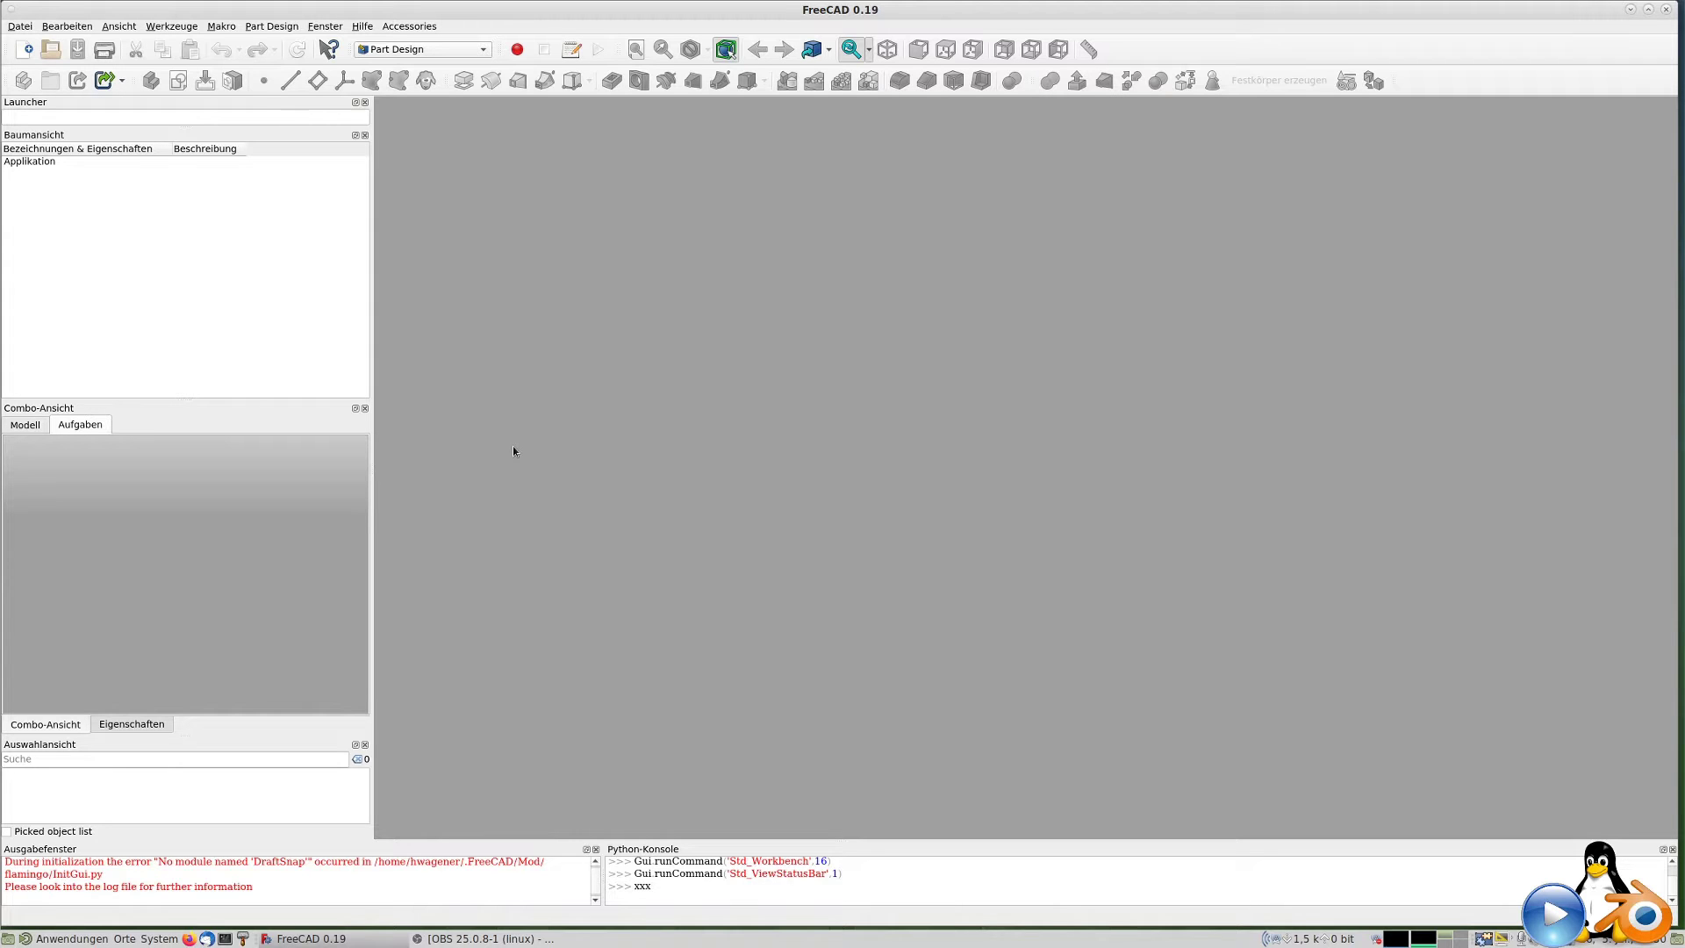
# Create a new document in the Spreadsheet workbench and add a spreadsheet named aaa.
pyautogui.click(20, 26)
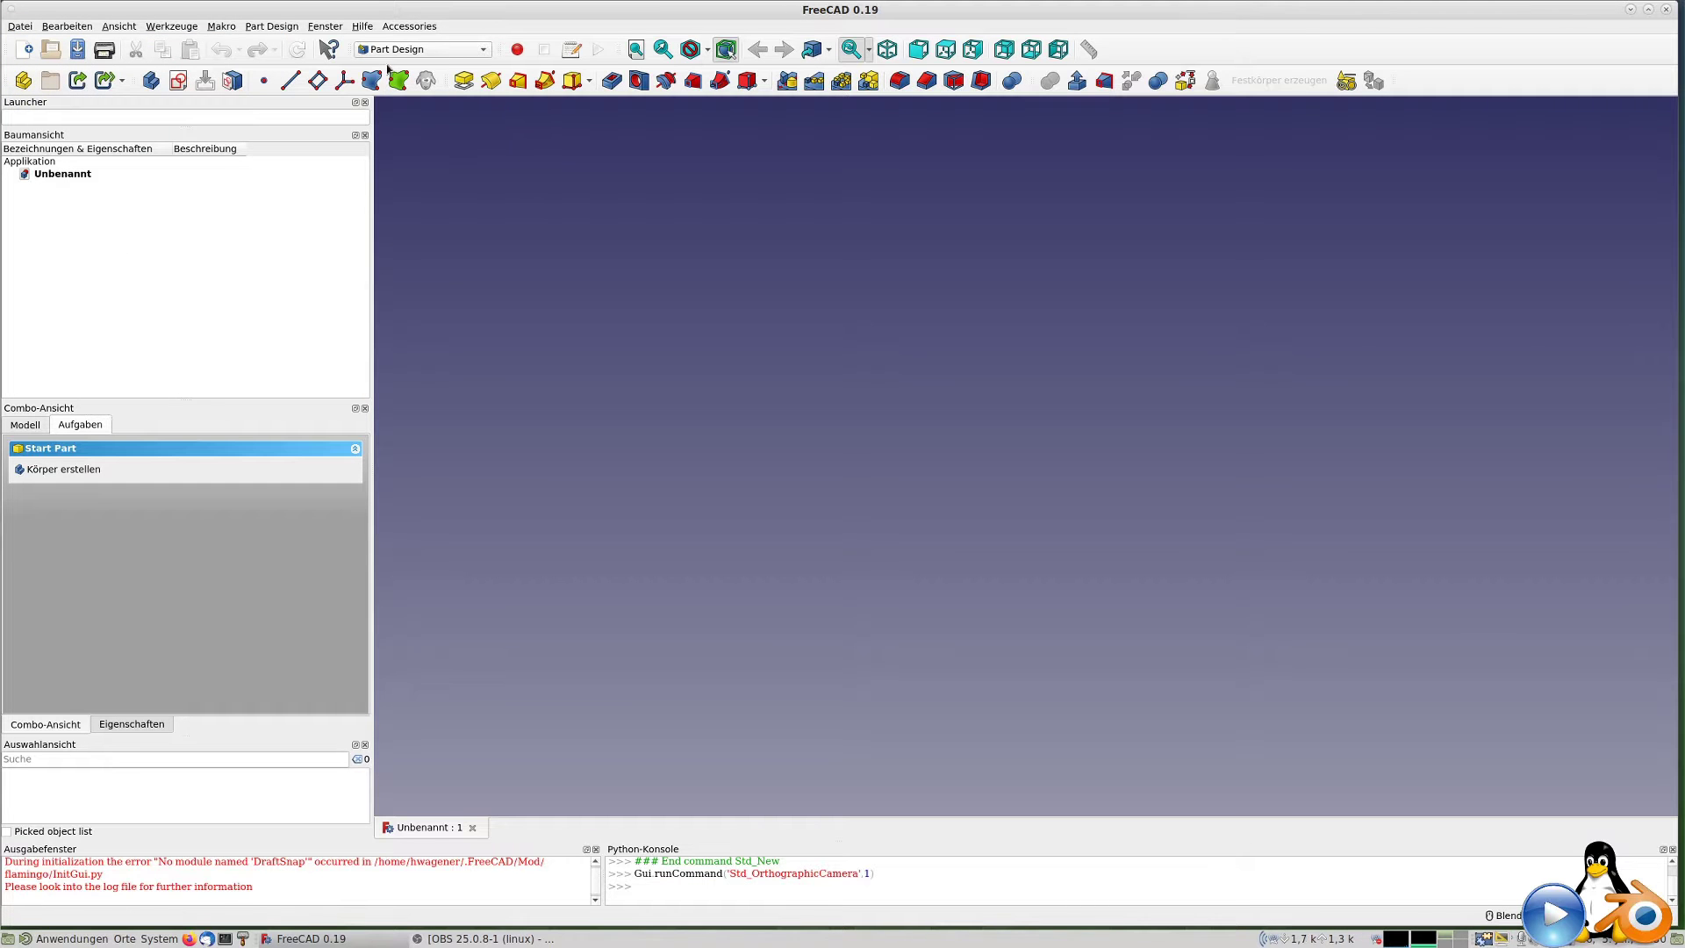
pyautogui.click(436, 51)
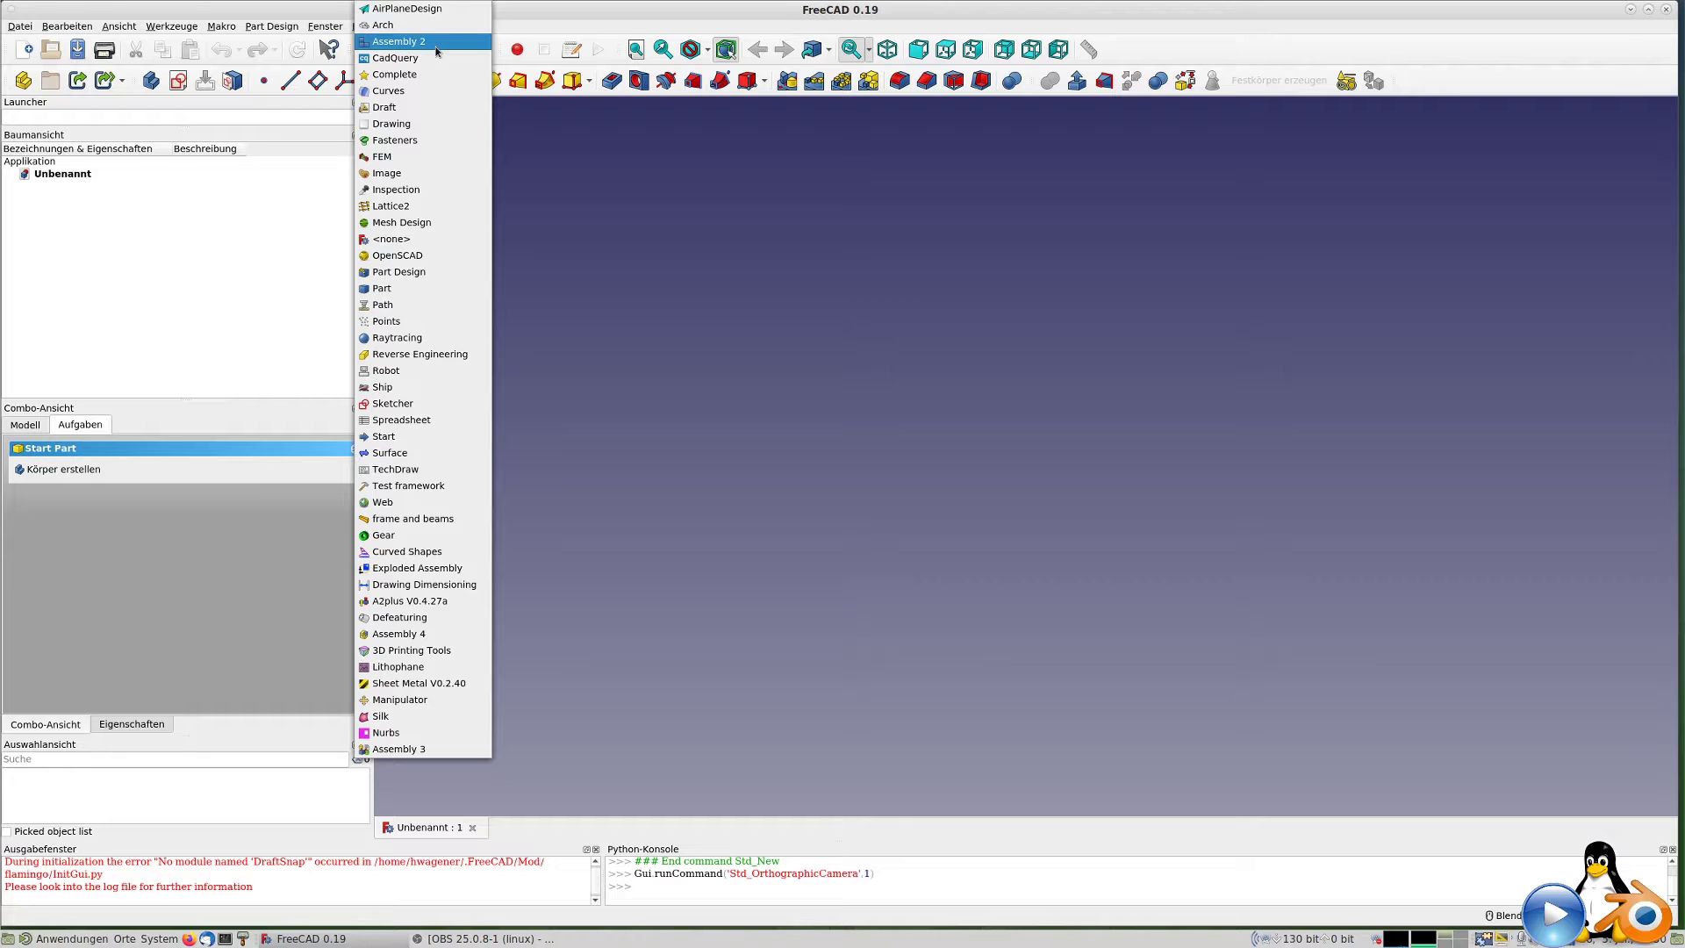
pyautogui.click(413, 419)
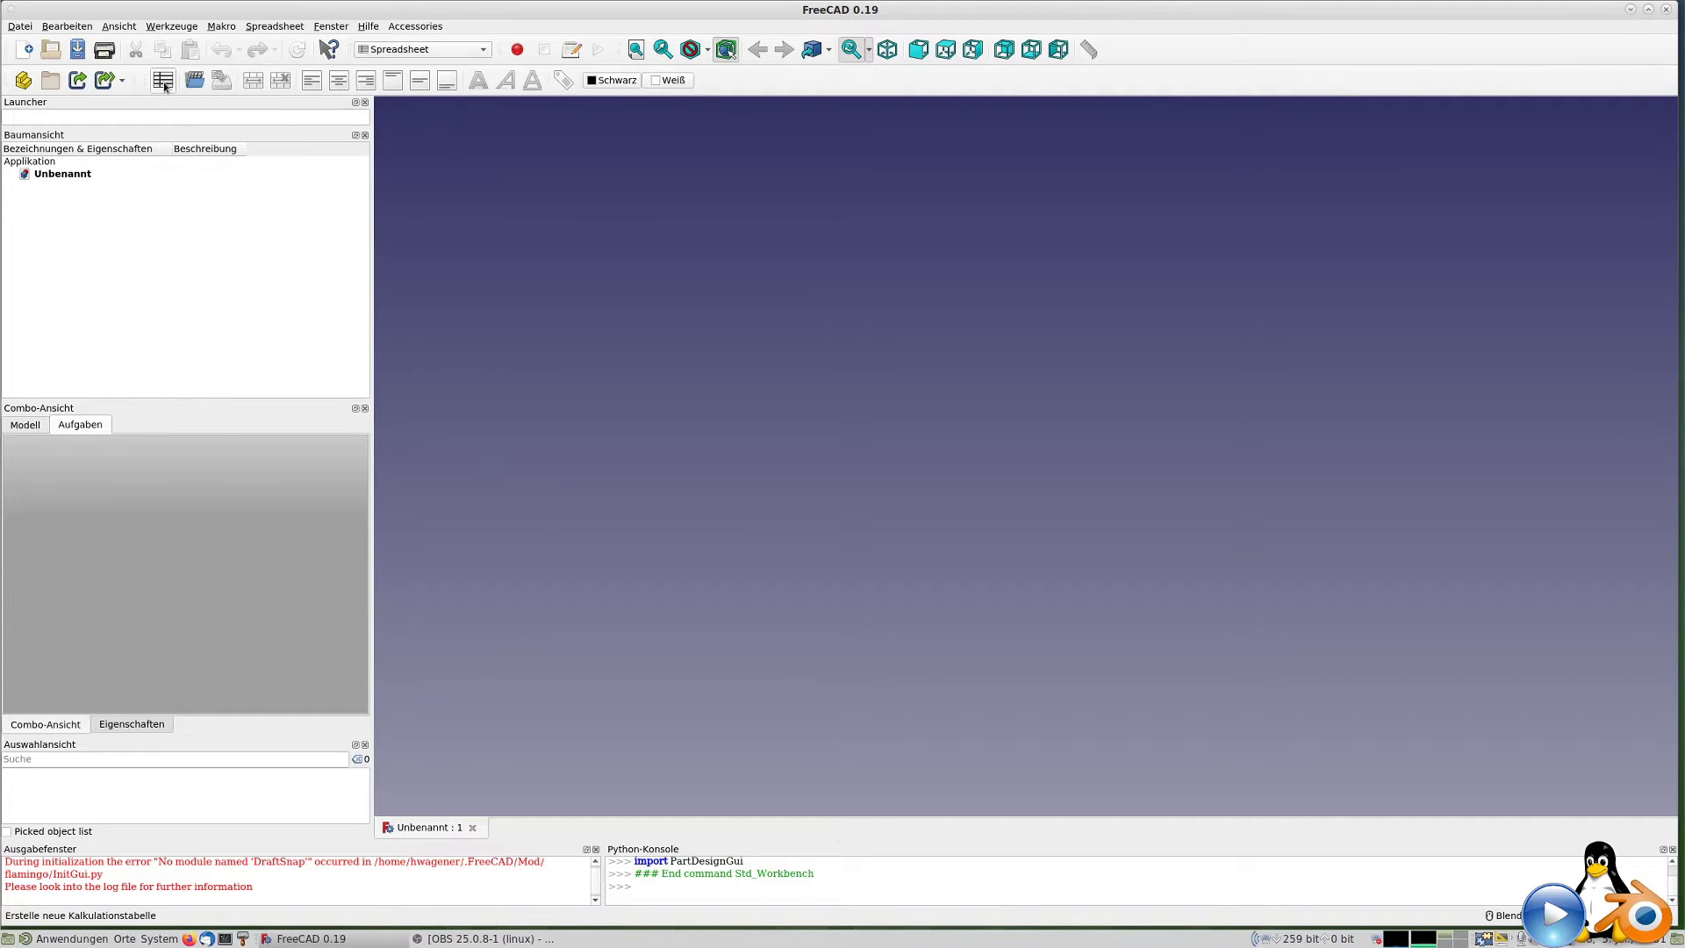
pyautogui.click(164, 81)
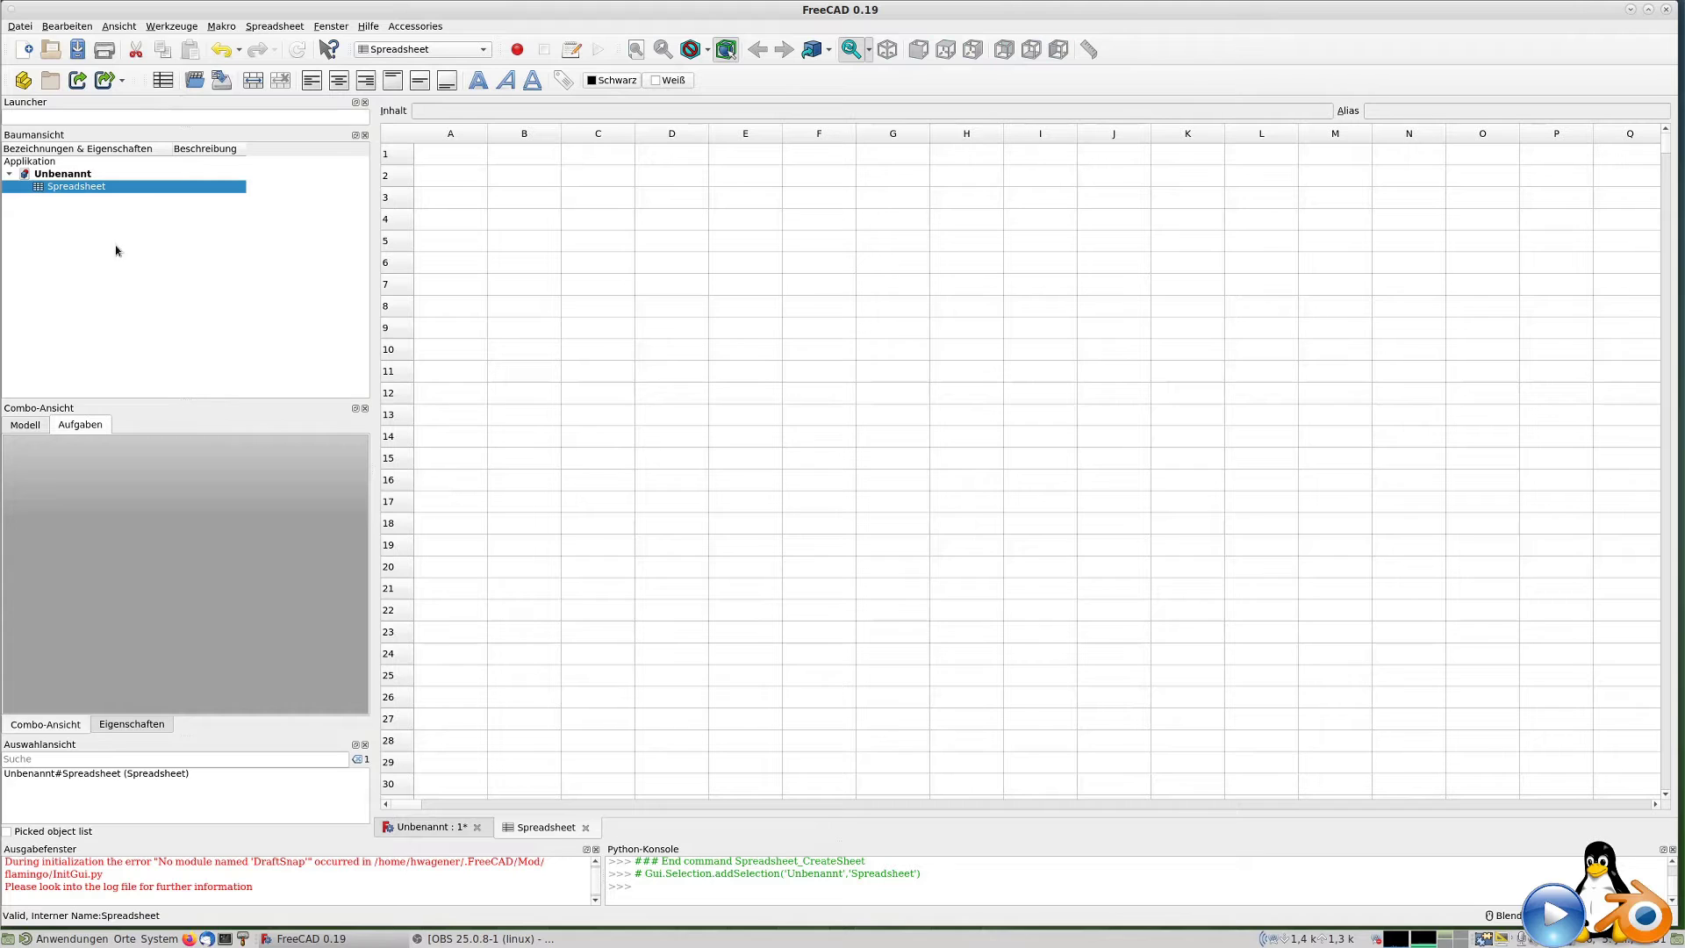
pyautogui.click(97, 186)
pyautogui.write('aaa')
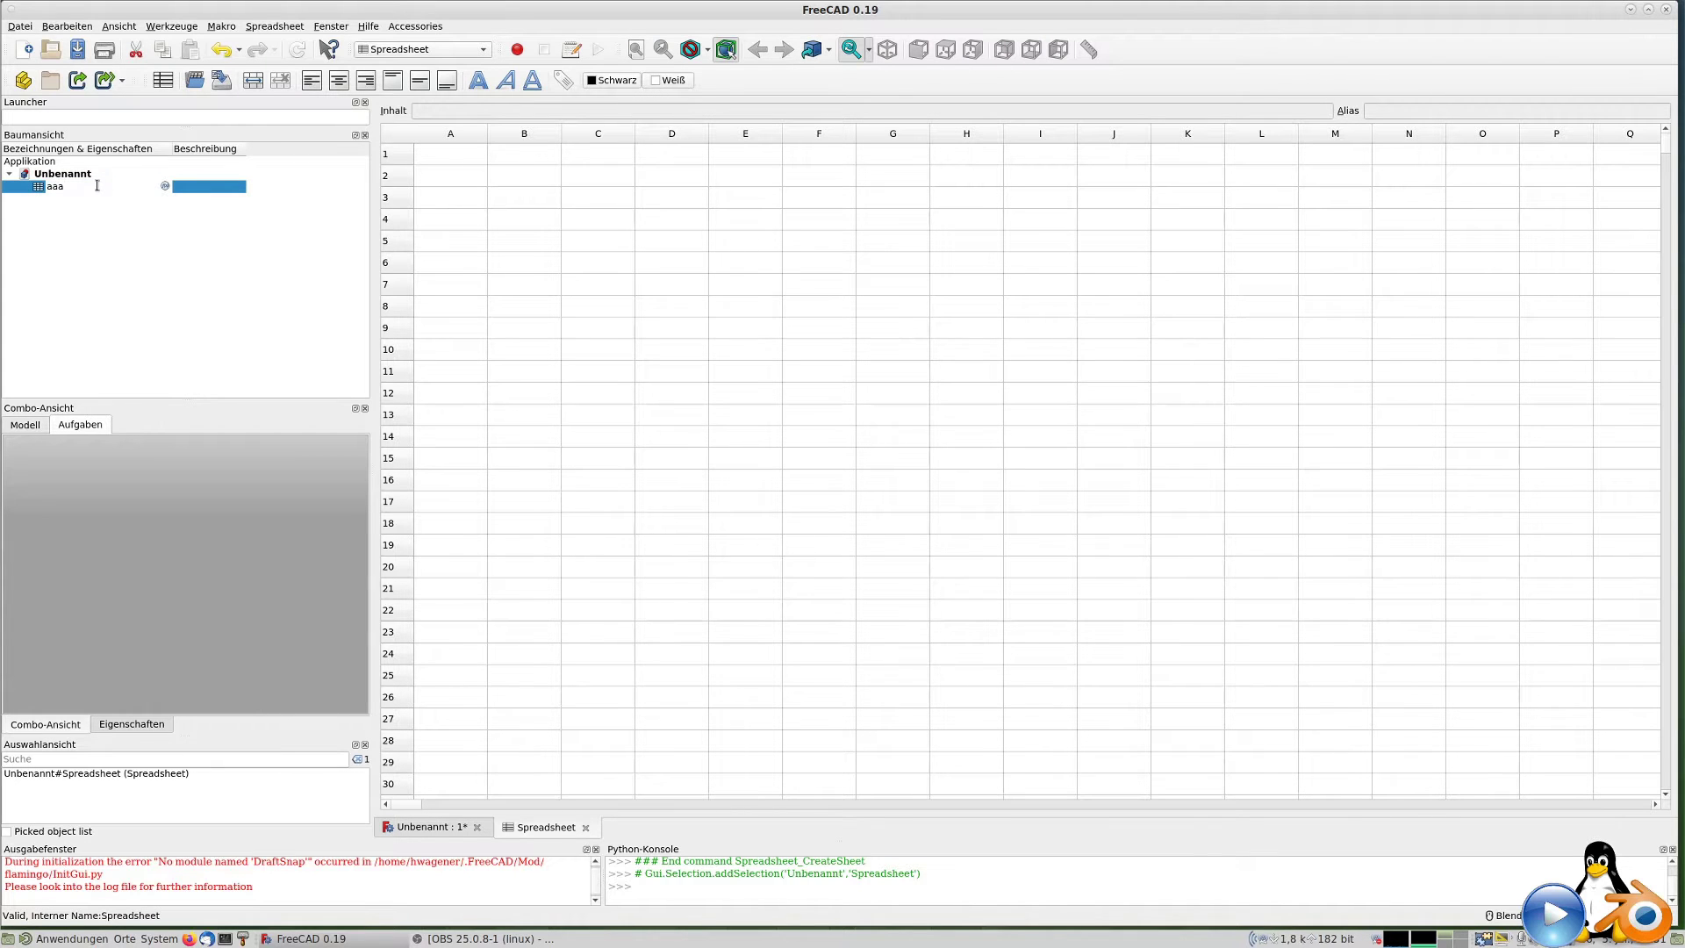
pyautogui.press('Return')
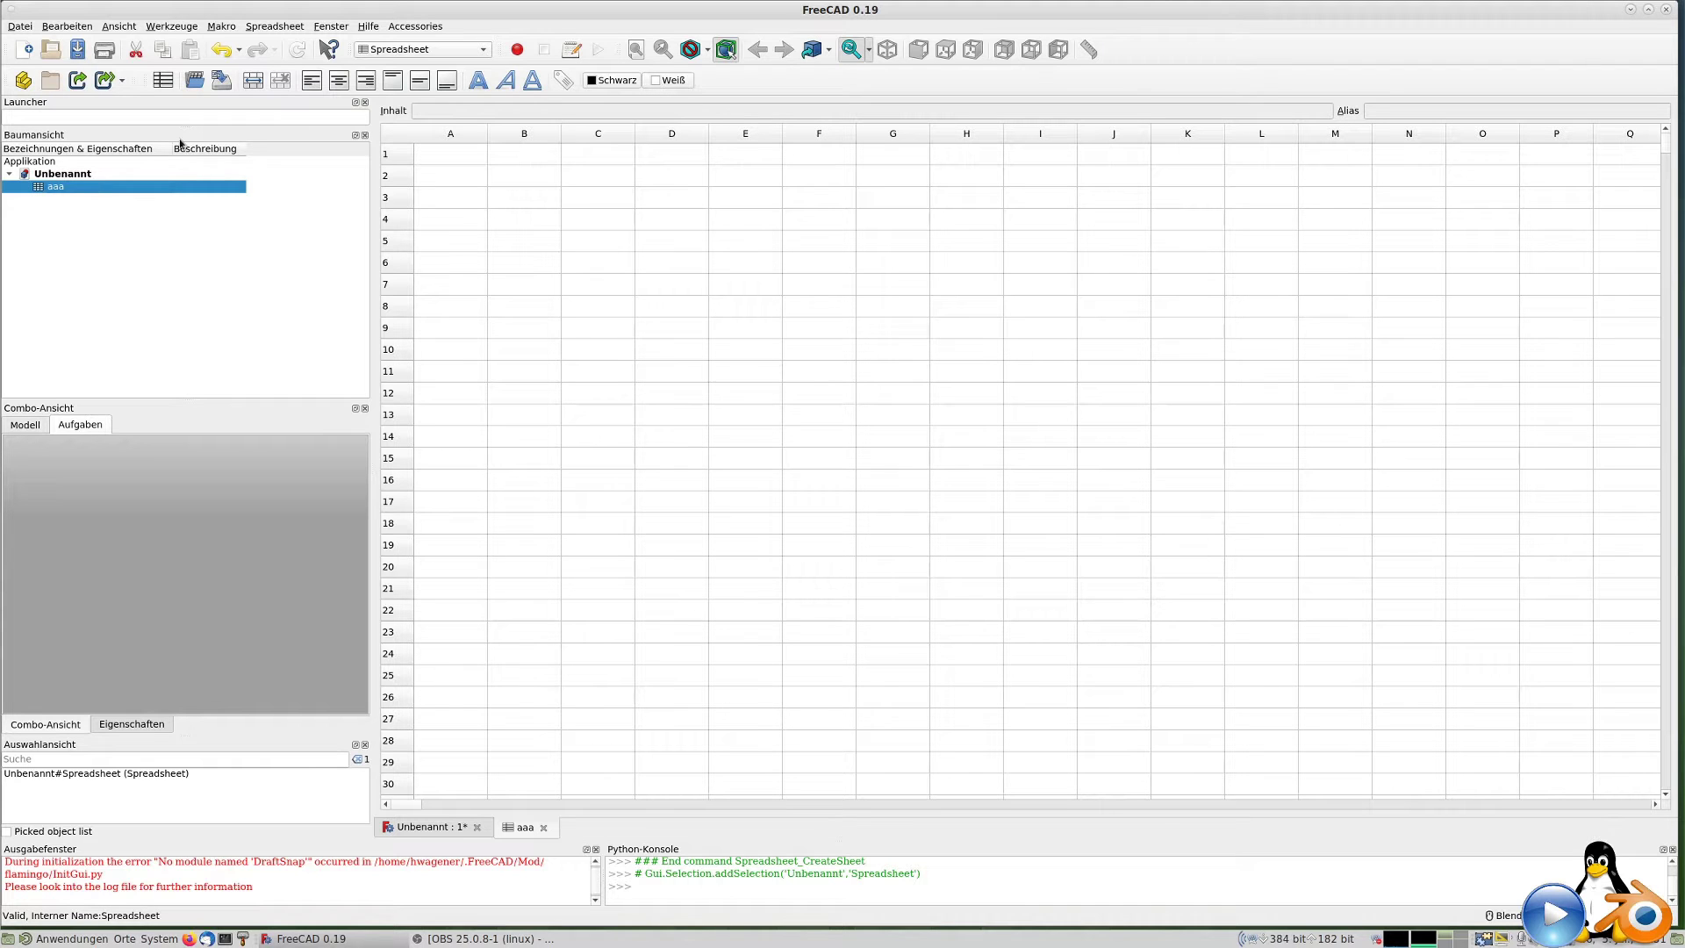
# Add a second spreadsheet named bbb, then show sheet aaa.
pyautogui.click(163, 82)
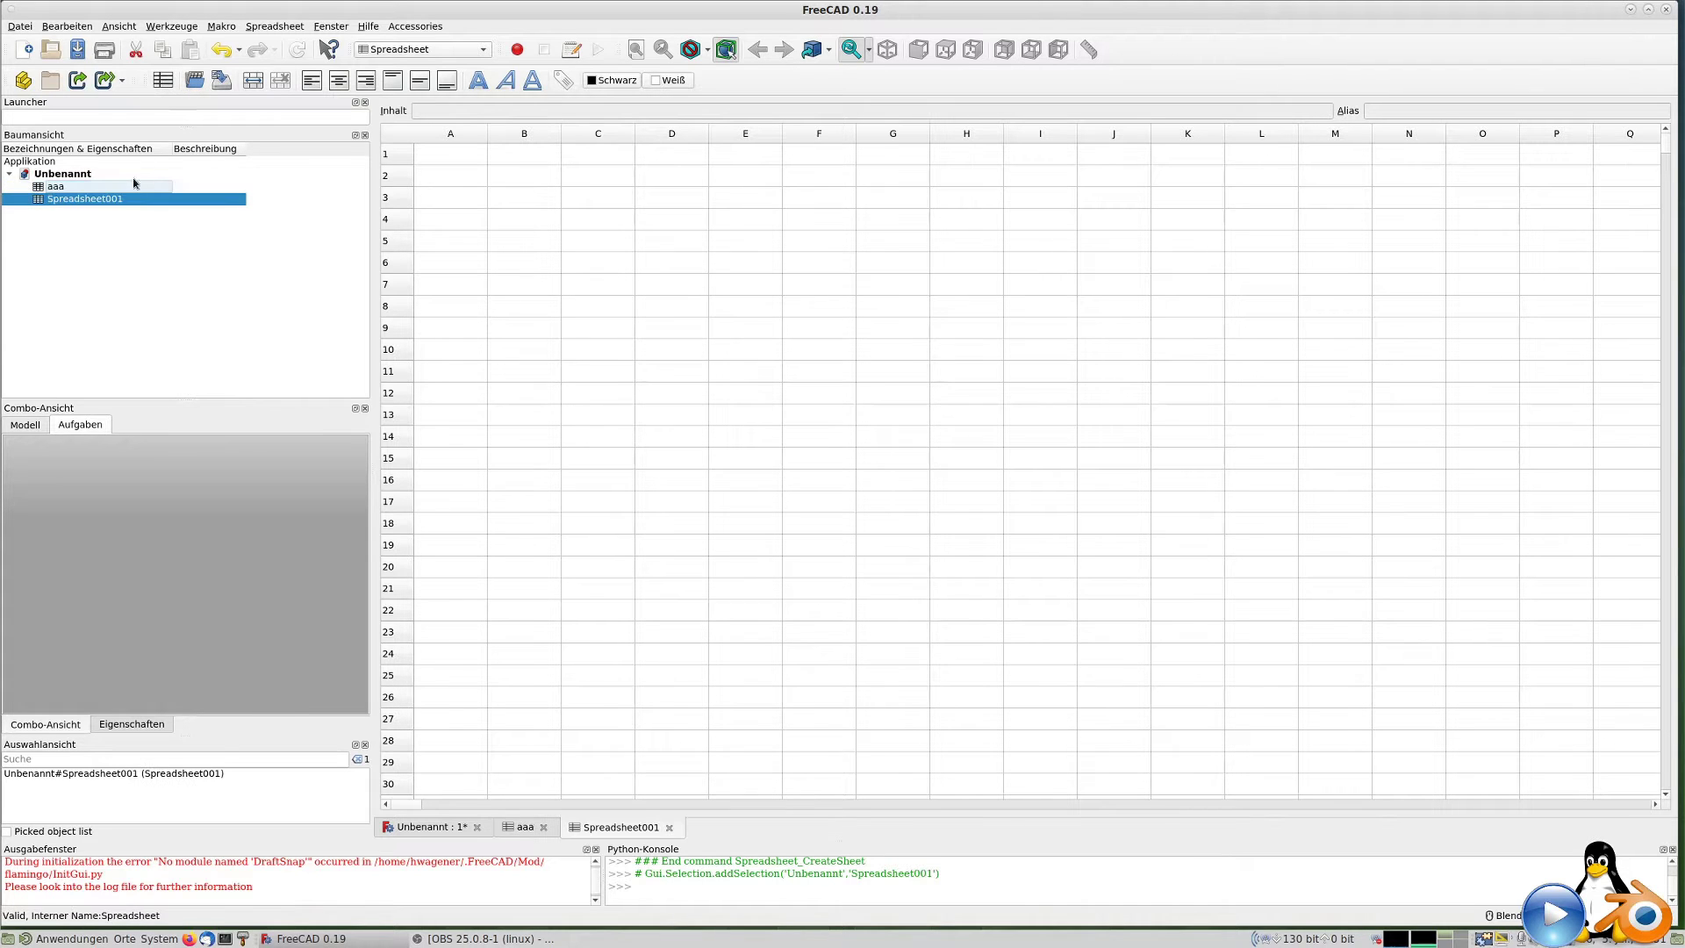
pyautogui.click(86, 202)
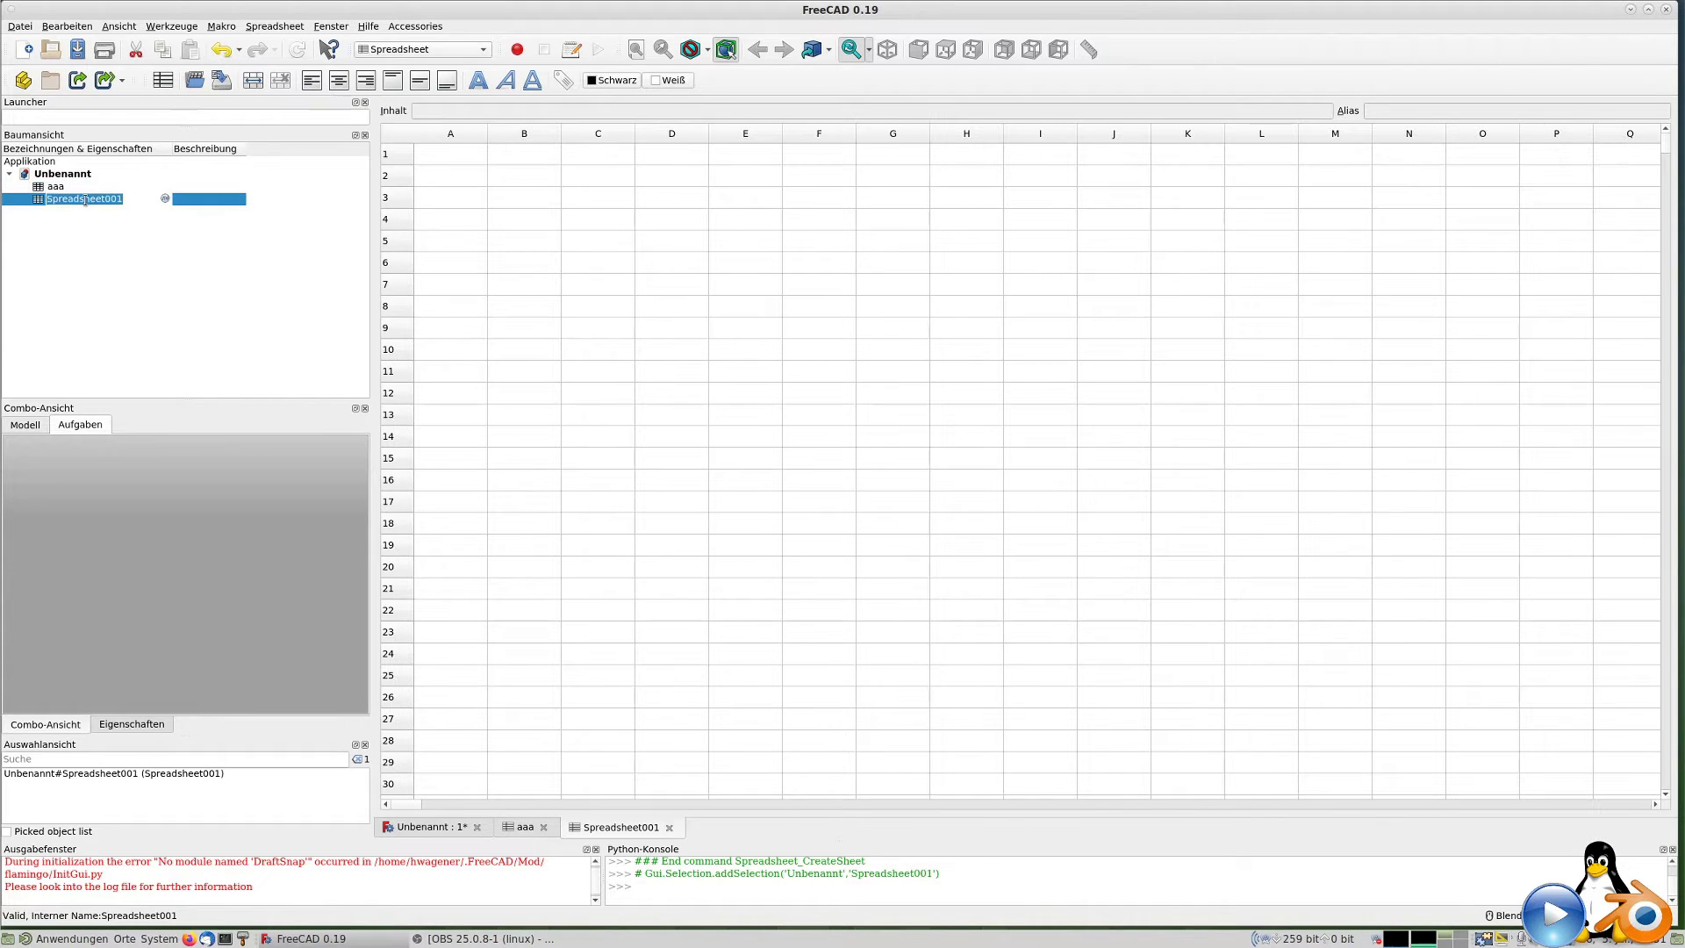
pyautogui.write('bbb')
pyautogui.press('Return')
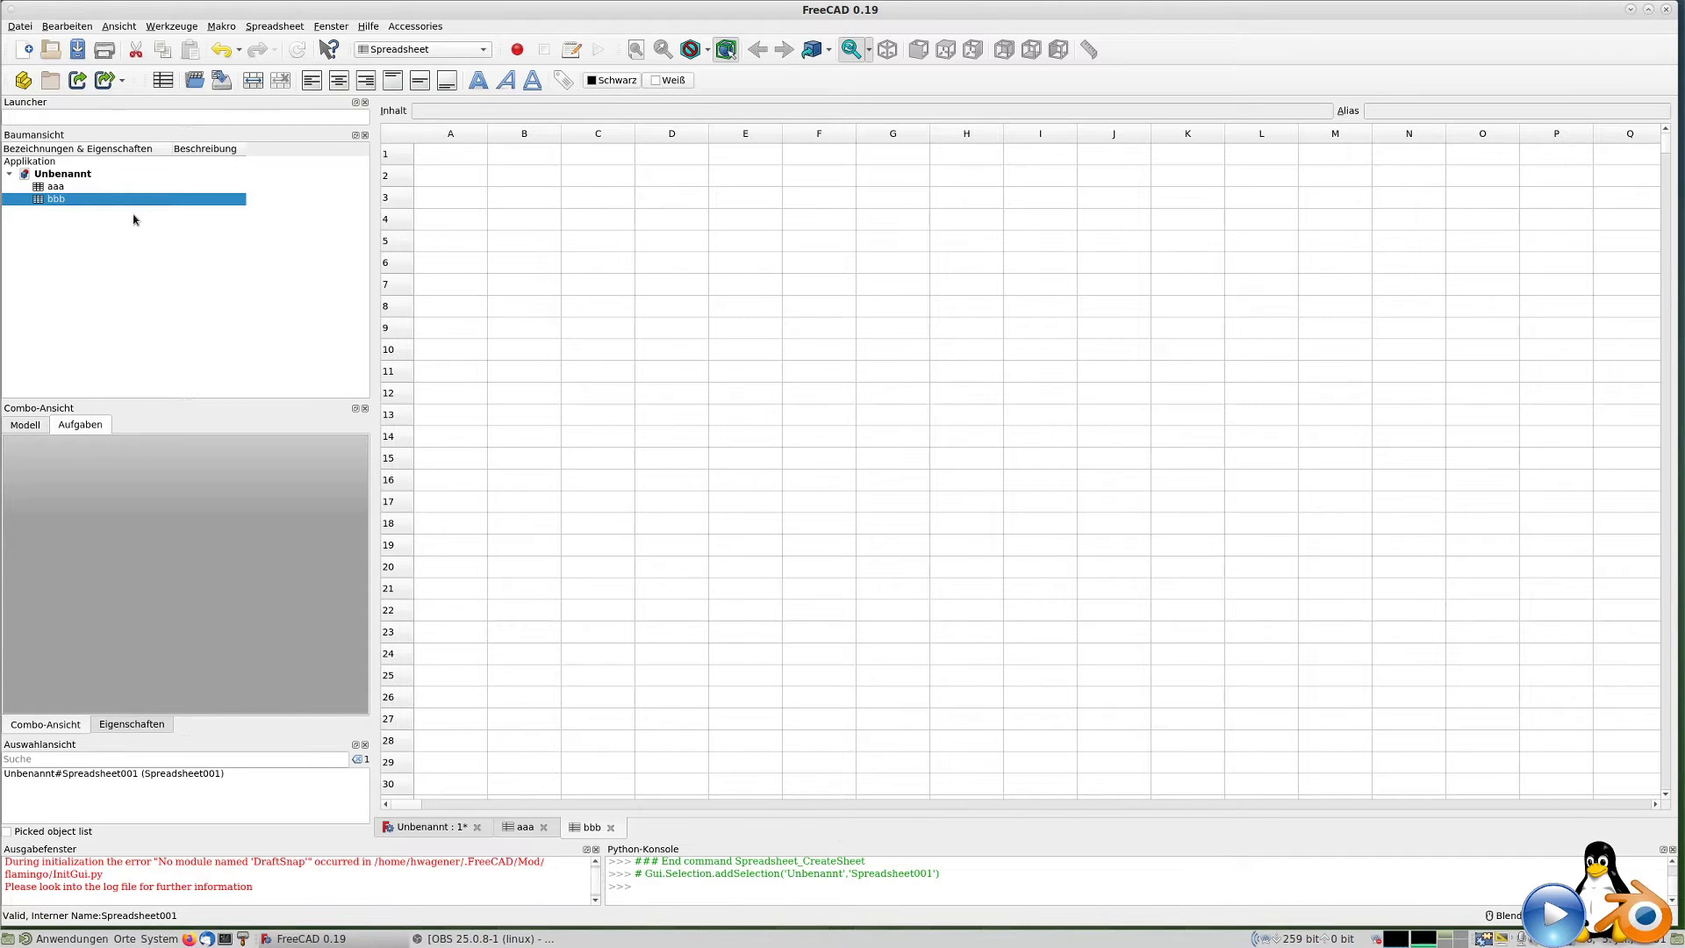
pyautogui.click(73, 193)
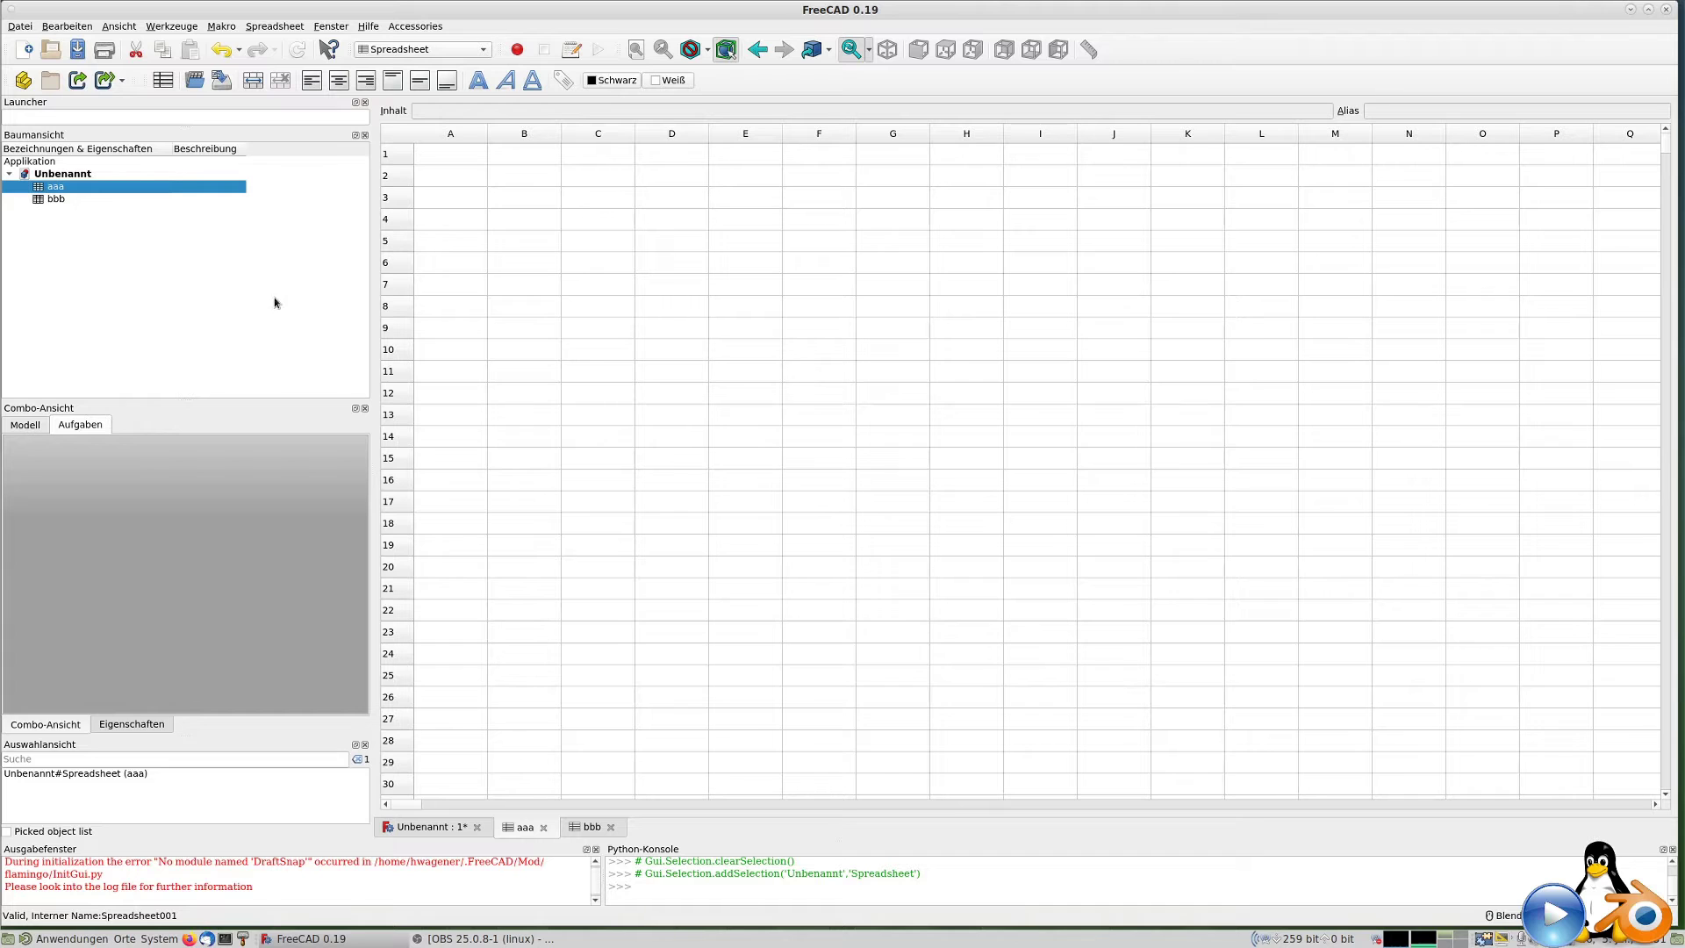
# Switch to the Part Design workbench and select cell A1 in sheet aaa.
pyautogui.click(423, 47)
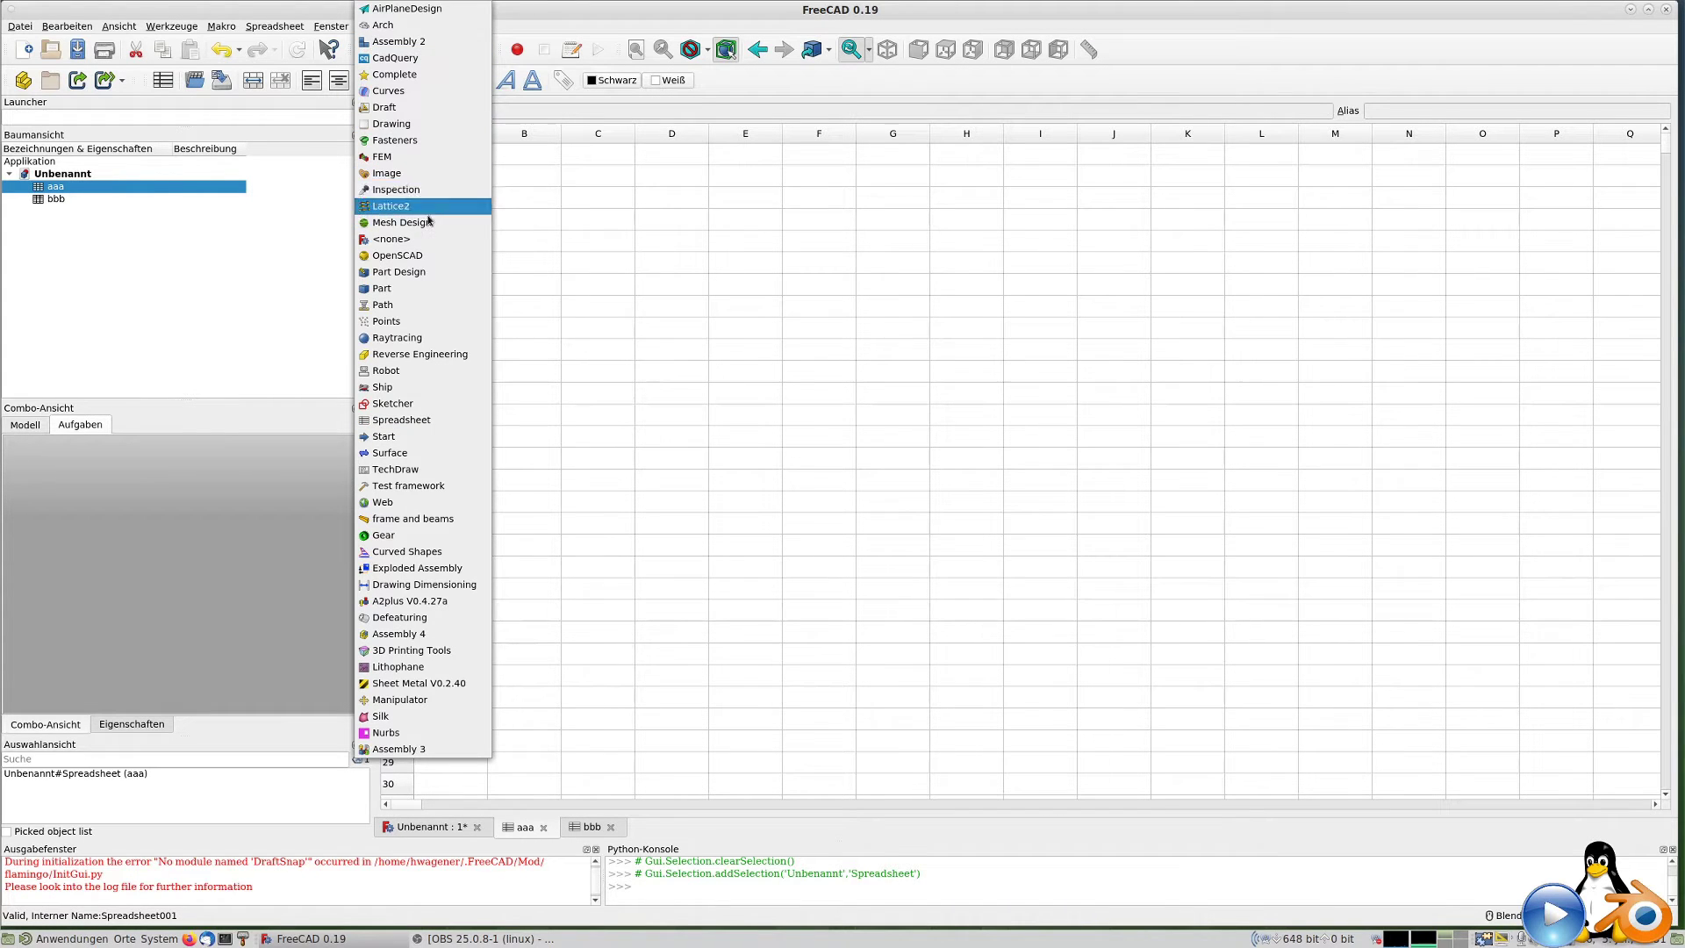
pyautogui.click(411, 271)
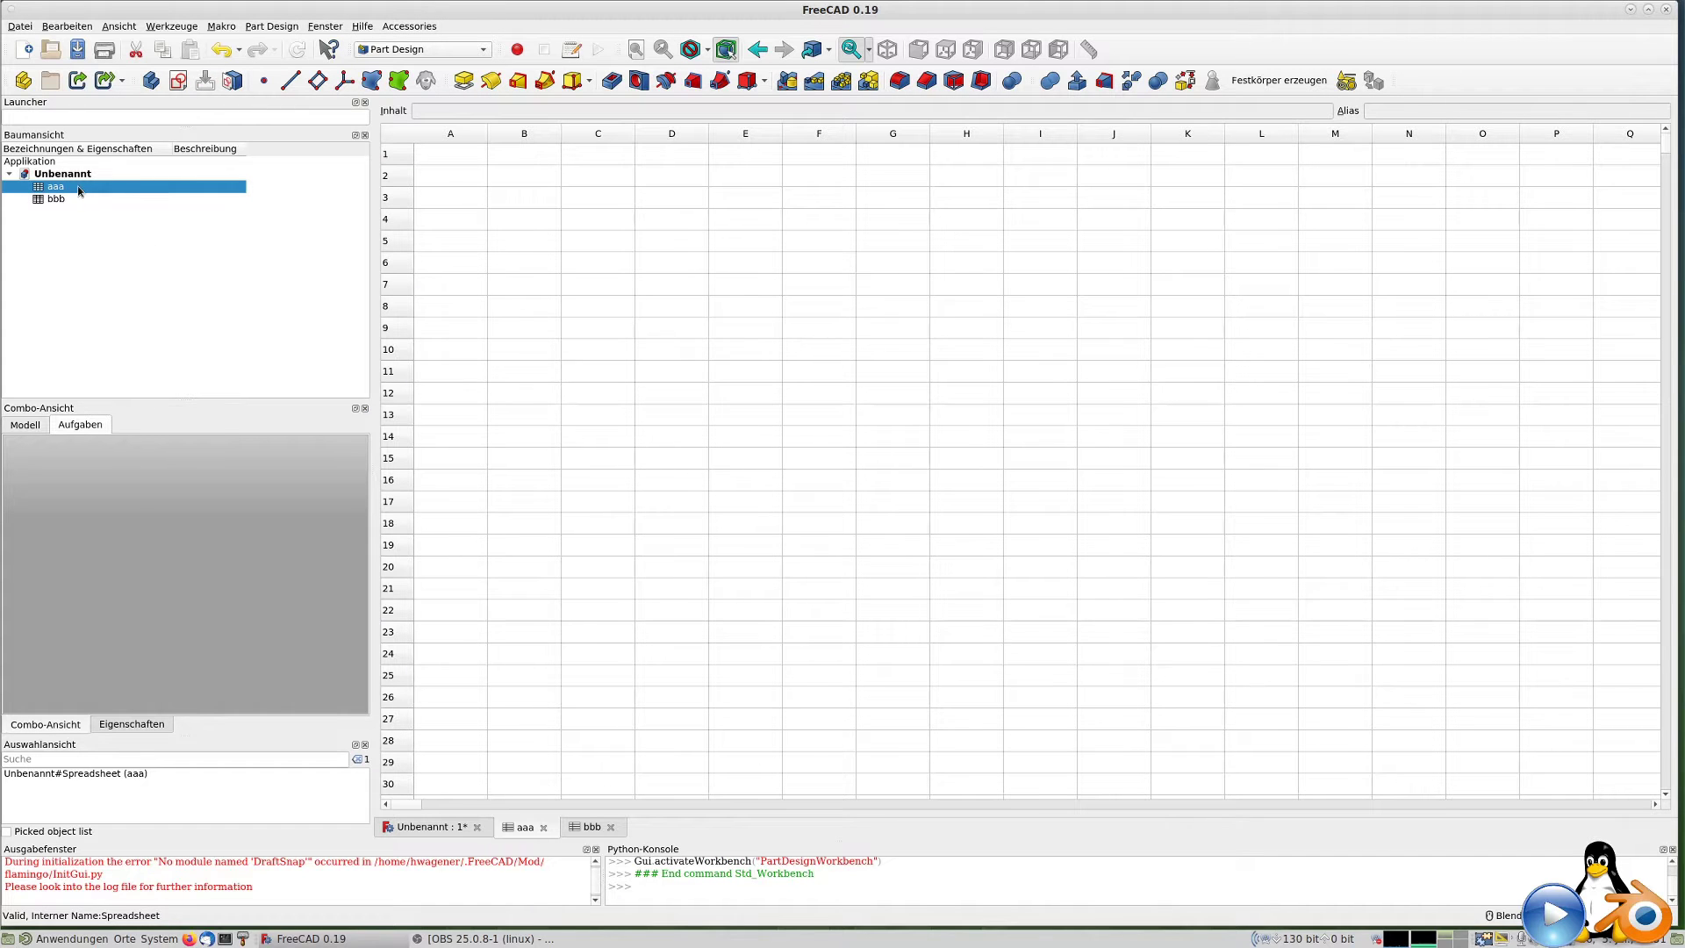
pyautogui.click(448, 156)
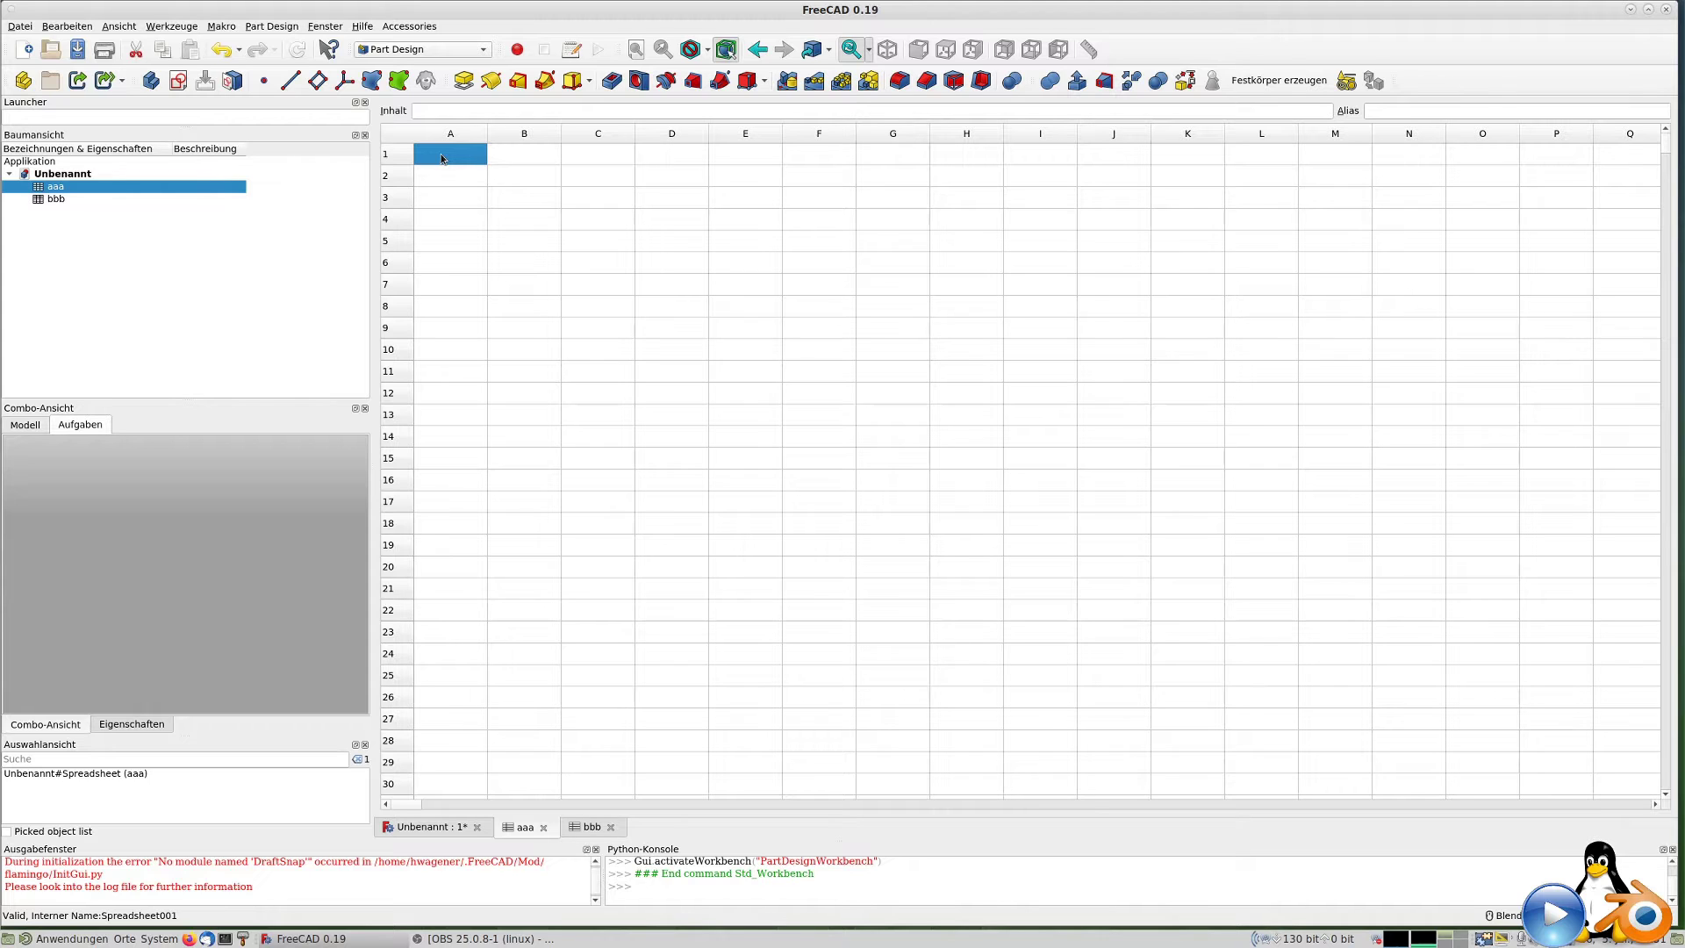
# Enter the label 'x rasterxy' in A1 and the value 8 in B1.
pyautogui.write('x')
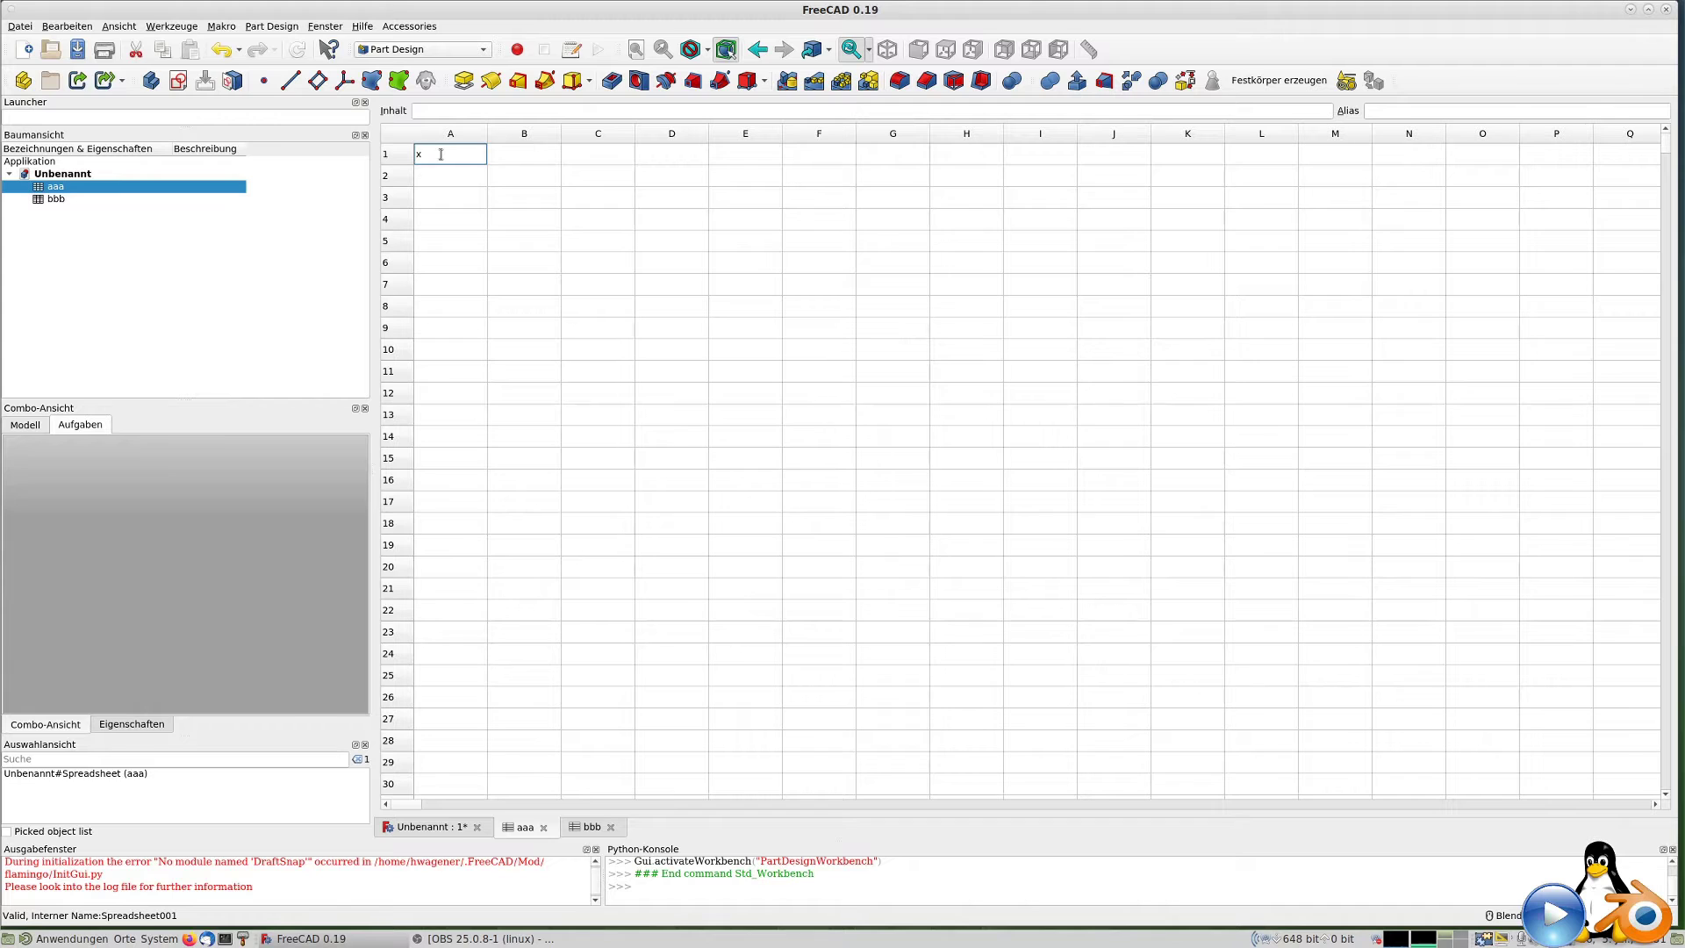
pyautogui.write(' rasterxy')
pyautogui.press('Return')
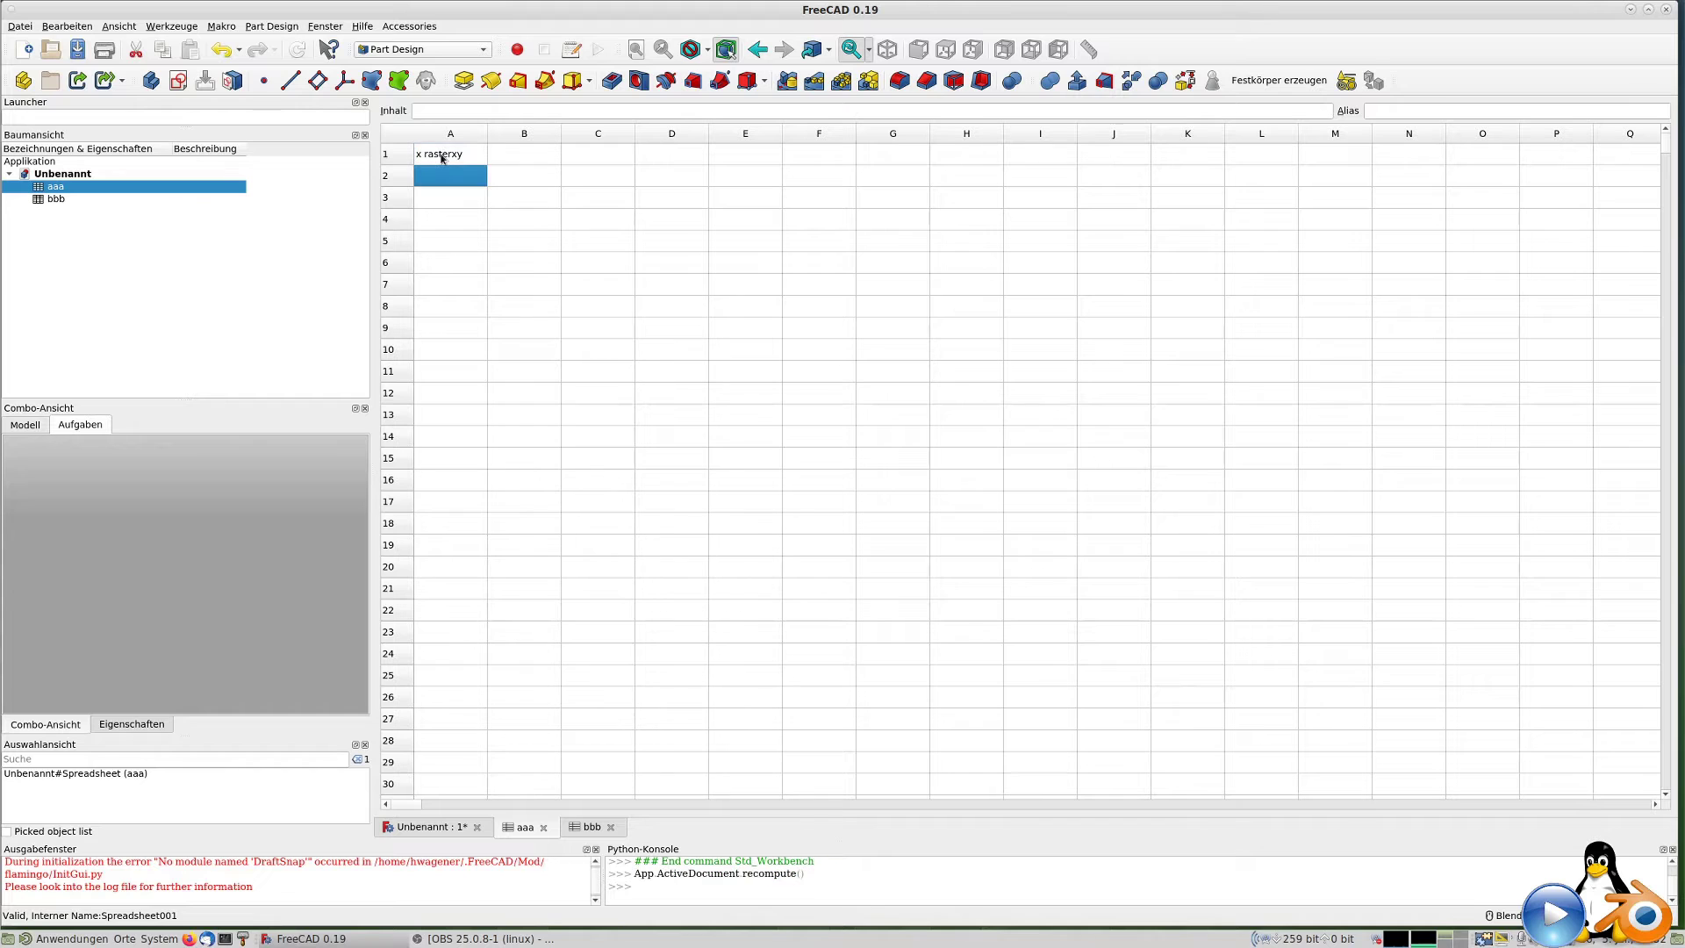
pyautogui.click(530, 154)
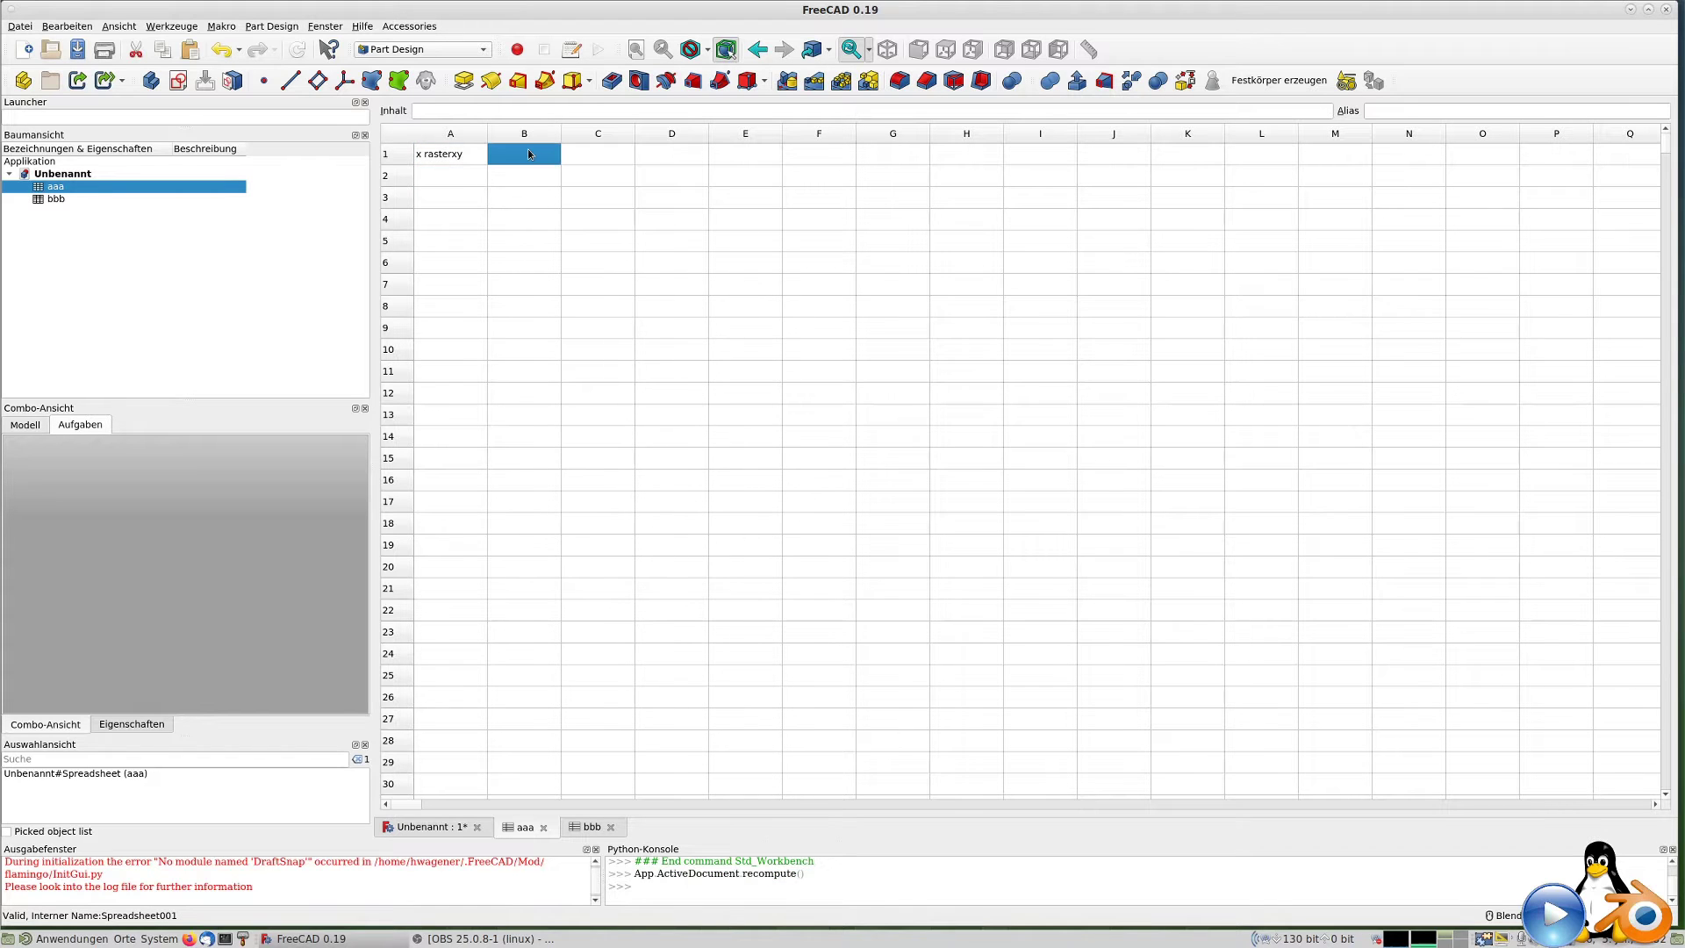
pyautogui.write('8')
pyautogui.press('Return')
# Give cell B1 the alias rasterxy.
pyautogui.rightClick(547, 160)
pyautogui.click(570, 165)
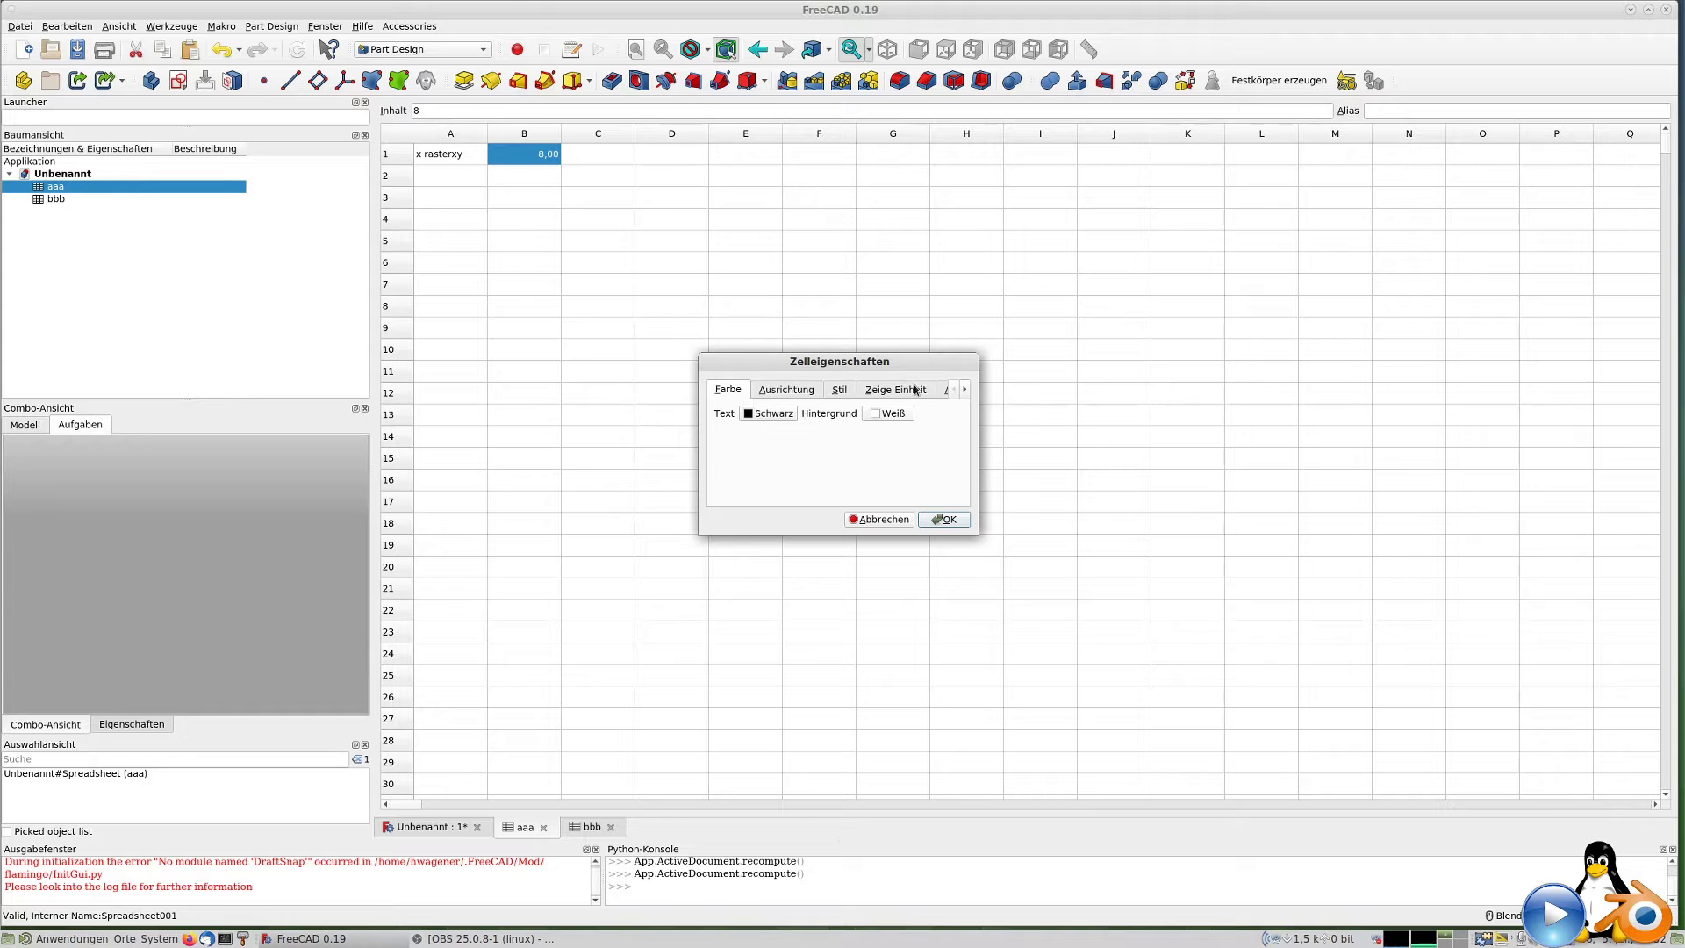
pyautogui.click(943, 392)
pyautogui.click(851, 413)
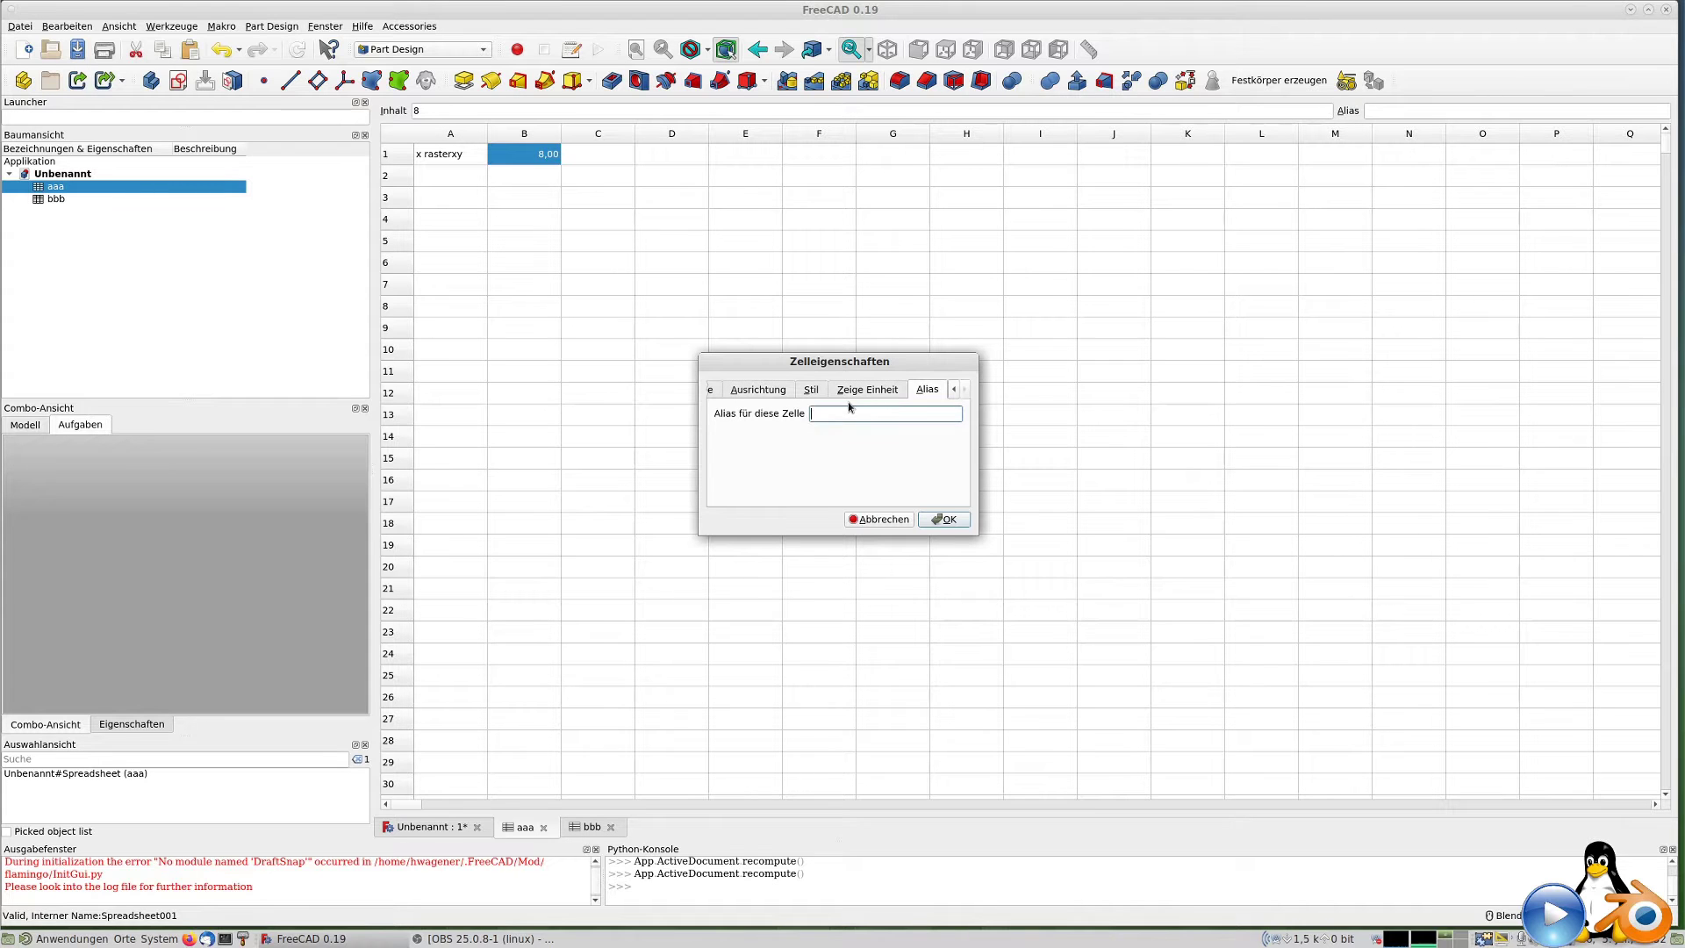
pyautogui.write('rasterxy')
pyautogui.press('Return')
pyautogui.click(442, 177)
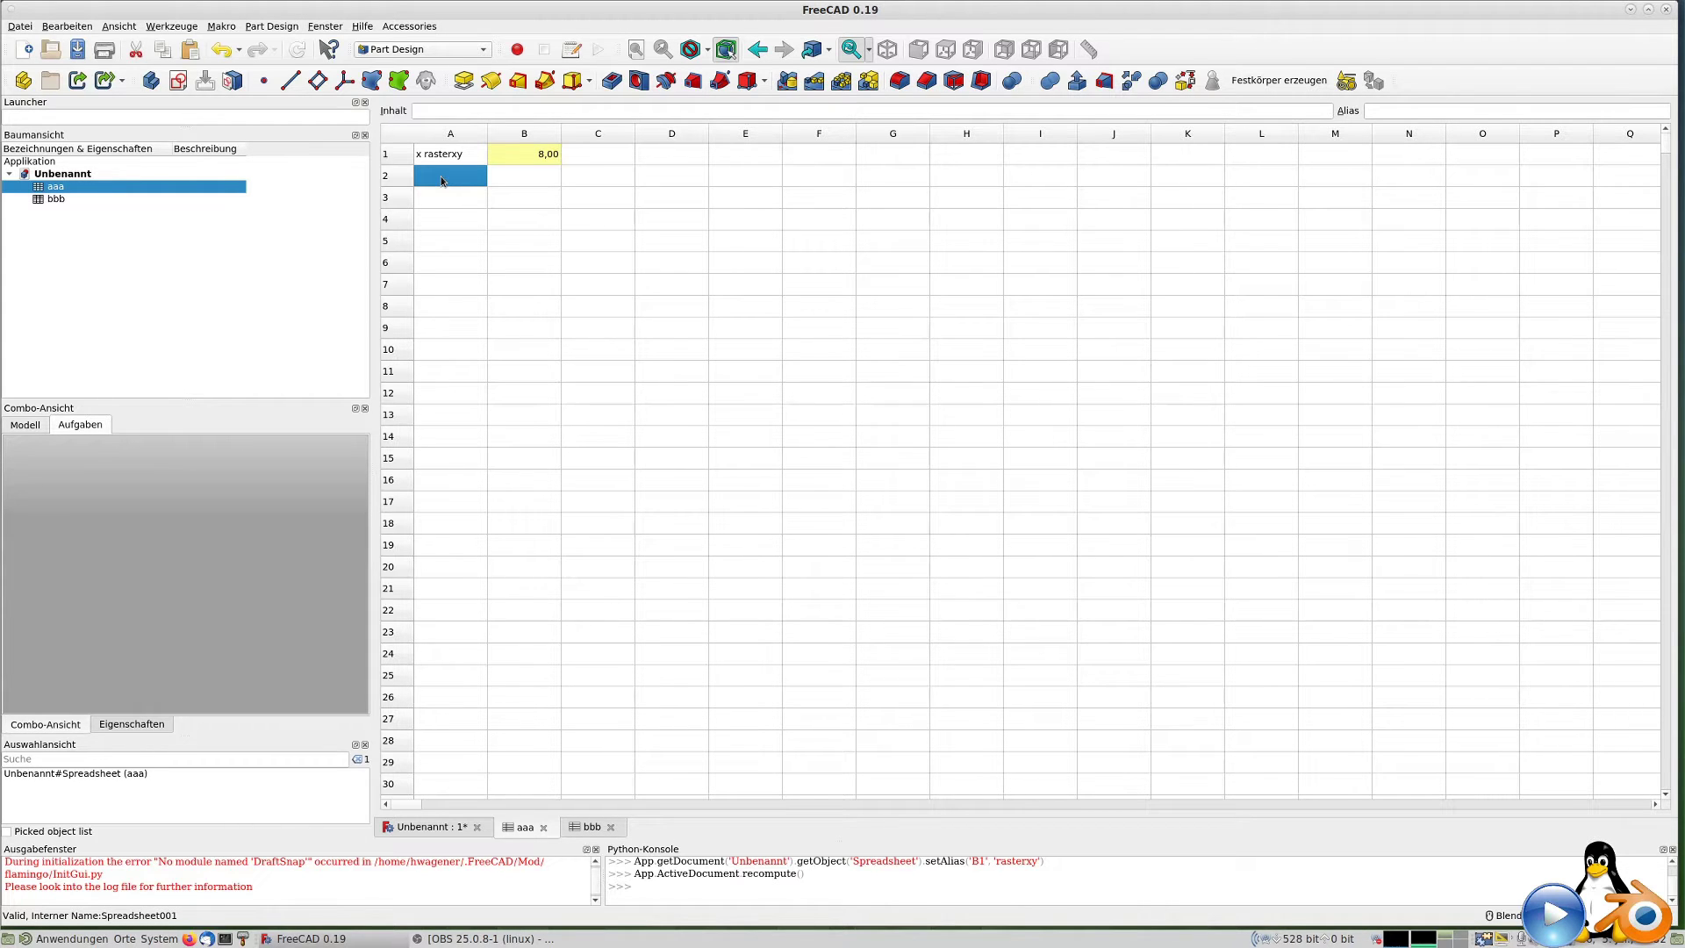
# Fill row 2 with 'x ax' and value 2, aliasing B2 as ax.
pyautogui.write('x ax')
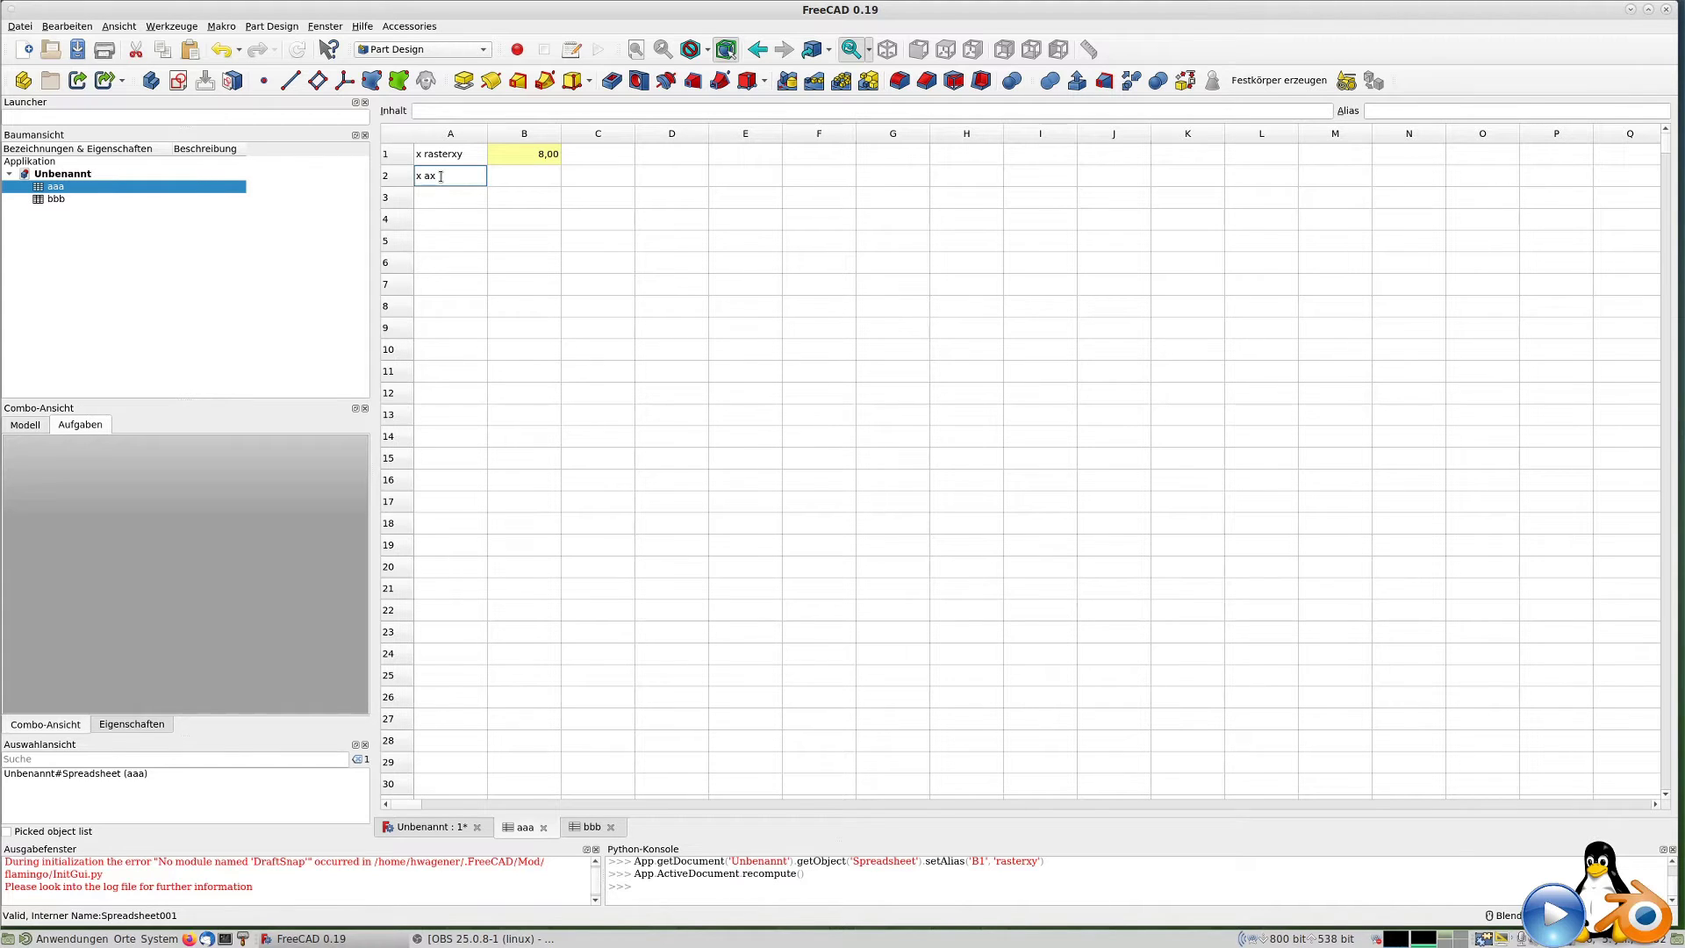
pyautogui.click(530, 184)
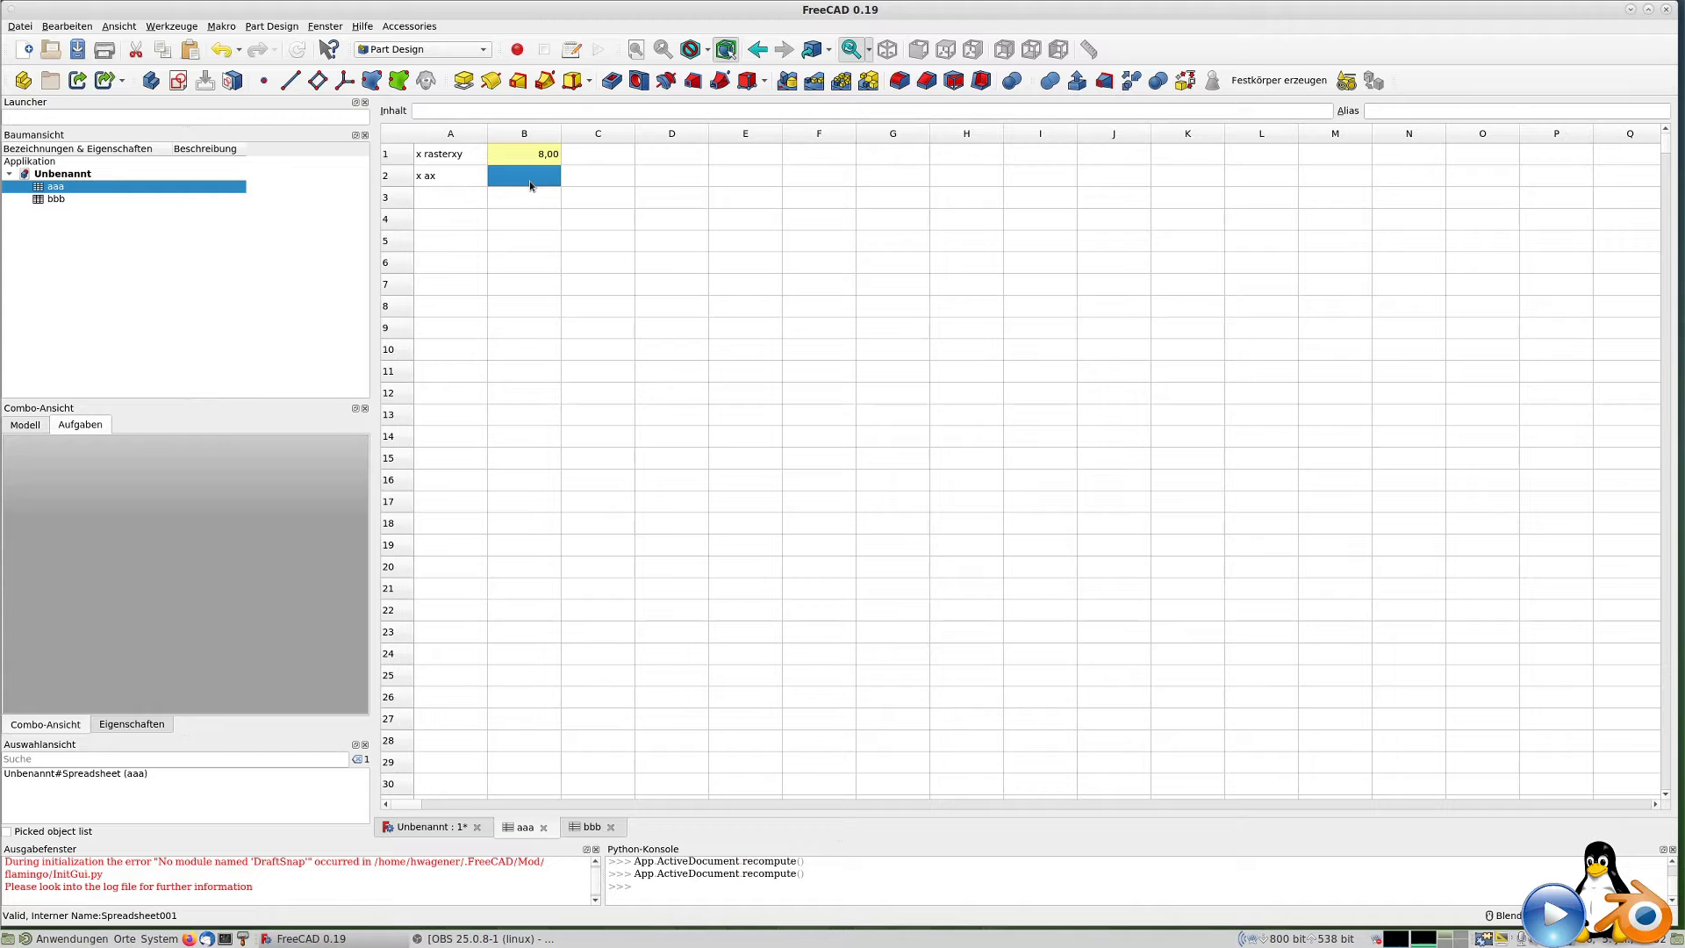
pyautogui.write('2')
pyautogui.press('Return')
pyautogui.click(542, 178)
pyautogui.rightClick(541, 182)
pyautogui.click(570, 189)
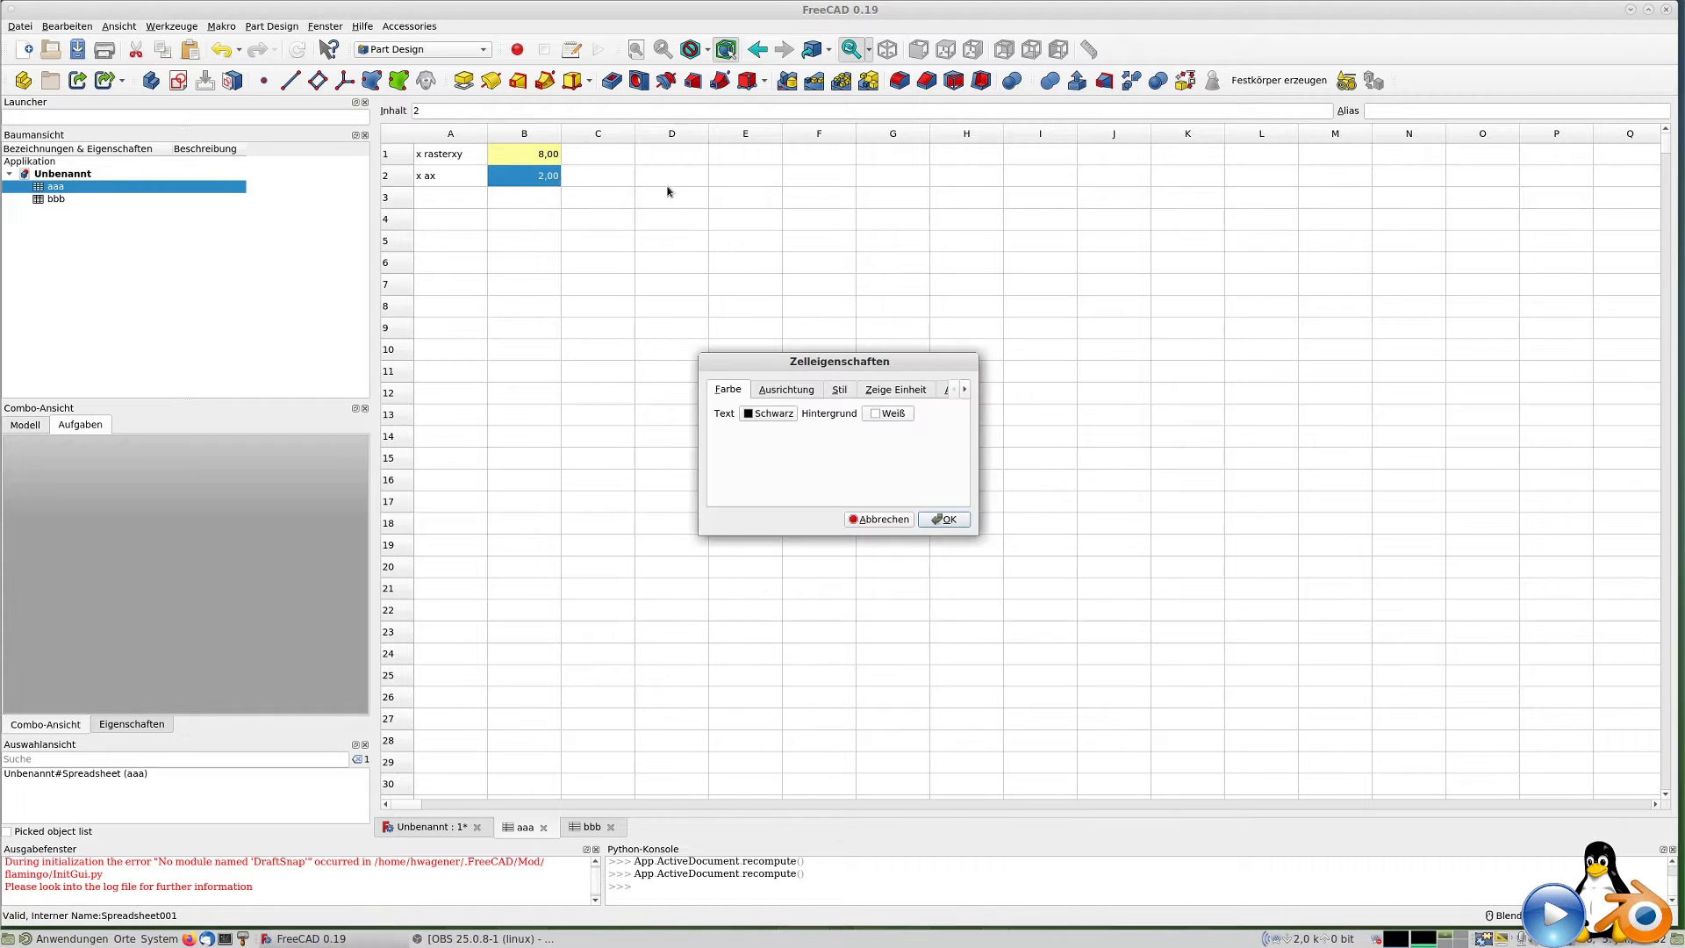
pyautogui.click(946, 392)
pyautogui.click(828, 414)
pyautogui.write('x')
pyautogui.press('Return')
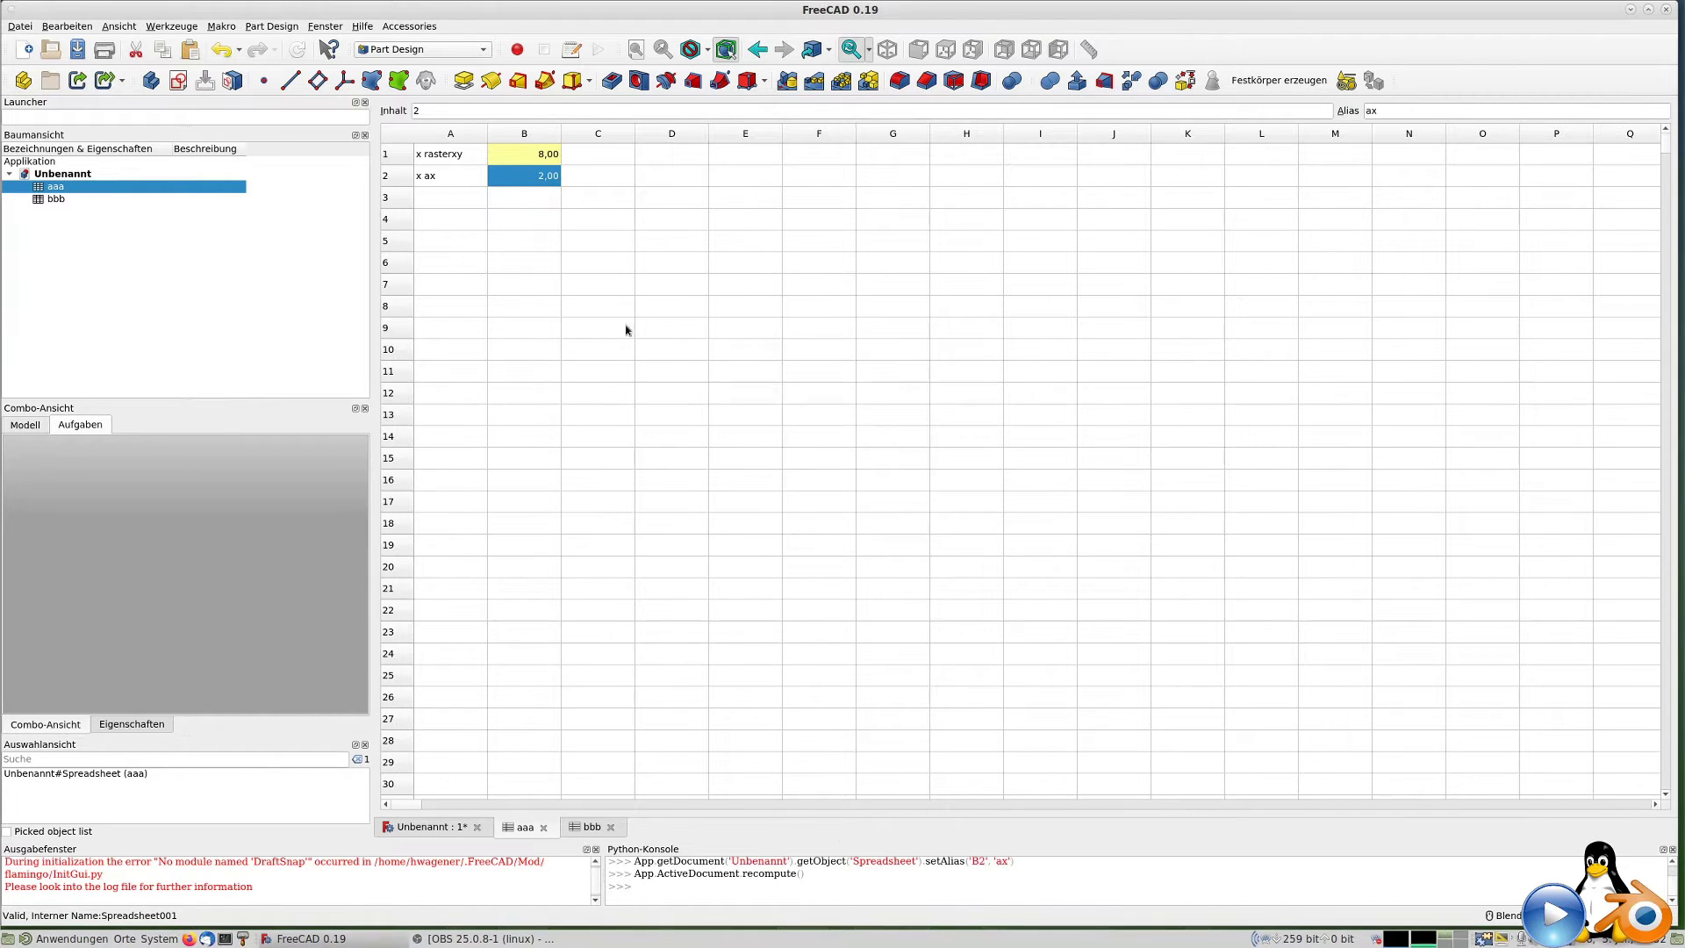
# Fill row 3 with 'x ay' and value 2, aliasing B3 as ay.
pyautogui.click(430, 197)
pyautogui.write('x ay')
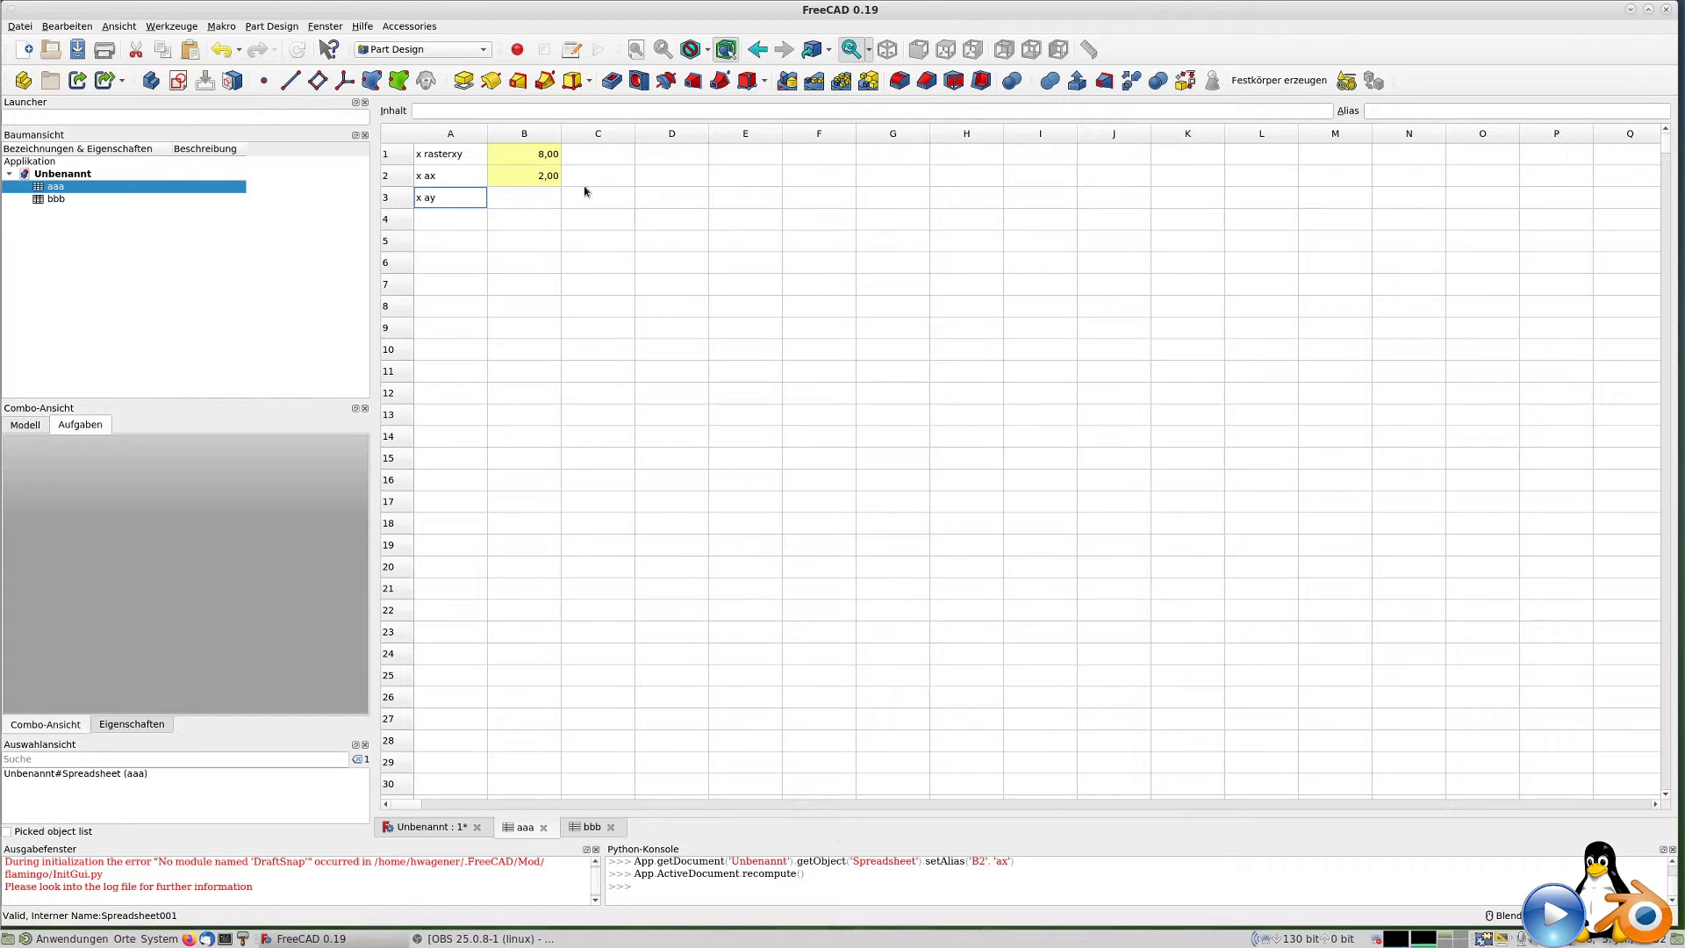
pyautogui.click(518, 201)
pyautogui.write('2')
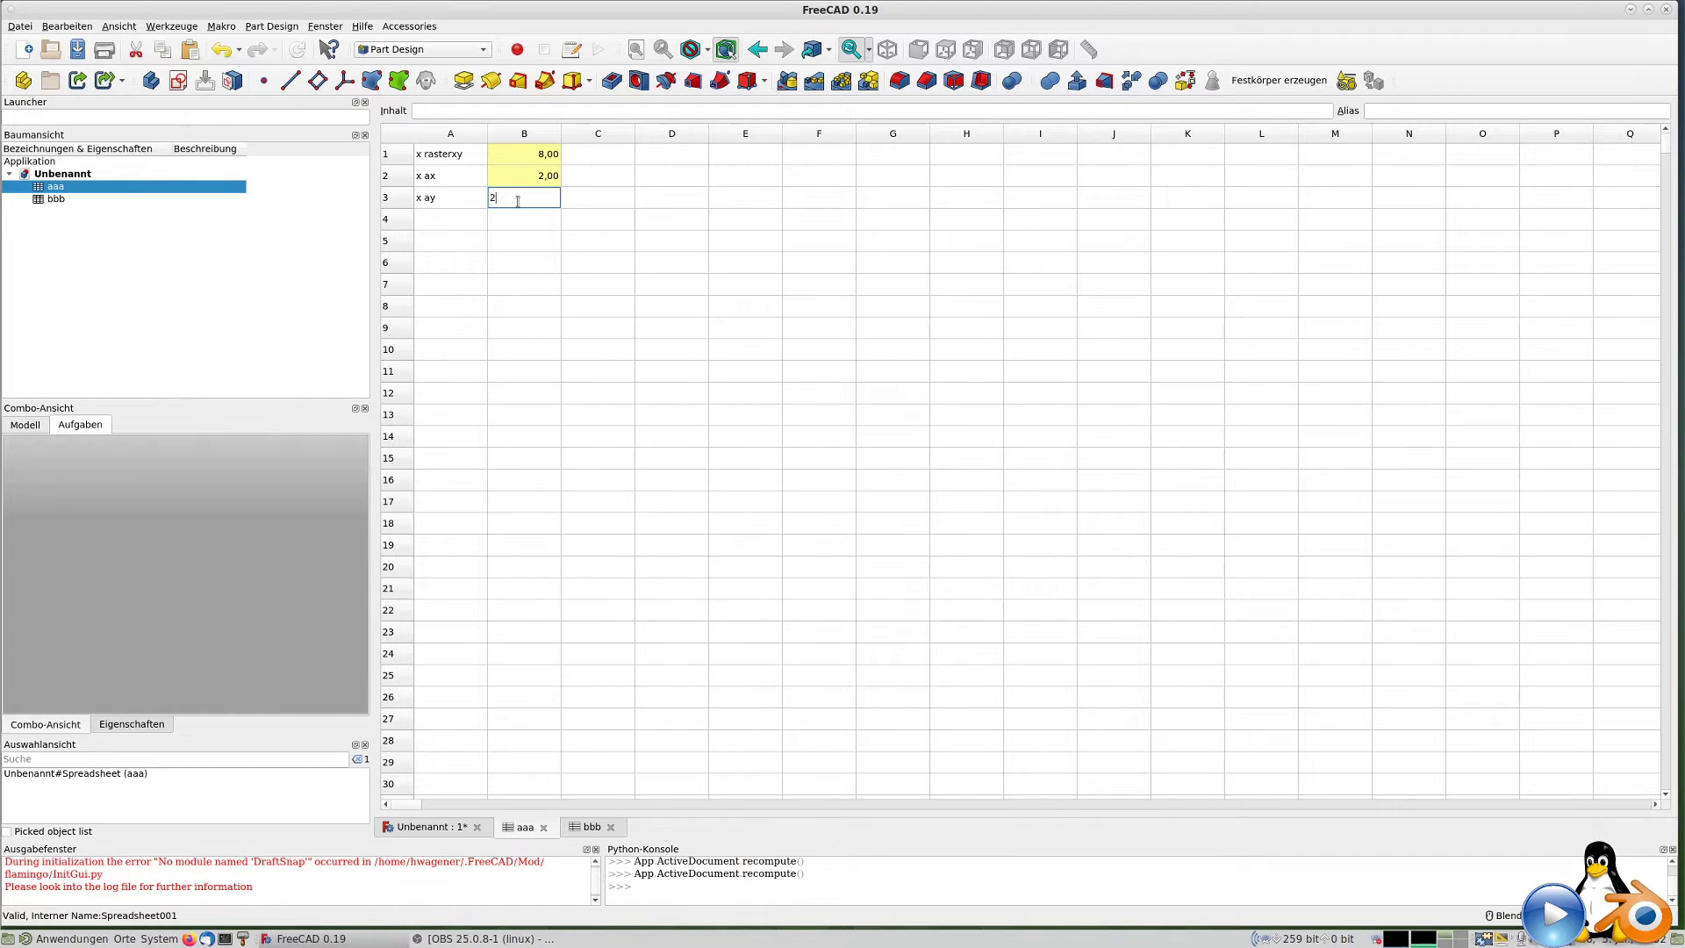
pyautogui.press('Return')
pyautogui.rightClick(518, 201)
pyautogui.press('Escape')
pyautogui.rightClick(560, 217)
pyautogui.click(580, 211)
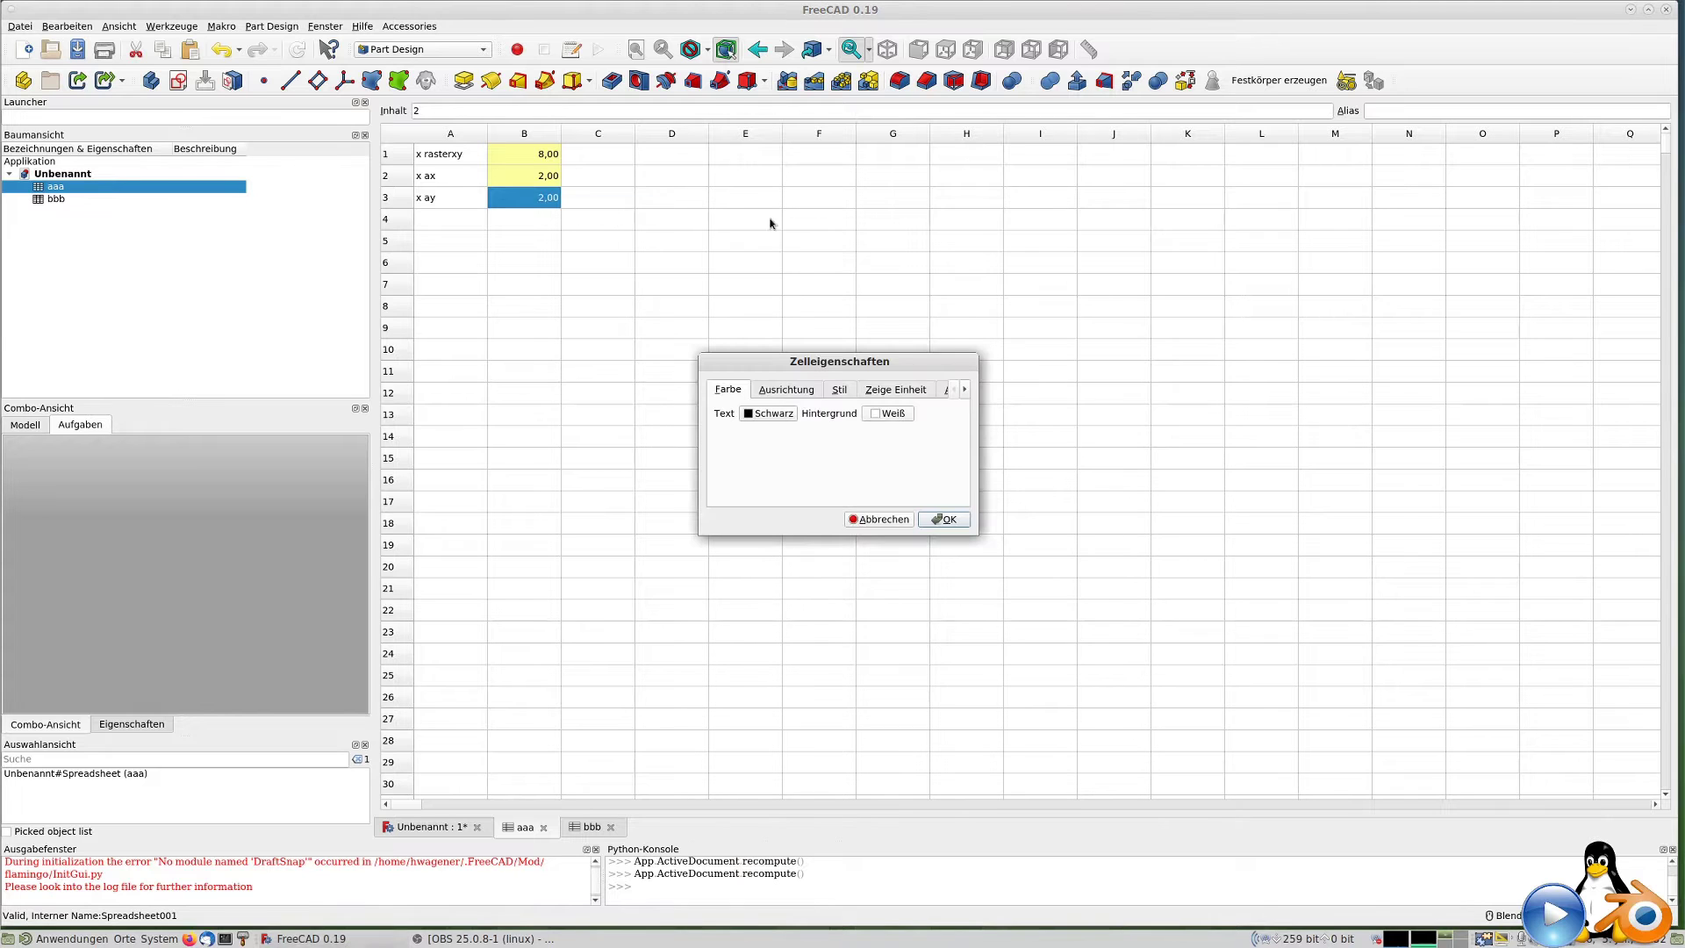
pyautogui.click(927, 396)
pyautogui.write('ay')
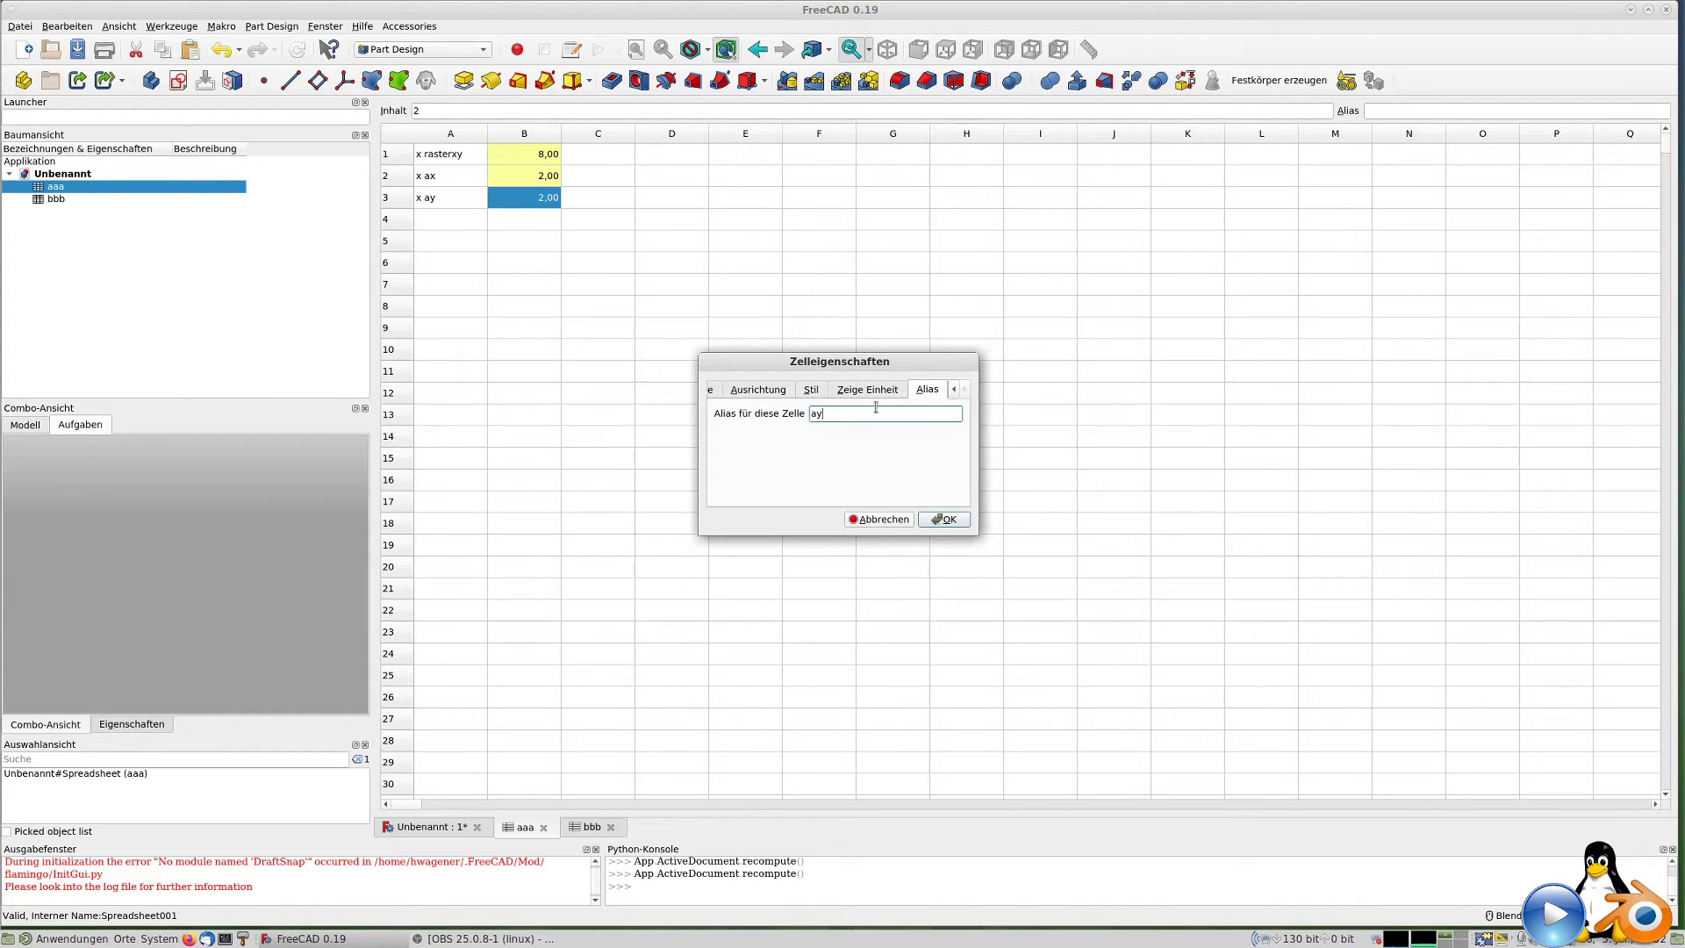
pyautogui.press('Return')
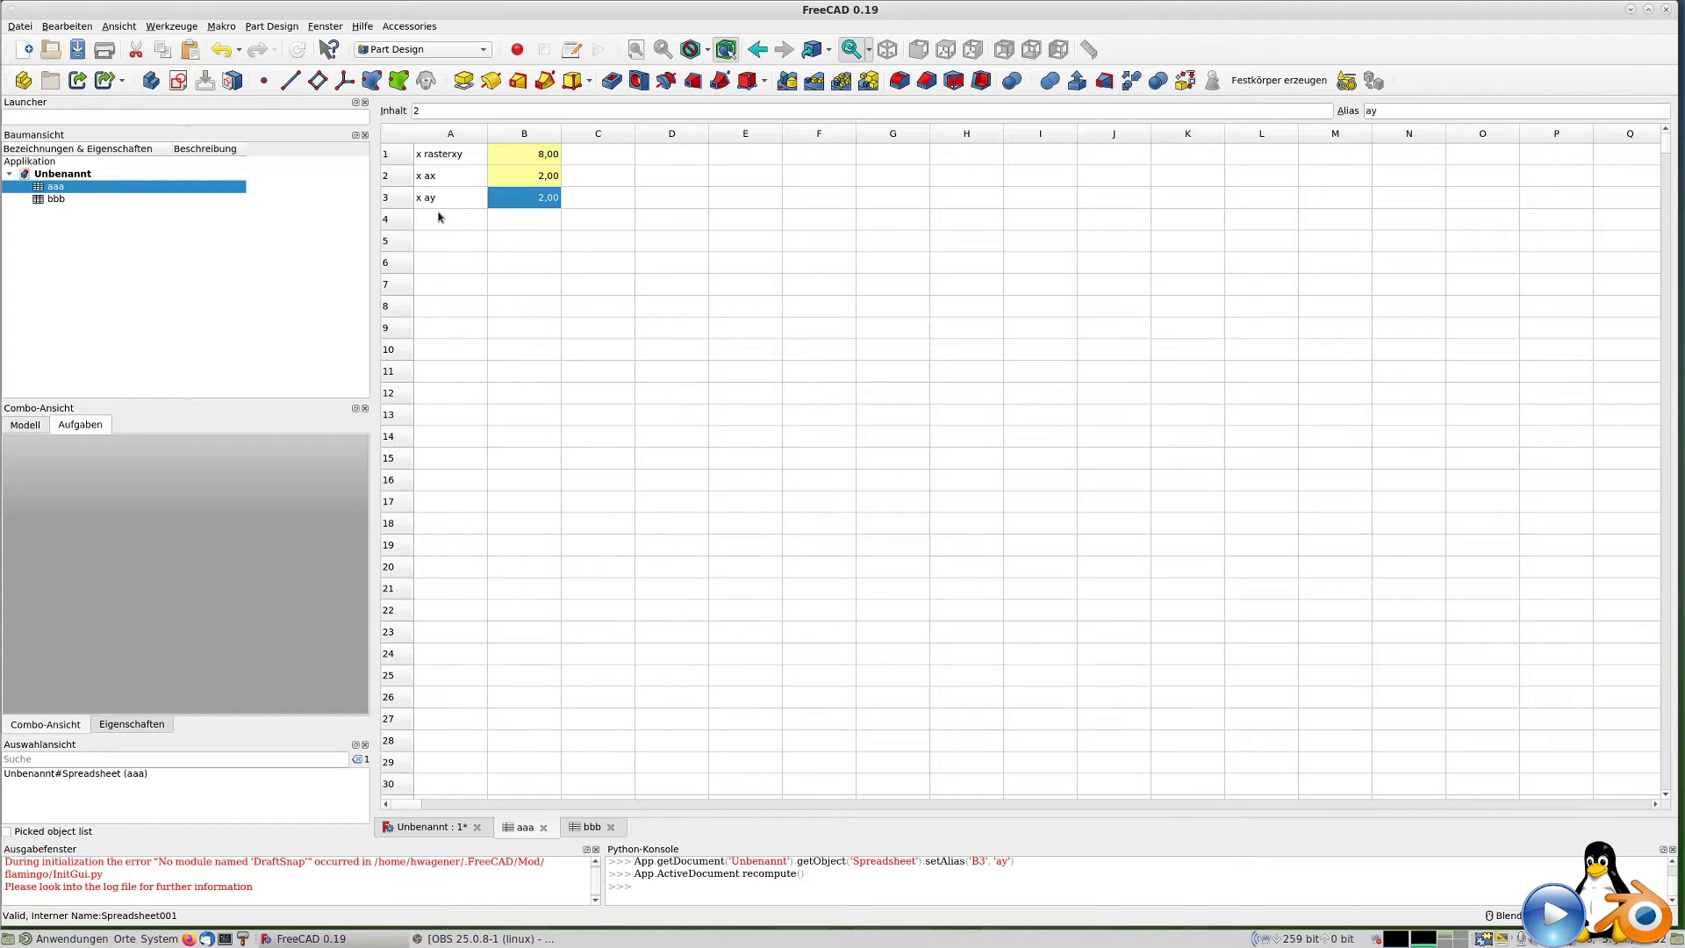
pyautogui.click(441, 218)
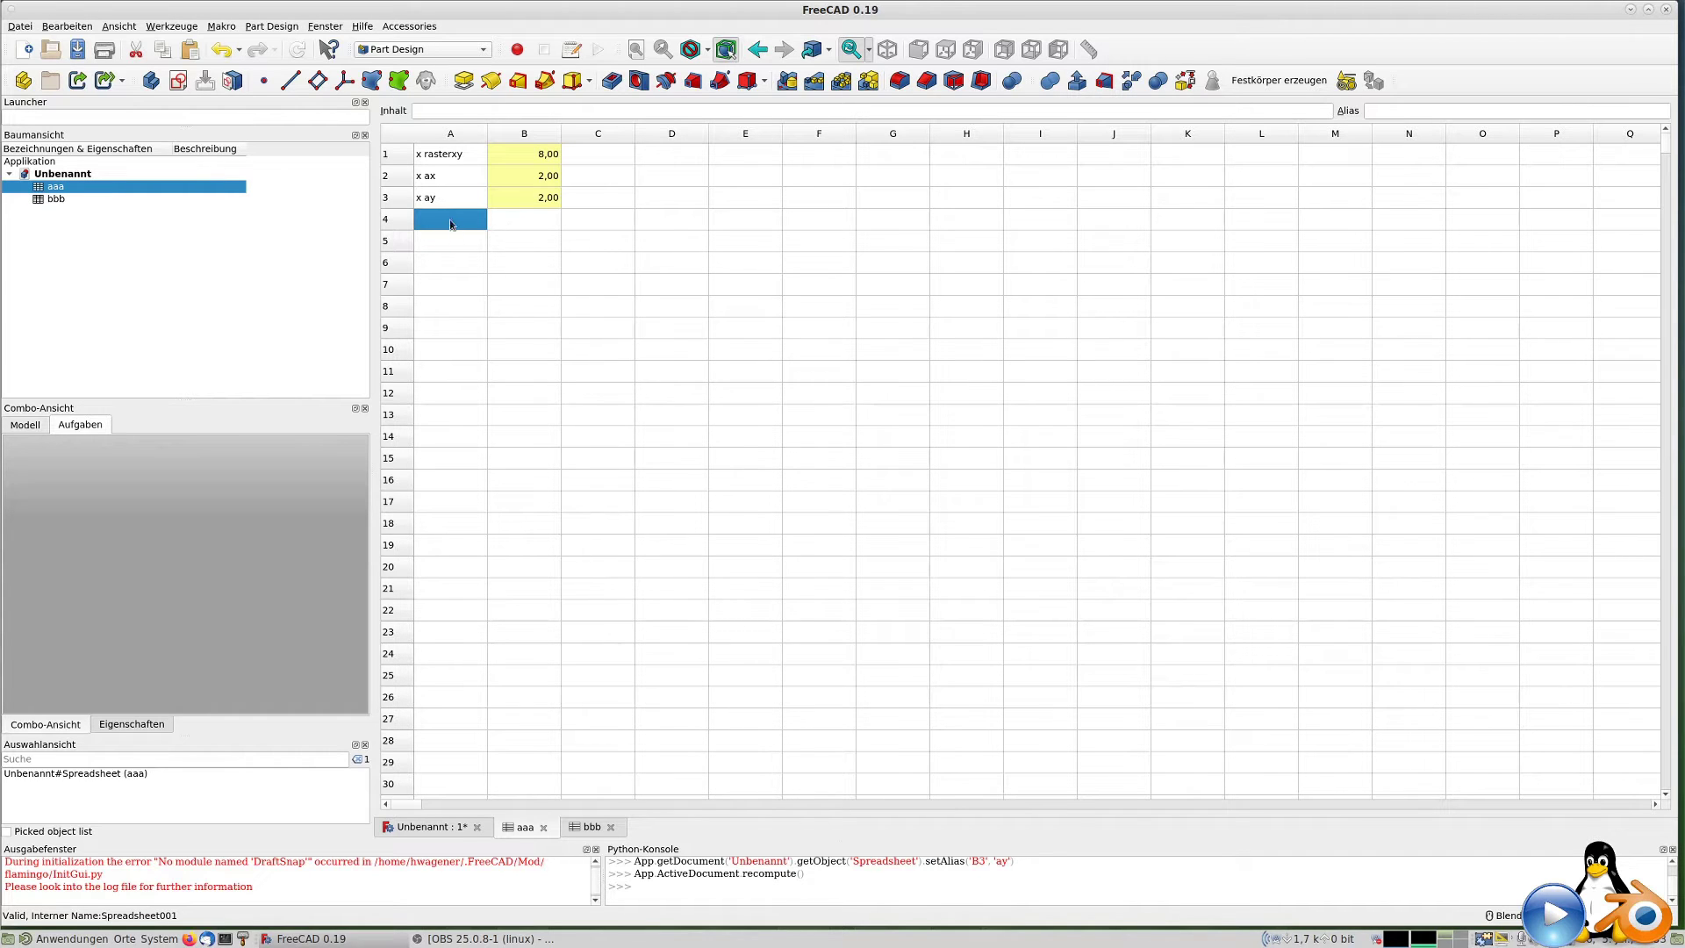
# Label cell A4 'x hoehe', correcting the first entry.
pyautogui.write('x ')
pyautogui.write('h1')
pyautogui.press('Return')
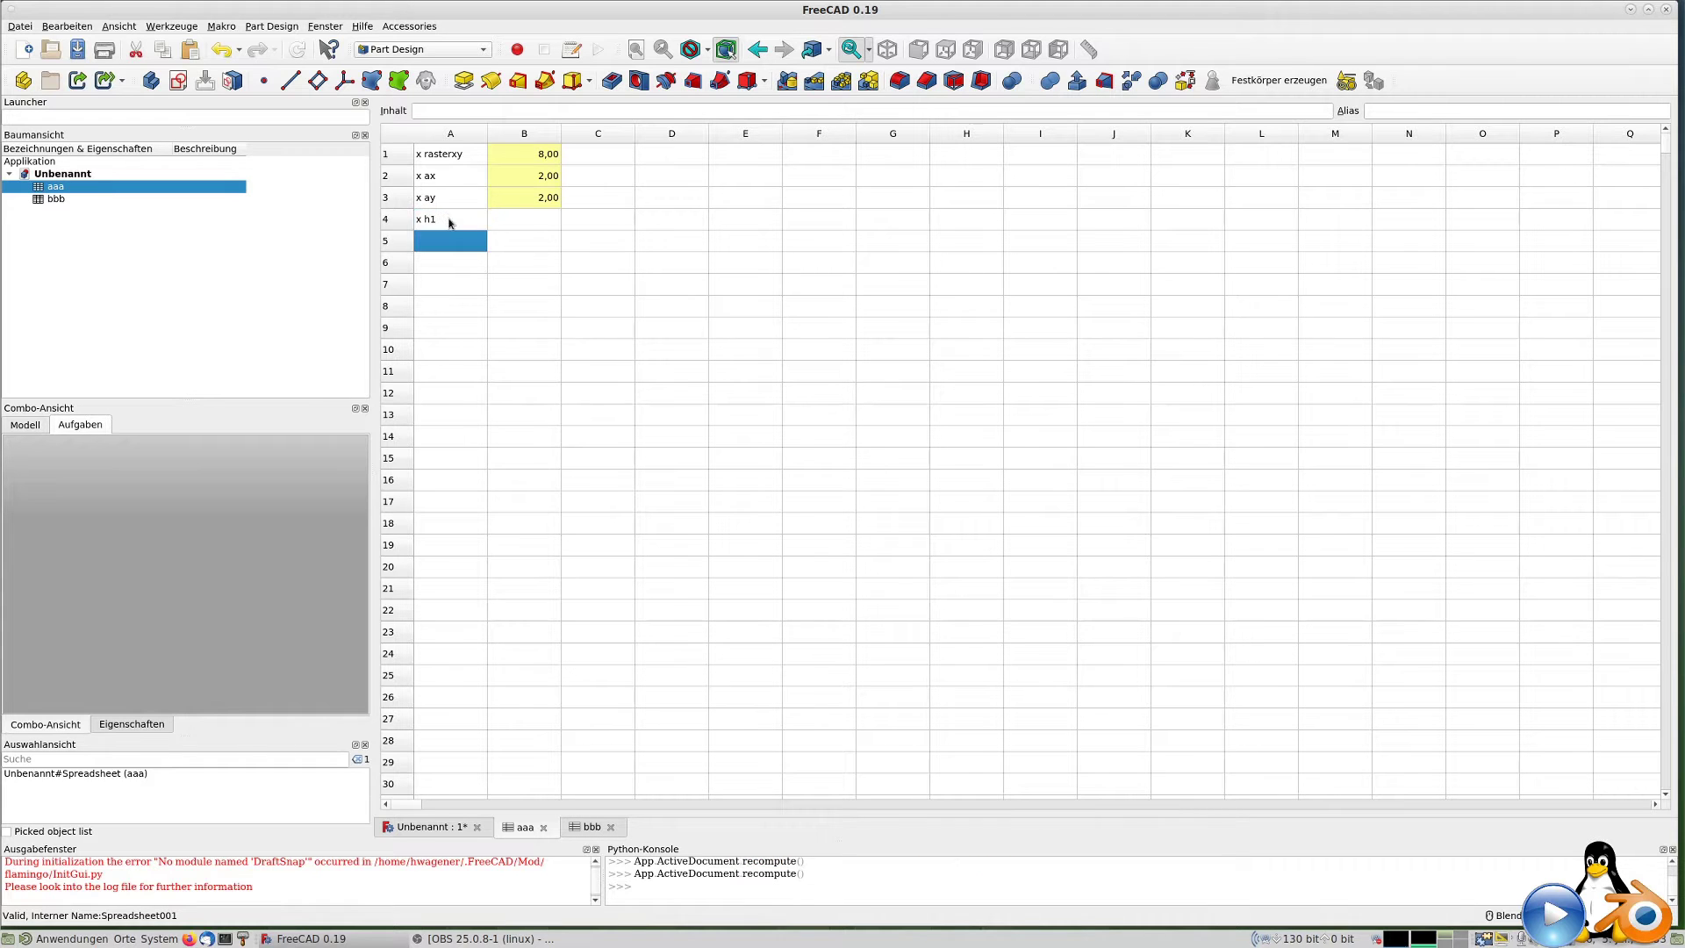
pyautogui.click(533, 226)
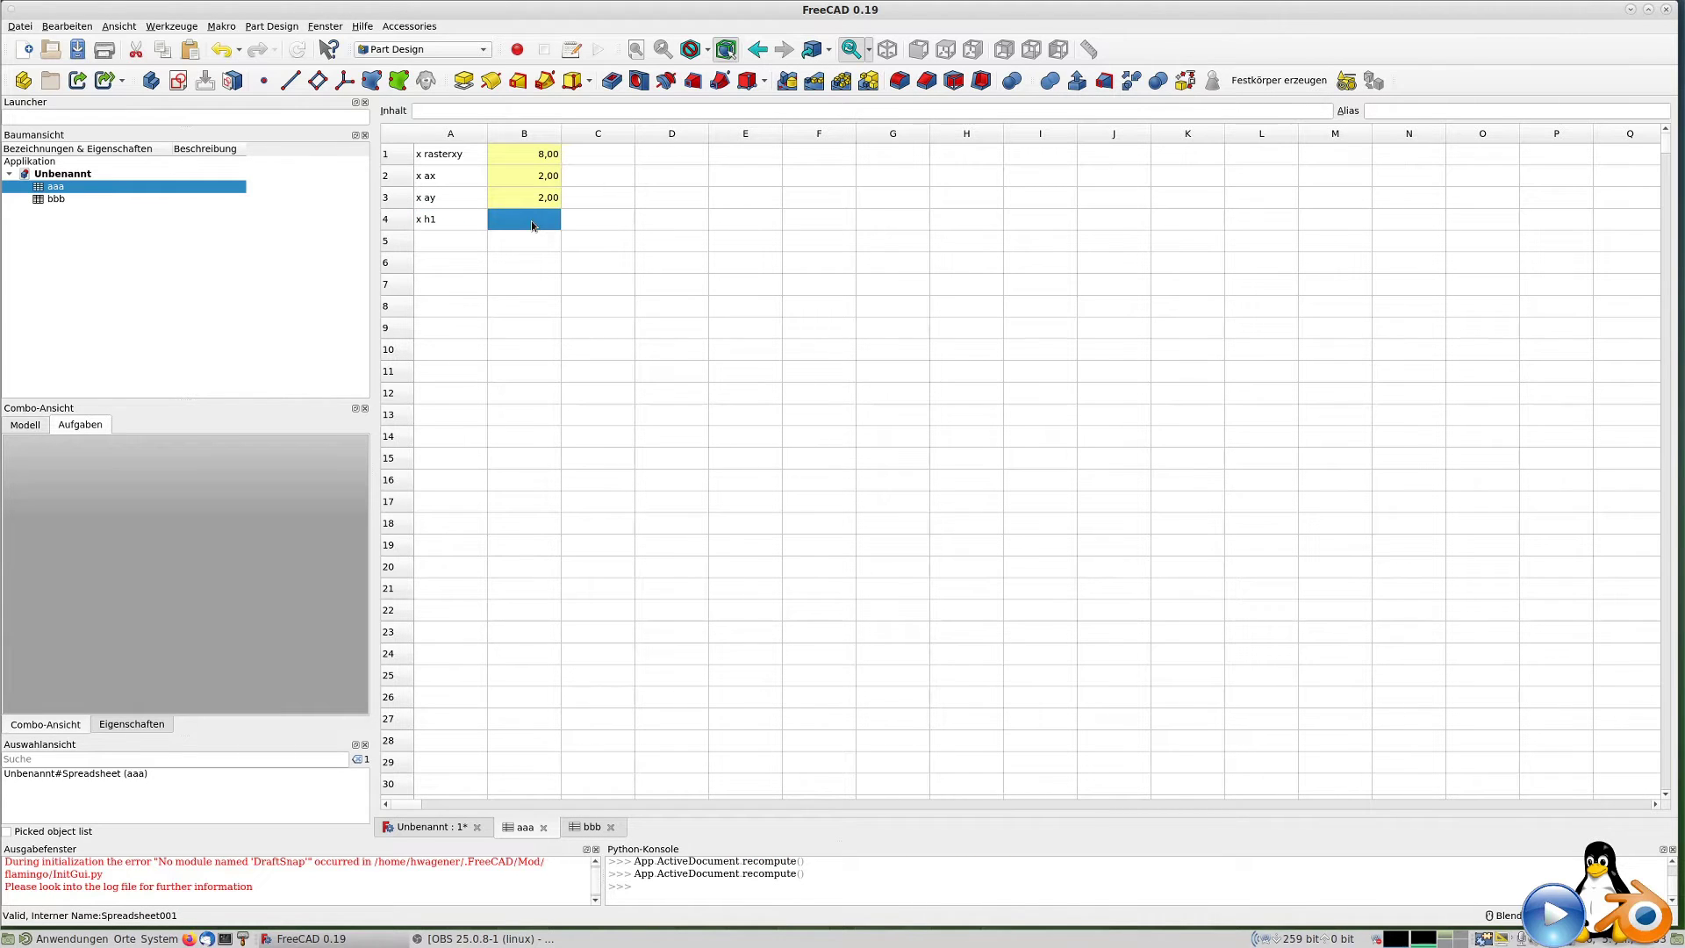
pyautogui.click(432, 230)
pyautogui.click(442, 111)
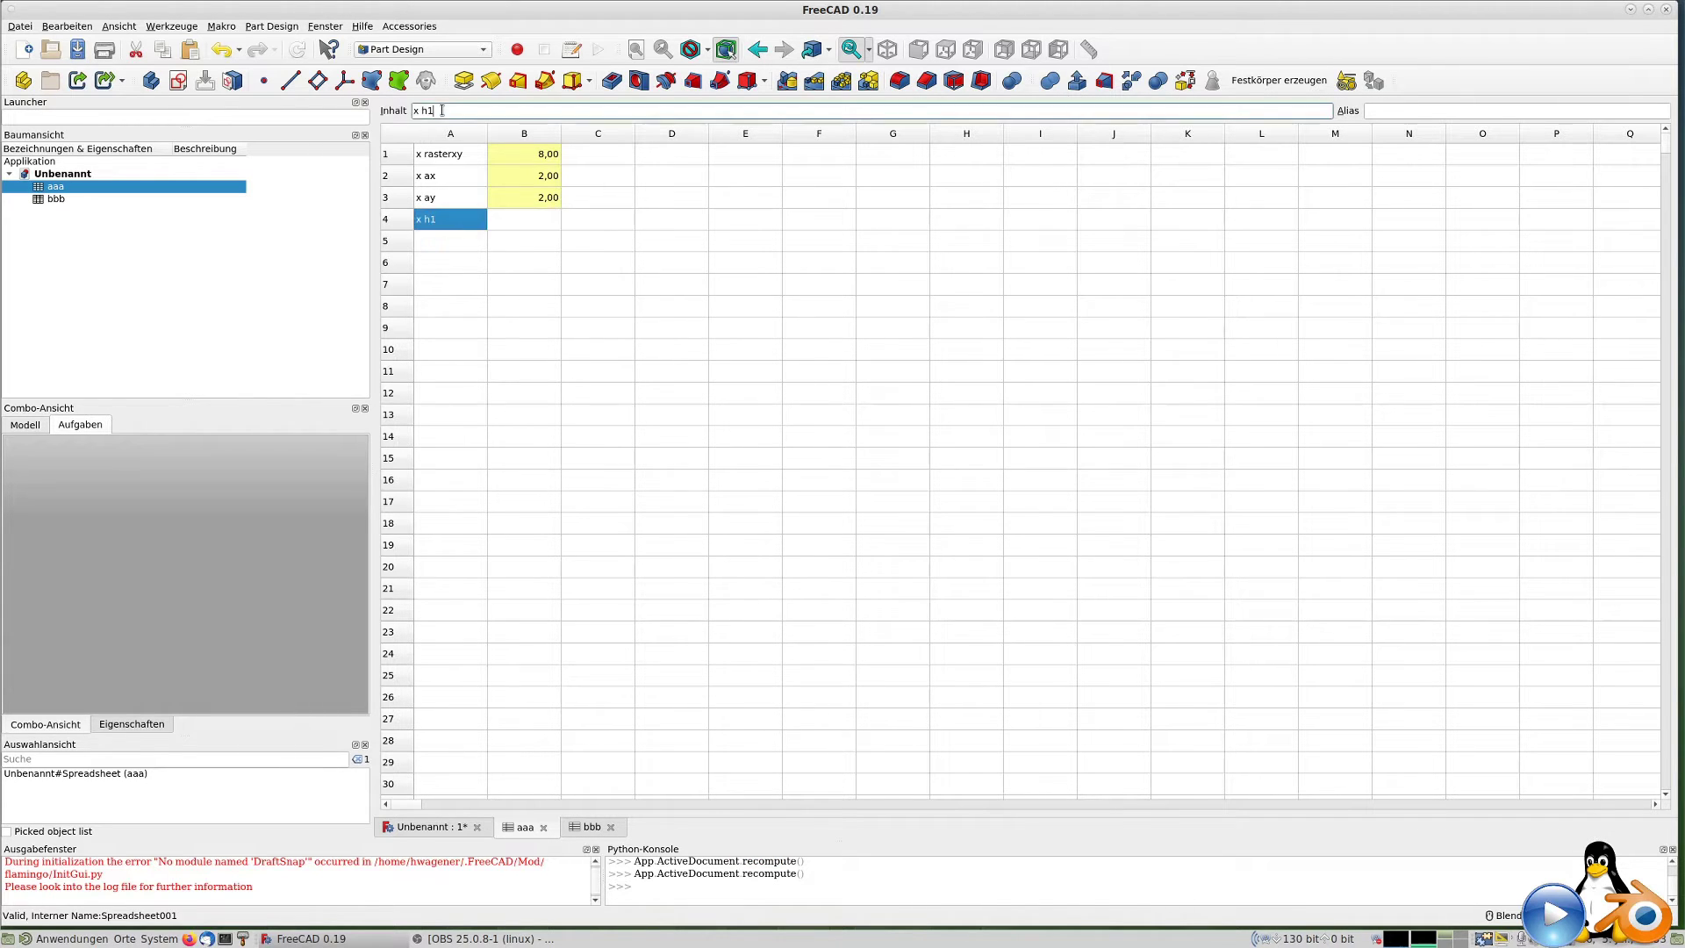
pyautogui.write('oelle')
pyautogui.press('Return')
# Enter the height 9,60 in B4 and give it the alias hoehe.
pyautogui.click(538, 219)
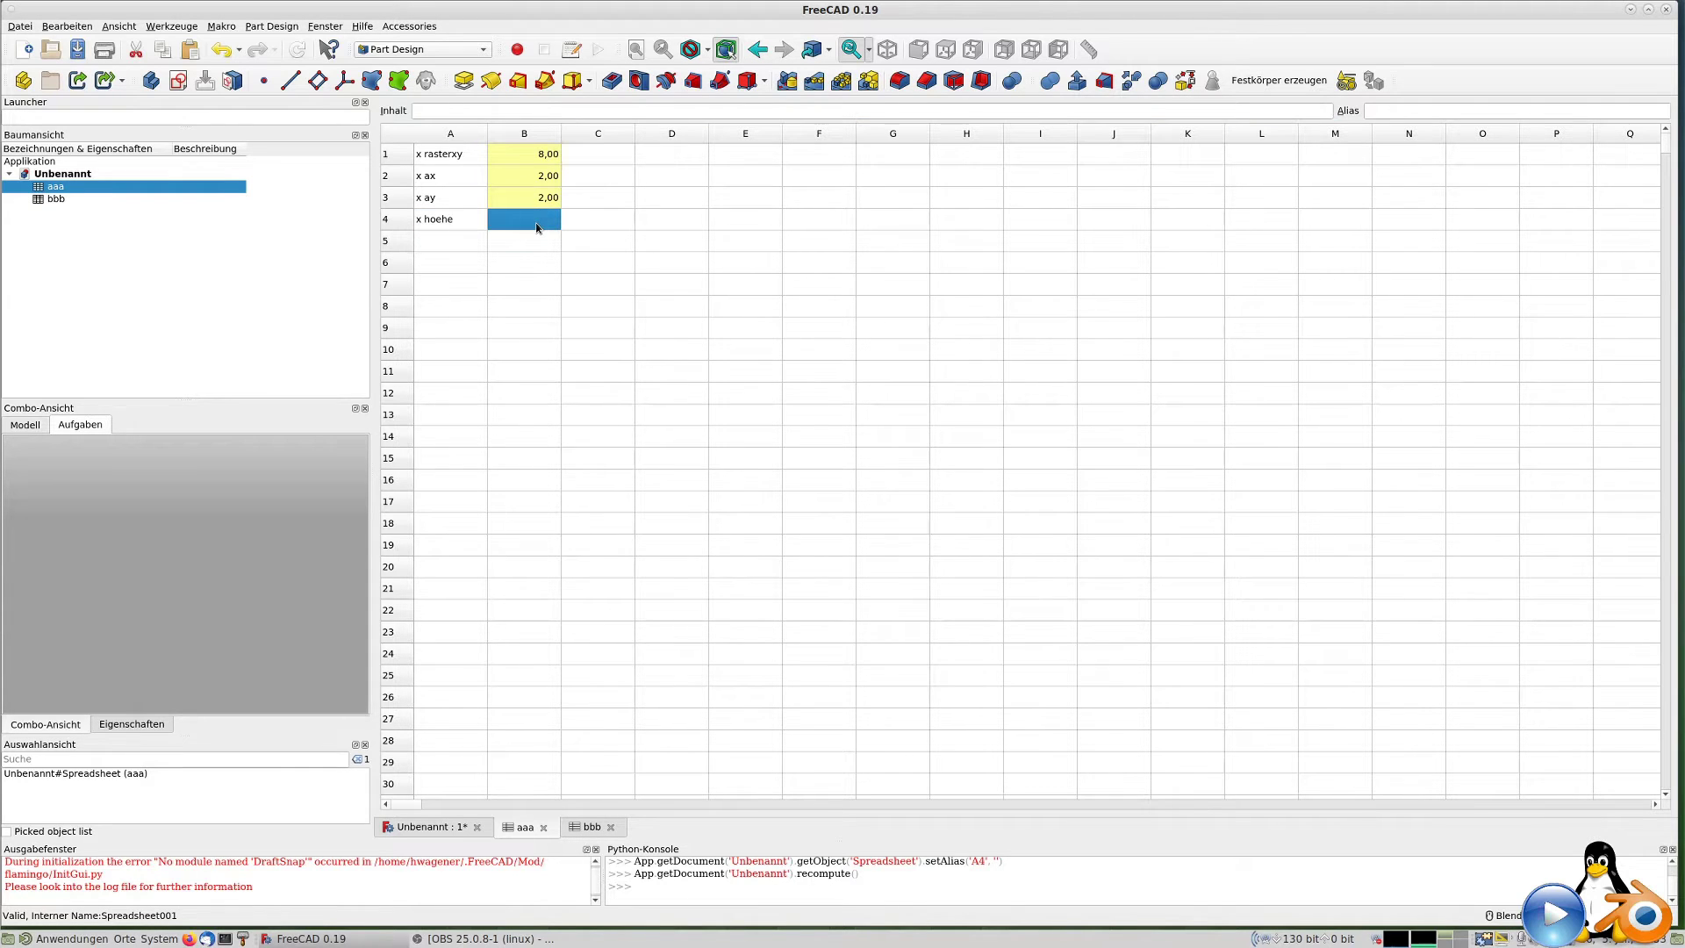
pyautogui.write('9,')
pyautogui.write('7')
pyautogui.press('Return')
pyautogui.rightClick(536, 222)
pyautogui.click(582, 234)
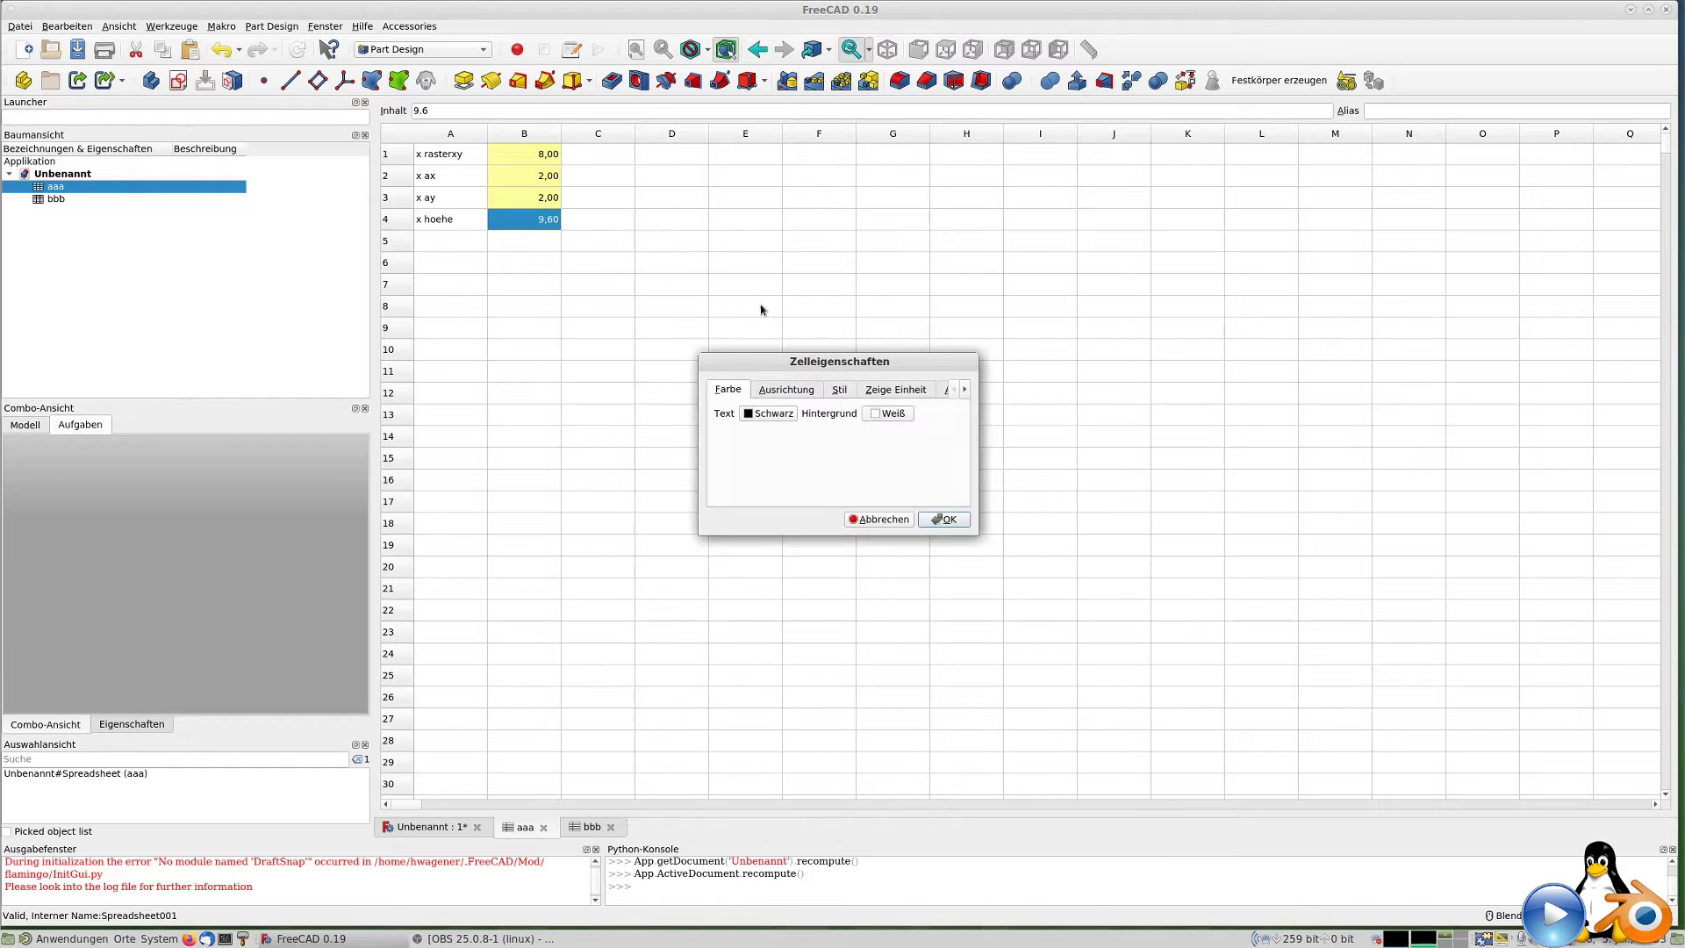
pyautogui.click(937, 392)
pyautogui.click(844, 409)
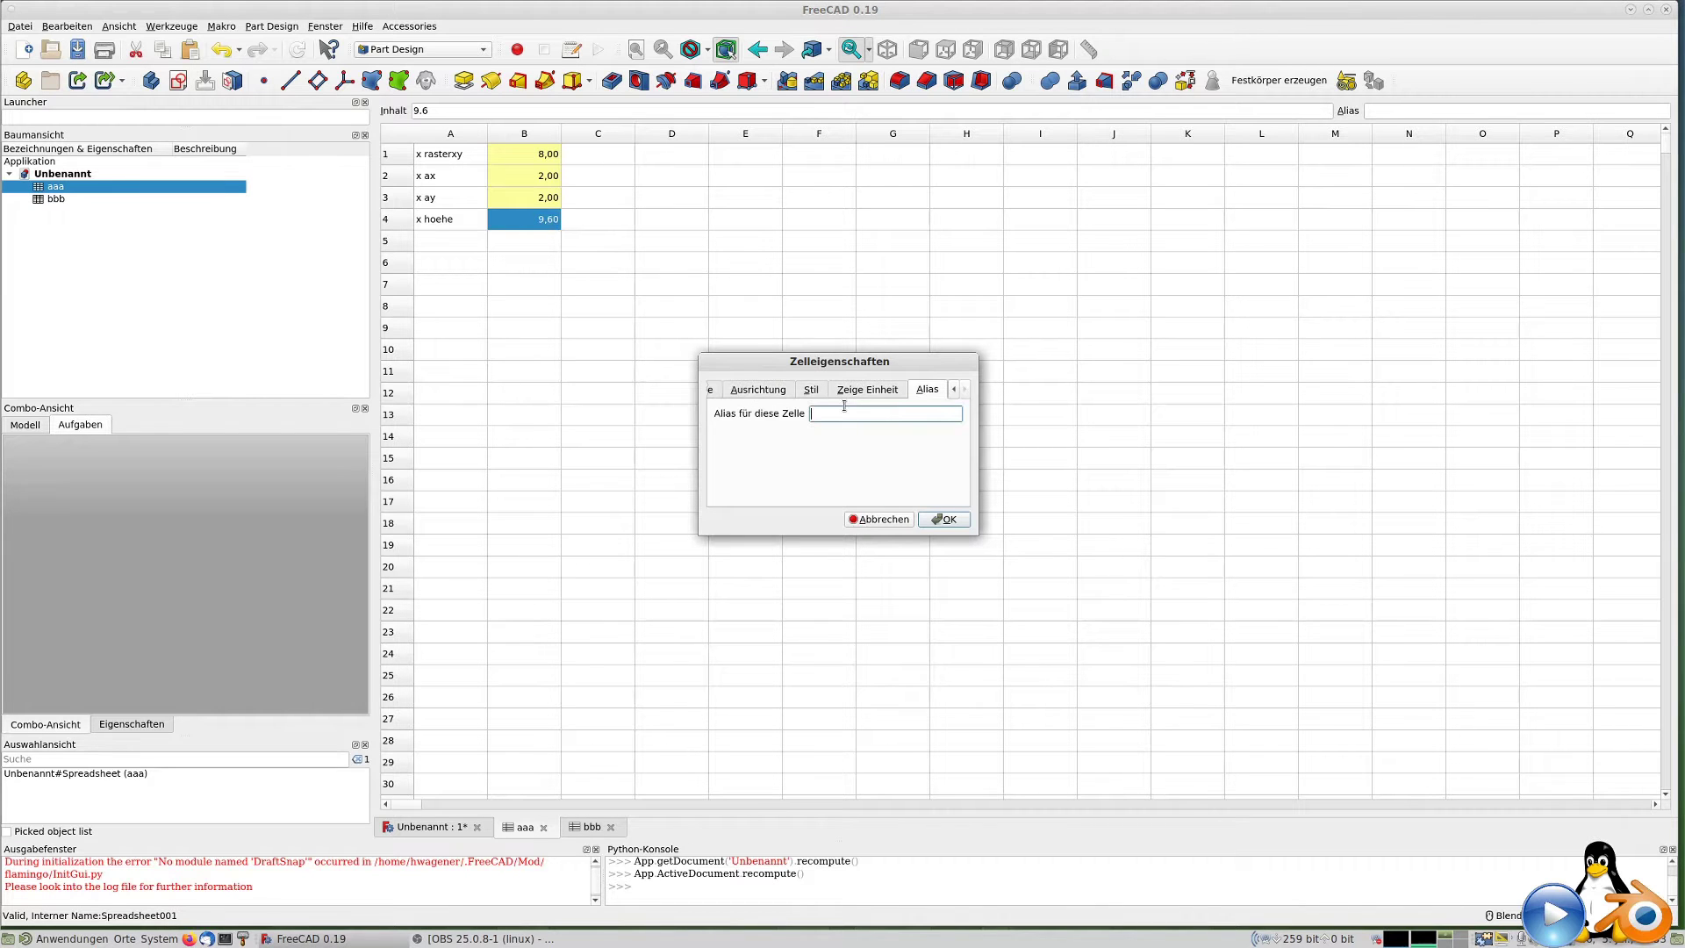
pyautogui.write('hoehe')
pyautogui.press('Return')
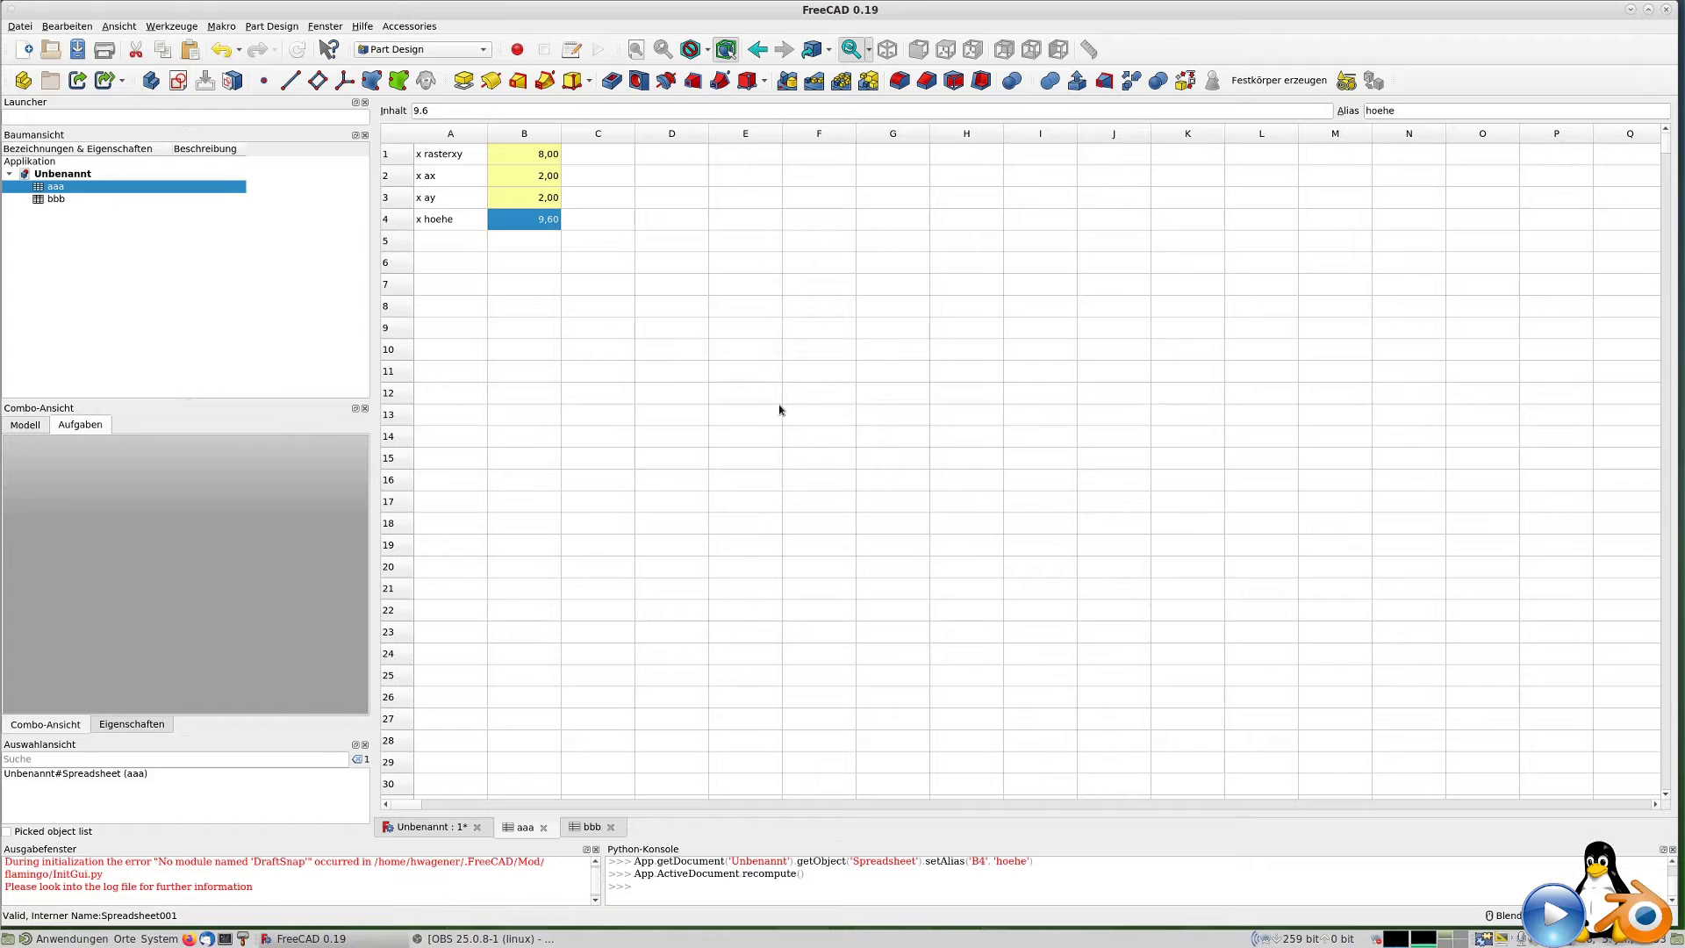
pyautogui.click(453, 246)
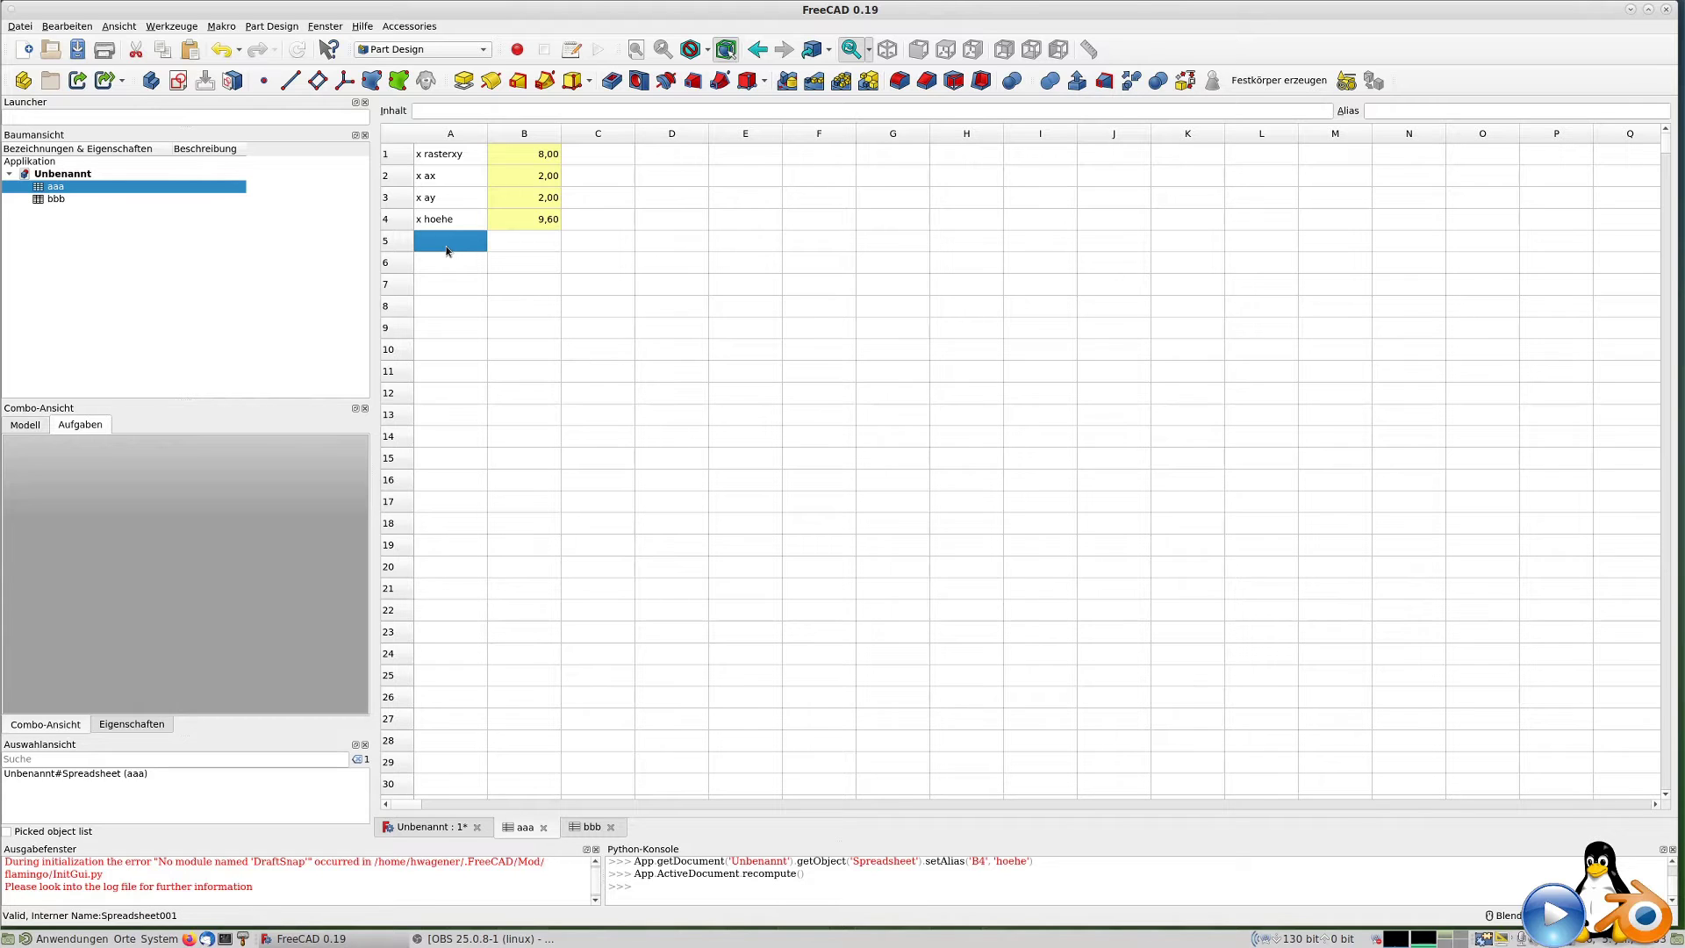
# Fill row 5 with 'x d1' and 4.8, aliasing B5 as d1.
pyautogui.write('x d1')
pyautogui.click(523, 245)
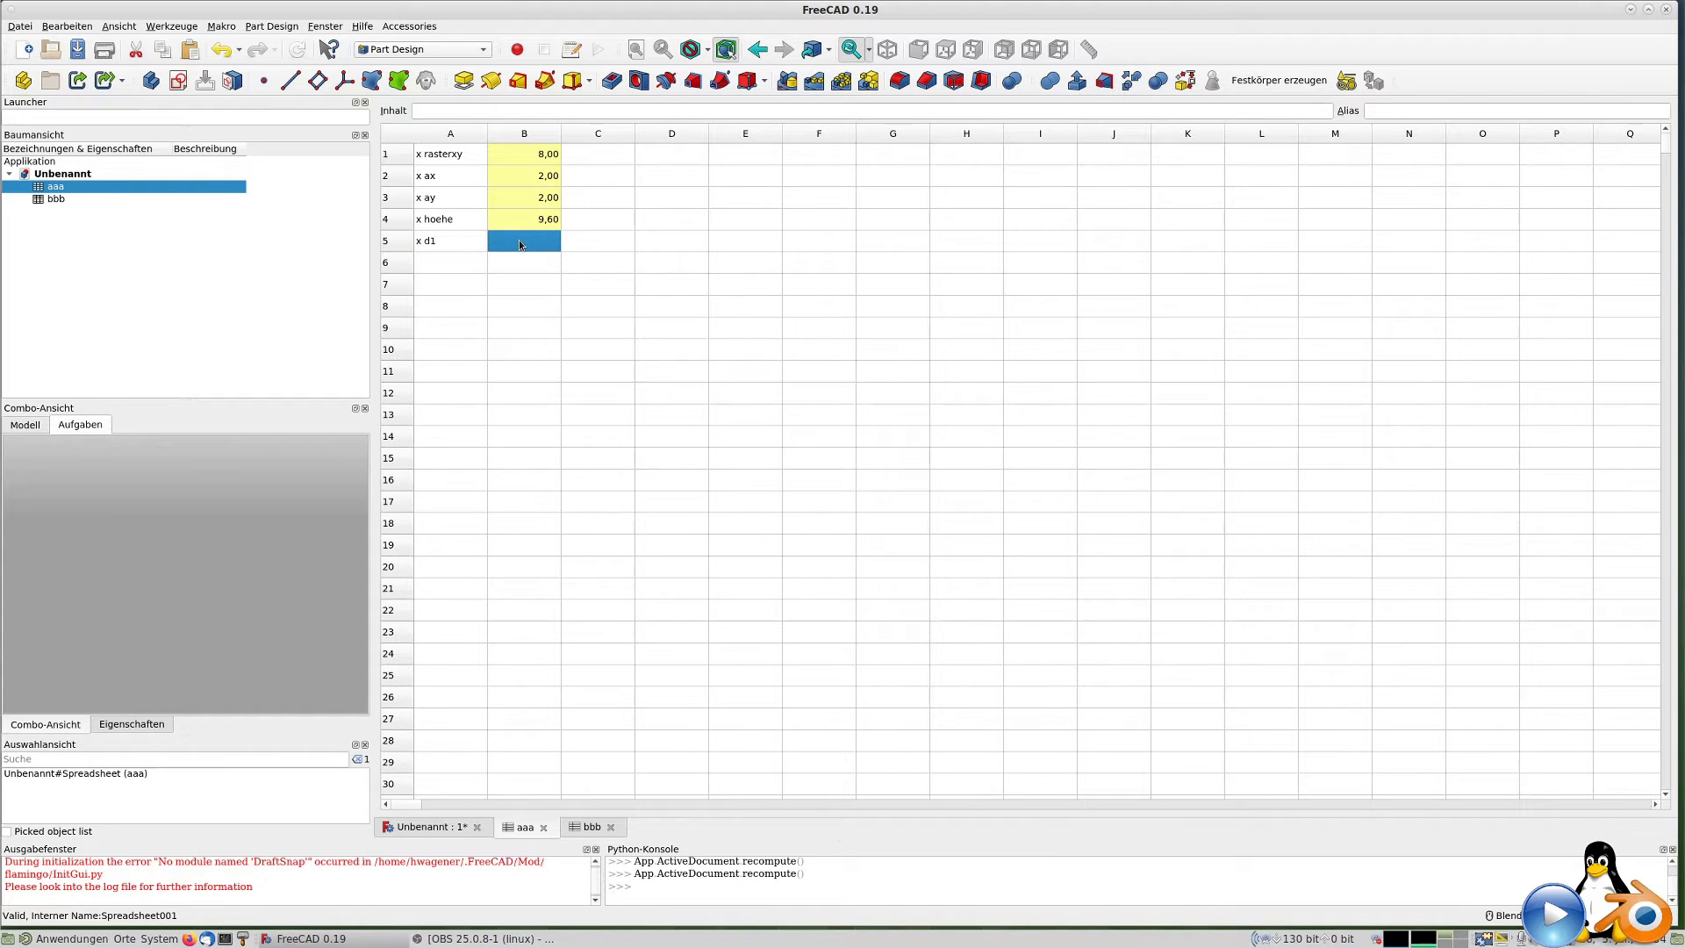
pyautogui.write('4.8')
pyautogui.press('Return')
pyautogui.rightClick(520, 243)
pyautogui.click(562, 248)
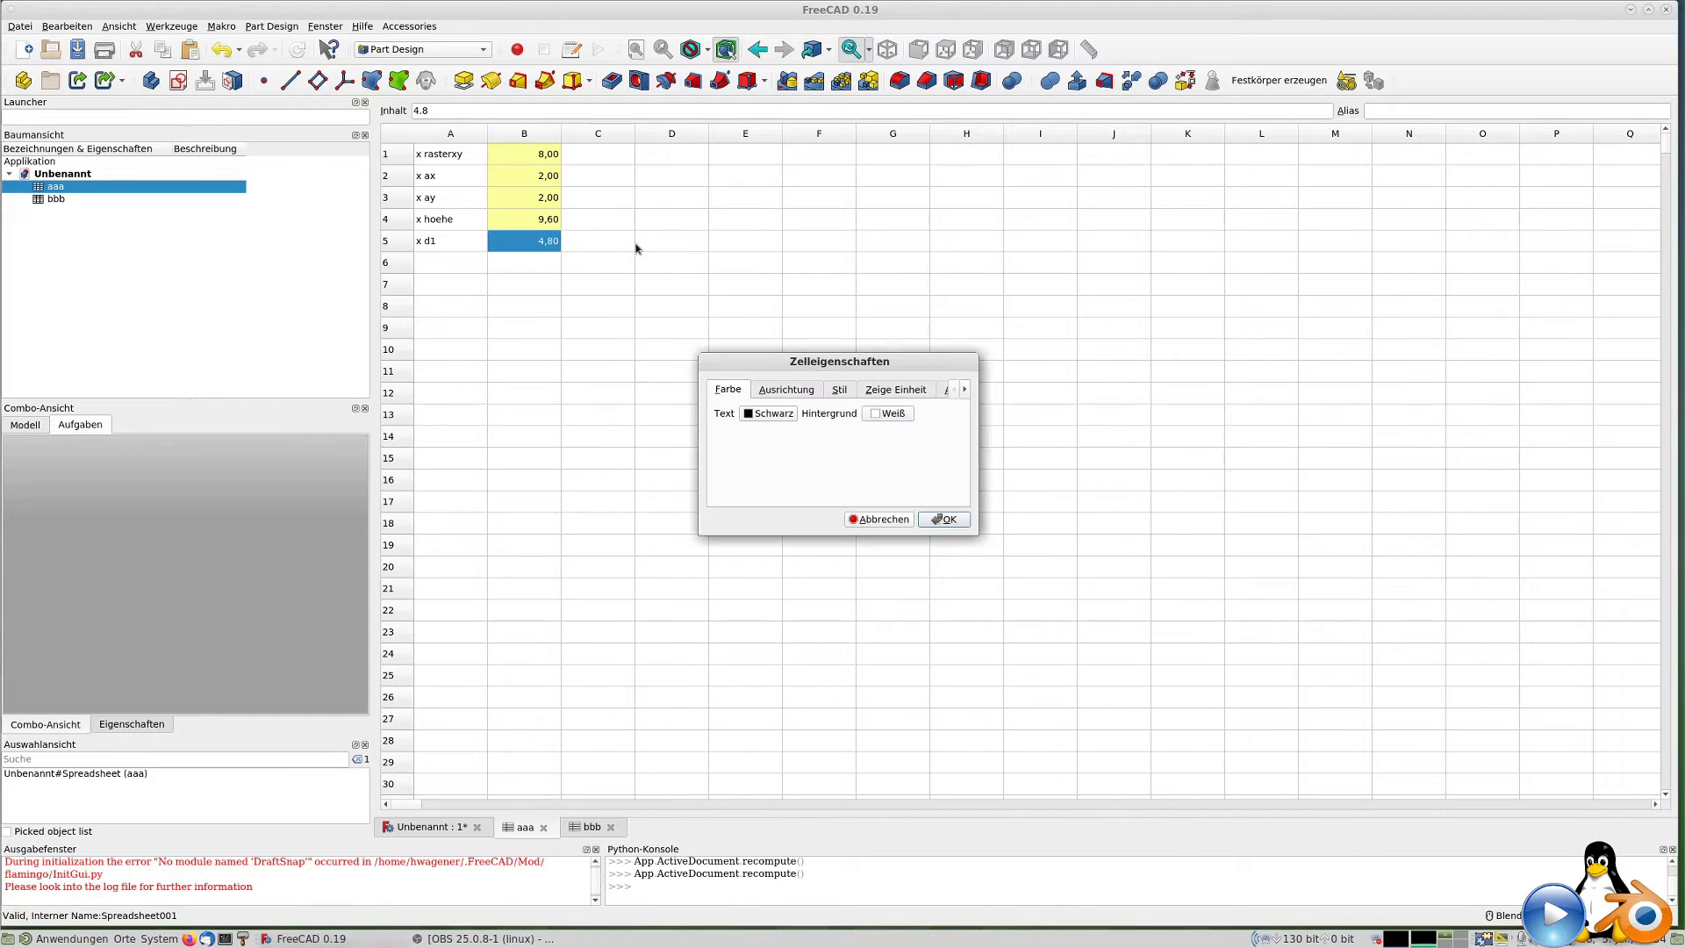
pyautogui.click(943, 391)
pyautogui.click(845, 414)
pyautogui.write('d1')
pyautogui.press('Return')
pyautogui.click(432, 260)
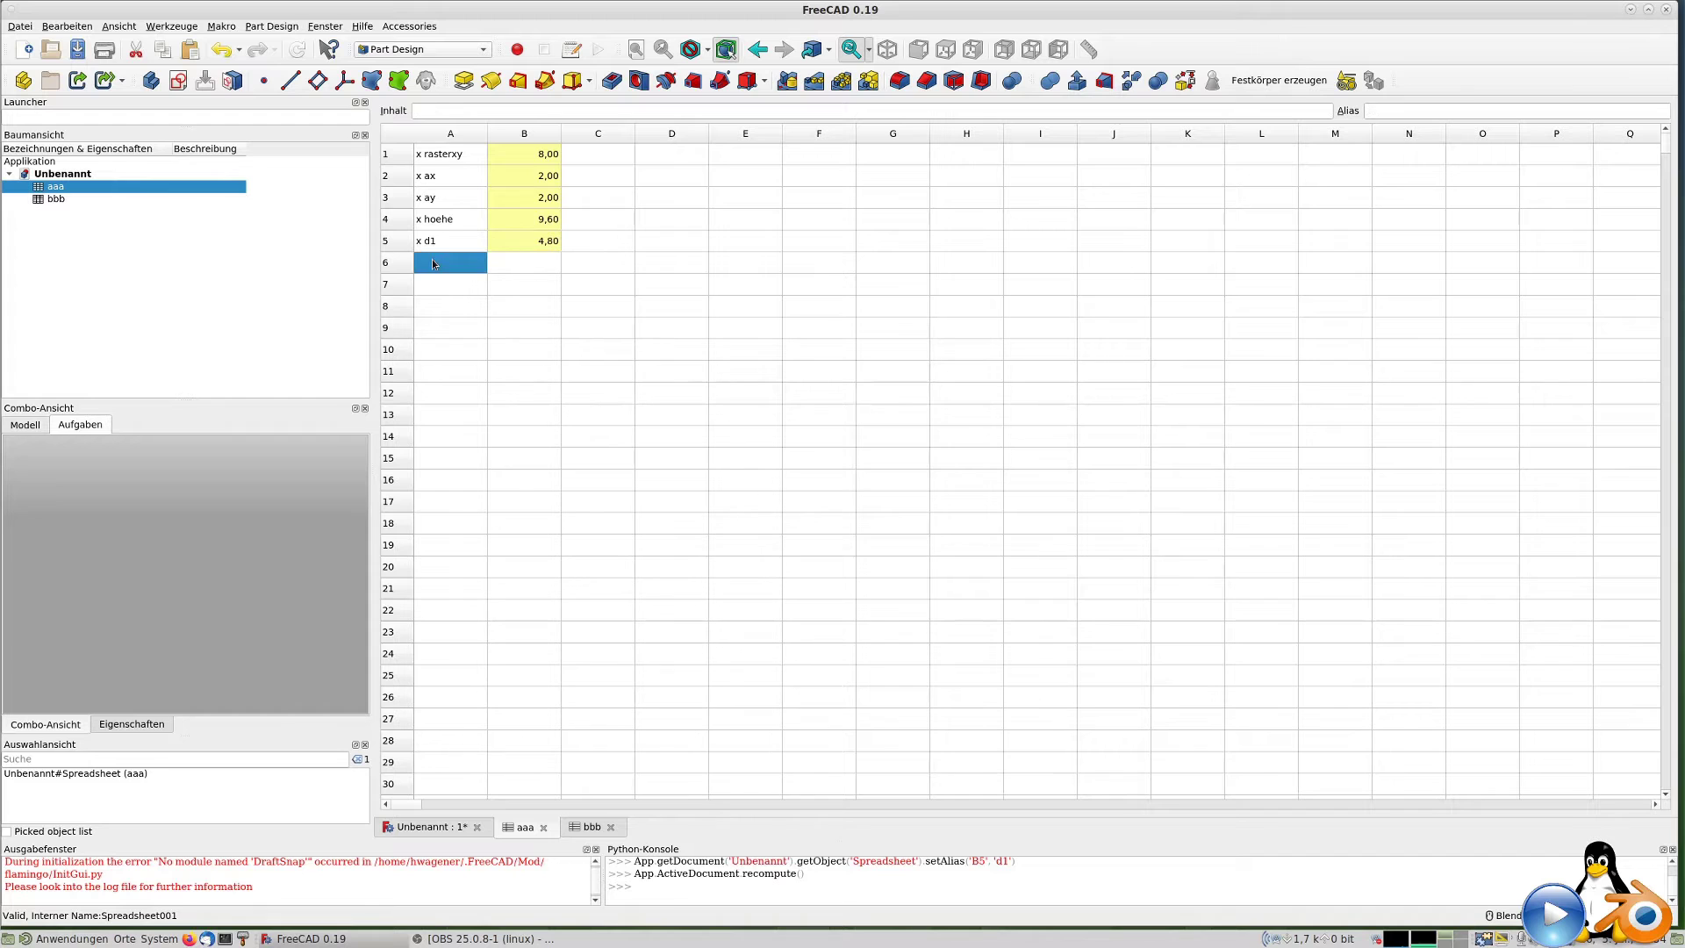
# Fill row 6 with 'x d2' and 6, aliasing B6 as d2.
pyautogui.write('x d2')
pyautogui.press('Return')
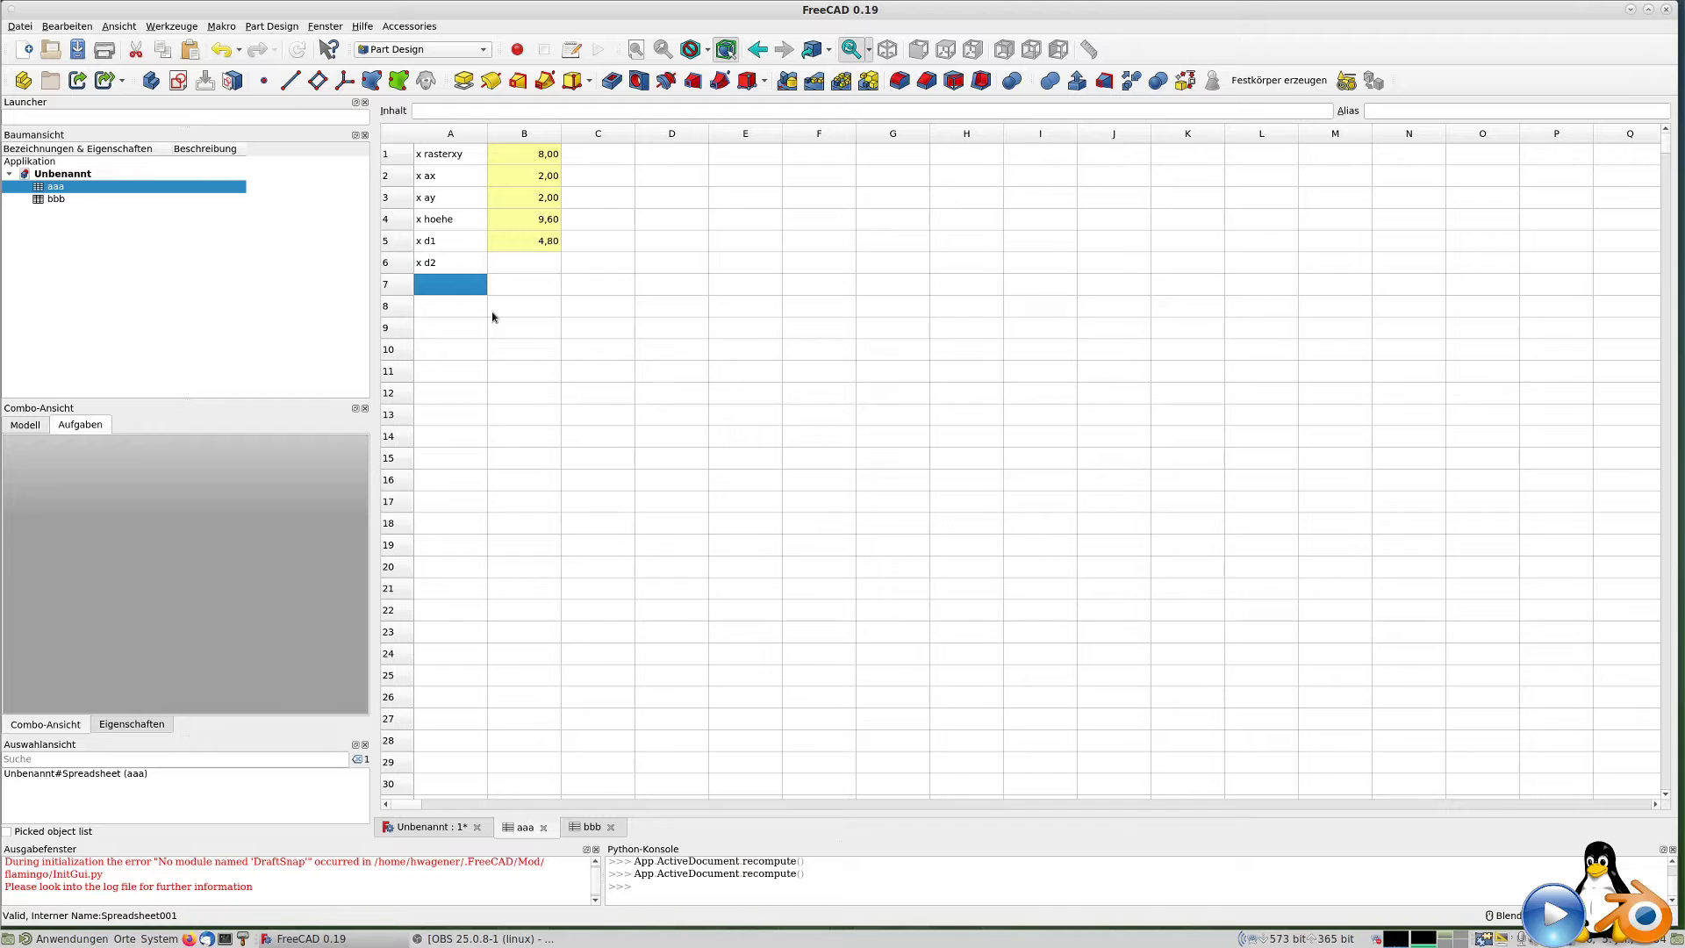
pyautogui.click(522, 263)
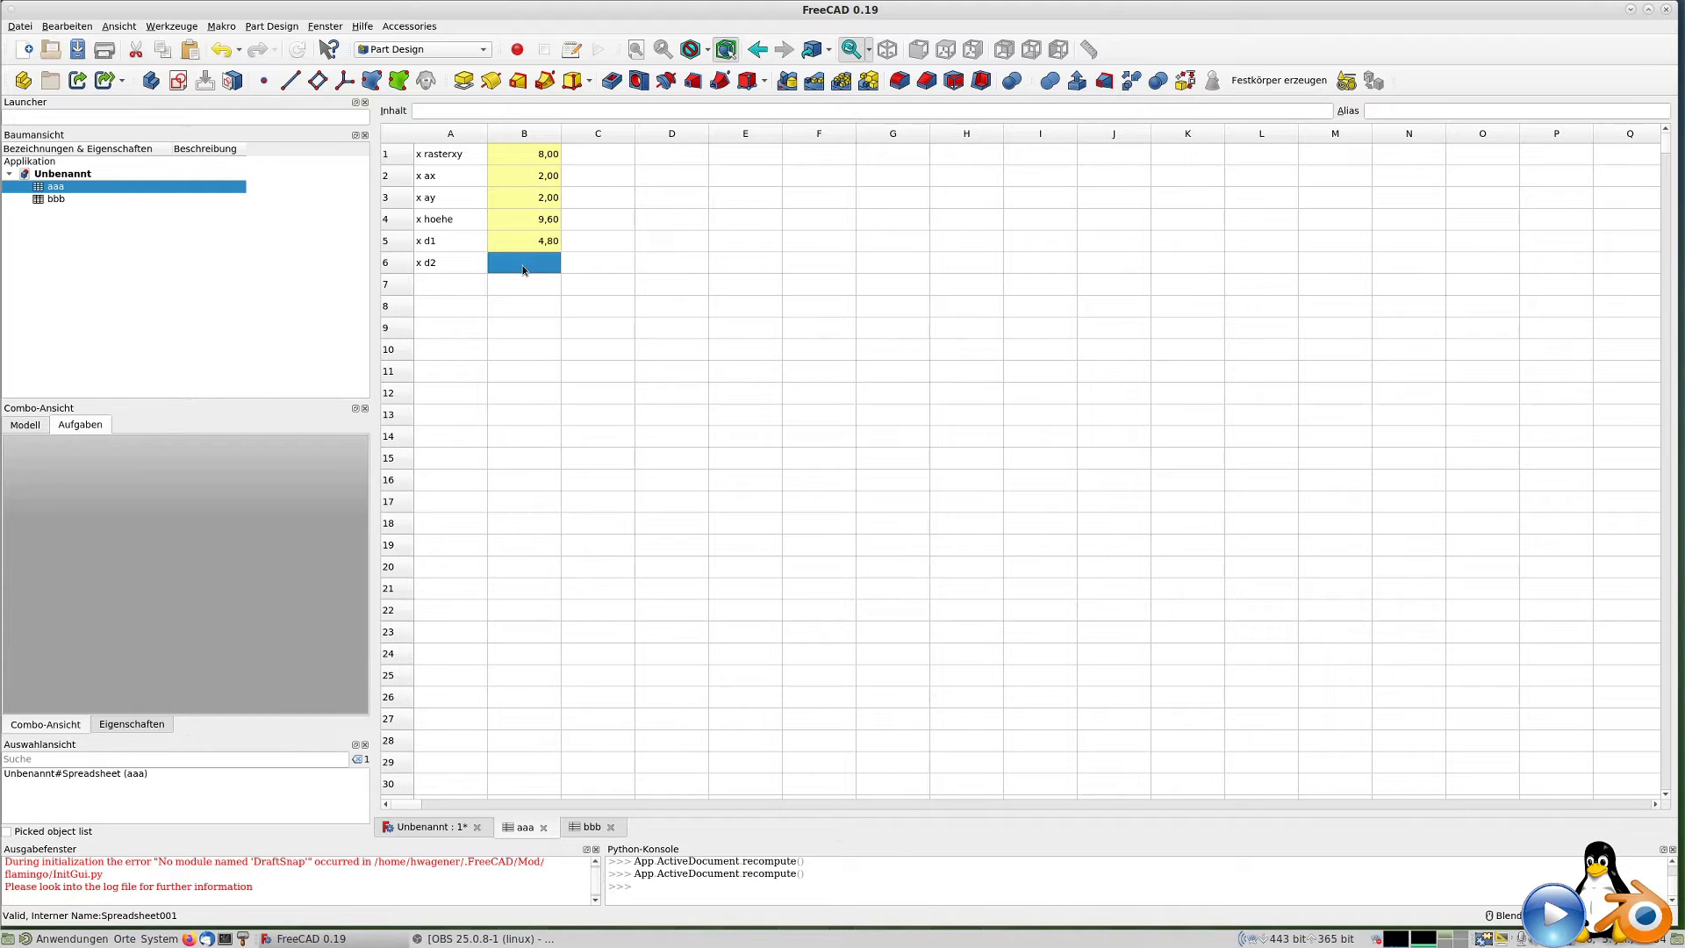
pyautogui.write('6')
pyautogui.press('Return')
pyautogui.rightClick(533, 261)
pyautogui.click(552, 265)
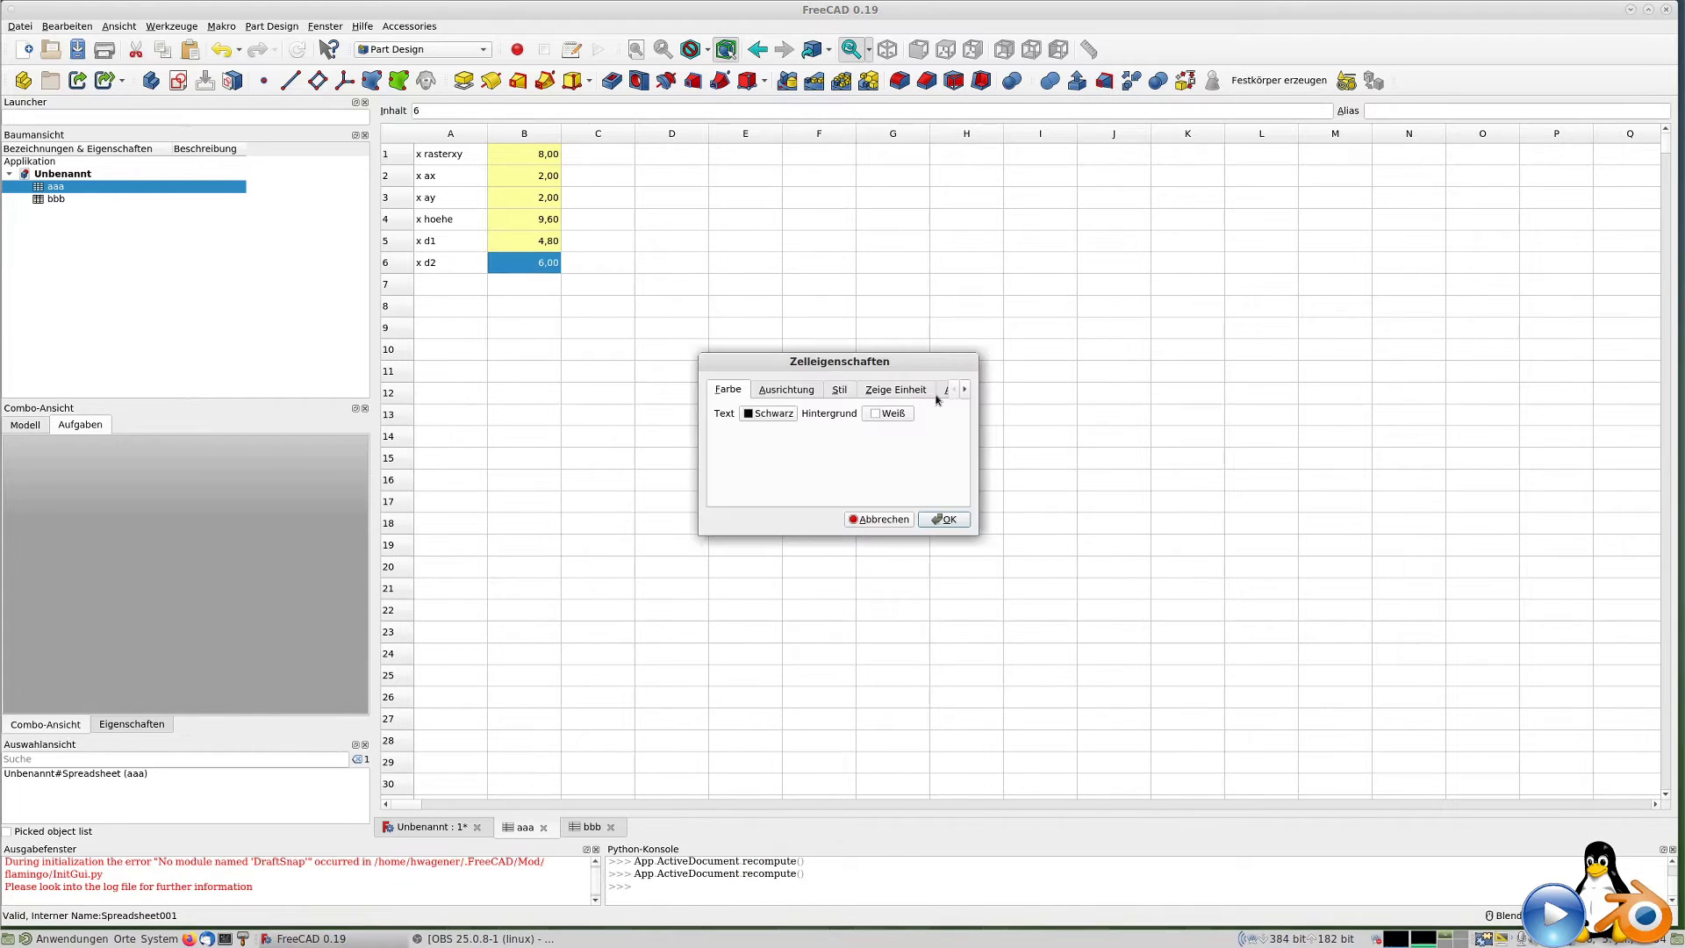
pyautogui.click(946, 390)
pyautogui.click(840, 412)
pyautogui.write('d2')
pyautogui.press('Return')
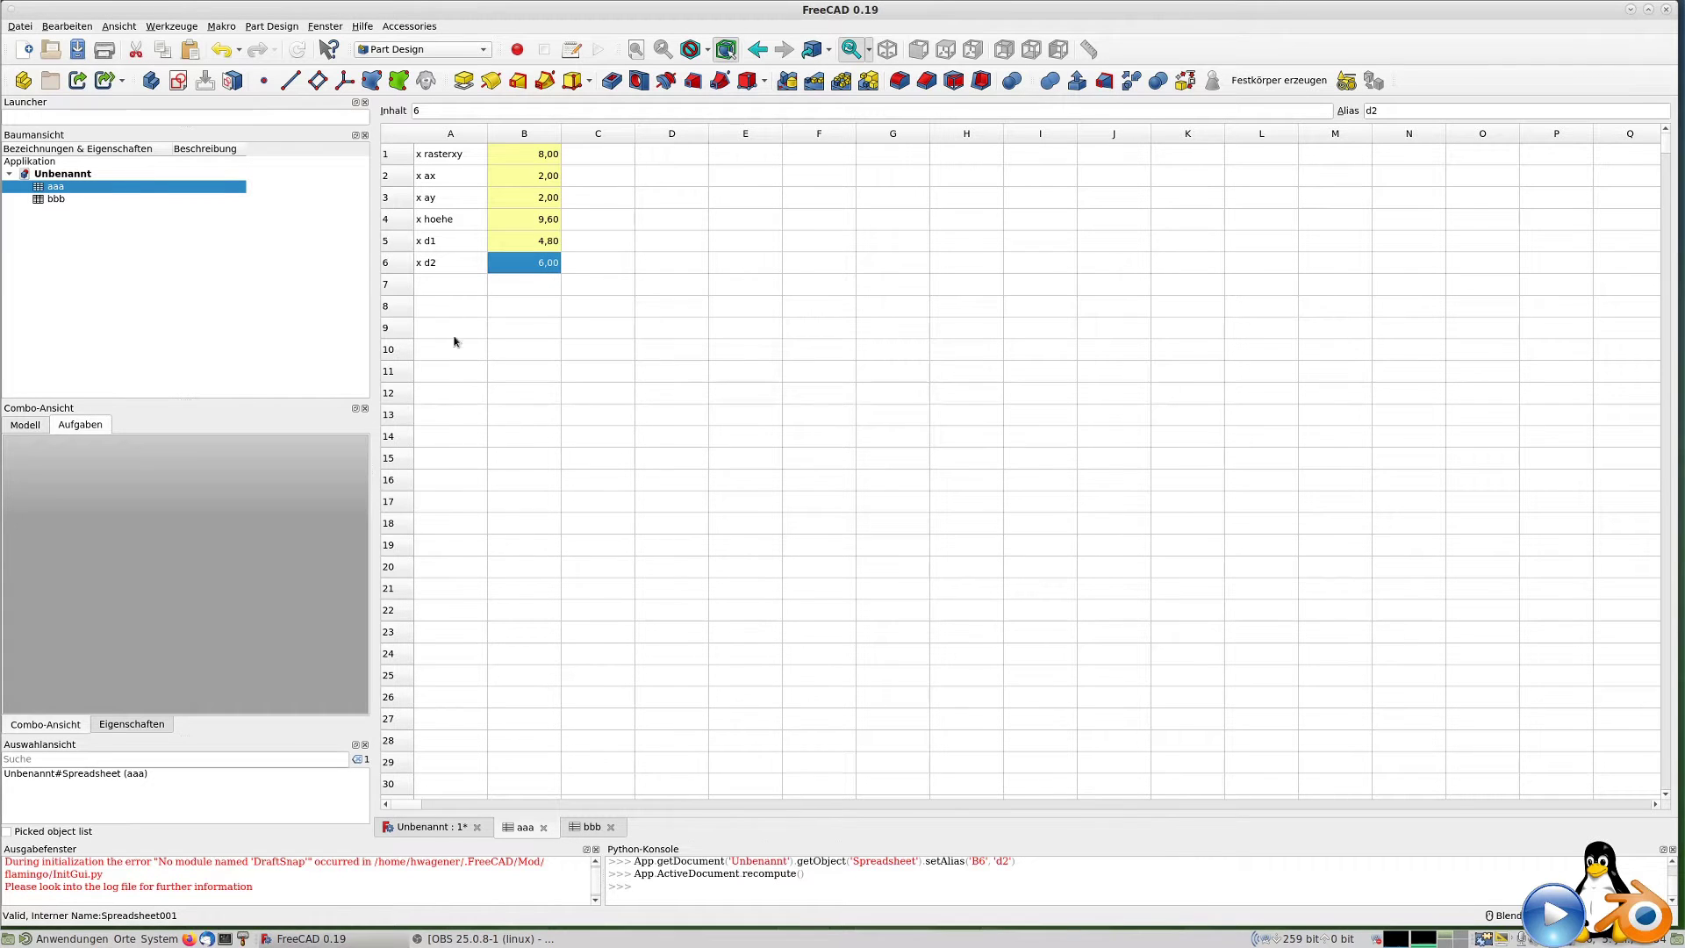
pyautogui.click(442, 285)
pyautogui.write('h1')
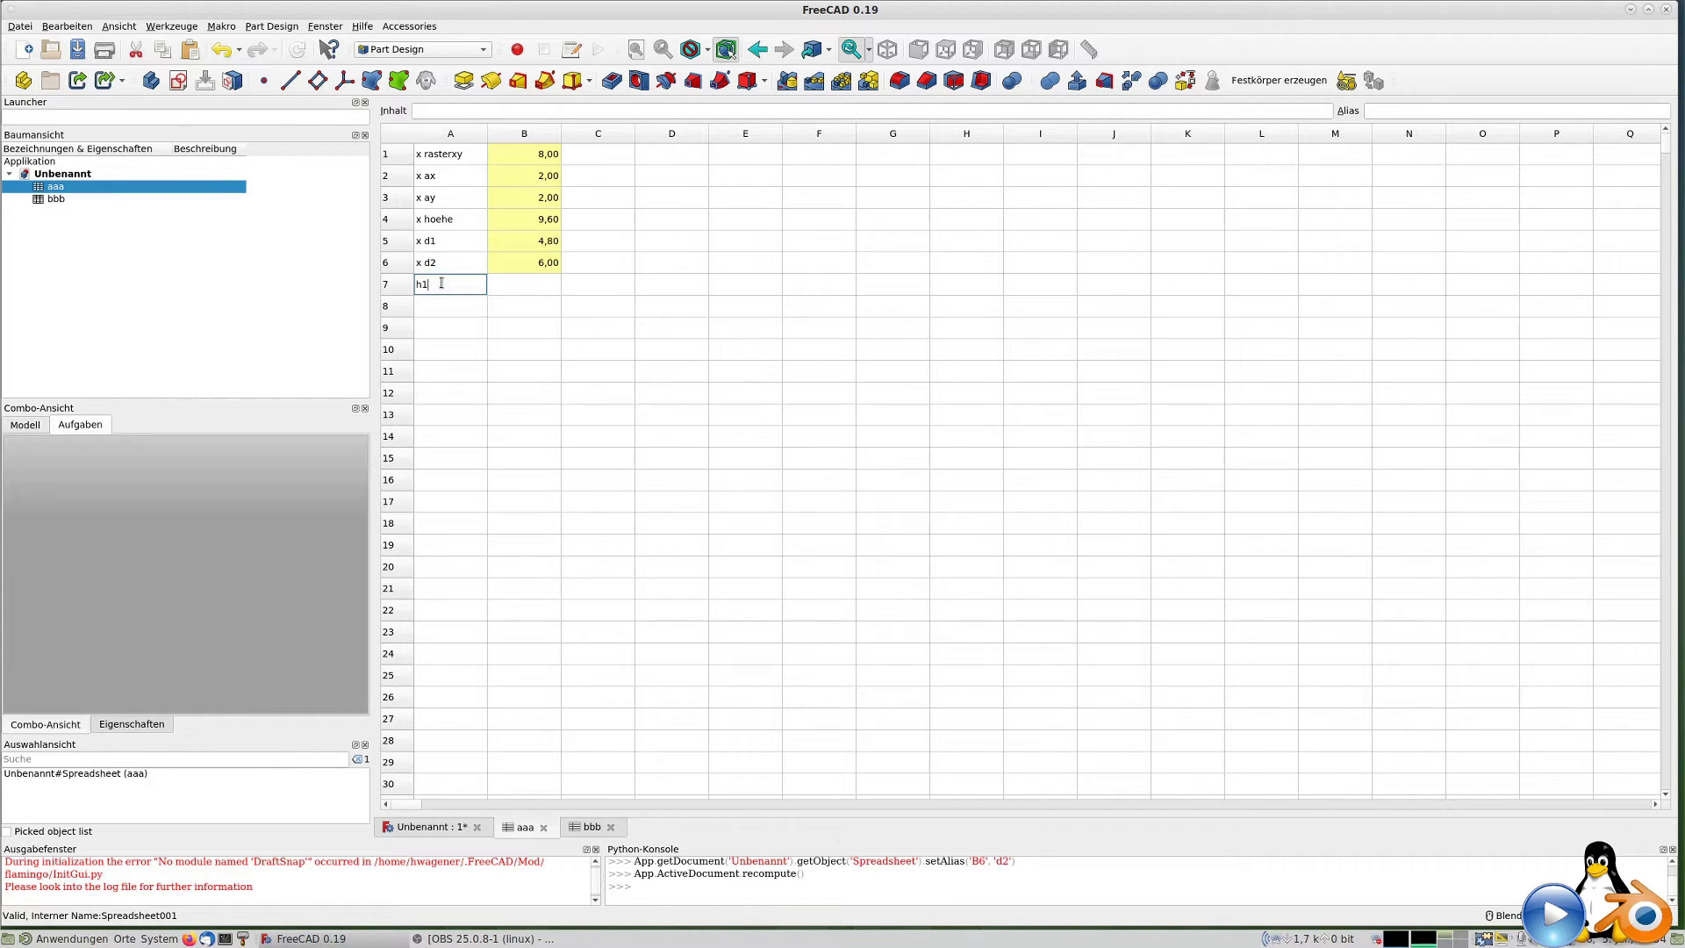
# Fill row 7 with h1 and 1,7, aliasing B7 as h1.
pyautogui.press('Return')
pyautogui.click(507, 287)
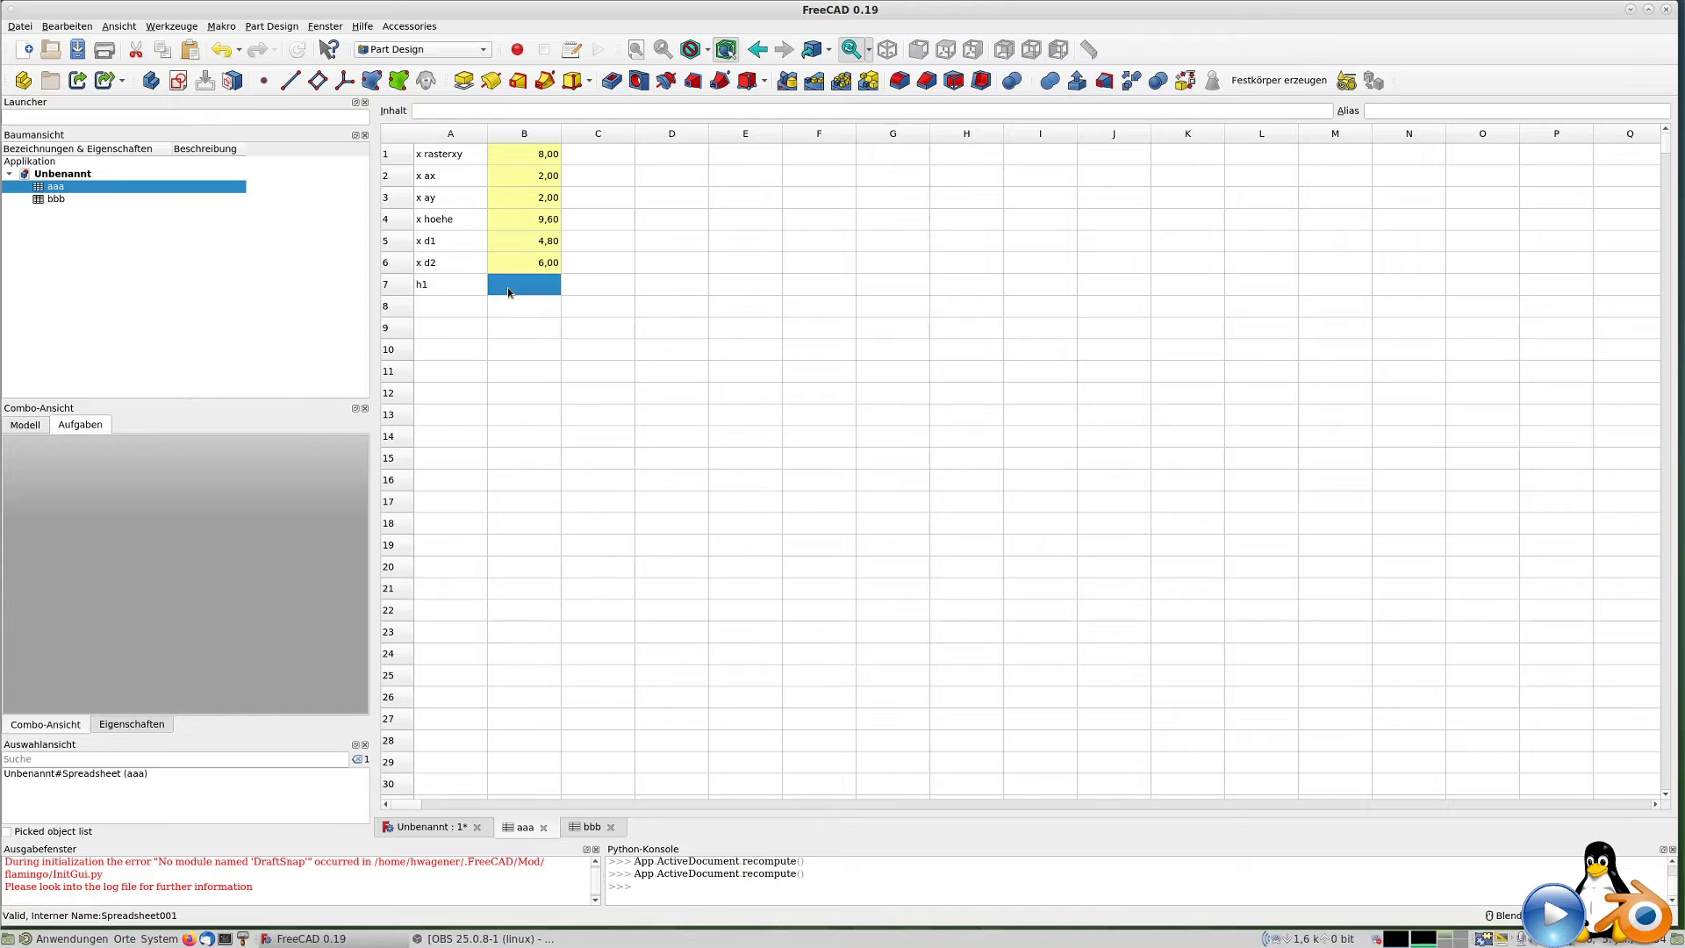
pyautogui.write('1,7')
pyautogui.rightClick(507, 287)
pyautogui.click(587, 297)
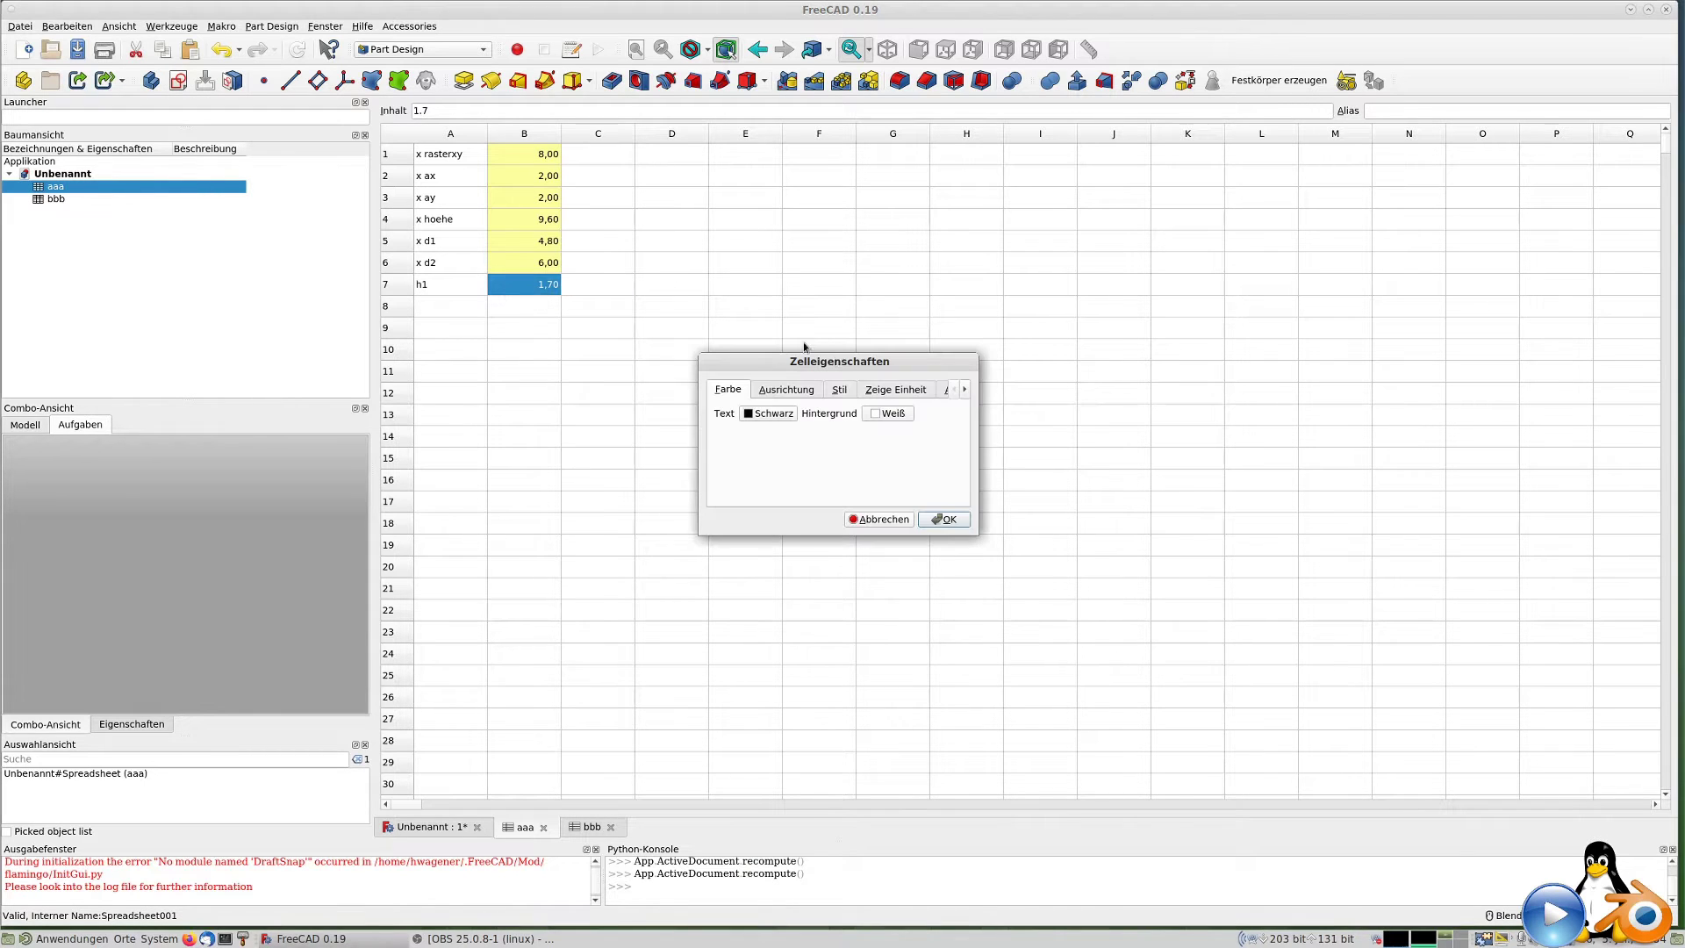
pyautogui.click(944, 390)
pyautogui.click(833, 415)
pyautogui.write('h1')
pyautogui.press('Return')
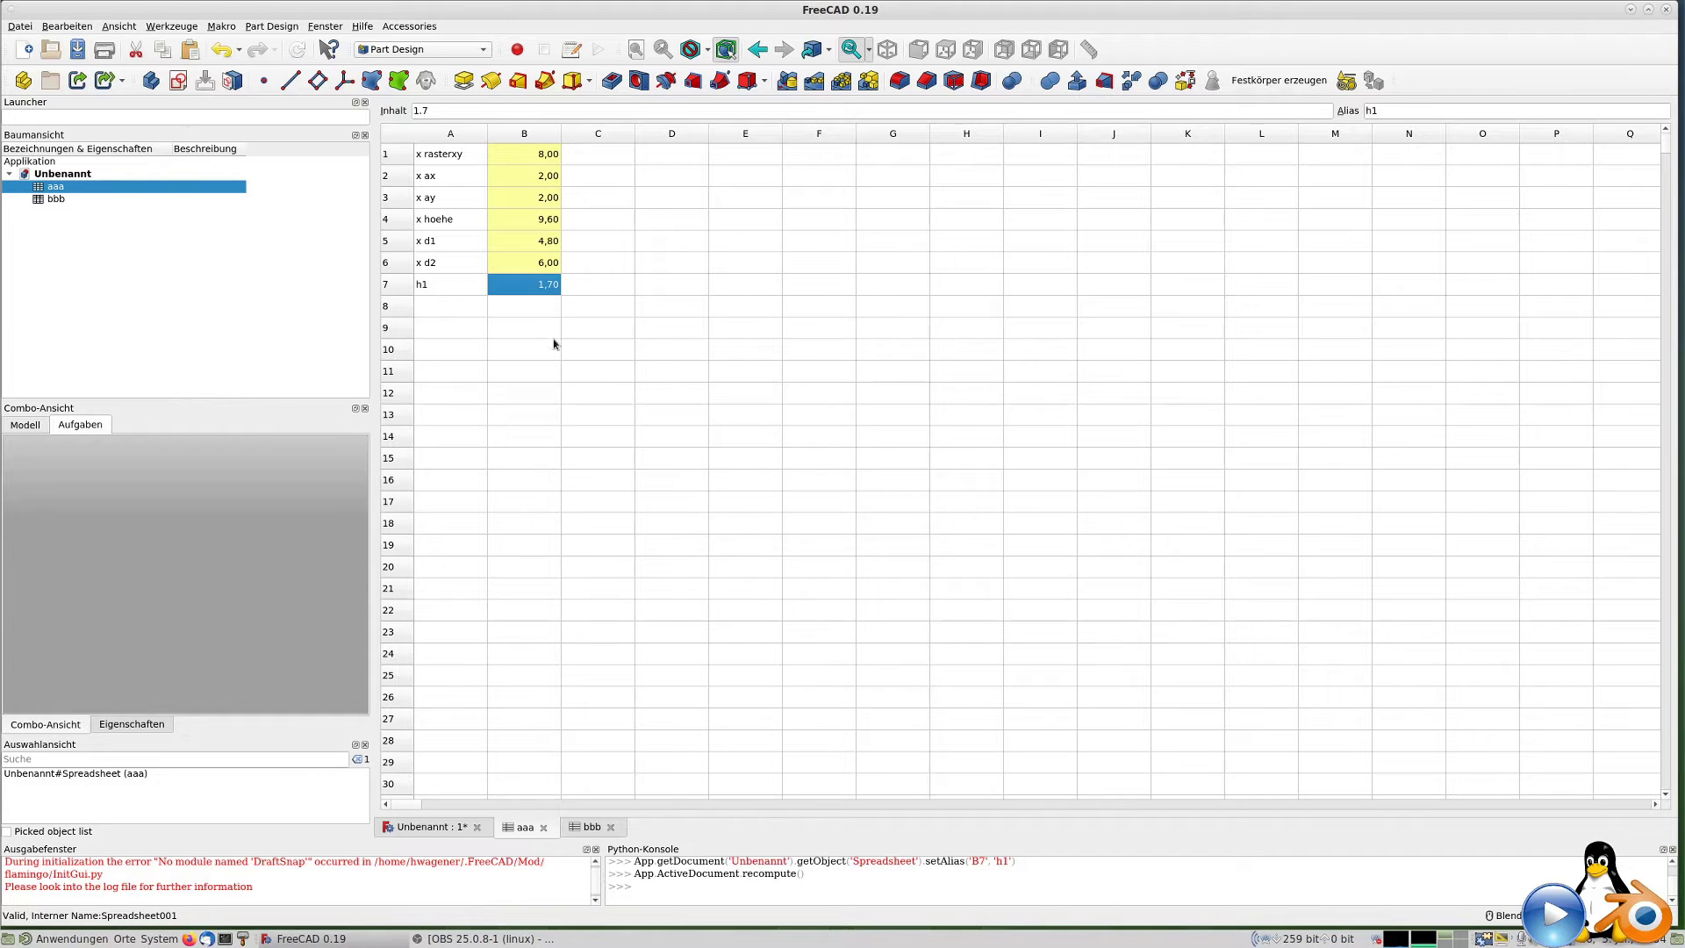
pyautogui.click(440, 312)
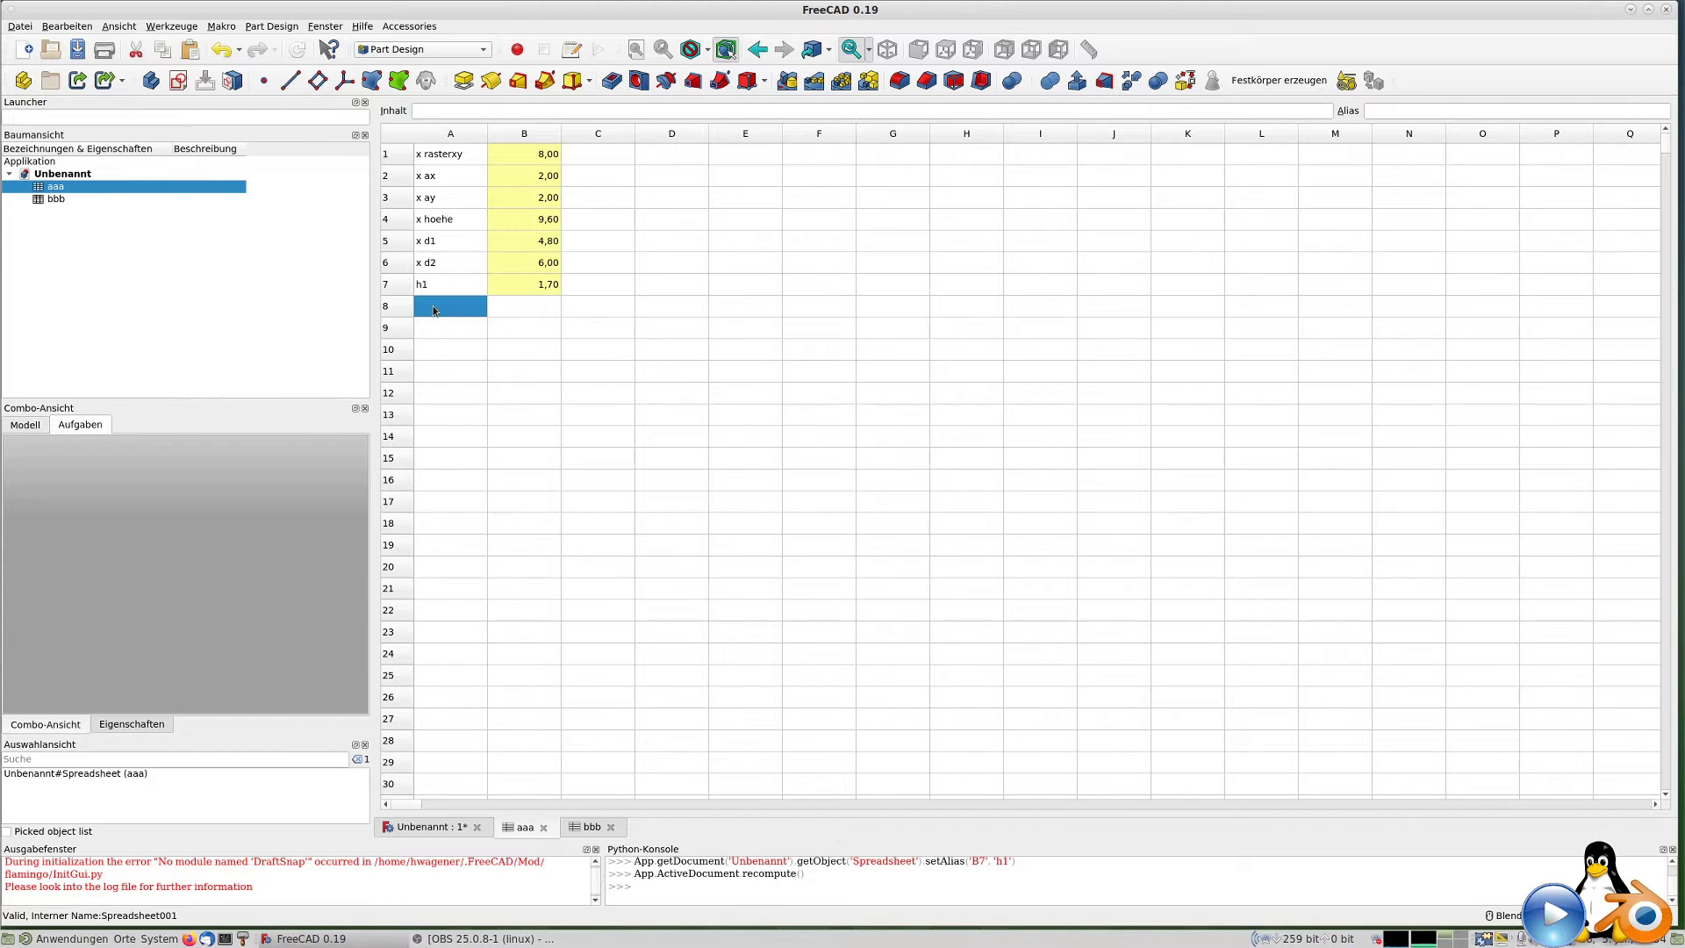
# Fill row 8 with 'x dicke' and 1, aliasing B8 as dicke.
pyautogui.write('div')
pyautogui.press('BackSpace')
pyautogui.press('BackSpace')
pyautogui.press('BackSpace')
pyautogui.write('dicke')
pyautogui.press('Return')
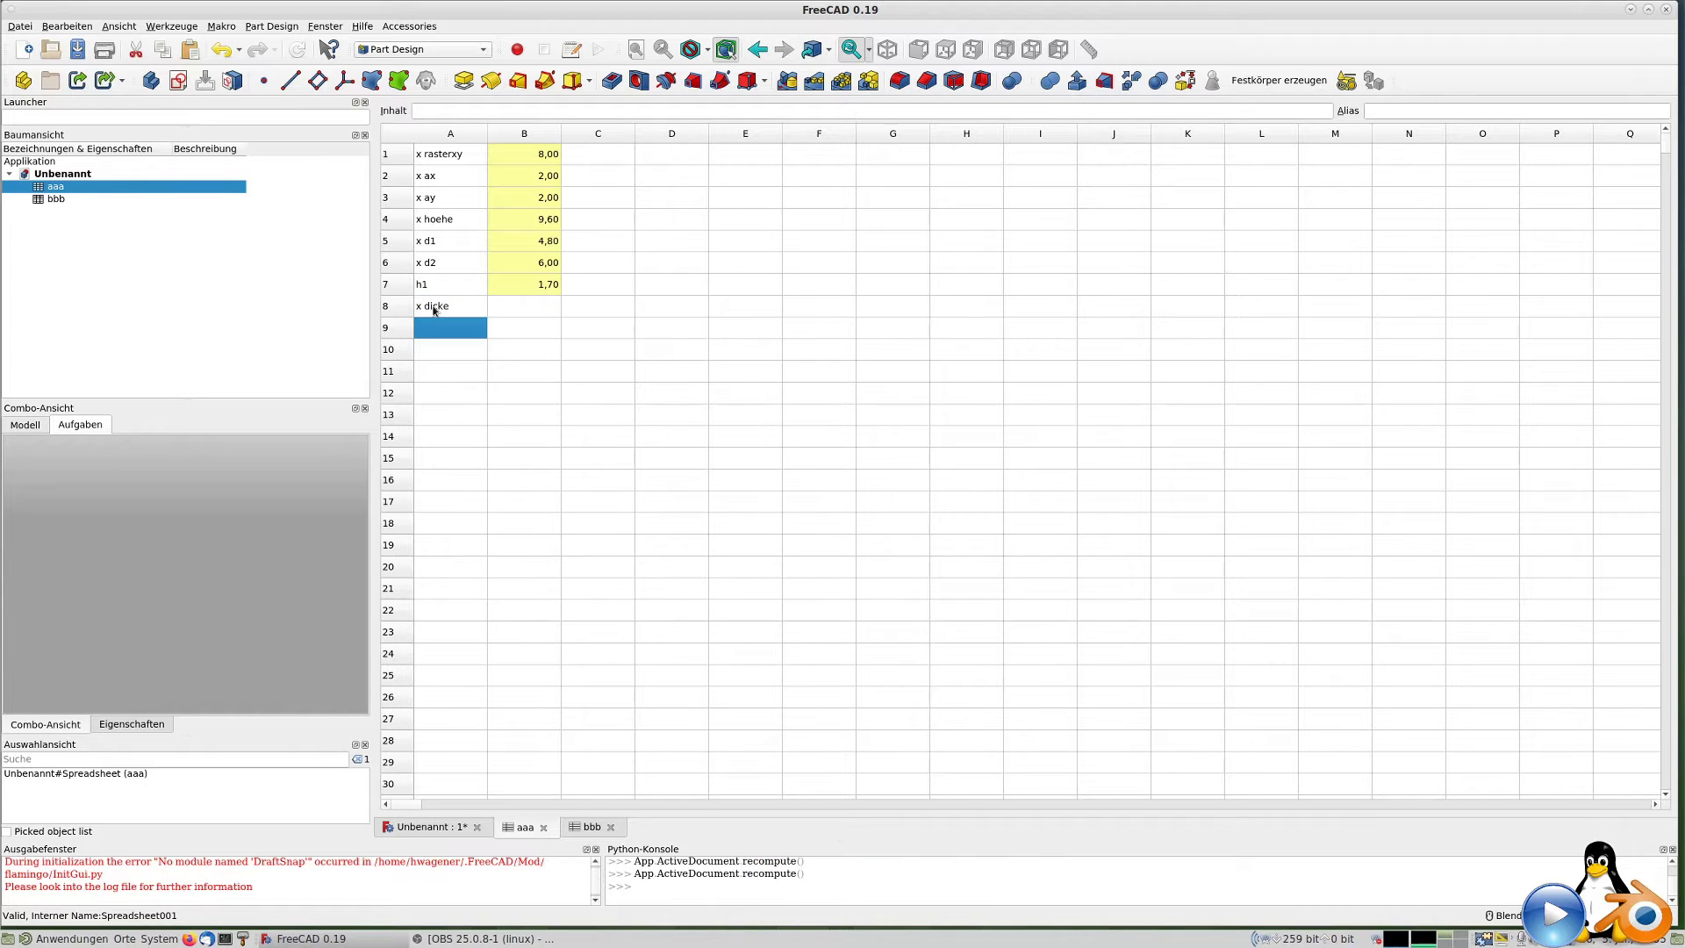
pyautogui.click(526, 303)
pyautogui.write('1')
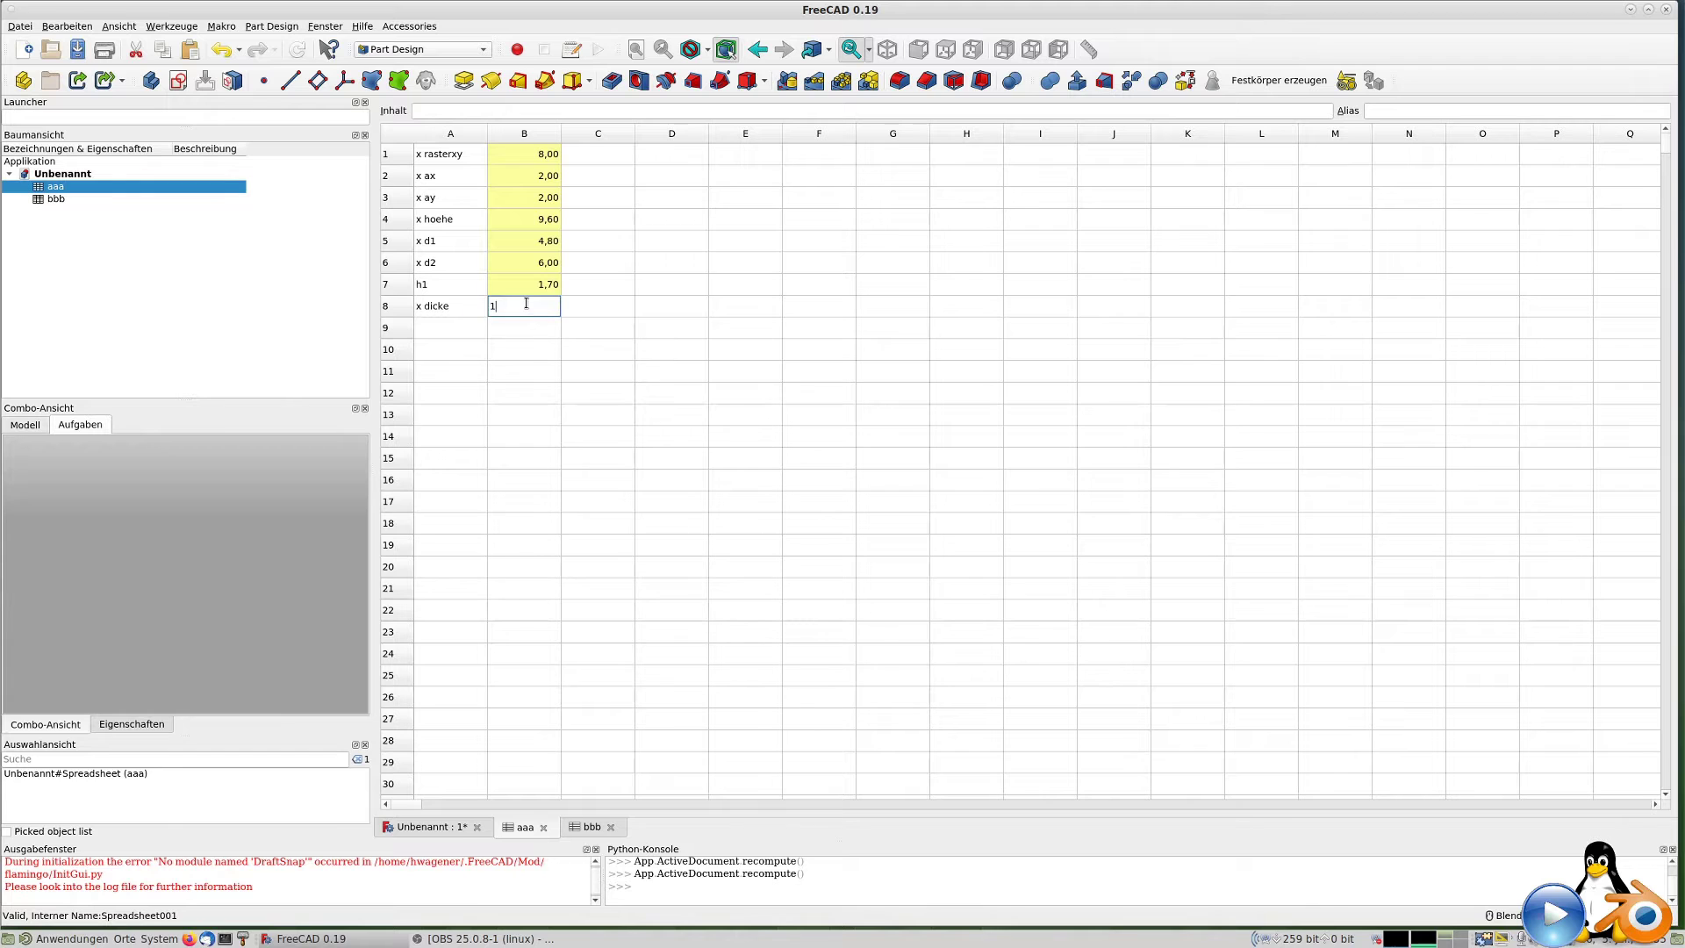
pyautogui.click(527, 304)
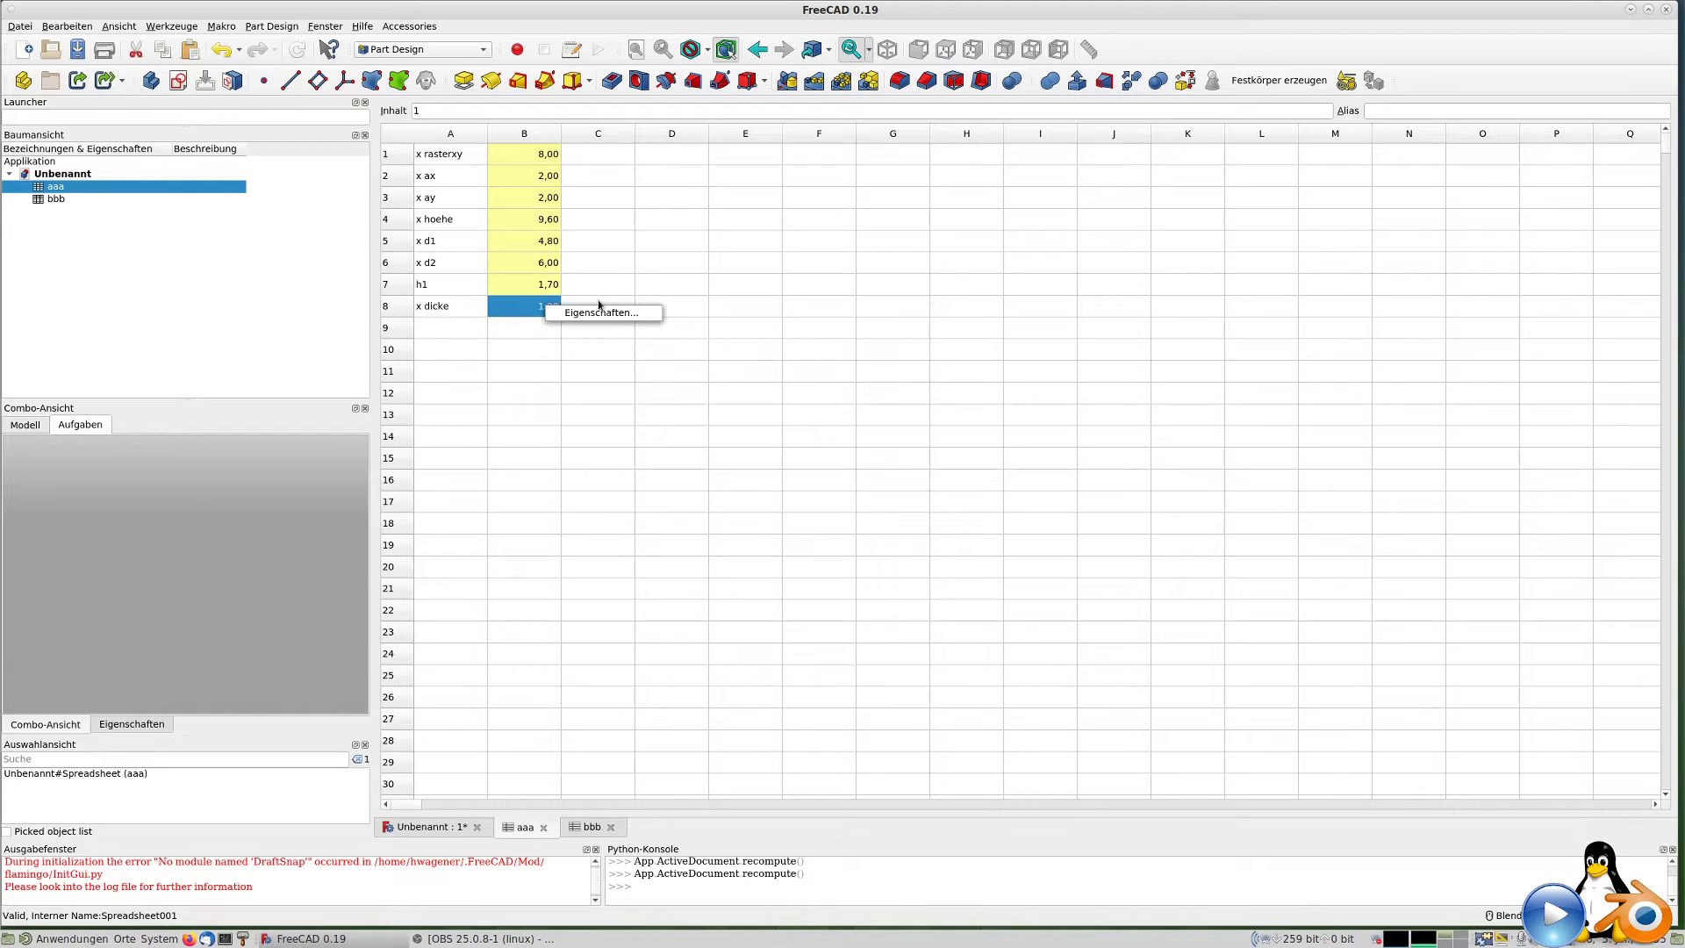
pyautogui.click(928, 388)
pyautogui.click(857, 414)
pyautogui.write('dicke')
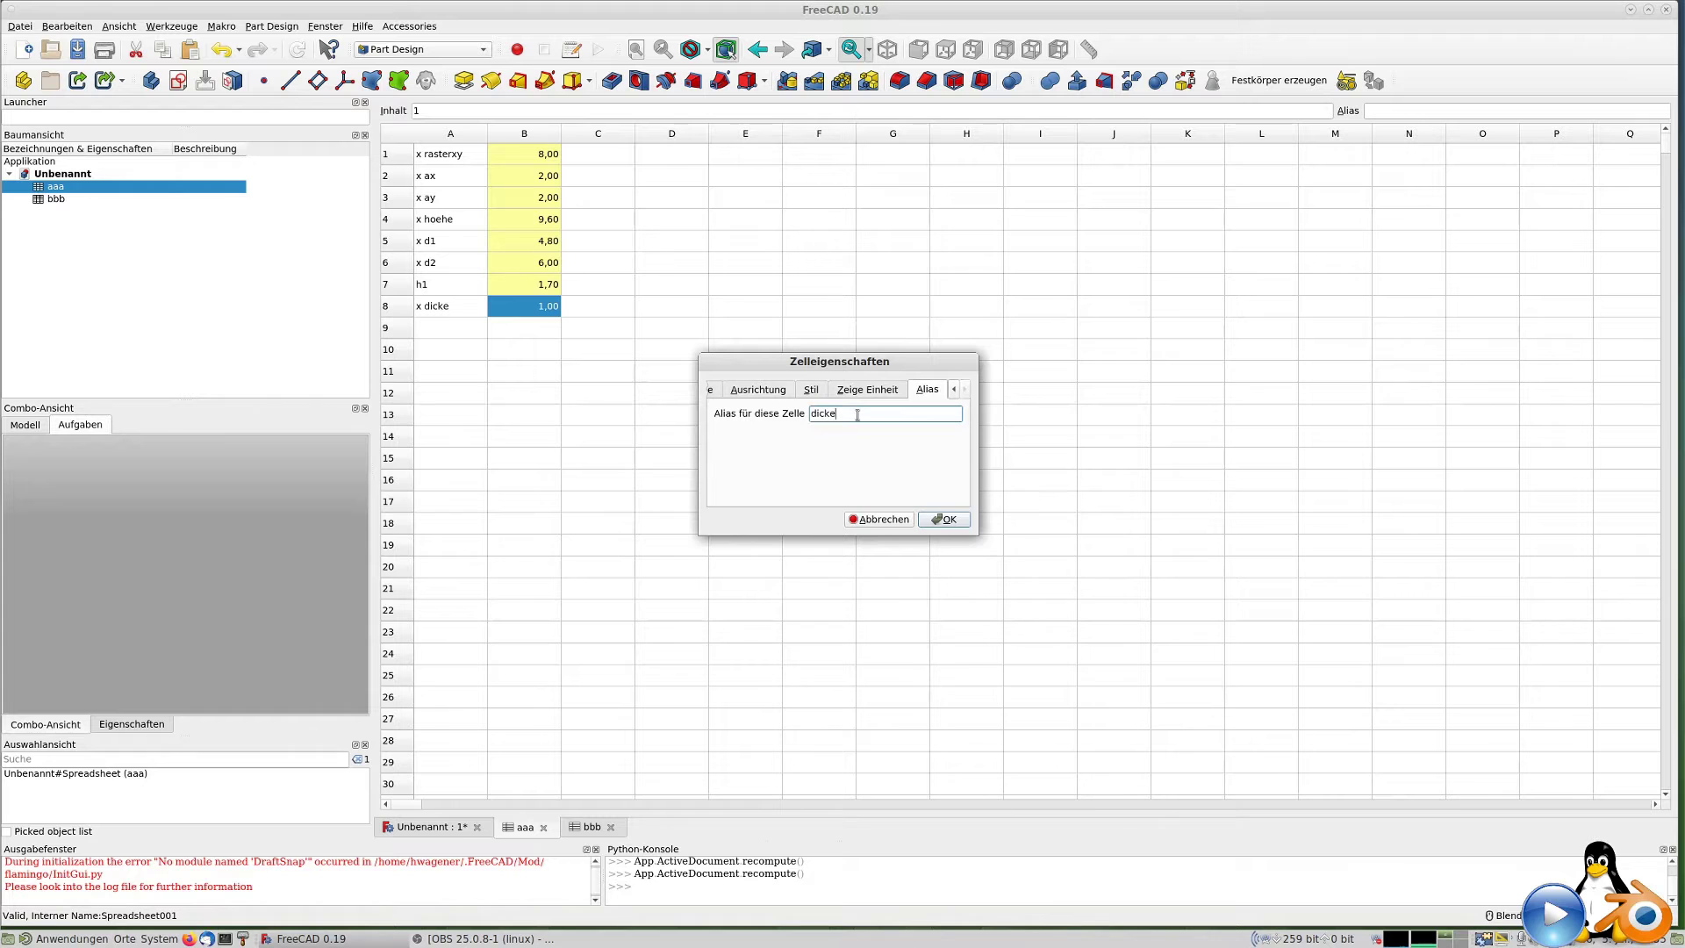
pyautogui.press('Return')
pyautogui.click(438, 330)
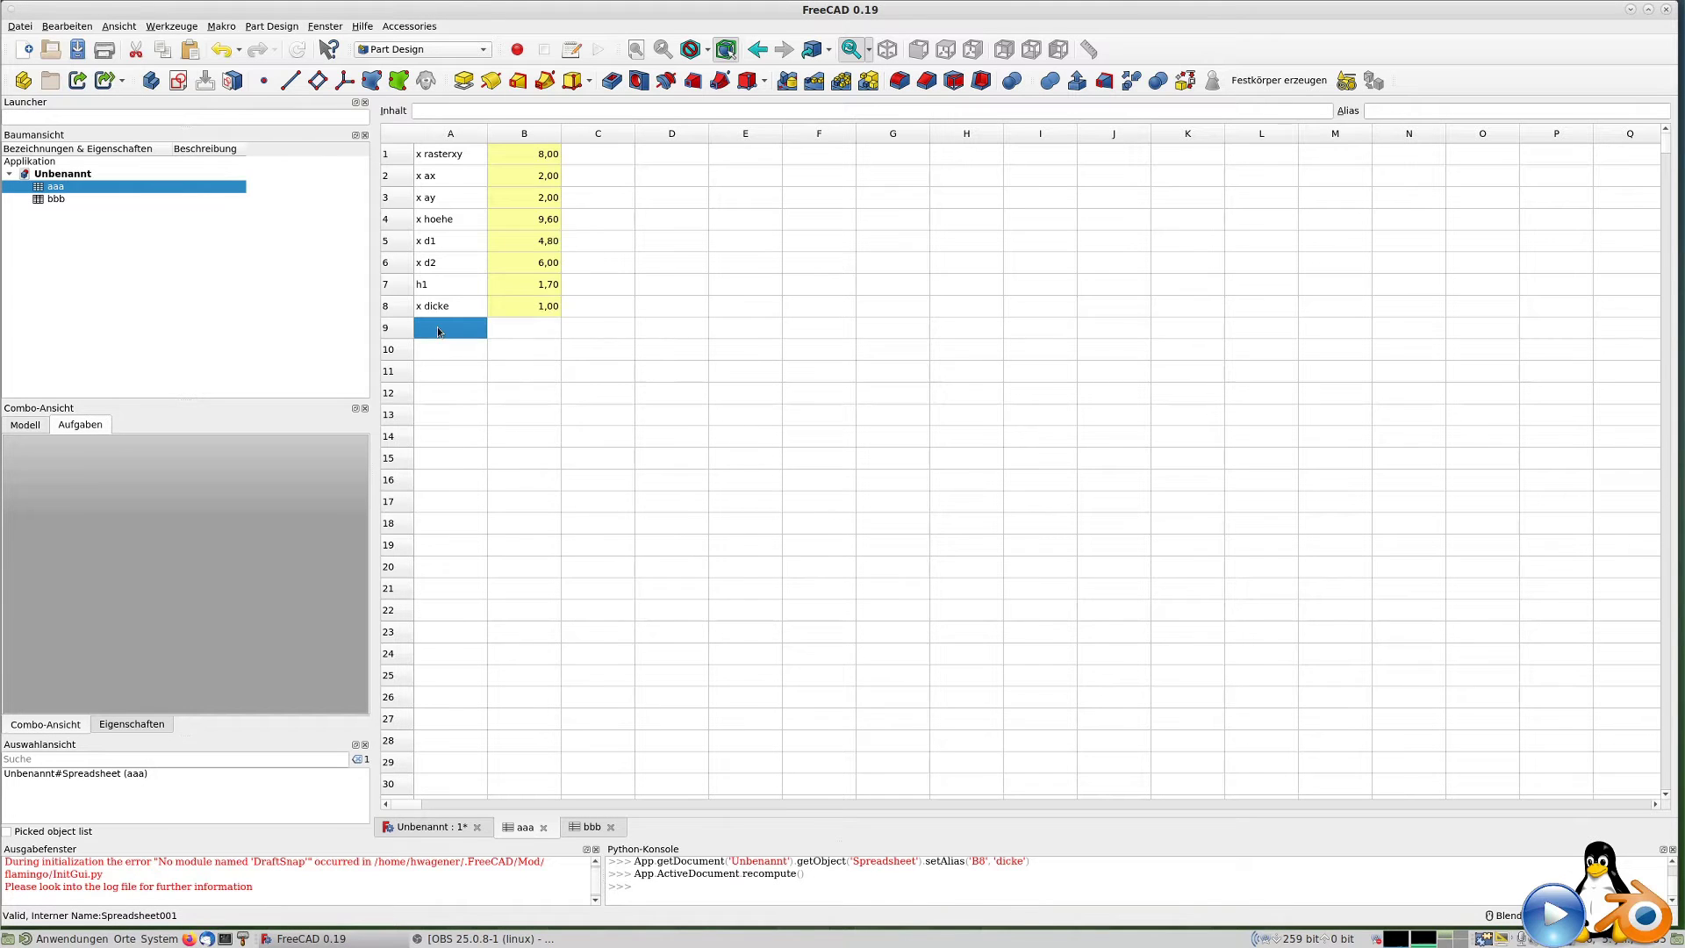
# Fill row 9 with 'x t1' and 9, aliasing B9 as t1.
pyautogui.write('t1')
pyautogui.click(529, 329)
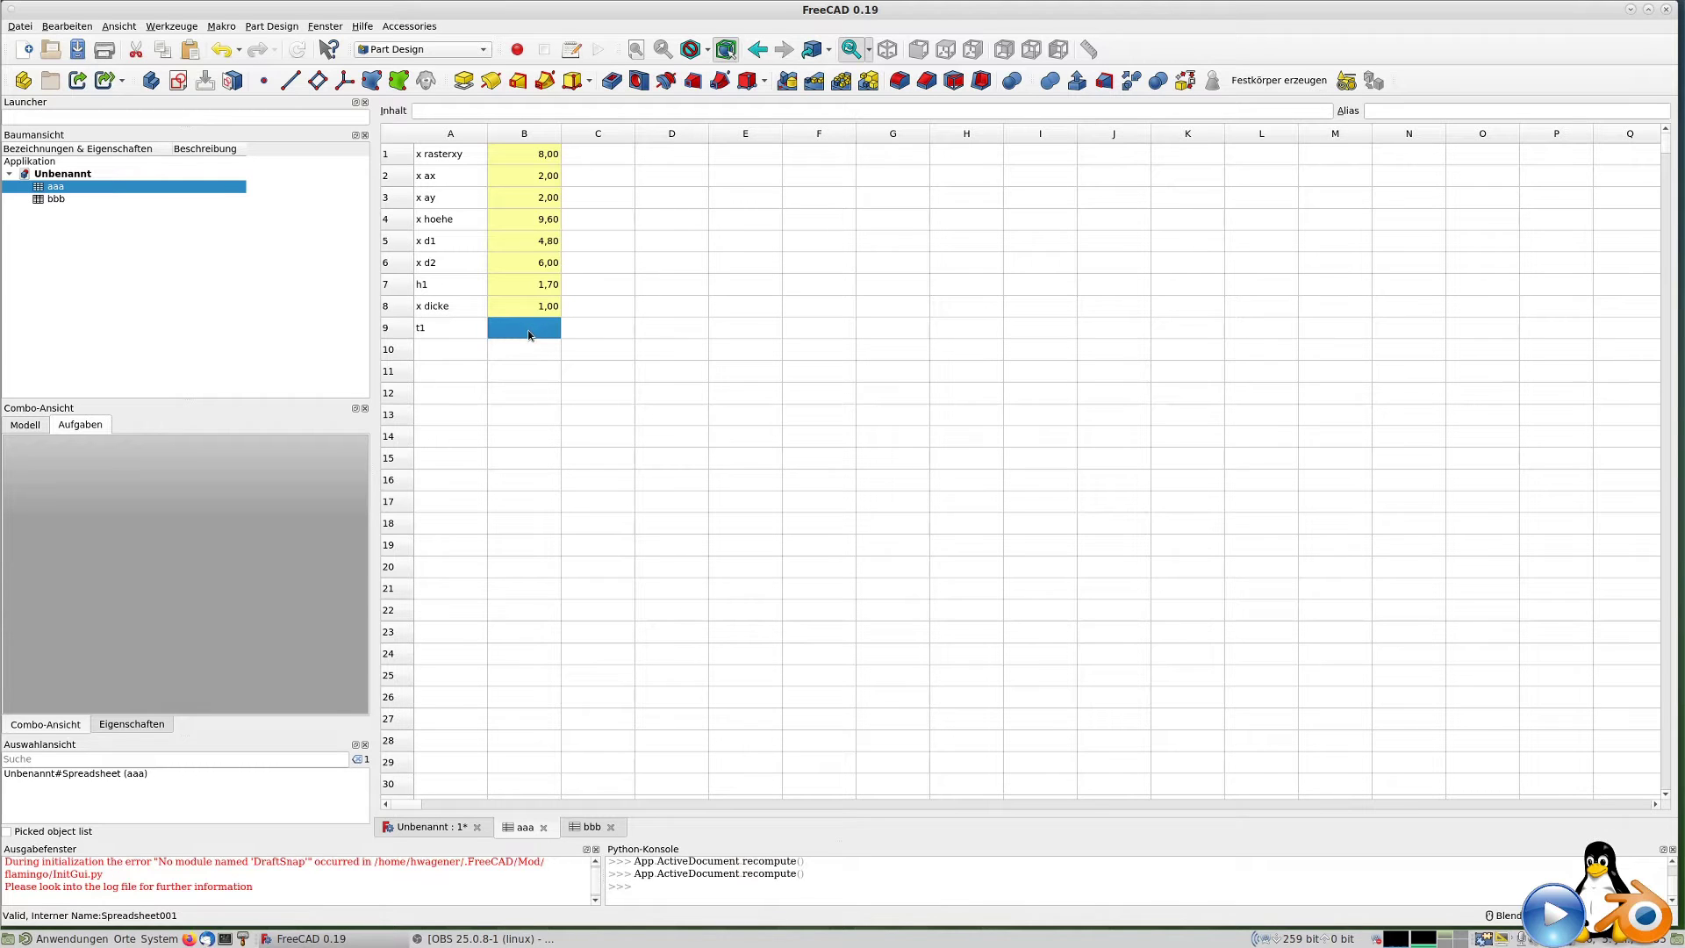
pyautogui.click(445, 335)
pyautogui.write('t1')
pyautogui.press('Return')
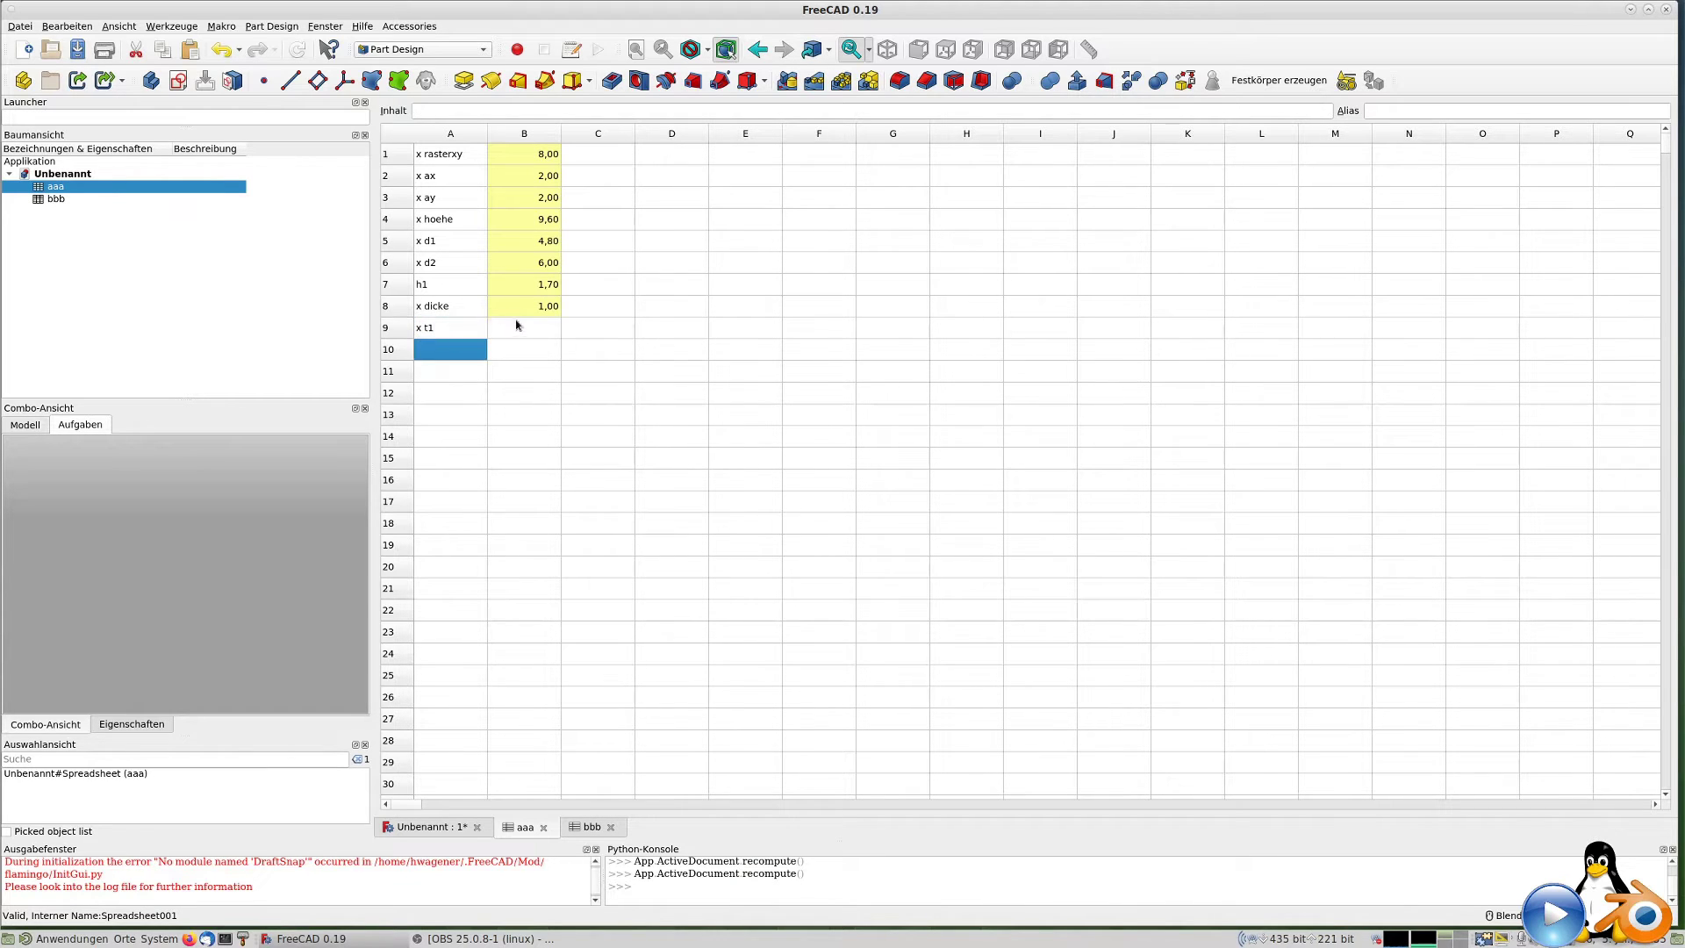
pyautogui.click(524, 331)
pyautogui.write('9')
pyautogui.rightClick(524, 331)
pyautogui.click(575, 338)
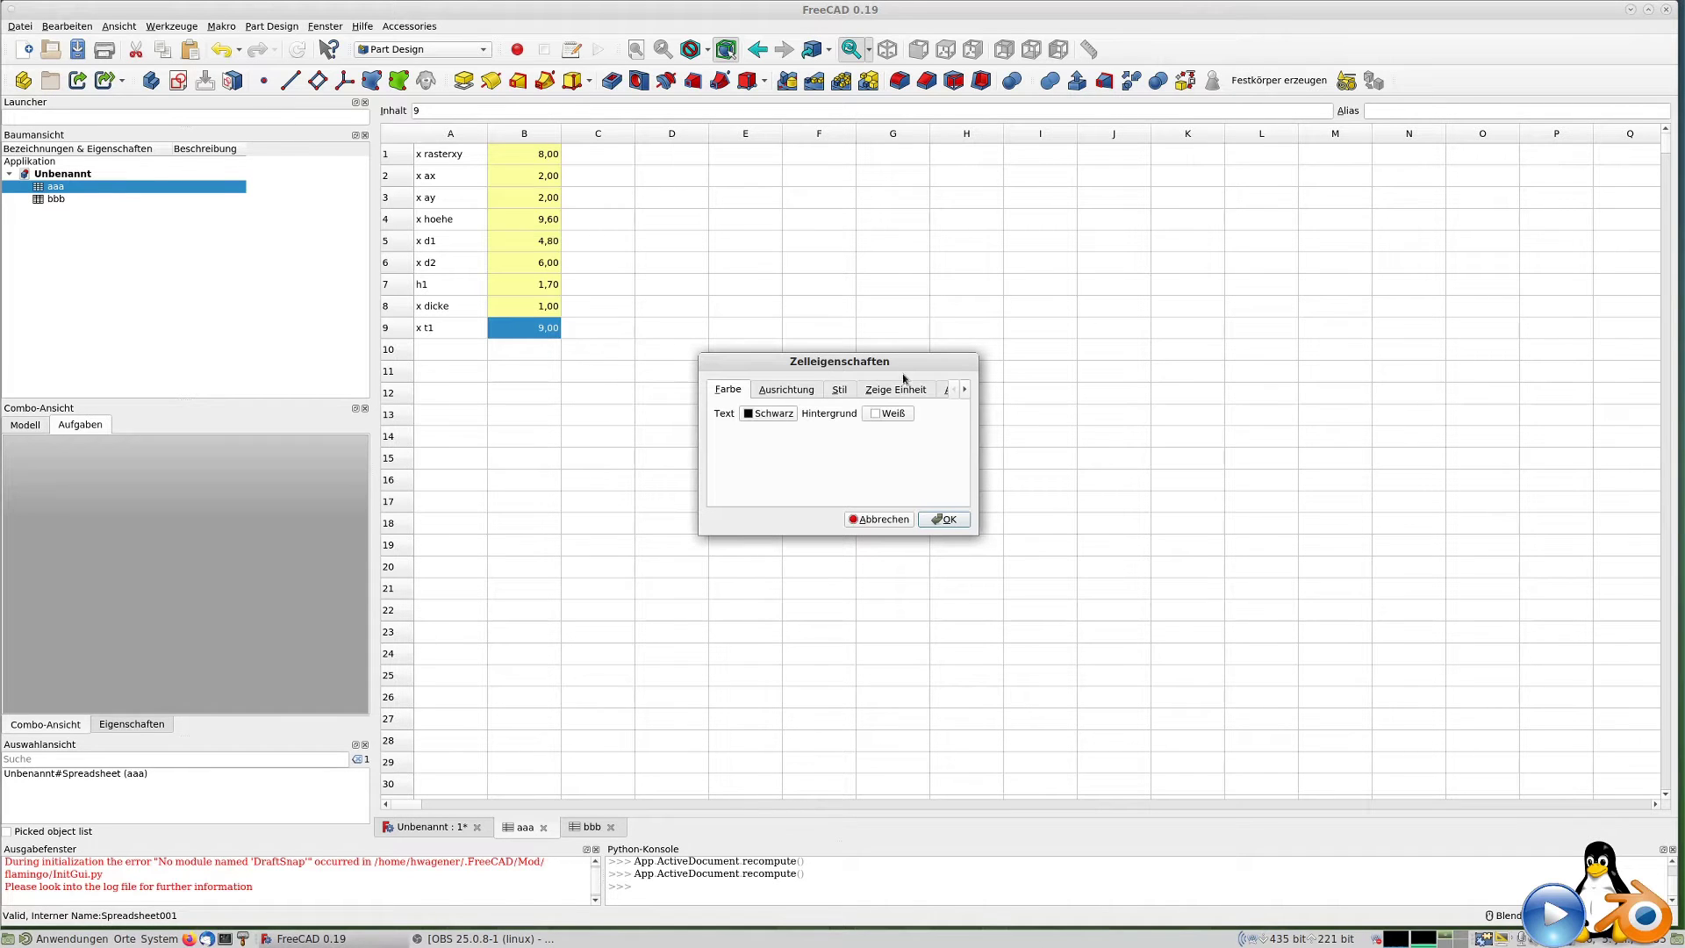
pyautogui.click(945, 391)
pyautogui.click(839, 413)
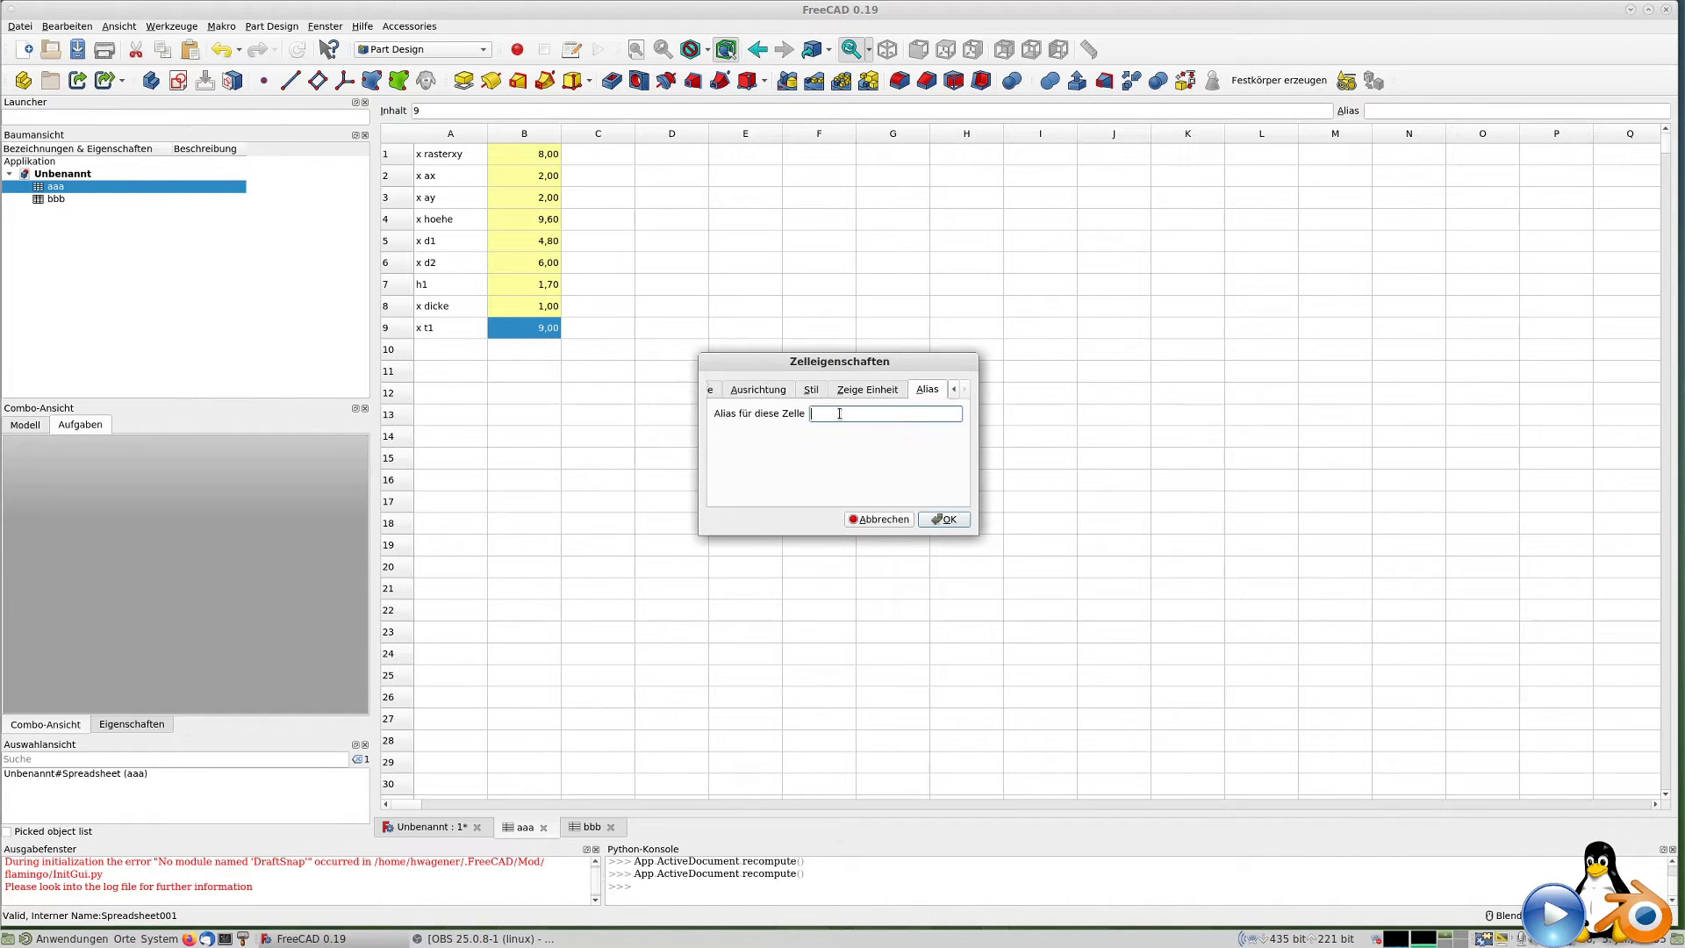
pyautogui.write('t1')
pyautogui.press('Return')
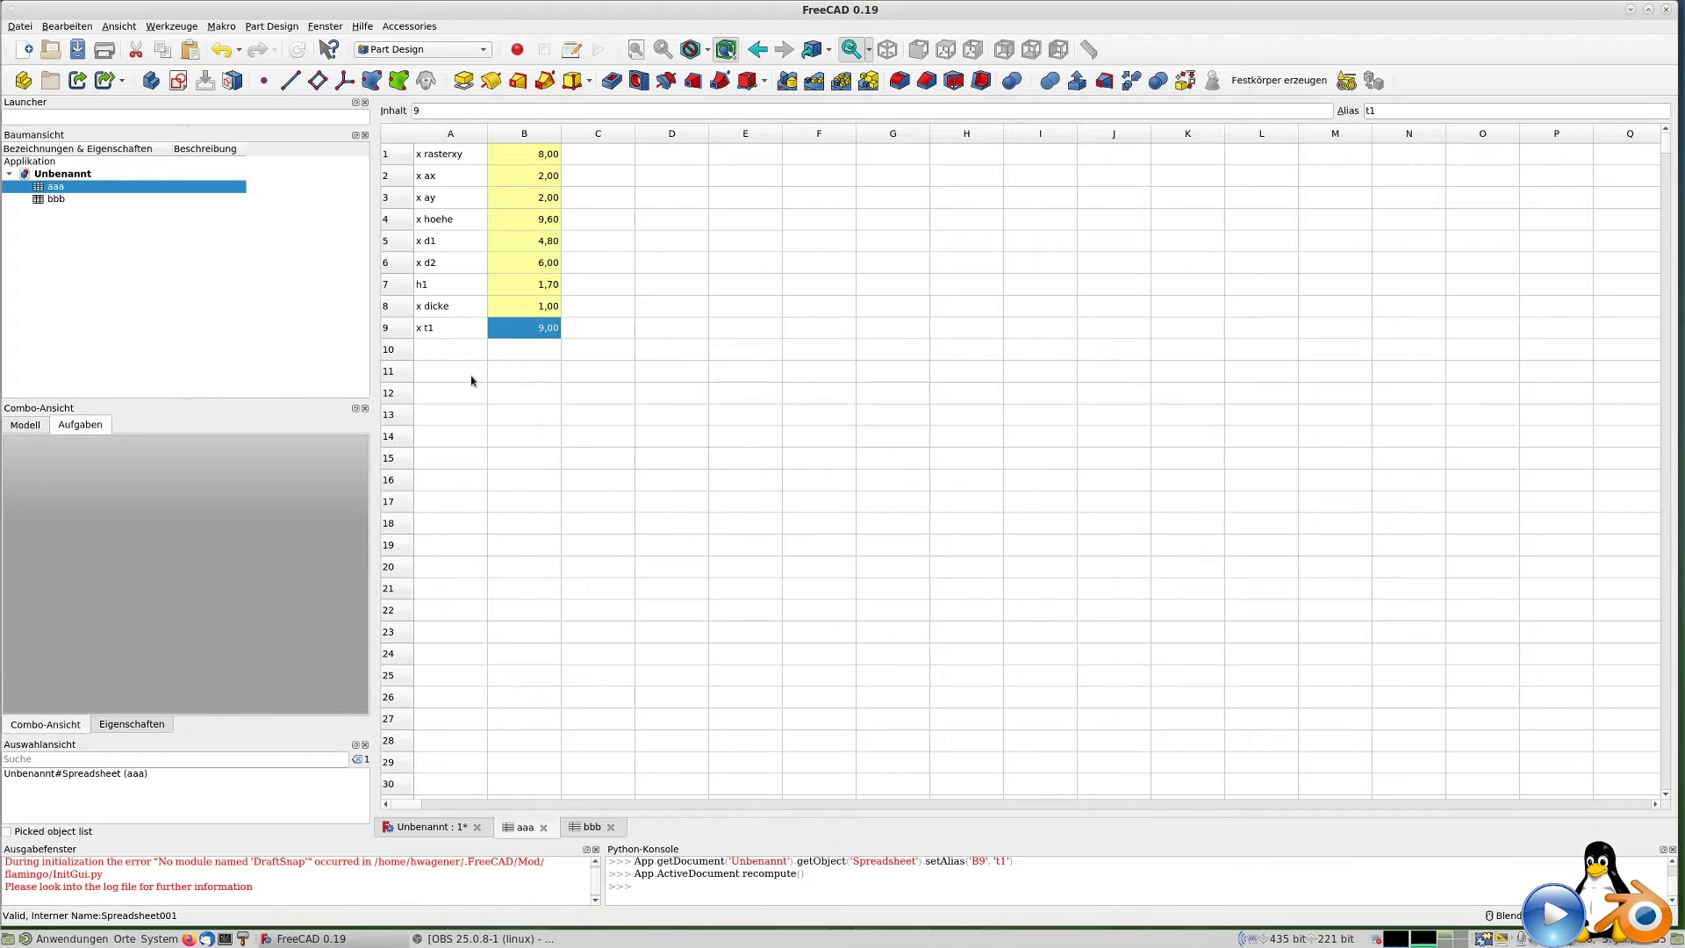
pyautogui.click(454, 351)
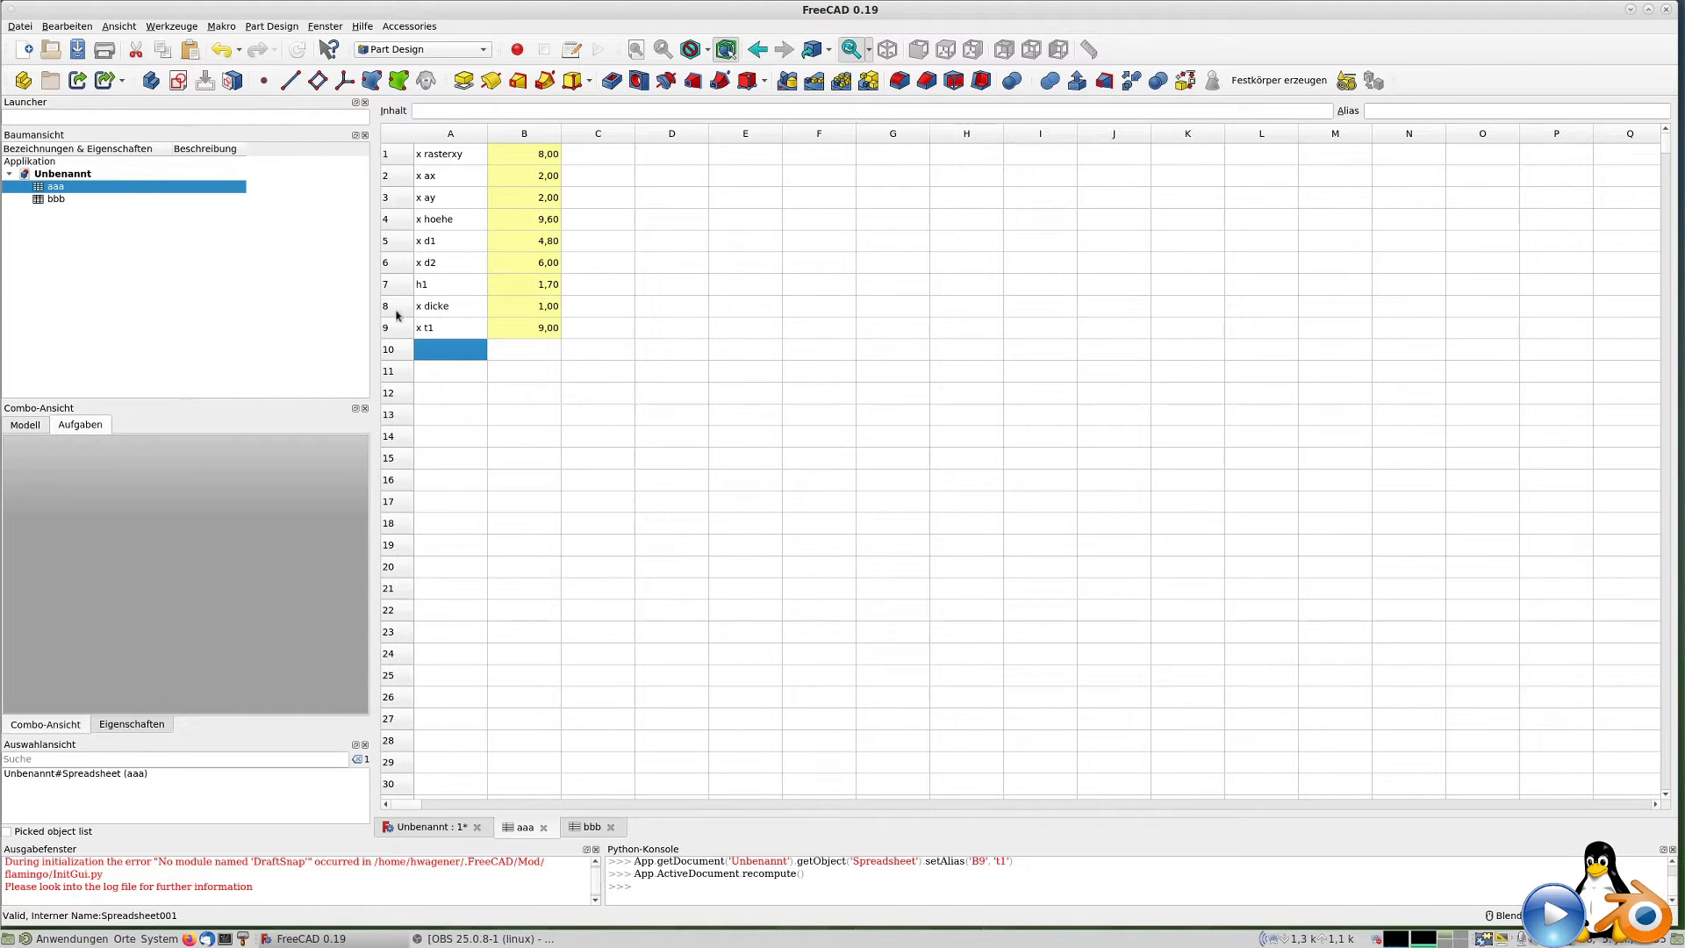
# Save the document as stein1-001 in the FREECAD/20200704-Lego folder.
pyautogui.click(24, 26)
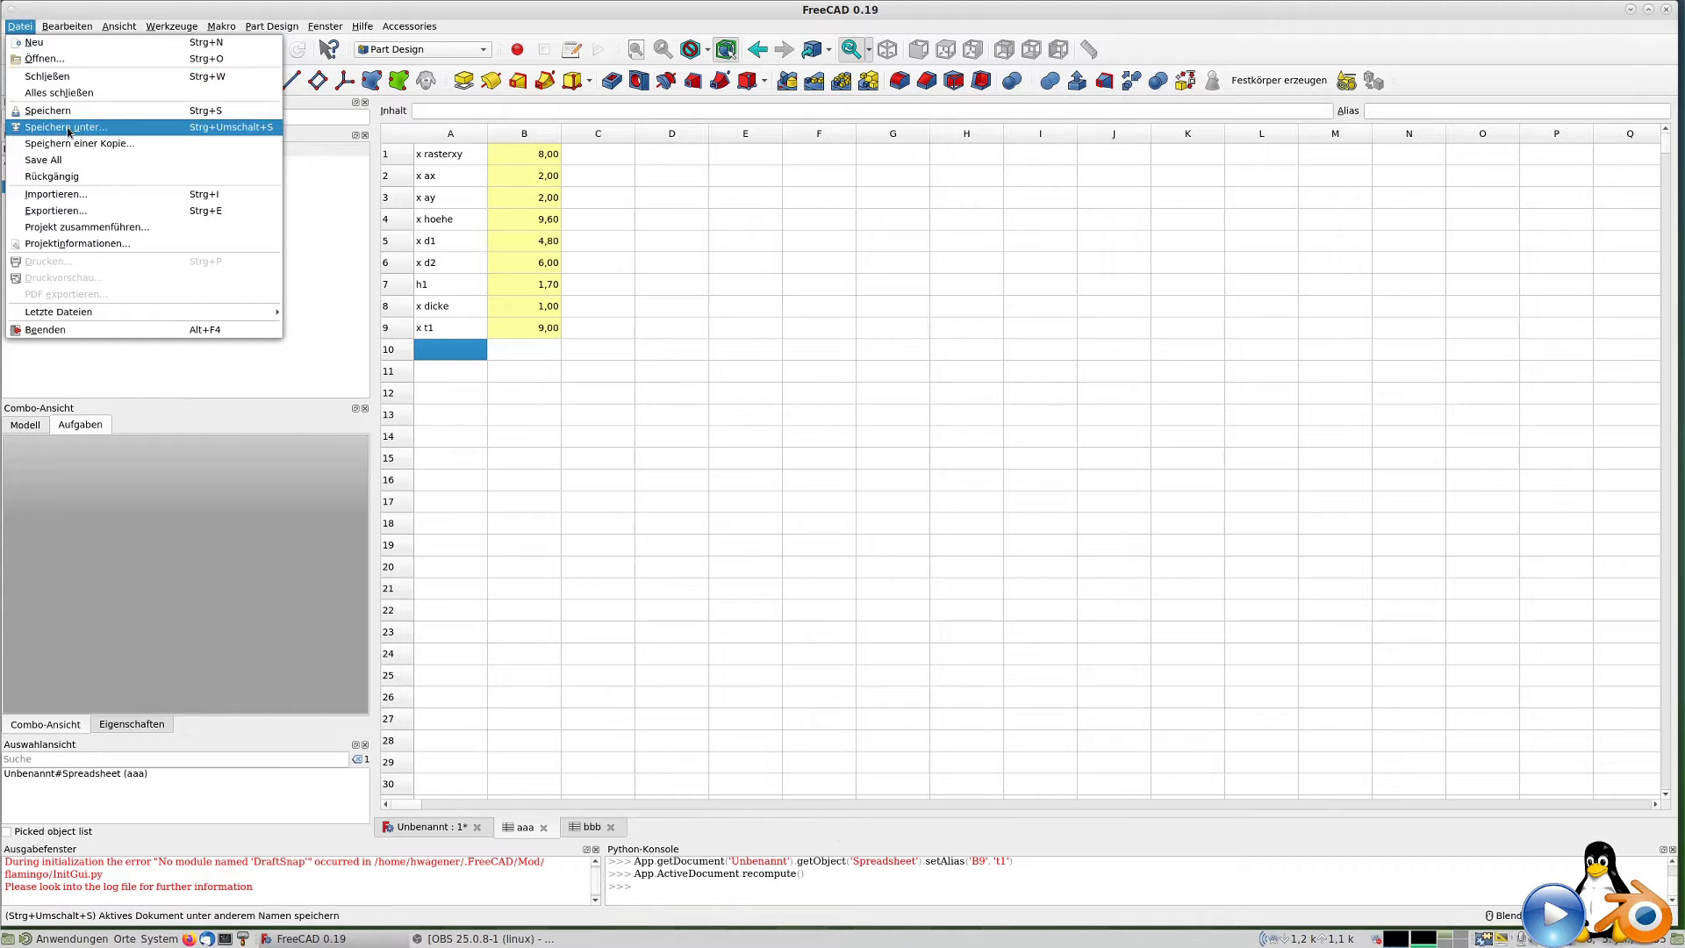
pyautogui.click(65, 127)
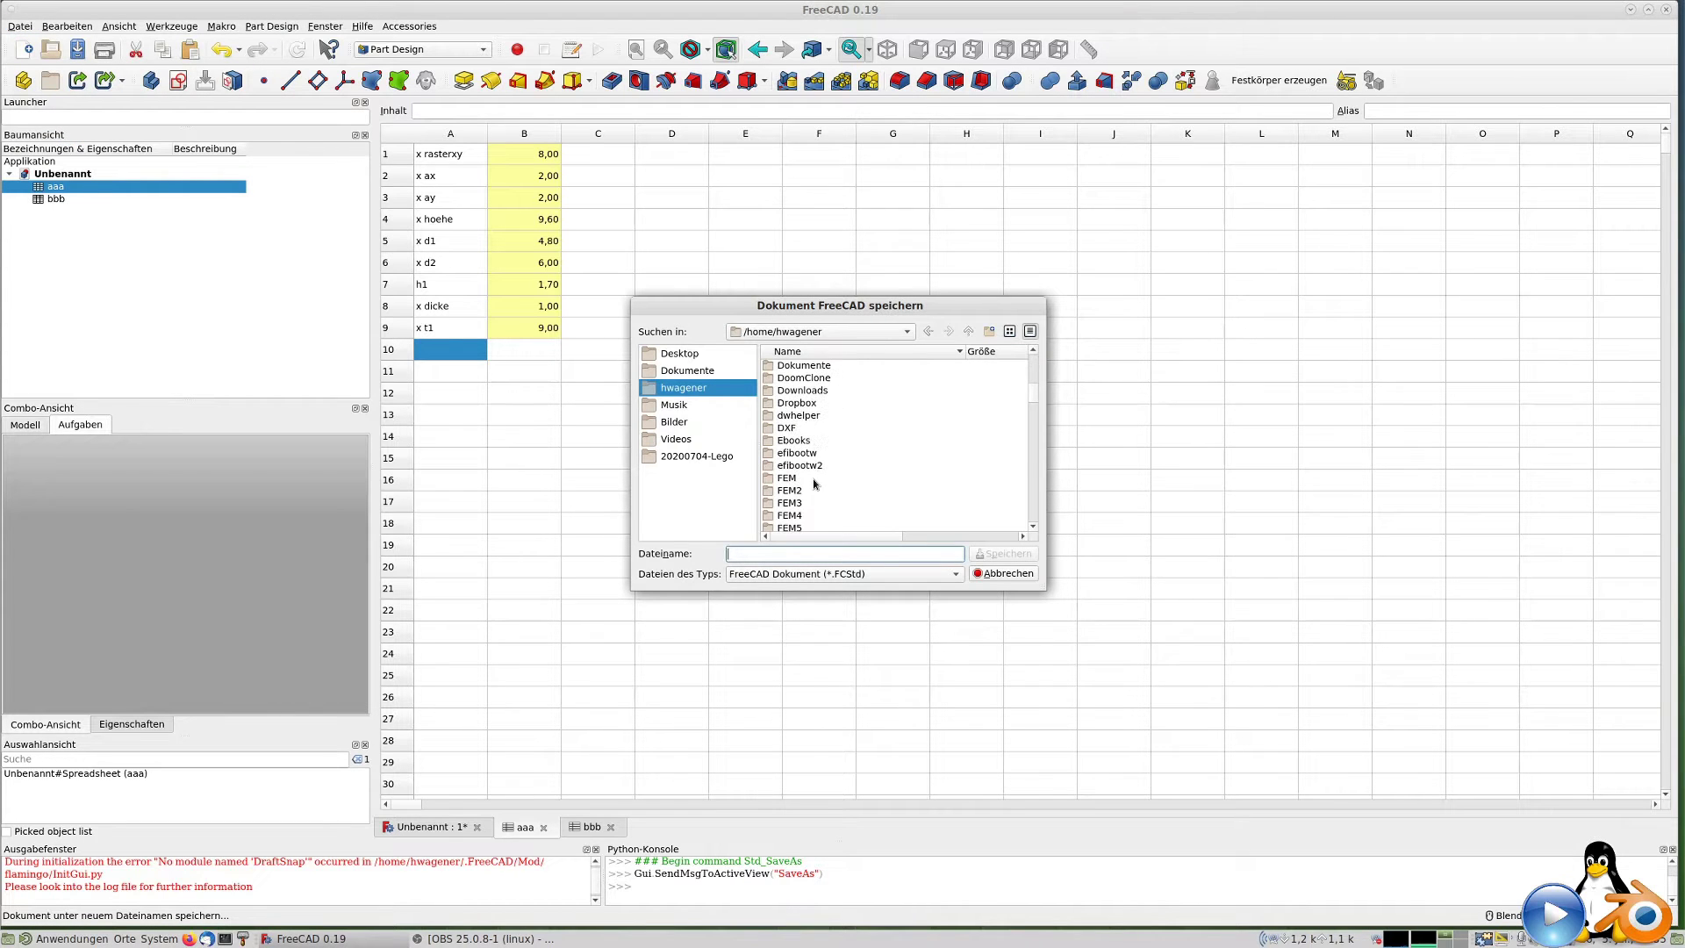
pyautogui.scroll(-7, 812, 478)
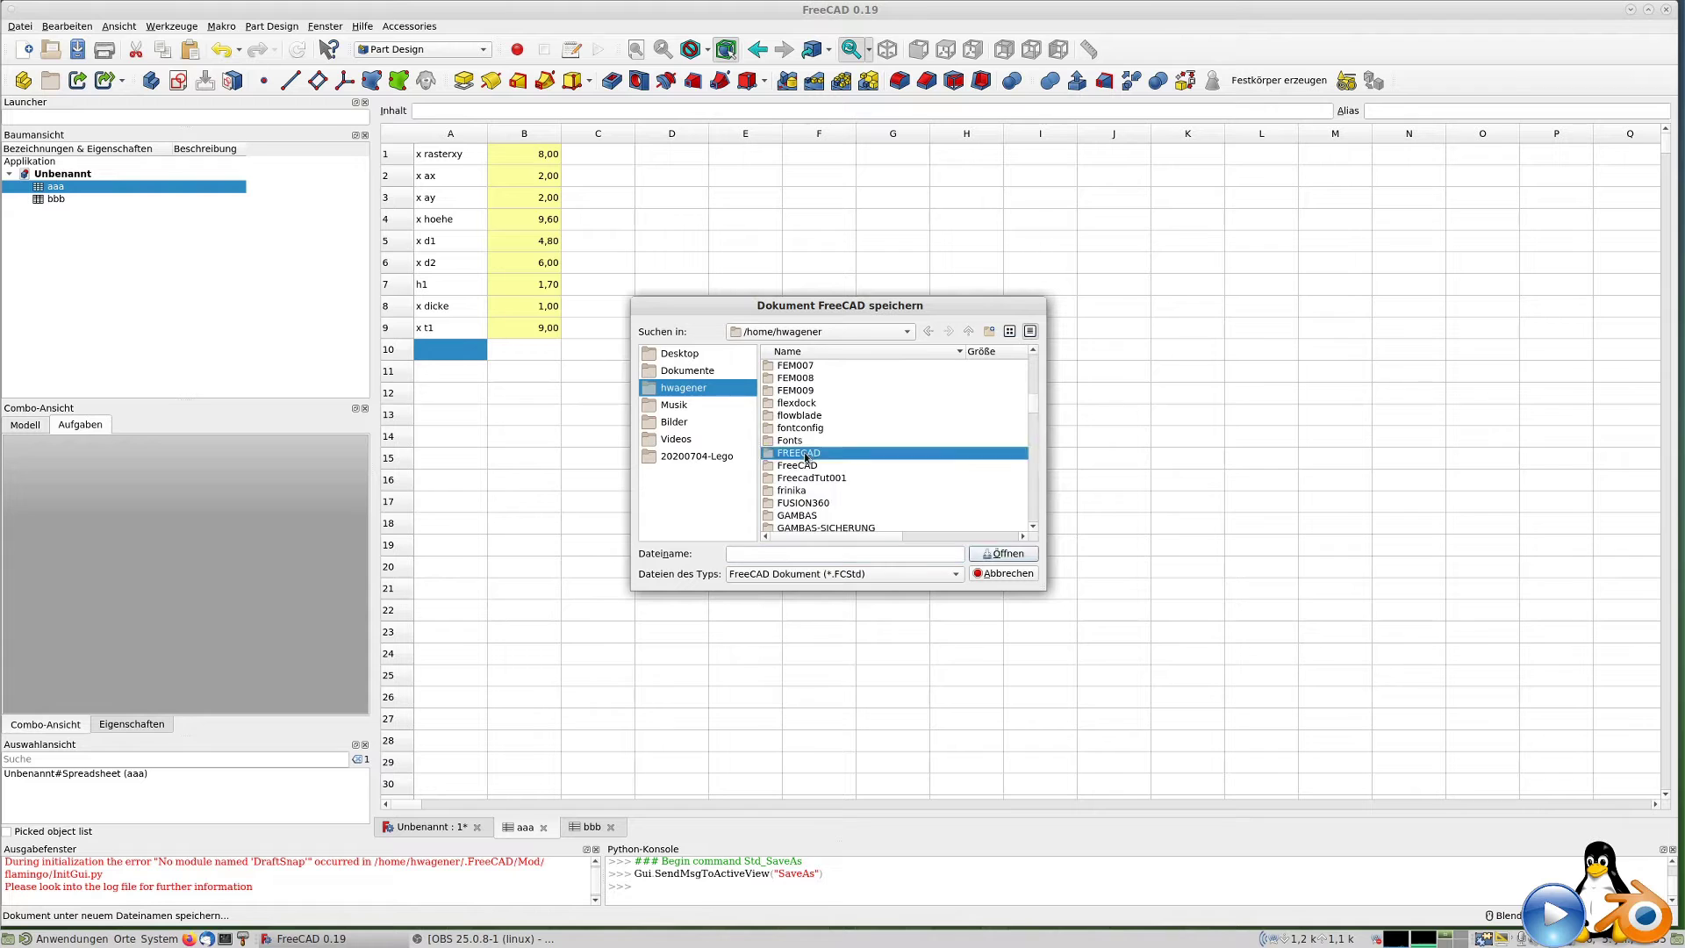
pyautogui.doubleClick(807, 454)
pyautogui.scroll(-3, 835, 453)
pyautogui.scroll(-3, 835, 453)
pyautogui.scroll(-3, 838, 456)
pyautogui.scroll(3, 840, 461)
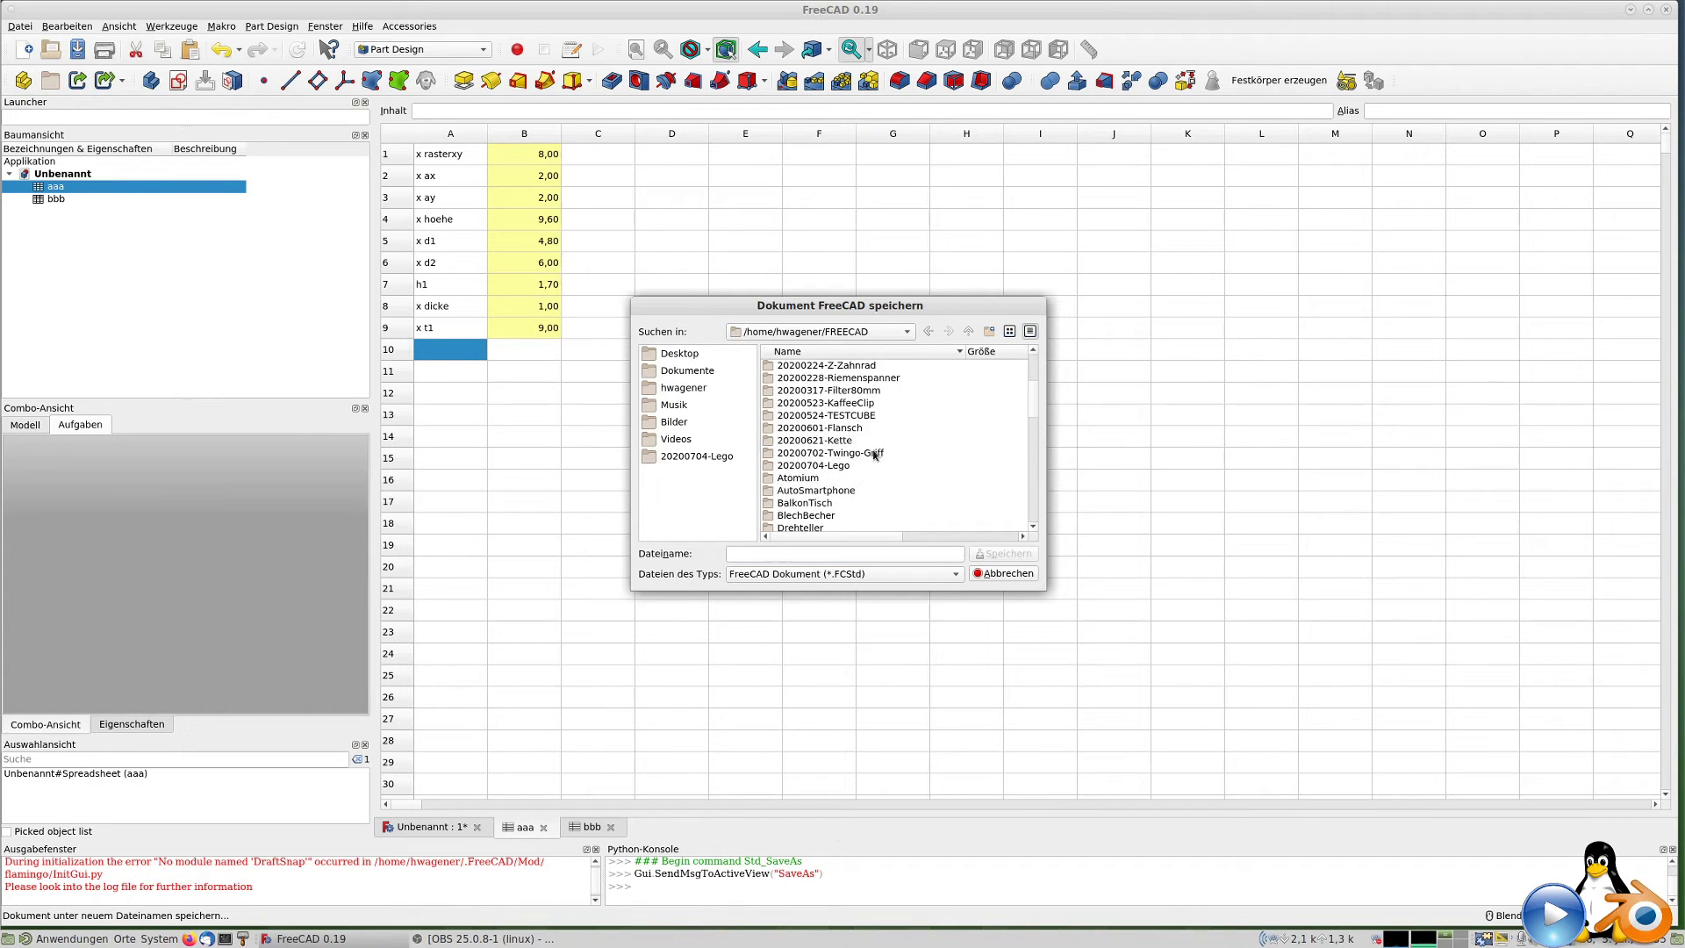
pyautogui.doubleClick(838, 467)
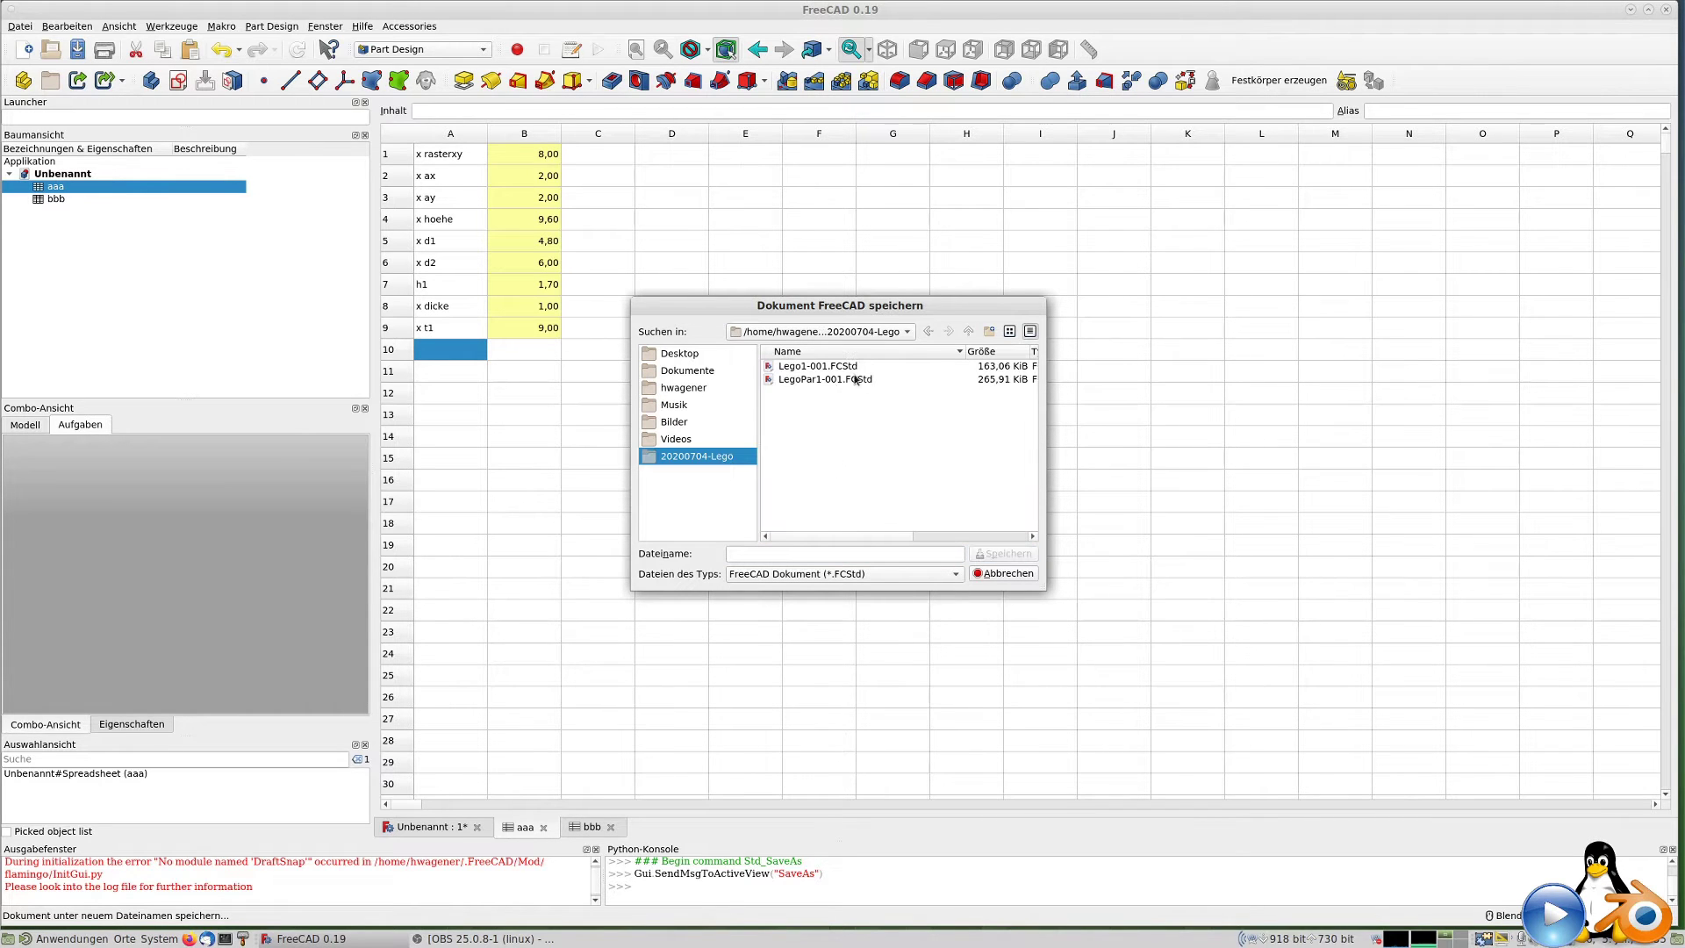
pyautogui.click(756, 555)
pyautogui.write('stein')
pyautogui.write('01')
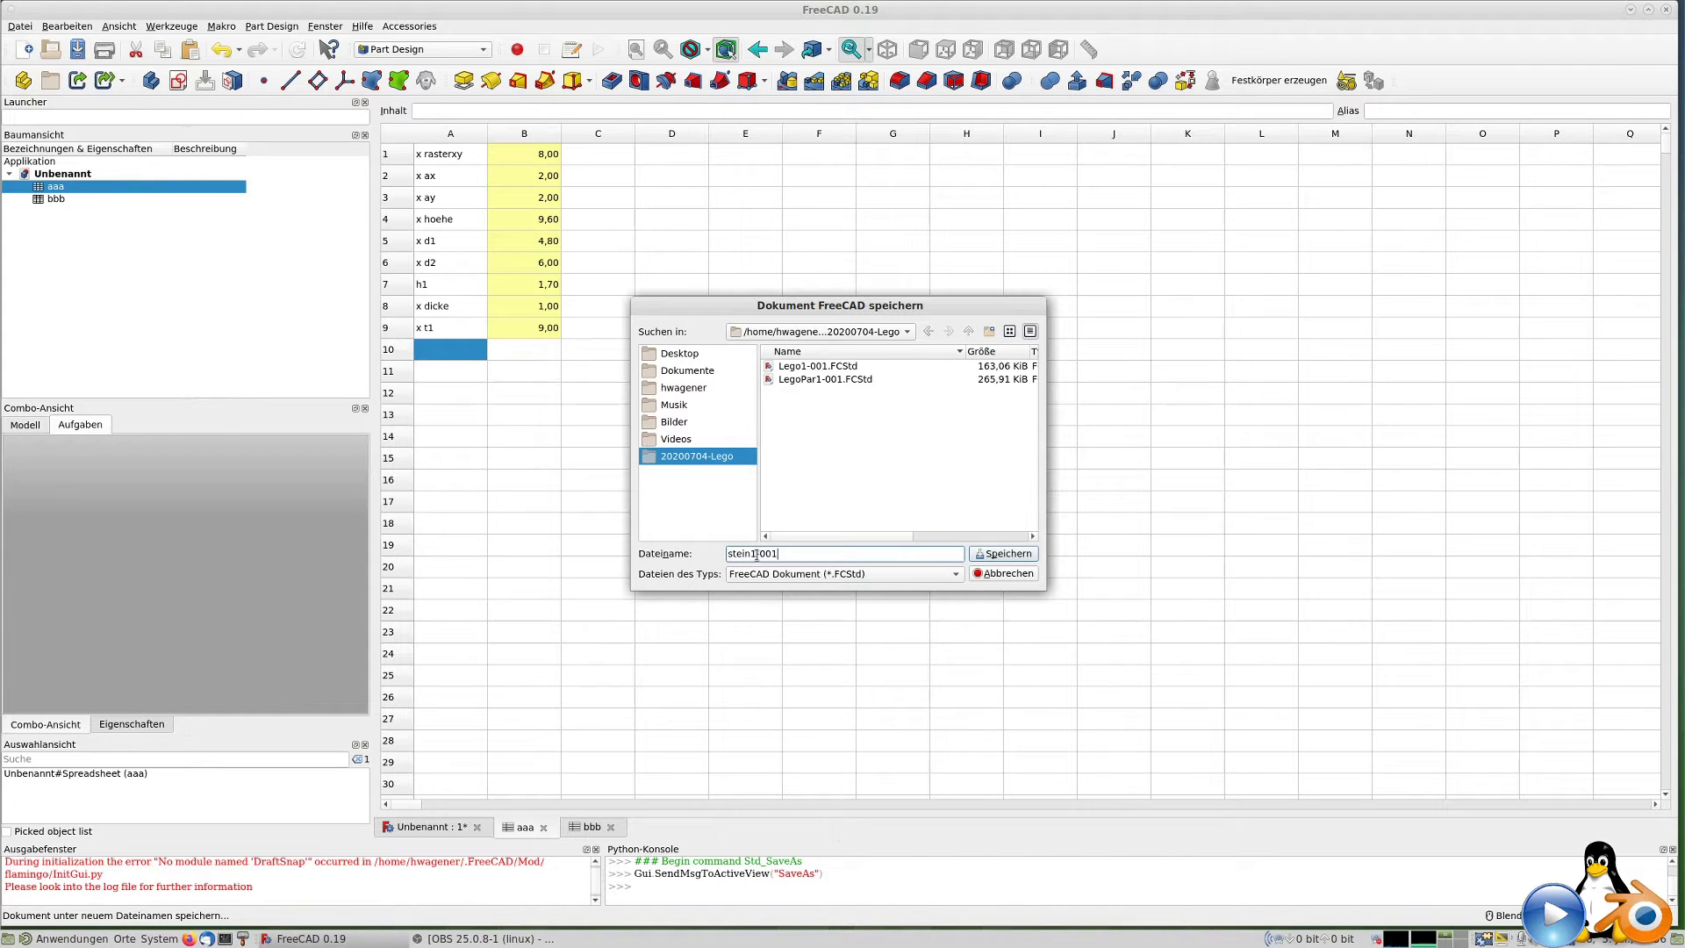
pyautogui.press('Return')
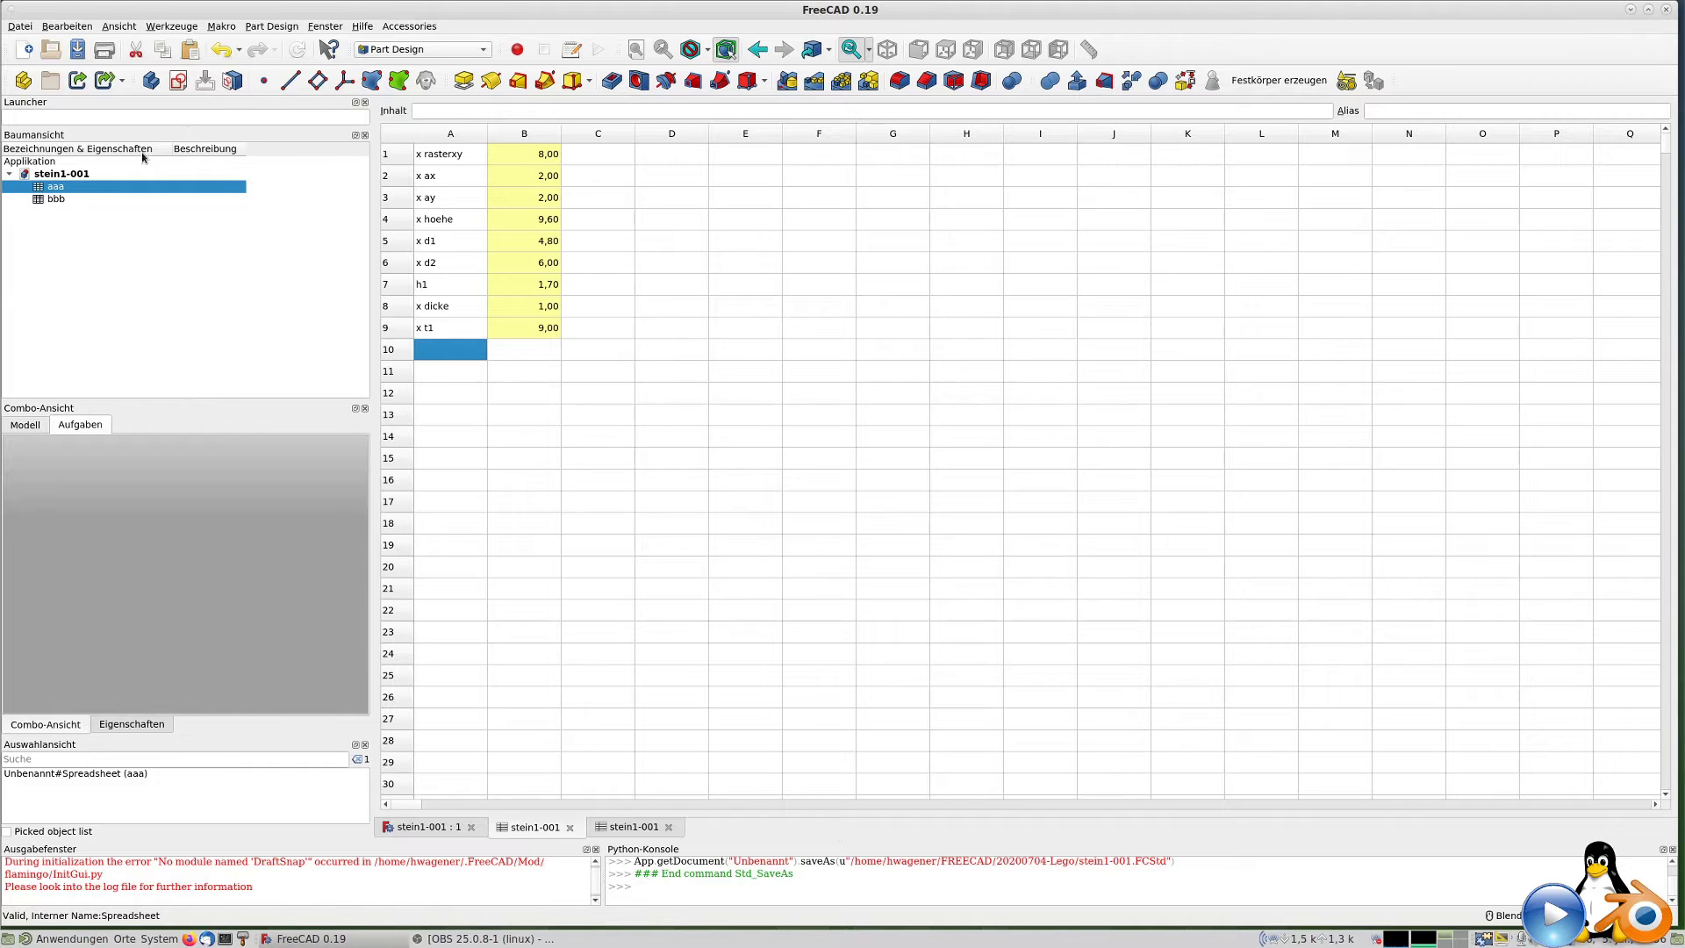
pyautogui.click(151, 81)
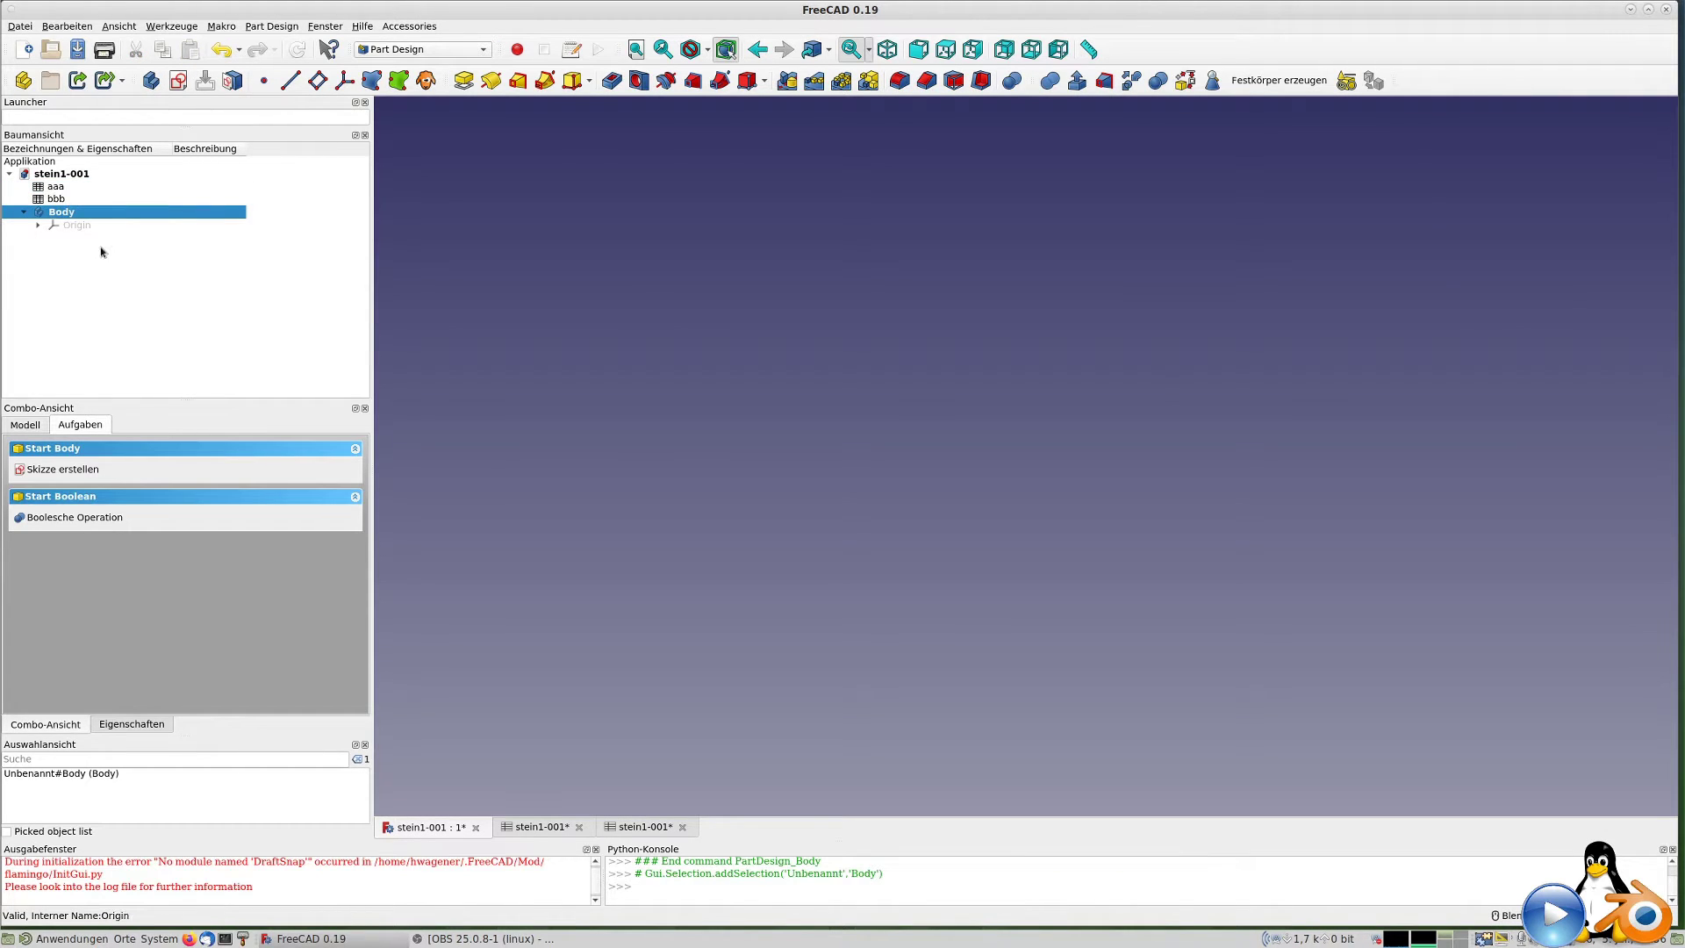
# Rename the new body to 'Stein'.
pyautogui.press('F2')
pyautogui.write('Stein')
pyautogui.press('Return')
# Start a new sketch on the body's XY_Plane.
pyautogui.click(176, 83)
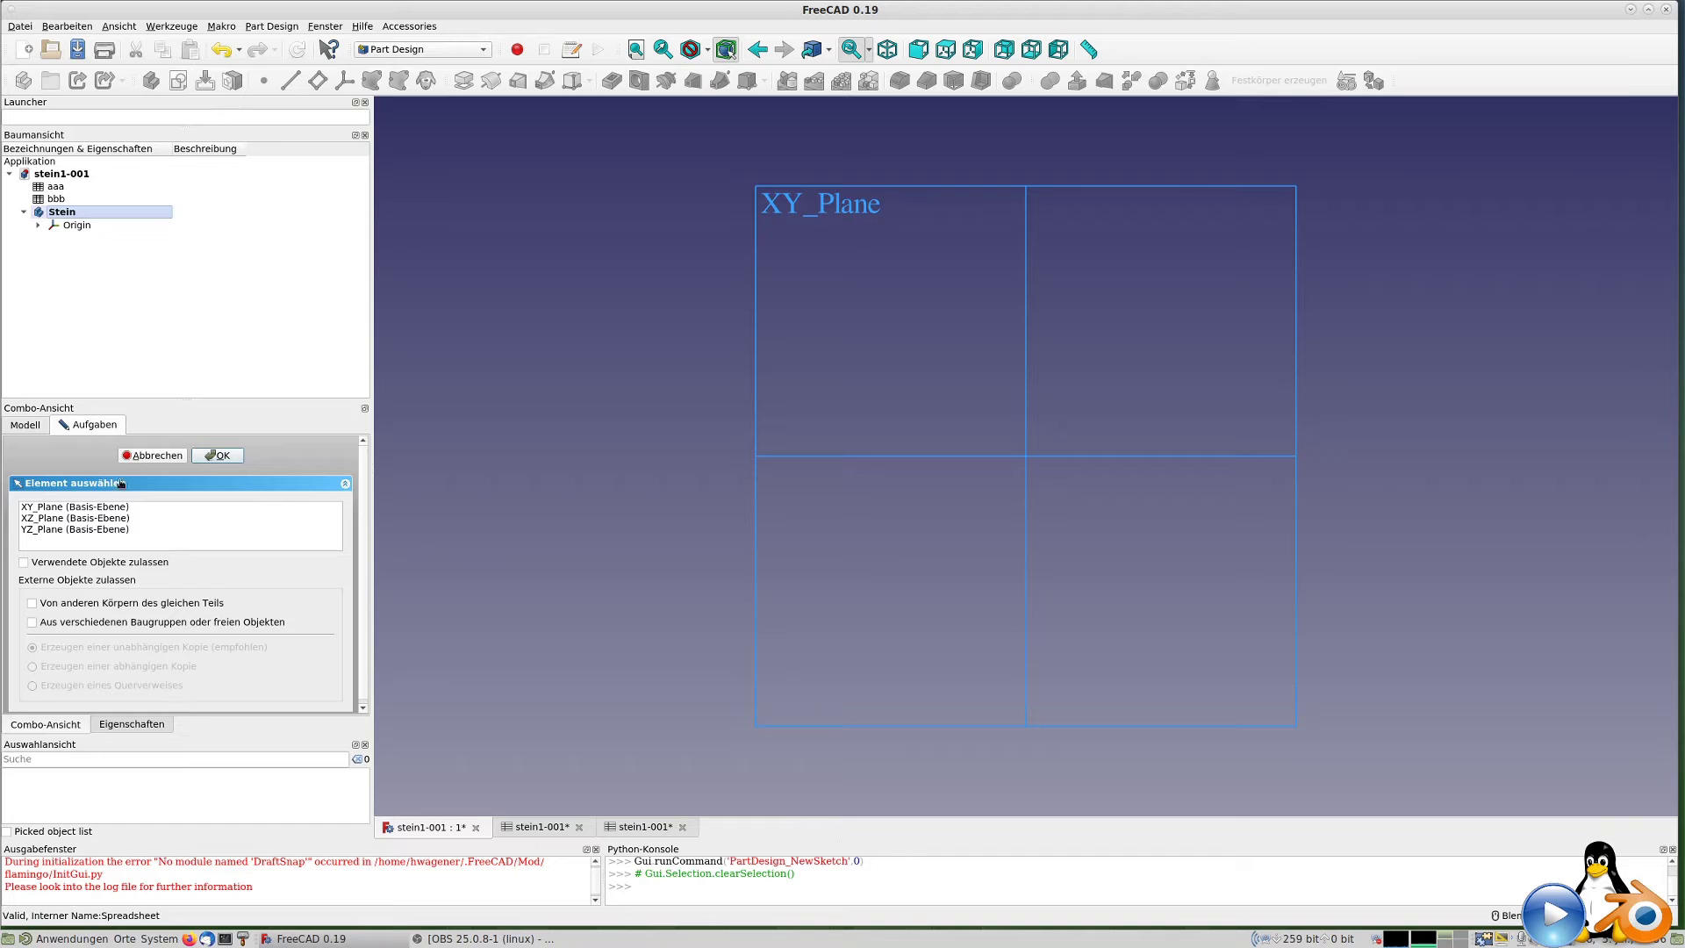
pyautogui.click(95, 508)
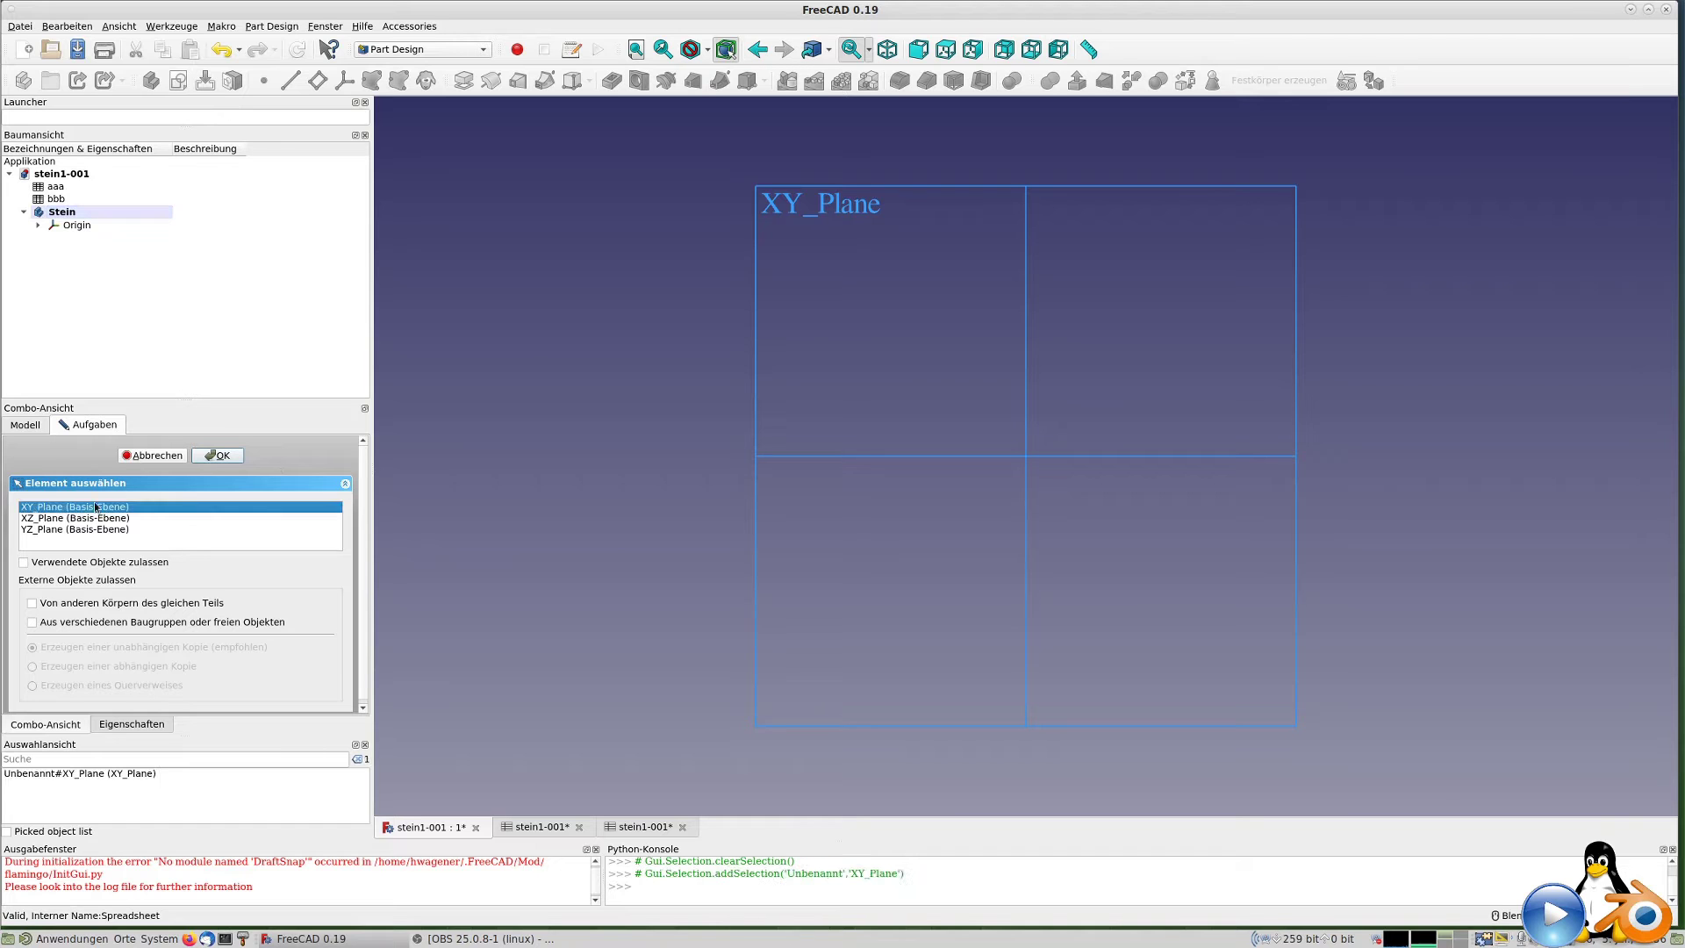
pyautogui.click(210, 456)
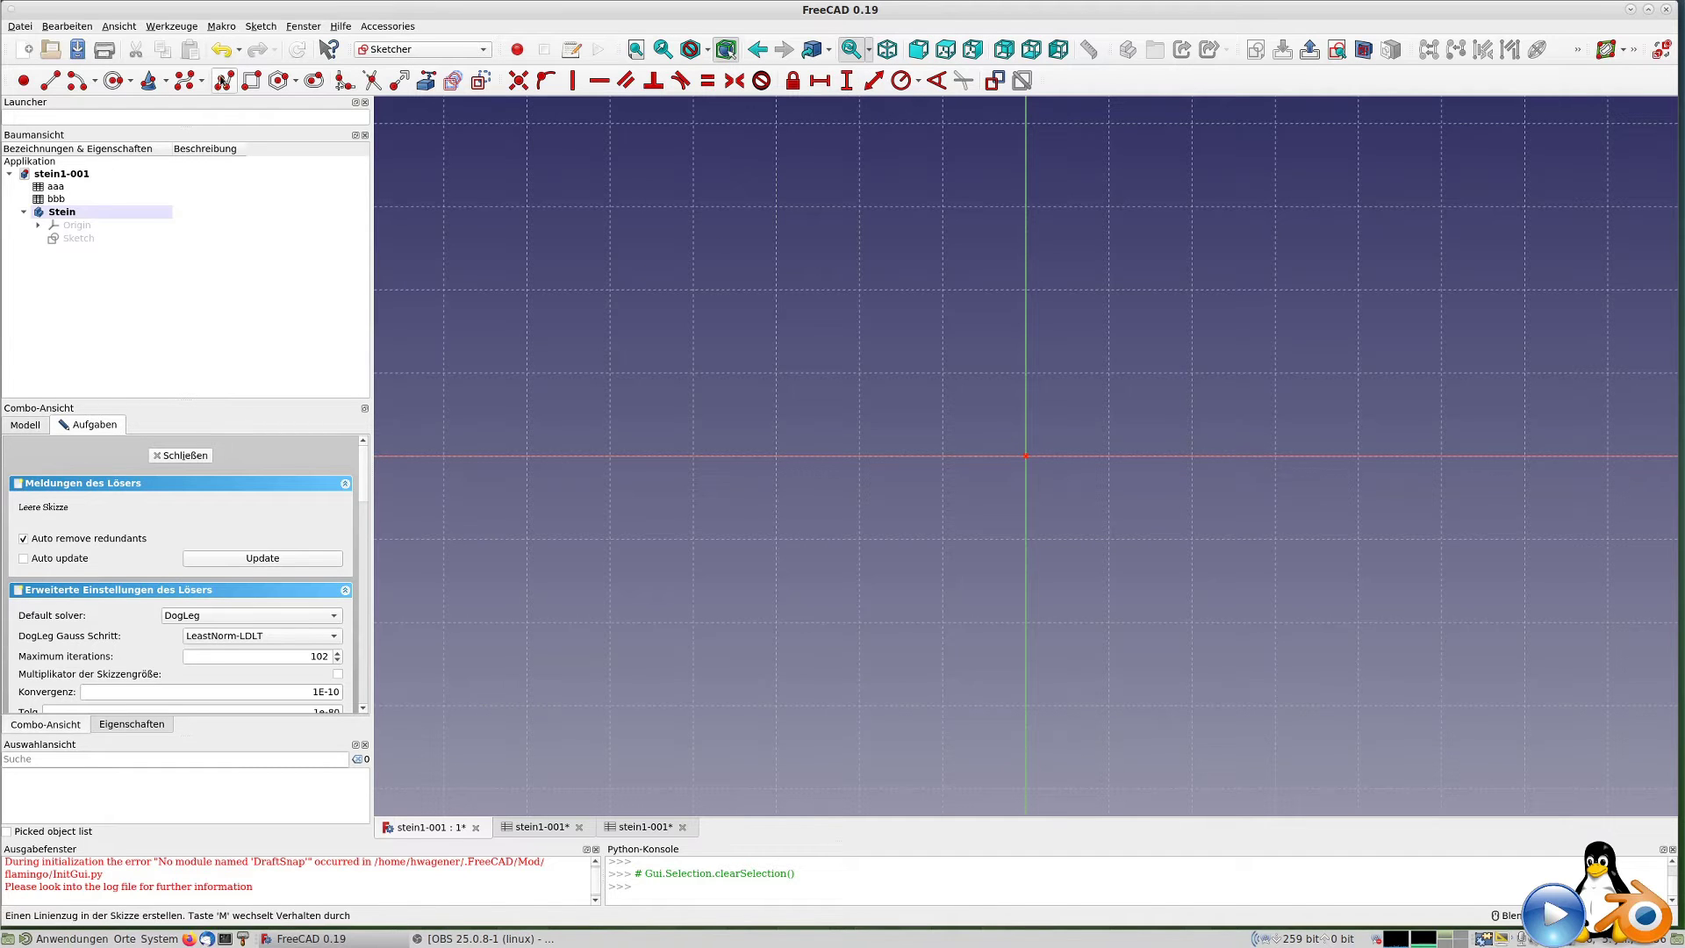
# Tile the sketch view and both spreadsheets, making the sketch view widest and the spreadsheets narrow.
pyautogui.click(309, 29)
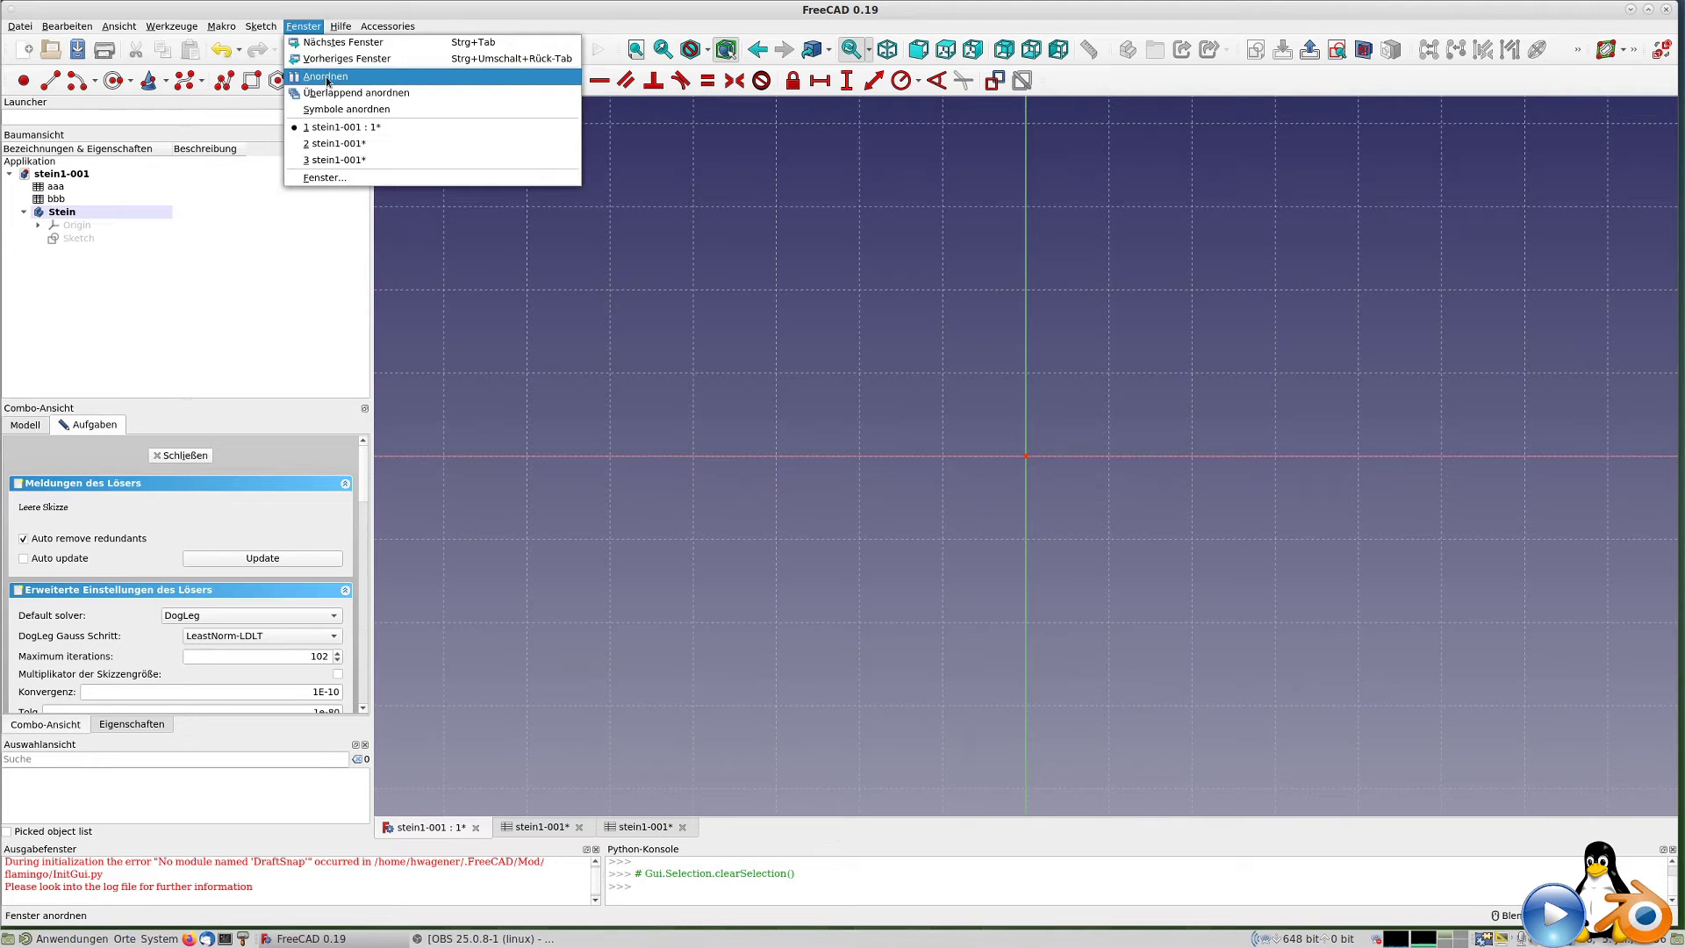
pyautogui.click(326, 77)
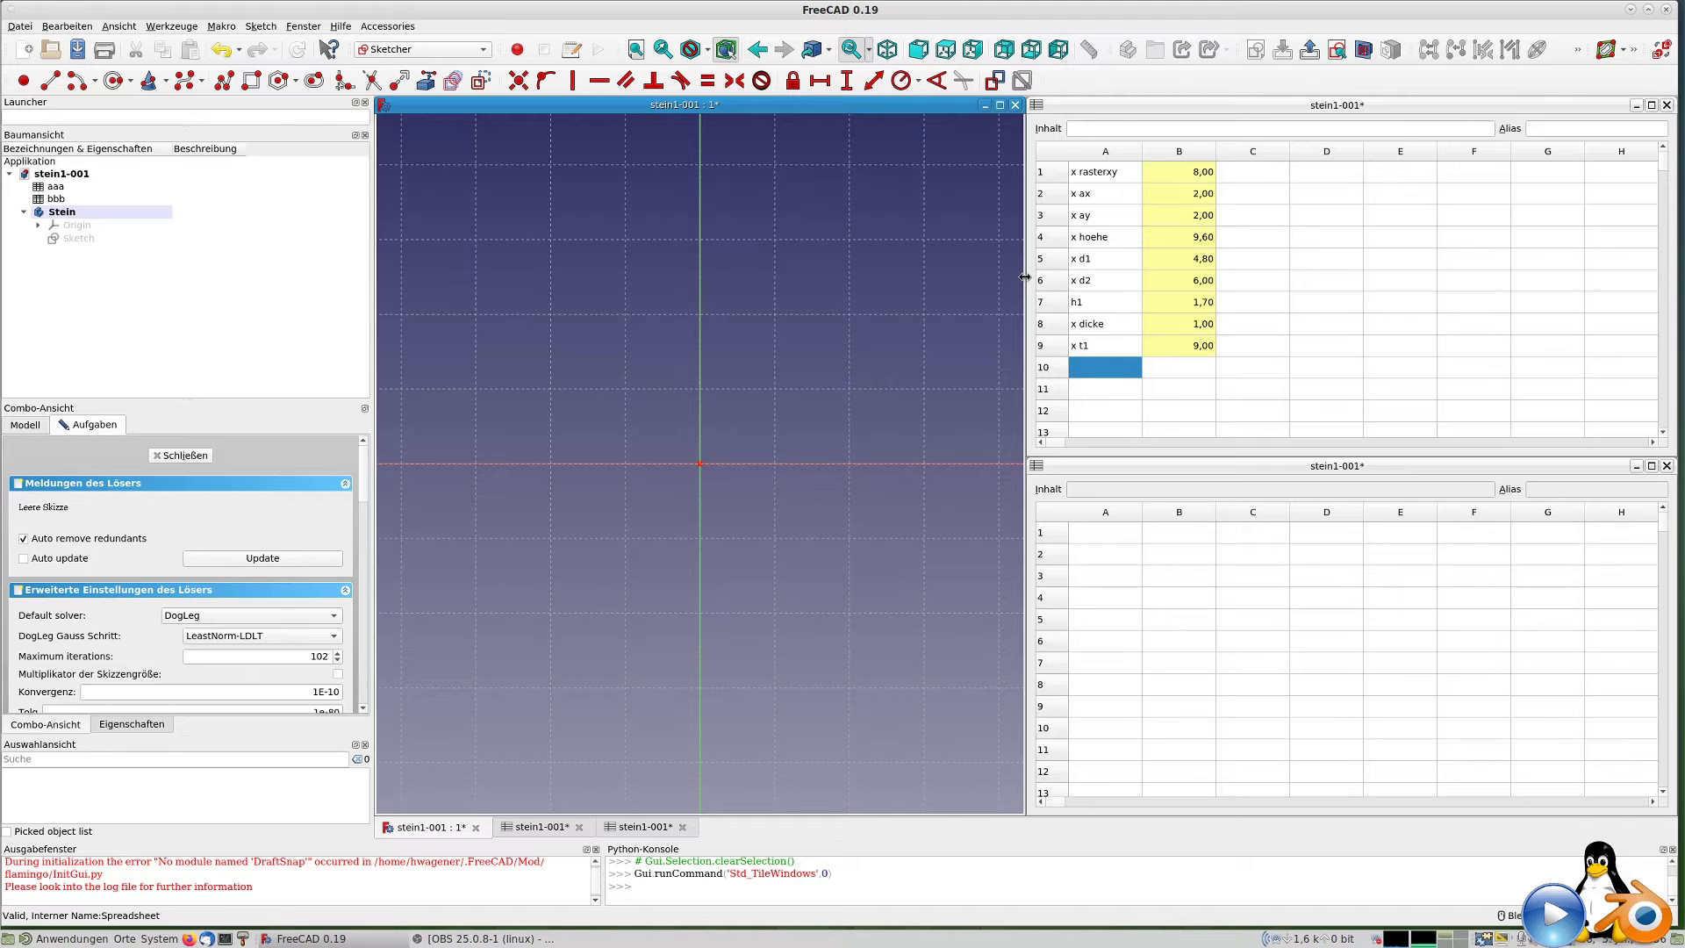
pyautogui.moveTo(1025, 277)
pyautogui.mouseDown()
pyautogui.moveTo(990, 336)
pyautogui.moveTo(1401, 259)
pyautogui.mouseUp()
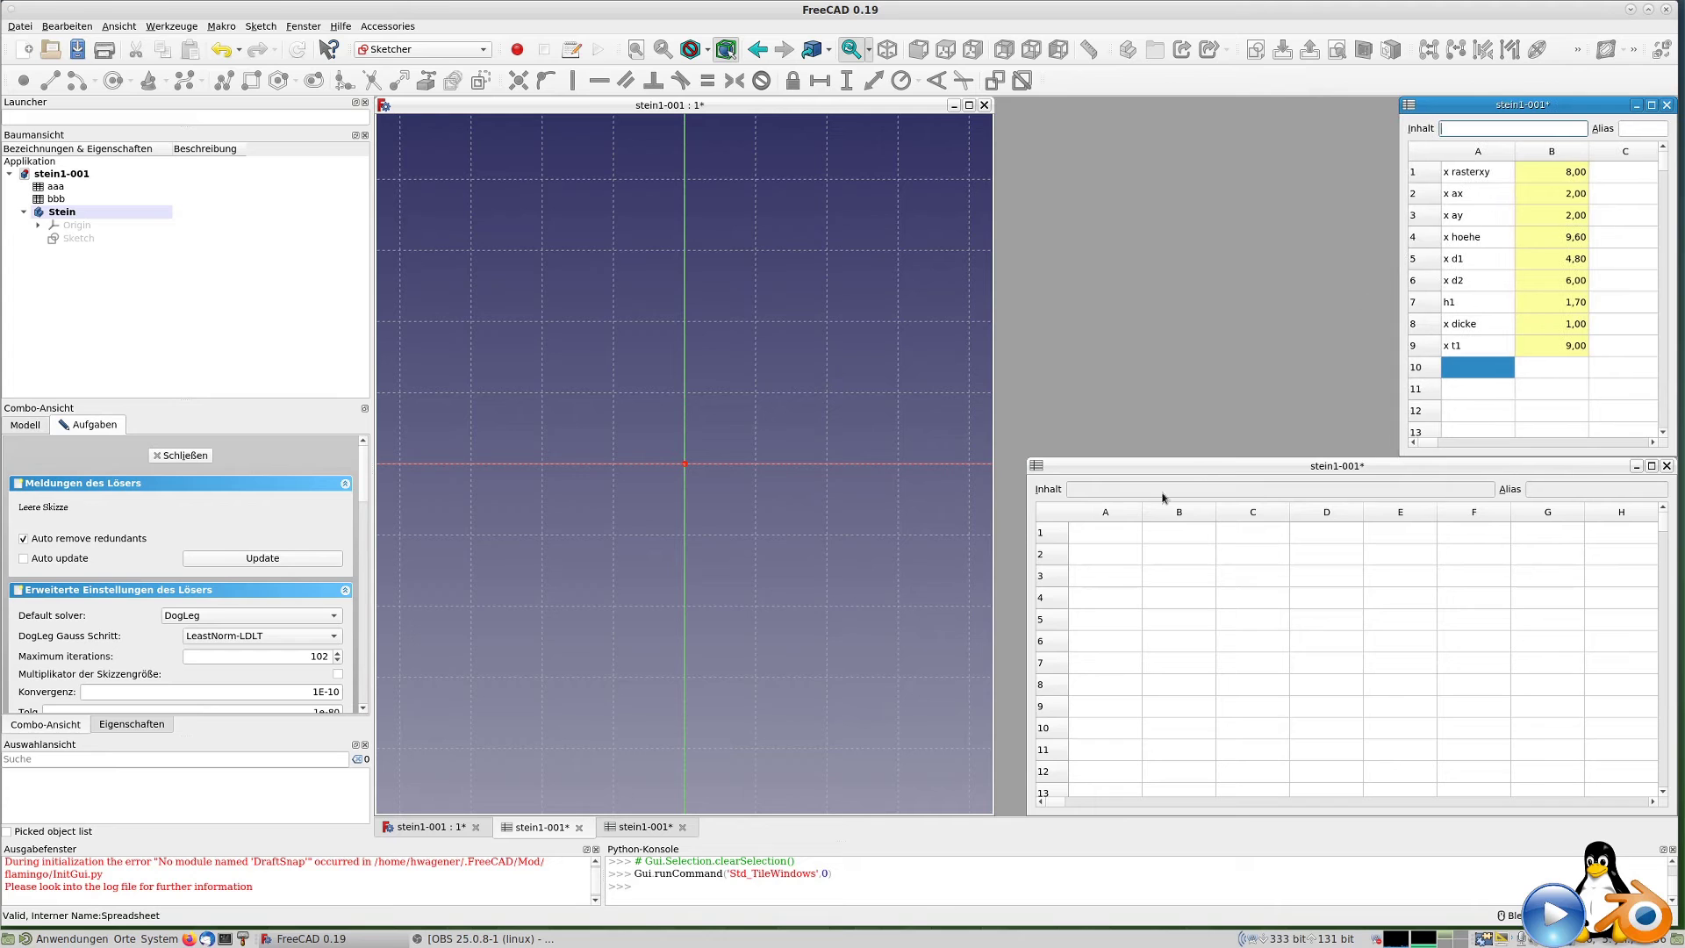
pyautogui.click(1029, 554)
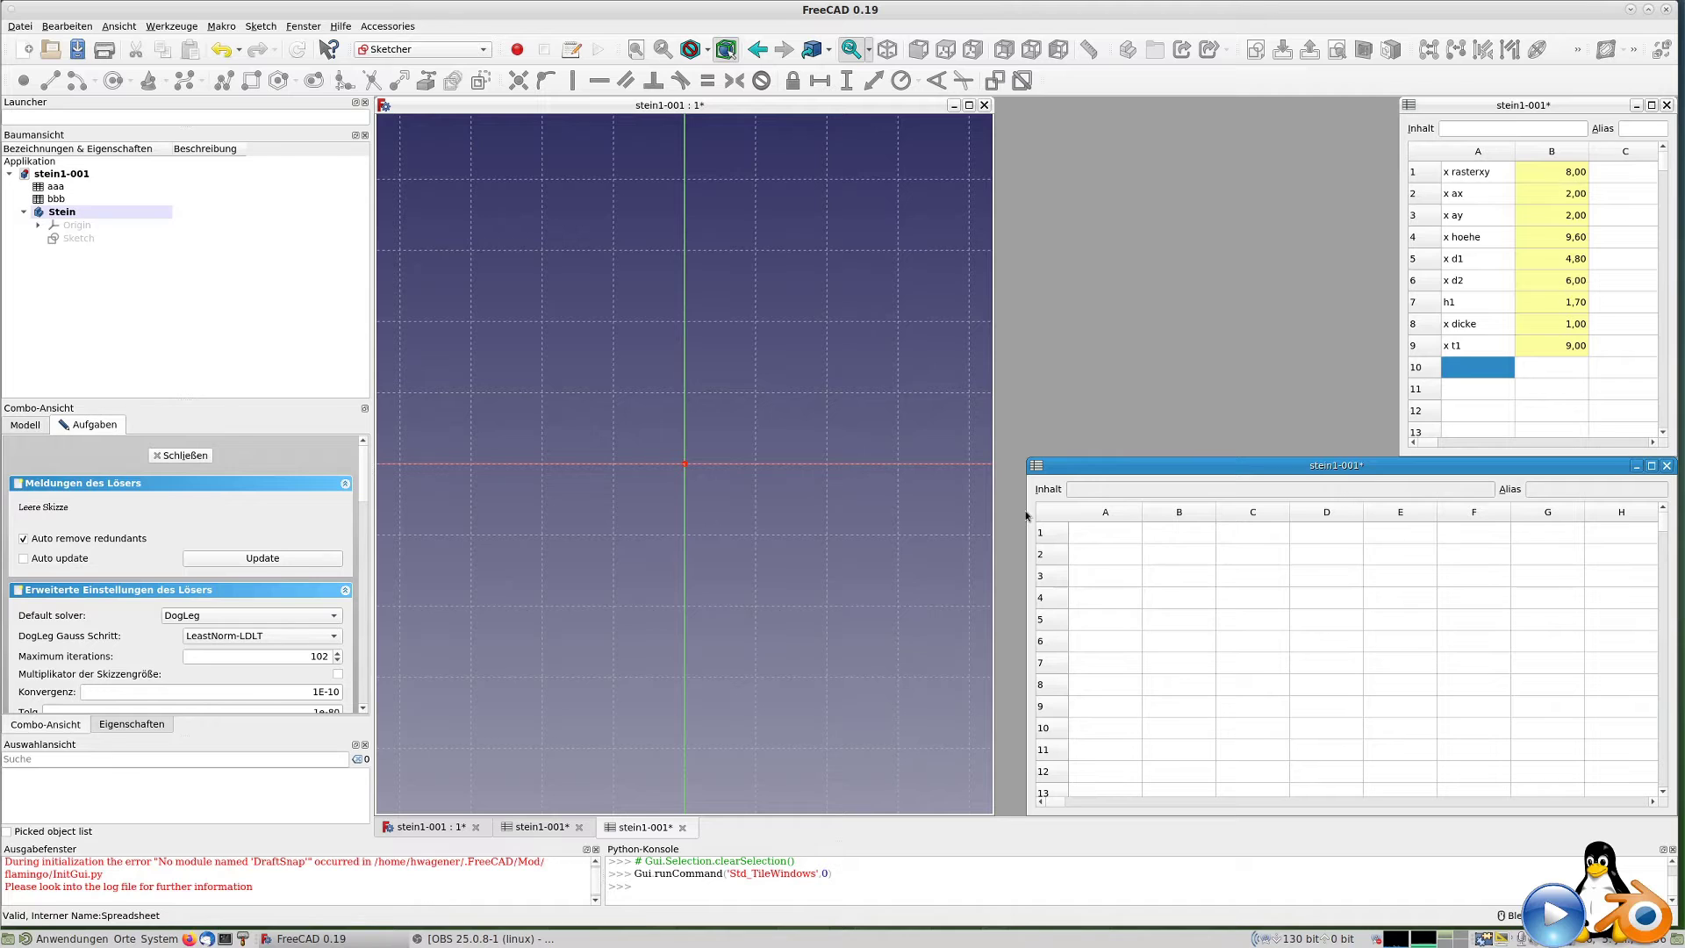
pyautogui.moveTo(1027, 516); pyautogui.dragTo(1400, 511)
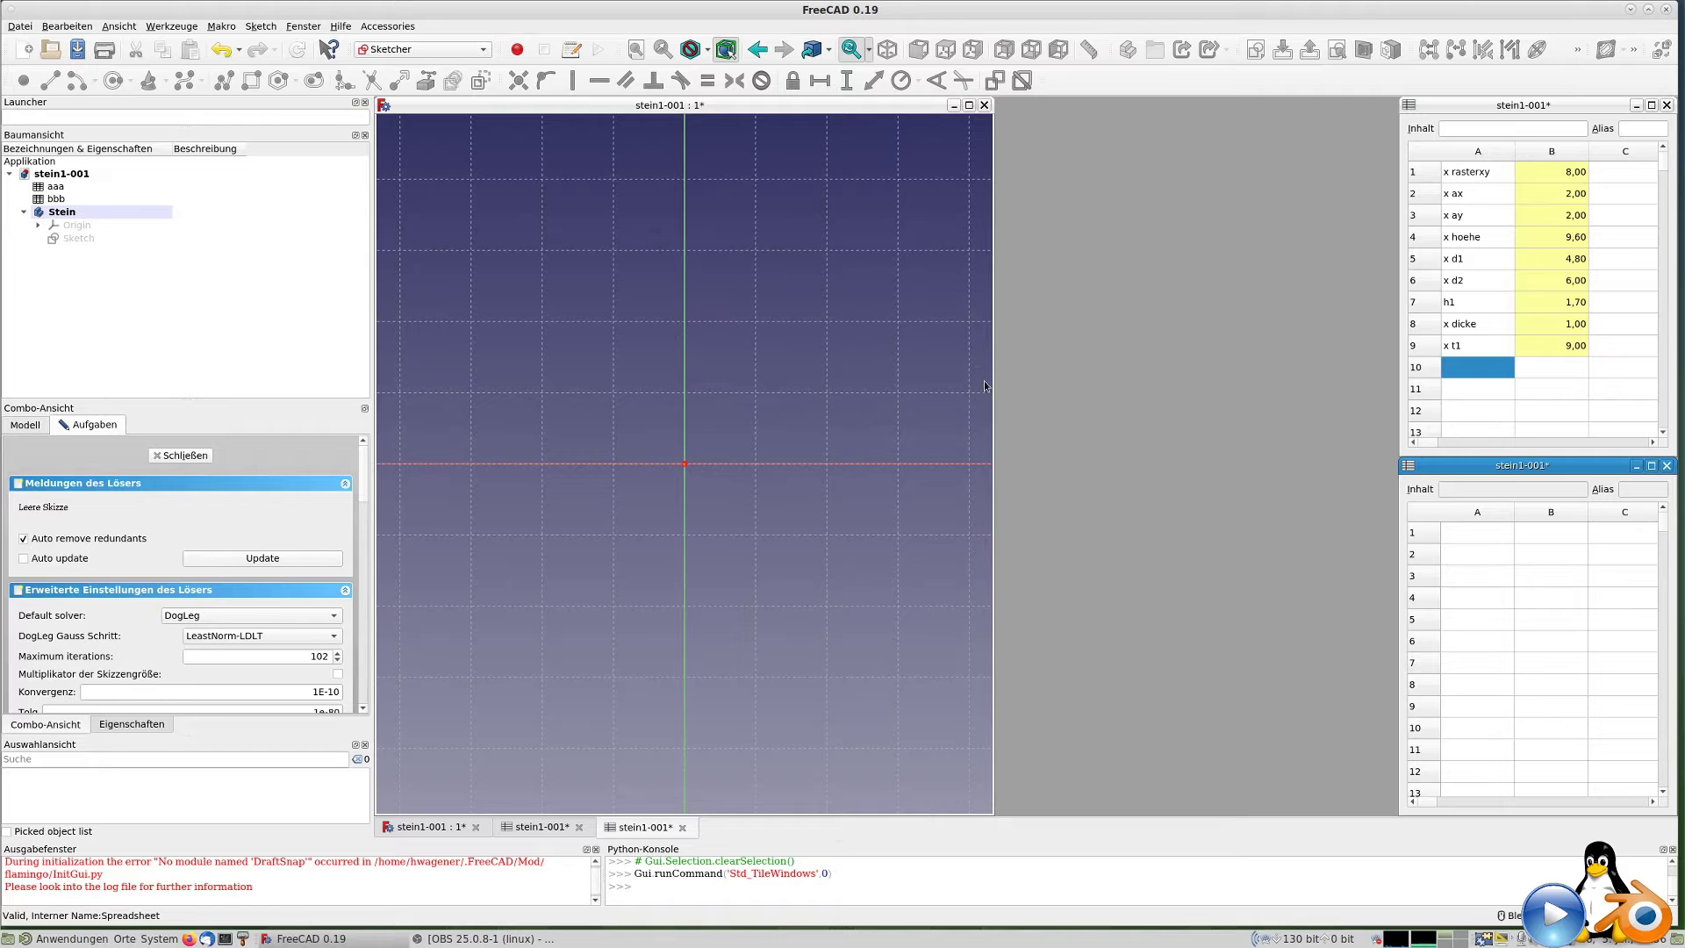
pyautogui.moveTo(993, 379); pyautogui.dragTo(1394, 376)
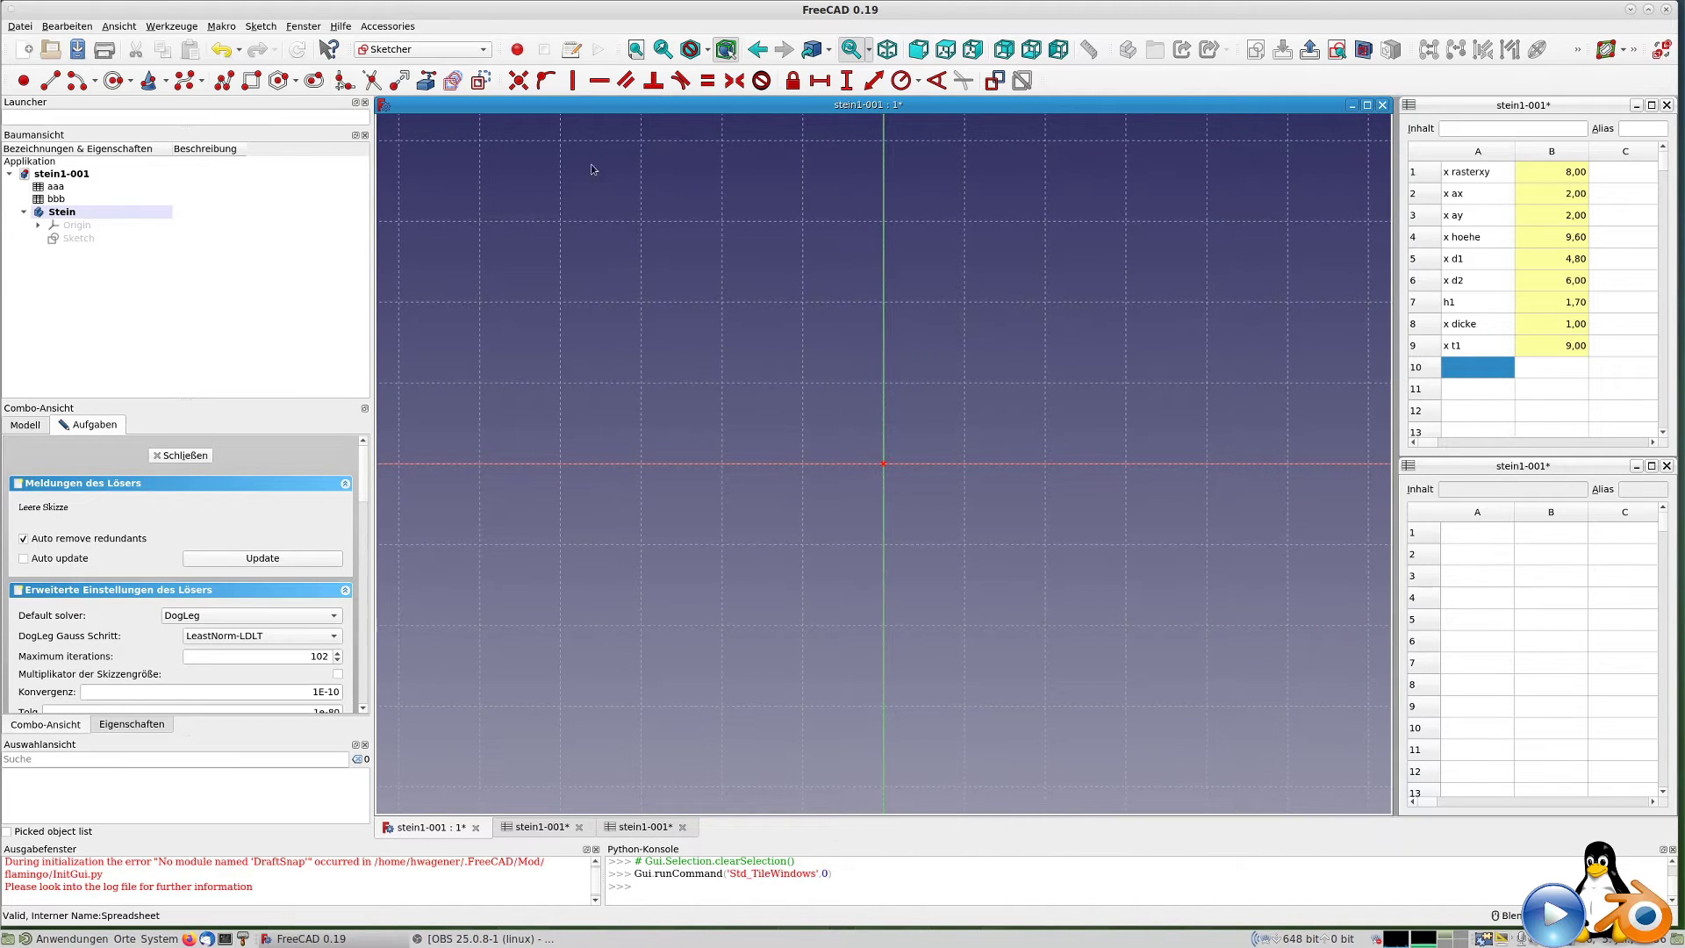
# Draw a rectangle and make its top corners symmetric about the vertical axis.
pyautogui.click(251, 80)
pyautogui.click(835, 392)
pyautogui.click(970, 547)
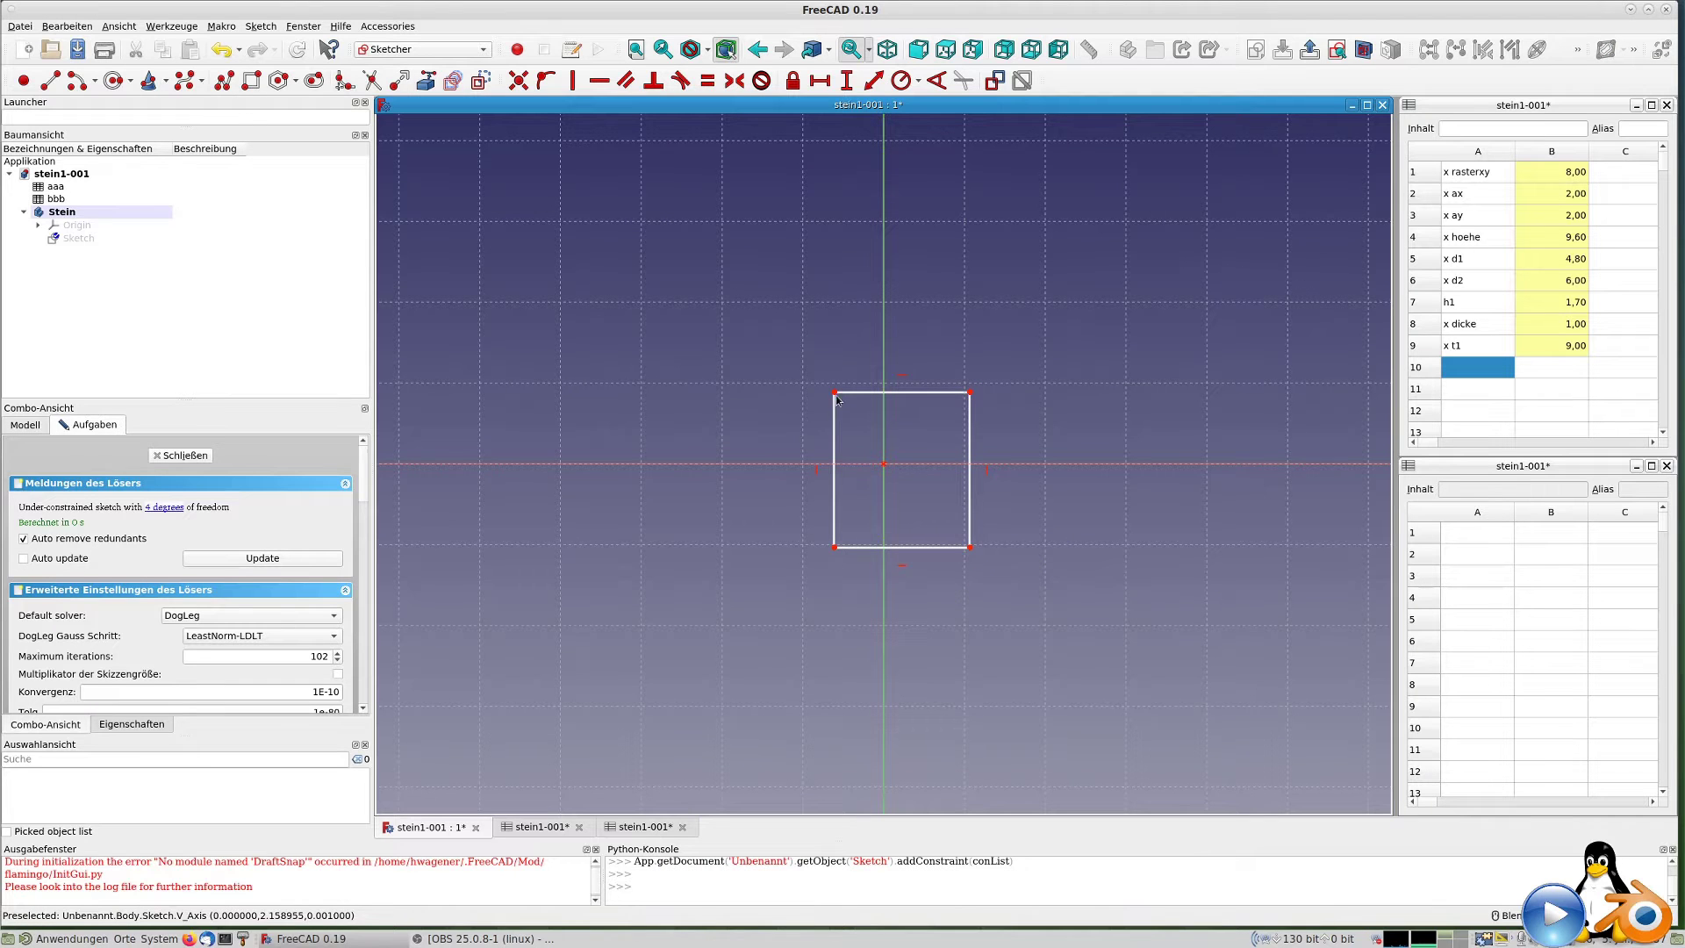
pyautogui.click(834, 392)
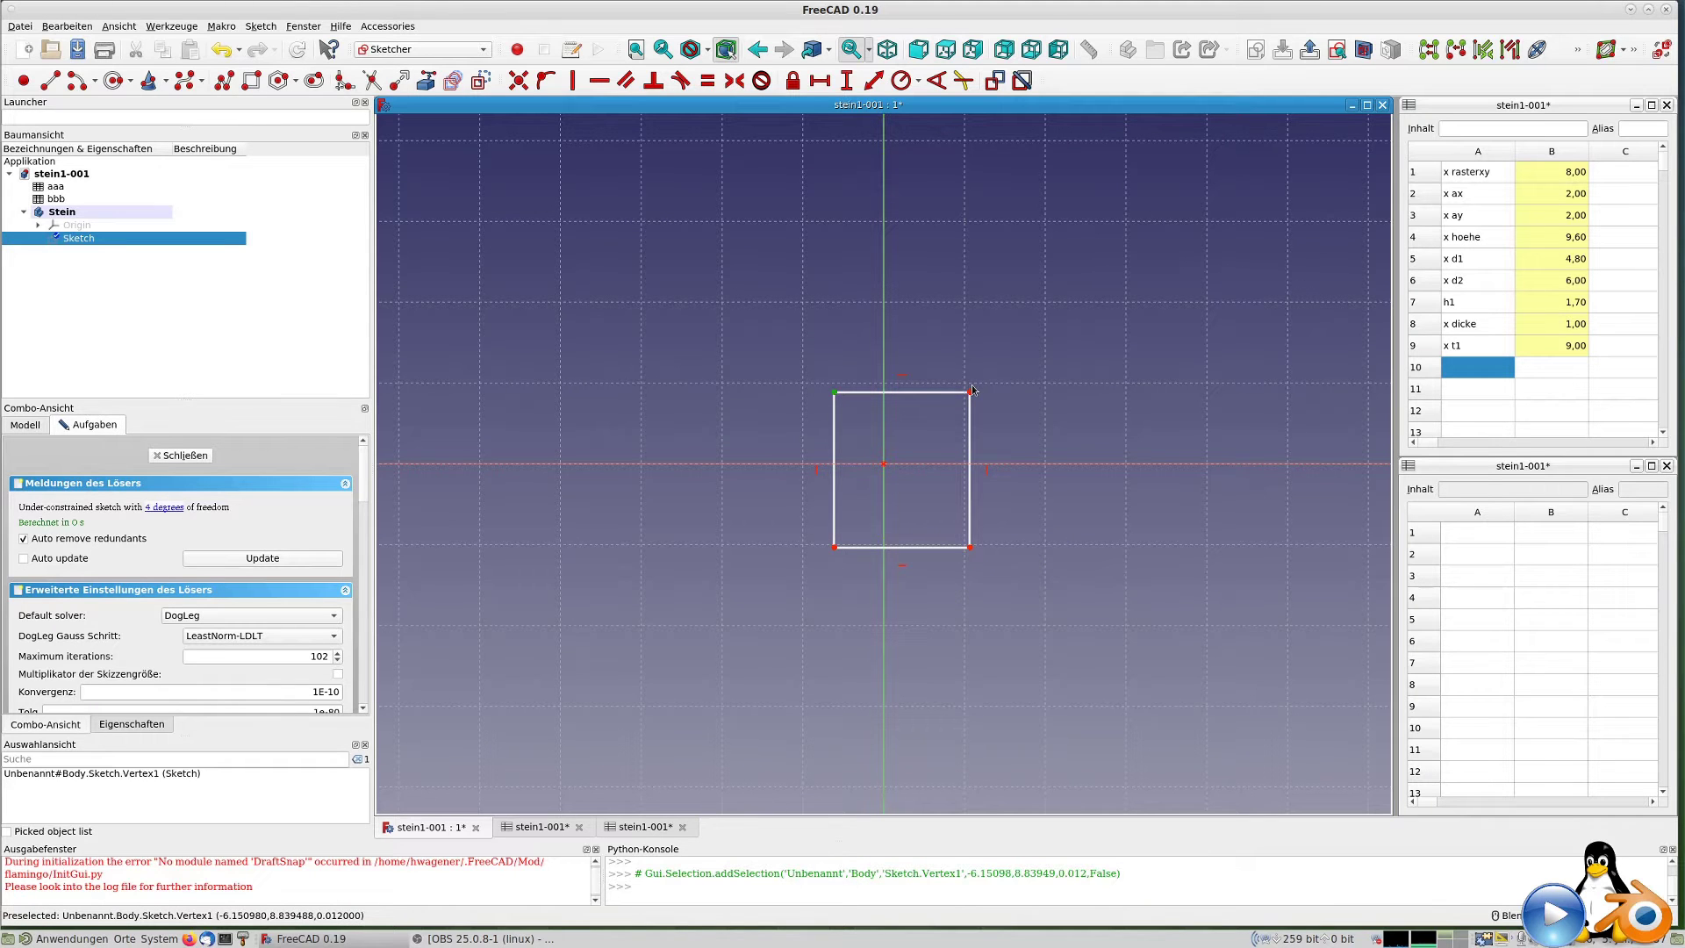
pyautogui.click(971, 392)
pyautogui.click(884, 357)
pyautogui.click(734, 80)
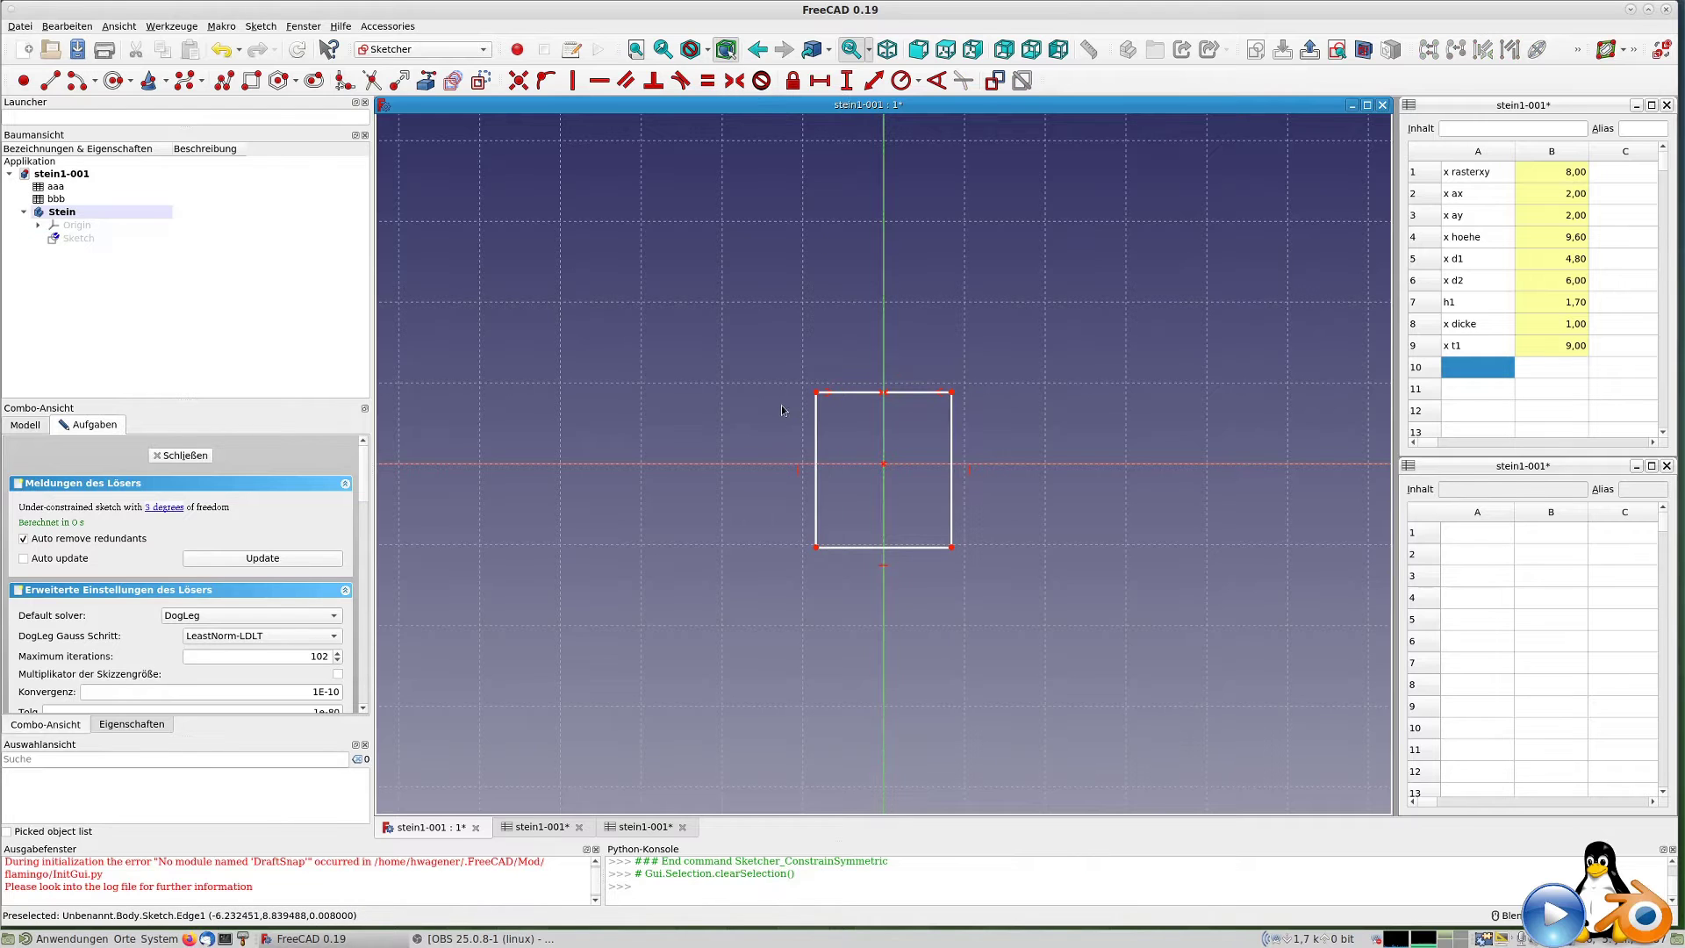
# Make the rectangle's left corners symmetric about the horizontal axis.
pyautogui.click(817, 392)
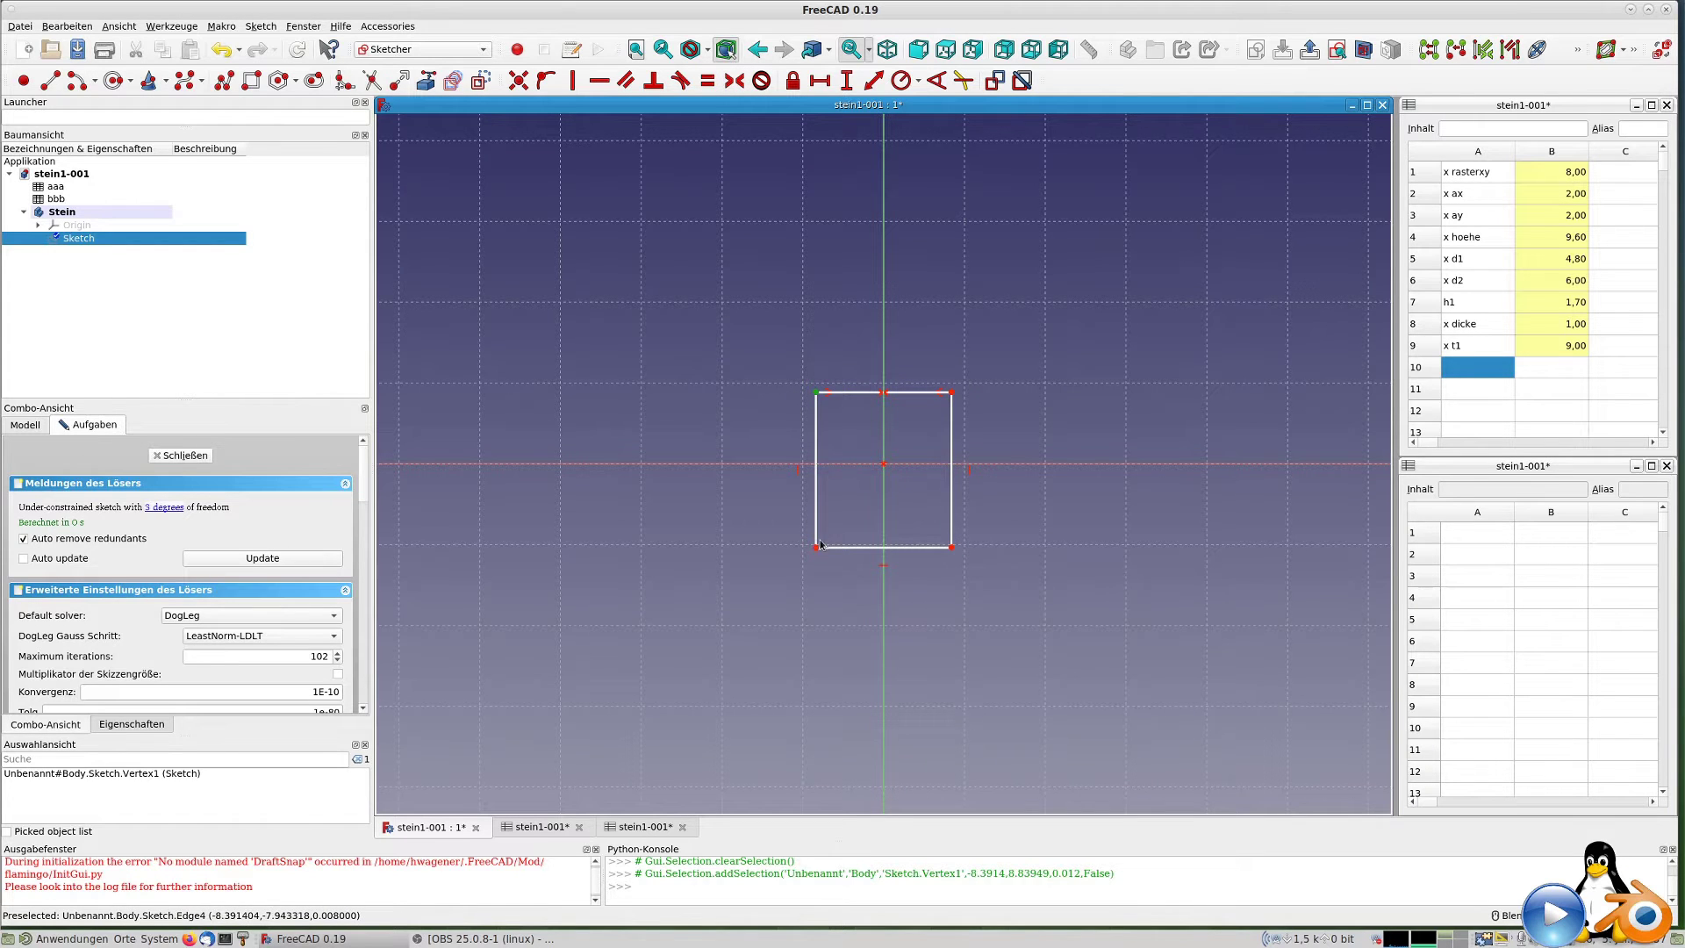
pyautogui.click(817, 547)
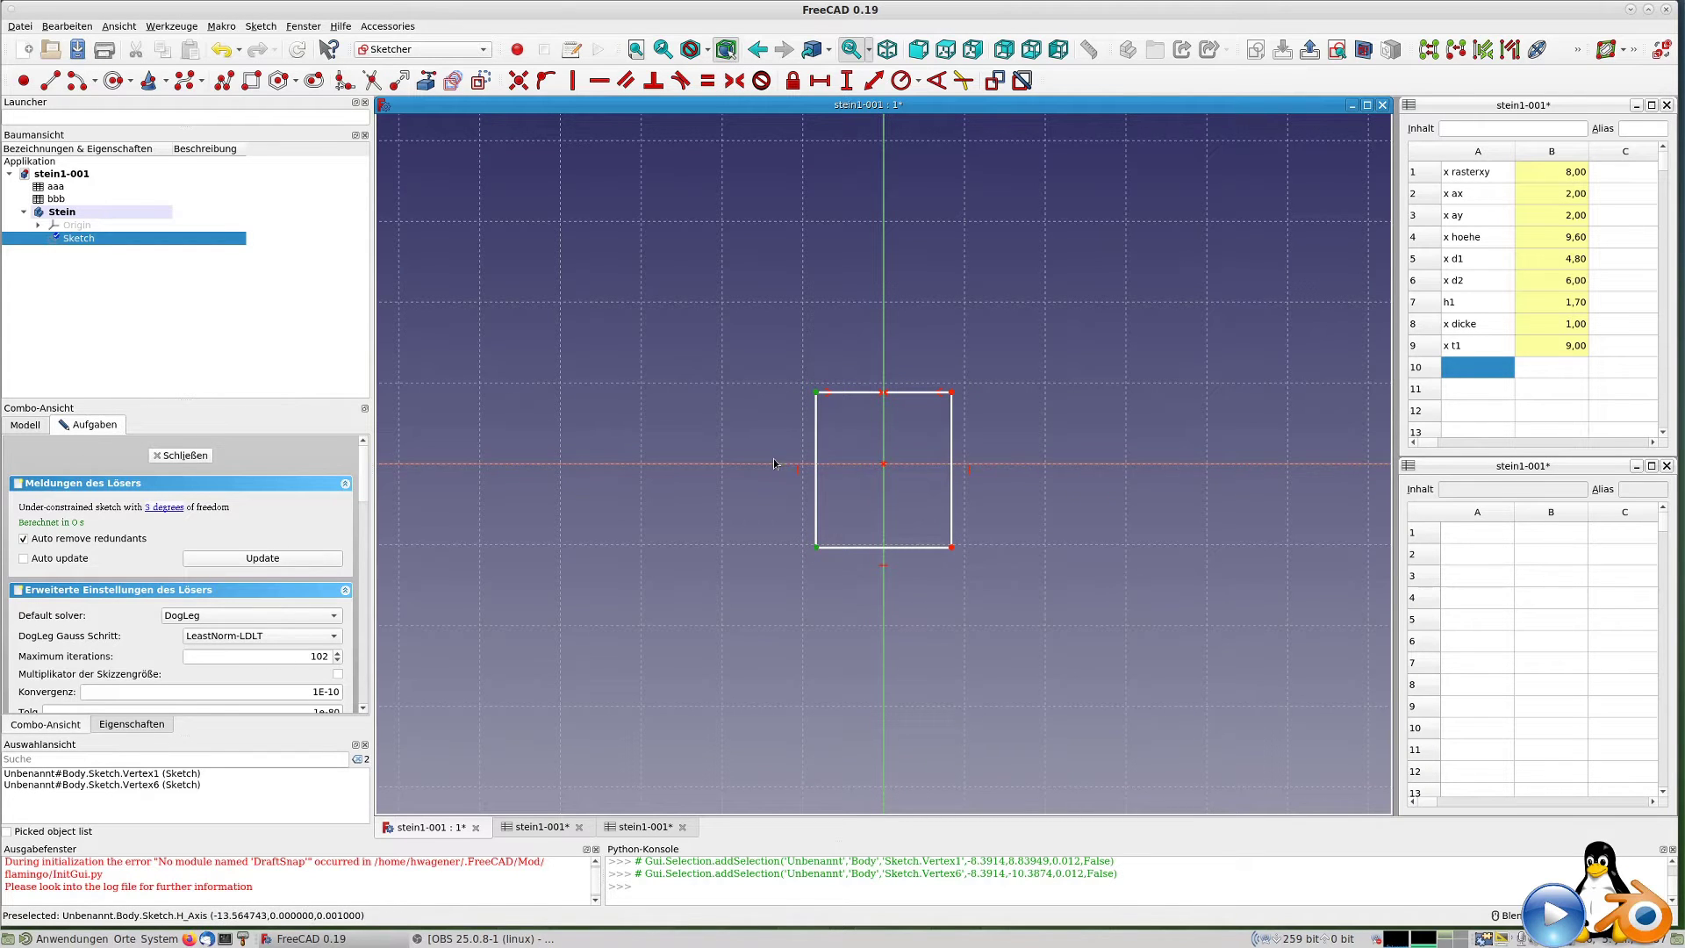
pyautogui.click(771, 465)
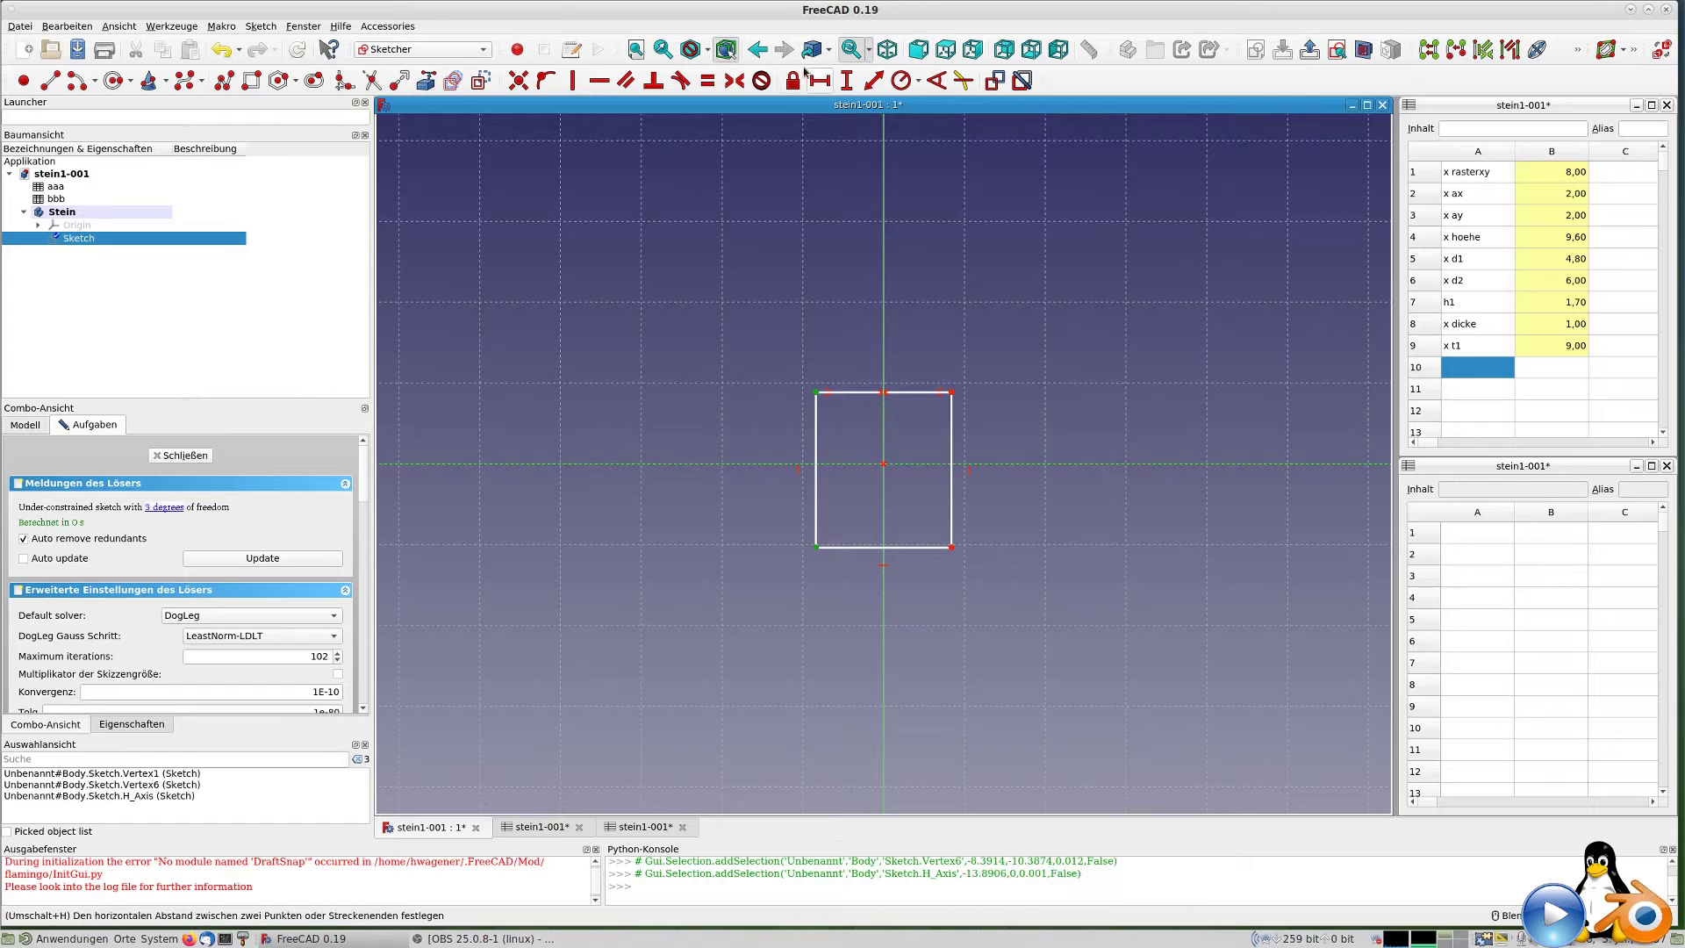
pyautogui.click(735, 81)
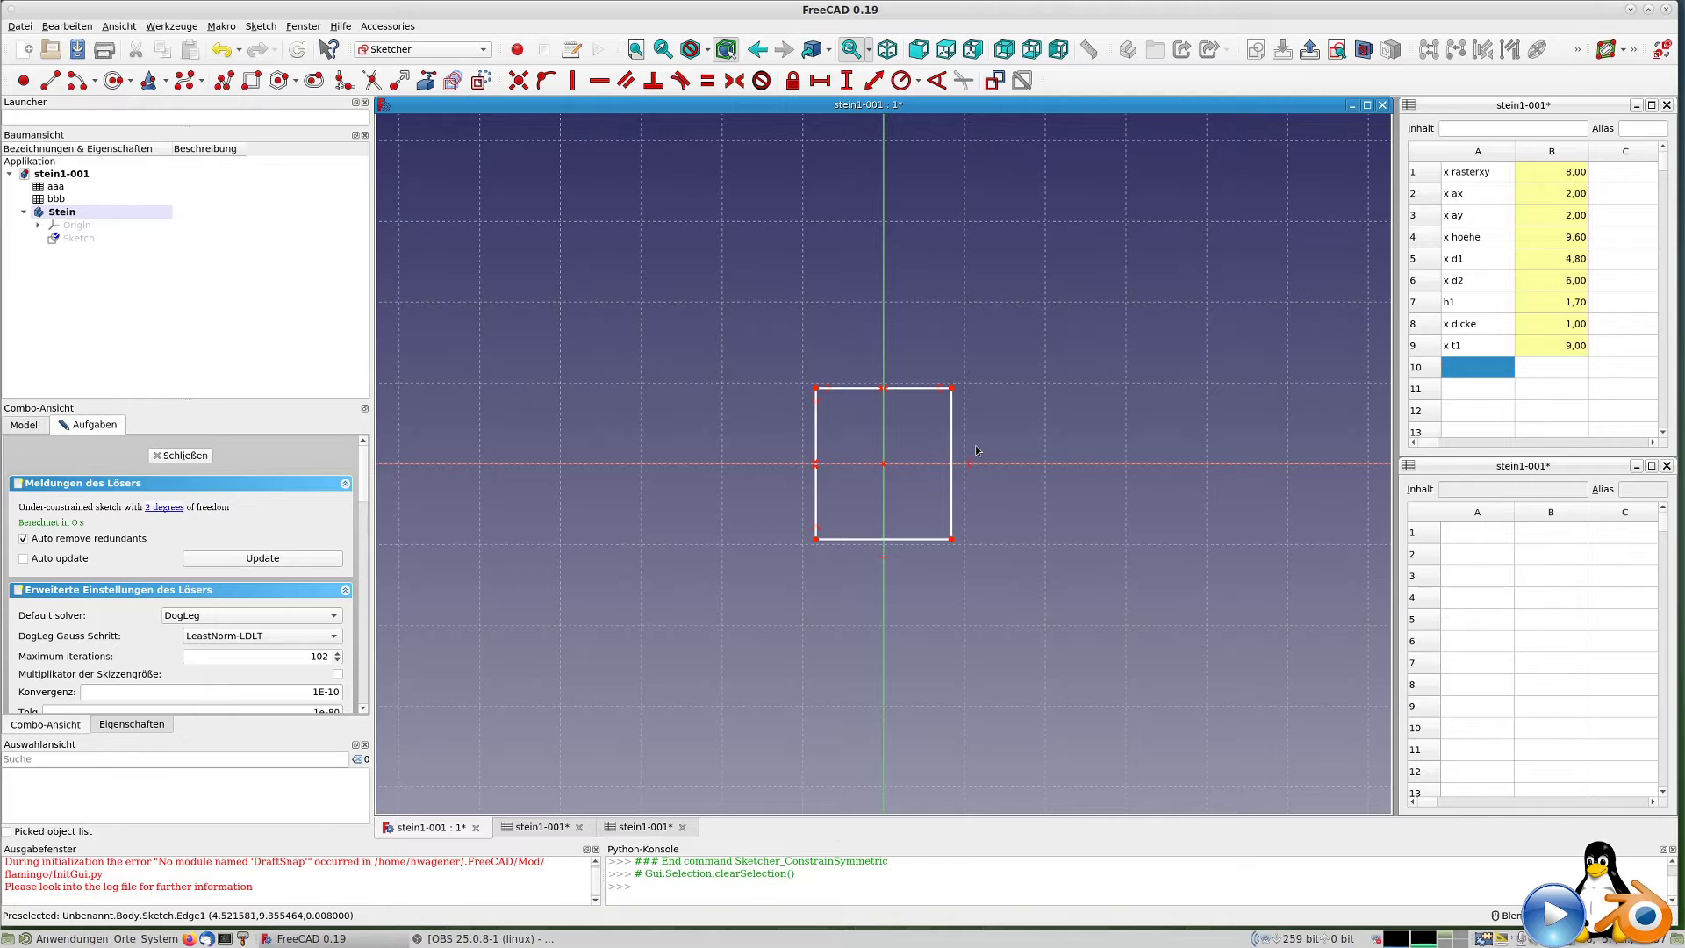
pyautogui.click(864, 391)
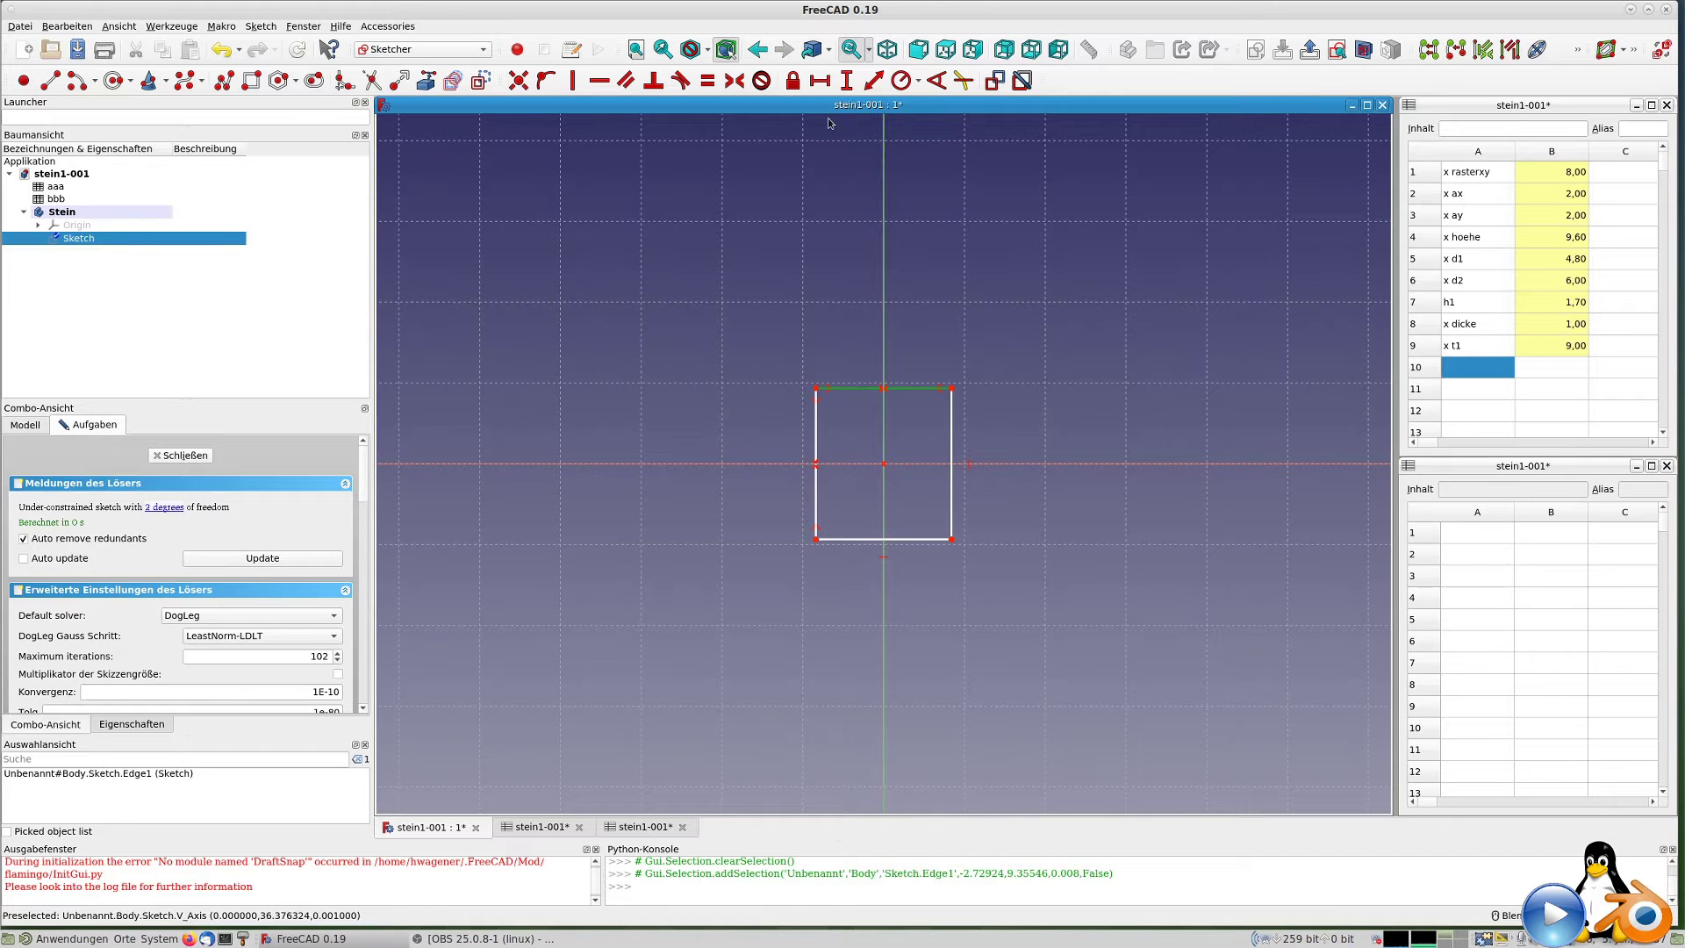
# Constrain the top edge to 16 mm with the formula aaa.rasterxy*aaa.ax.
pyautogui.click(874, 81)
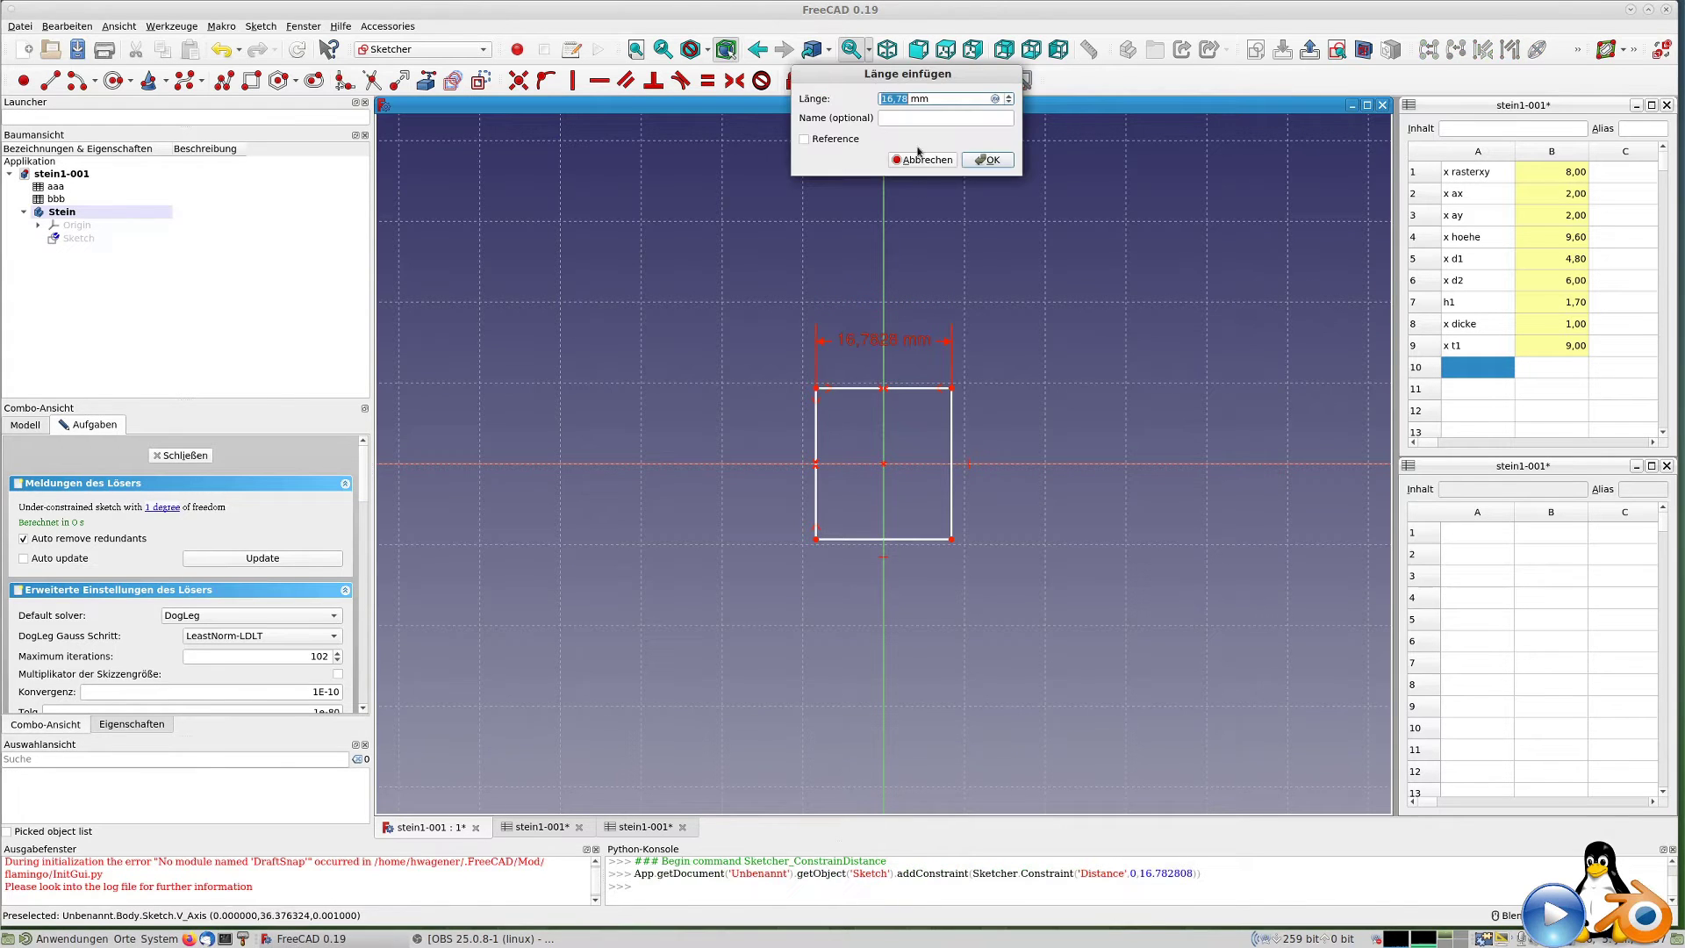
pyautogui.click(996, 99)
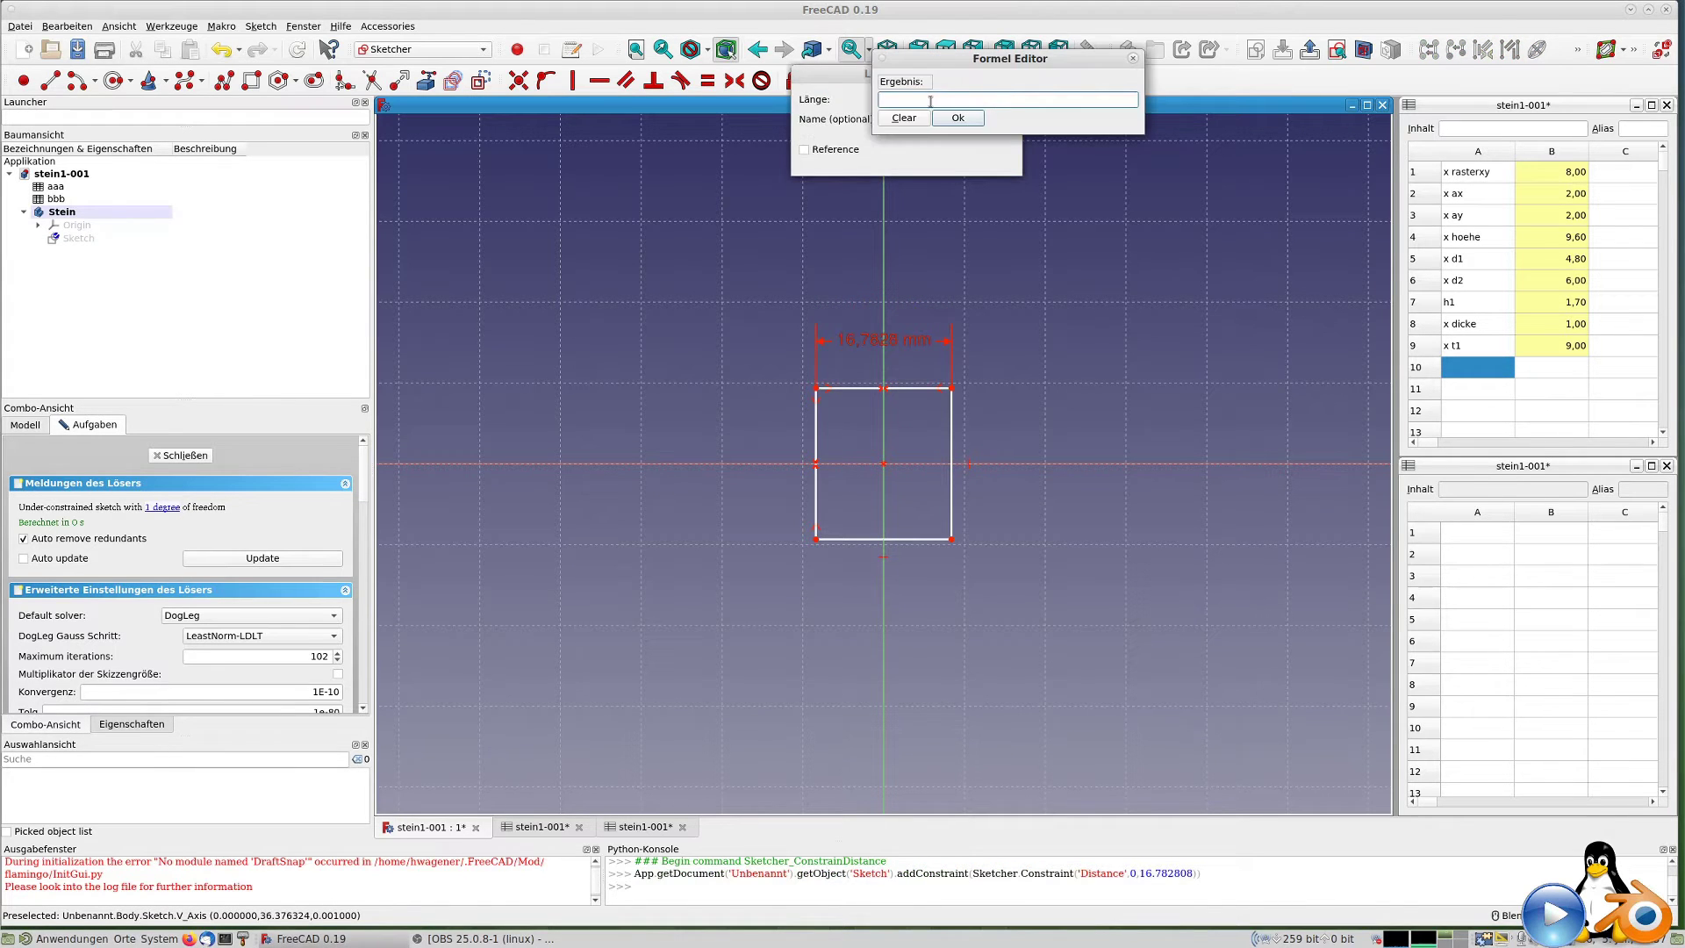
pyautogui.write('aaa.')
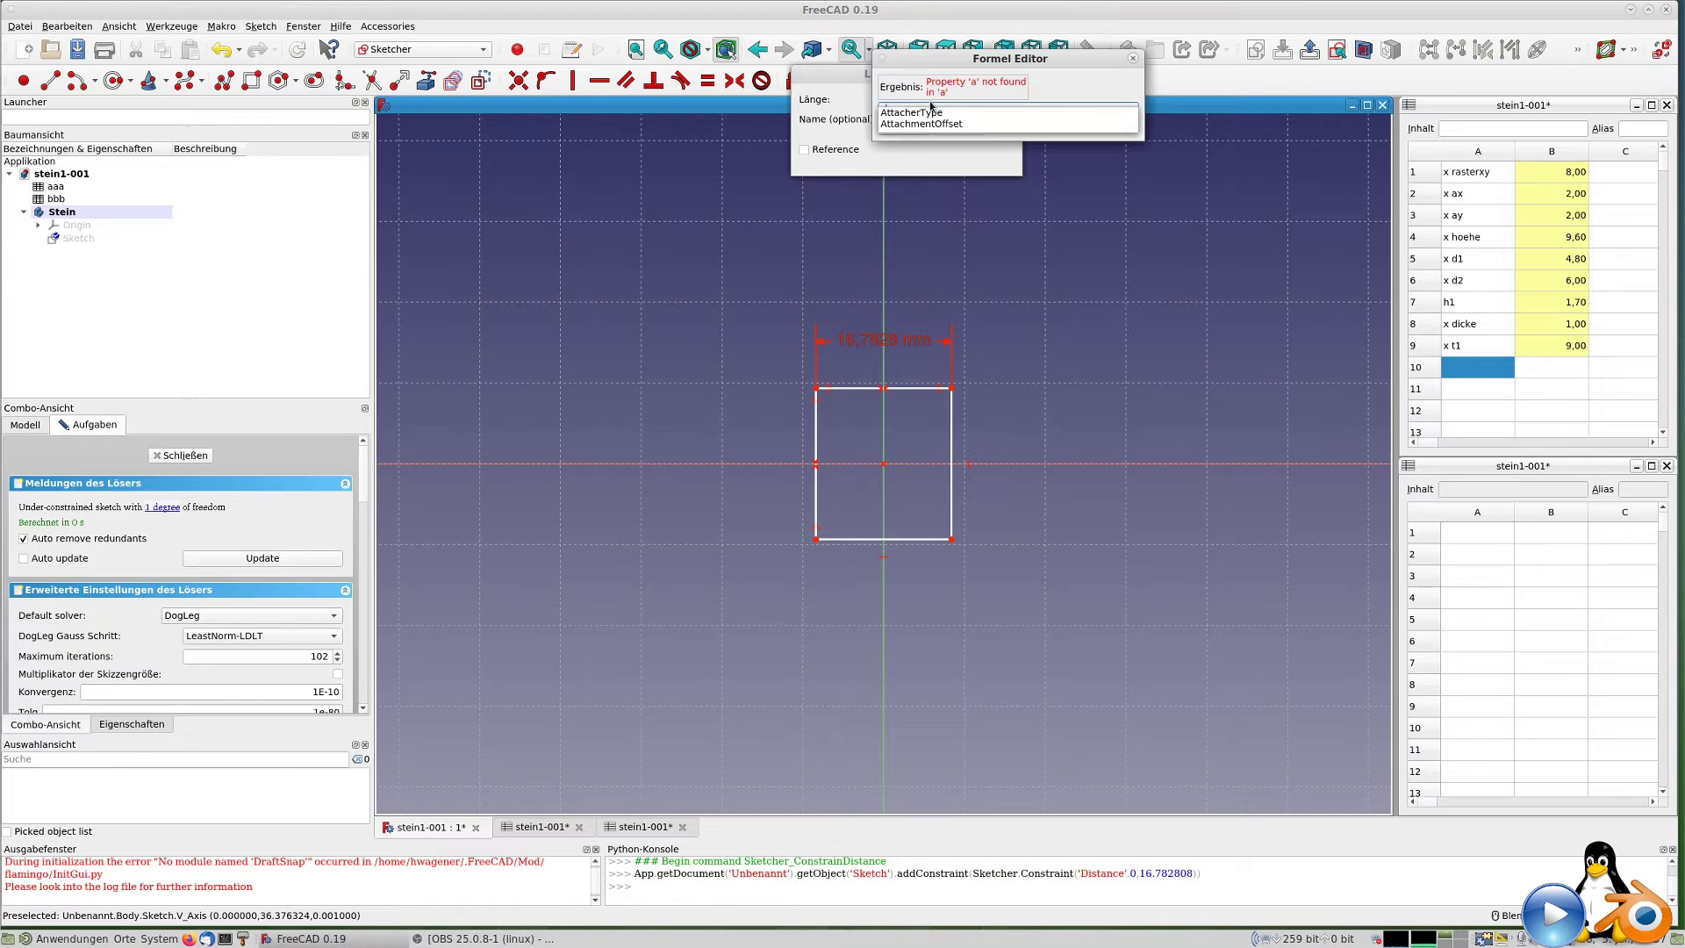
pyautogui.write('rast')
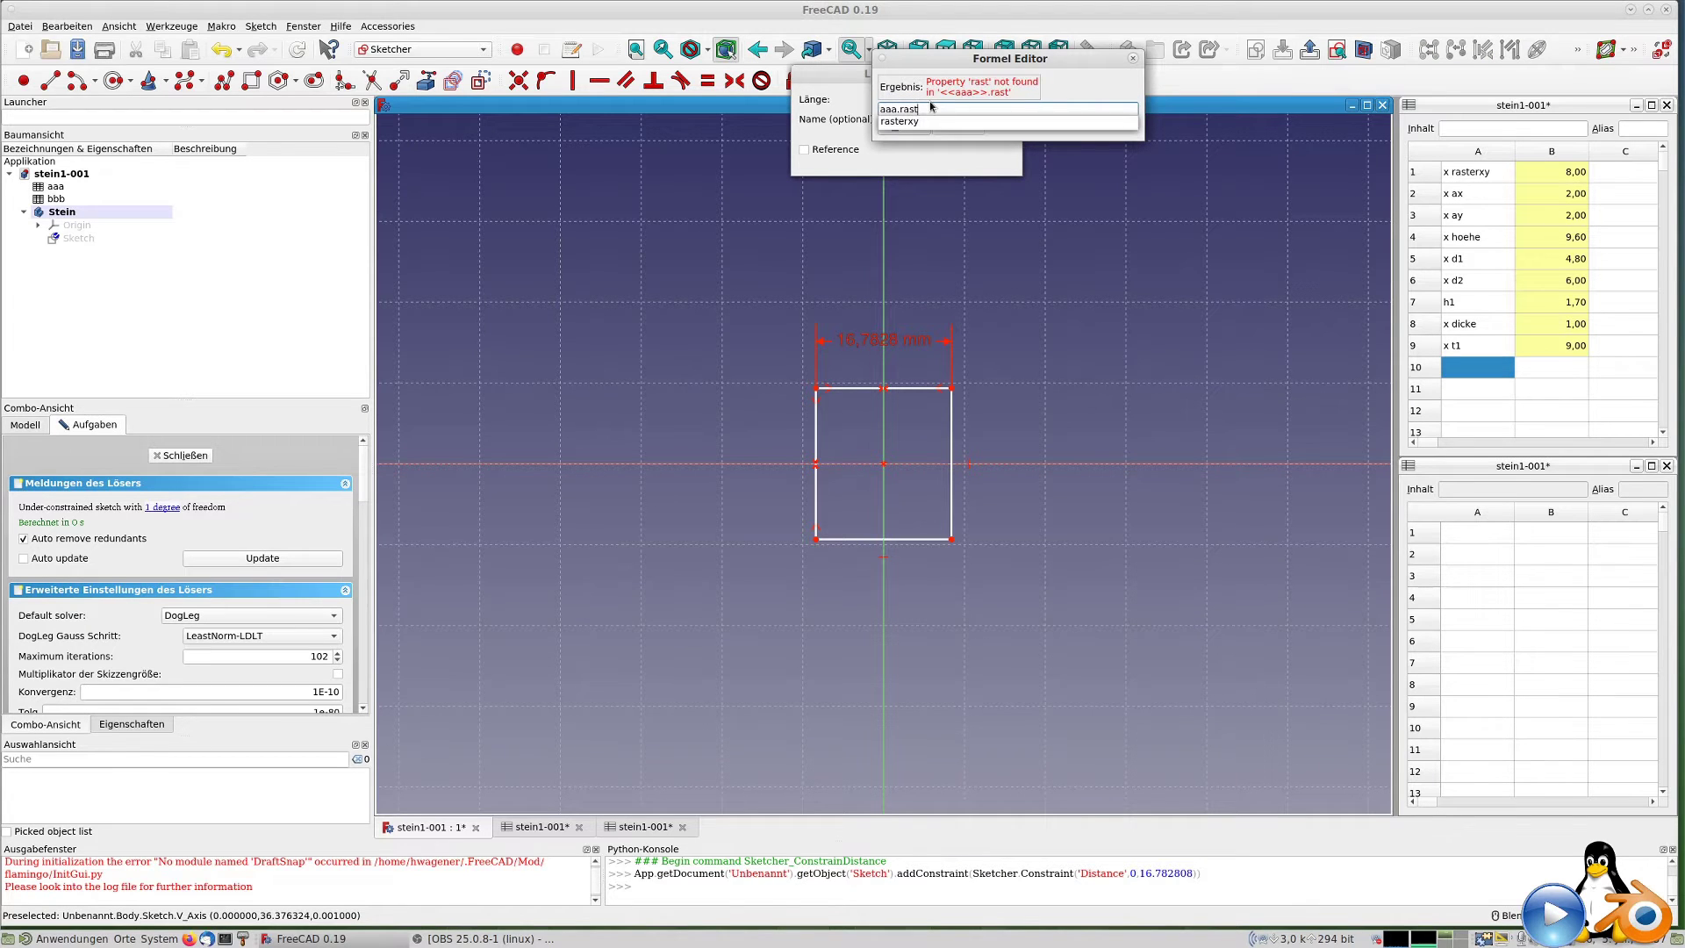
pyautogui.press('Down')
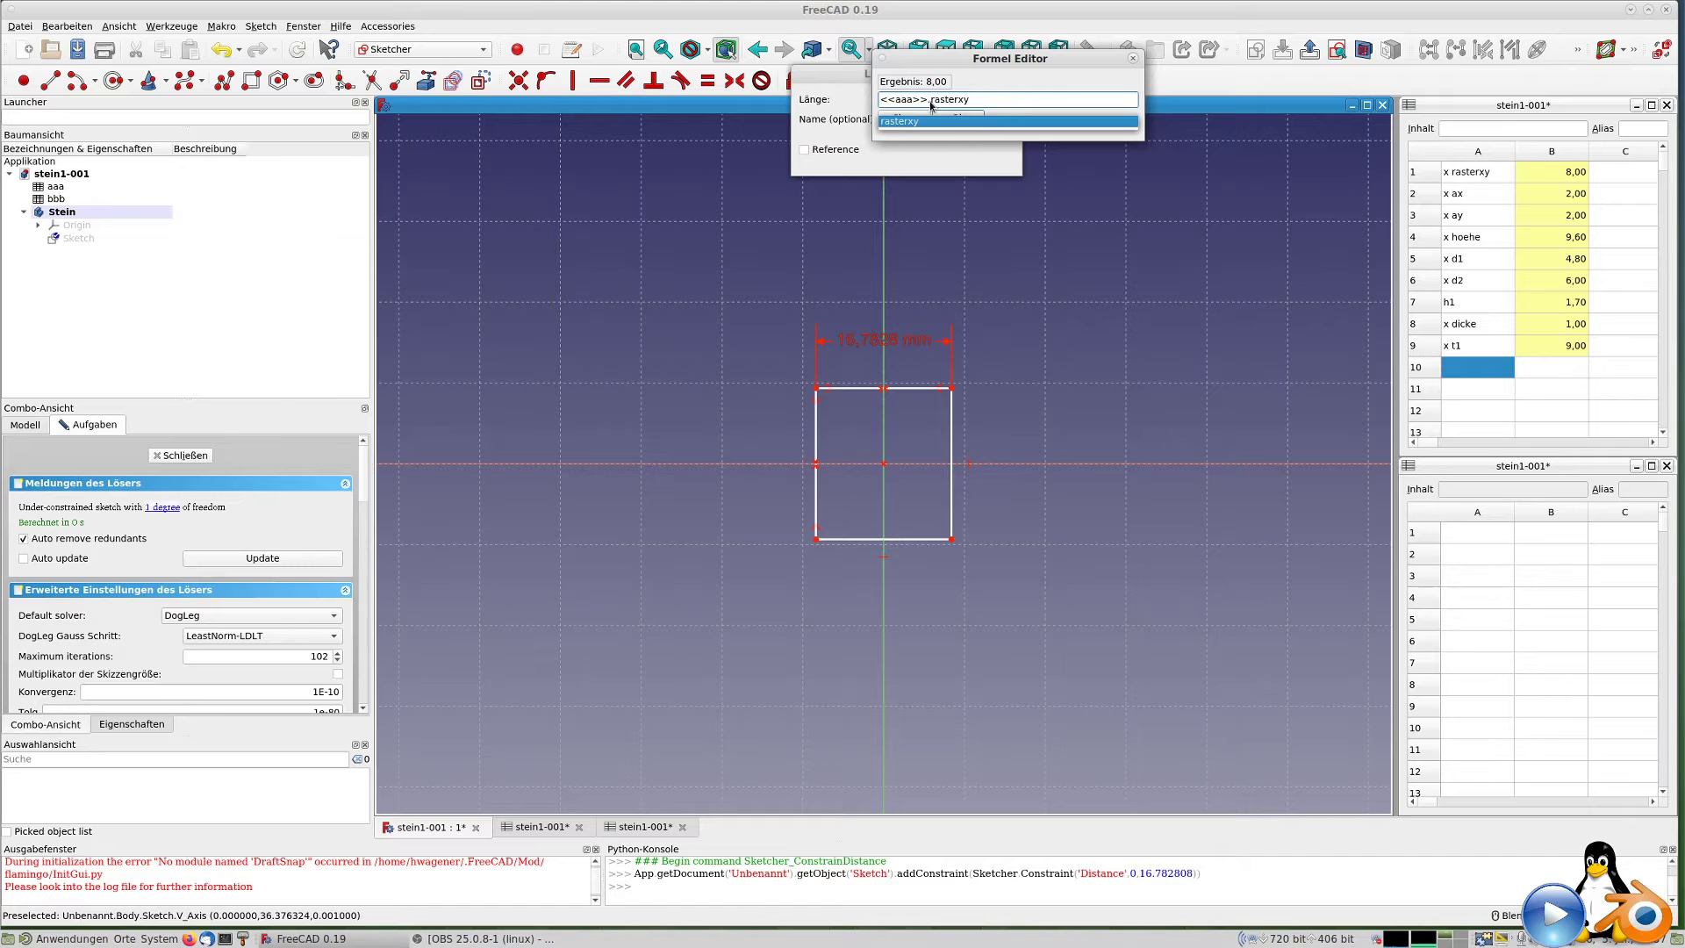
pyautogui.press('BackSpace')
pyautogui.press('BackSpace')
pyautogui.press('BackSpace')
pyautogui.write('a')
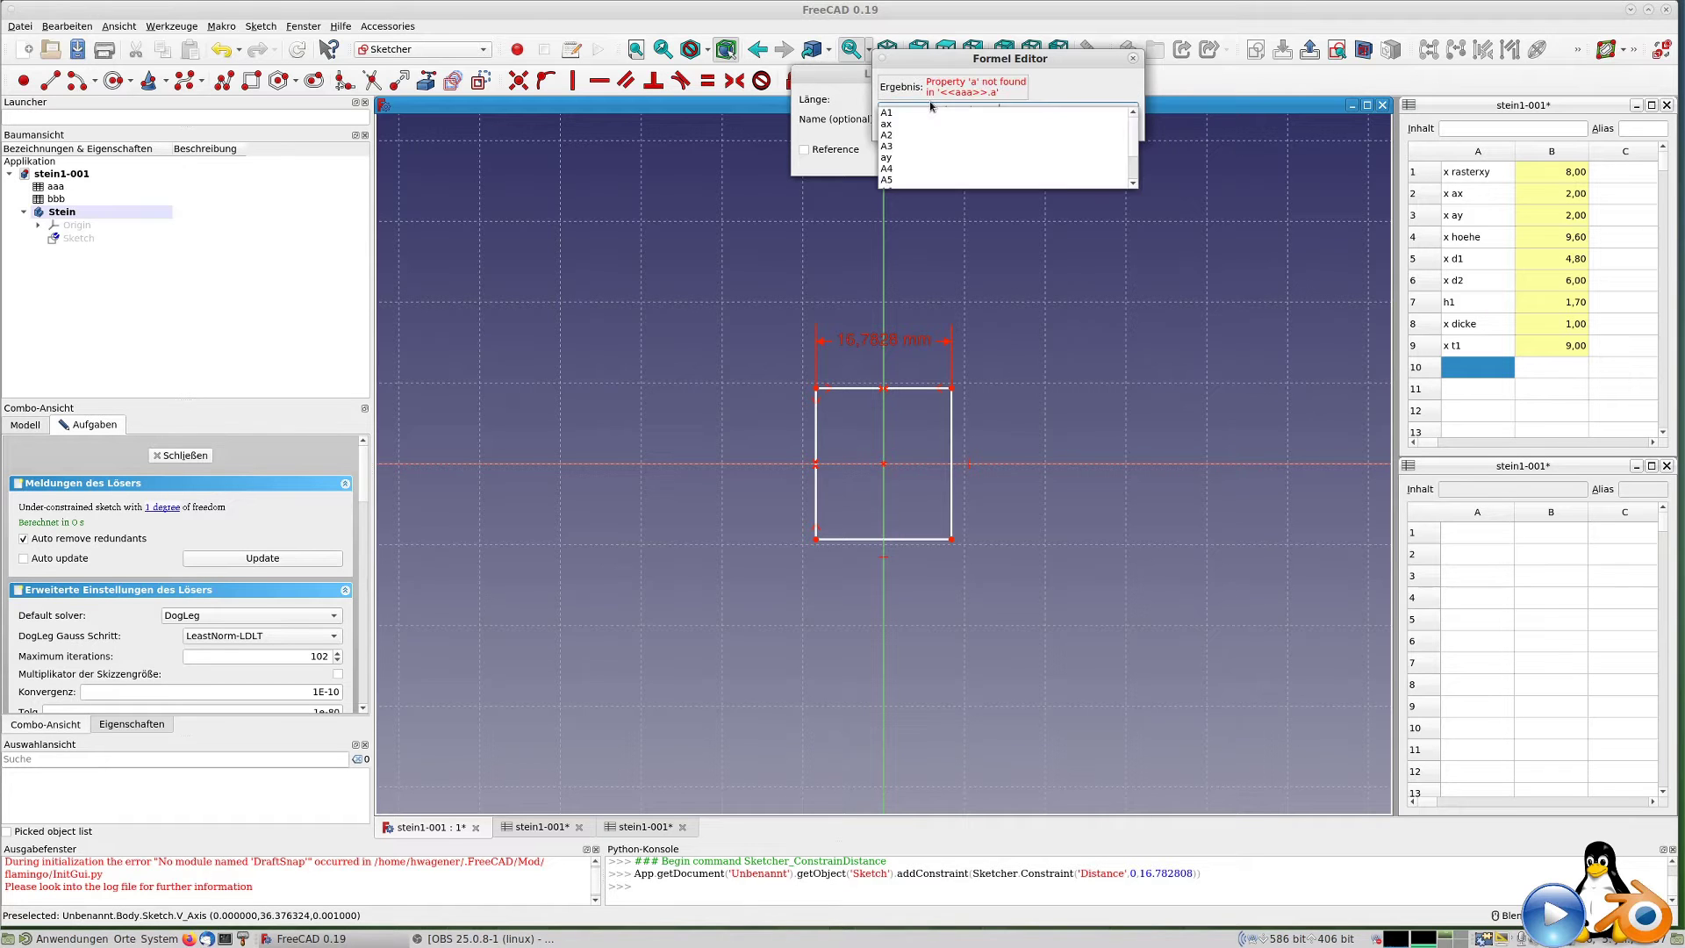
pyautogui.write('xy*aaa.ax')
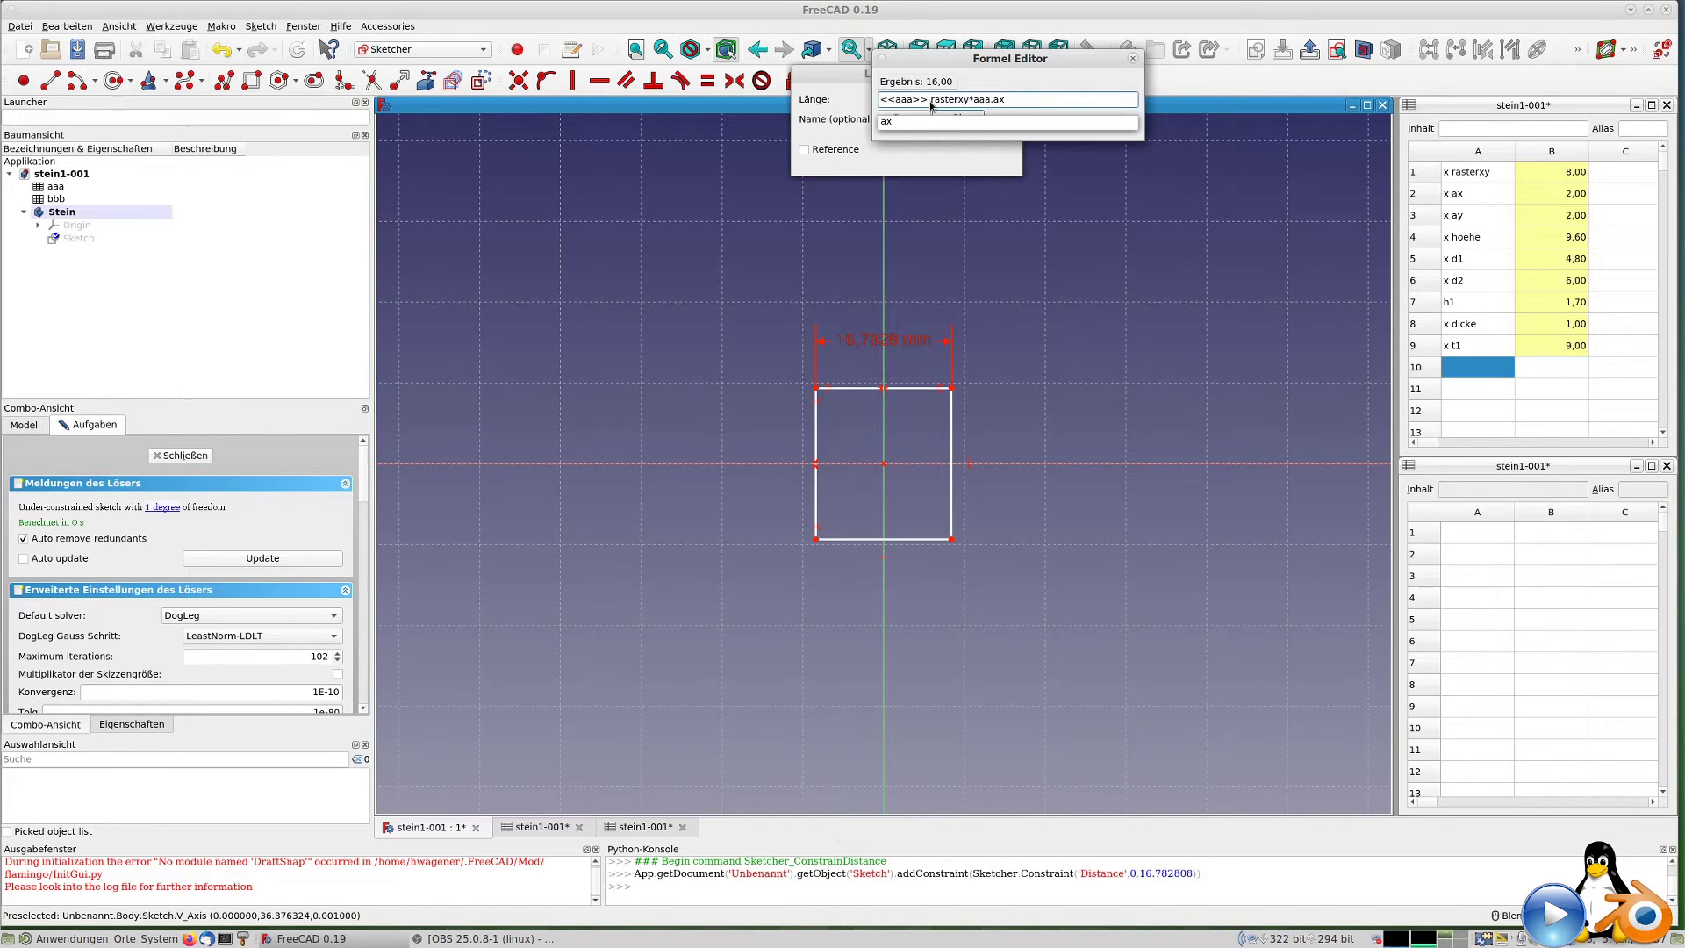
pyautogui.click(931, 101)
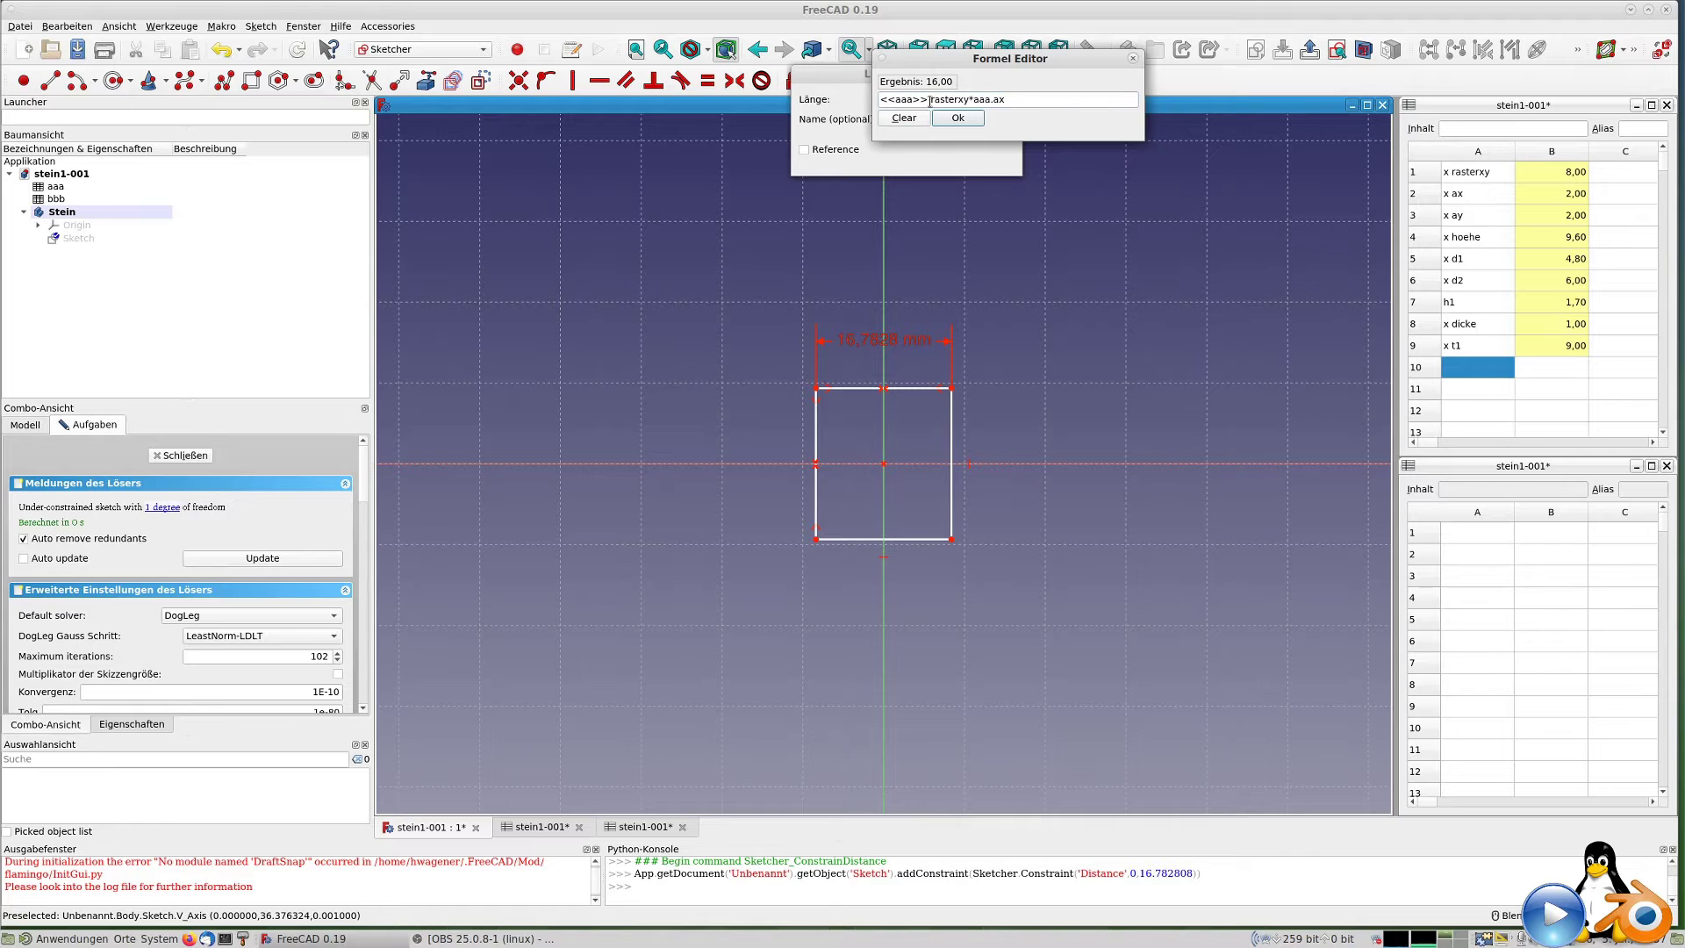
pyautogui.press('Return')
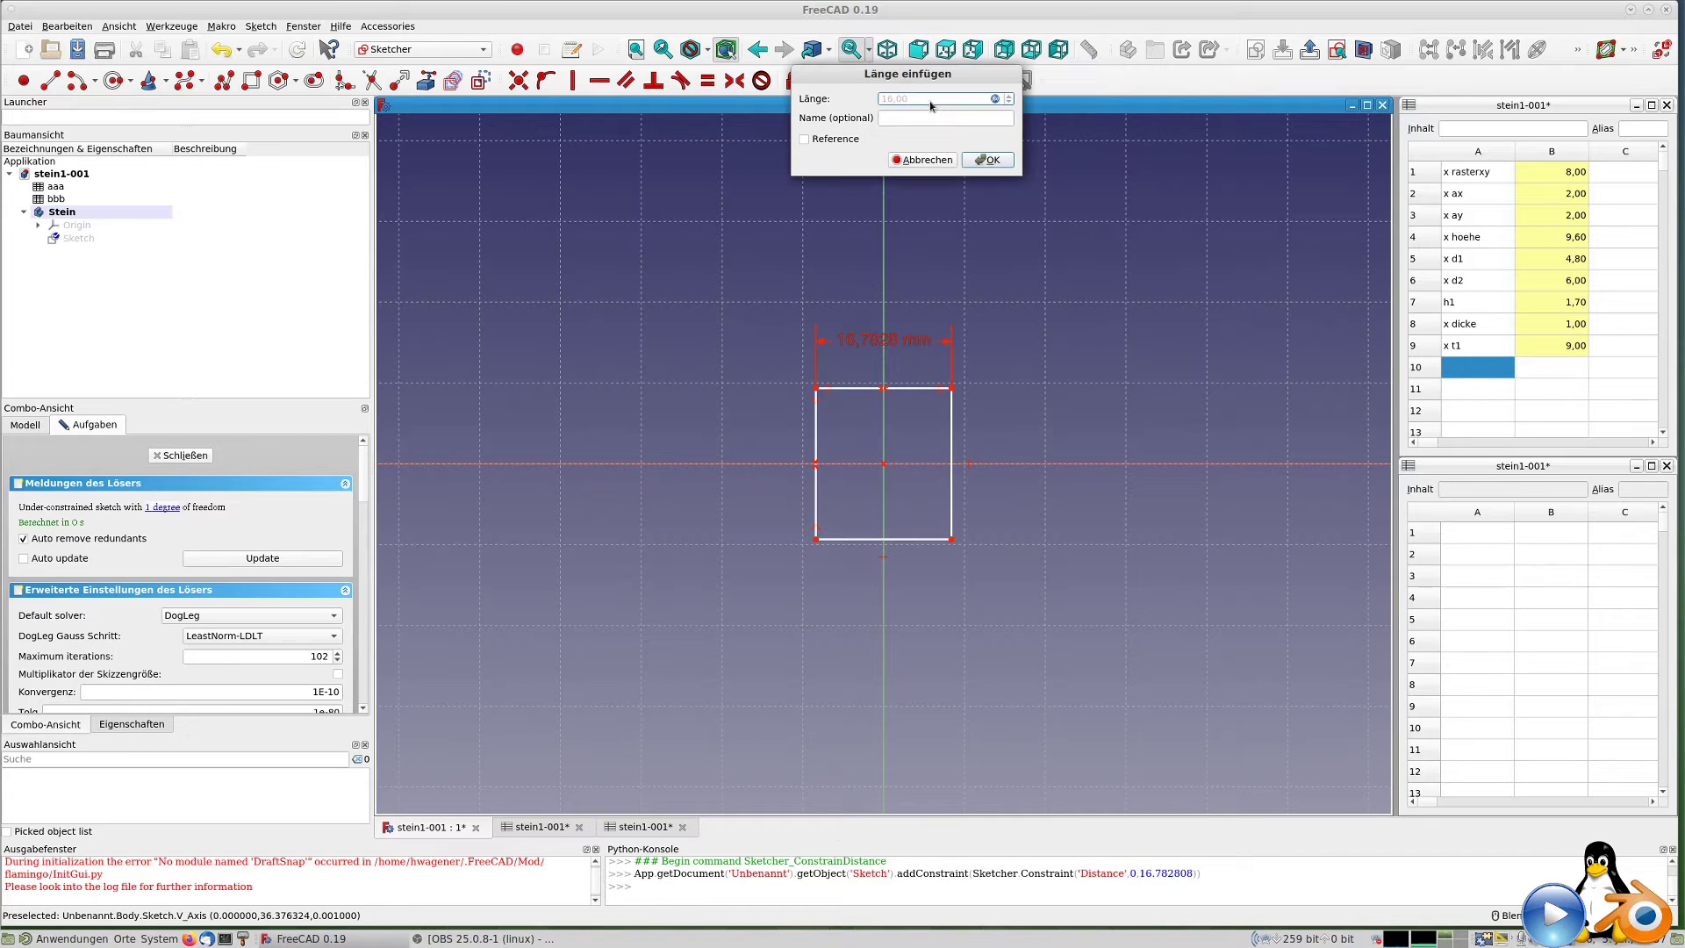
pyautogui.press('Tab')
pyautogui.press('Tab')
pyautogui.press('Tab')
pyautogui.press('Tab')
pyautogui.press('Return')
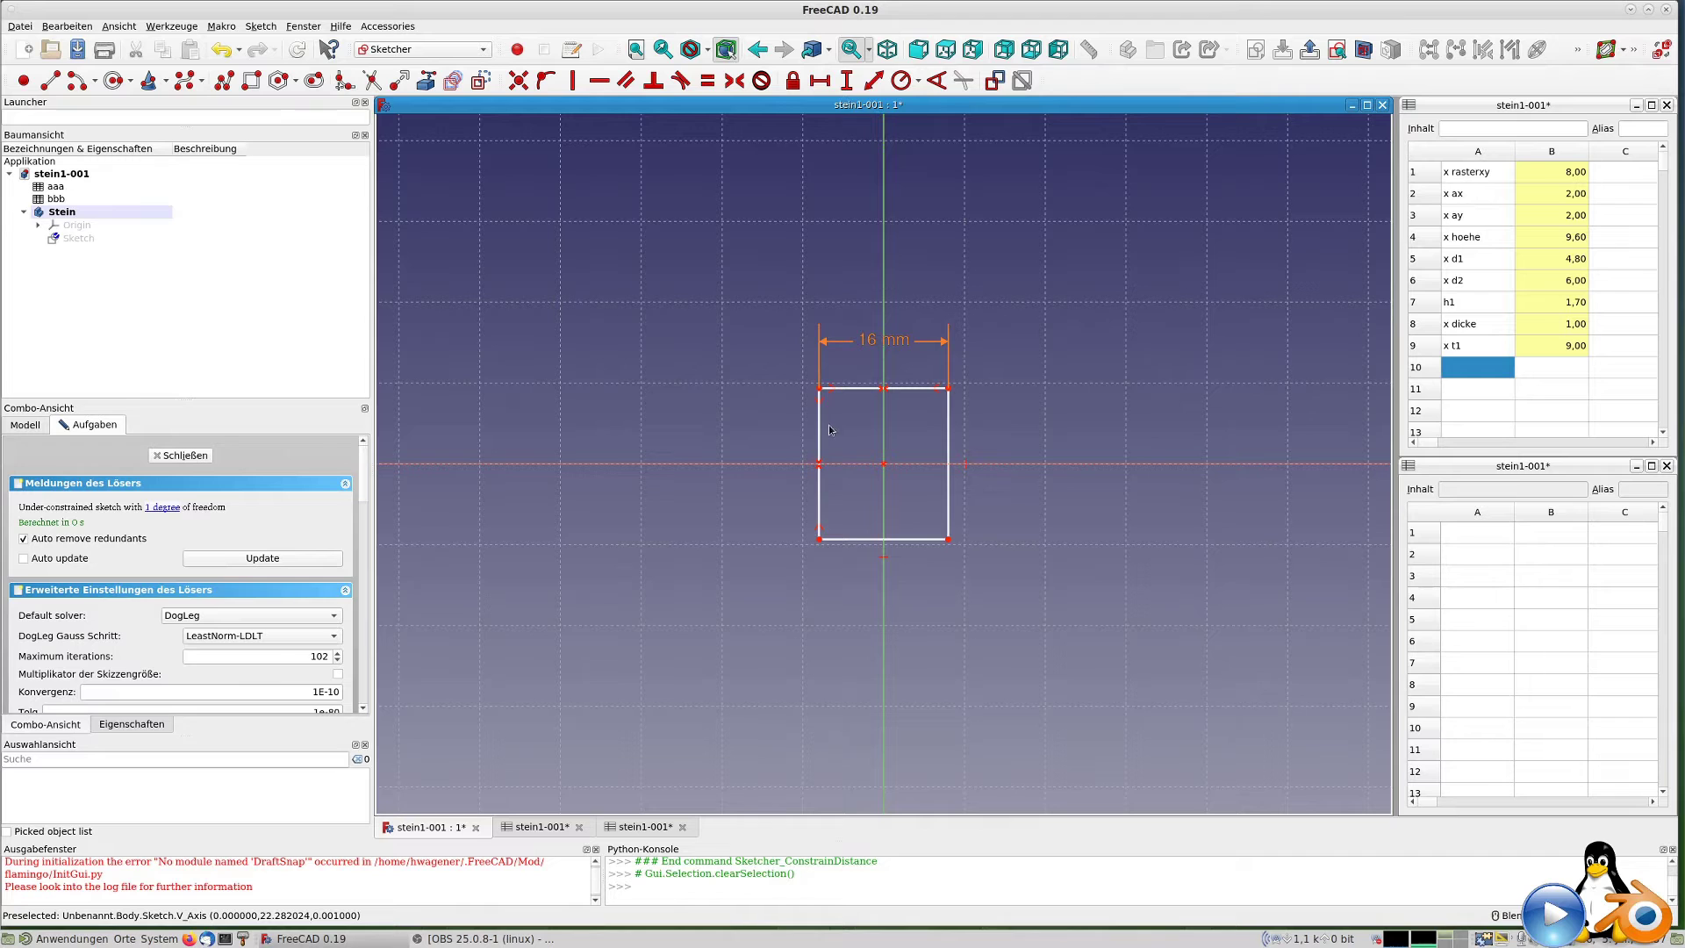
# Constrain the left edge to 16 mm with the formula aaa.rasterxy*aaa.ay.
pyautogui.click(818, 433)
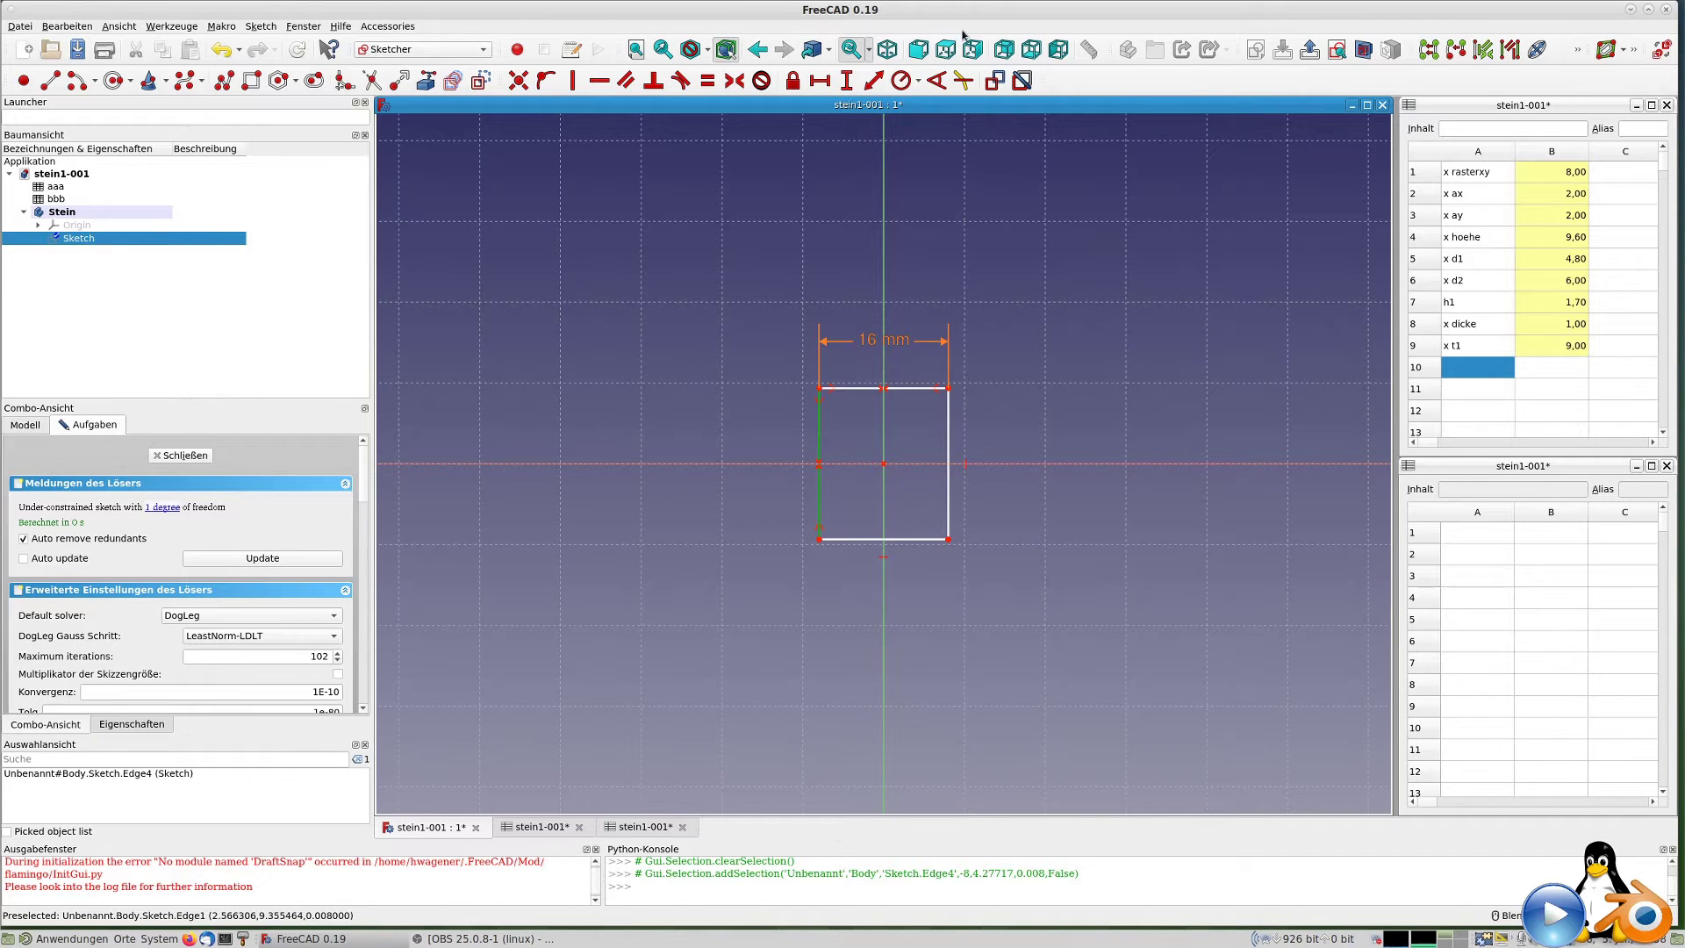
pyautogui.click(873, 80)
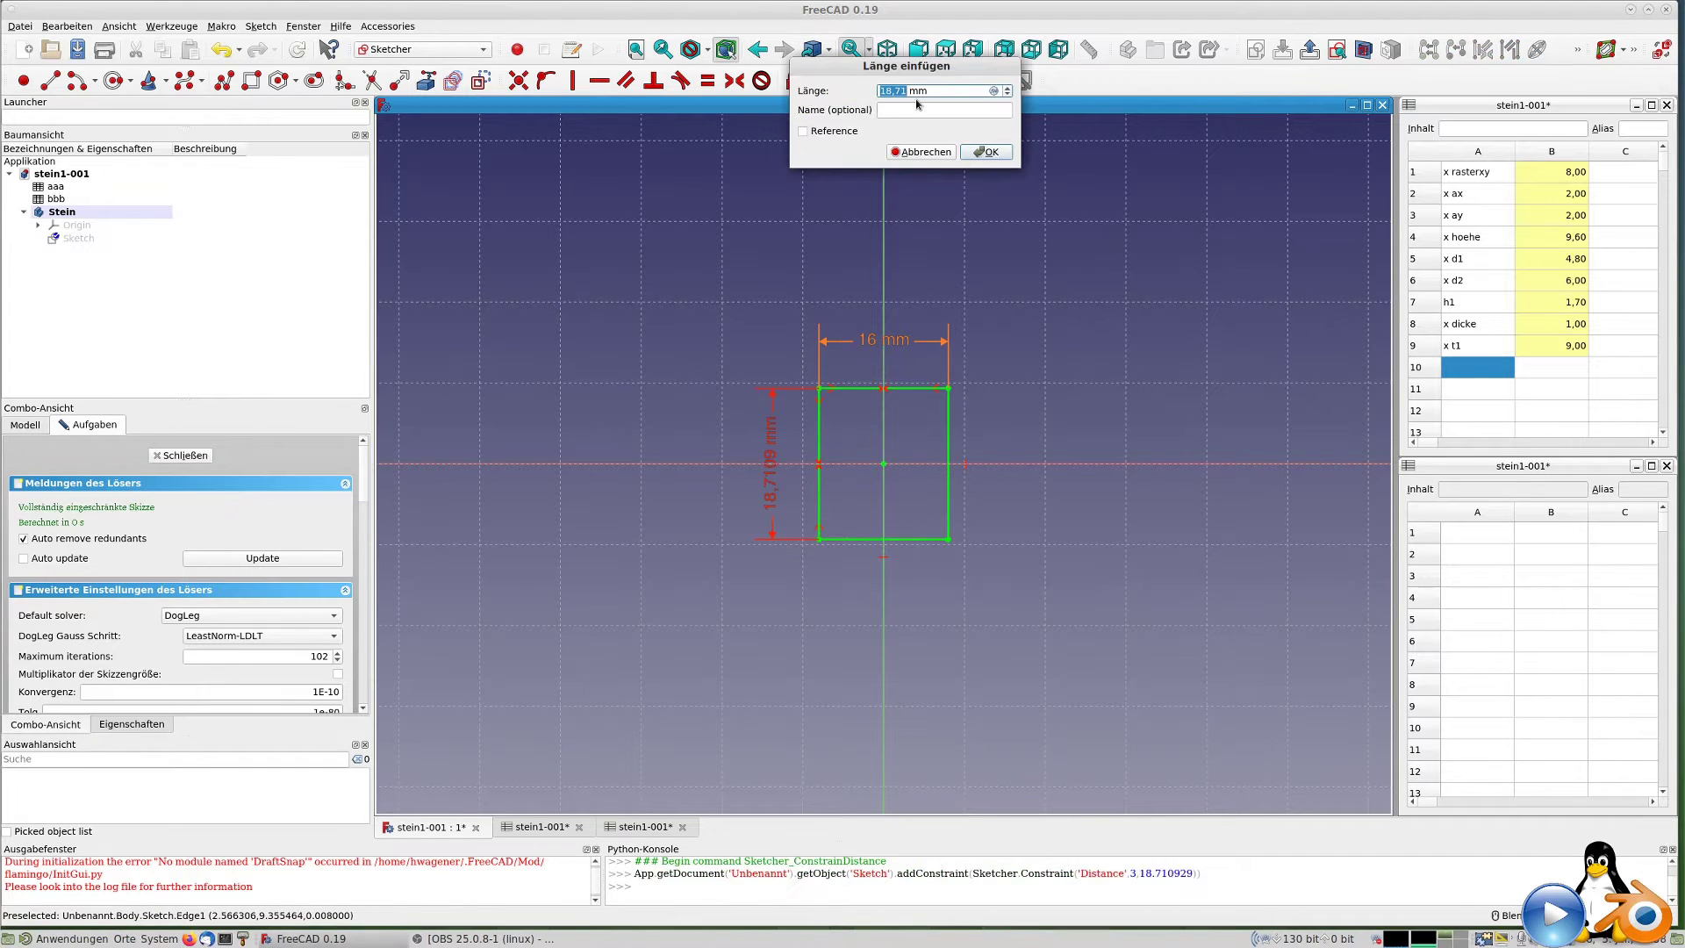
pyautogui.press('=')
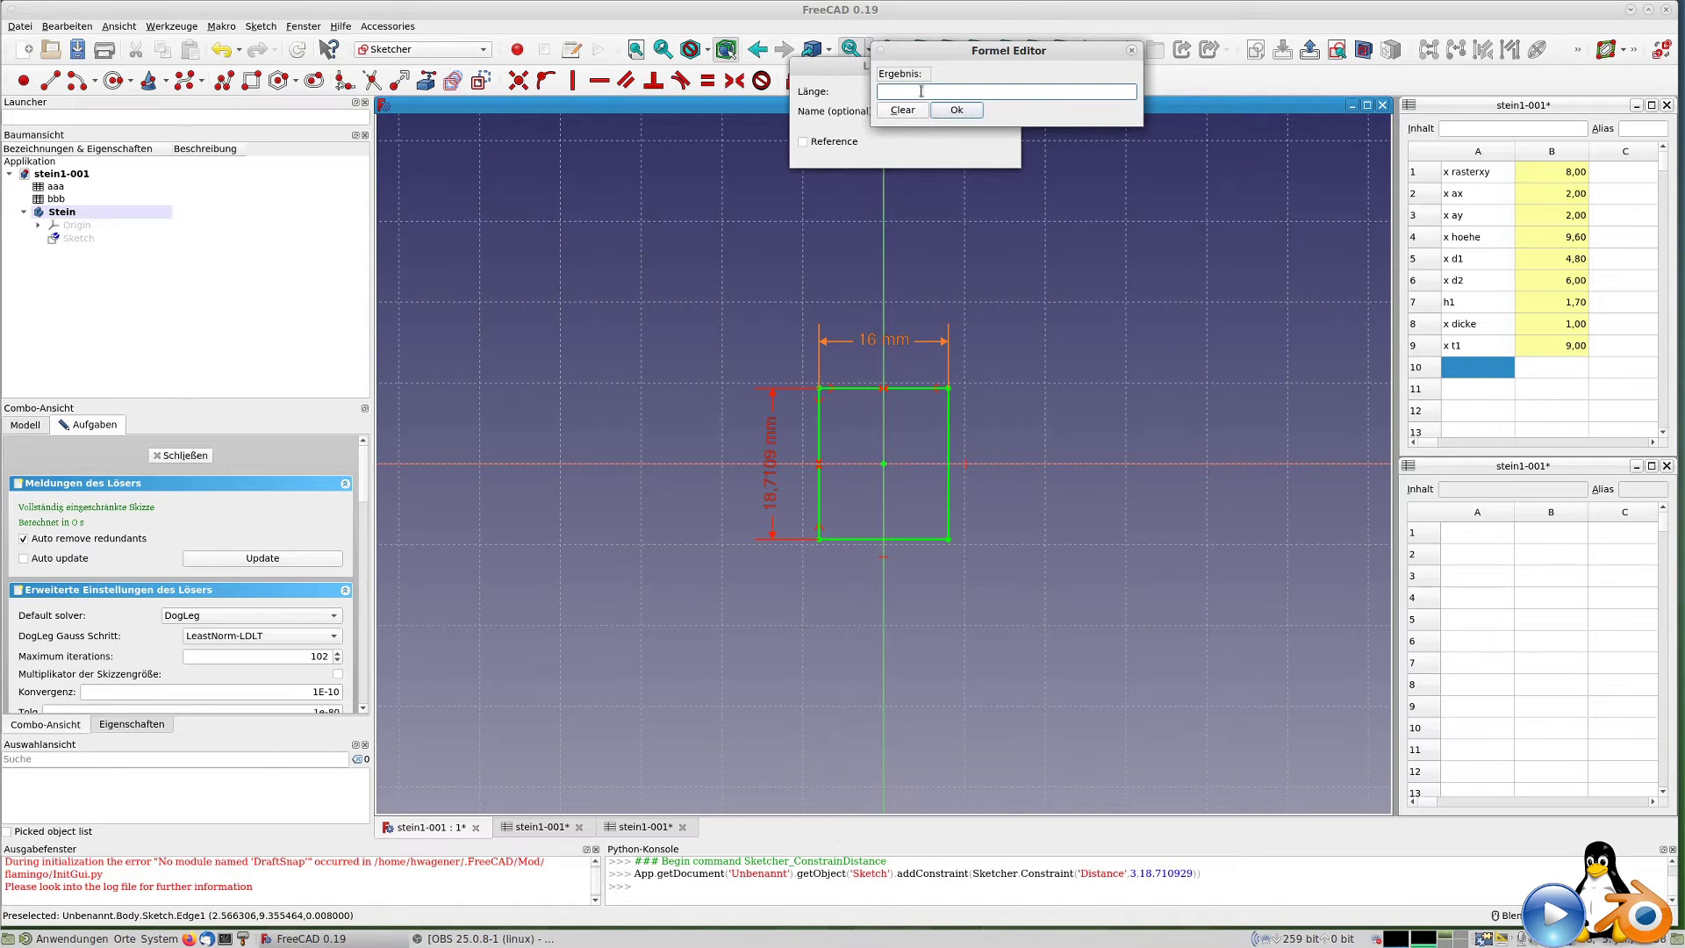
pyautogui.write('aaa.rasterx')
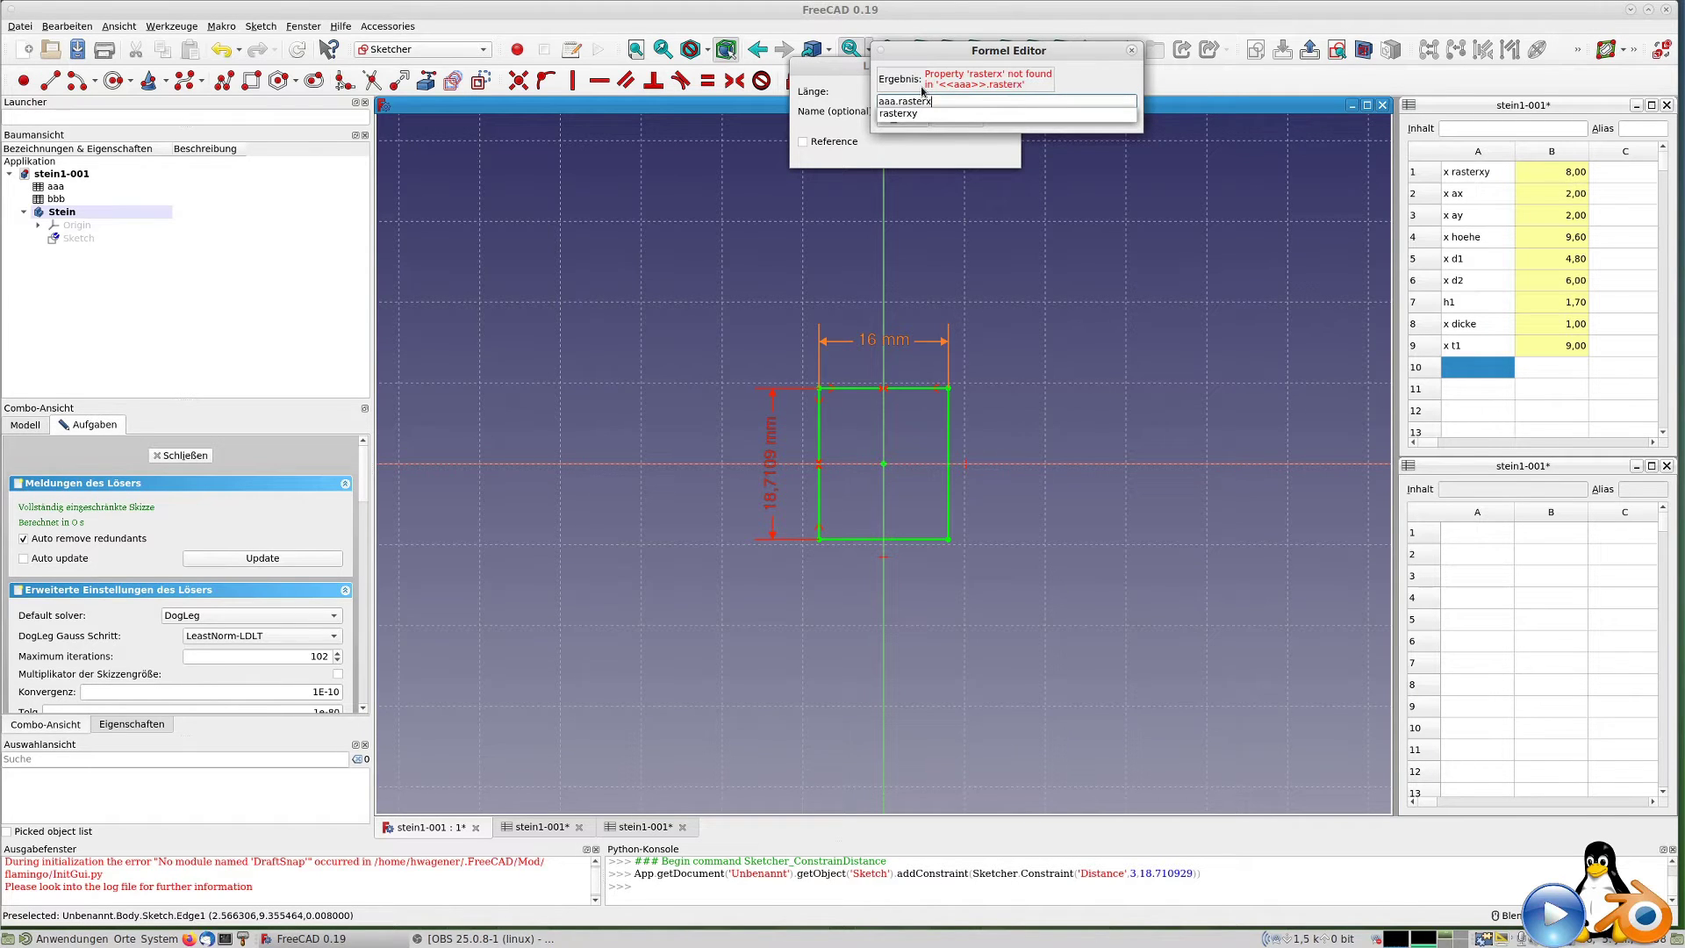
pyautogui.write('y*aaa.ay')
pyautogui.press('Escape')
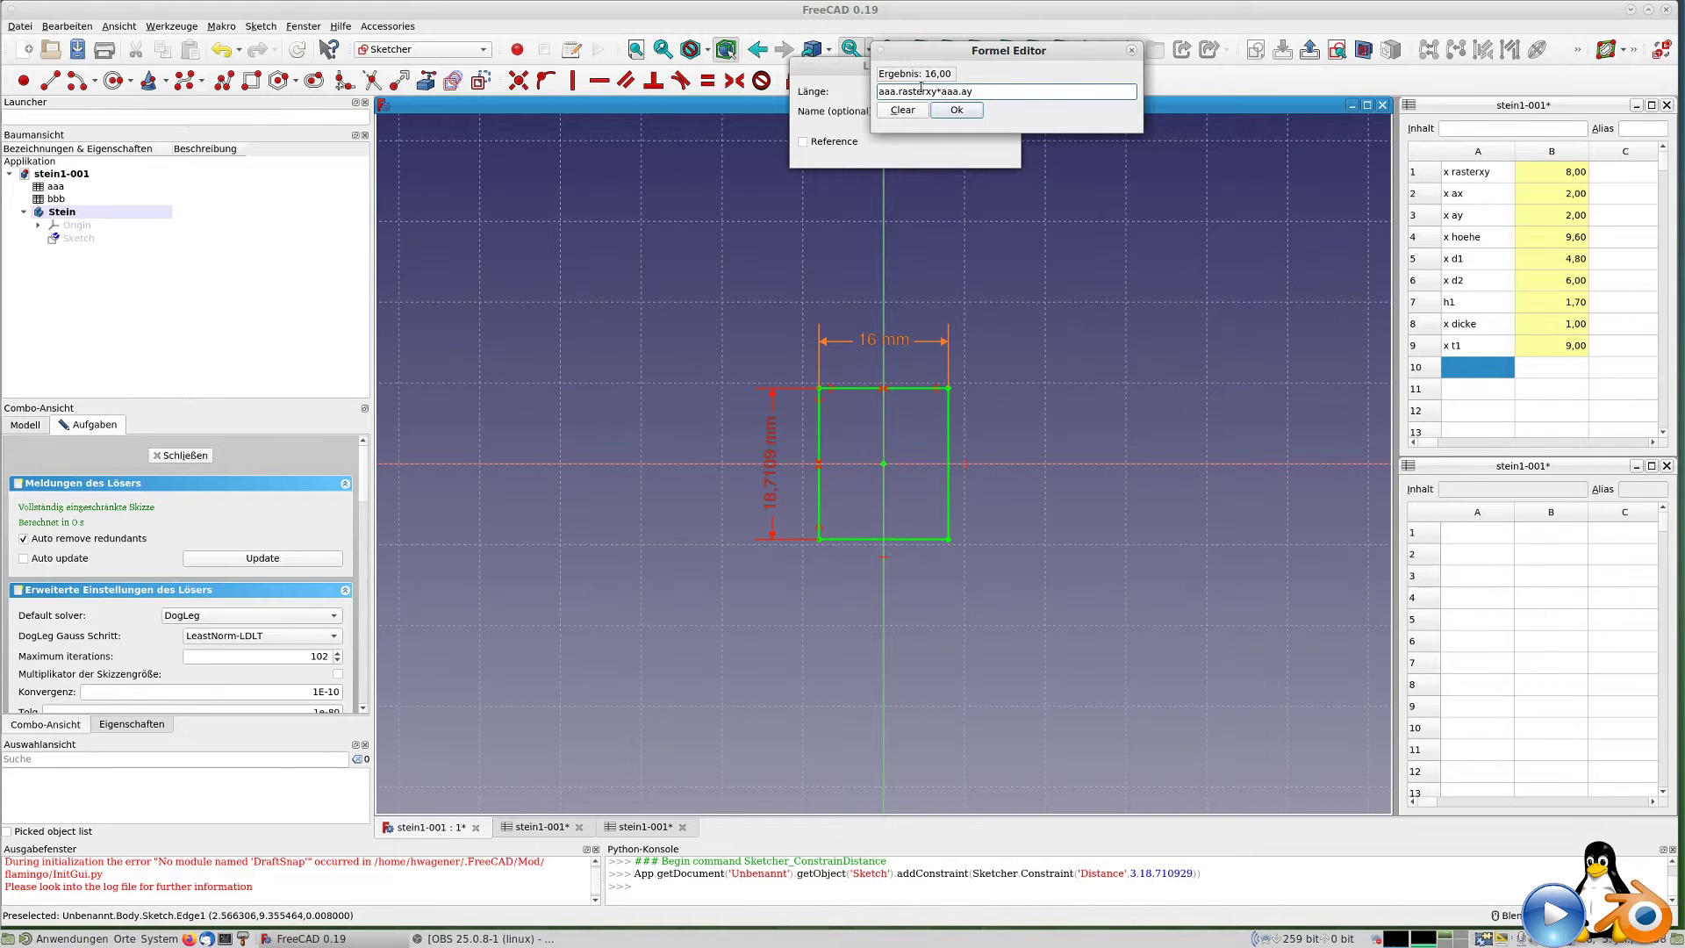
pyautogui.press('Return')
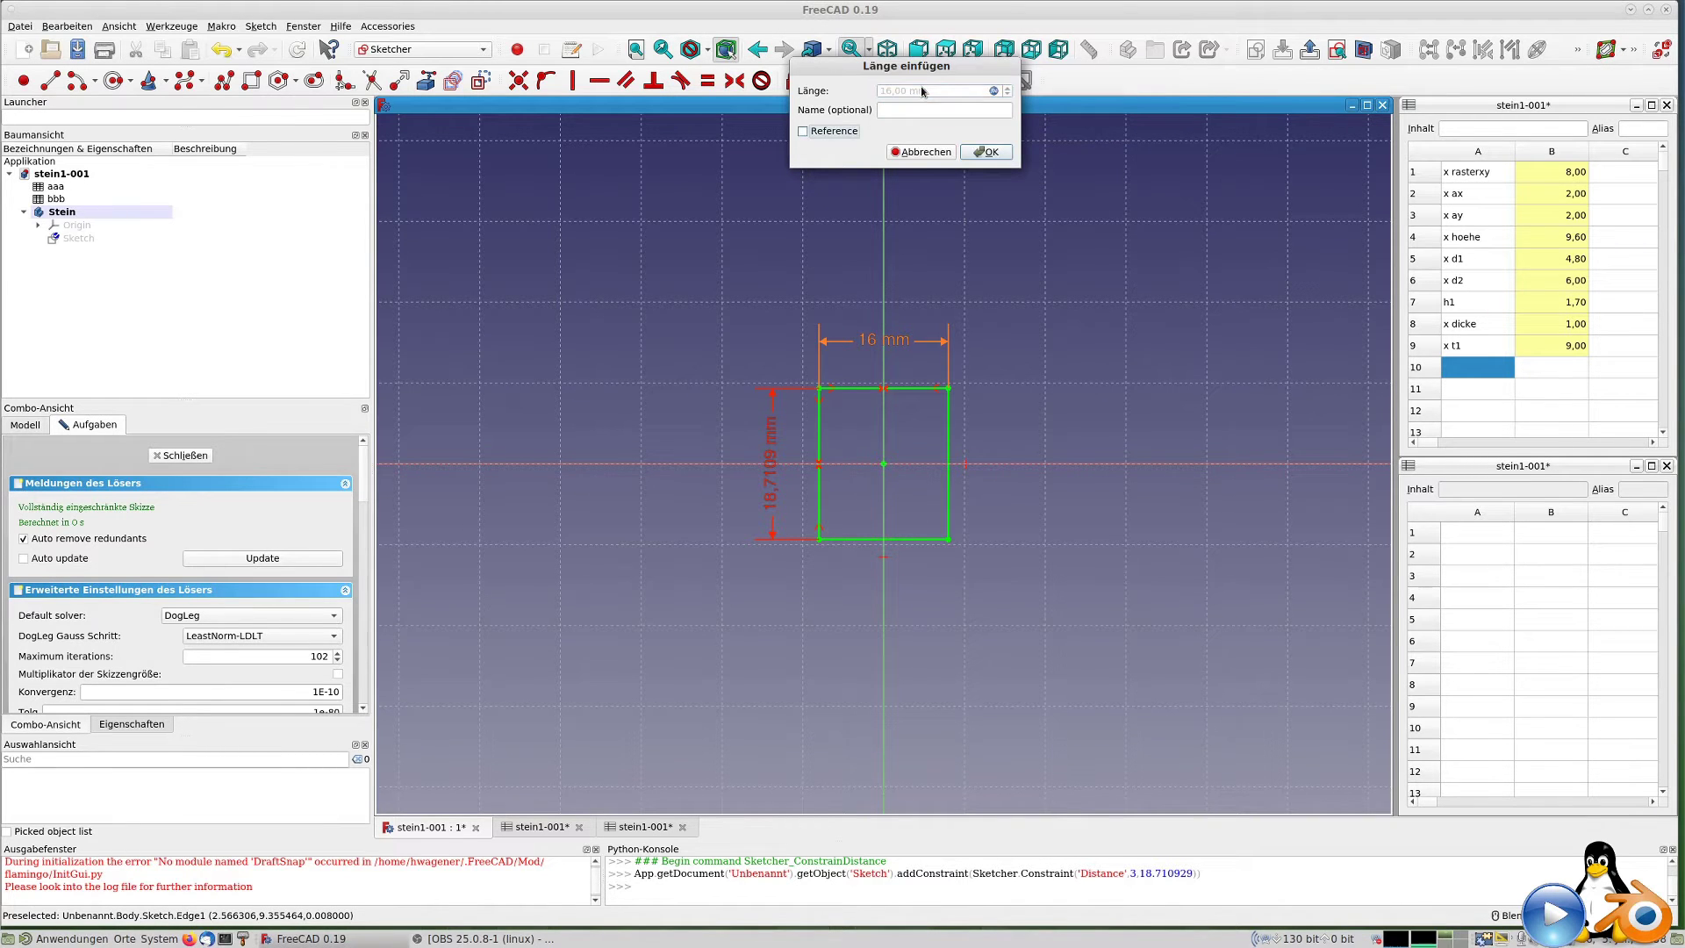
pyautogui.press('Return')
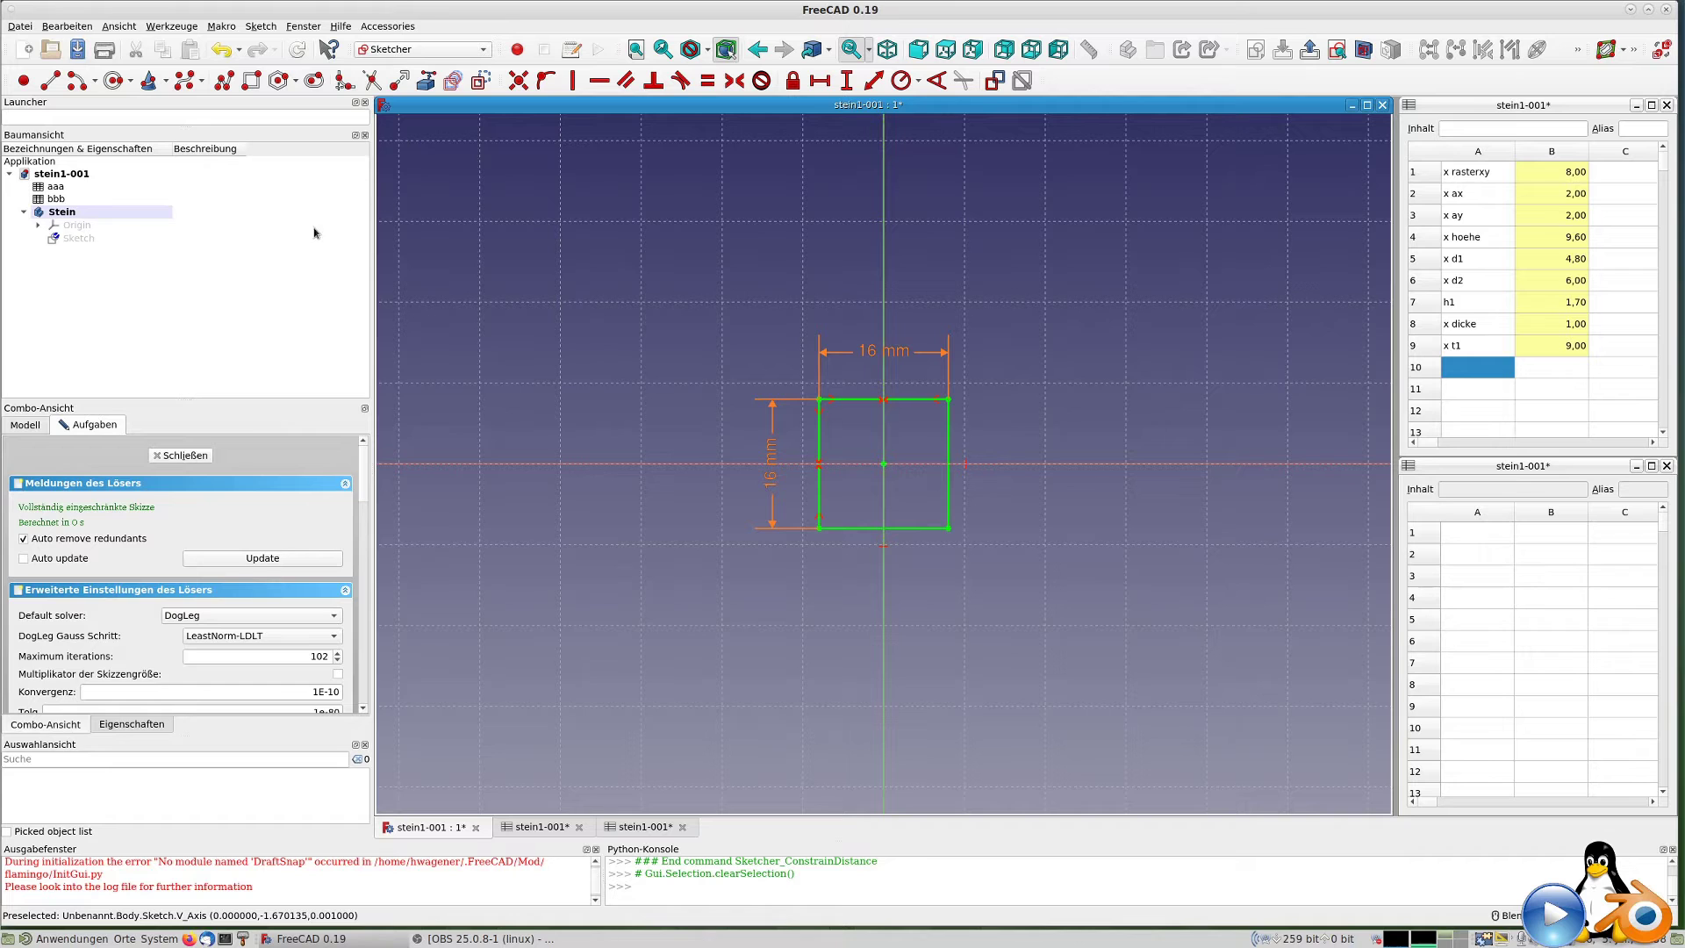
# Pad the square sketch to a length of aaa.hoehe (9,60 mm), then select the top face.
pyautogui.click(182, 455)
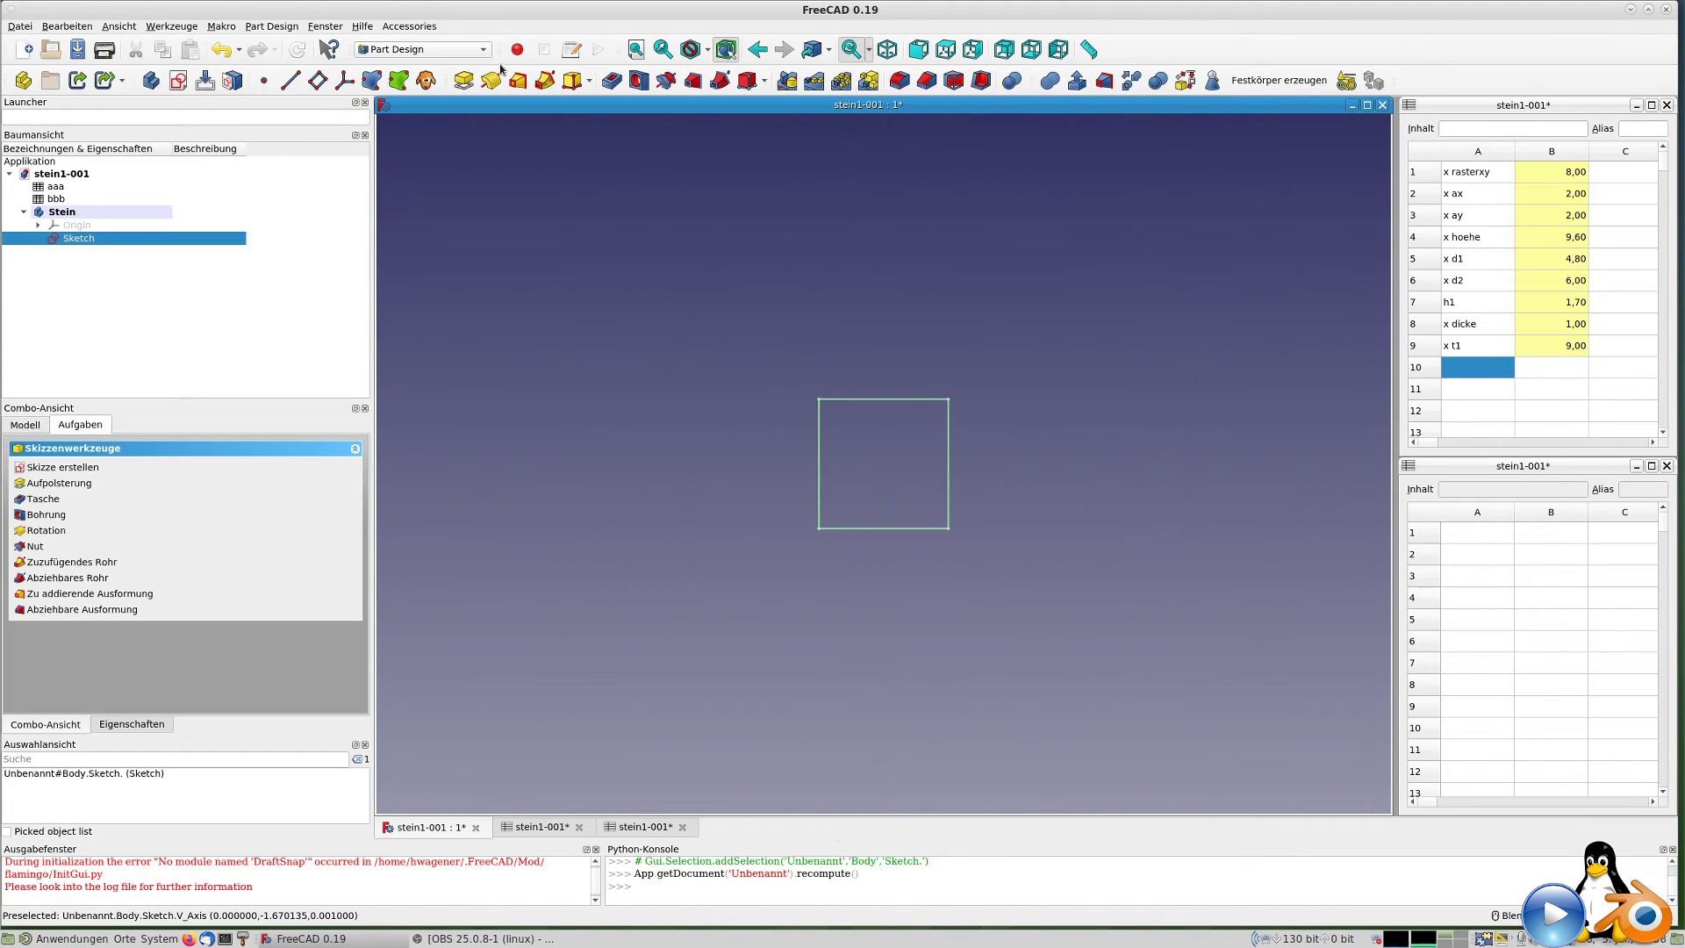
pyautogui.click(462, 80)
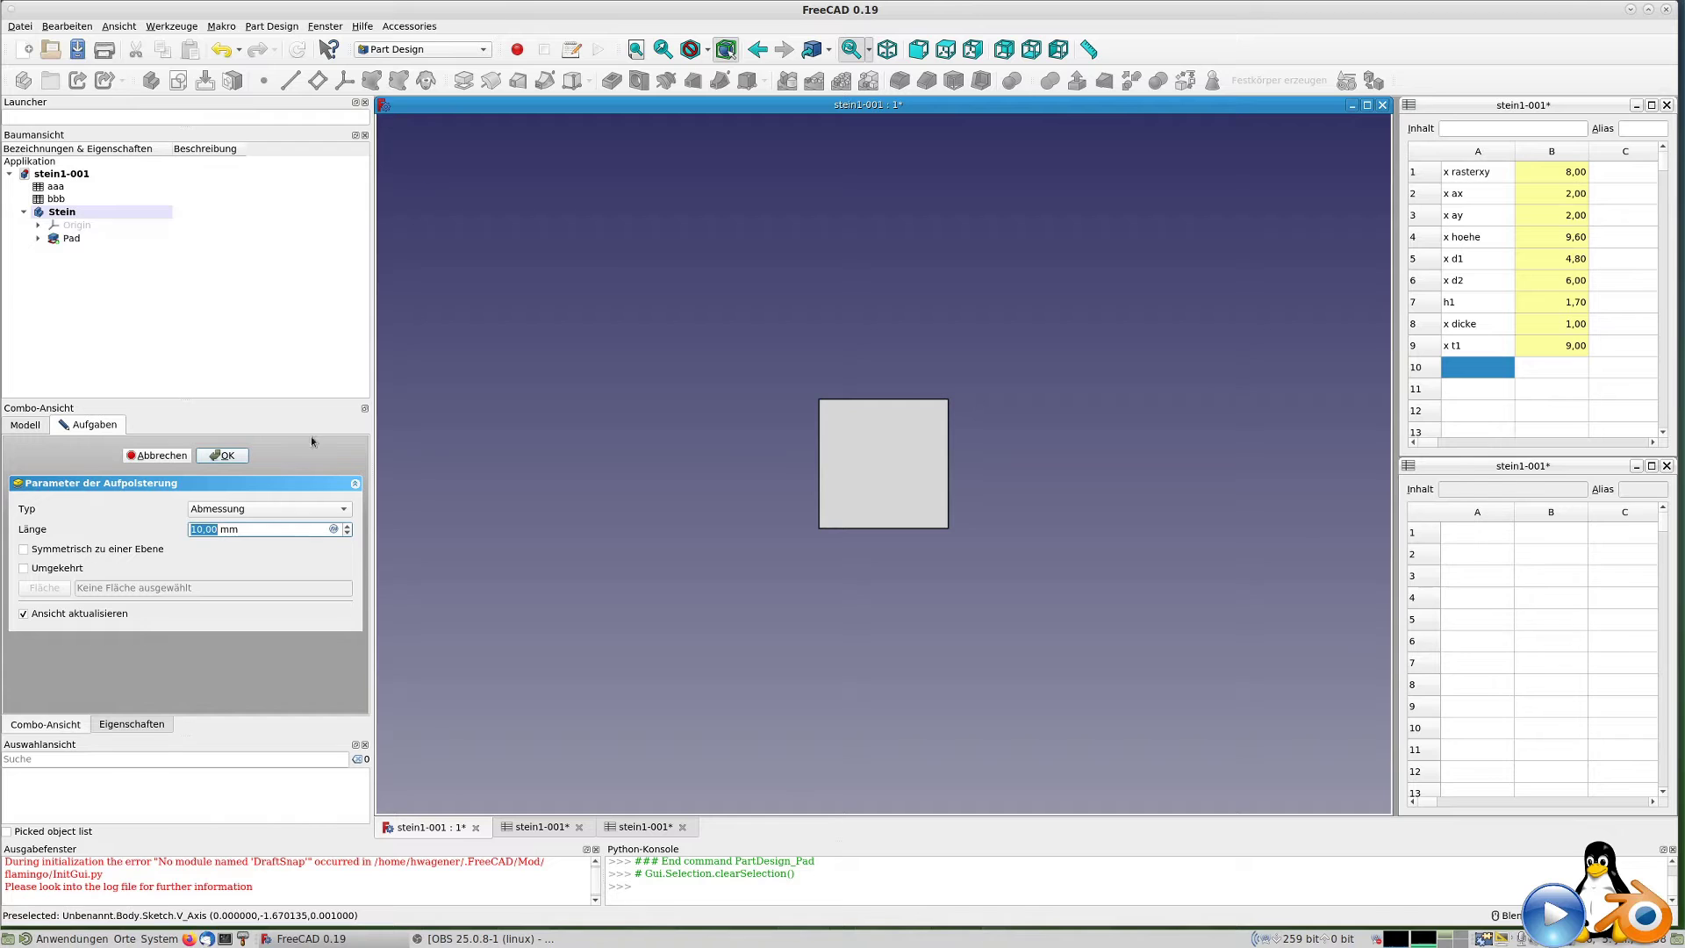
pyautogui.click(333, 530)
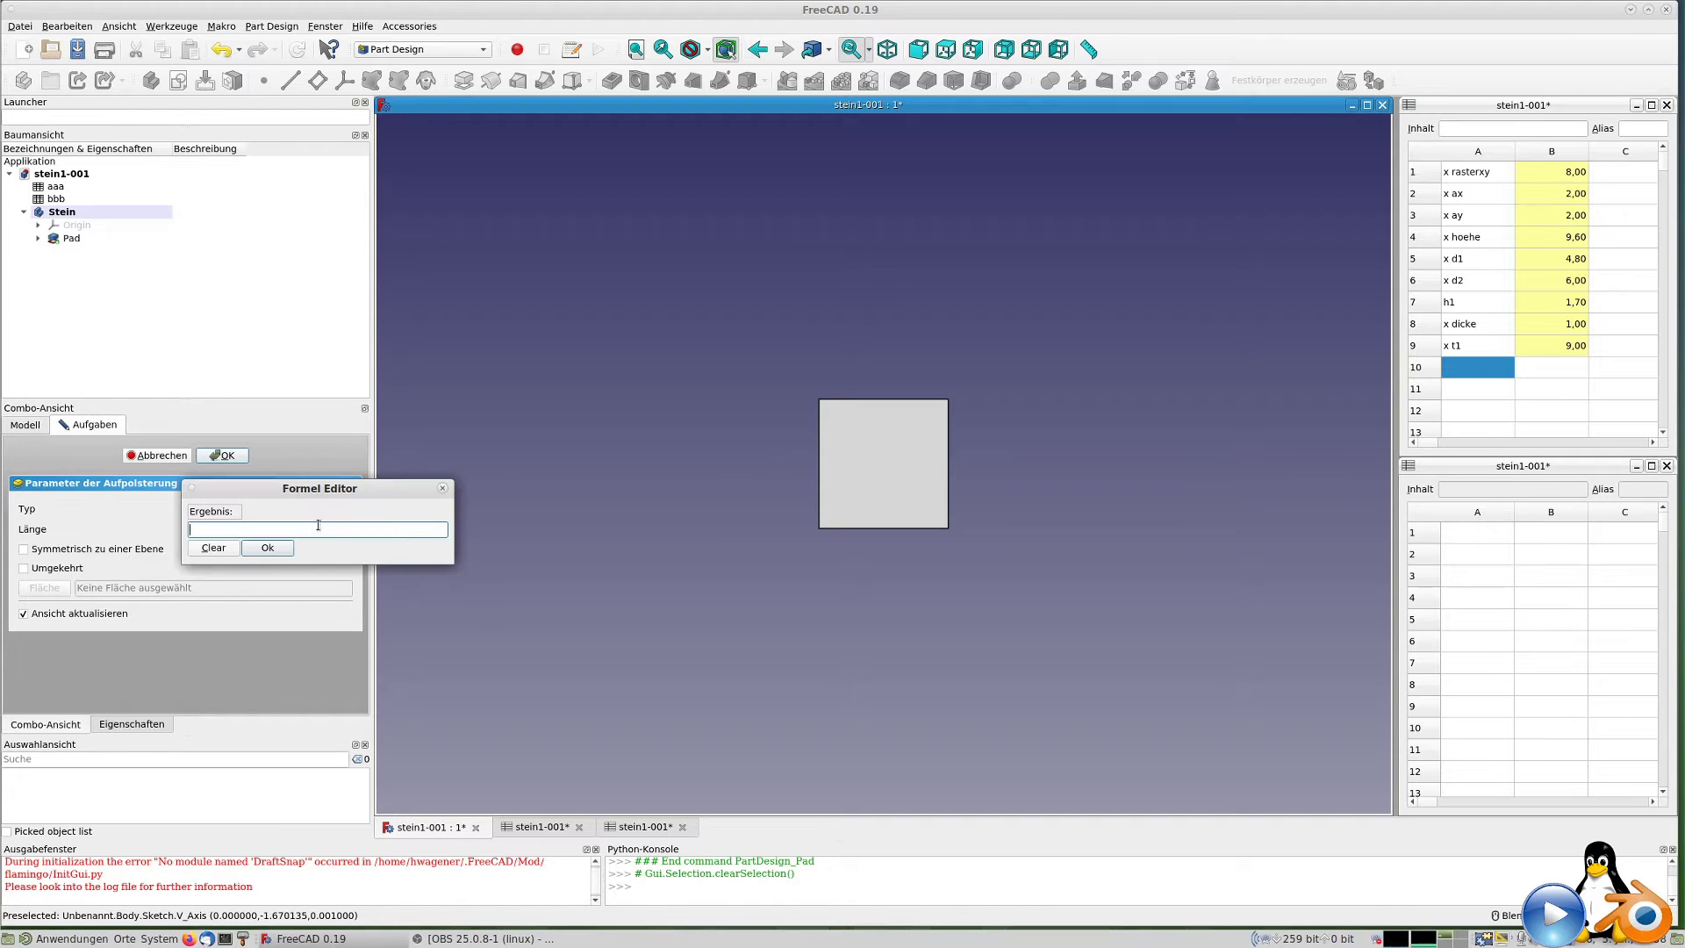
pyautogui.write('aaa')
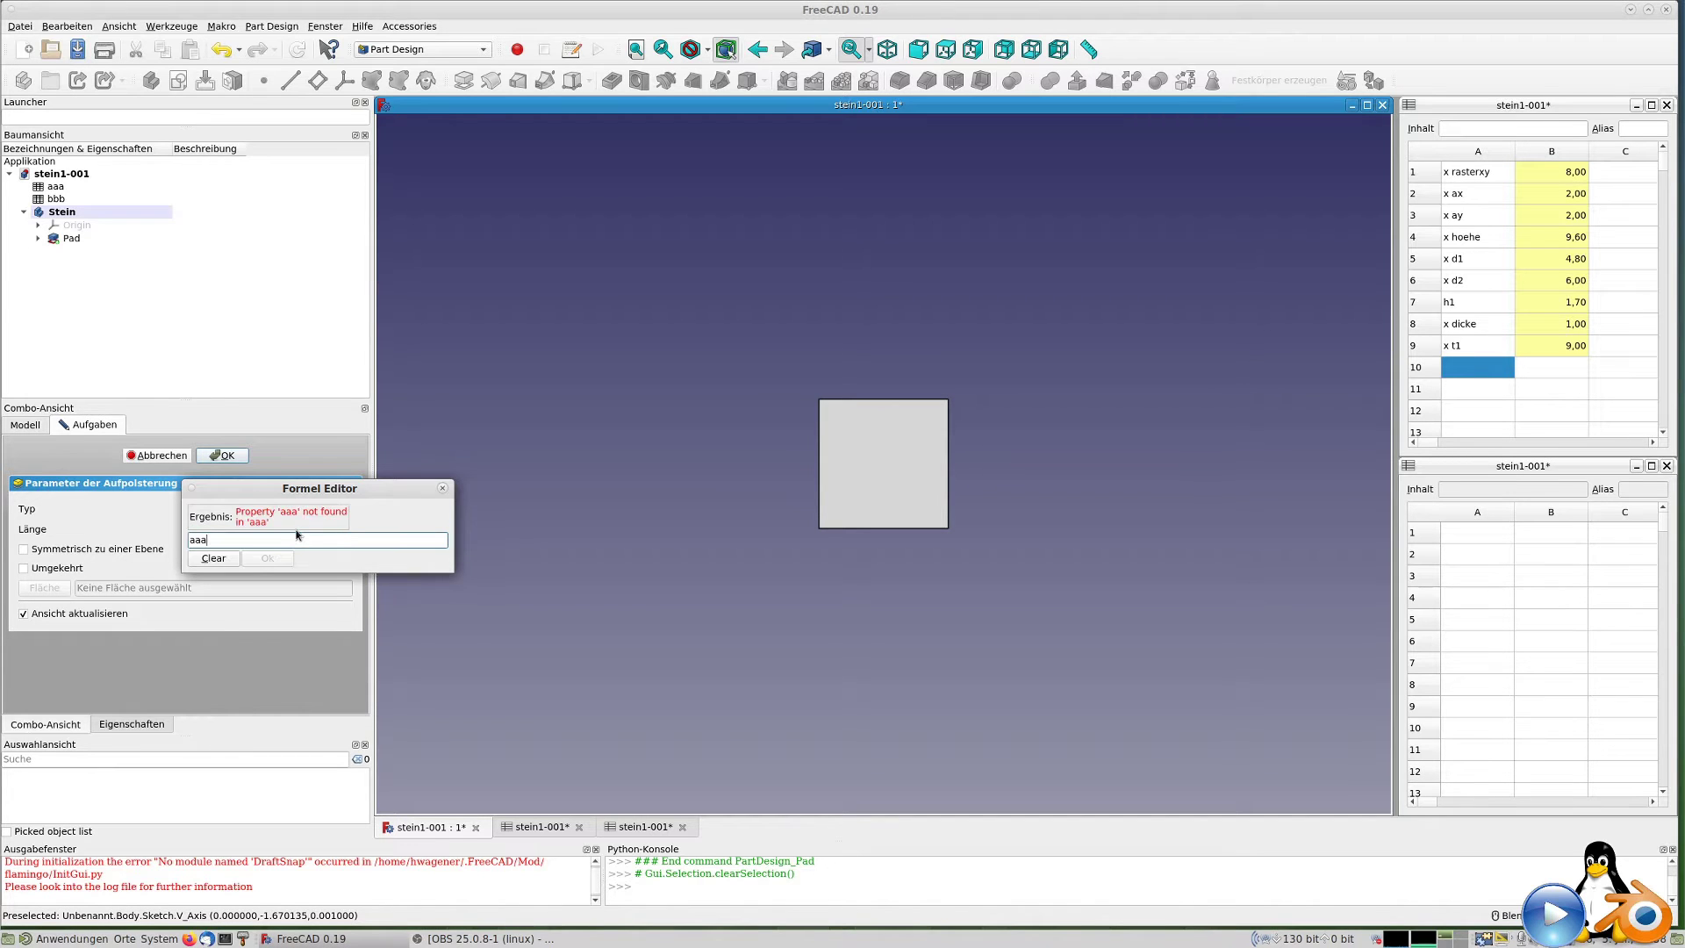
pyautogui.write('.hoehe')
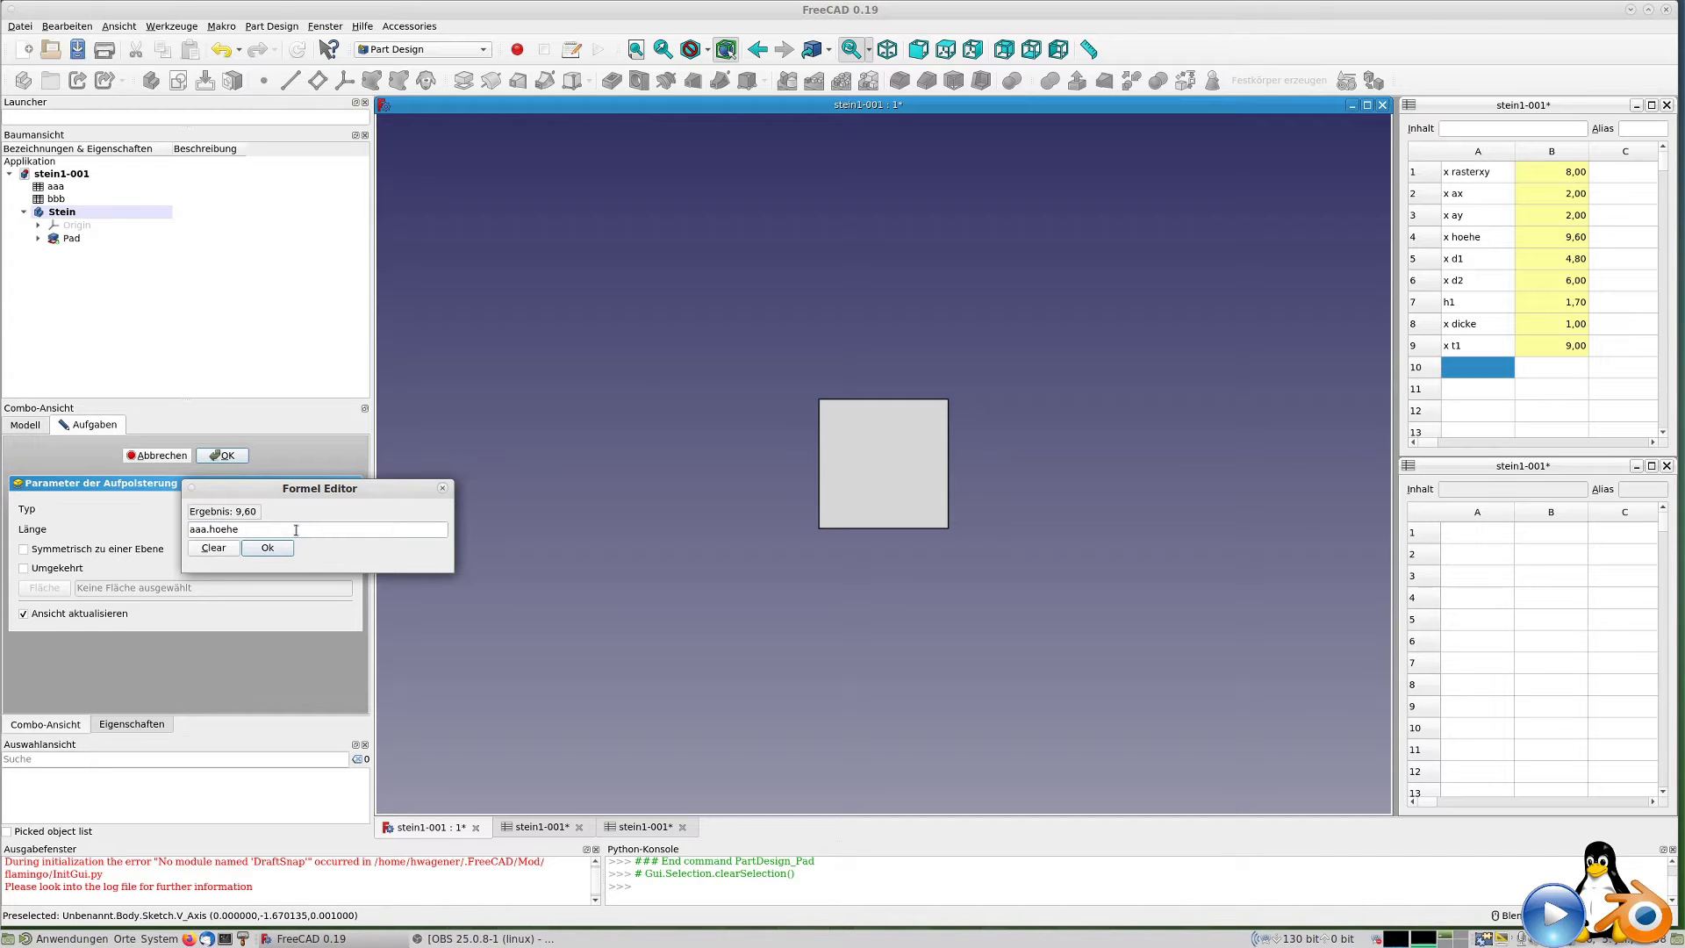
pyautogui.press('Return')
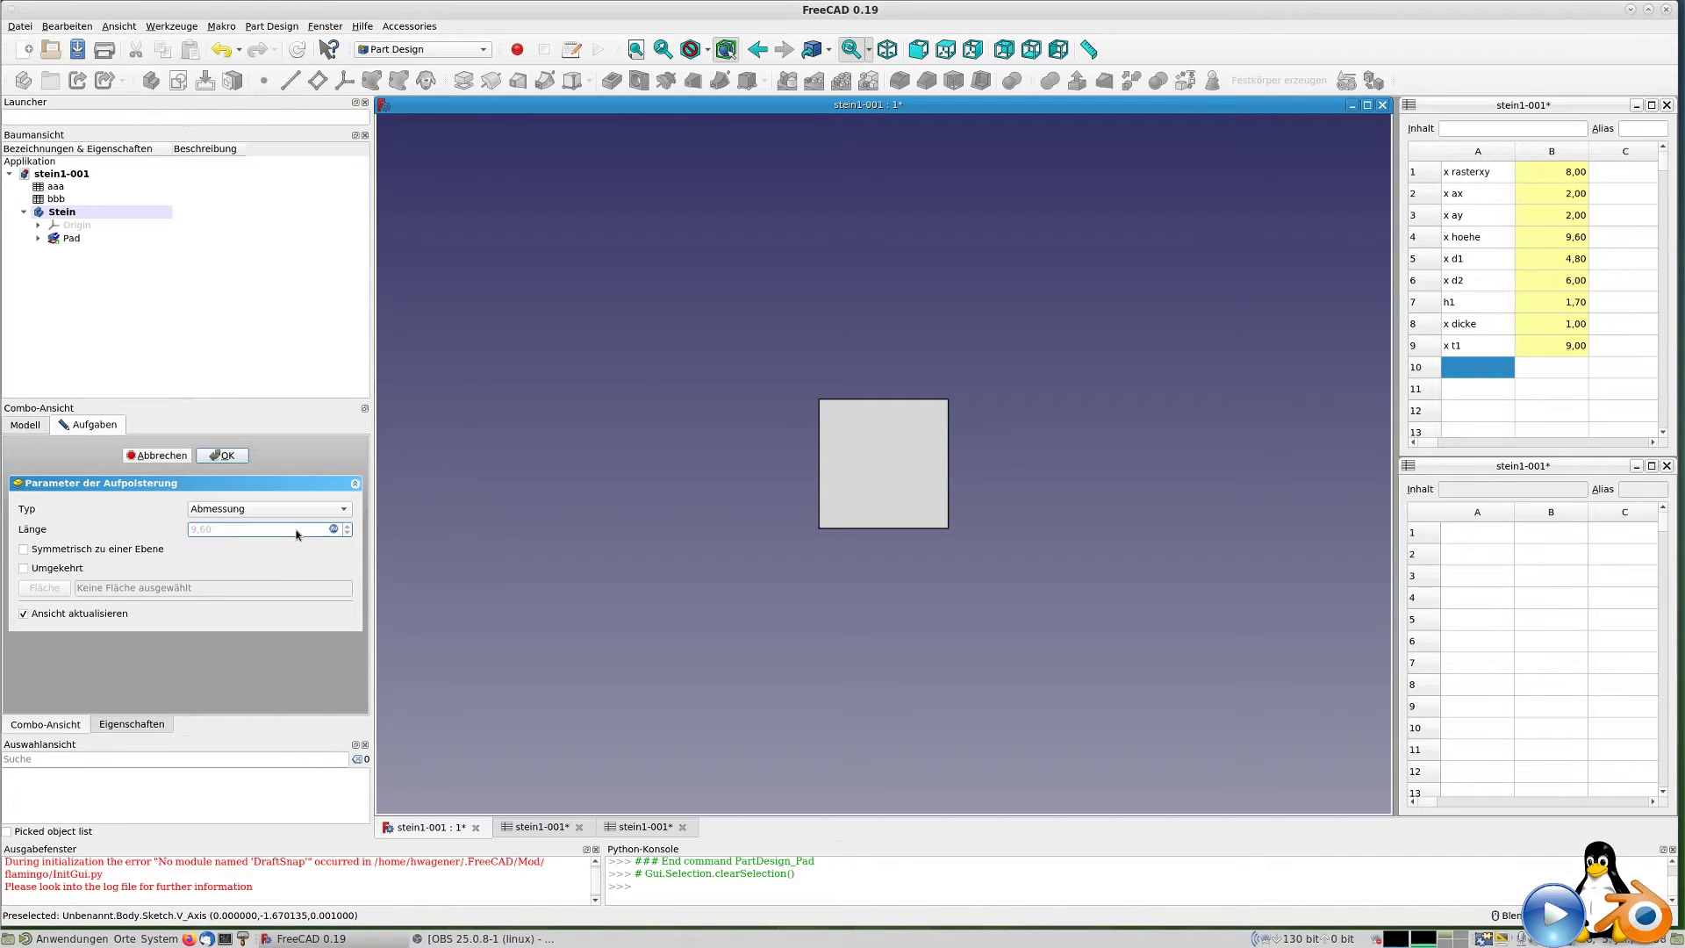
pyautogui.click(226, 456)
pyautogui.moveTo(802, 618); pyautogui.dragTo(899, 518, button='middle')
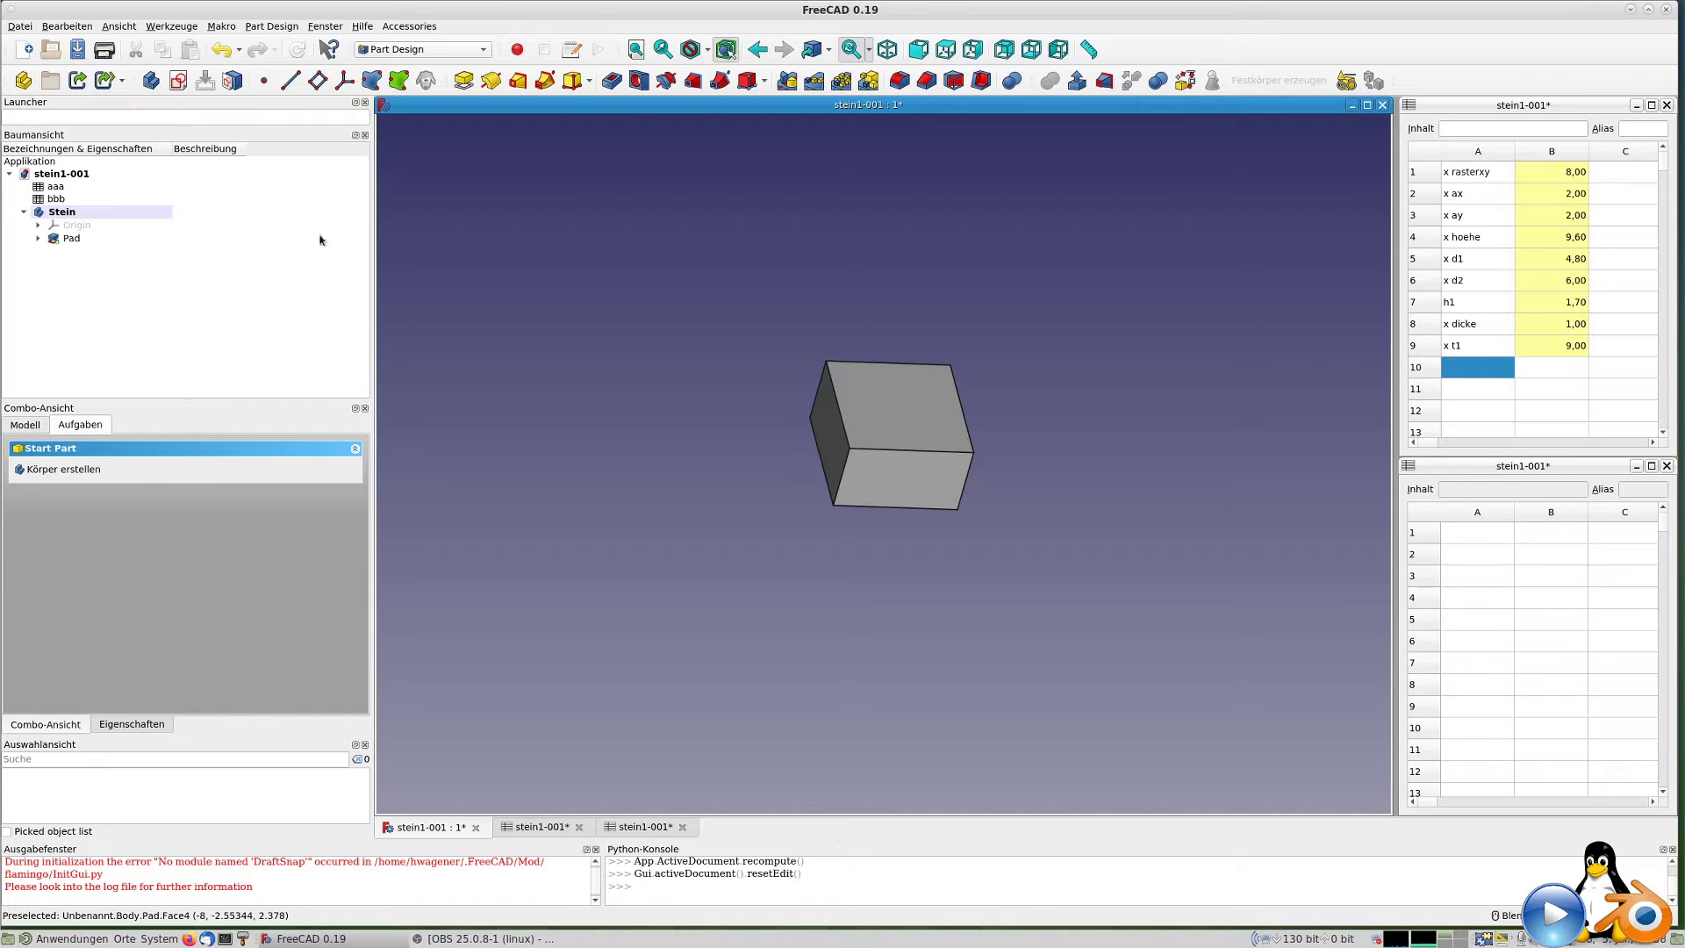
pyautogui.click(868, 402)
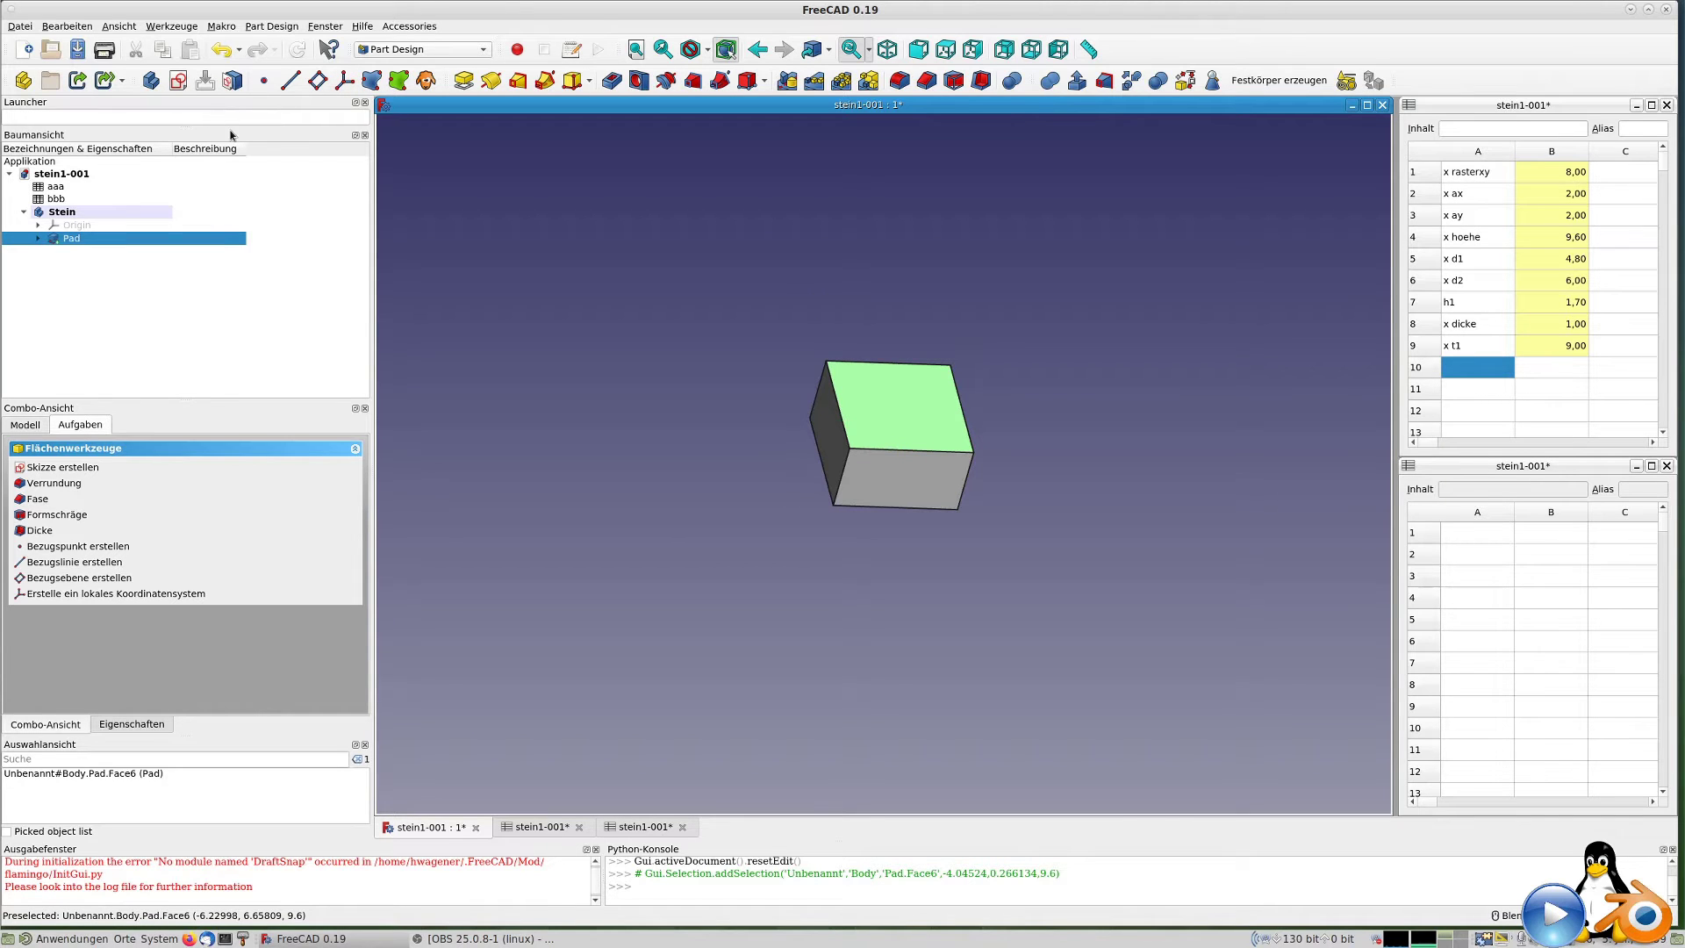
# Sketch a circle on the block's top face in the square's lower-left area.
pyautogui.click(178, 81)
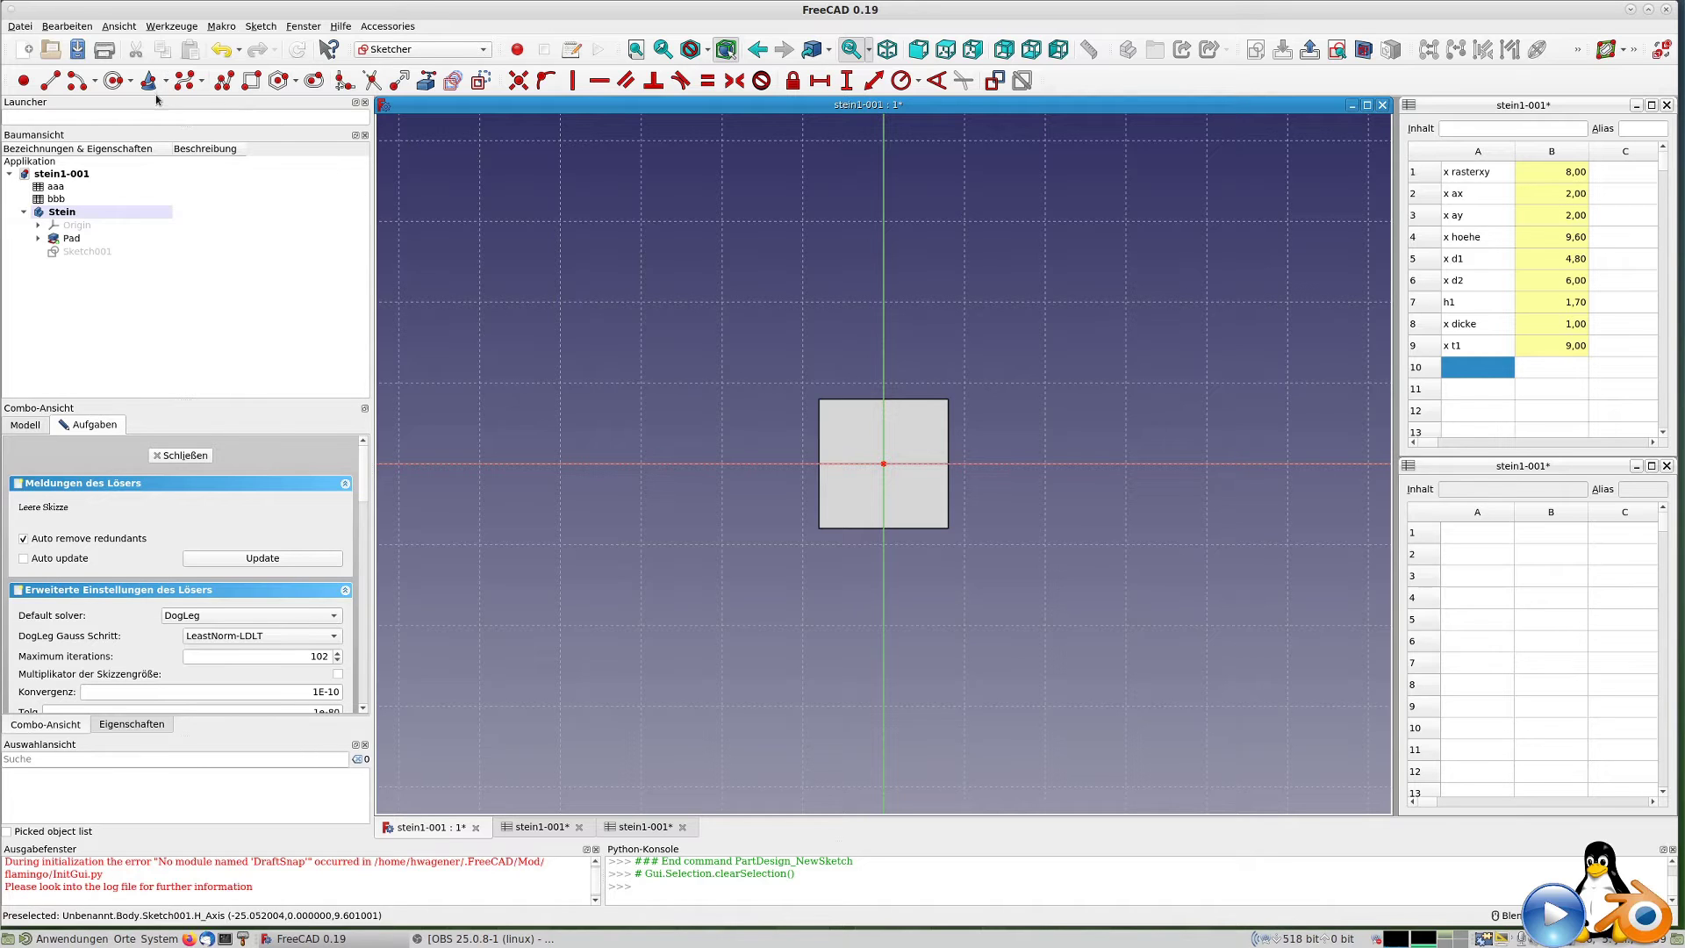
pyautogui.click(113, 81)
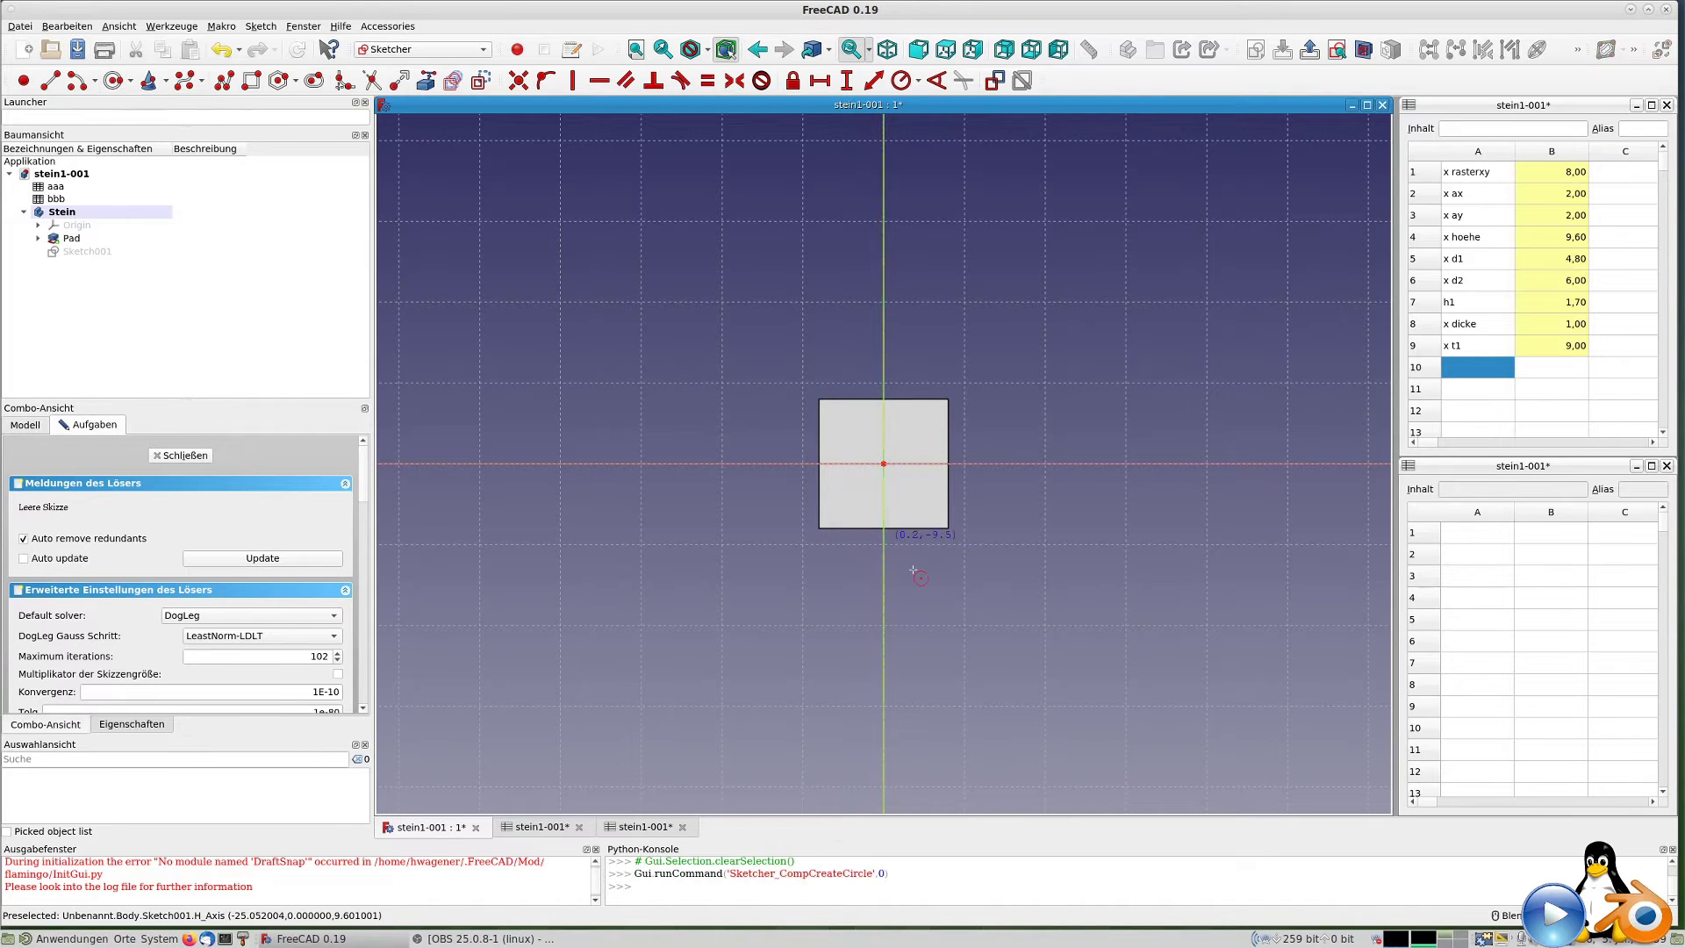
pyautogui.click(849, 494)
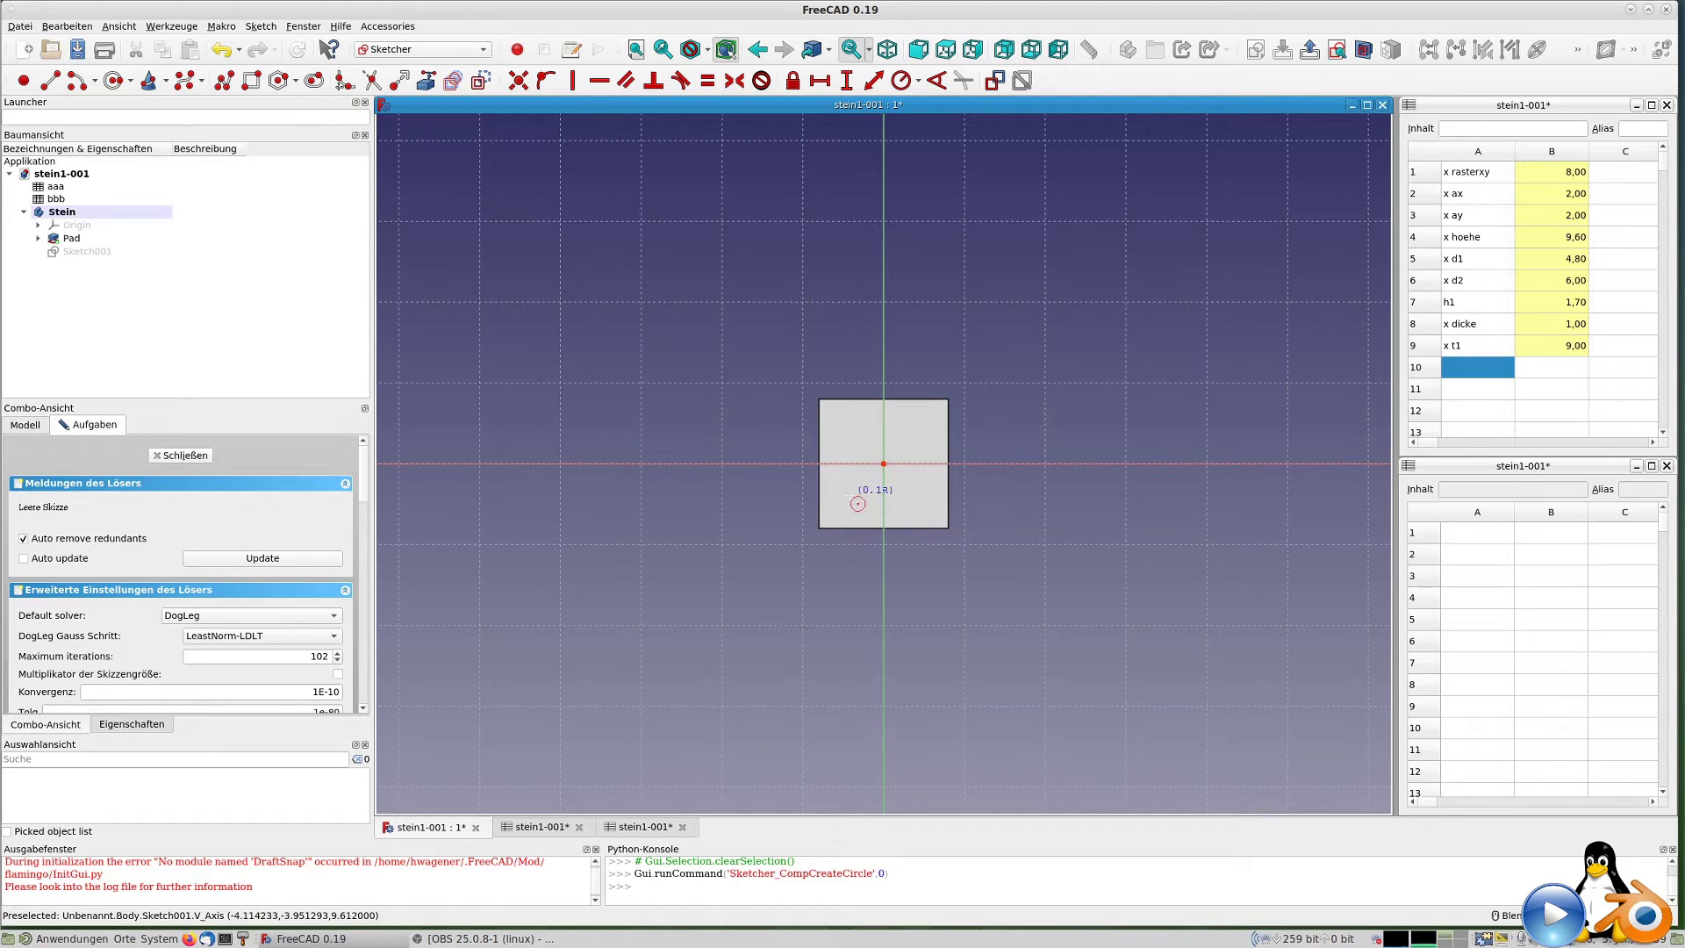
pyautogui.click(869, 520)
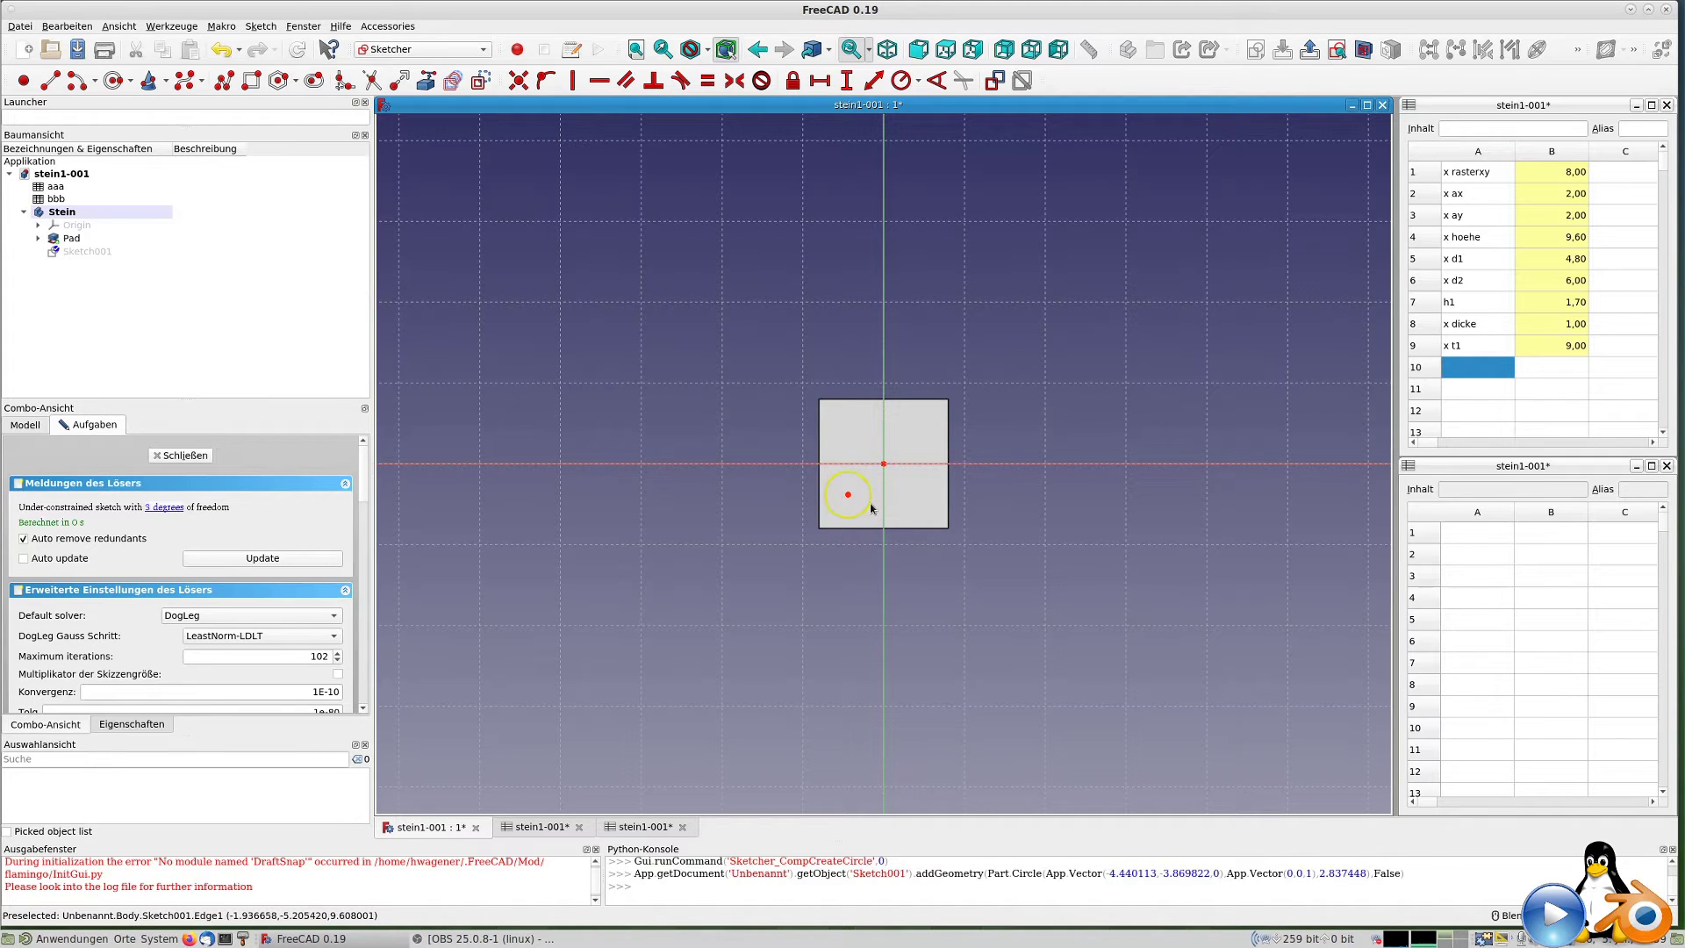
pyautogui.click(869, 507)
# Bind the circle's diameter to aaa.d1, giving 4,8 mm.
pyautogui.click(918, 80)
pyautogui.click(922, 117)
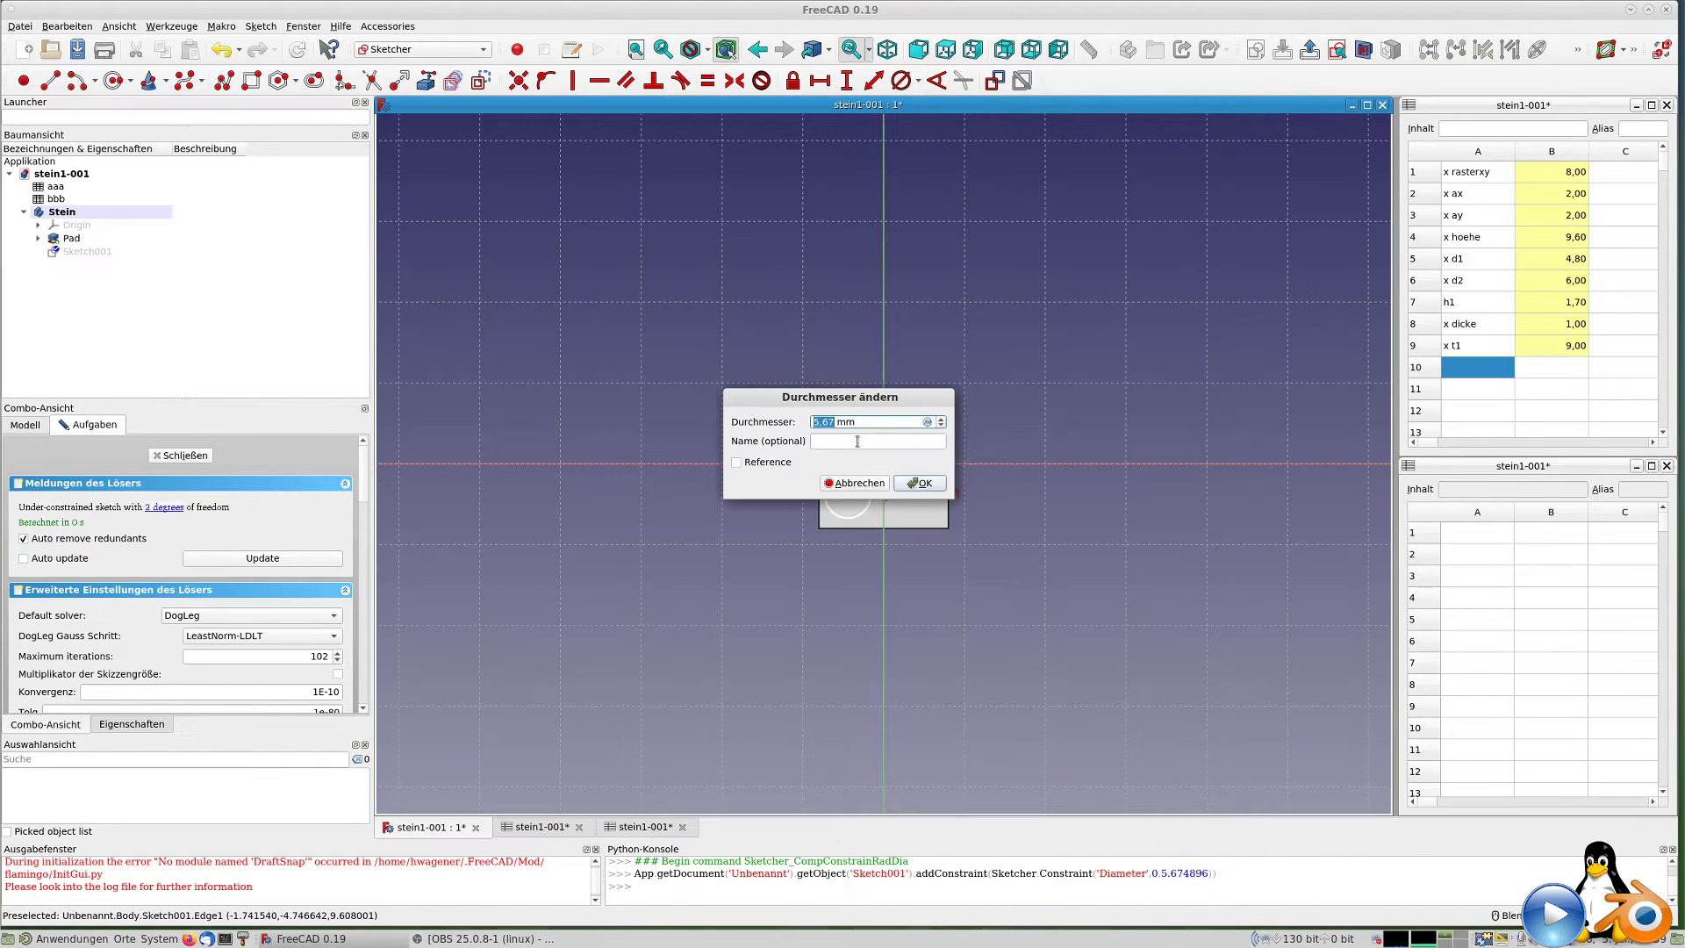
pyautogui.click(927, 422)
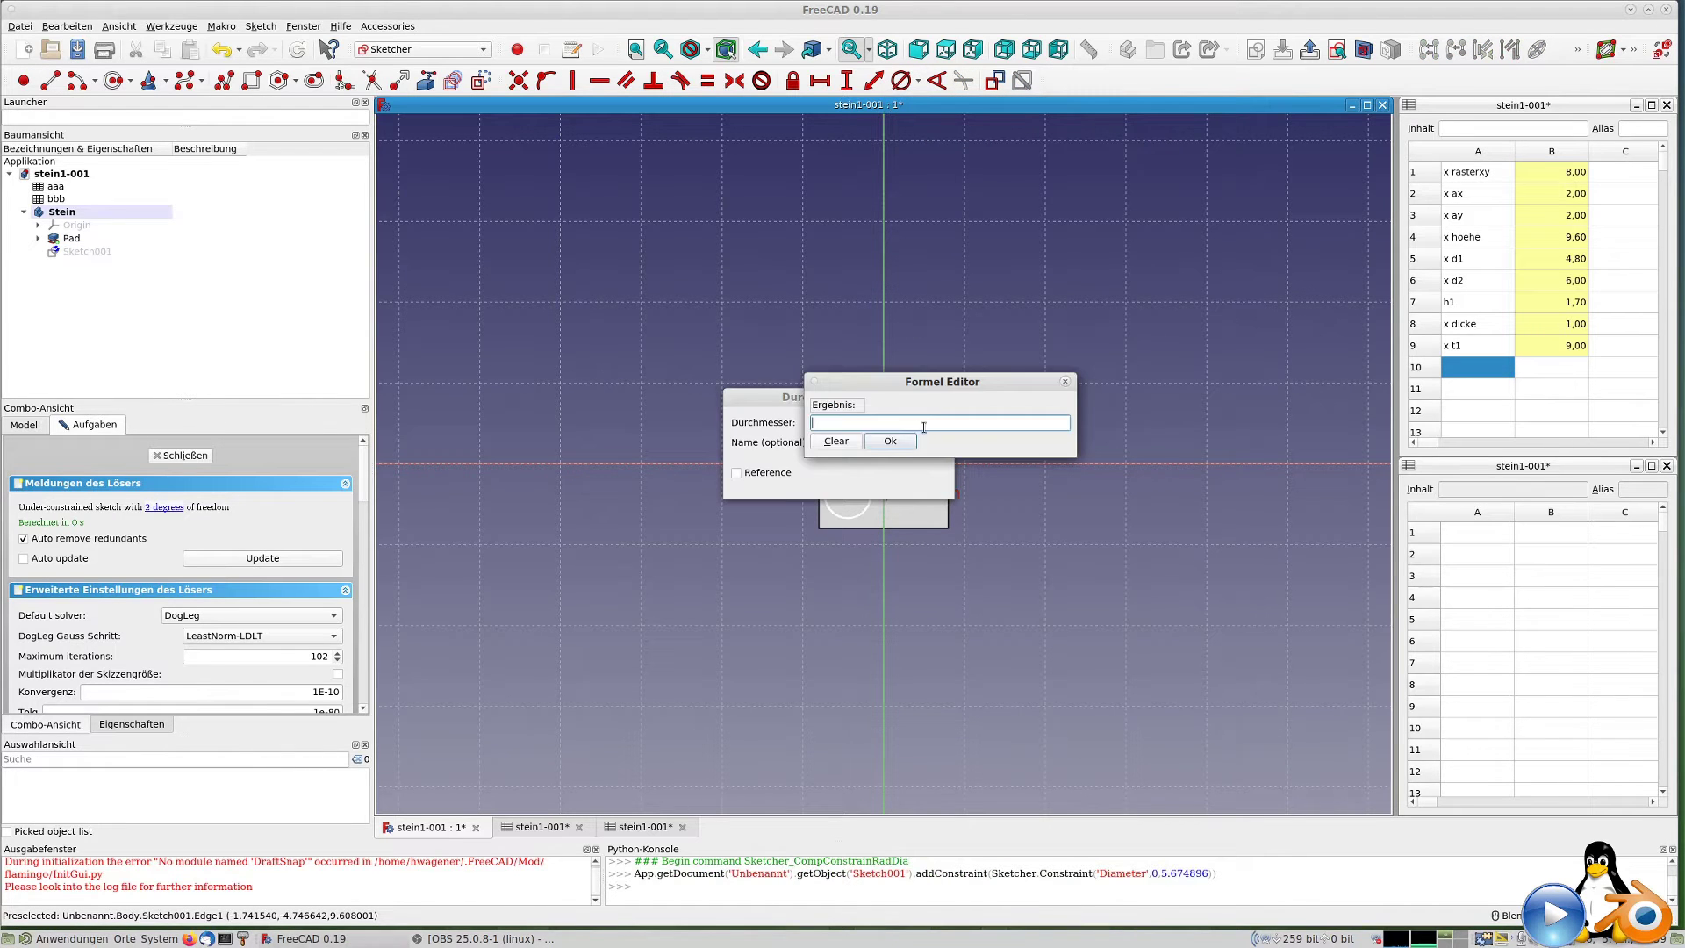
pyautogui.write('aaa.d1')
pyautogui.press('Return')
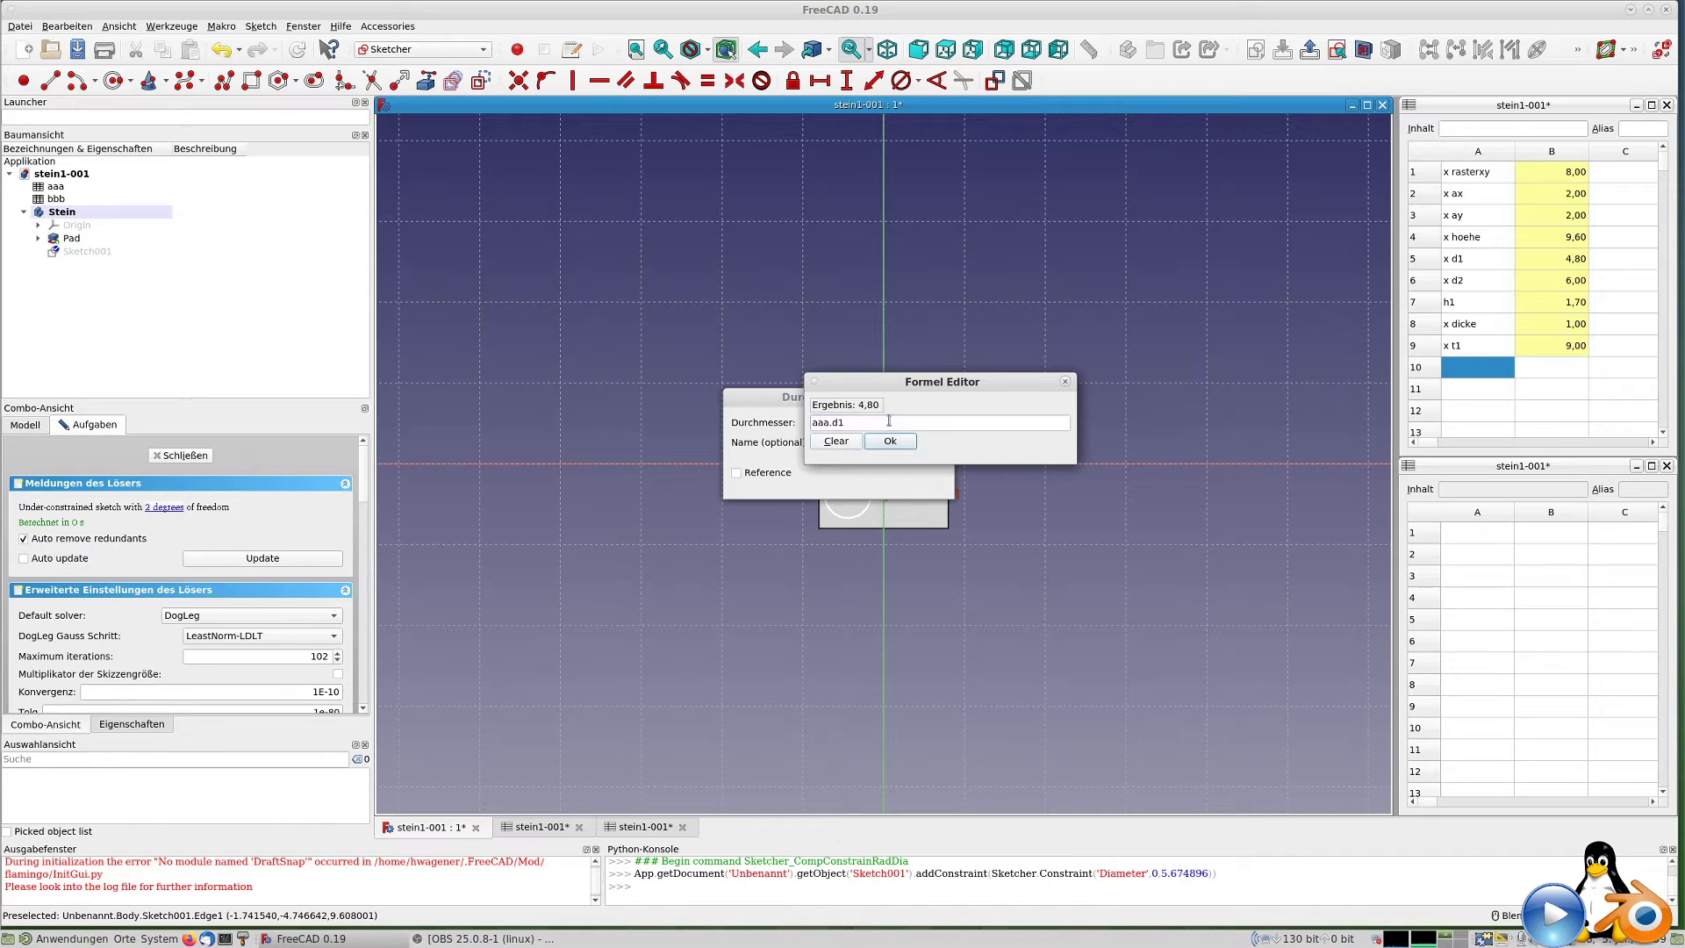
pyautogui.press('Return')
pyautogui.press('Tab')
pyautogui.press('Tab')
pyautogui.press('Tab')
pyautogui.press('Tab')
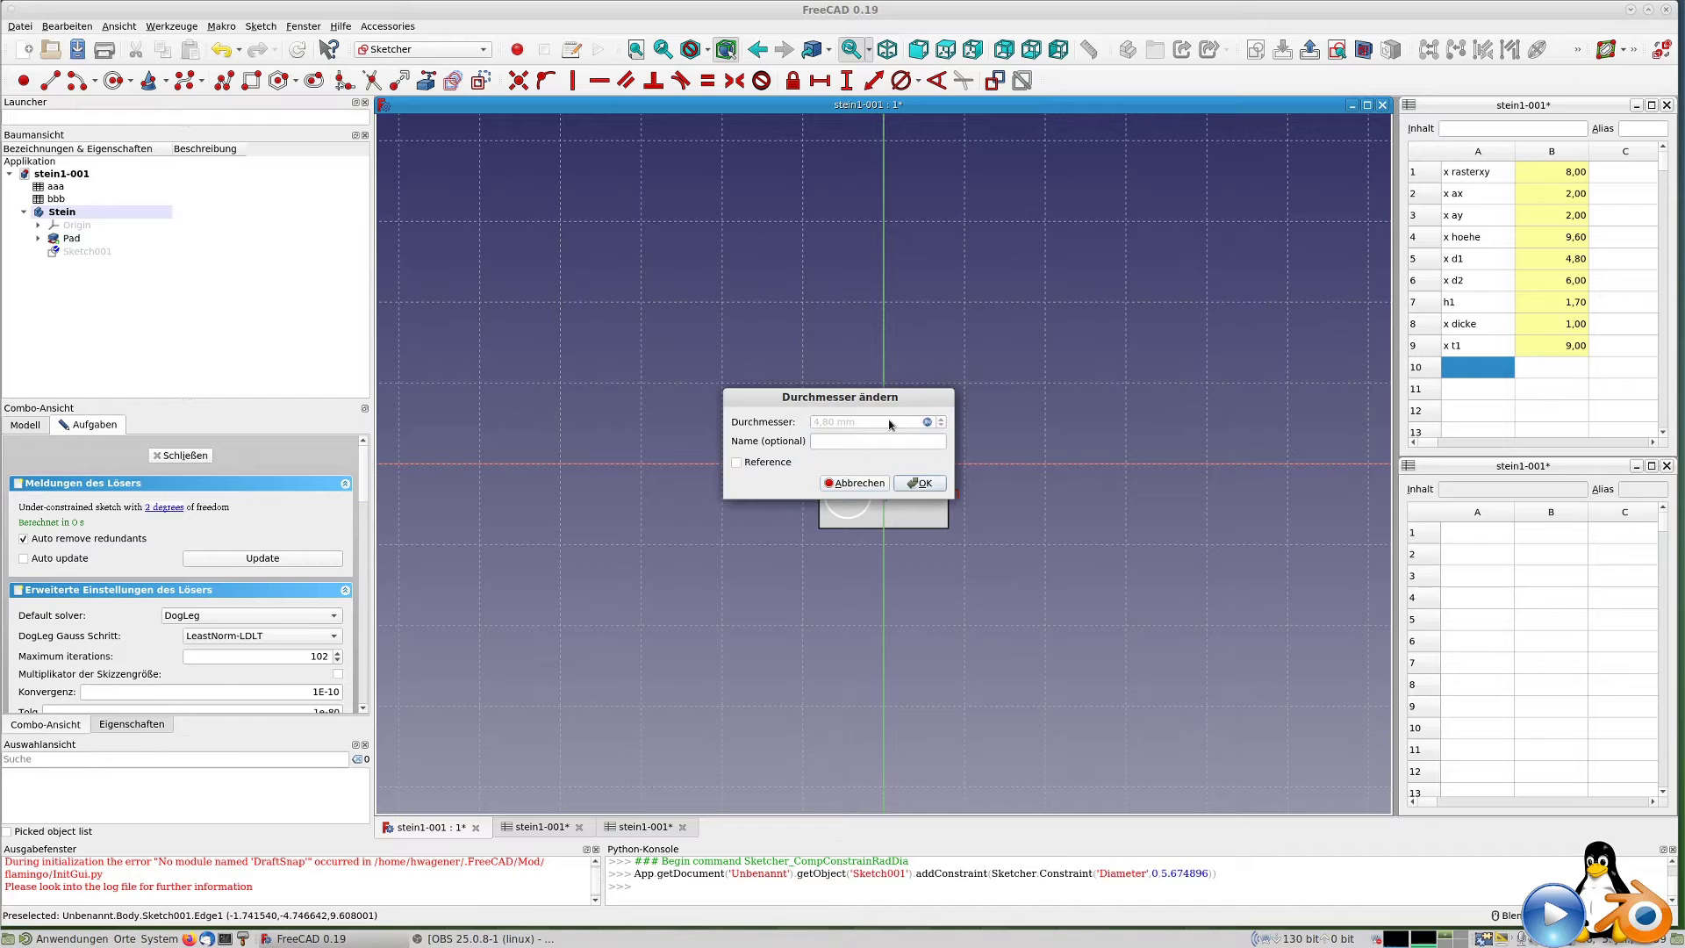
pyautogui.press('Return')
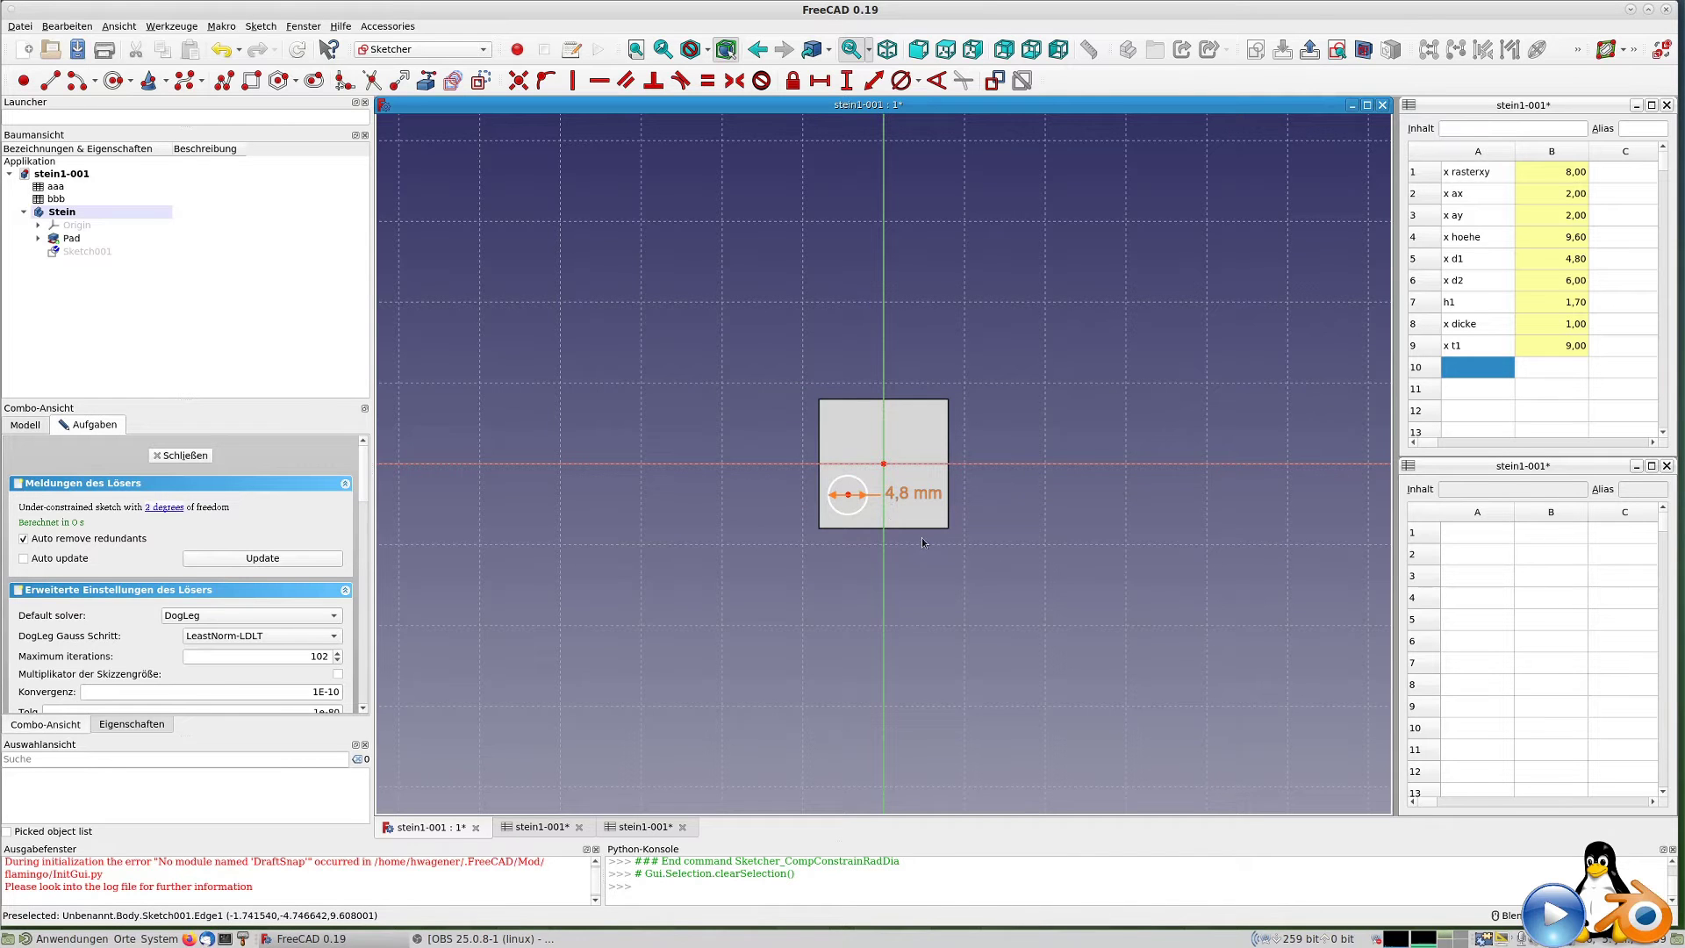
pyautogui.scroll(1, 861, 533)
pyautogui.scroll(1, 856, 509)
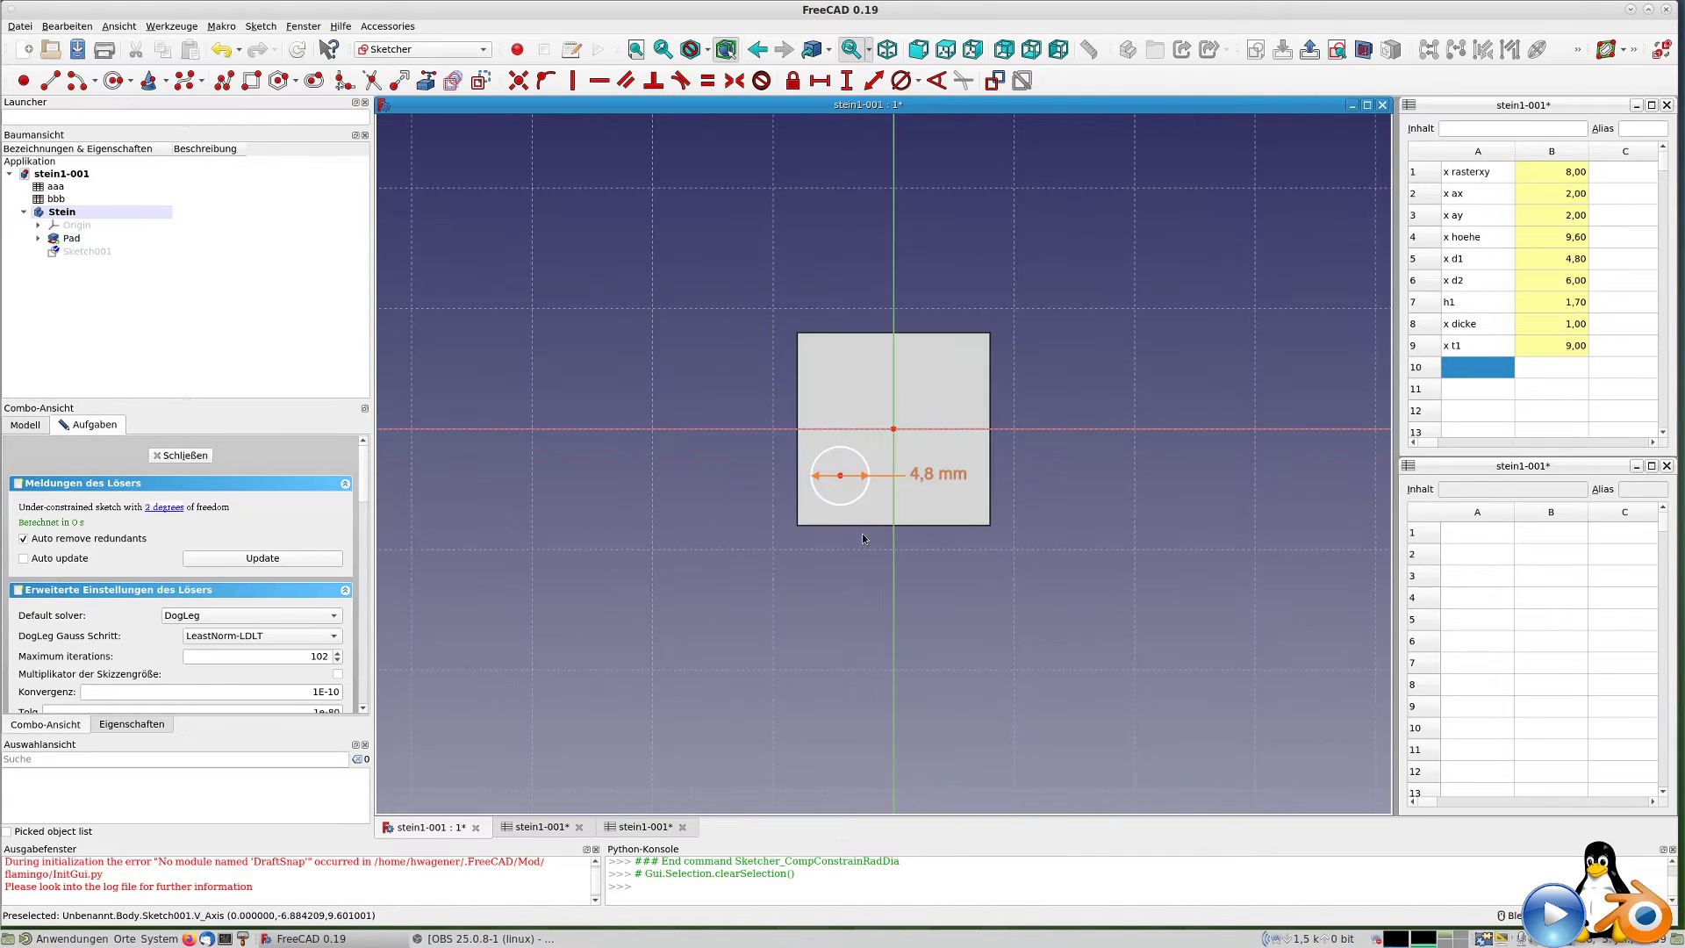
# Place the circle centre 4 mm from the vertical axis via aaa.rasterxy*(aaa.ax-1)/2.
pyautogui.click(840, 476)
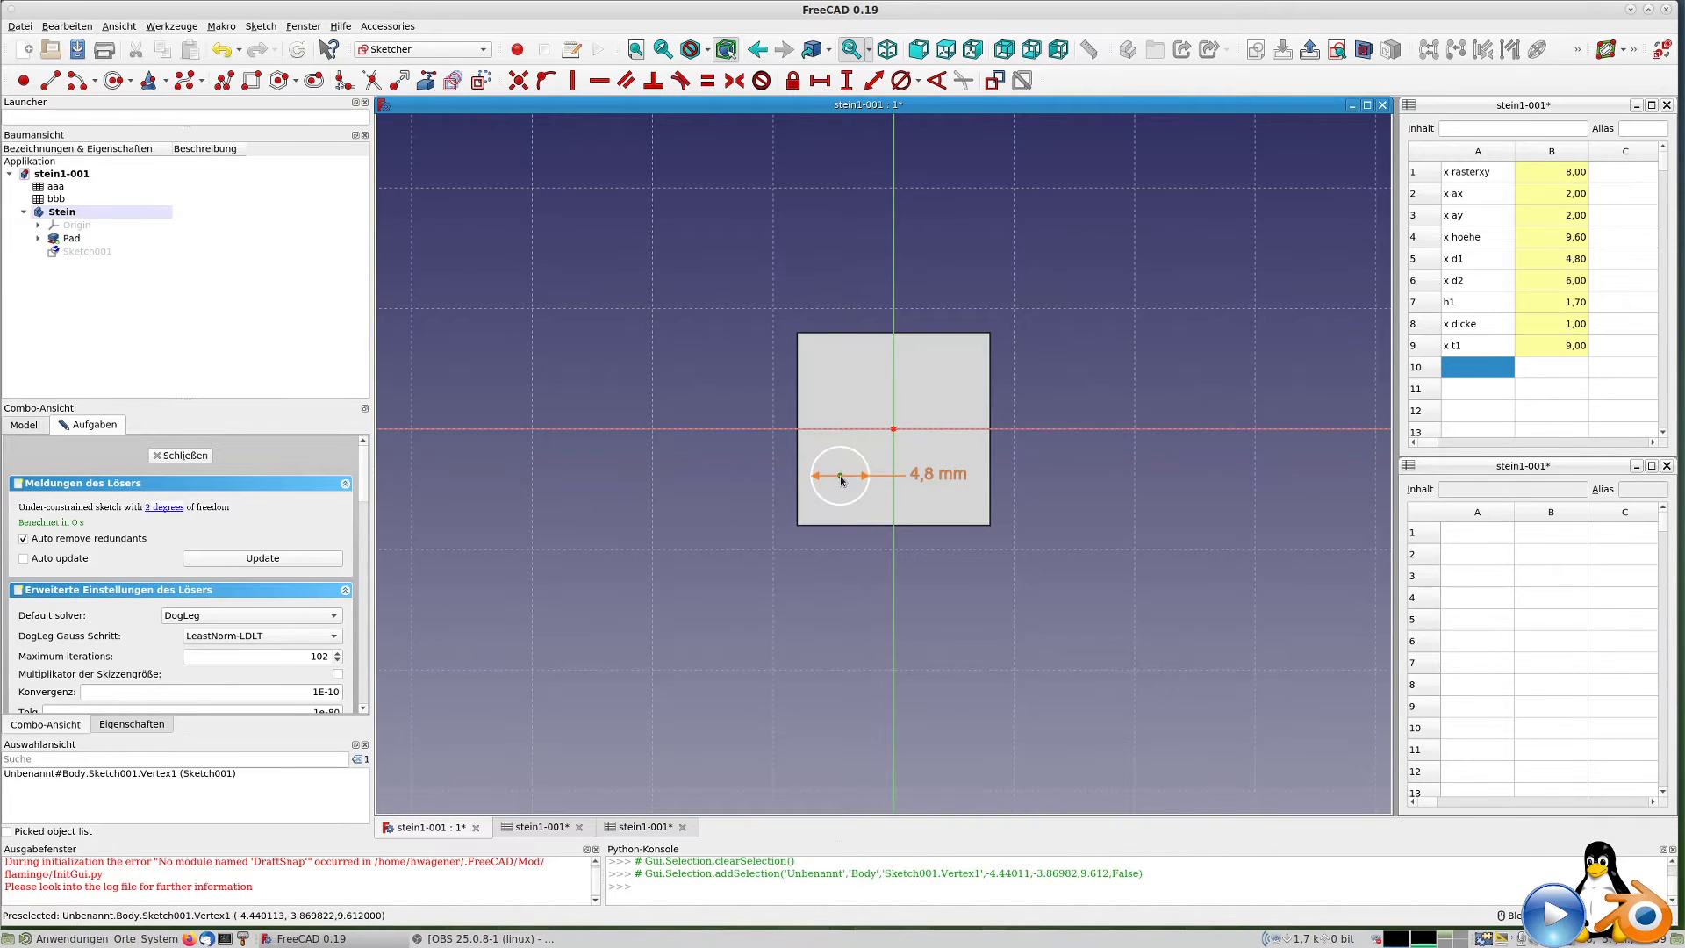
pyautogui.click(894, 461)
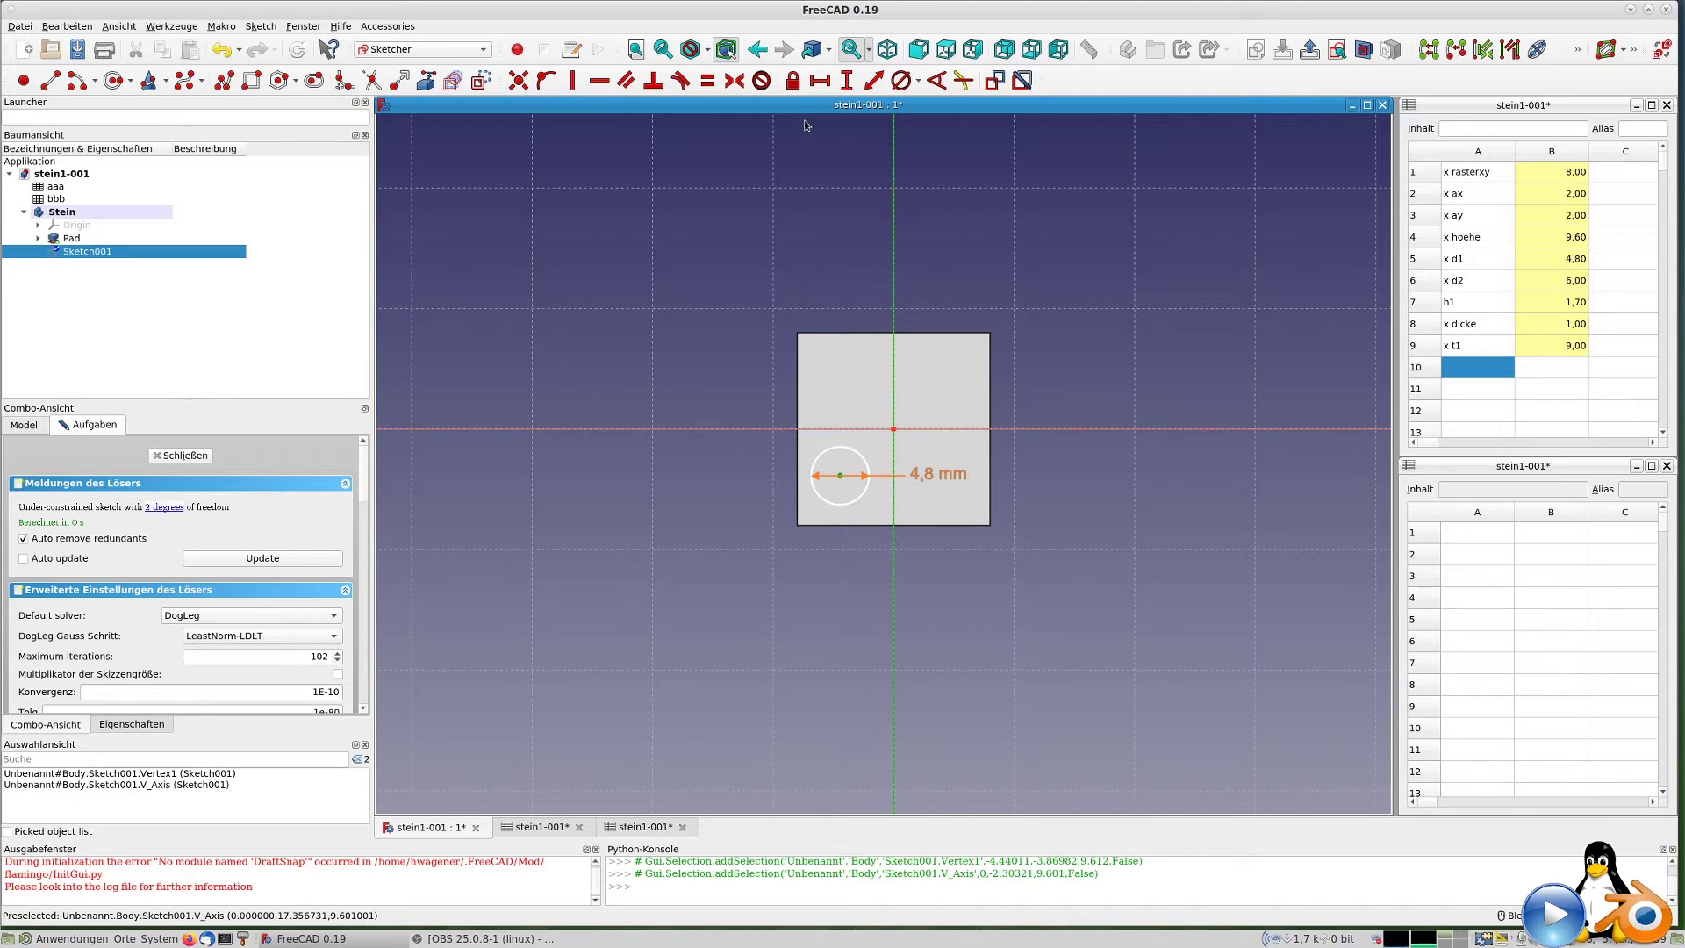
pyautogui.click(872, 82)
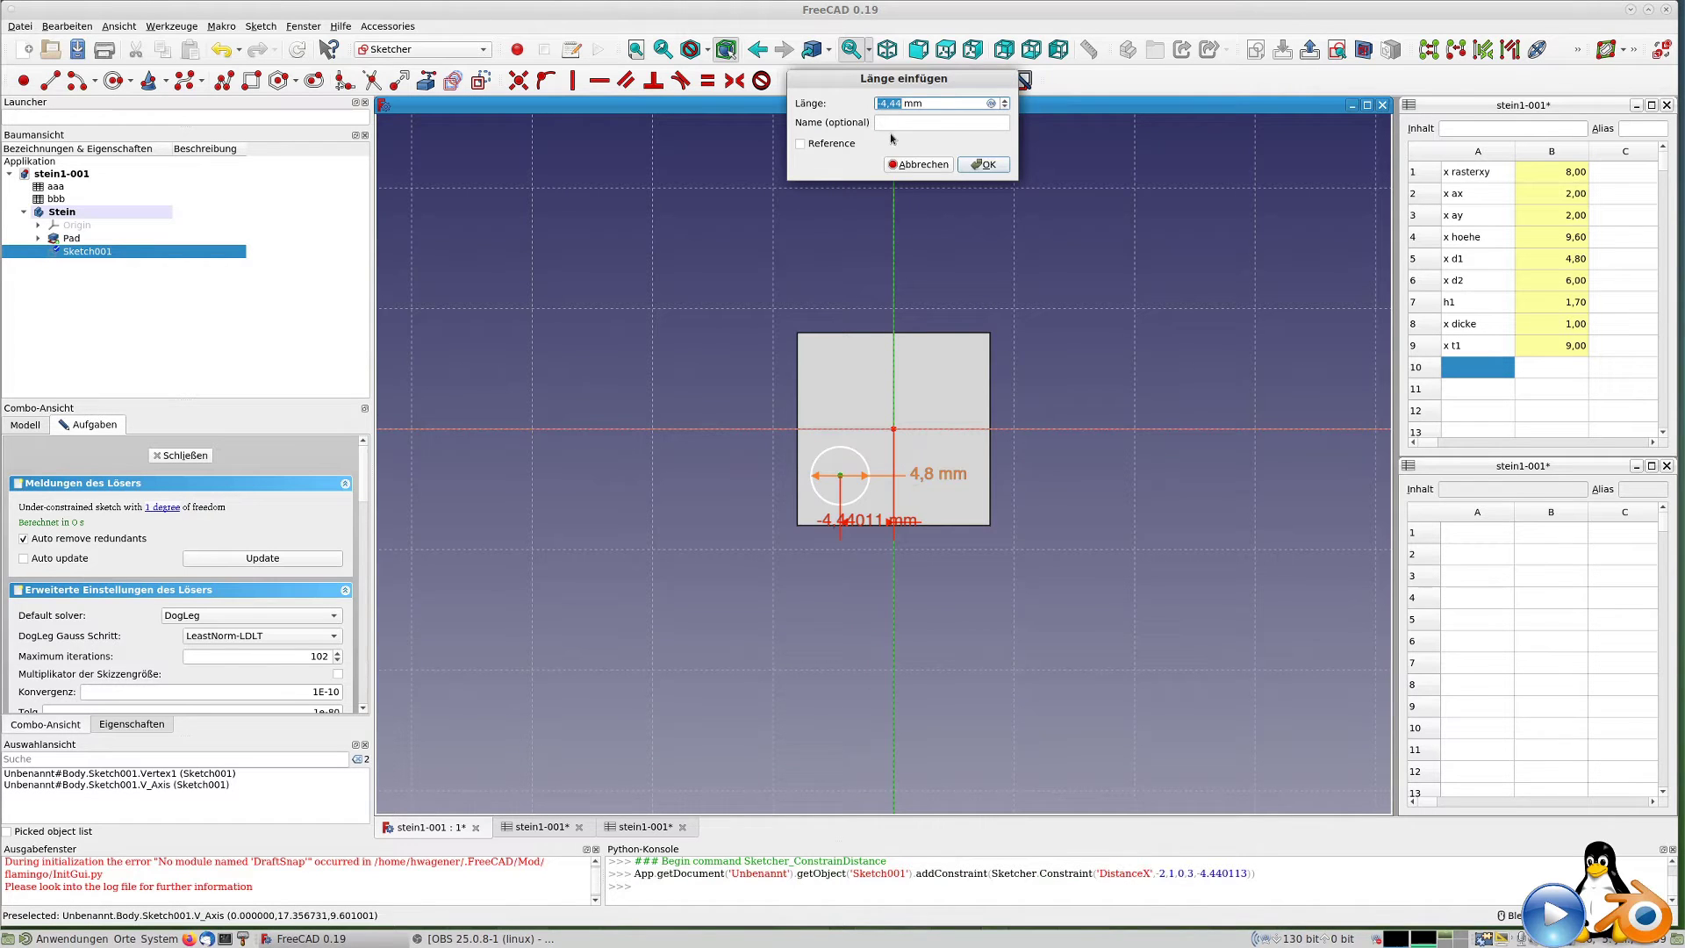
pyautogui.click(991, 103)
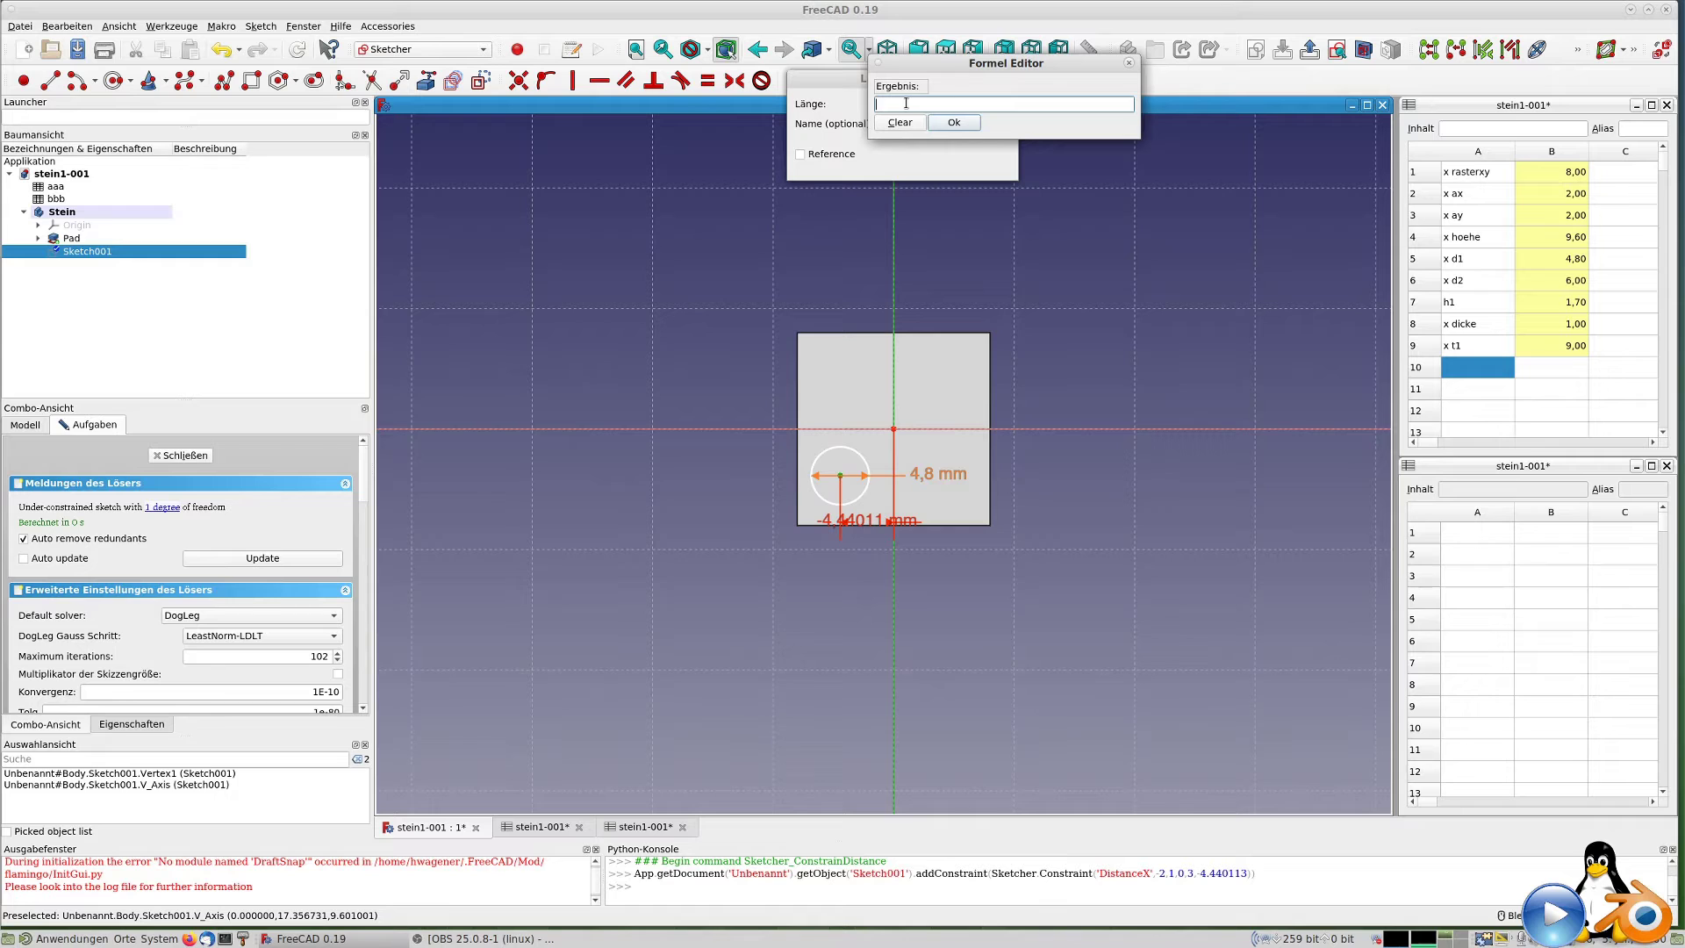
pyautogui.write('aaa.')
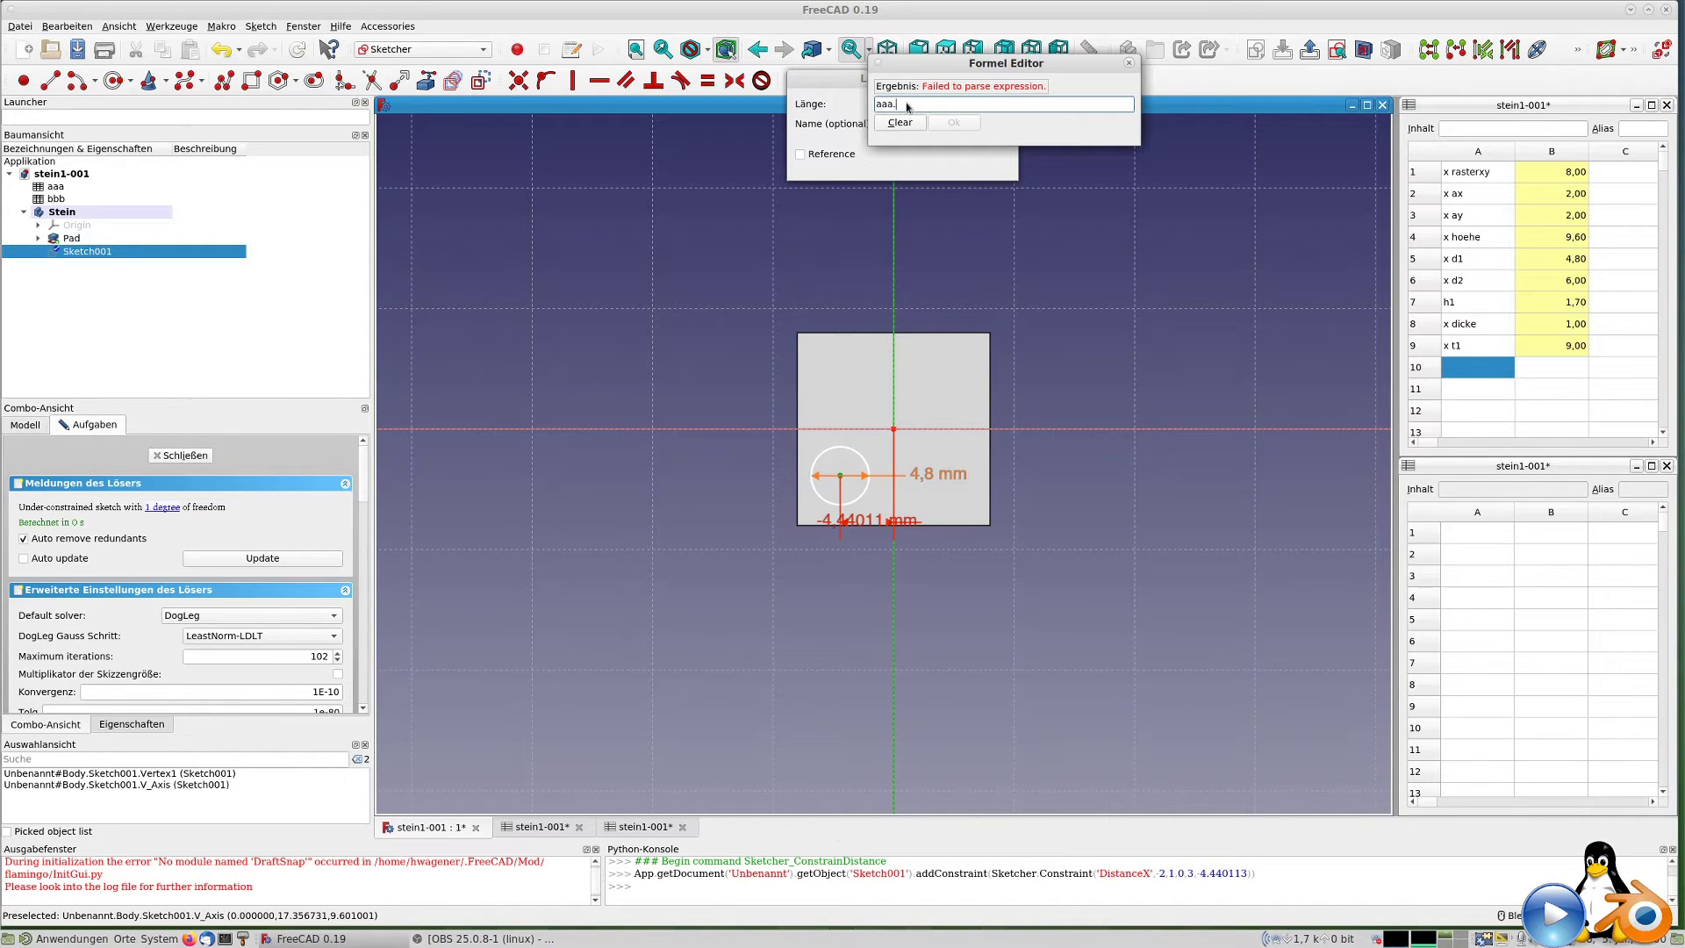
pyautogui.write('rasterx')
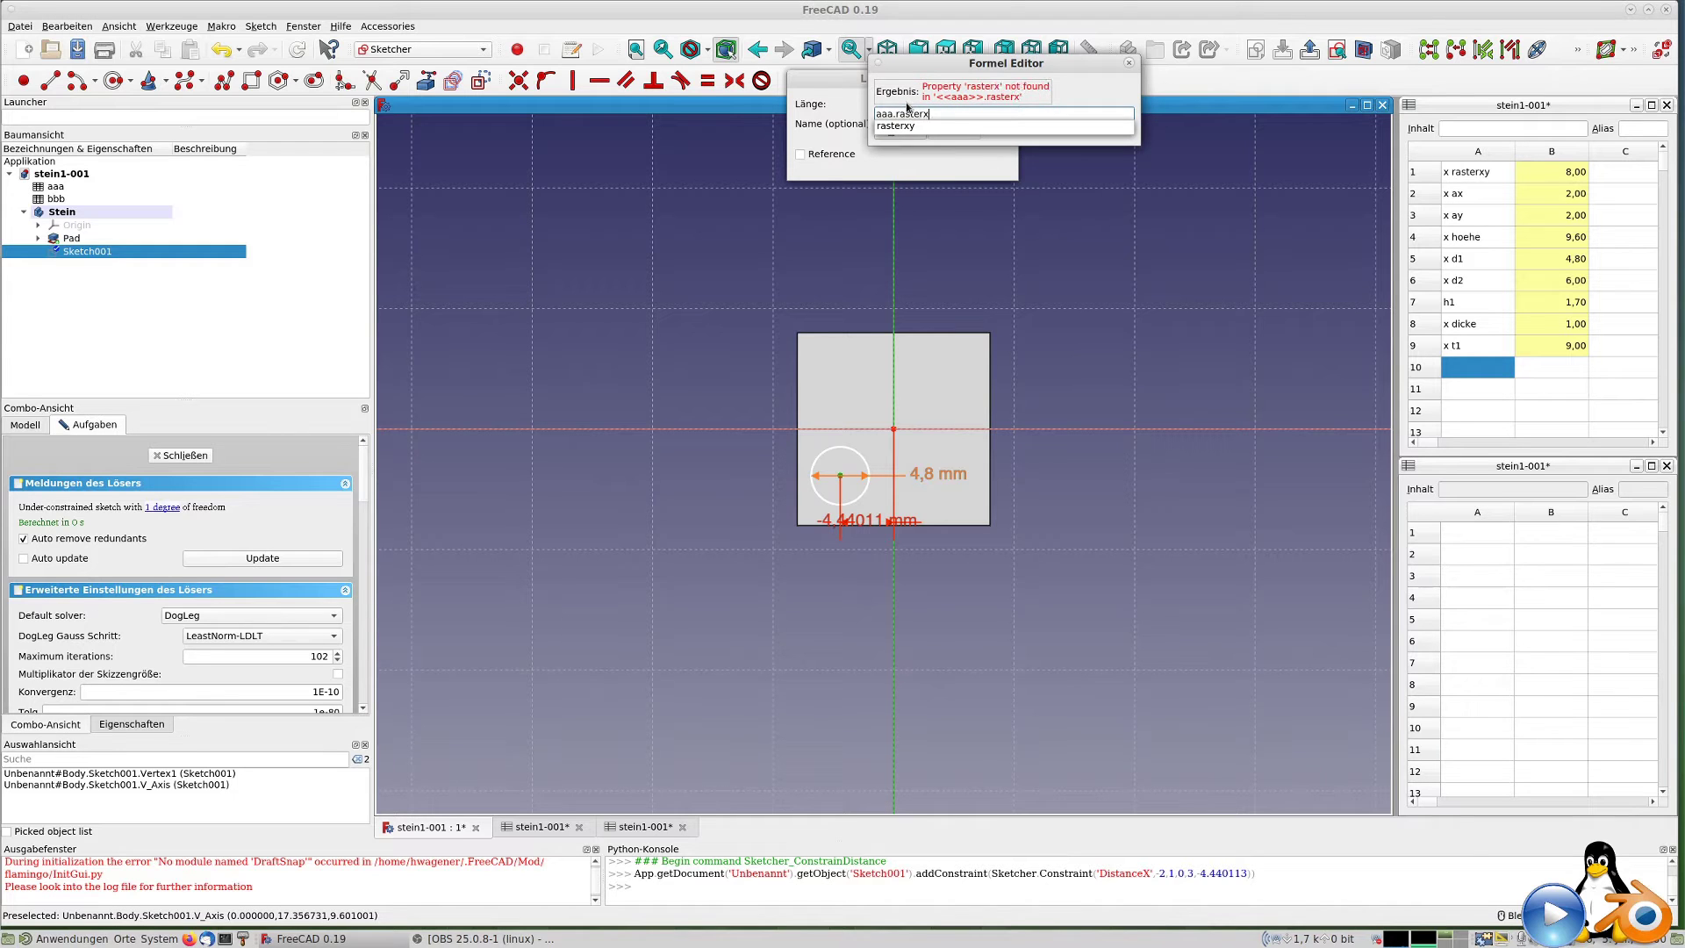
pyautogui.write('y*')
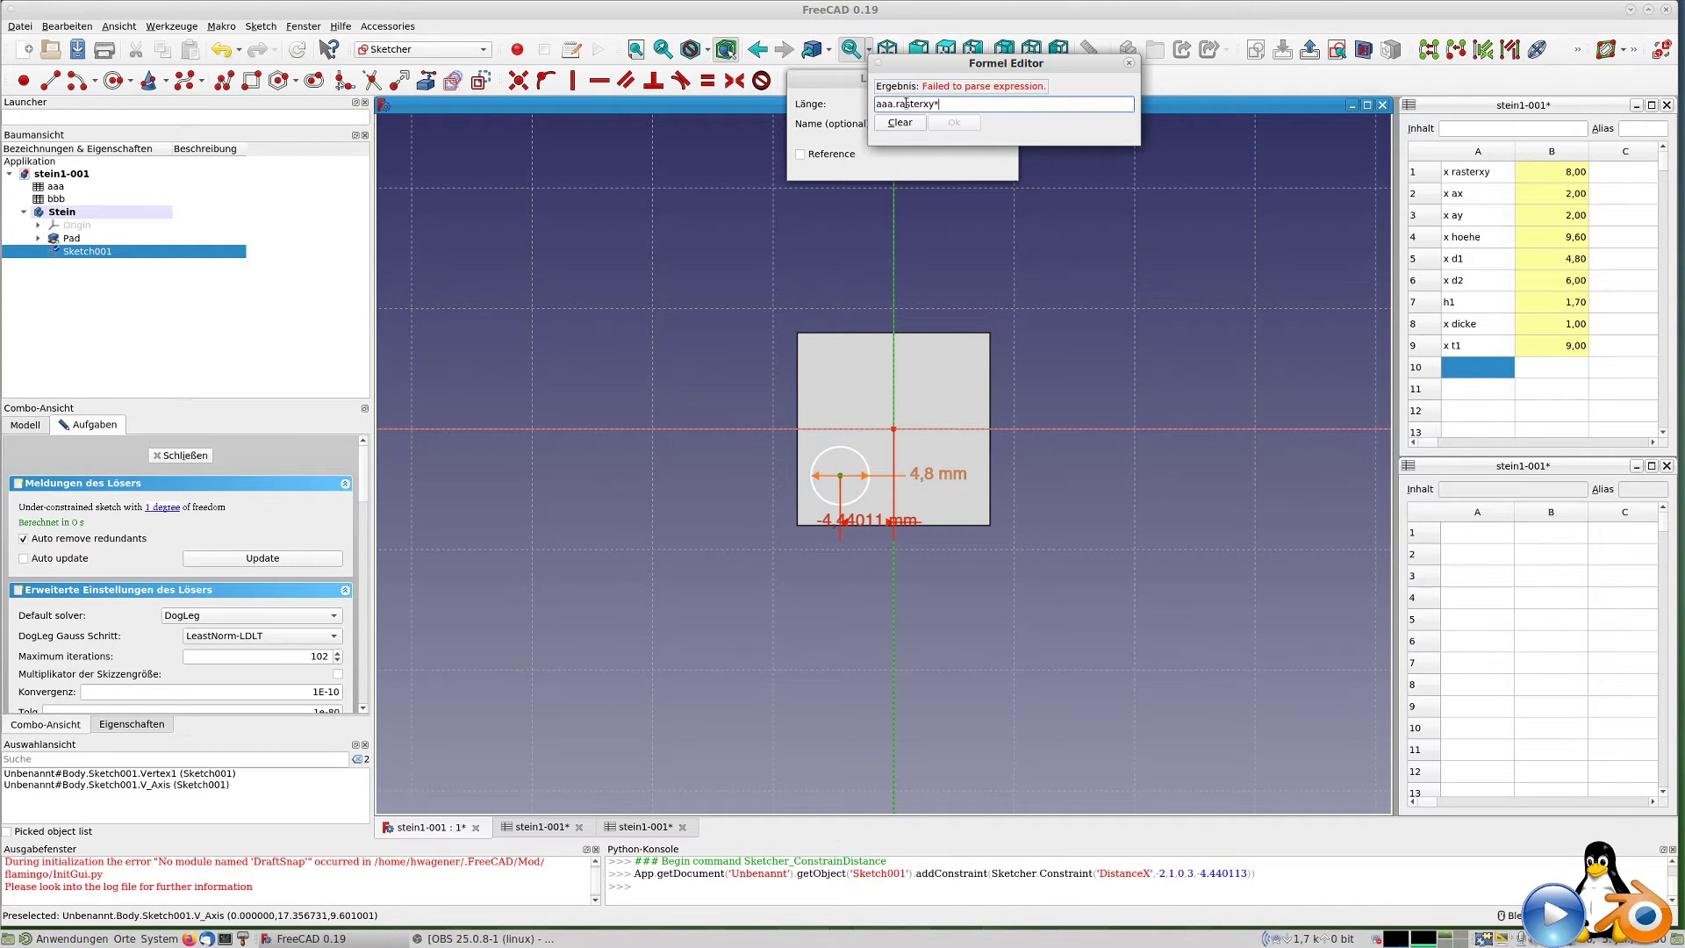
pyautogui.write('(')
pyautogui.write('aaa.ax')
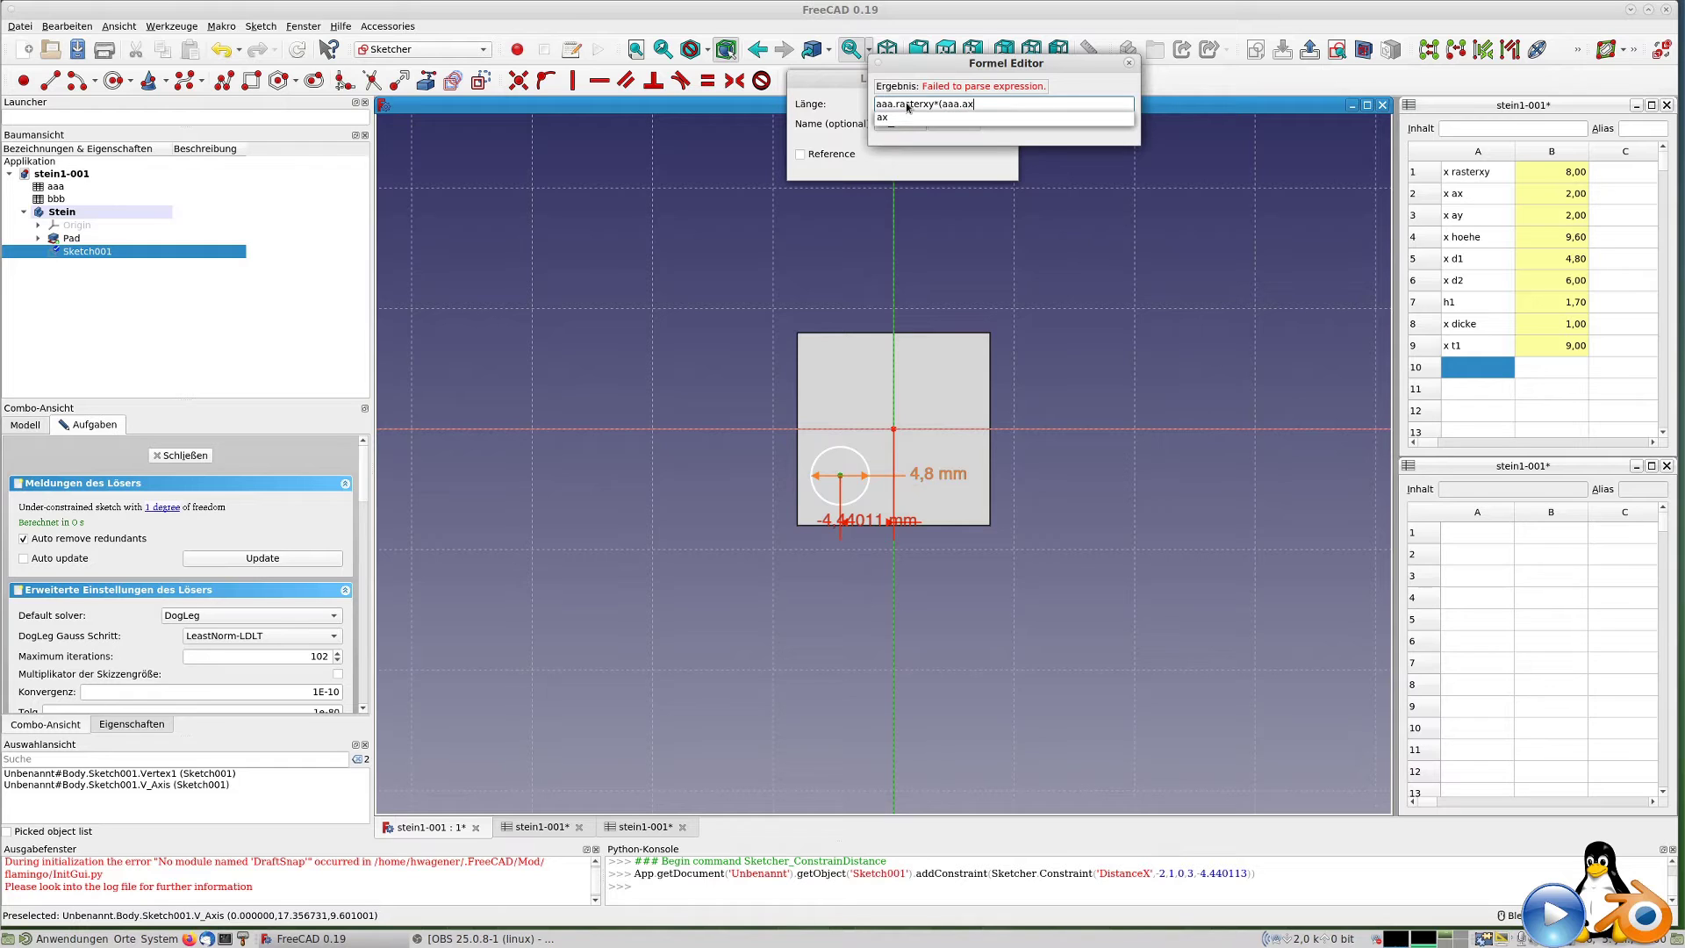
pyautogui.write('-1)/2')
pyautogui.press('Return')
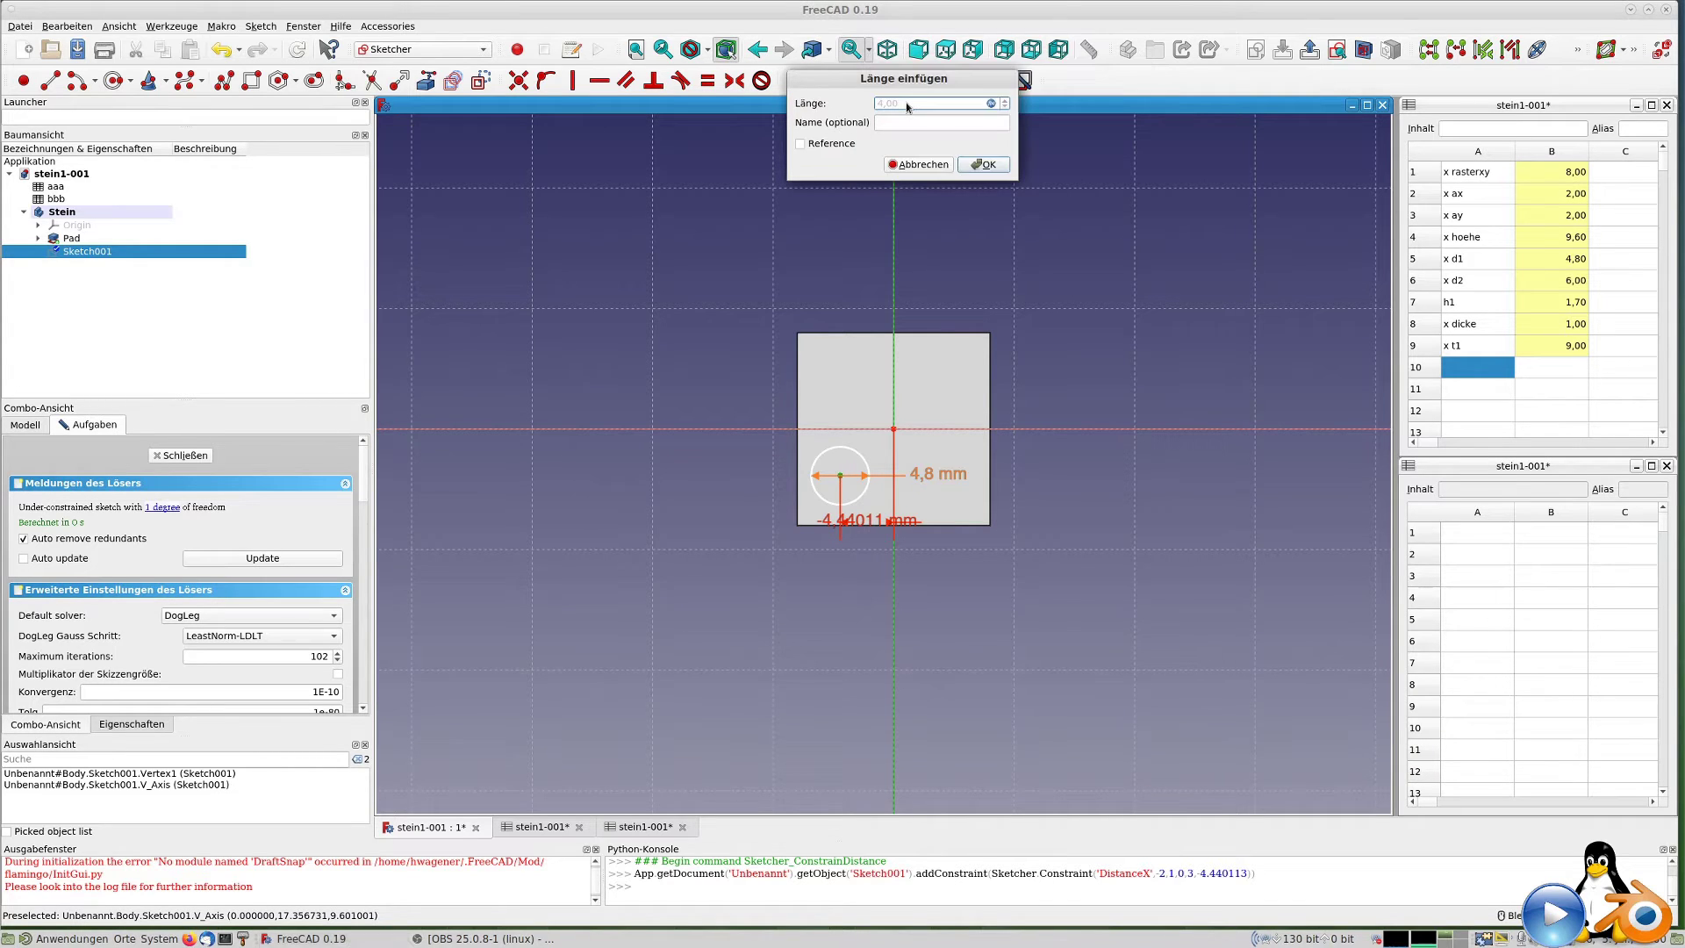
pyautogui.press('Tab')
pyautogui.press('Tab')
pyautogui.press('Tab')
pyautogui.press('Tab')
pyautogui.press('Return')
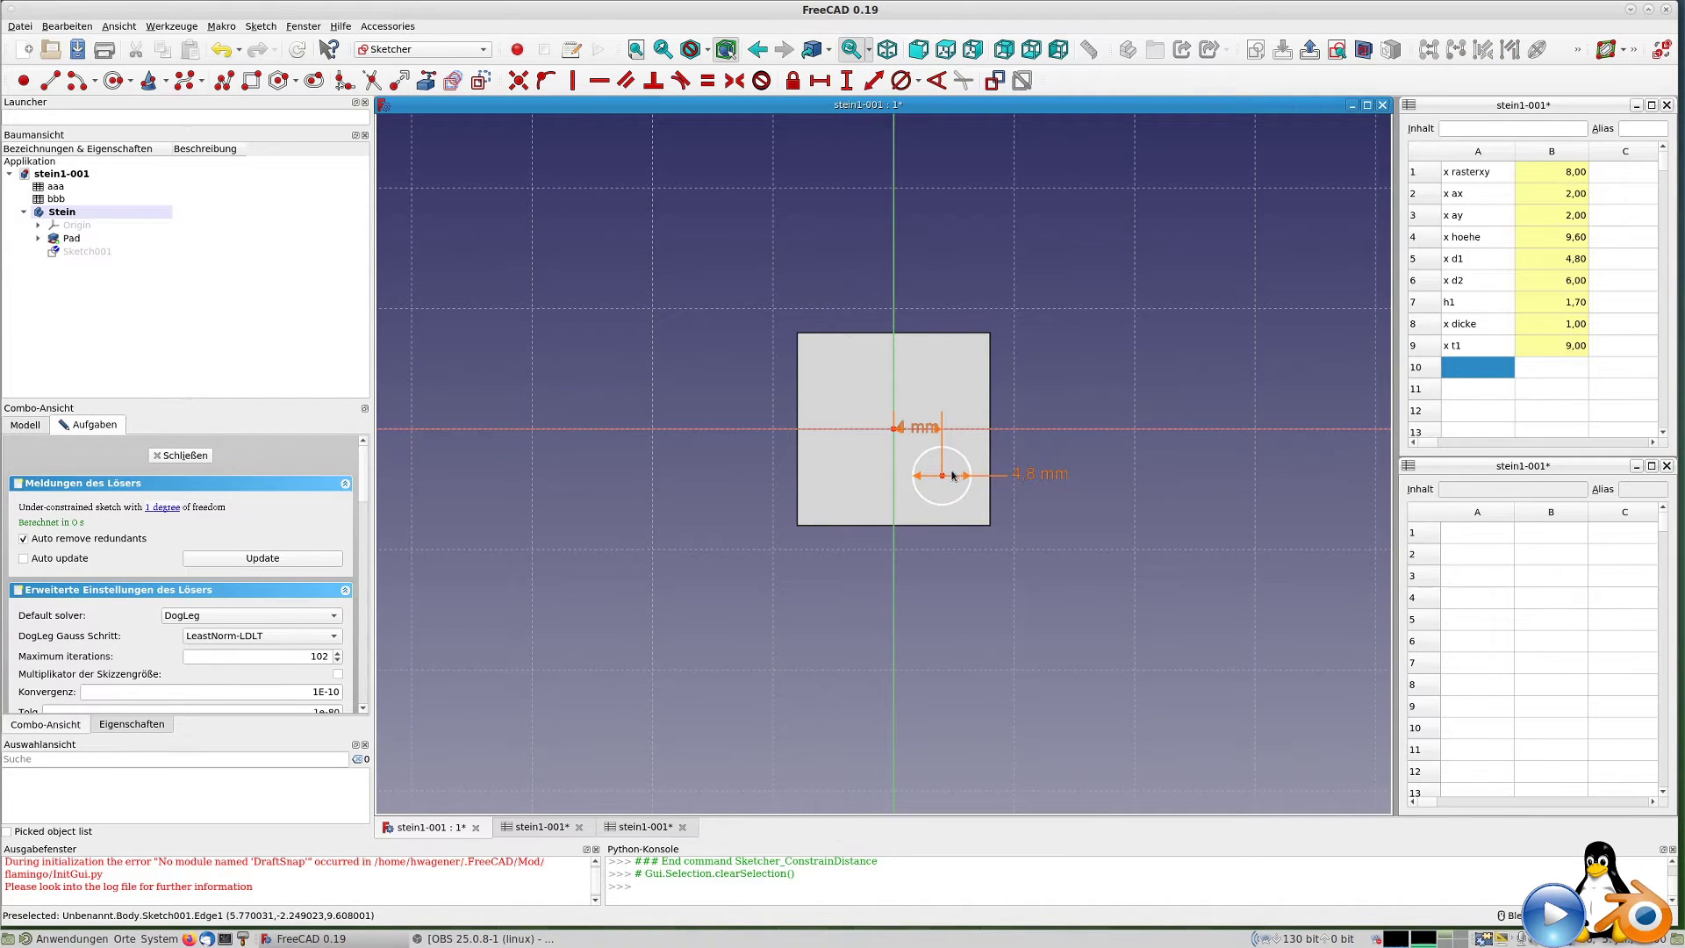
# Reopen the 4 mm dimension to check its formula, leaving it unchanged.
pyautogui.doubleClick(925, 429)
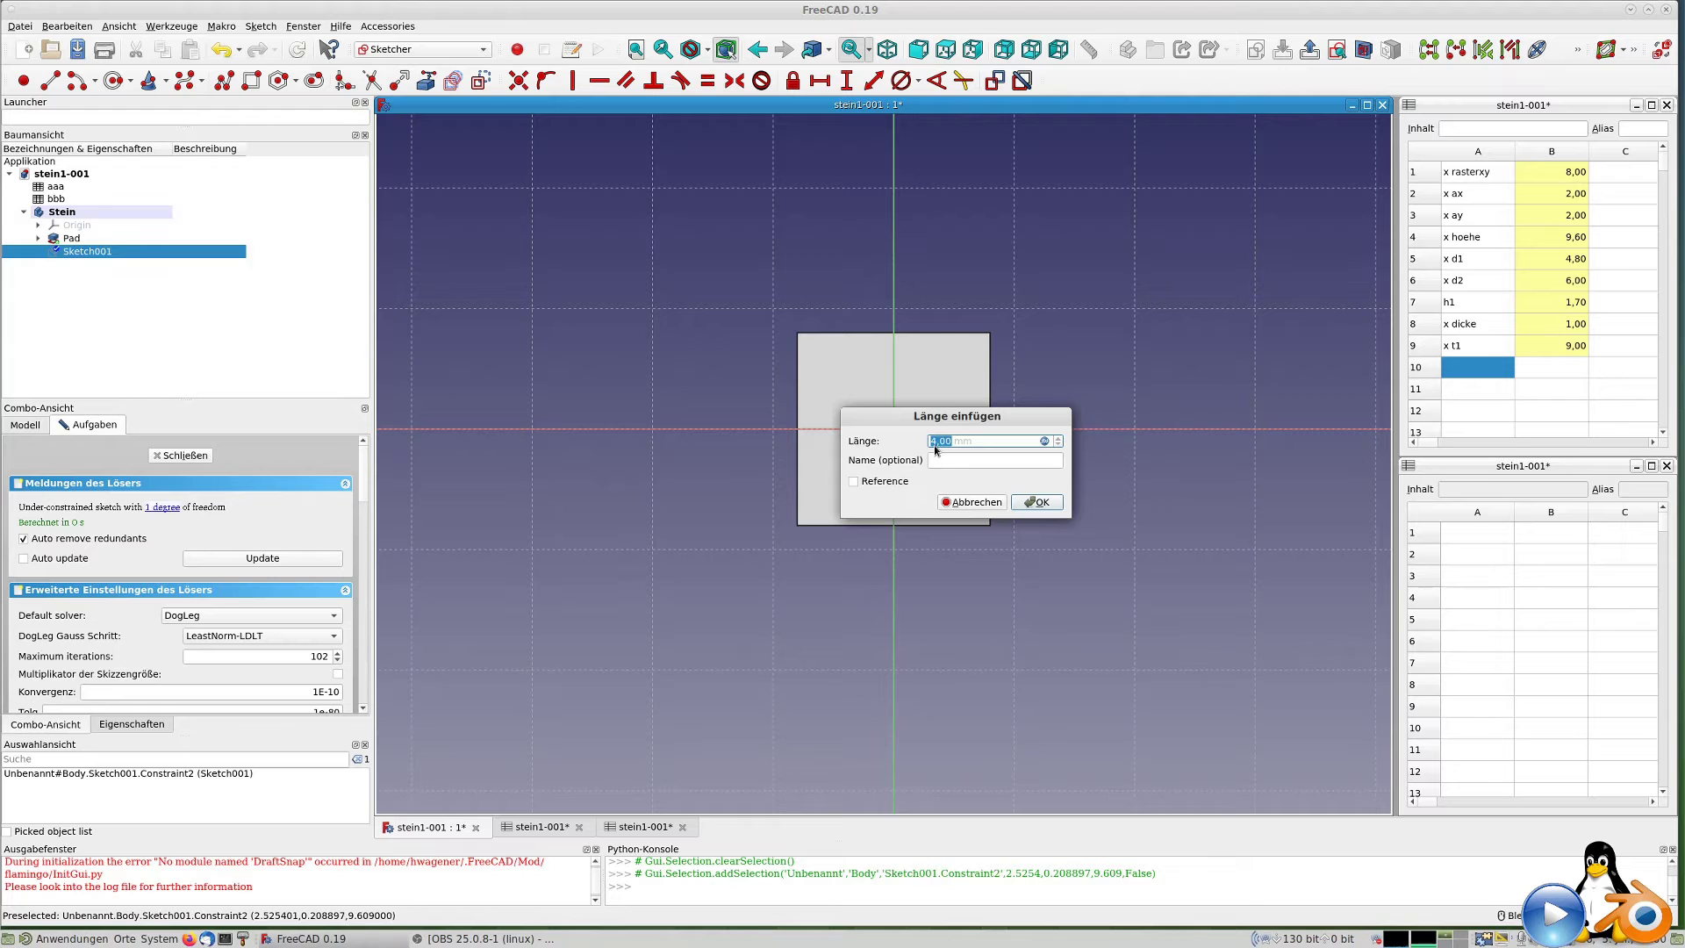
pyautogui.click(1046, 443)
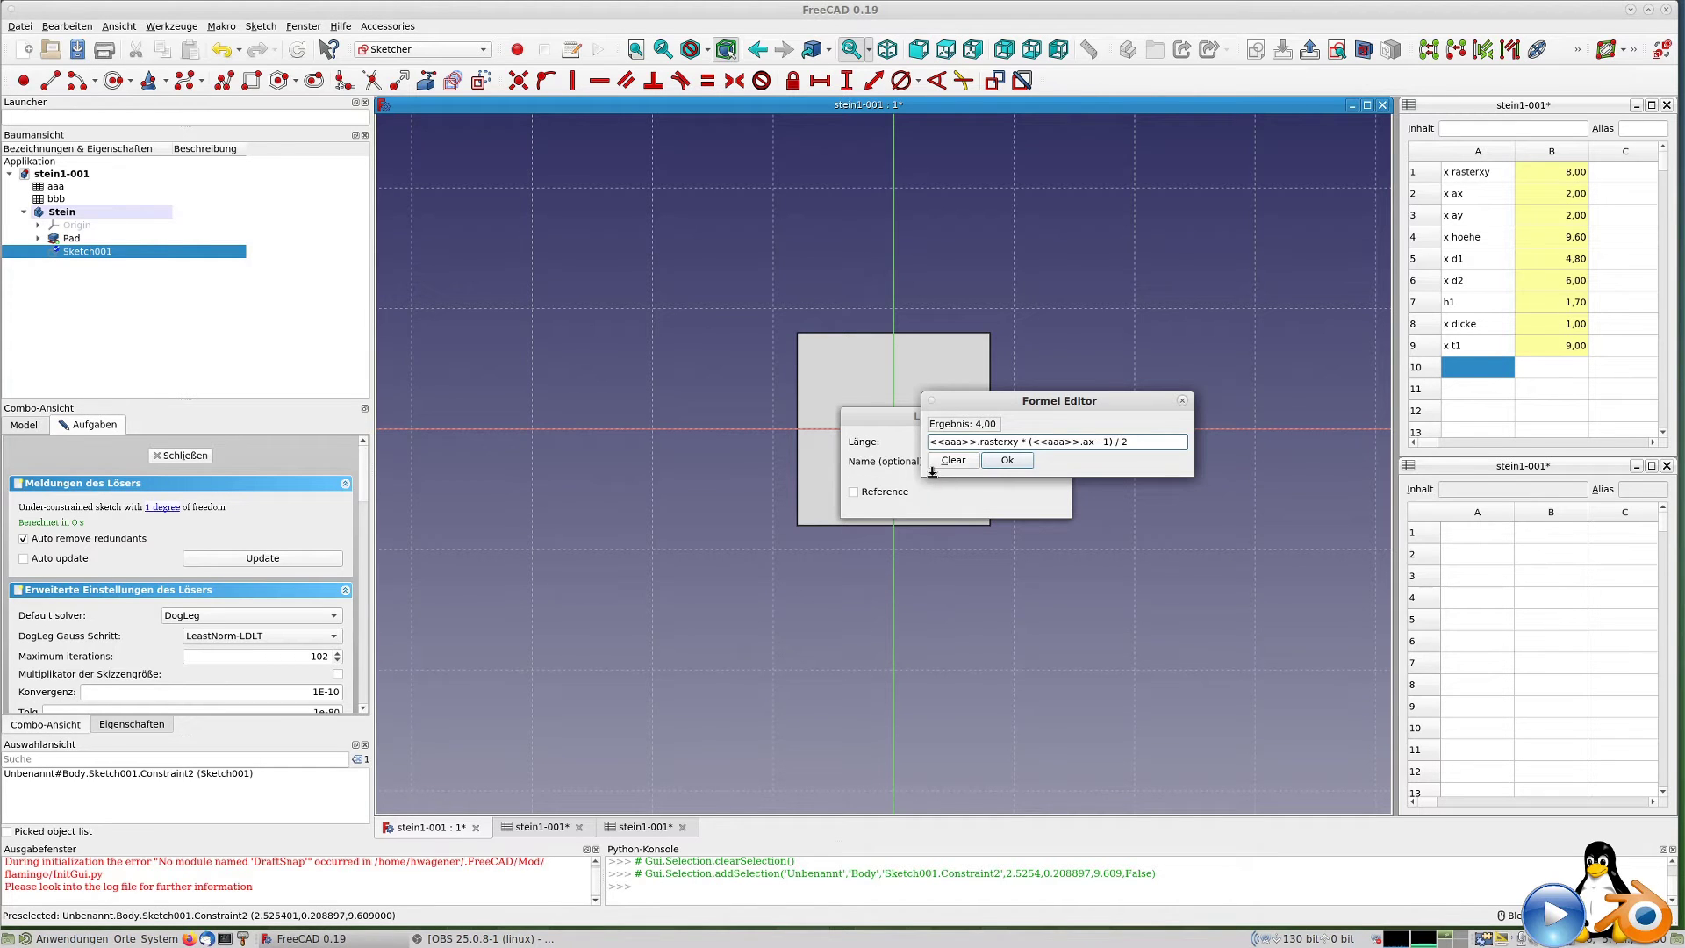
pyautogui.click(1008, 460)
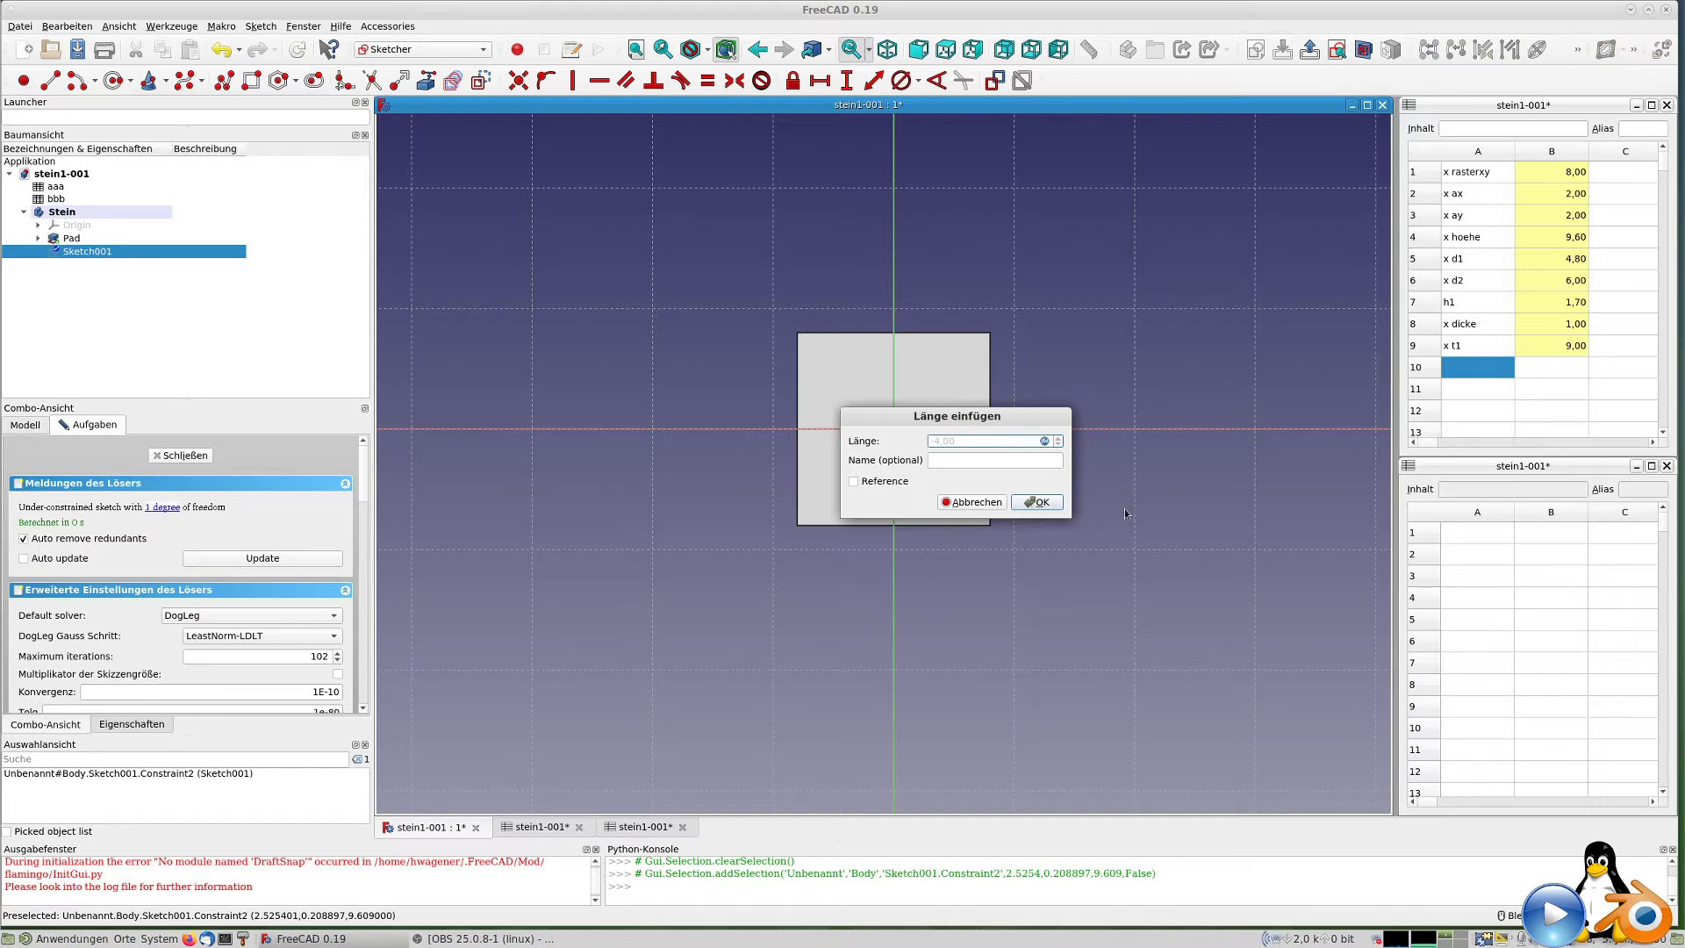
pyautogui.click(1054, 506)
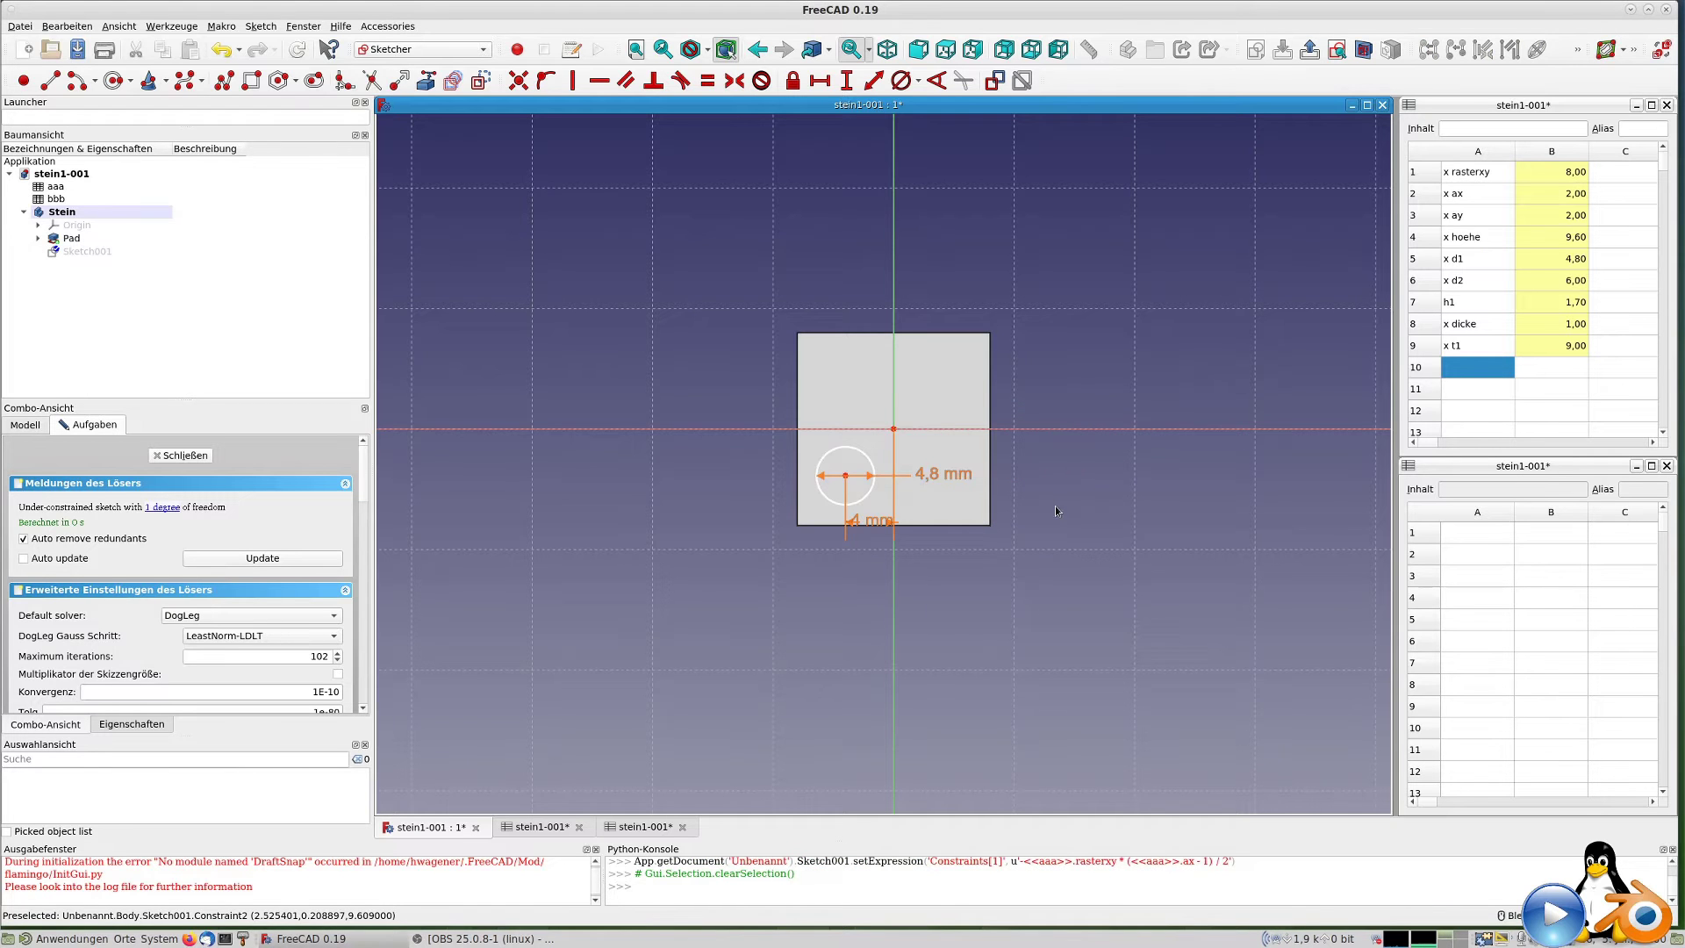
pyautogui.click(846, 479)
# Place the circle centre 4 mm from the horizontal axis via -aaa.rasterxy*(aaa.ay-1).
pyautogui.click(835, 429)
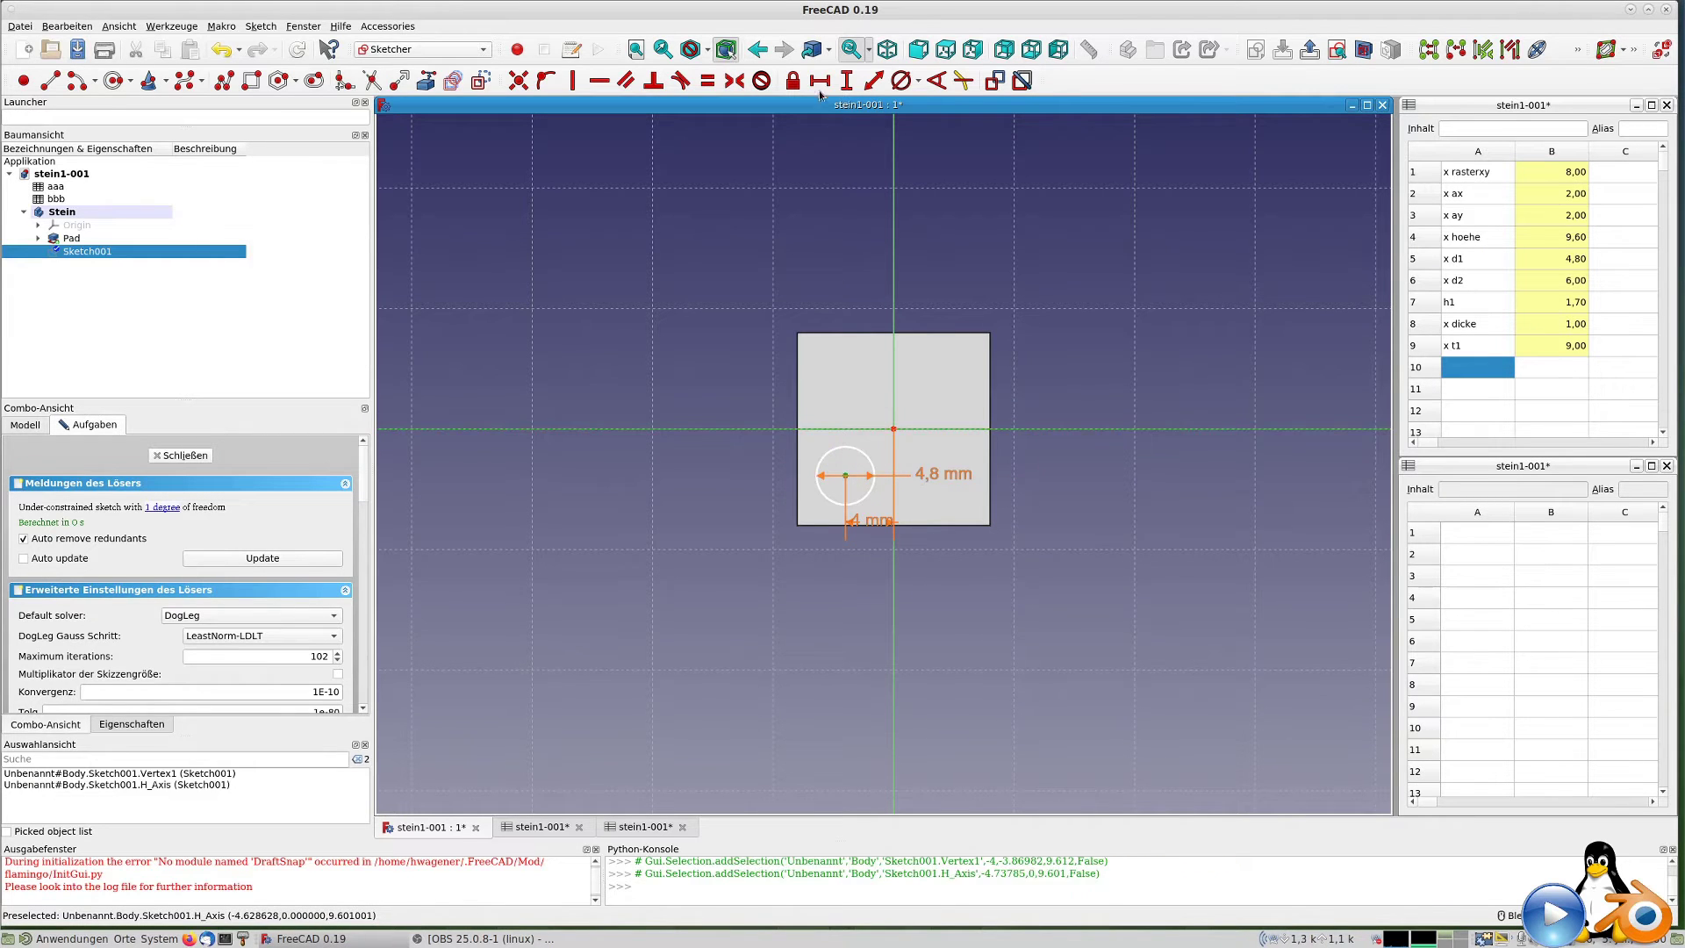
pyautogui.click(846, 80)
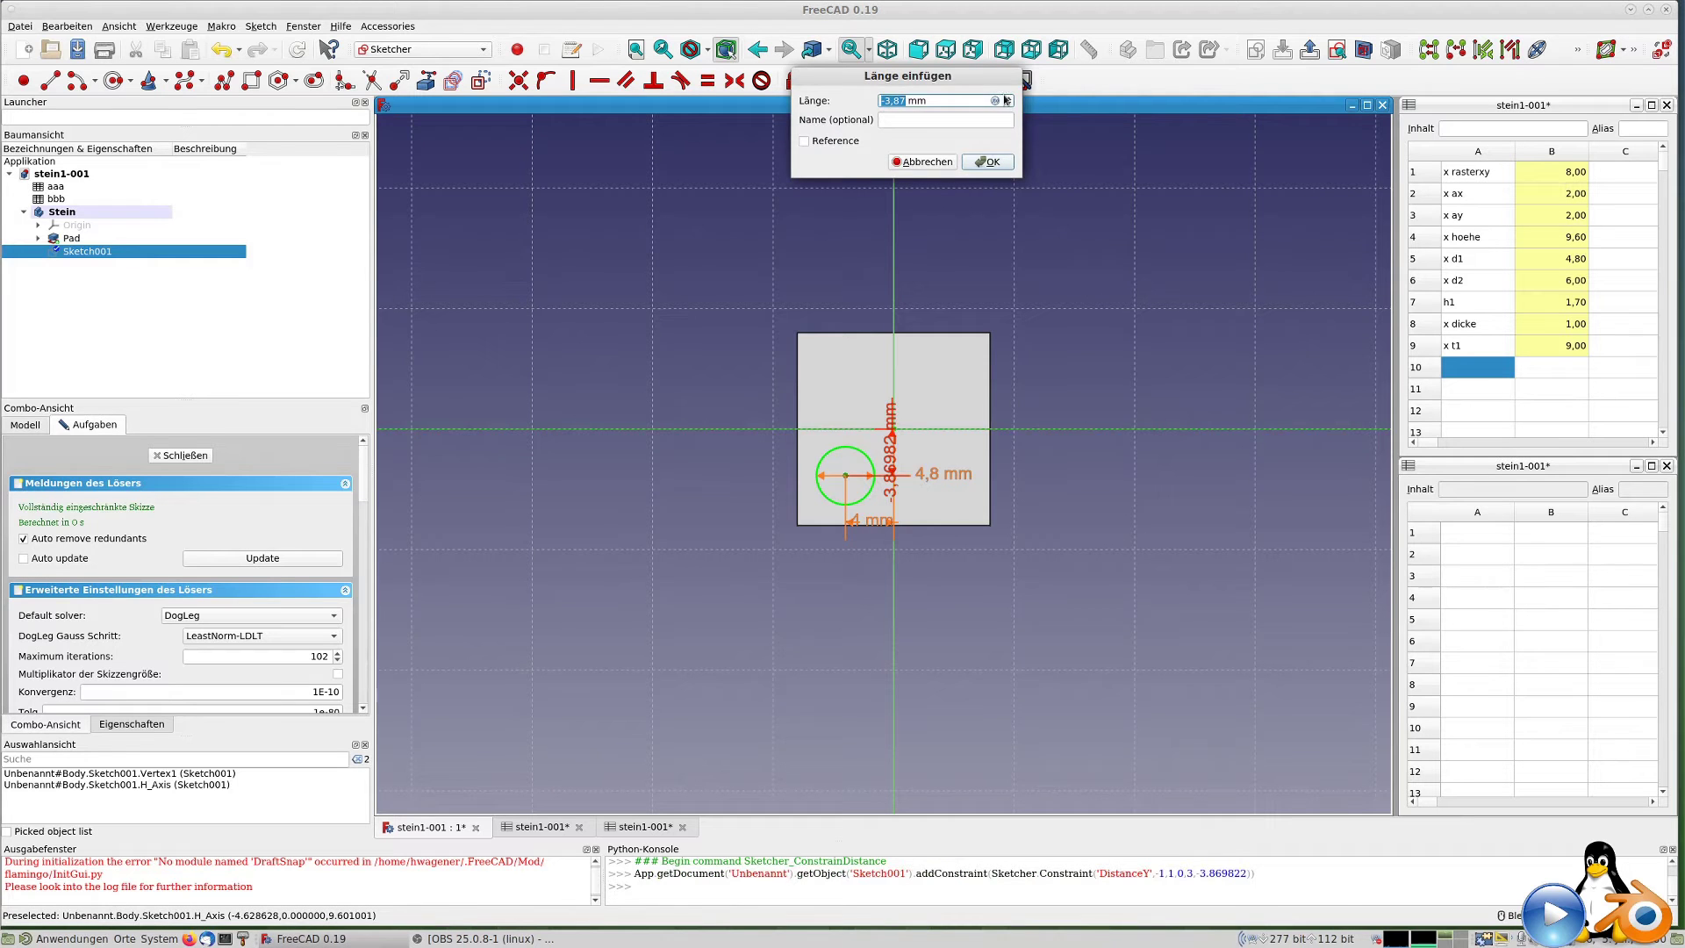
pyautogui.click(996, 101)
pyautogui.write('-aaa.rasterxy*(aaa.ay-1)')
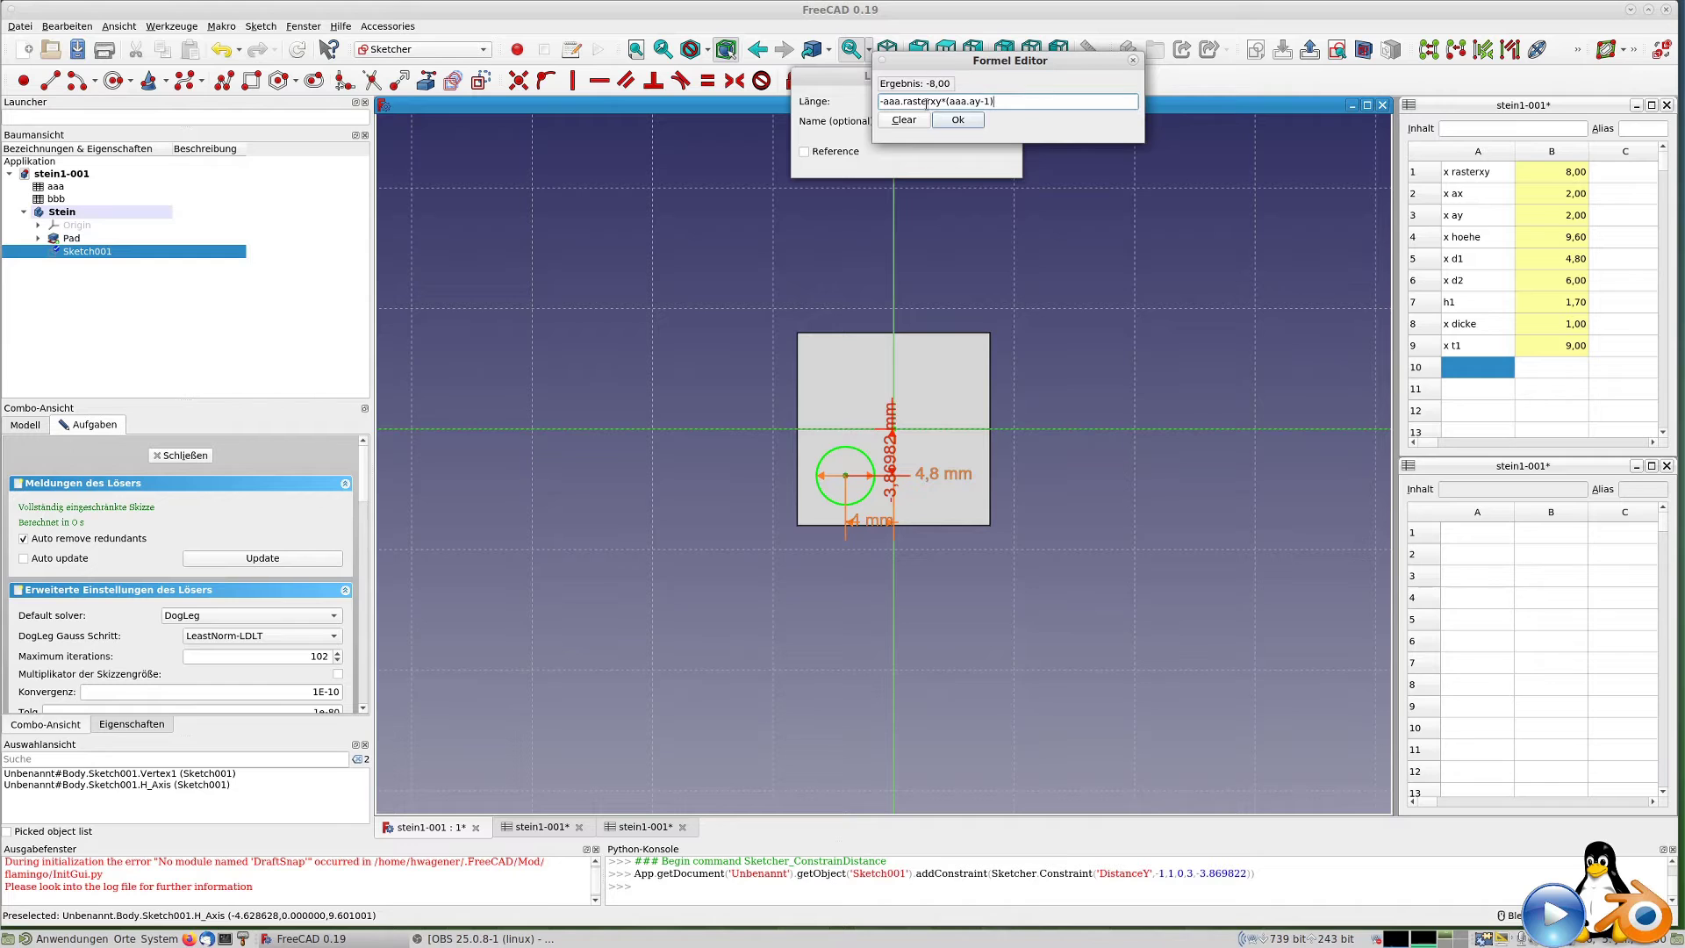
pyautogui.press('Return')
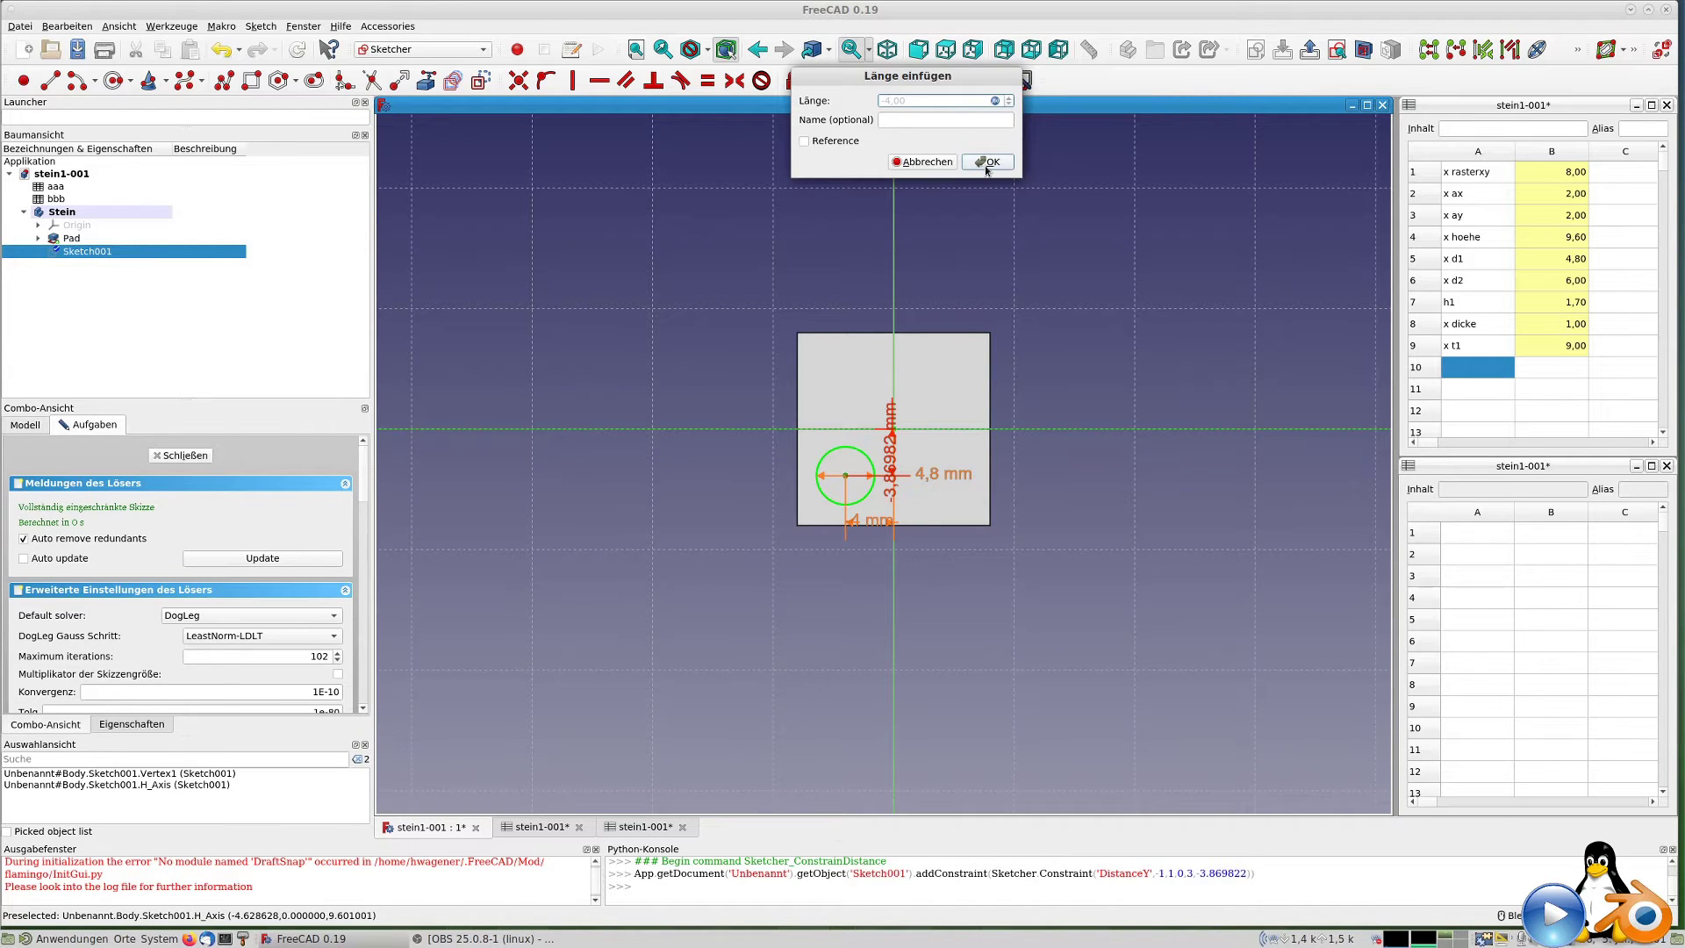
pyautogui.click(987, 163)
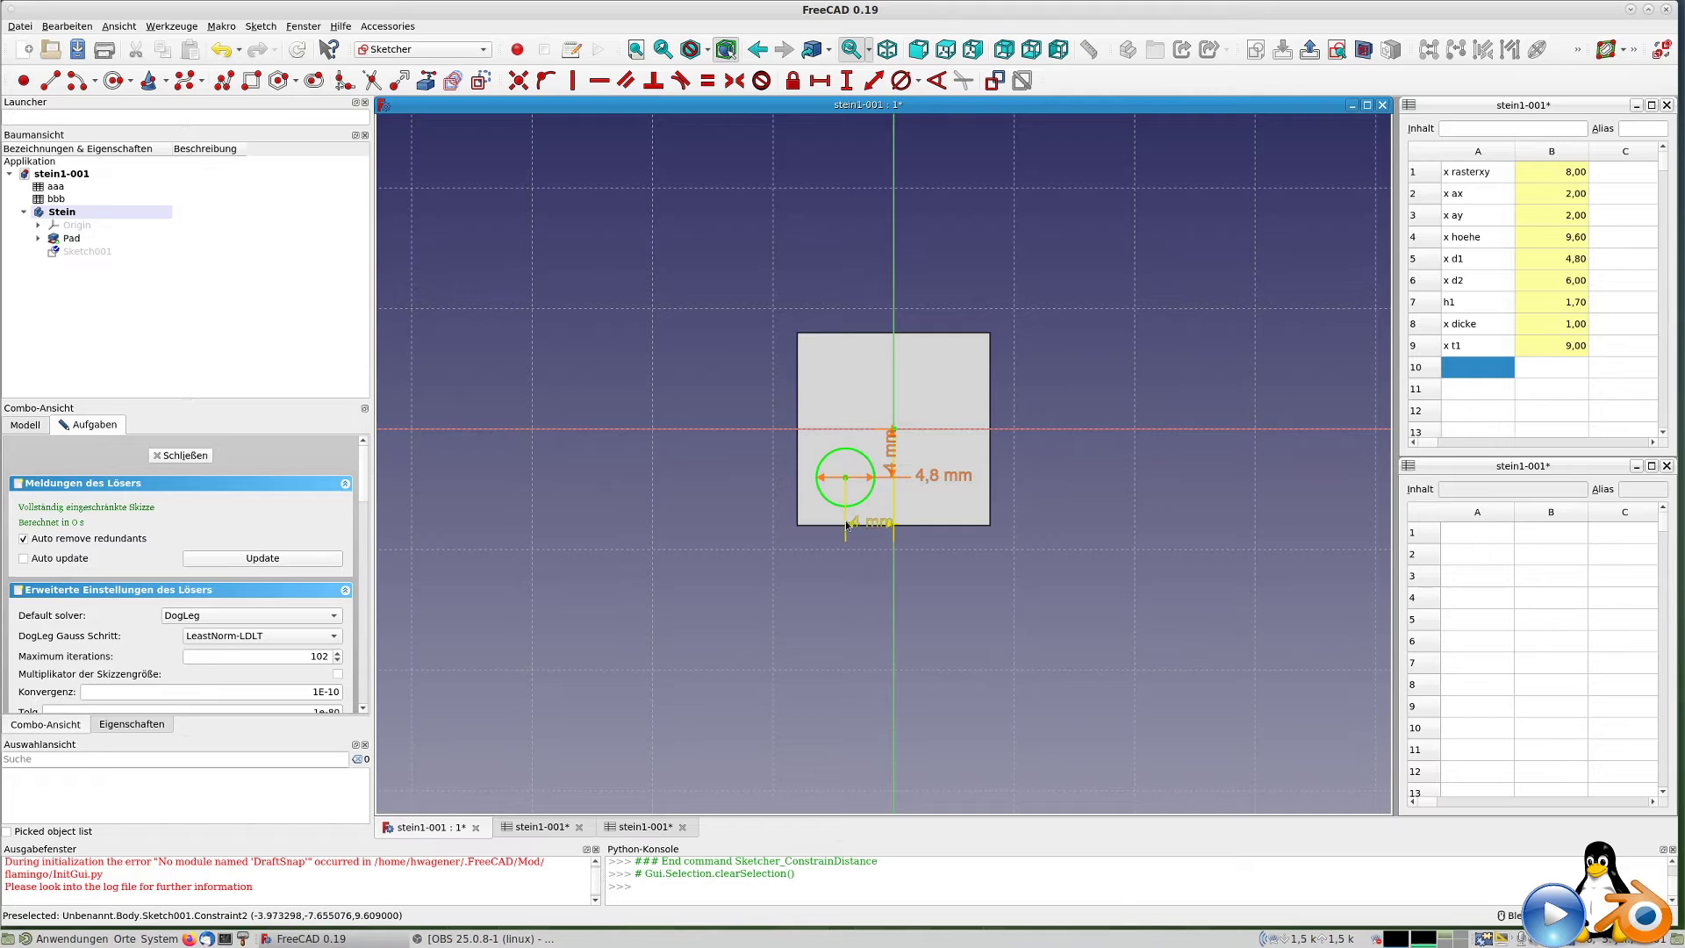
# Move the dimension labels clear of the square and close the sketch.
pyautogui.moveTo(872, 524); pyautogui.dragTo(772, 602)
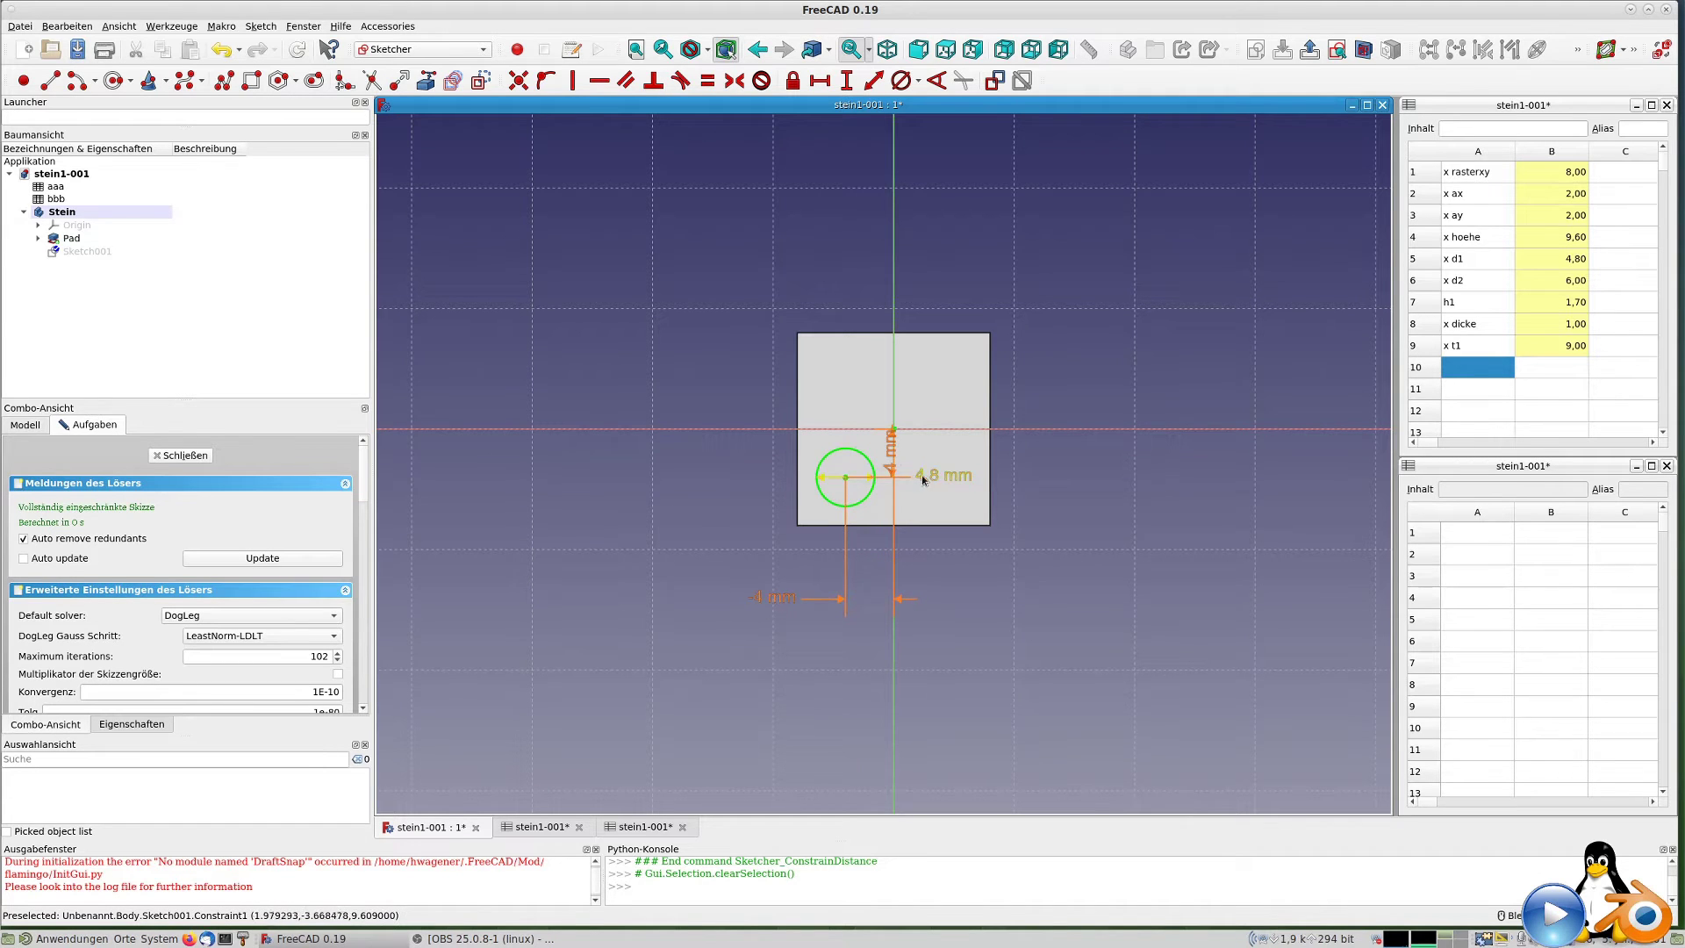
pyautogui.moveTo(928, 476)
pyautogui.mouseDown()
pyautogui.moveTo(937, 501)
pyautogui.moveTo(750, 461)
pyautogui.mouseUp()
pyautogui.moveTo(903, 441)
pyautogui.mouseDown()
pyautogui.moveTo(740, 462)
pyautogui.moveTo(717, 549)
pyautogui.mouseUp()
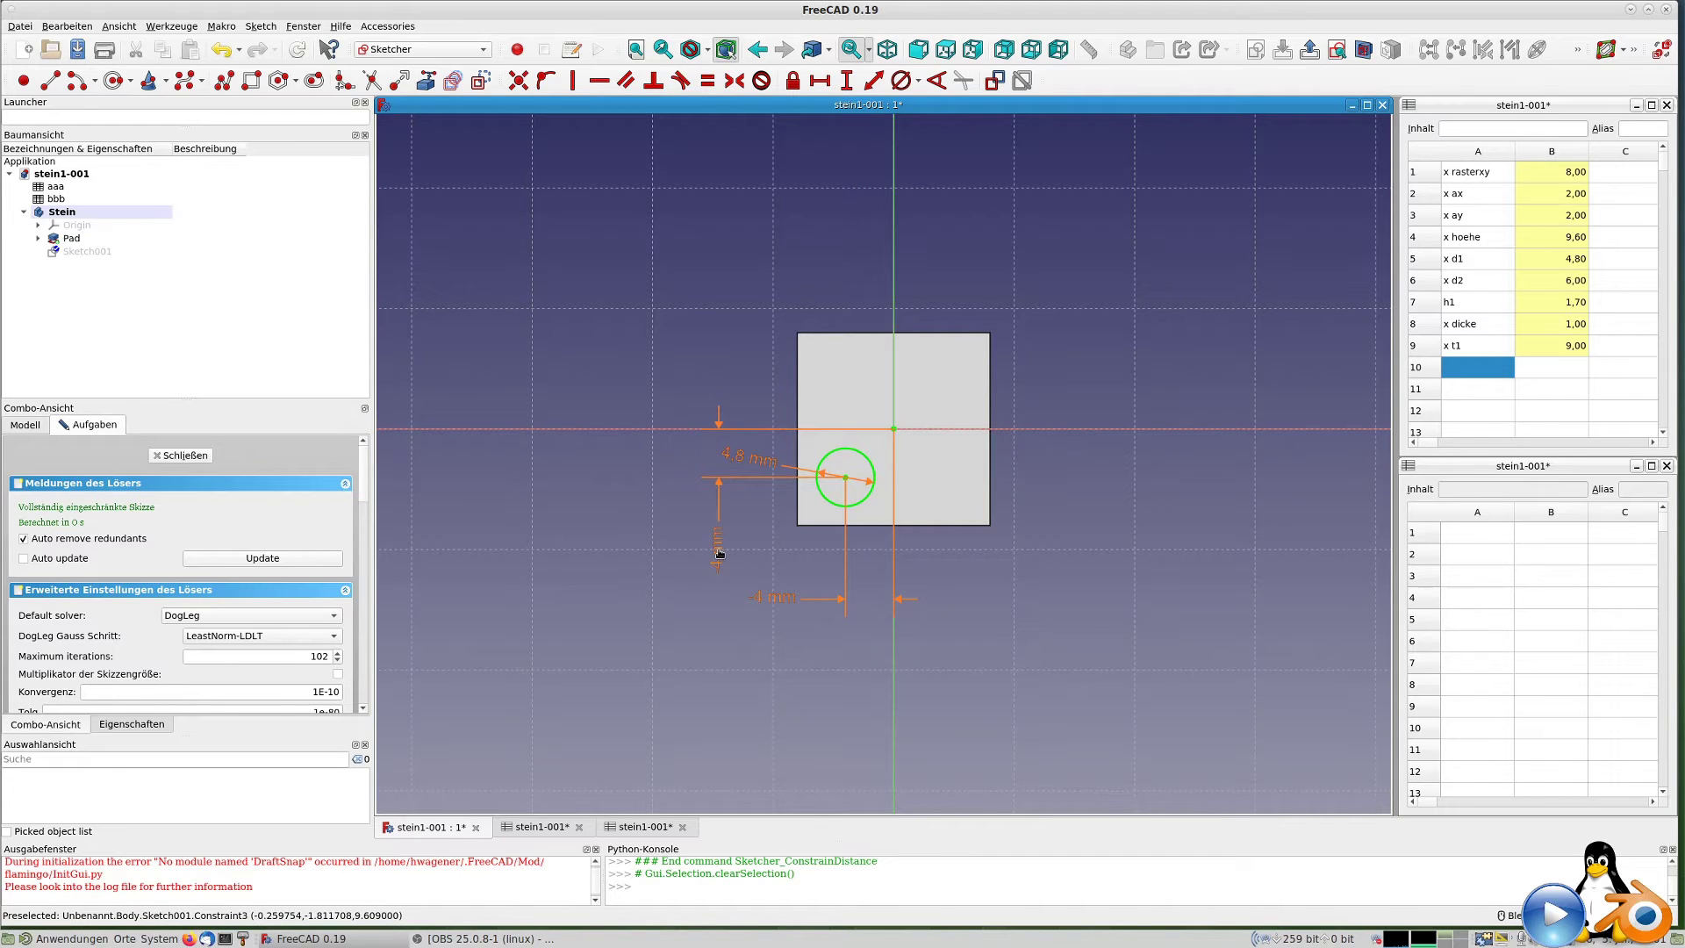
pyautogui.moveTo(753, 465); pyautogui.dragTo(765, 524)
pyautogui.click(197, 456)
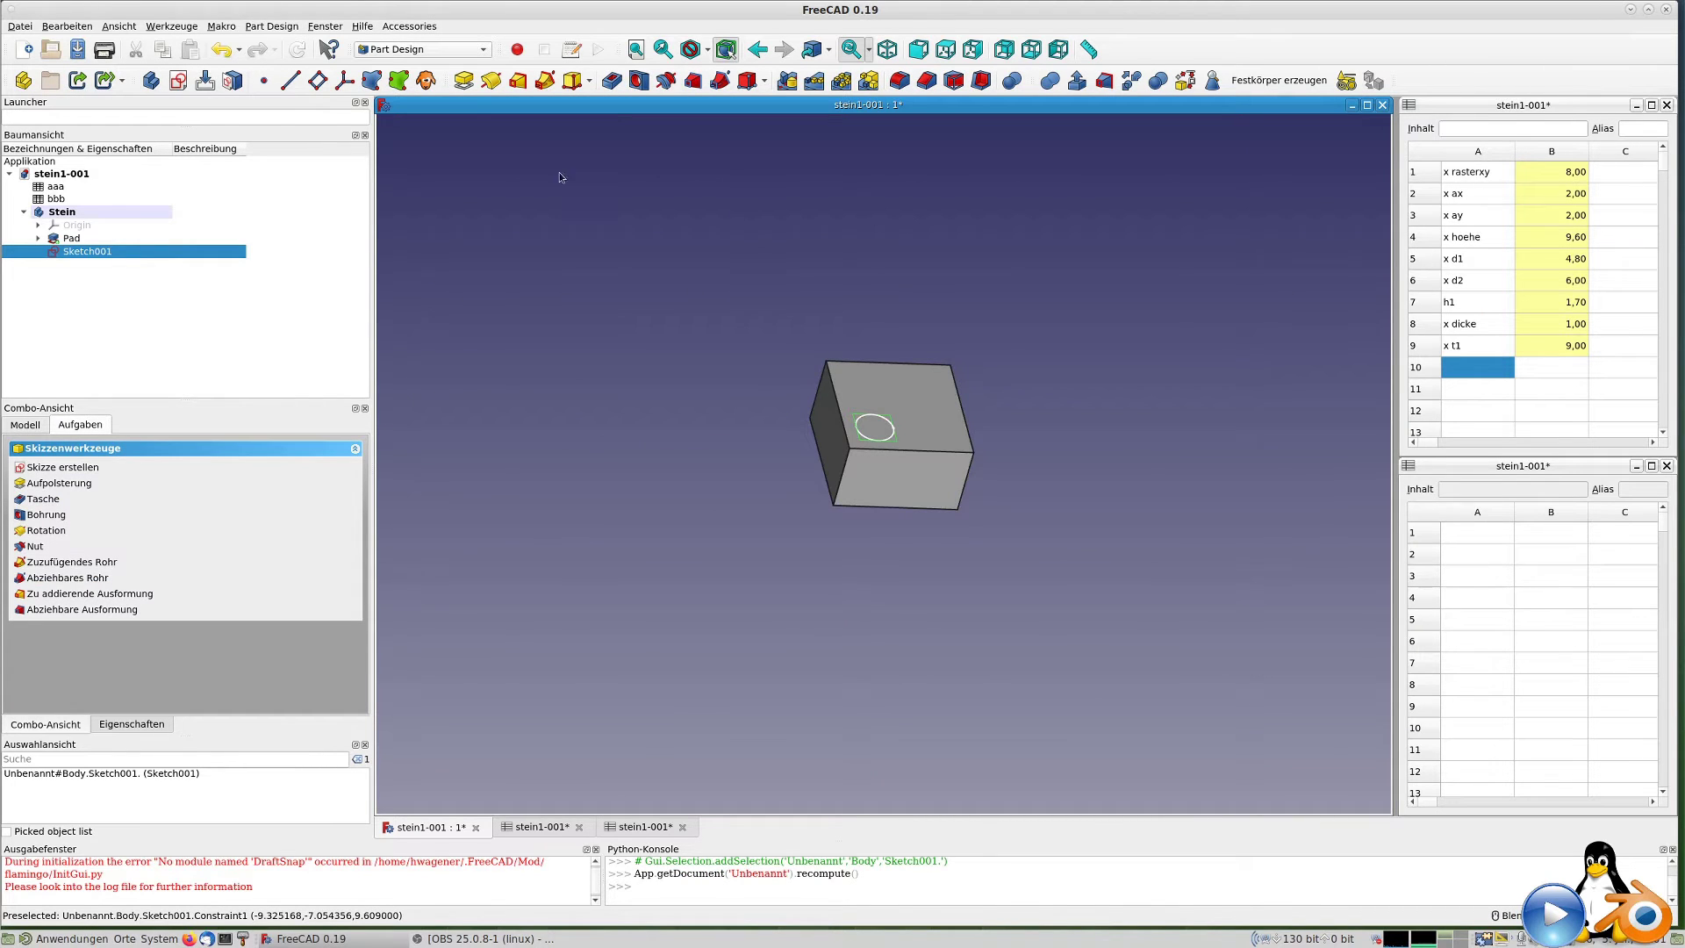
# Pad the stud circle as Pad001 with length bound to aaa.h1 (1,70 mm).
pyautogui.click(463, 79)
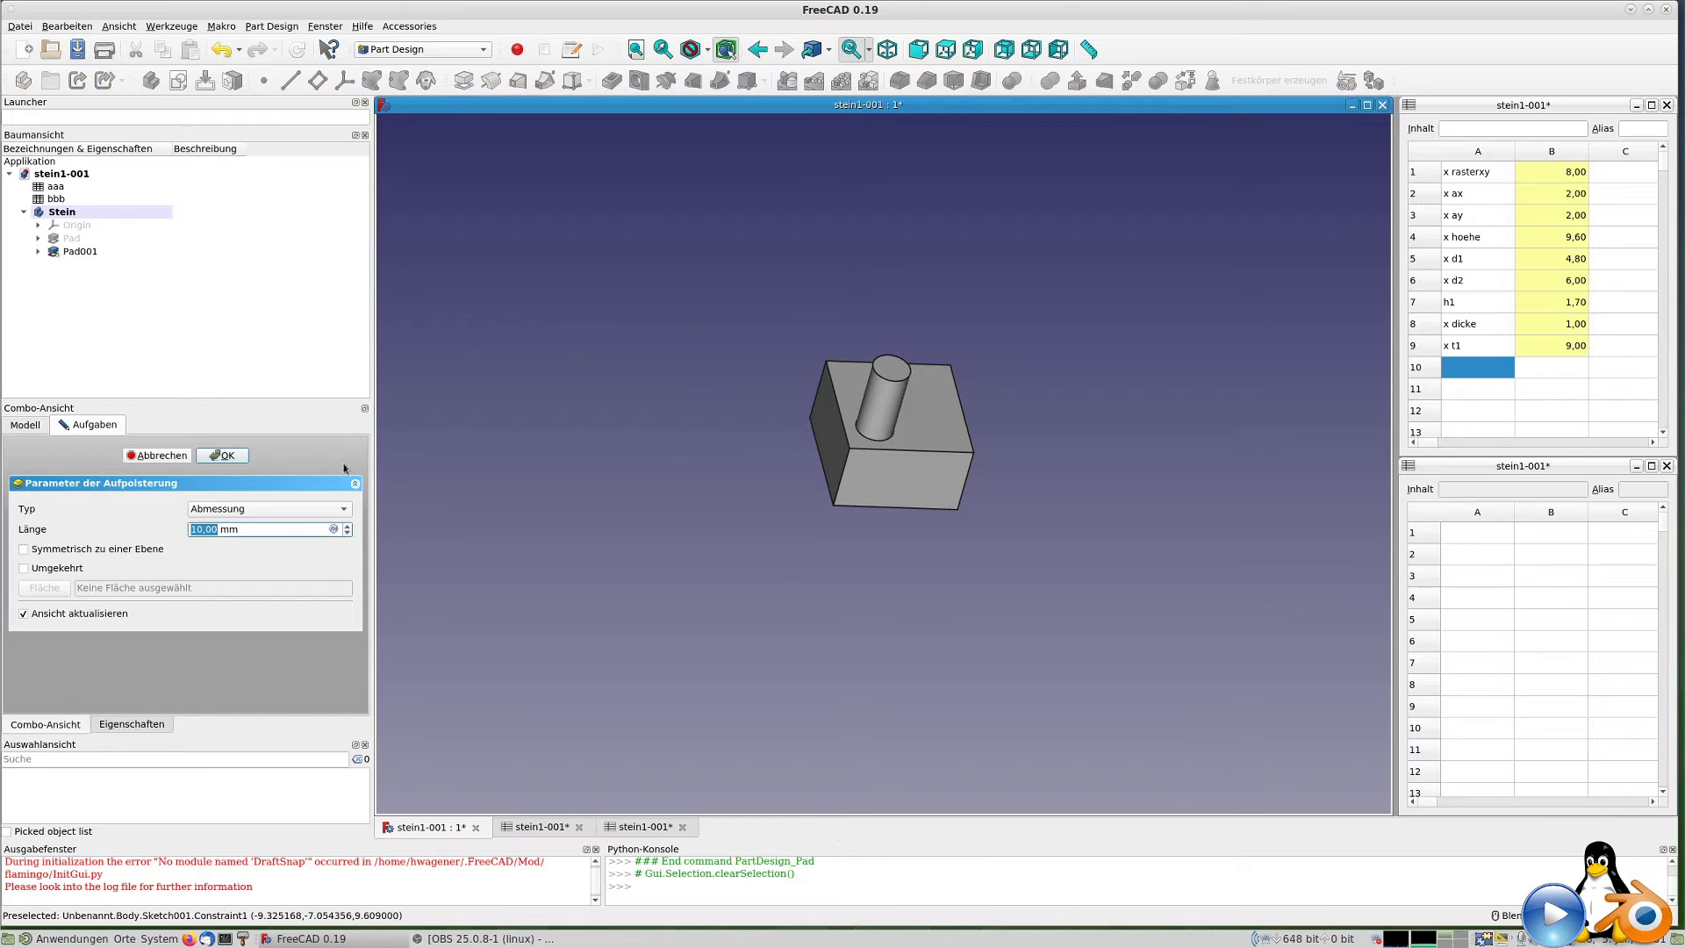
pyautogui.click(333, 529)
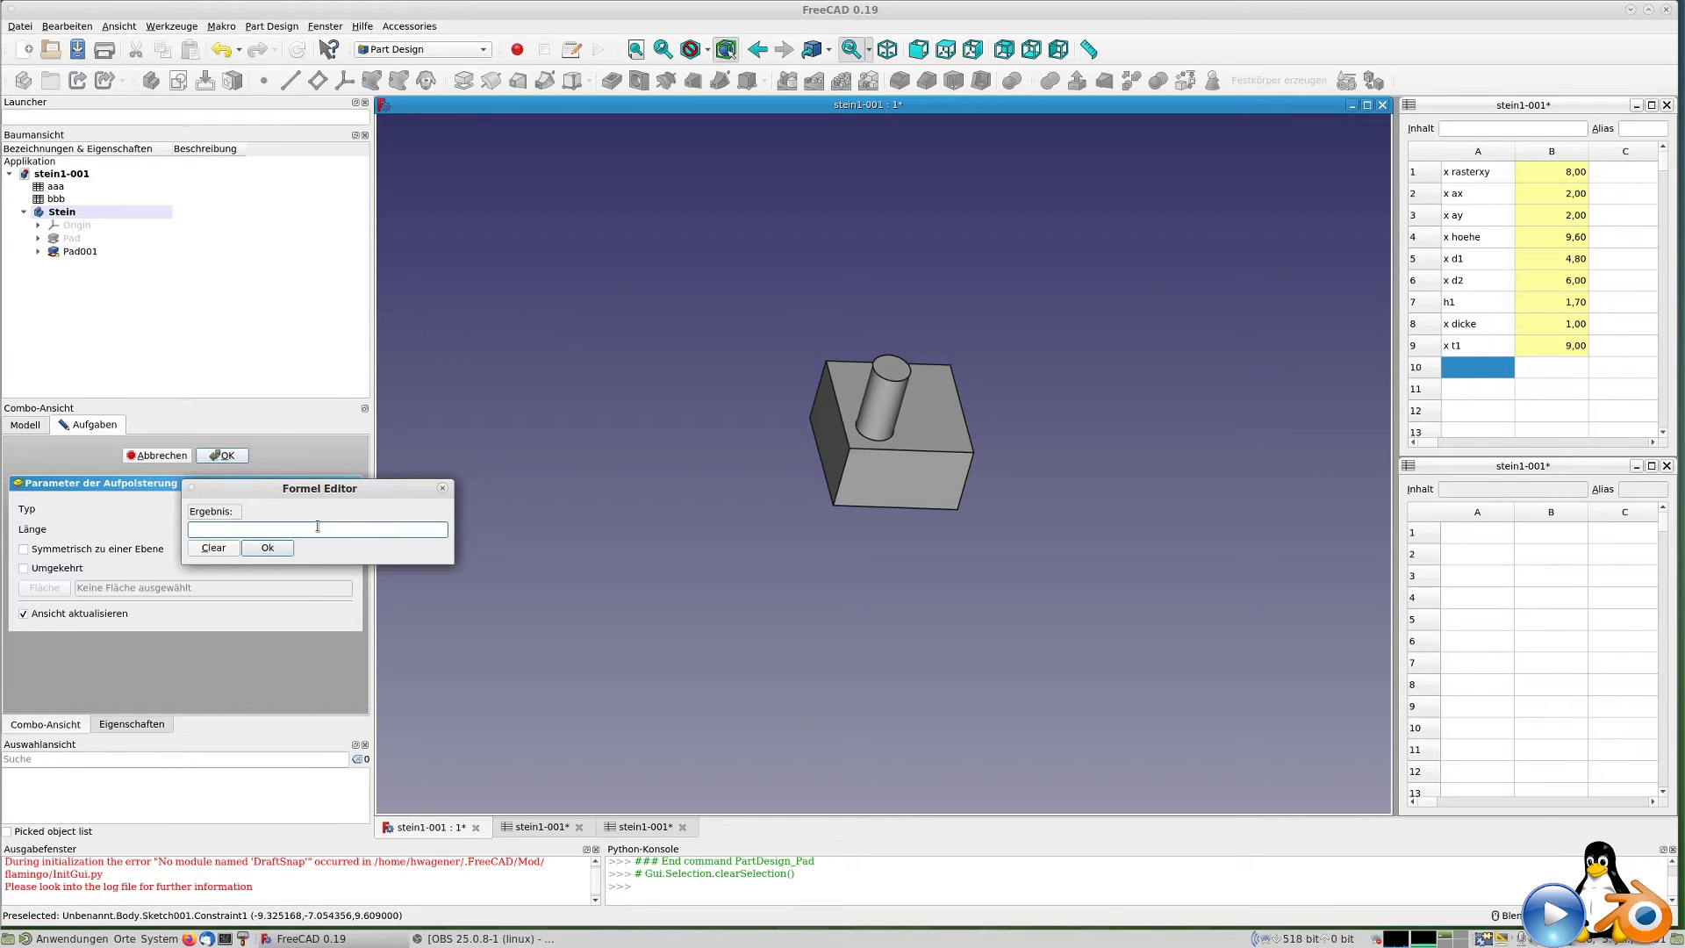
pyautogui.write('aaa.')
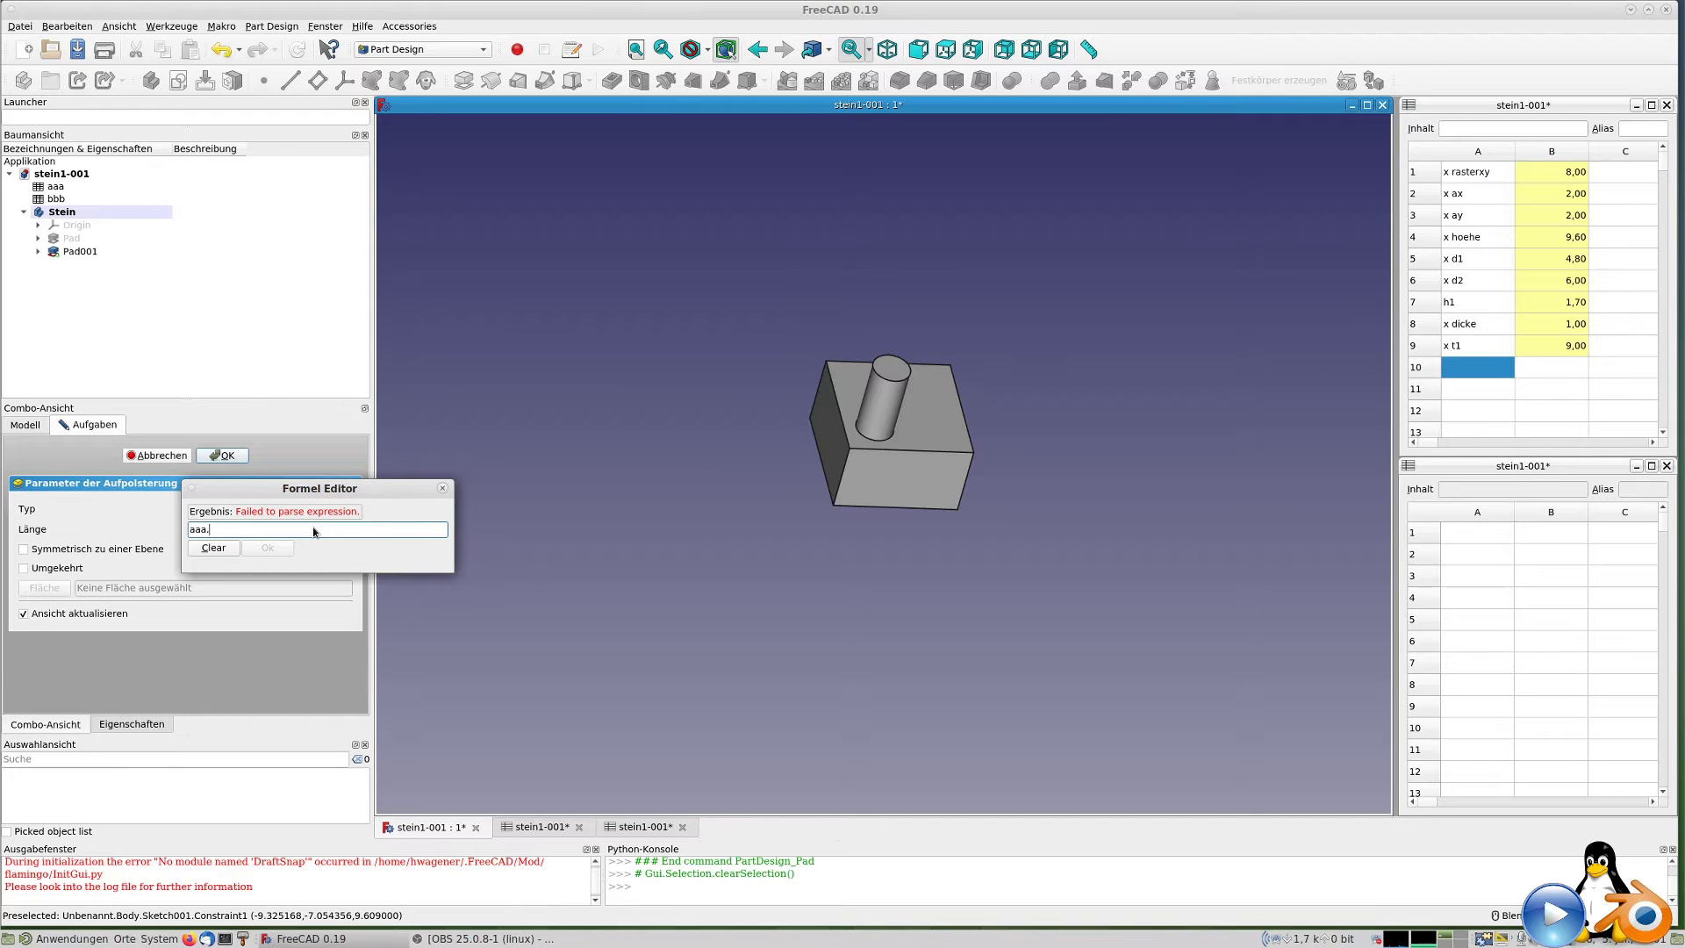
pyautogui.write('h1')
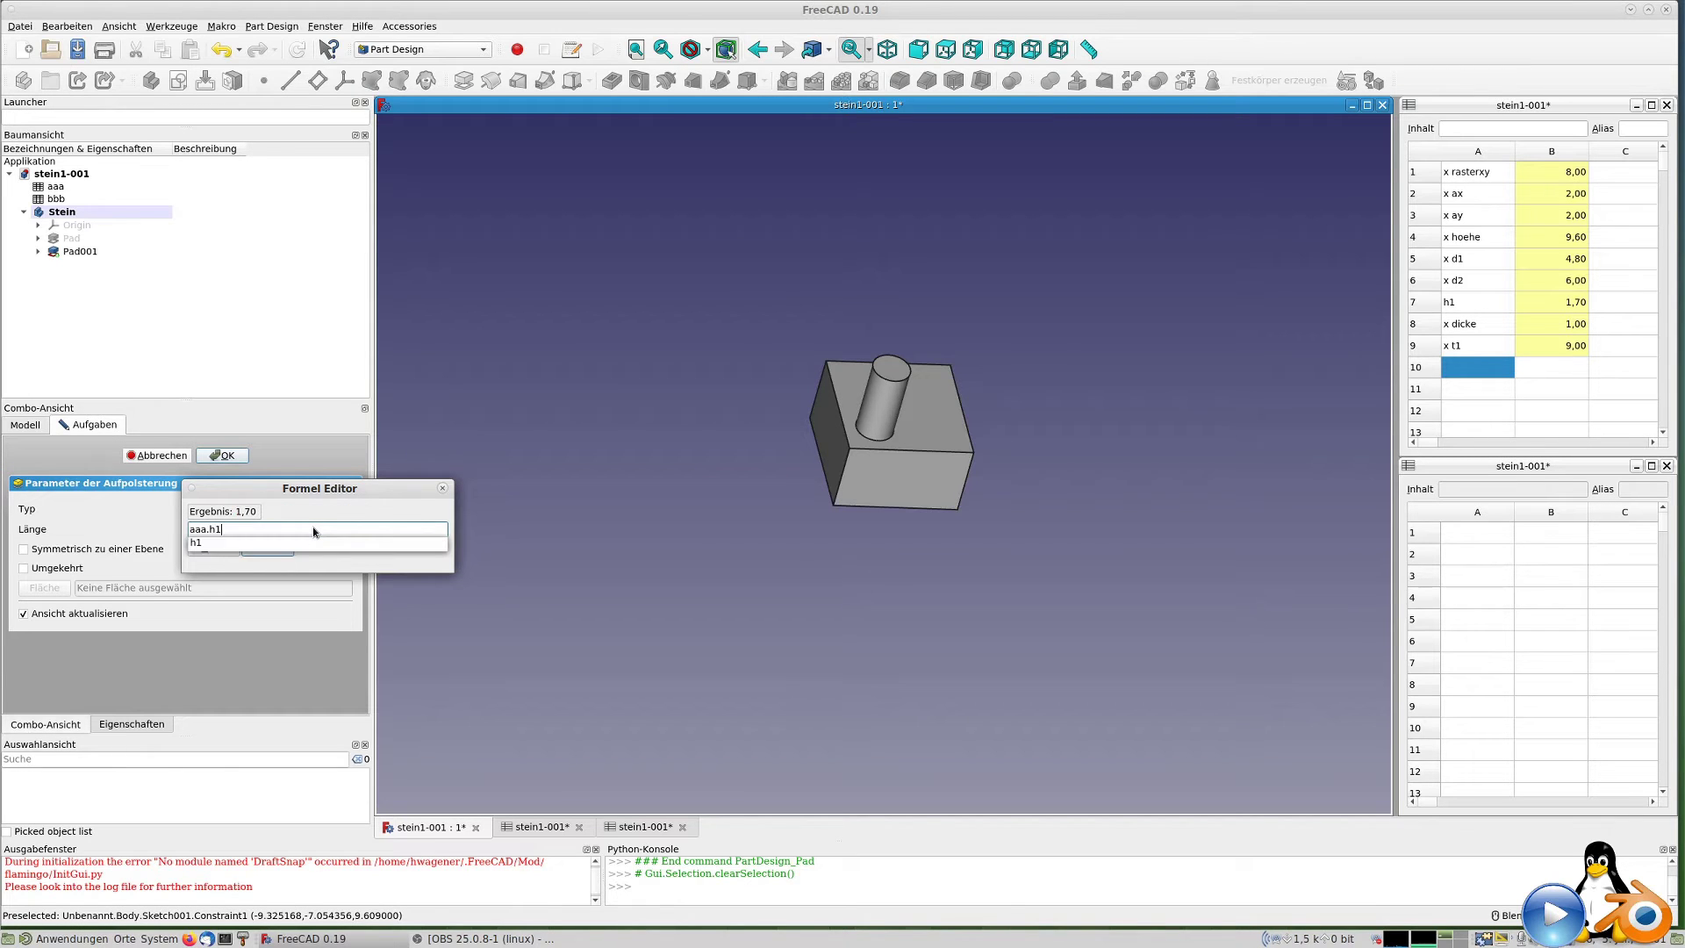
pyautogui.click(312, 526)
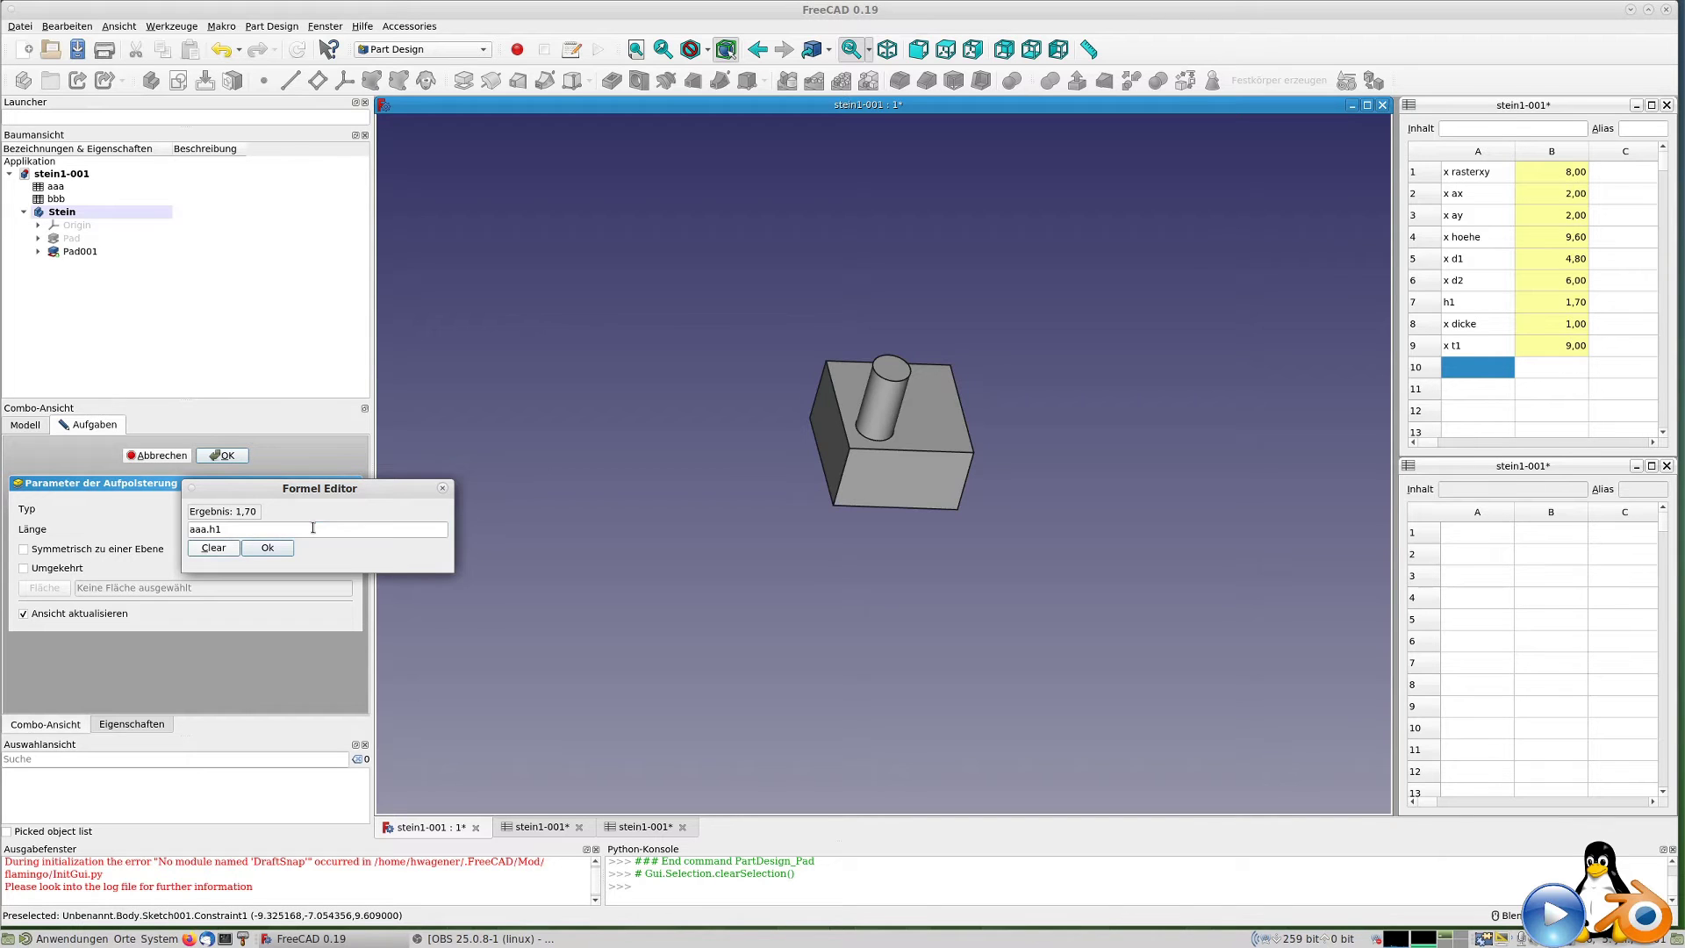
pyautogui.press('Return')
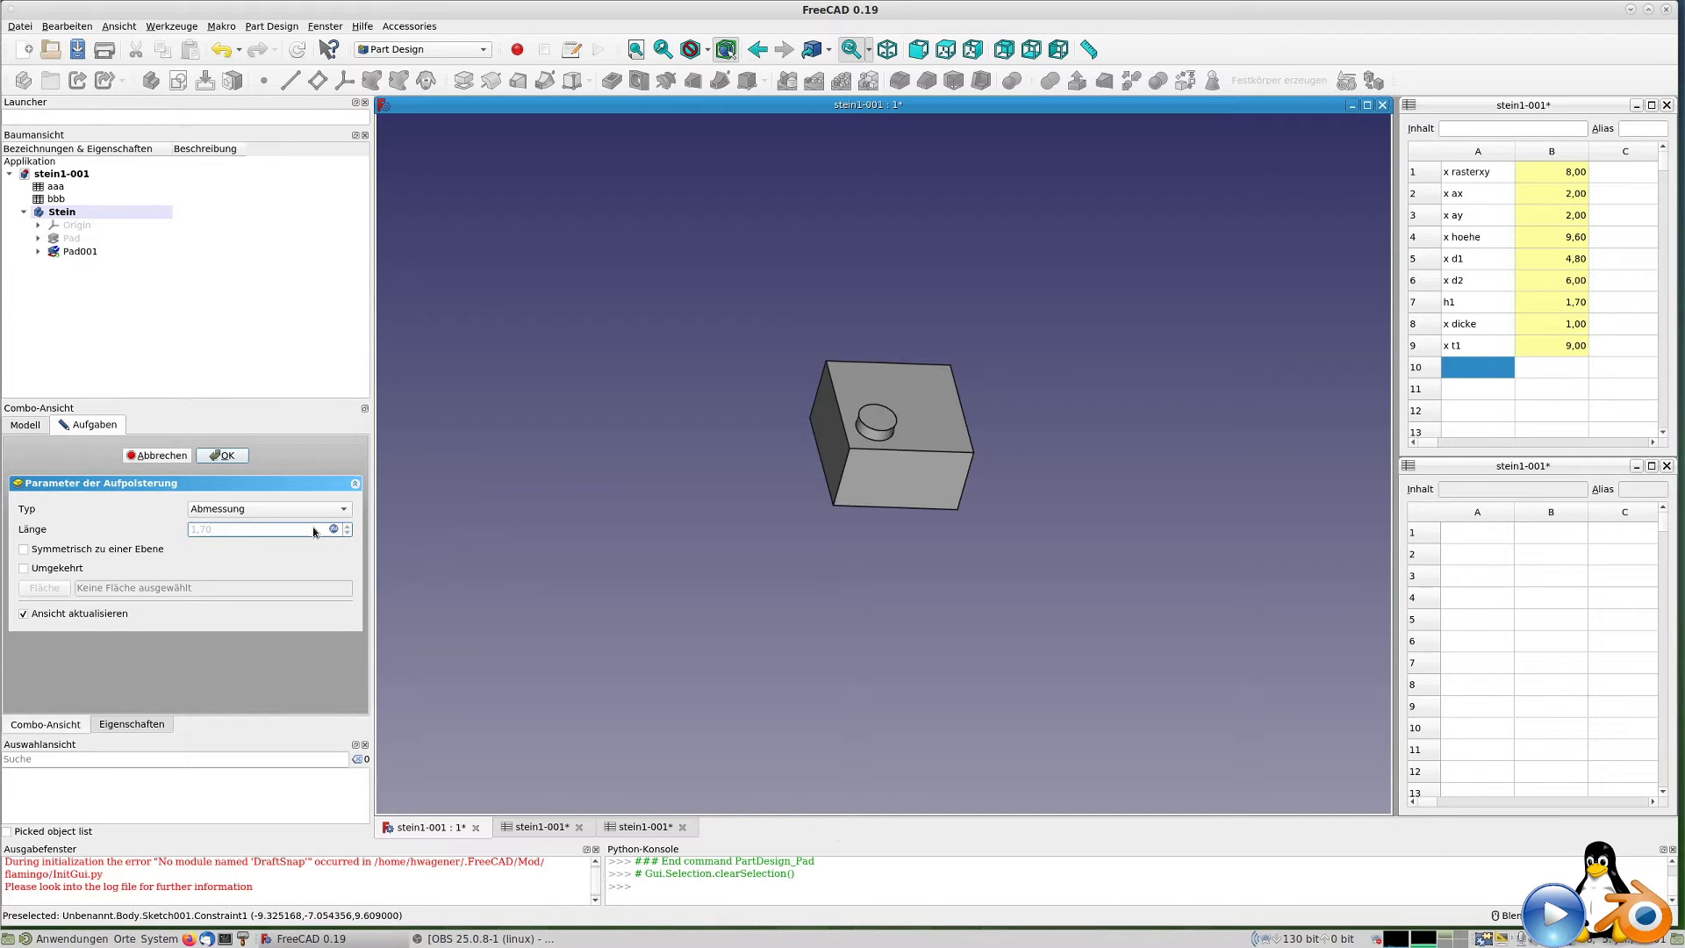
pyautogui.click(72, 255)
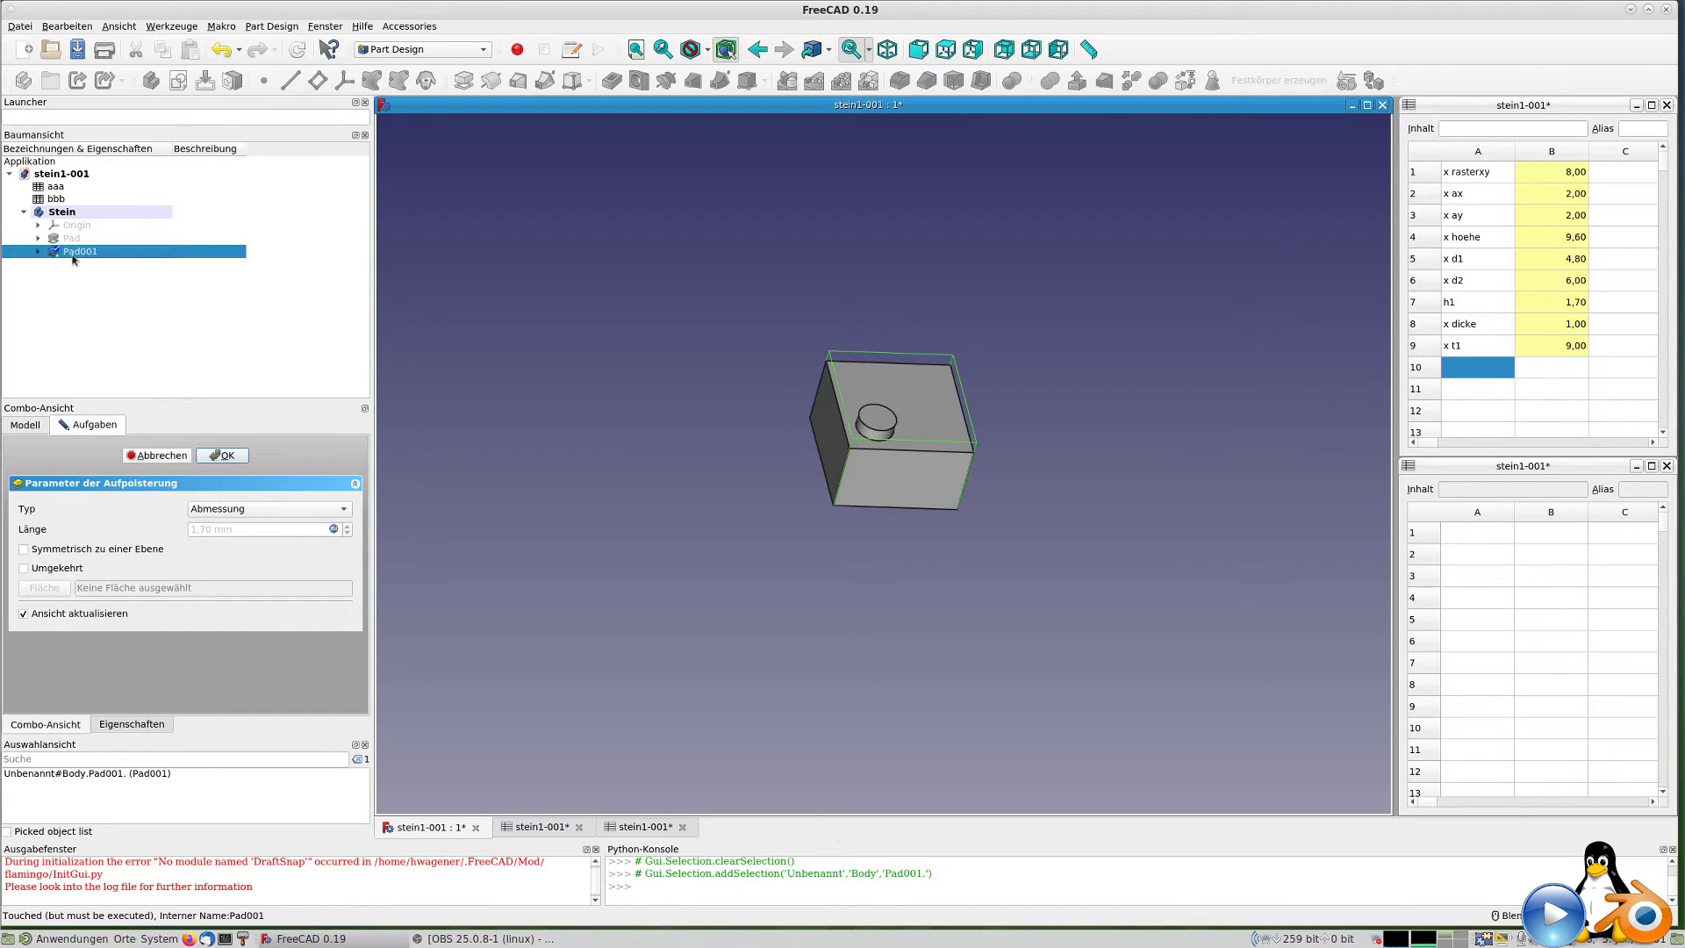
pyautogui.click(219, 456)
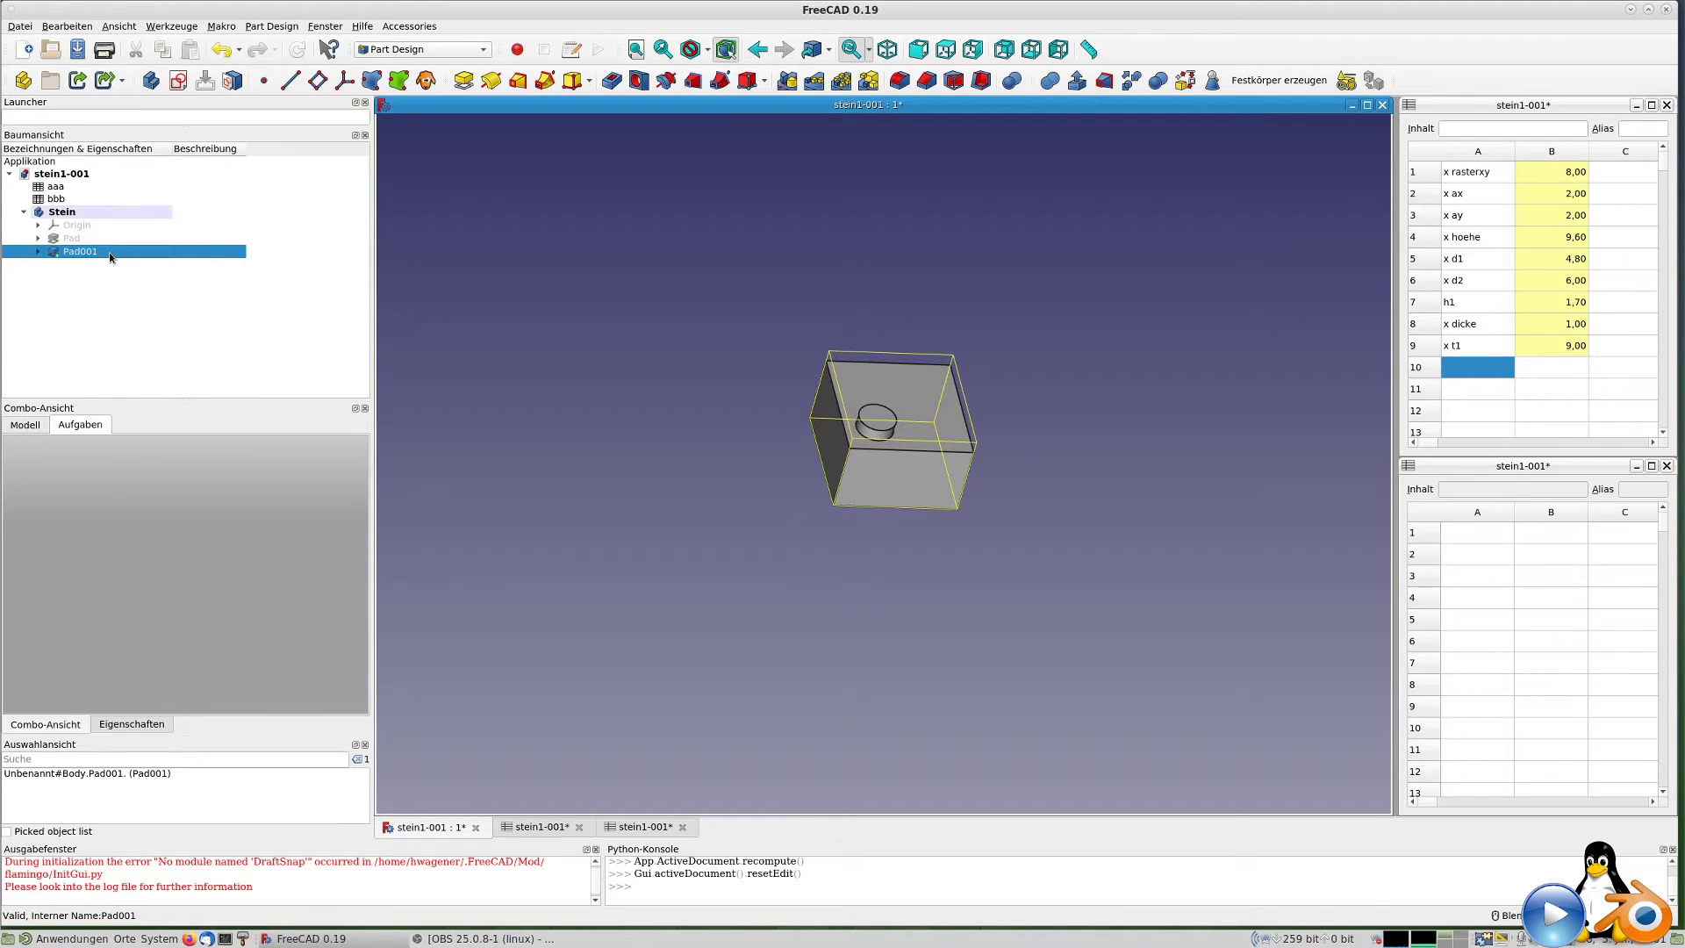
# Create a MultiTransform of Pad001 containing a linear pattern transformation.
pyautogui.click(866, 83)
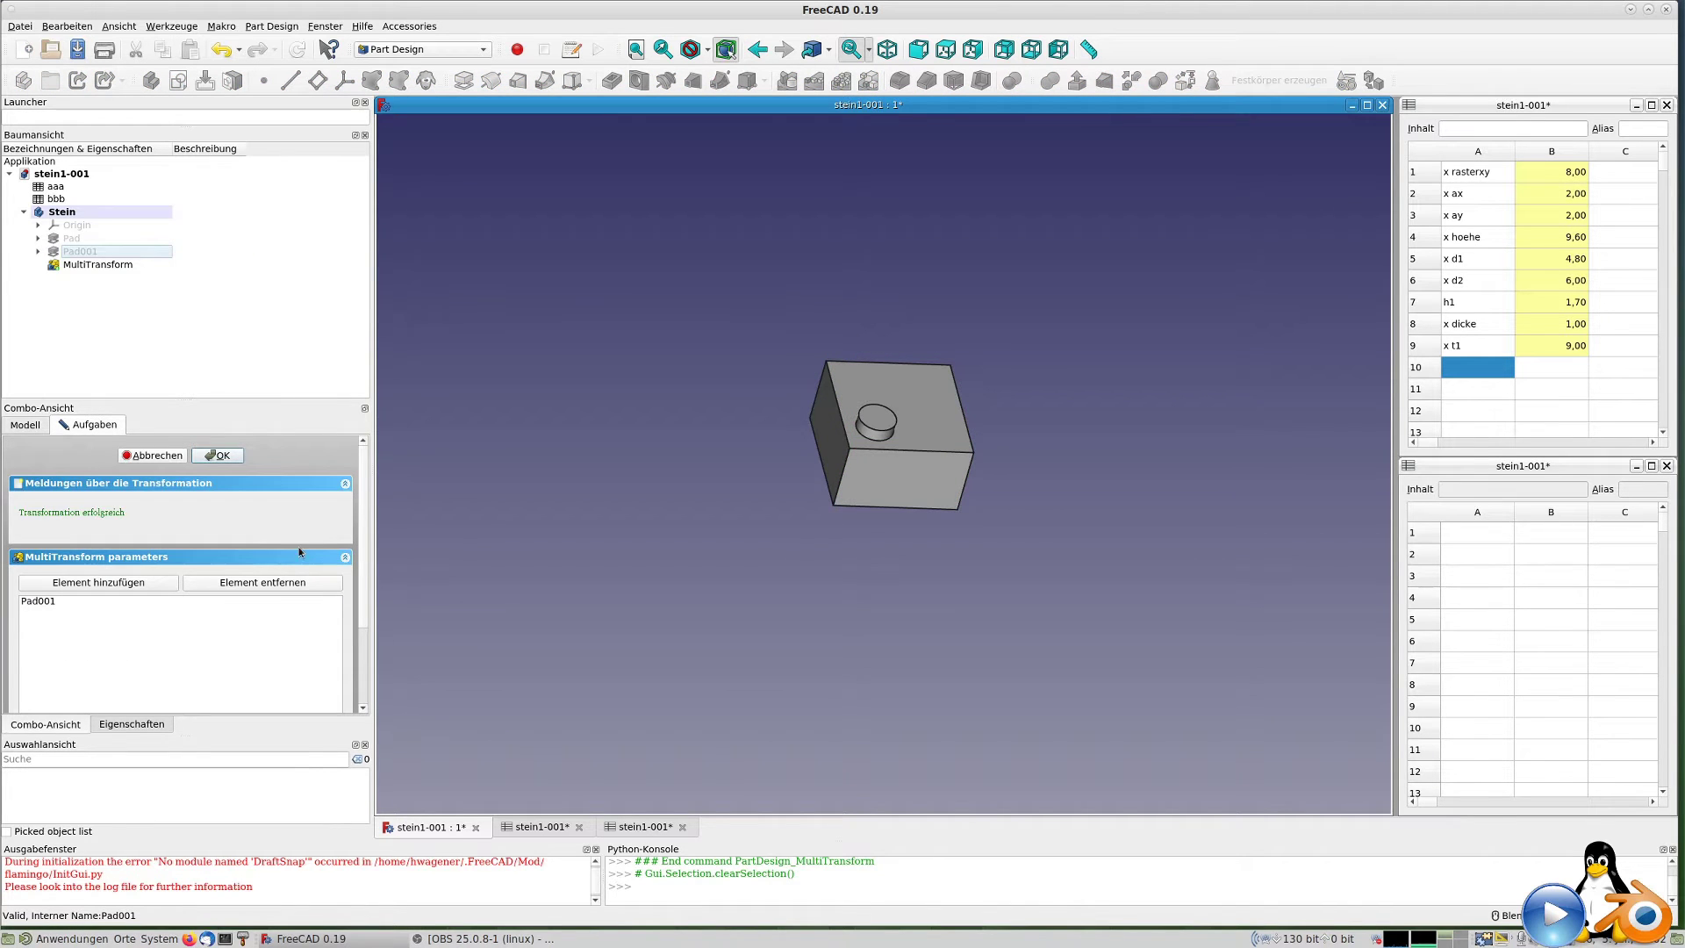
pyautogui.moveTo(365, 564); pyautogui.dragTo(349, 689)
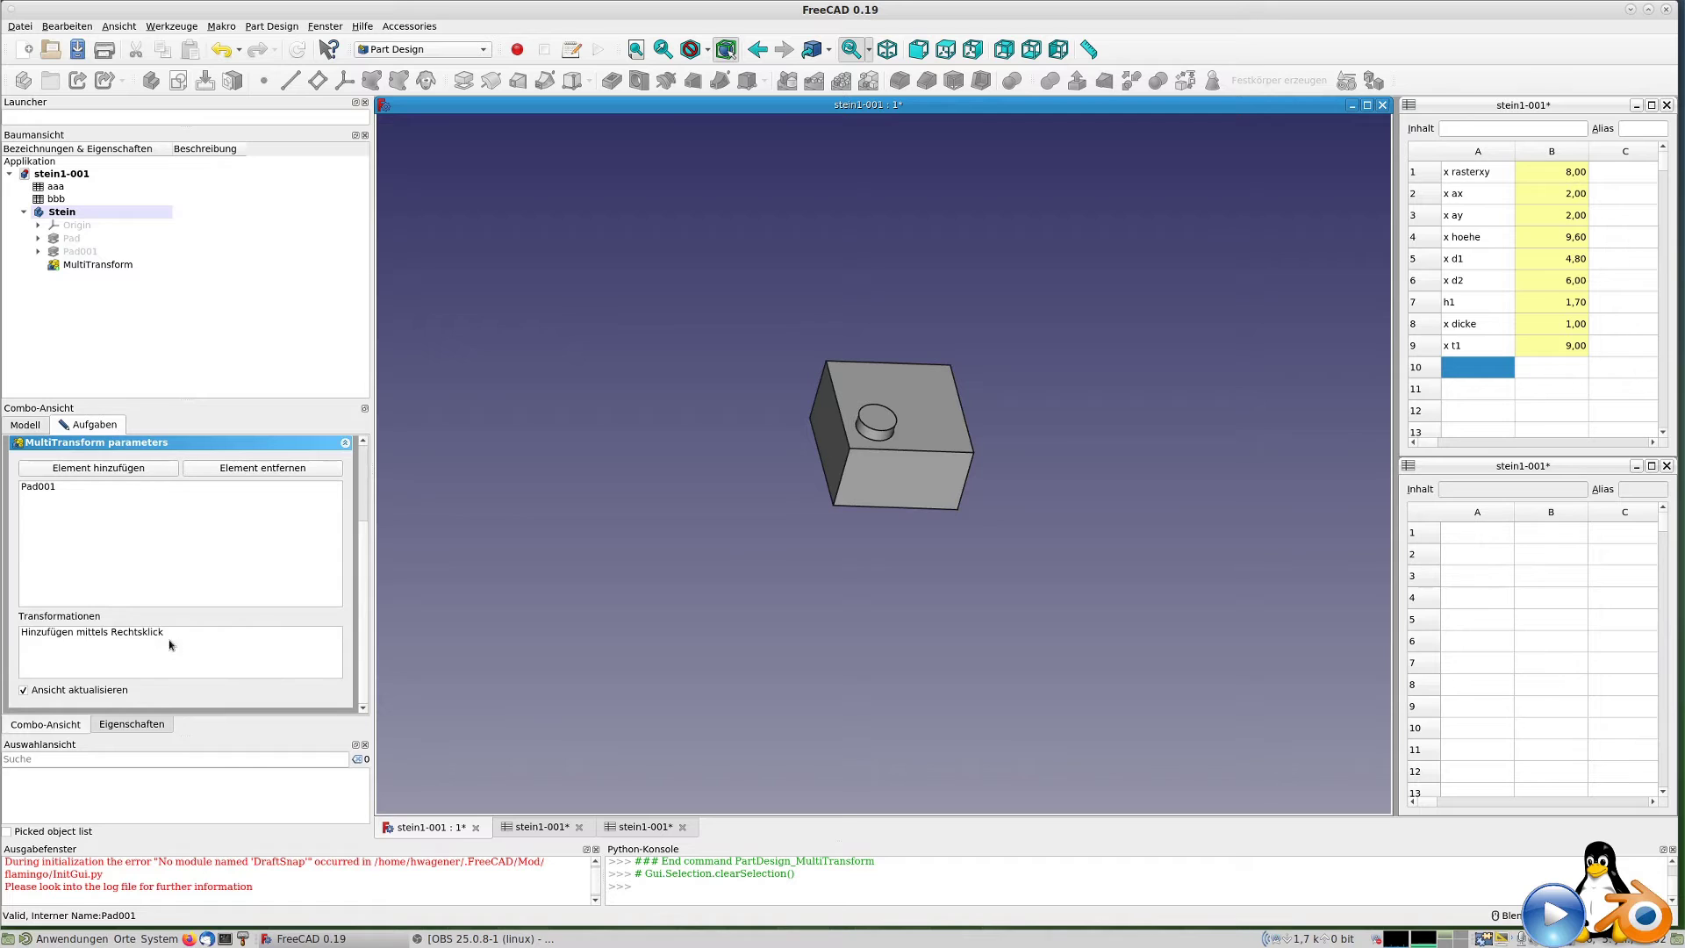
pyautogui.rightClick(162, 648)
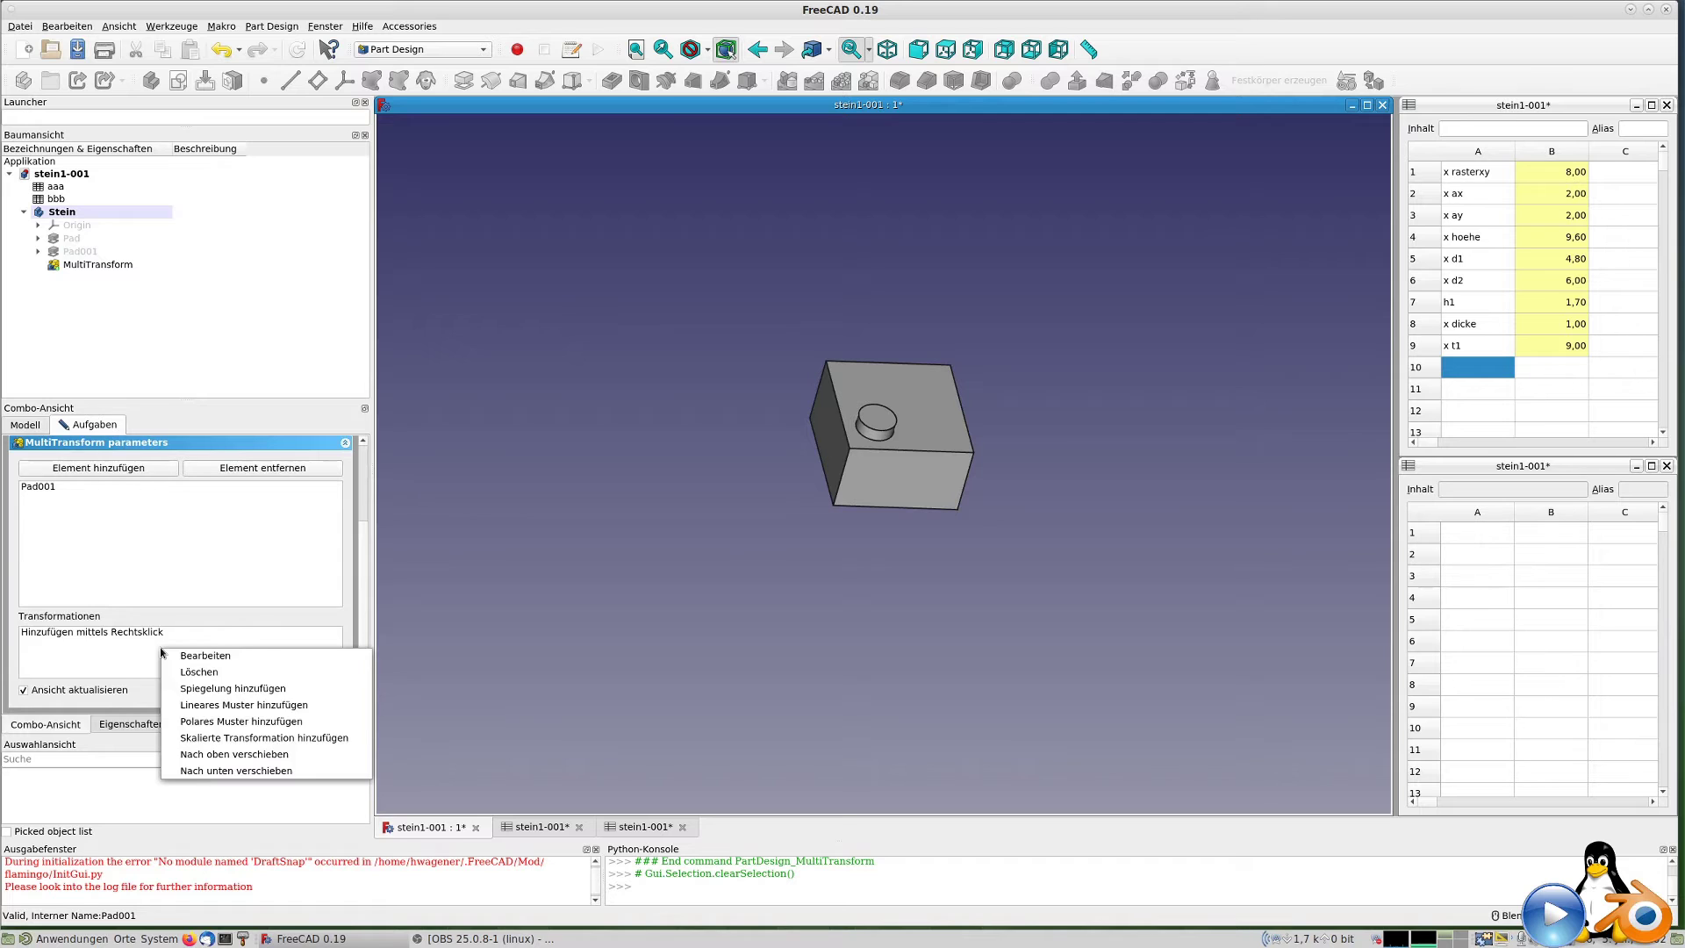
pyautogui.click(213, 706)
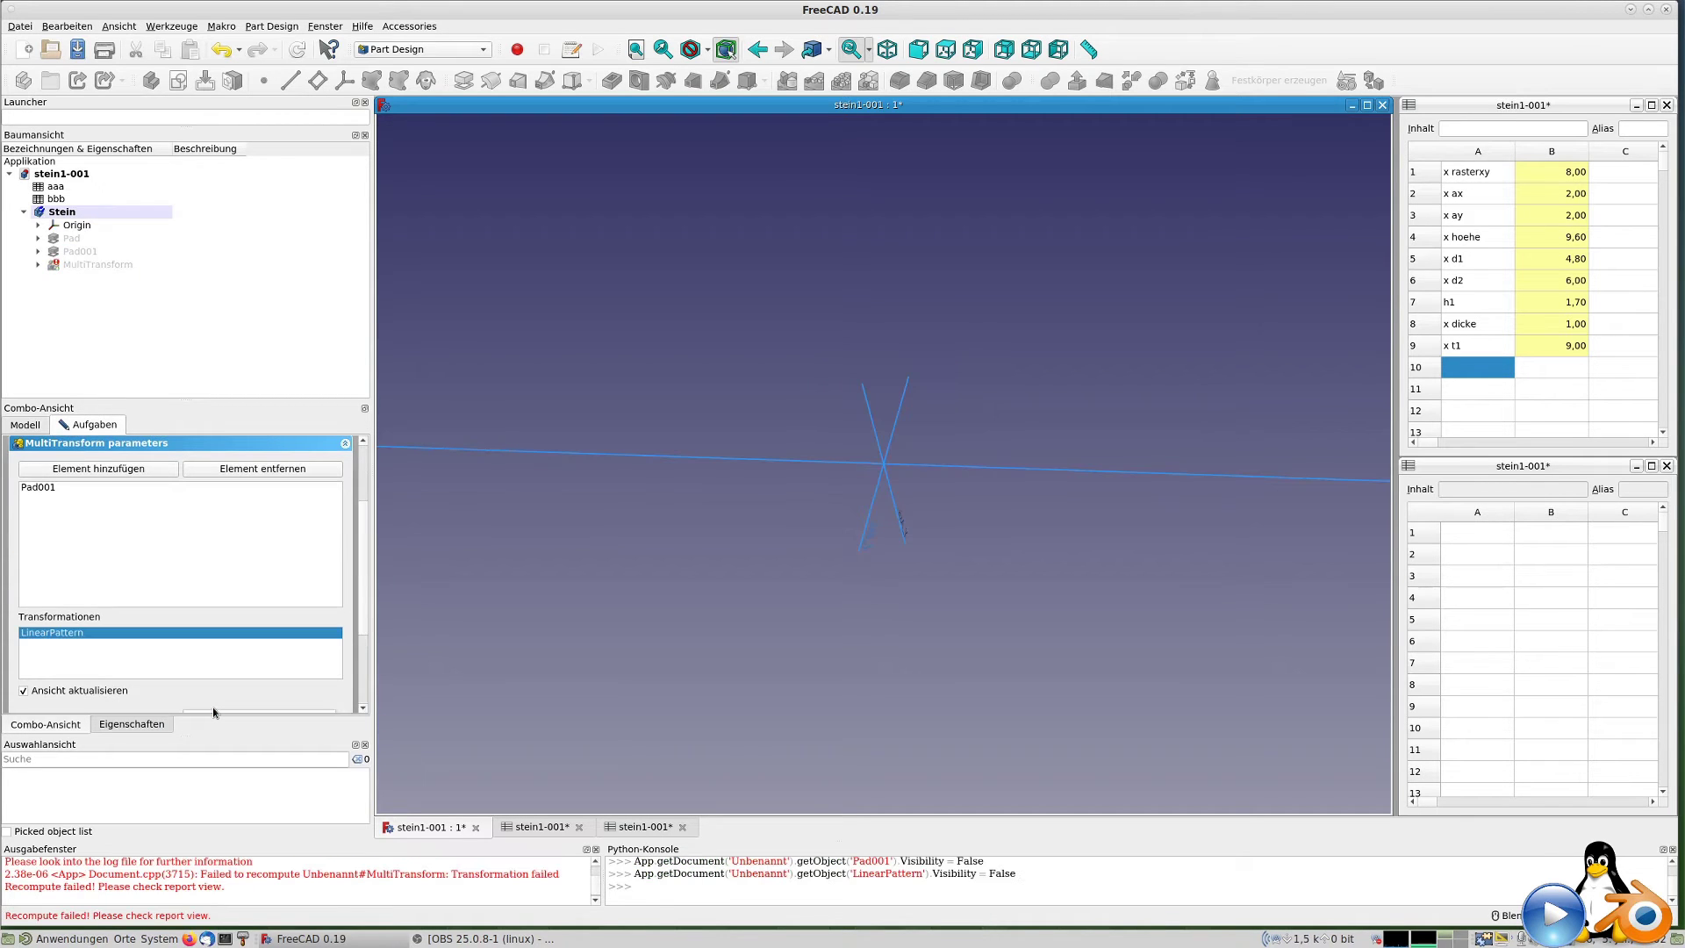
pyautogui.scroll(-3, 364, 579)
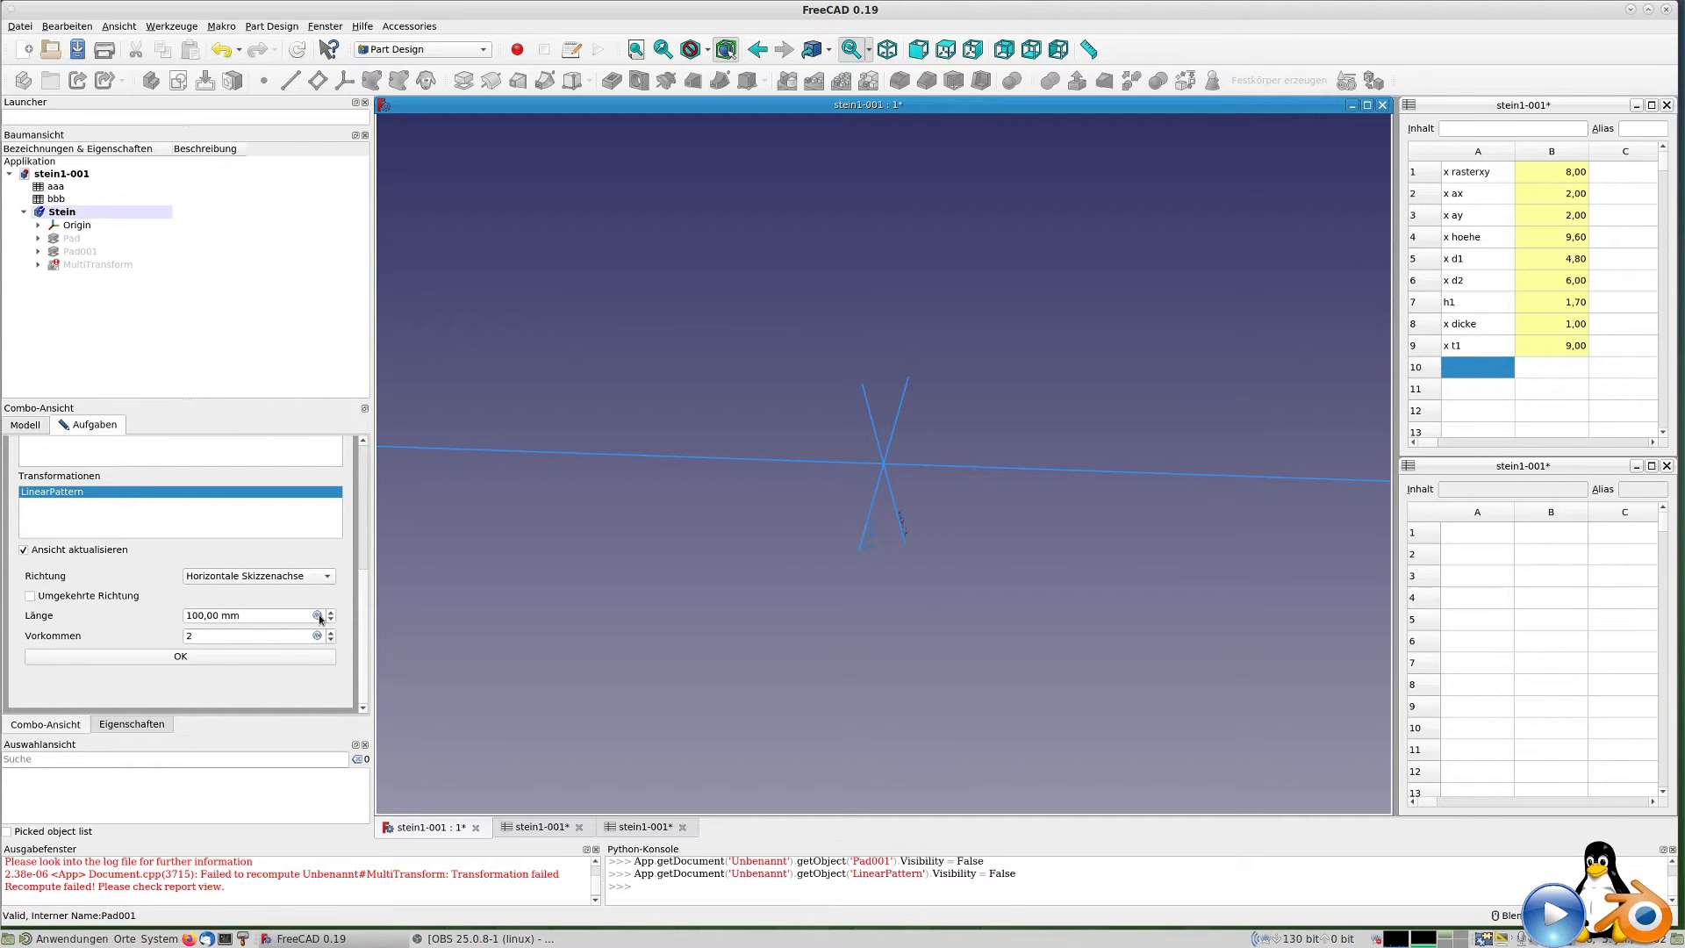
# Bind the first pattern's length to aaa.rasterxy*(aaa.ax-1), giving 8 mm.
pyautogui.click(317, 615)
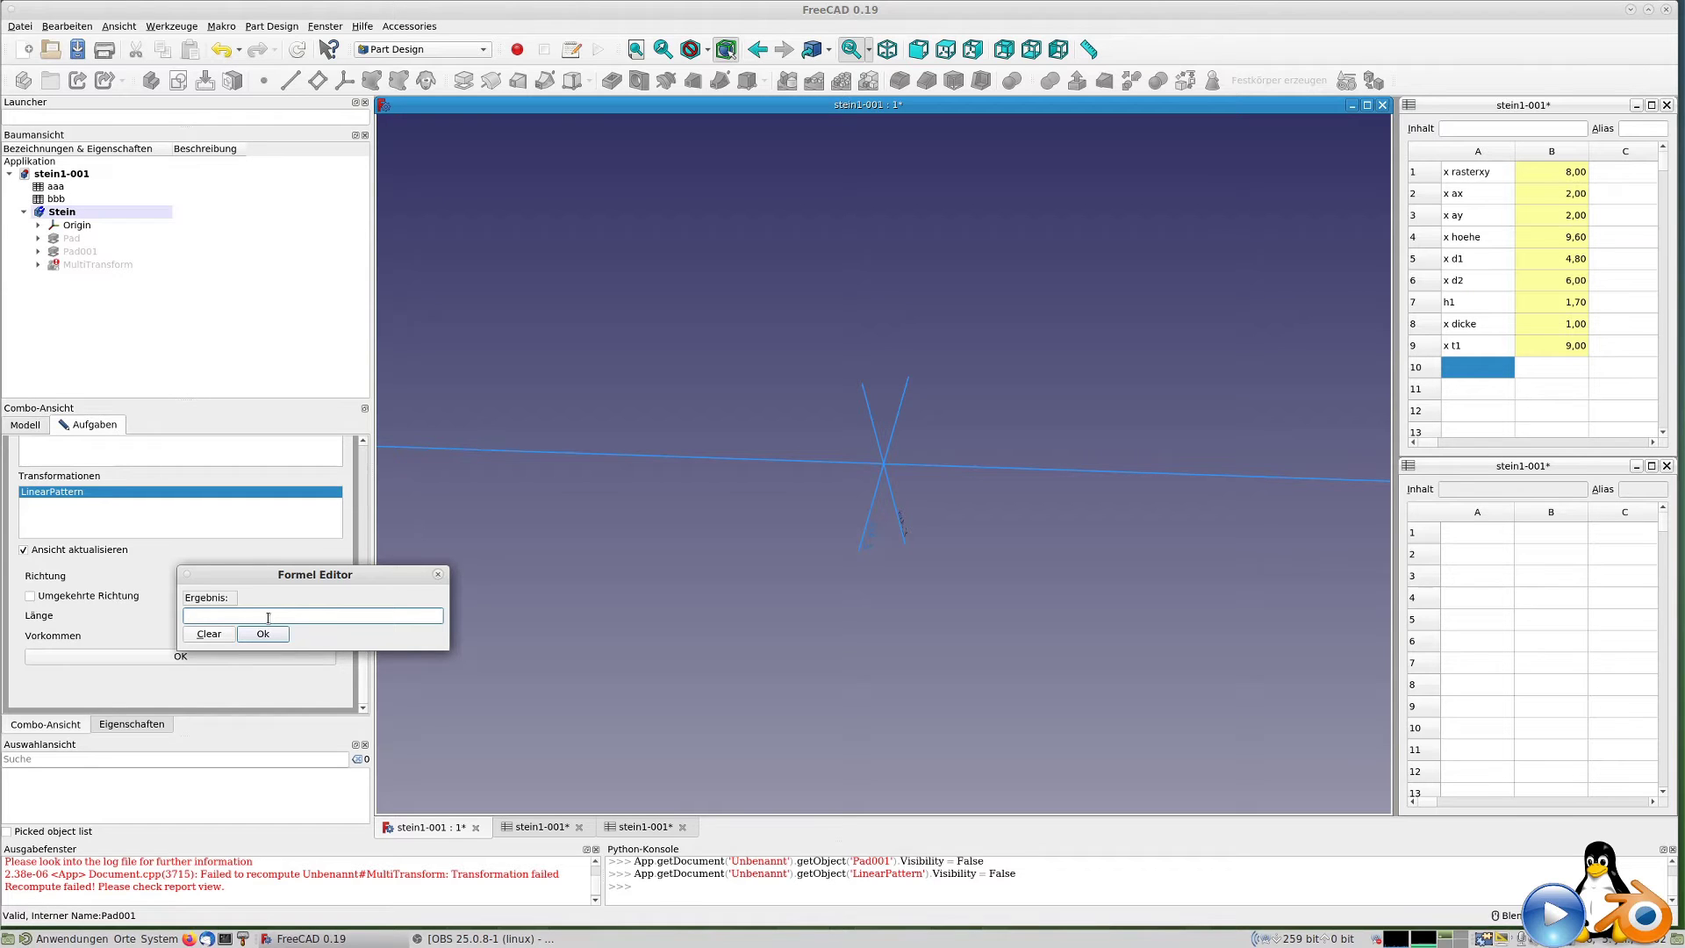
pyautogui.write('aaa.ra')
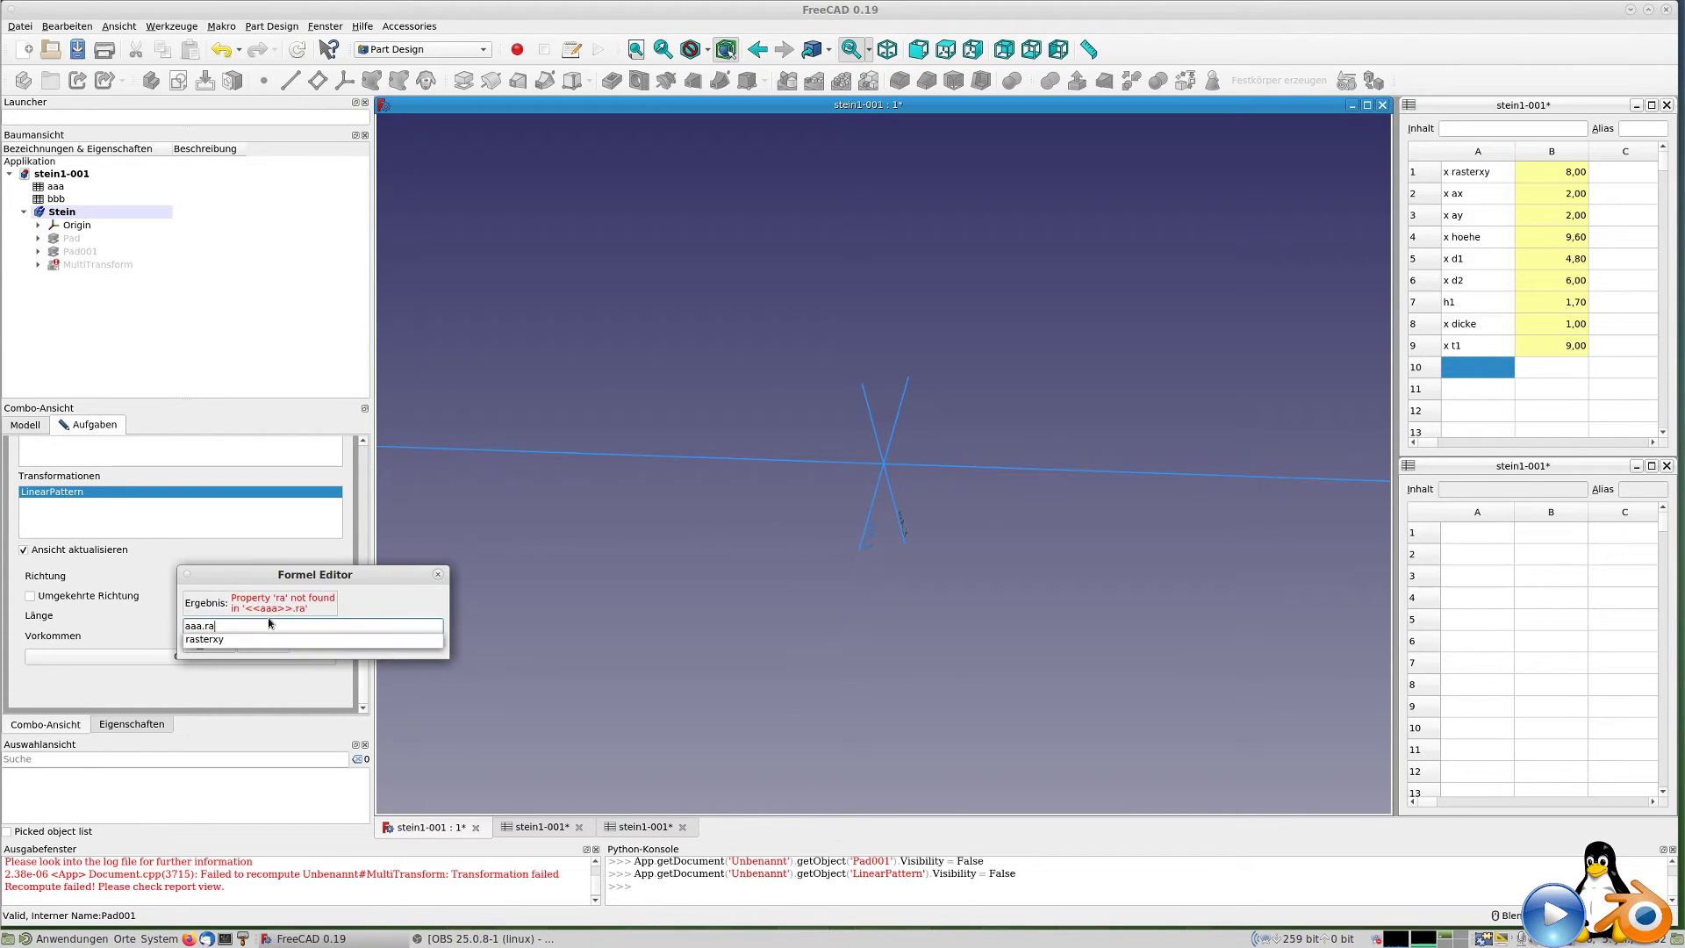
pyautogui.write('sterxy')
pyautogui.write('*')
pyautogui.write('aaa')
pyautogui.press('BackSpace')
pyautogui.press('BackSpace')
pyautogui.press('BackSpace')
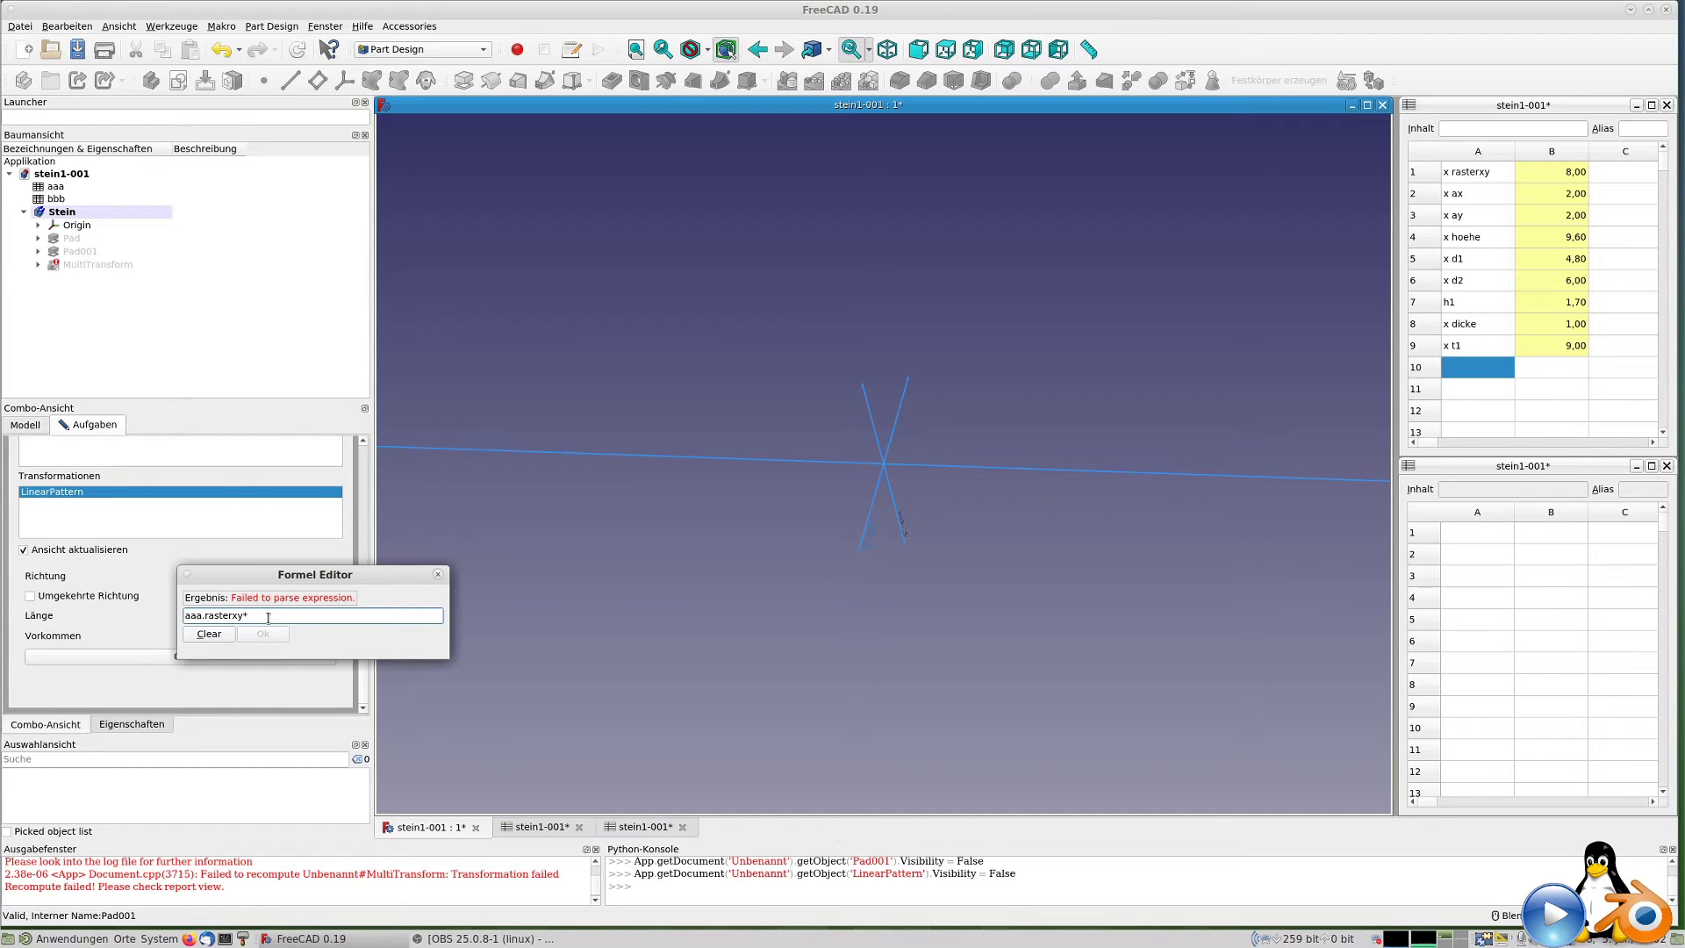
pyautogui.write('aaa.')
pyautogui.write('ax')
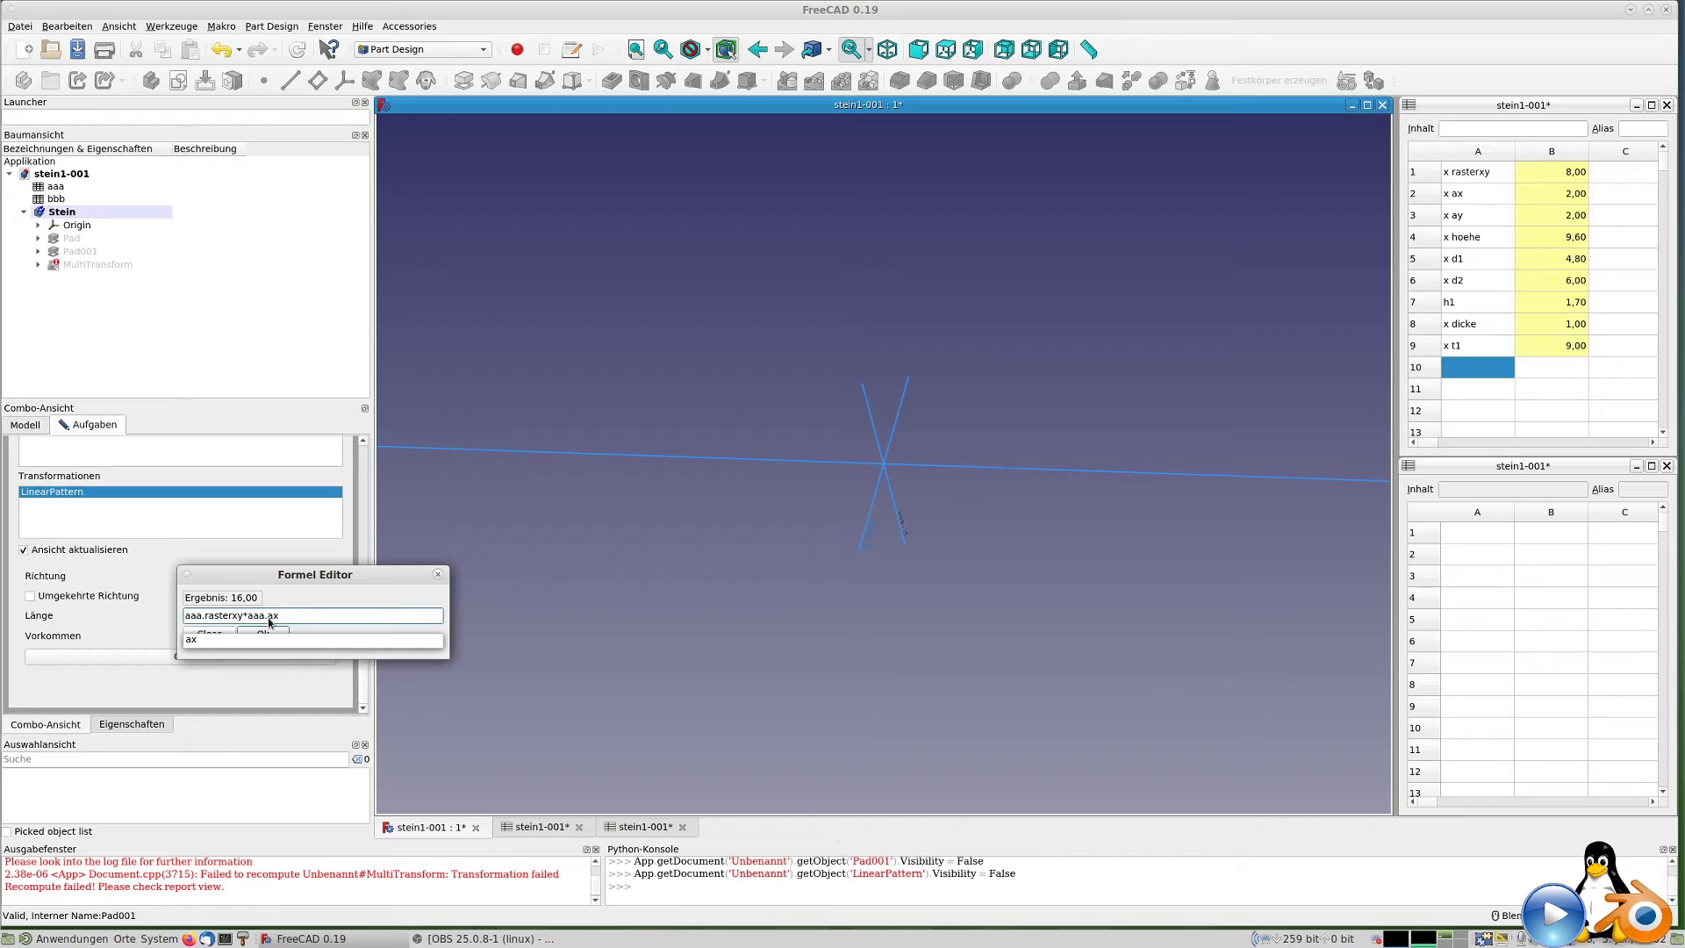
pyautogui.click(269, 617)
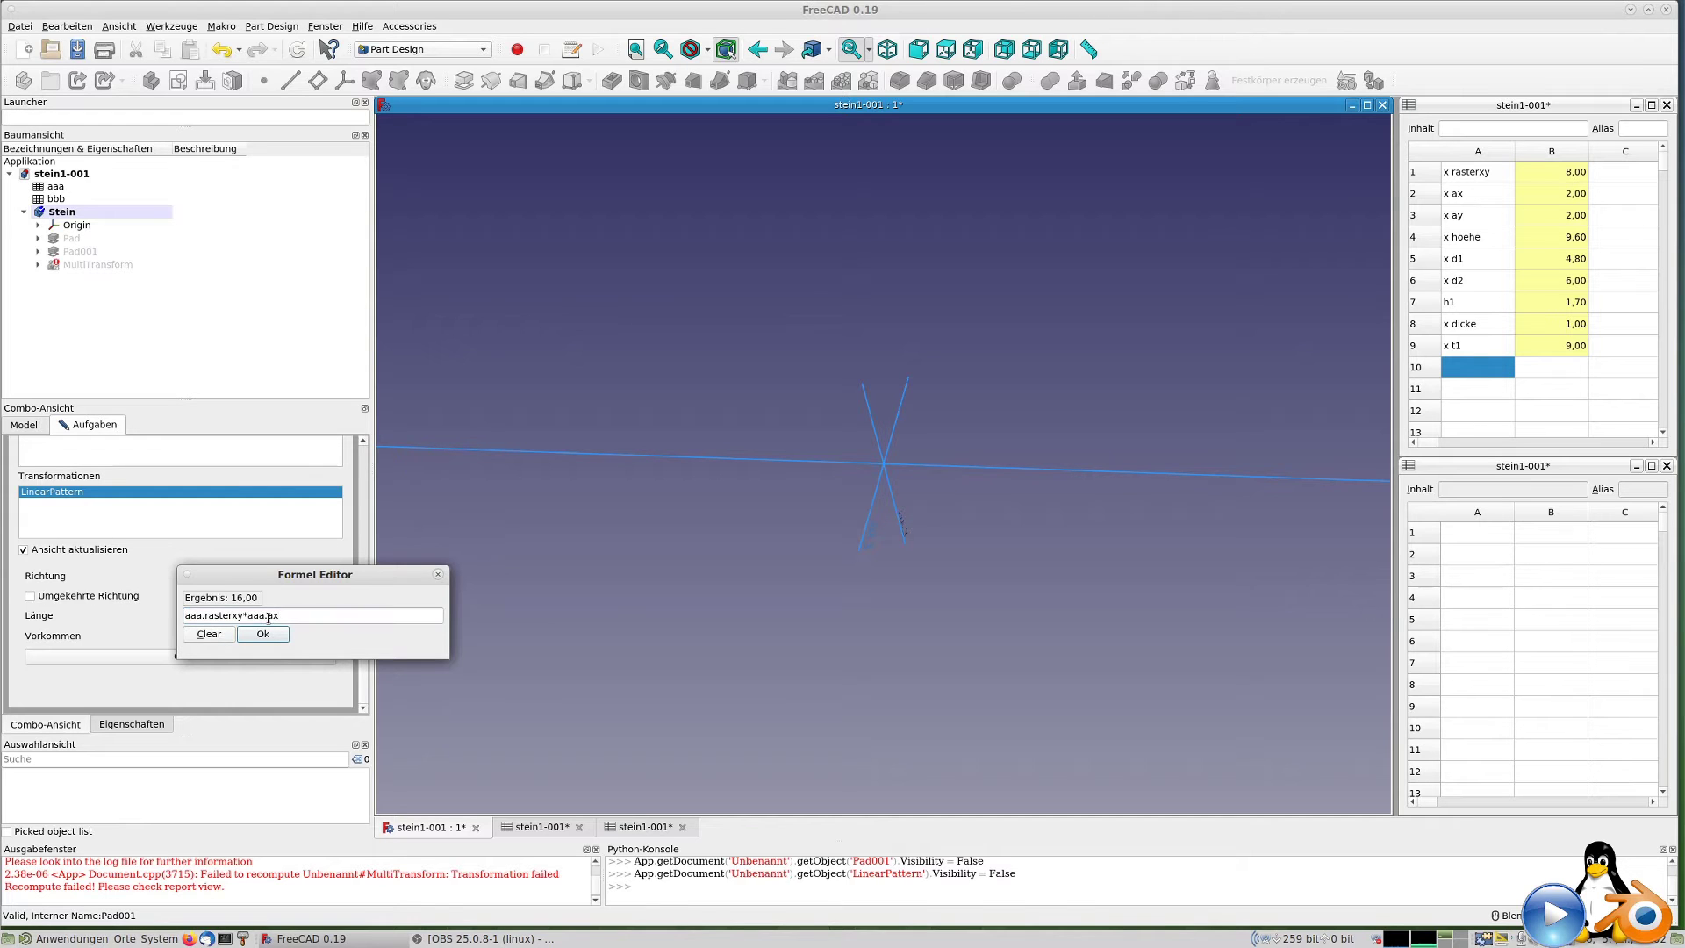
pyautogui.press('Return')
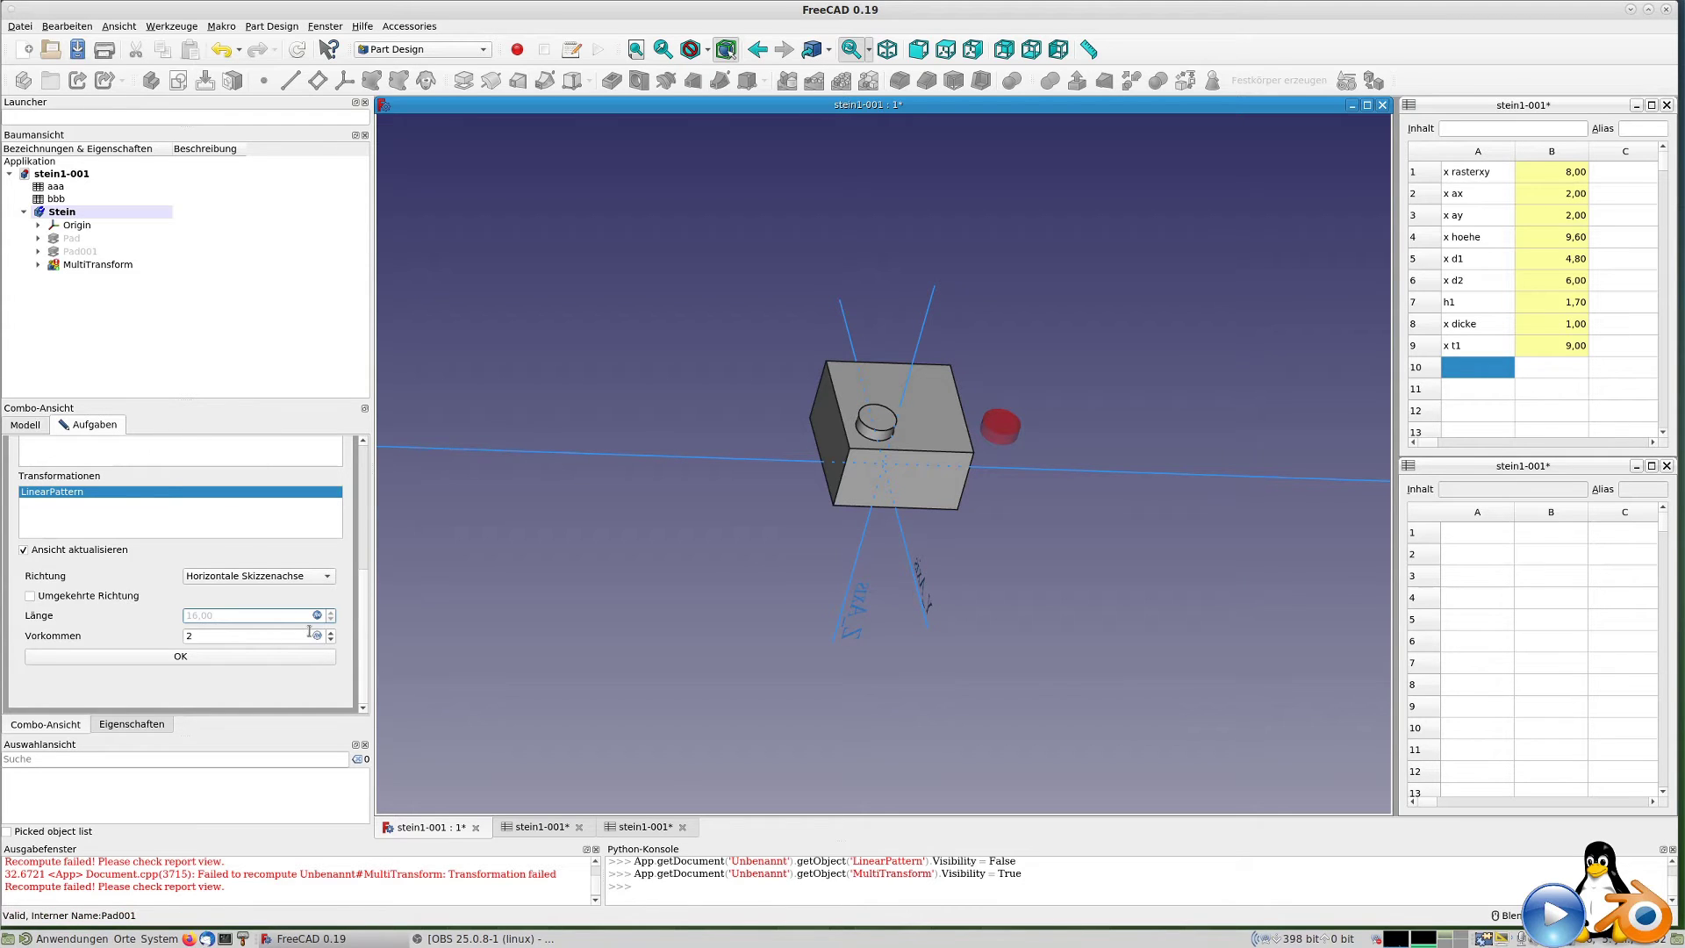
pyautogui.click(317, 616)
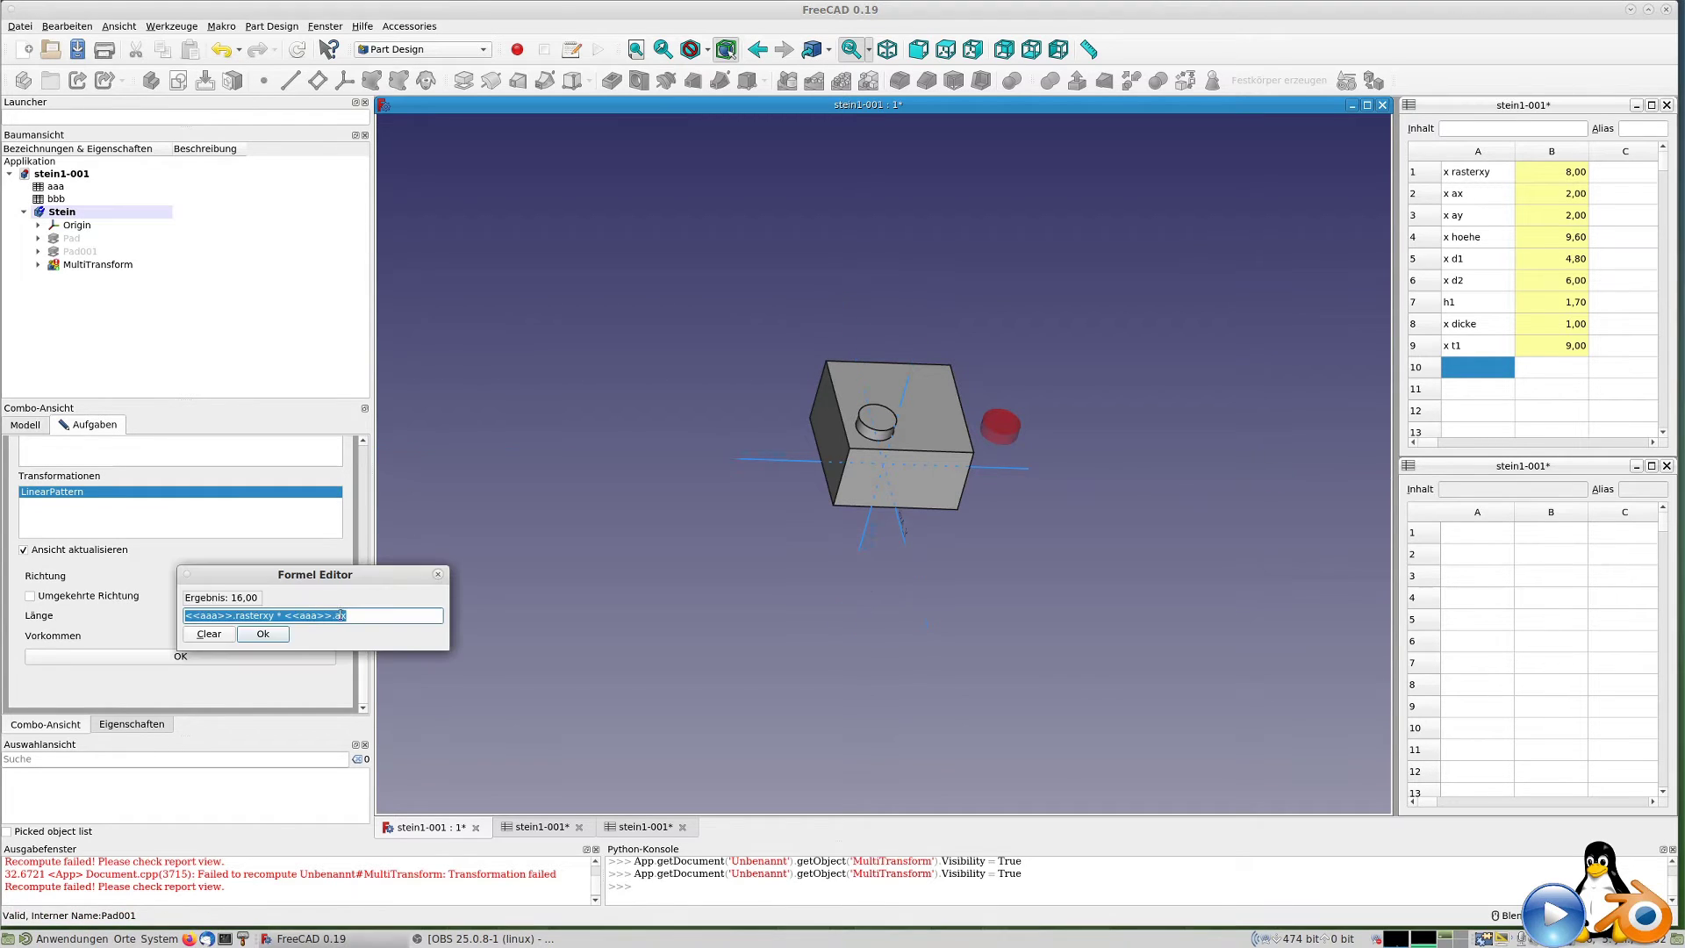
pyautogui.click(283, 615)
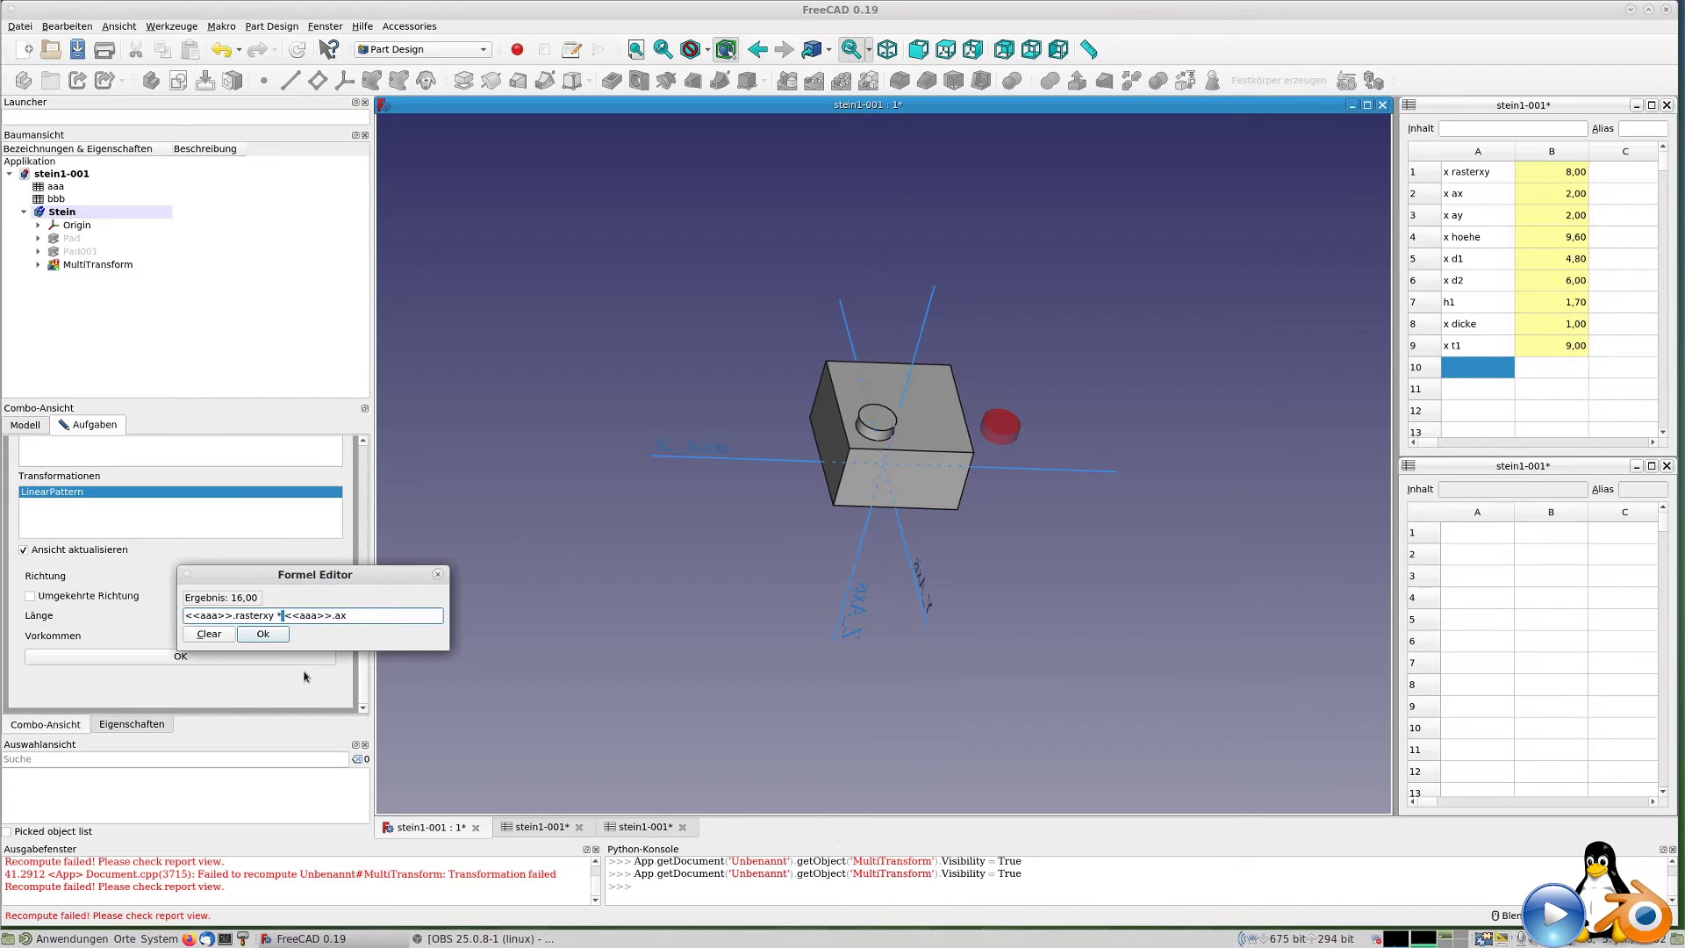
pyautogui.write('(')
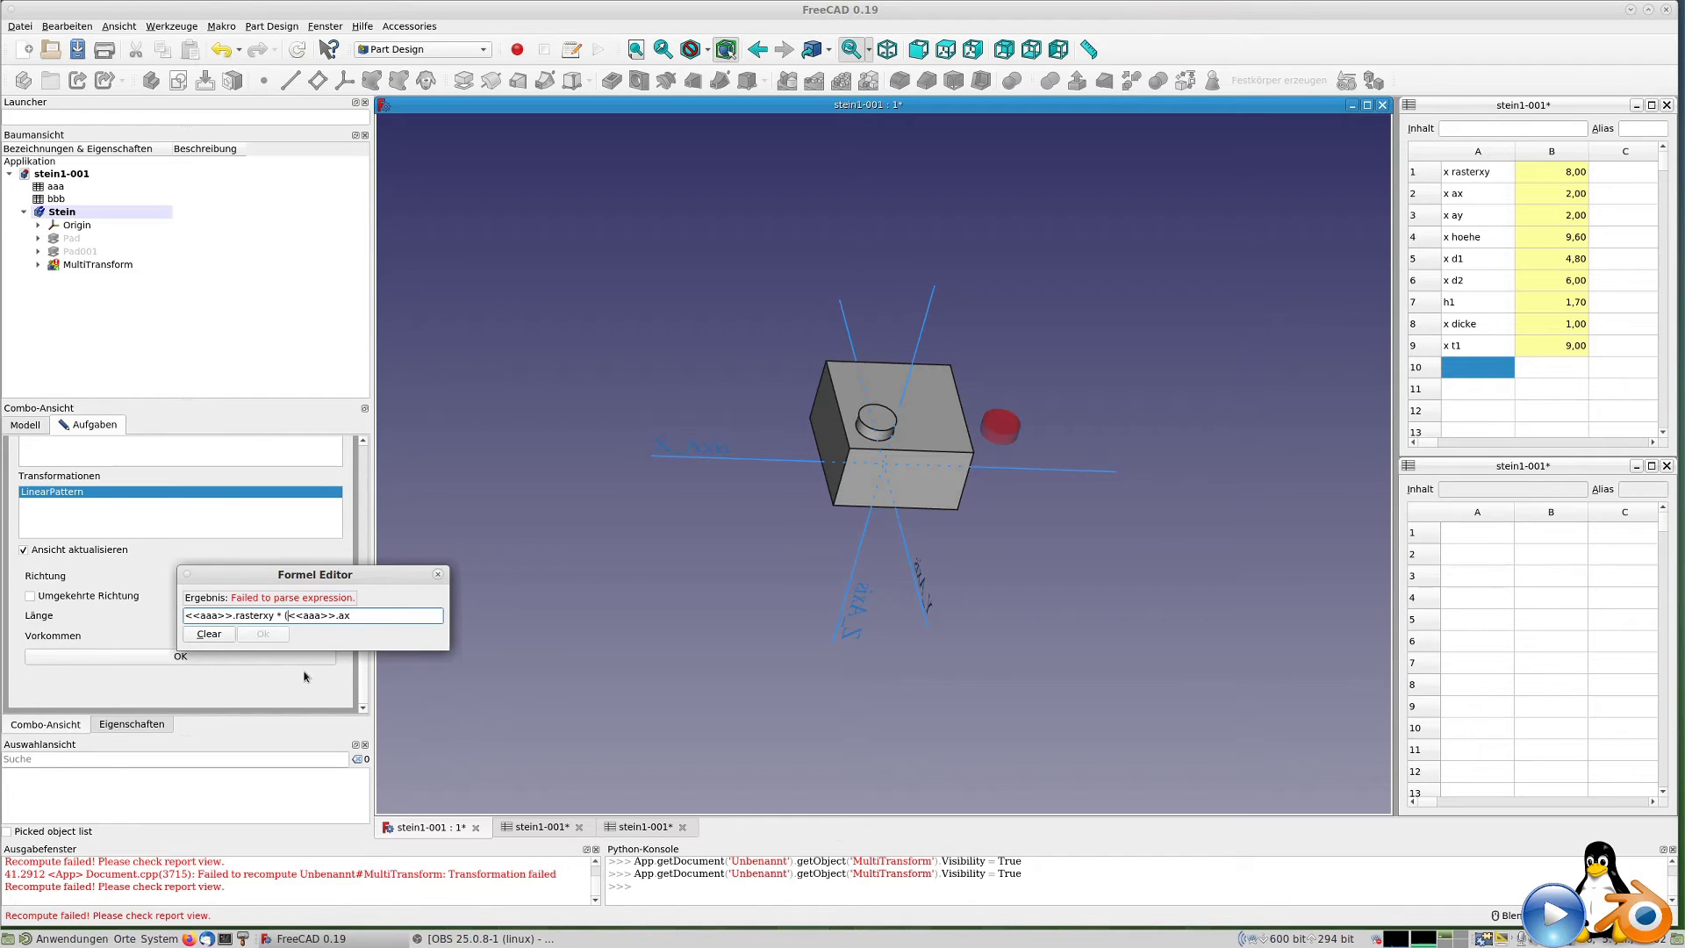
pyautogui.press('End')
pyautogui.write('-1)')
pyautogui.press('Return')
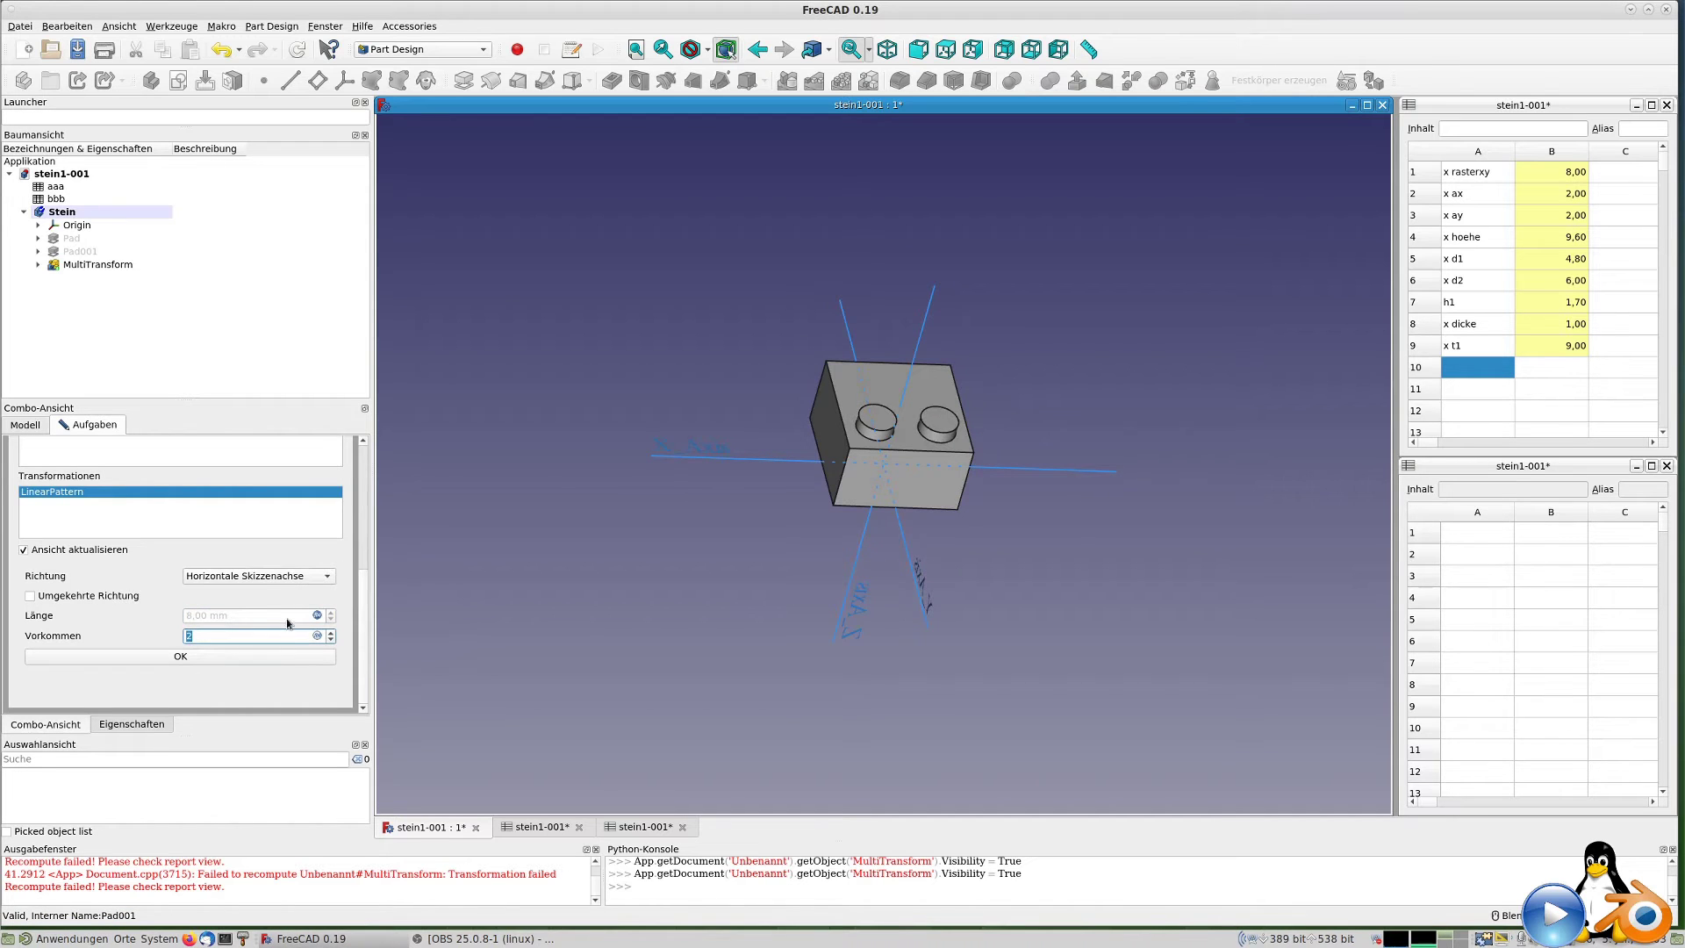
# Set the pattern's occurrences to the spreadsheet value aaa.ax.
pyautogui.click(317, 636)
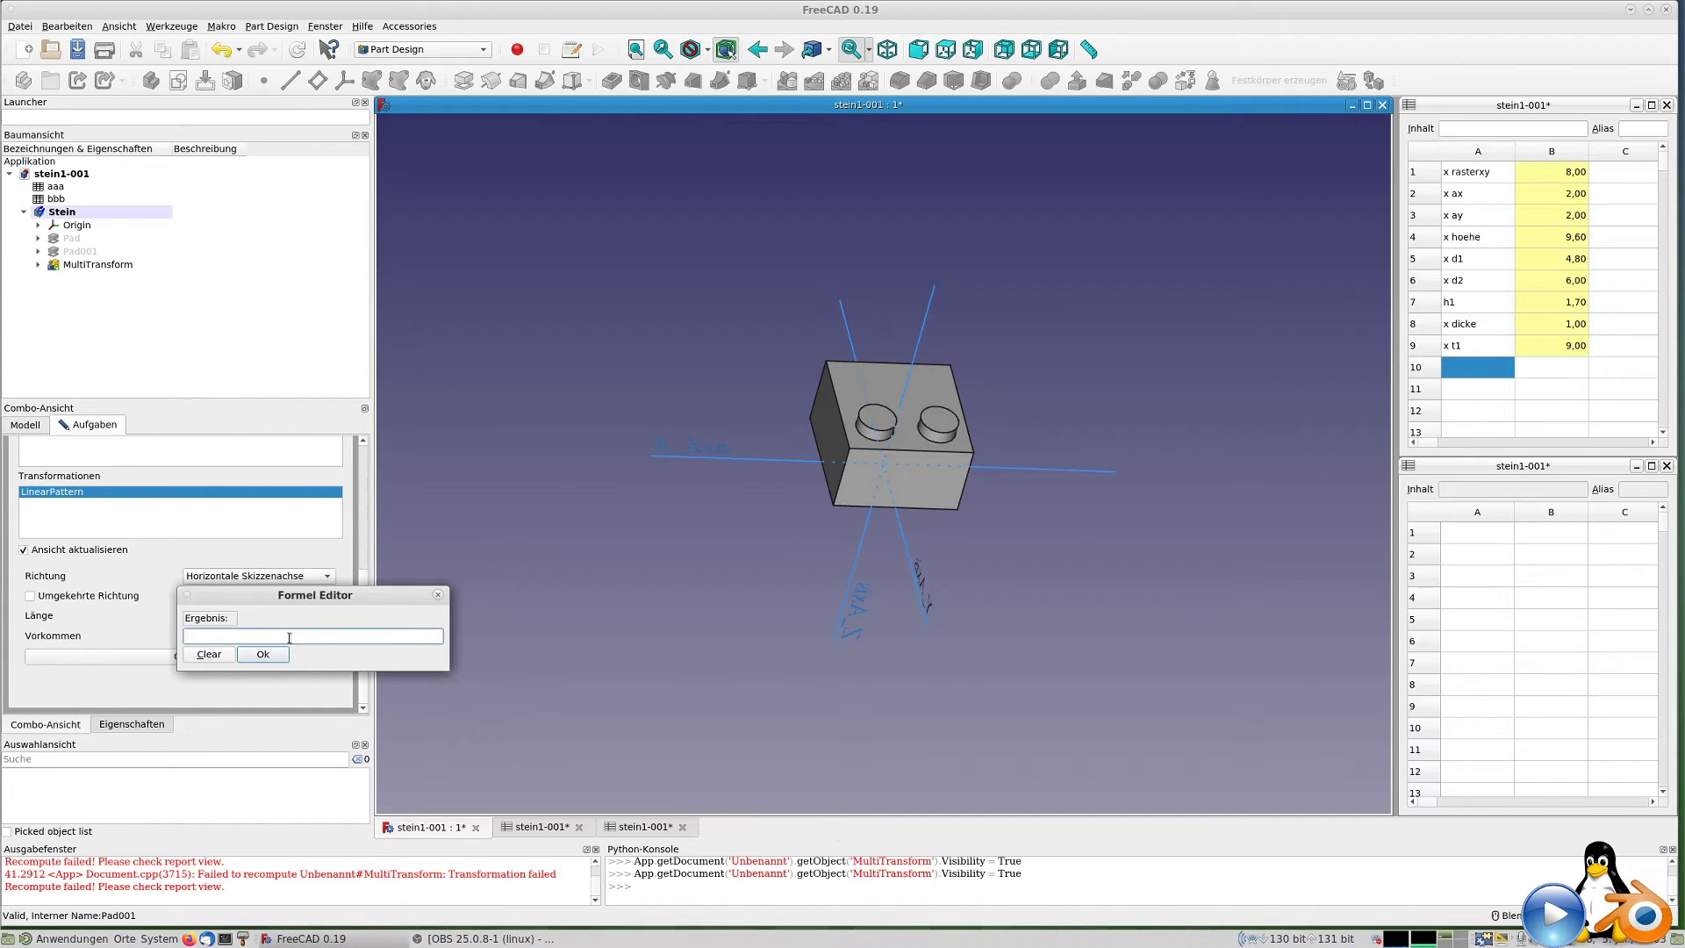
pyautogui.write('aaa.')
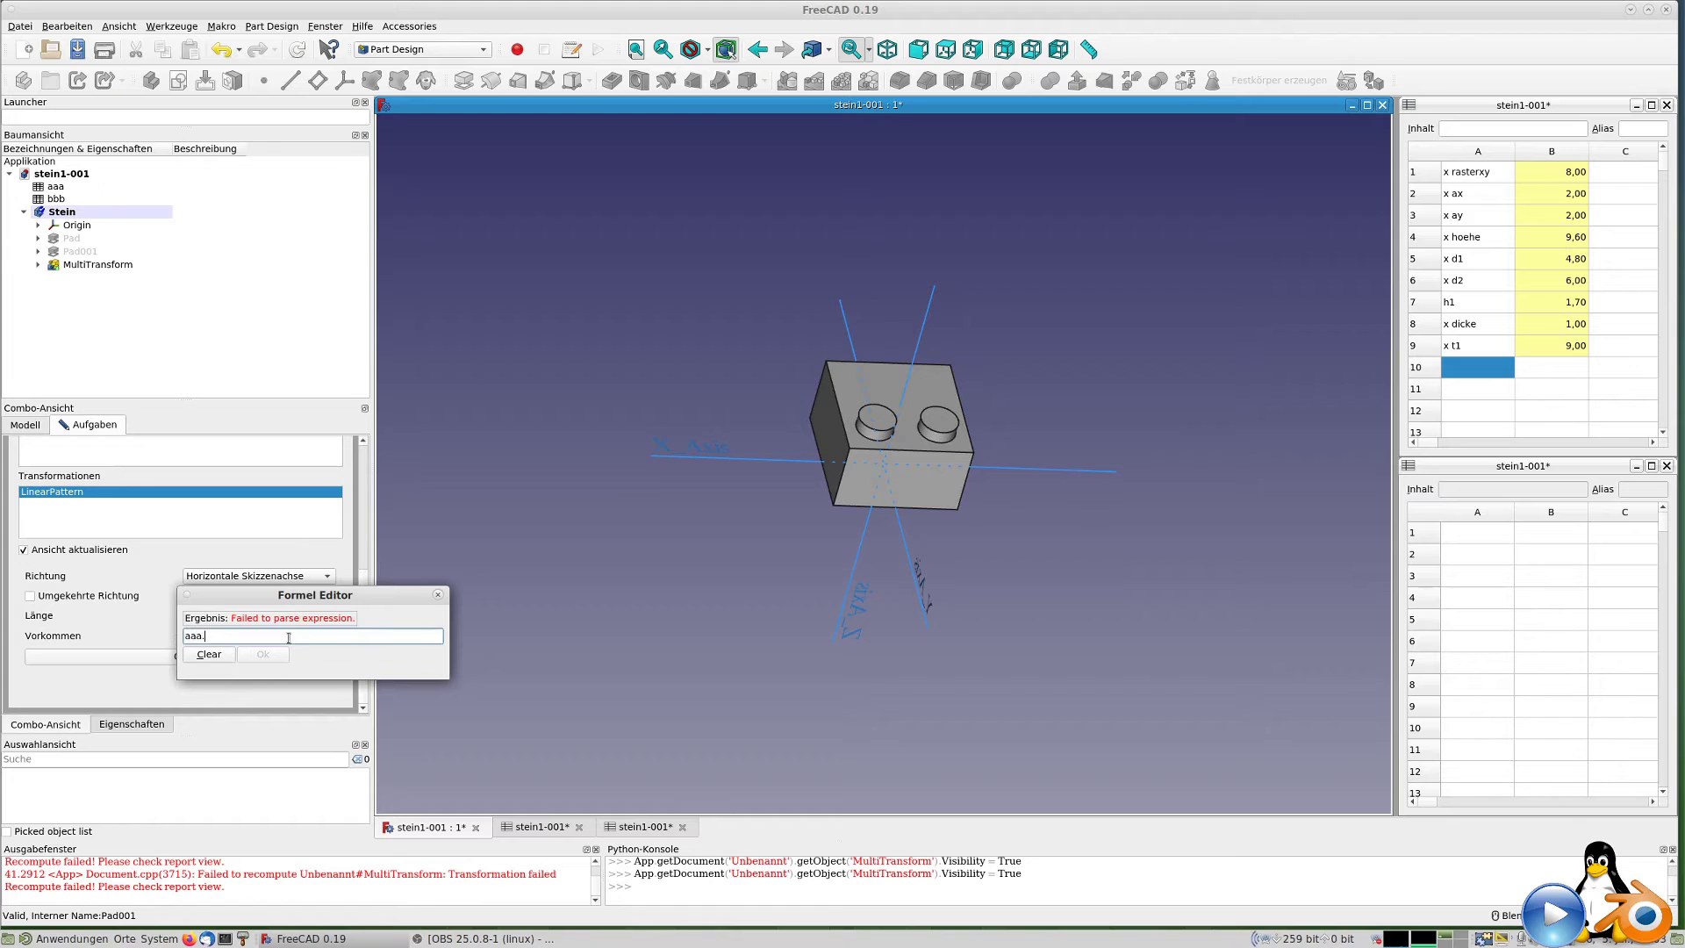
pyautogui.write('ax')
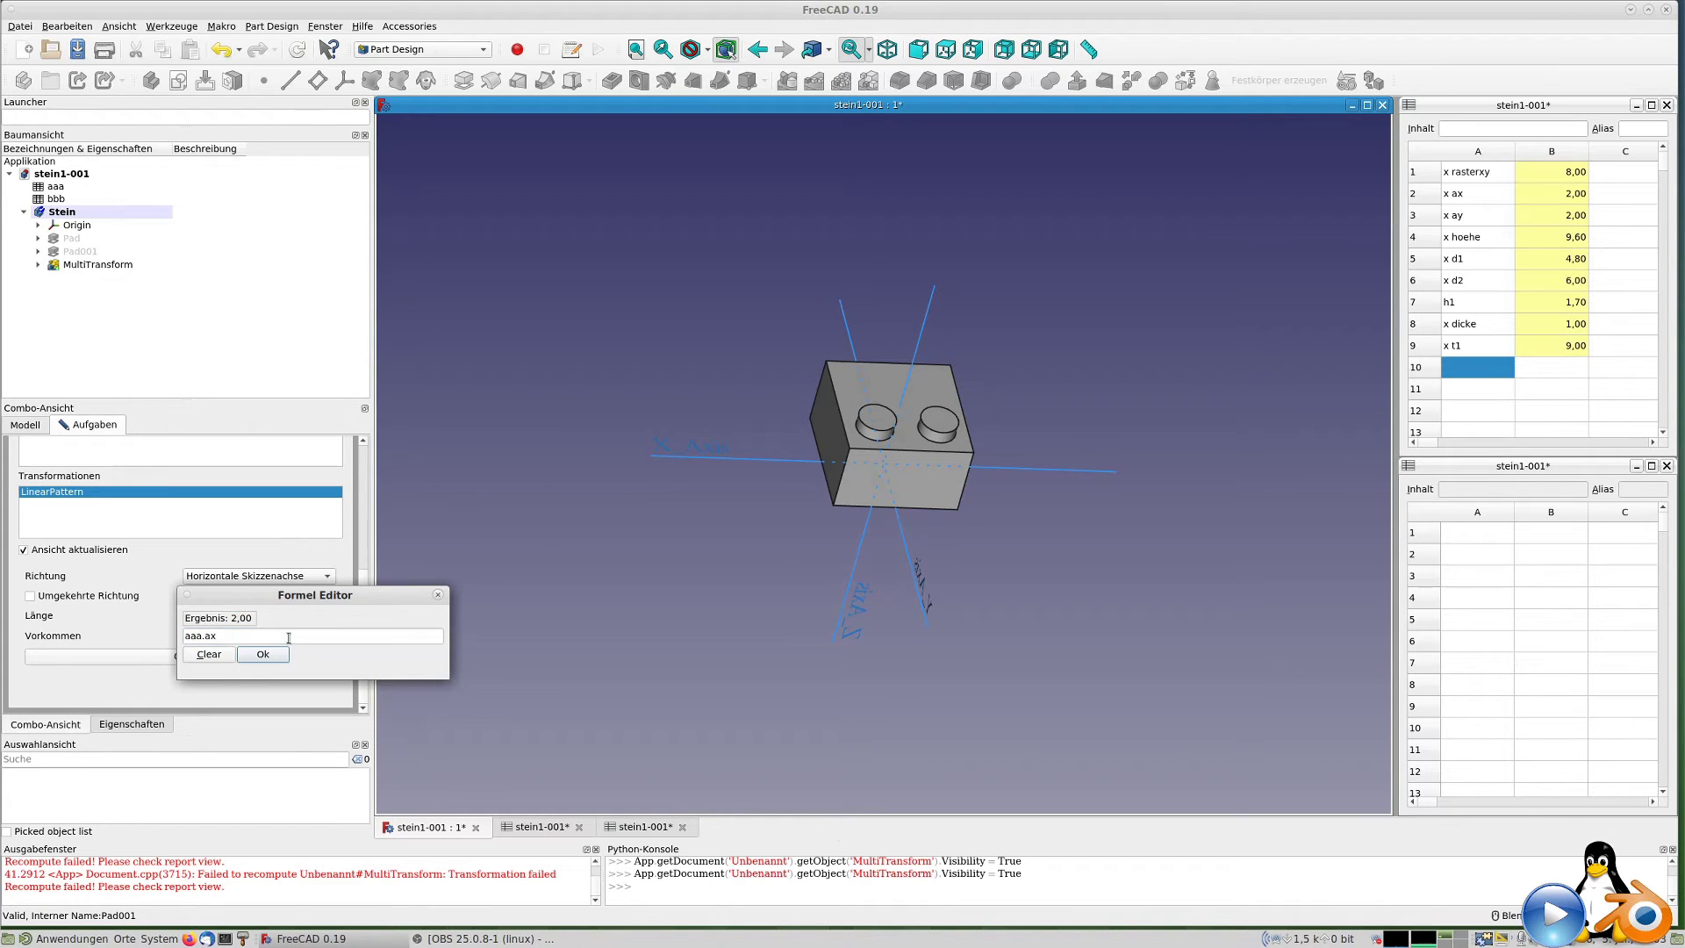
pyautogui.press('Return')
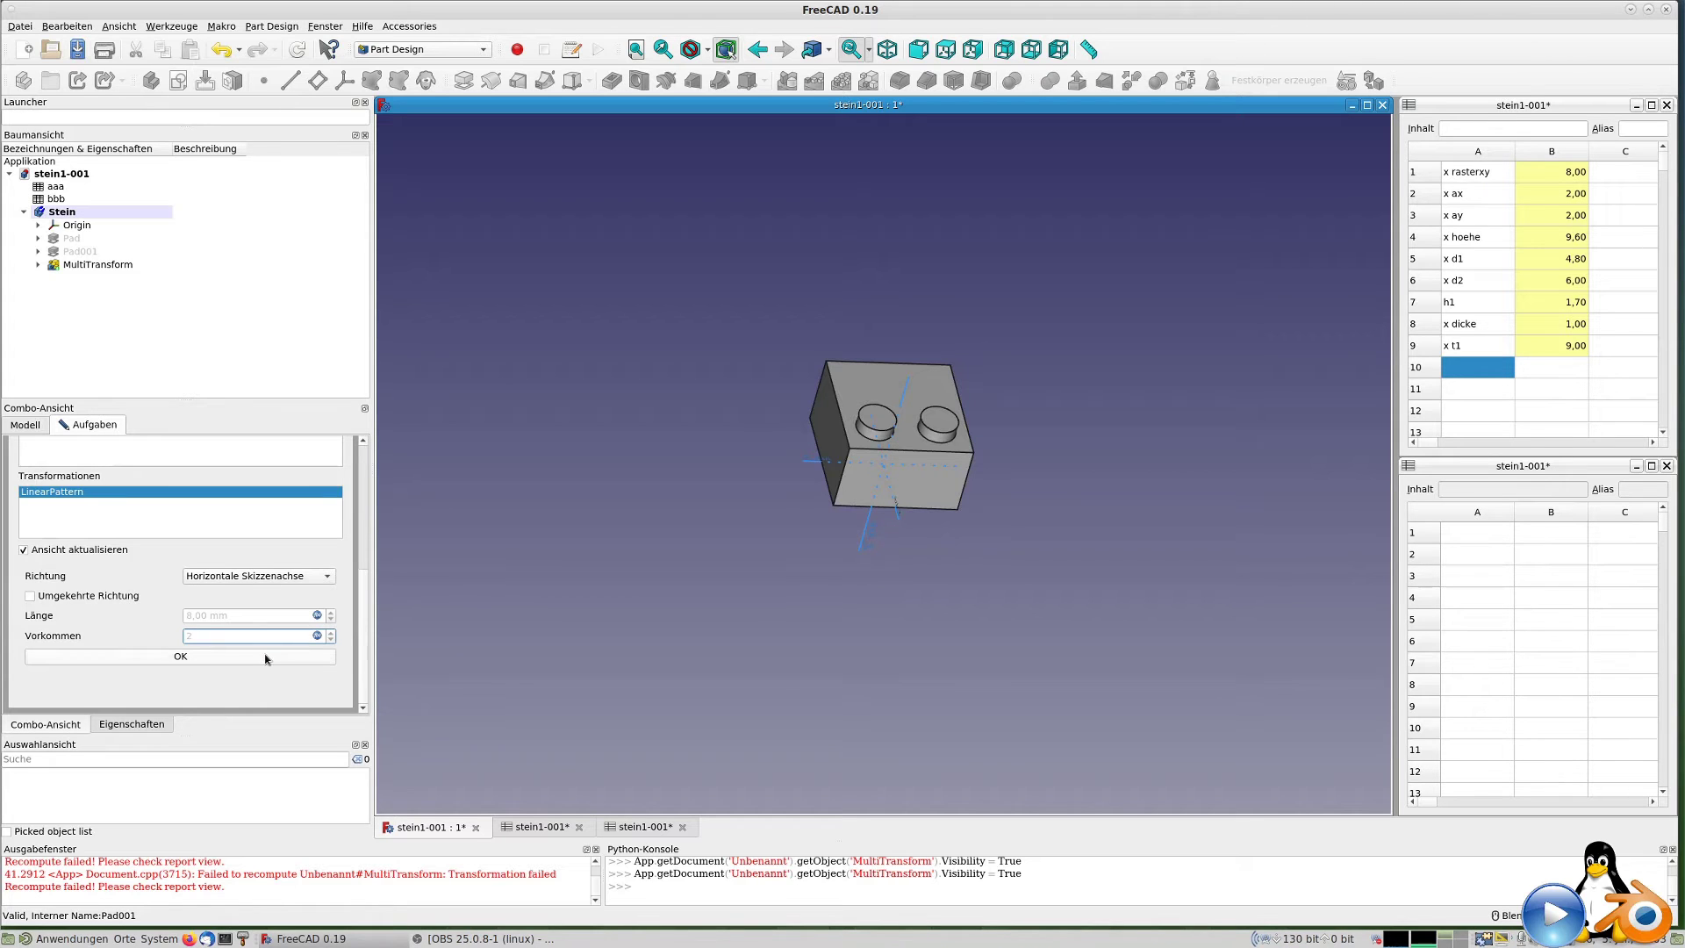
# Add a second linear pattern running along the vertical sketch axis.
pyautogui.moveTo(365, 590); pyautogui.dragTo(362, 491)
pyautogui.scroll(-5, 74, 523)
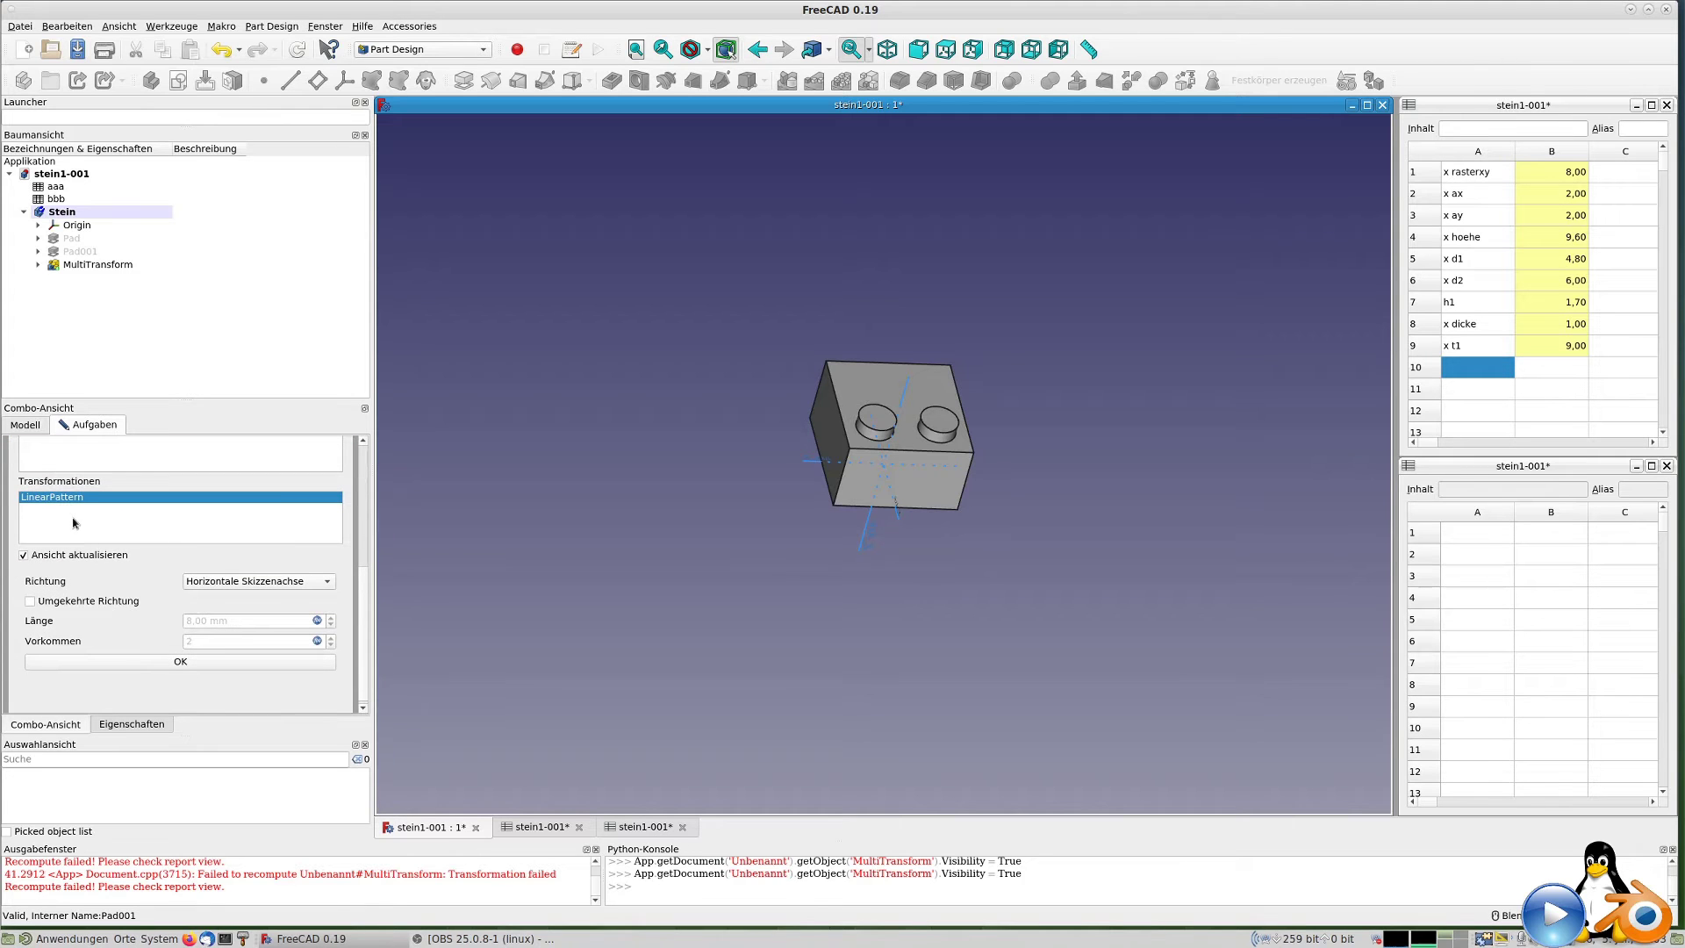
pyautogui.rightClick(73, 523)
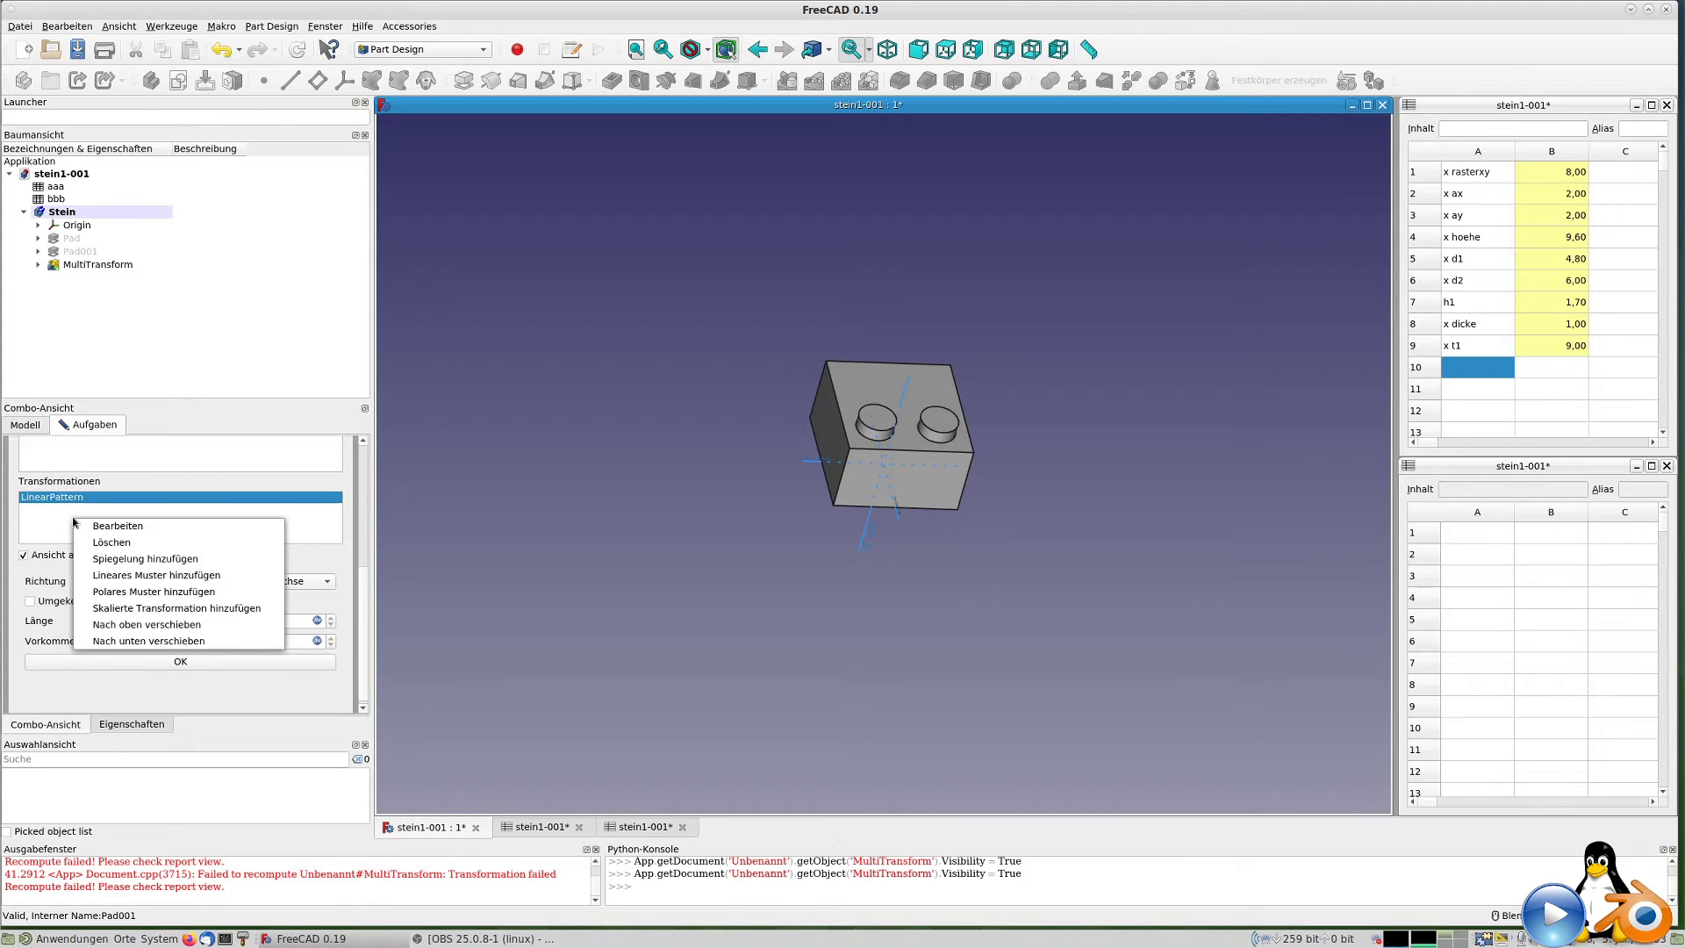
pyautogui.click(135, 576)
pyautogui.click(218, 585)
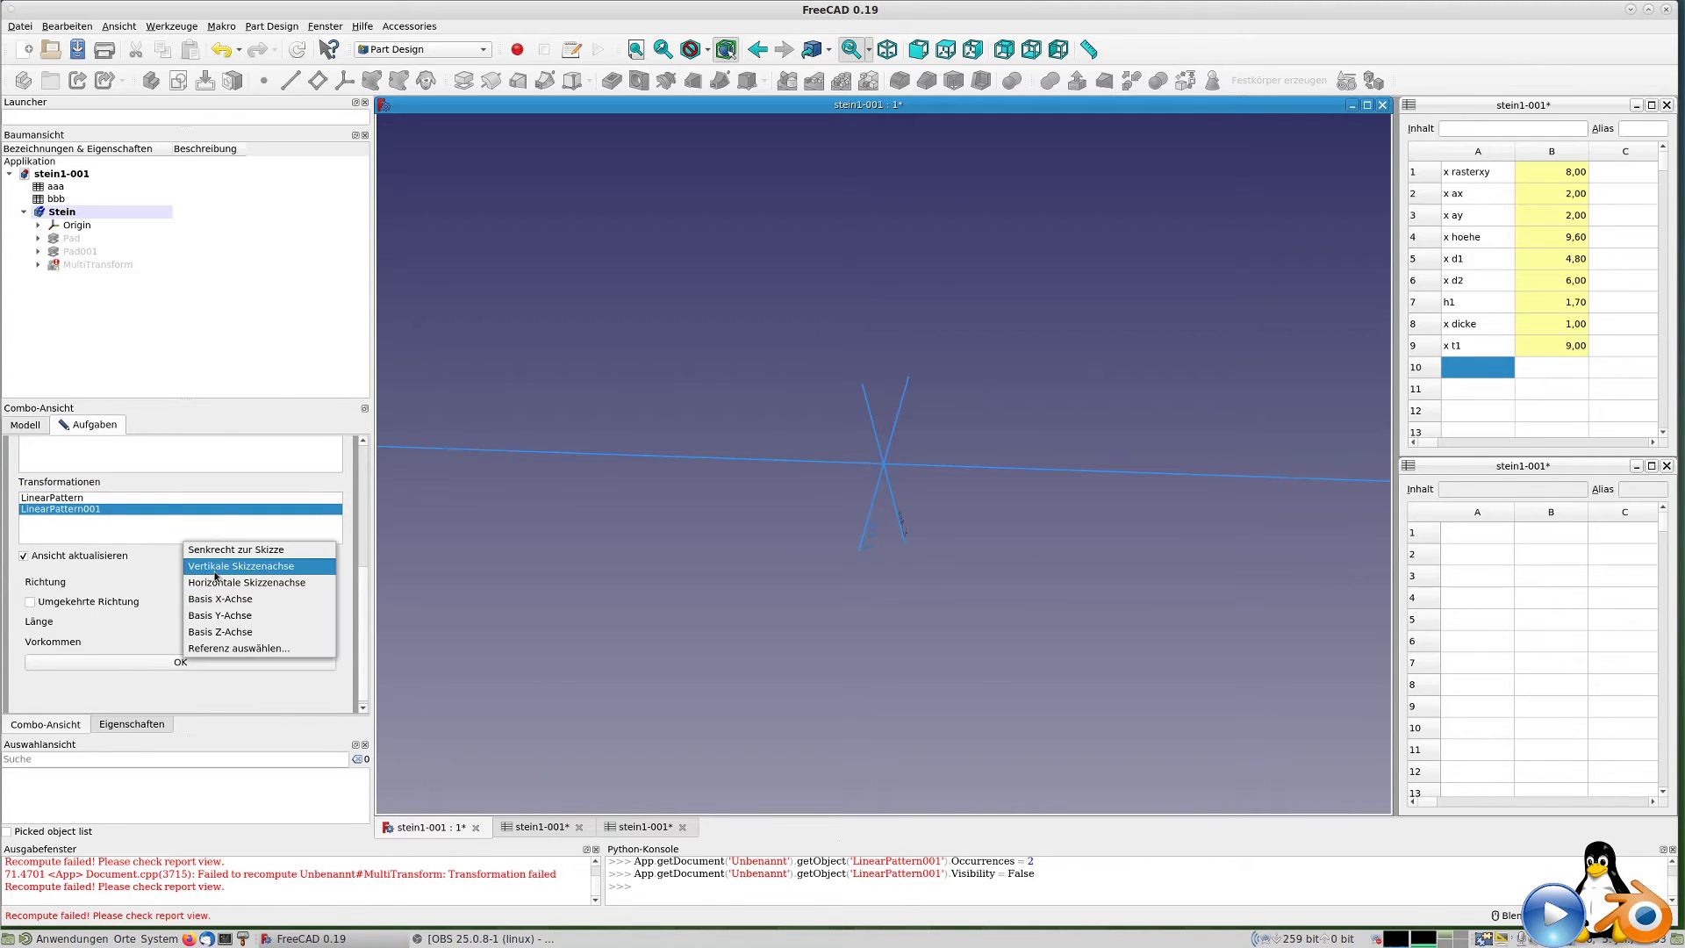
pyautogui.click(216, 571)
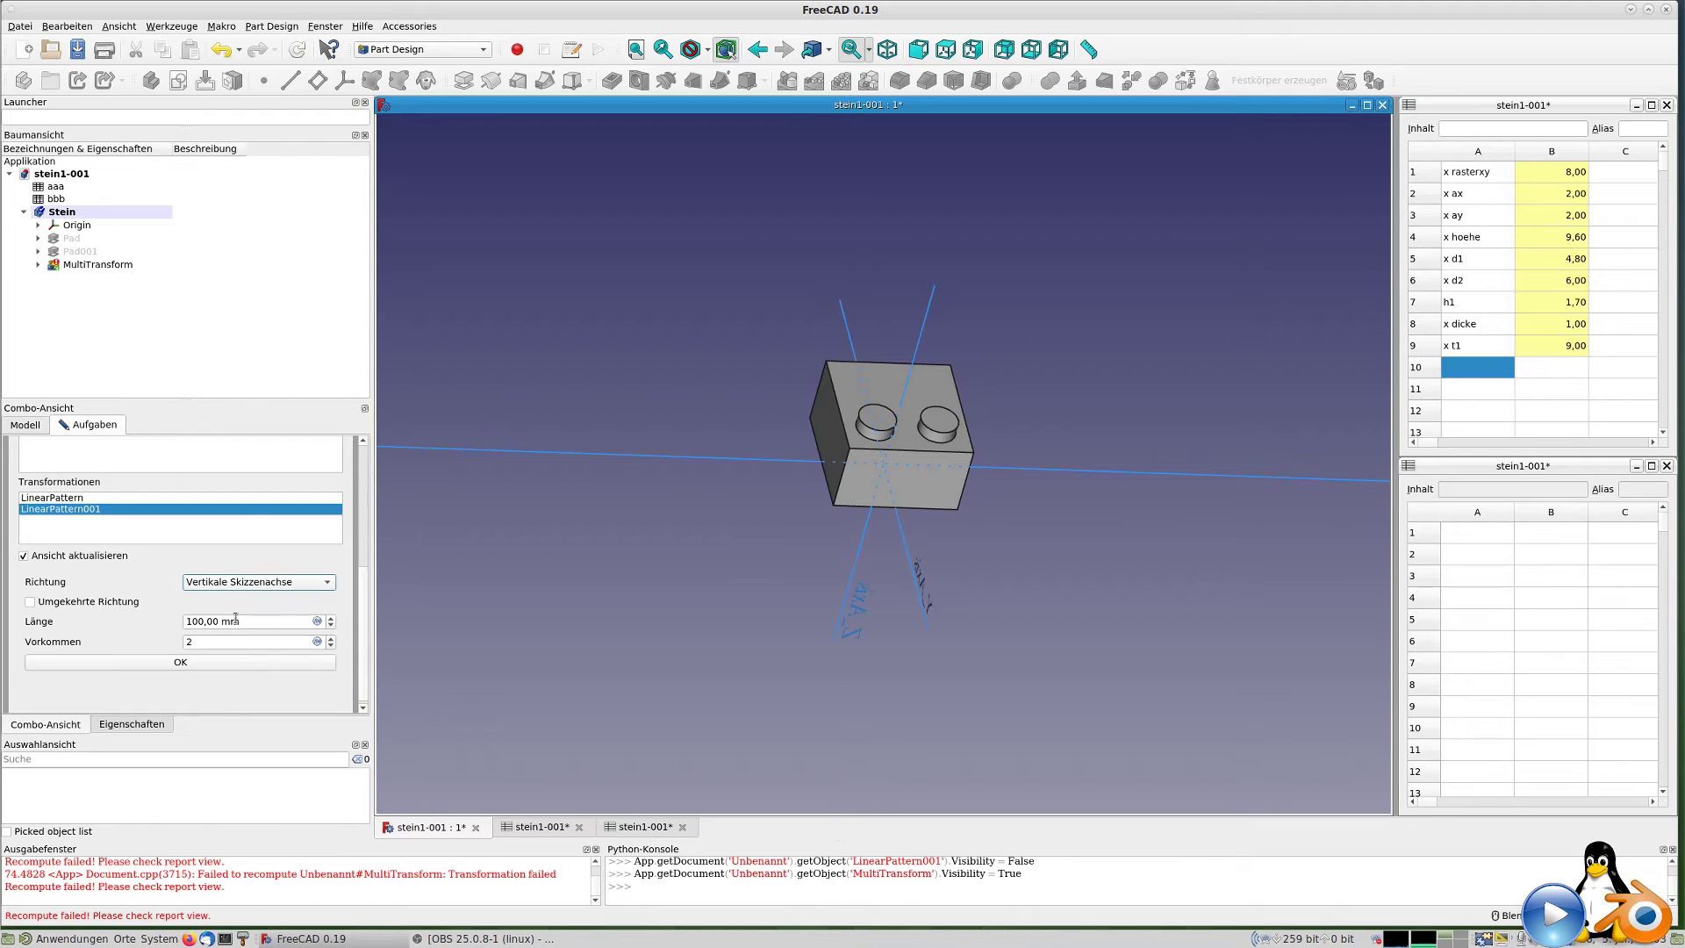
# Set its length to aaa.rasterxy*(aaa.ay-1), giving 8 mm, and occurrences to aaa.ay.
pyautogui.click(317, 621)
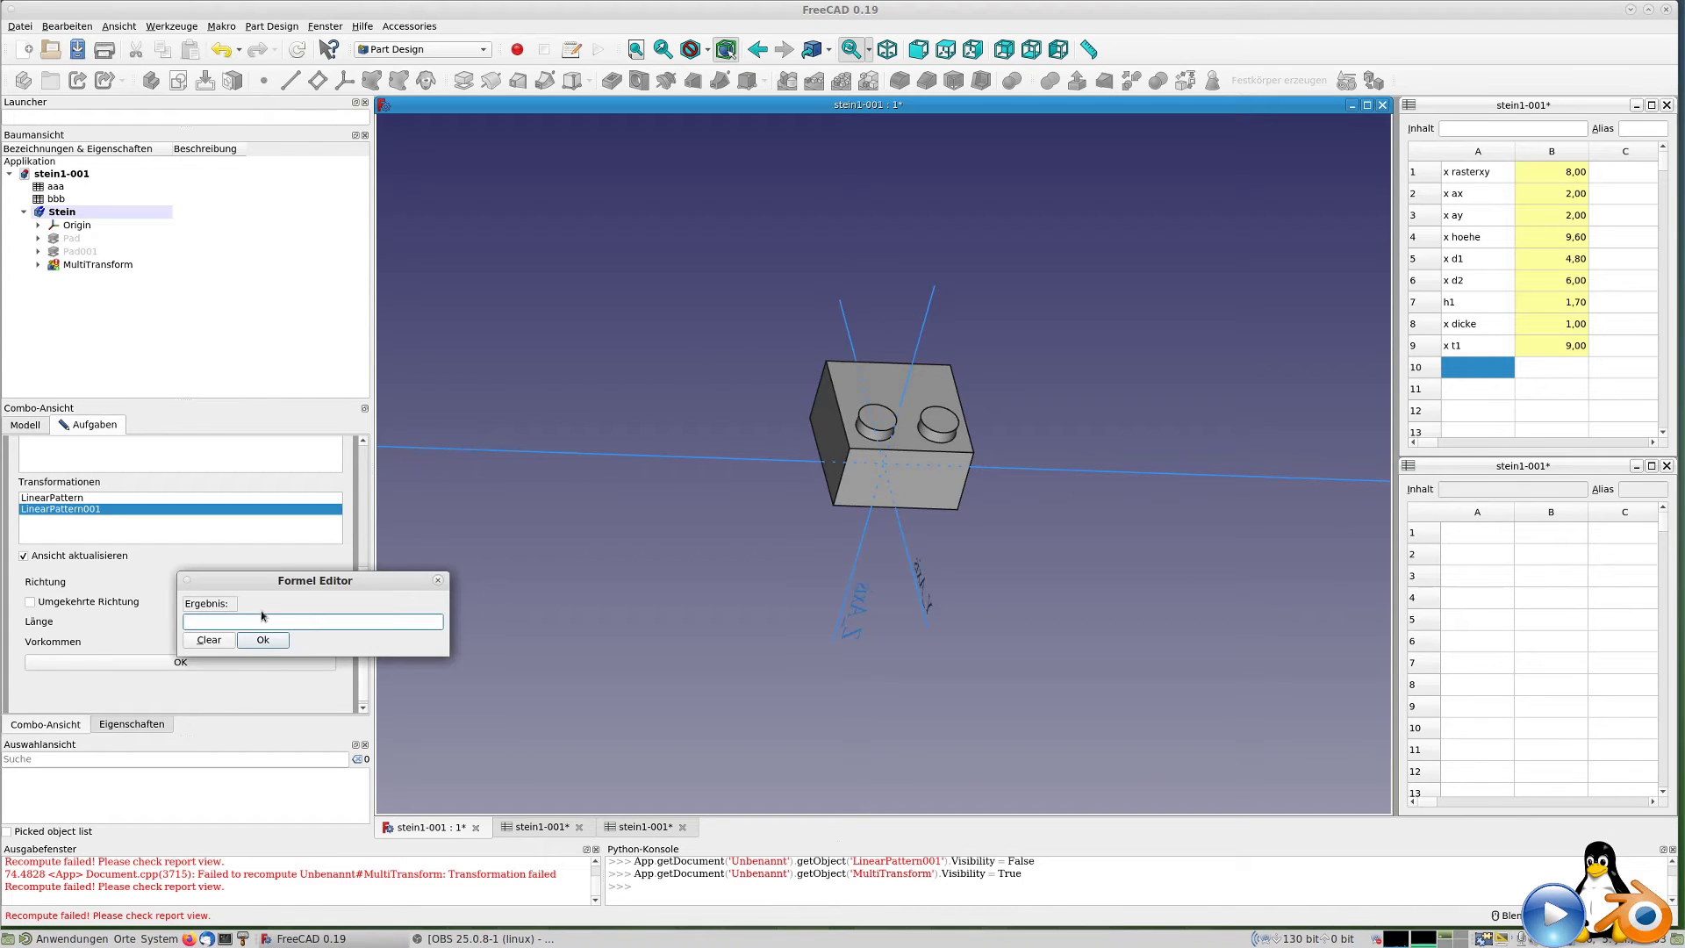
pyautogui.write('aaa.rasterxy')
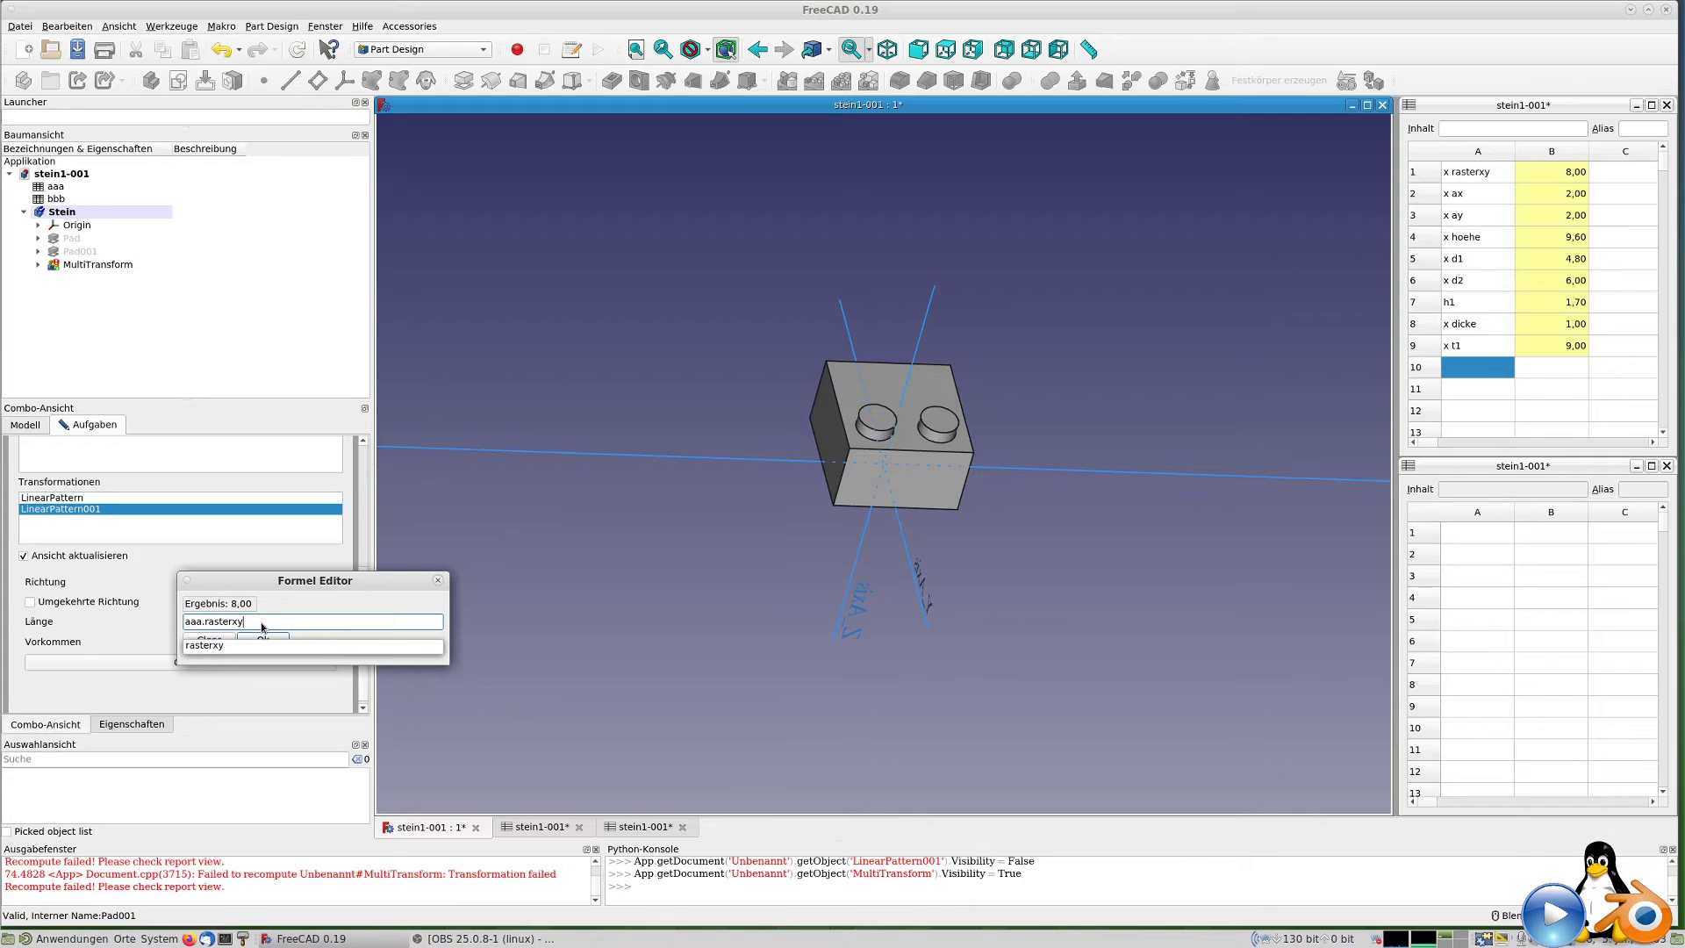
pyautogui.write('*')
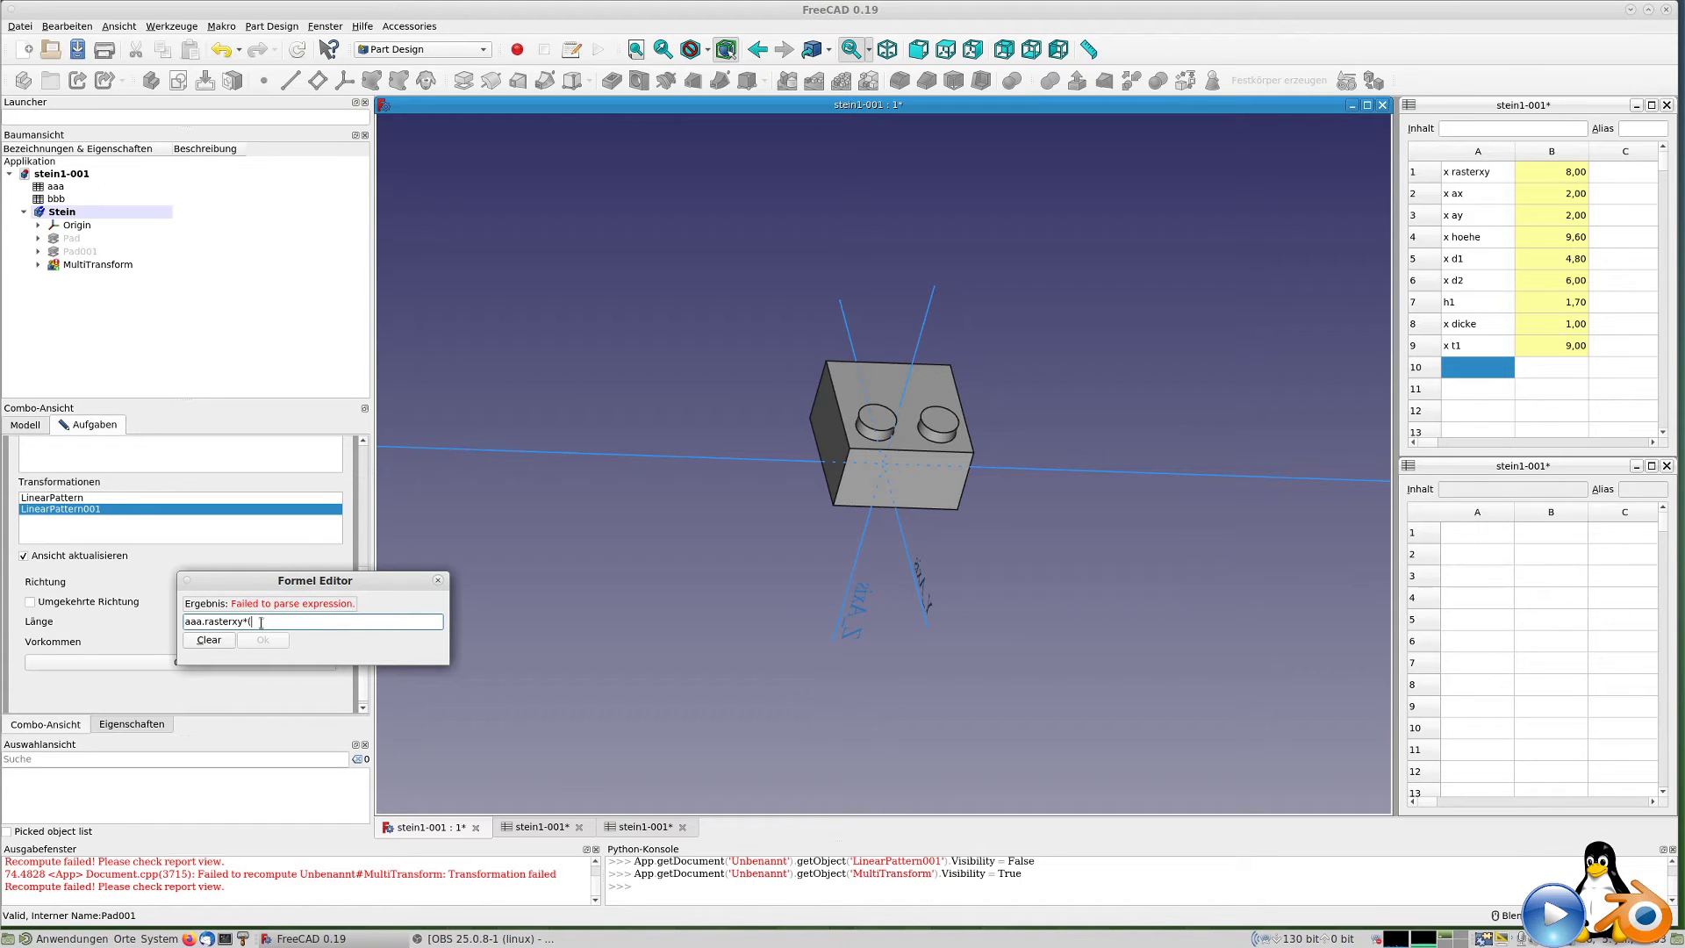
pyautogui.write('.ay')
pyautogui.write(')')
pyautogui.press('Return')
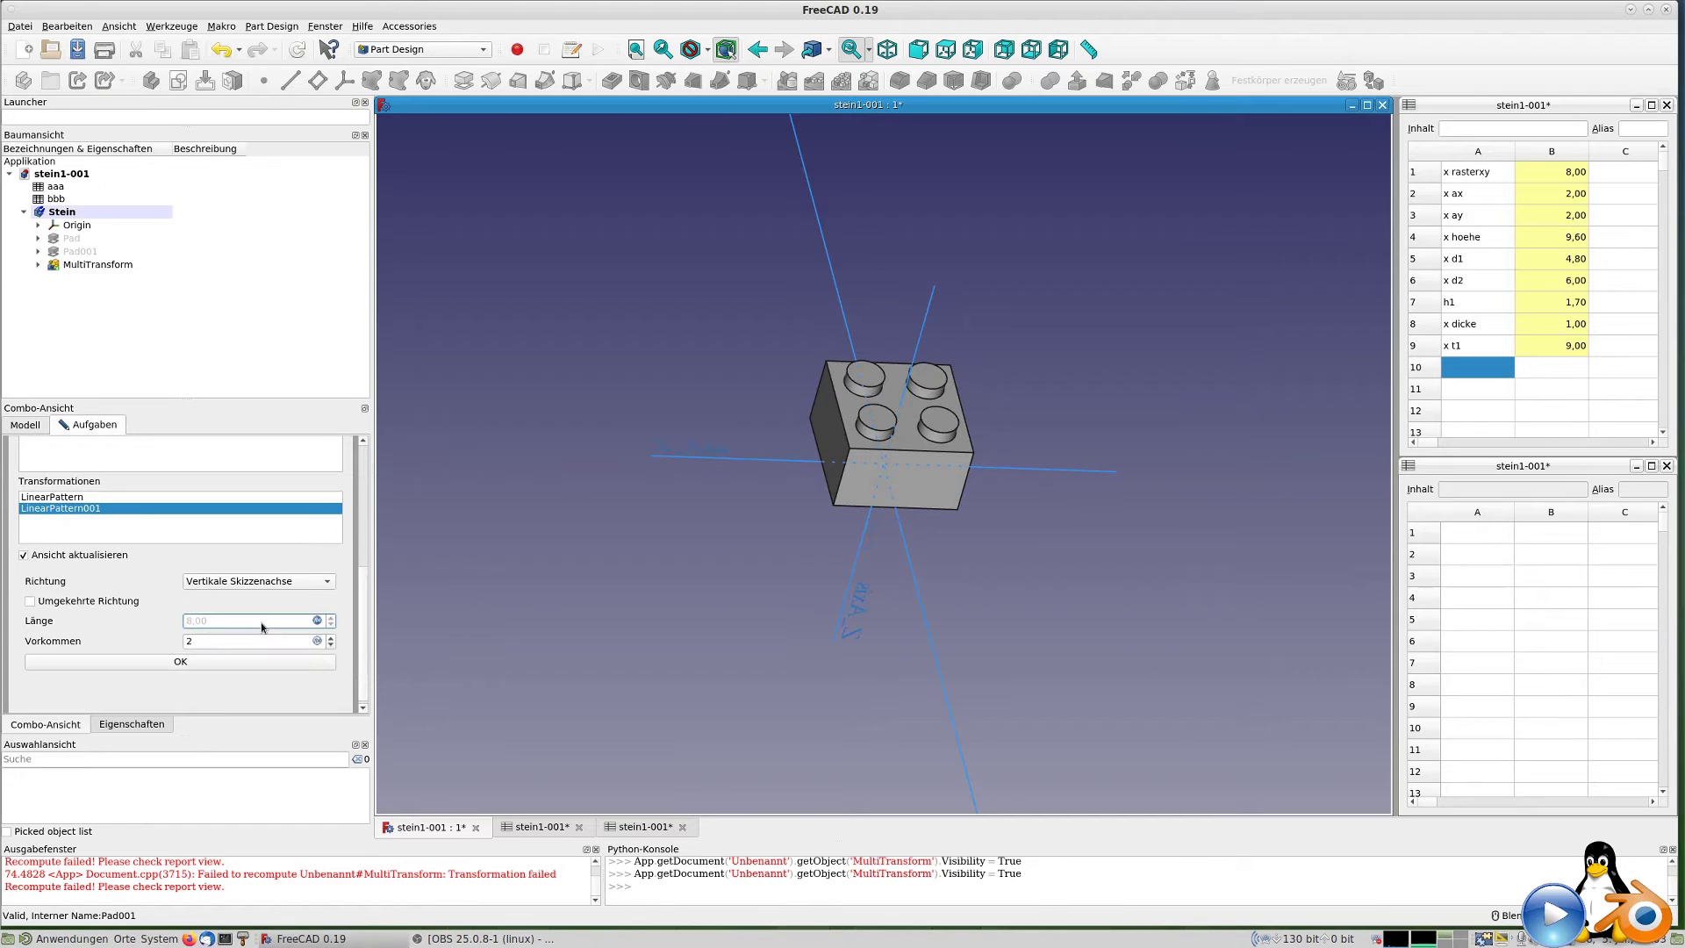
pyautogui.click(317, 641)
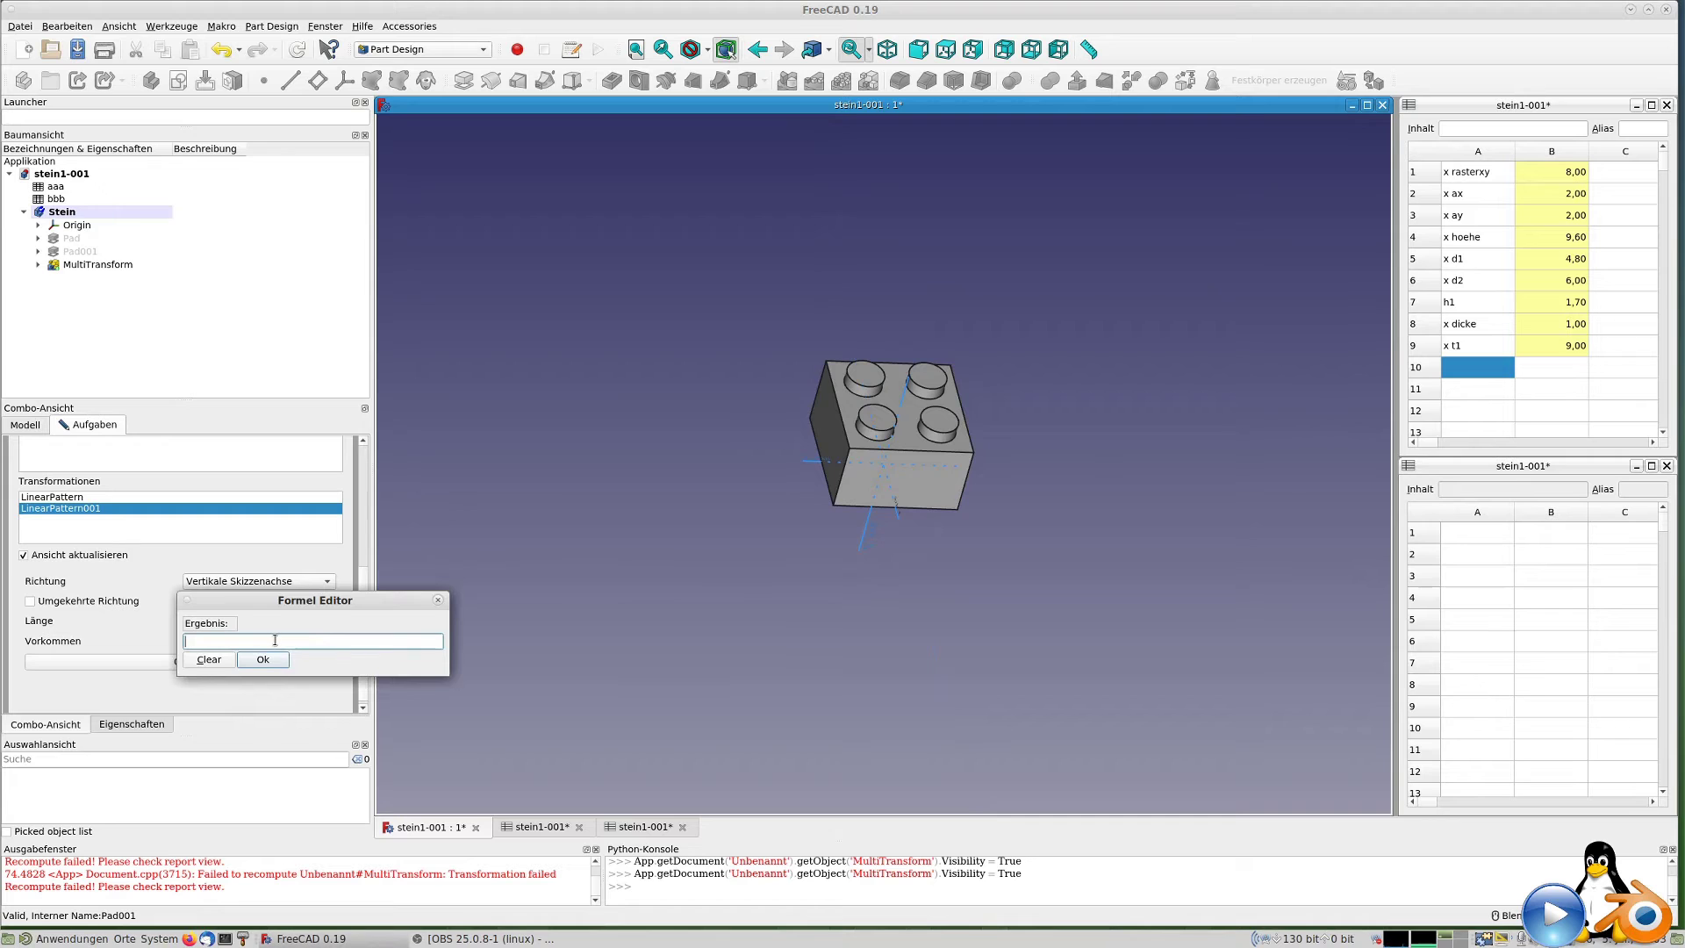
pyautogui.write('aaa.ay')
pyautogui.click(274, 643)
pyautogui.click(260, 661)
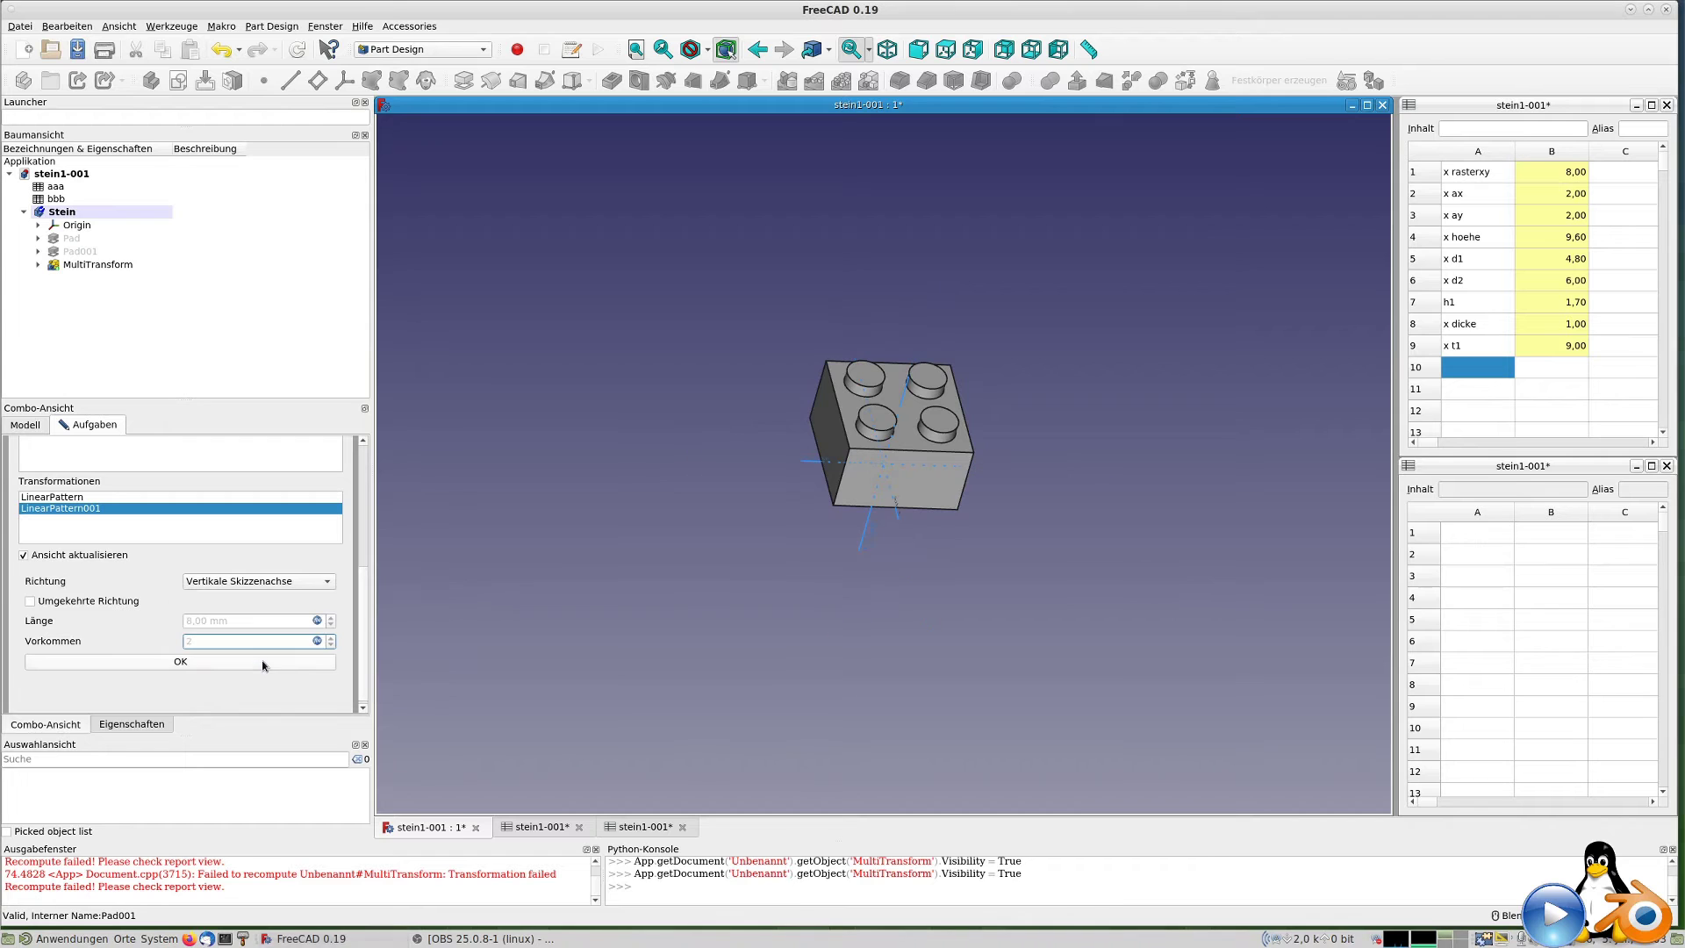
pyautogui.moveTo(952, 527)
pyautogui.mouseDown(button='middle')
pyautogui.moveTo(977, 539)
pyautogui.moveTo(975, 569)
pyautogui.moveTo(1054, 572)
pyautogui.moveTo(1002, 364)
pyautogui.mouseUp(button='middle')
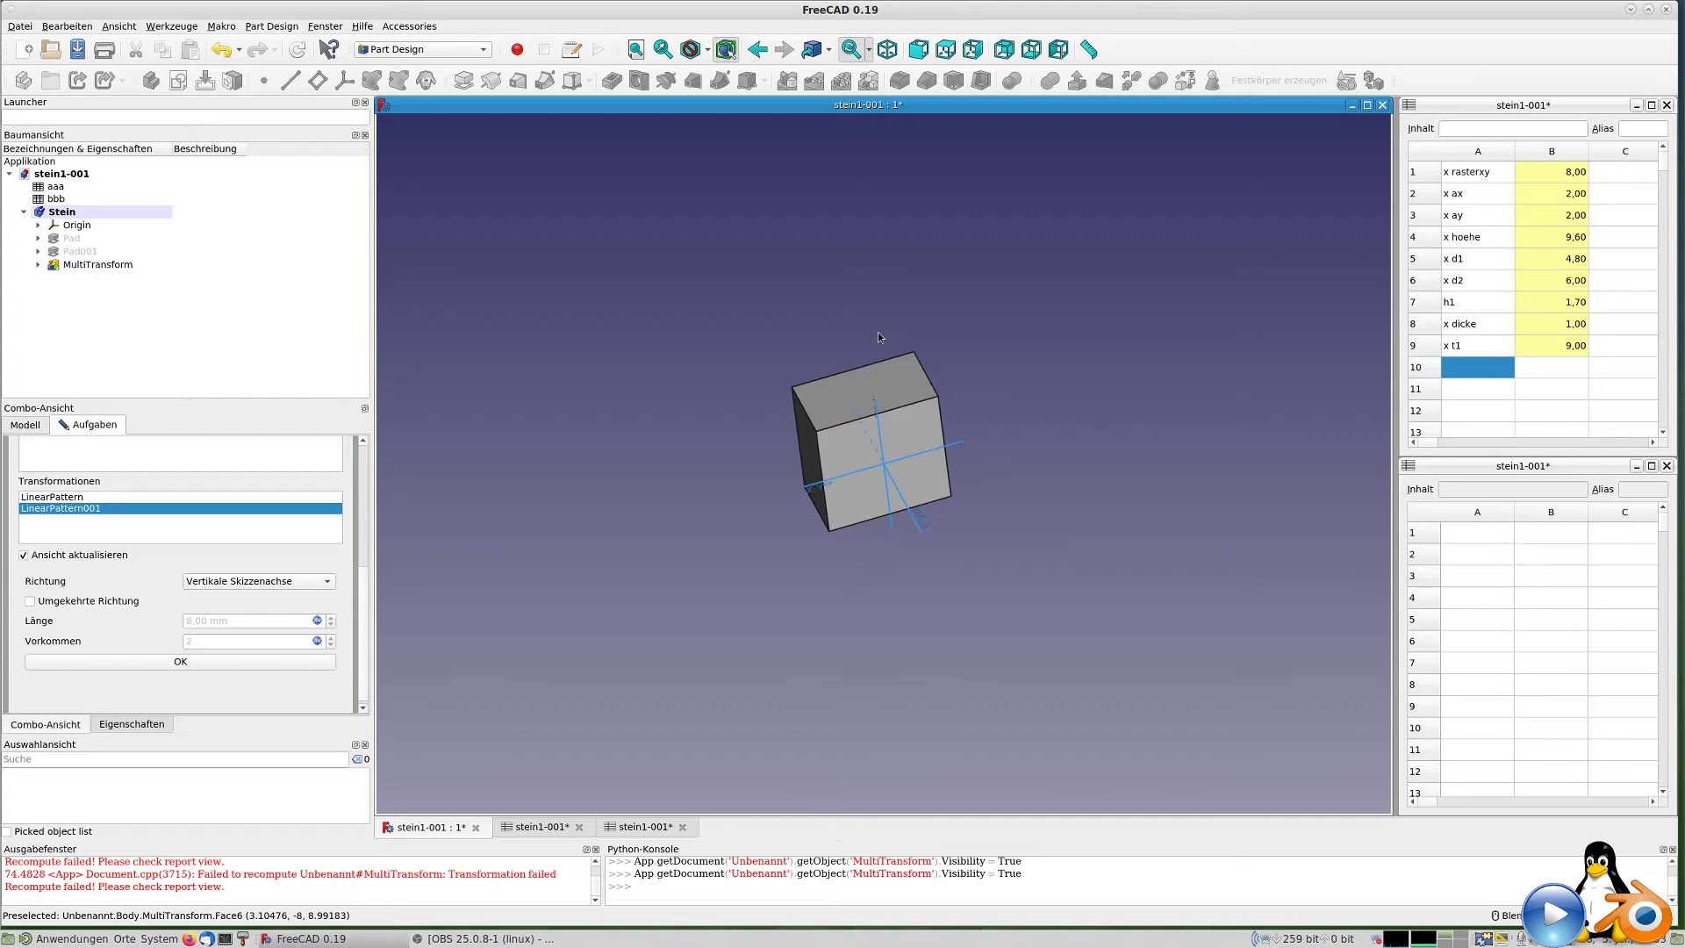
# Inspect the four-stud brick, show the XY_Plane and finish the MultiTransform.
pyautogui.moveTo(1038, 358); pyautogui.dragTo(1050, 441, button='middle')
pyautogui.moveTo(937, 455)
pyautogui.mouseDown(button='middle')
pyautogui.moveTo(917, 436)
pyautogui.moveTo(1033, 369)
pyautogui.moveTo(1028, 467)
pyautogui.moveTo(1070, 469)
pyautogui.moveTo(921, 436)
pyautogui.mouseUp(button='middle')
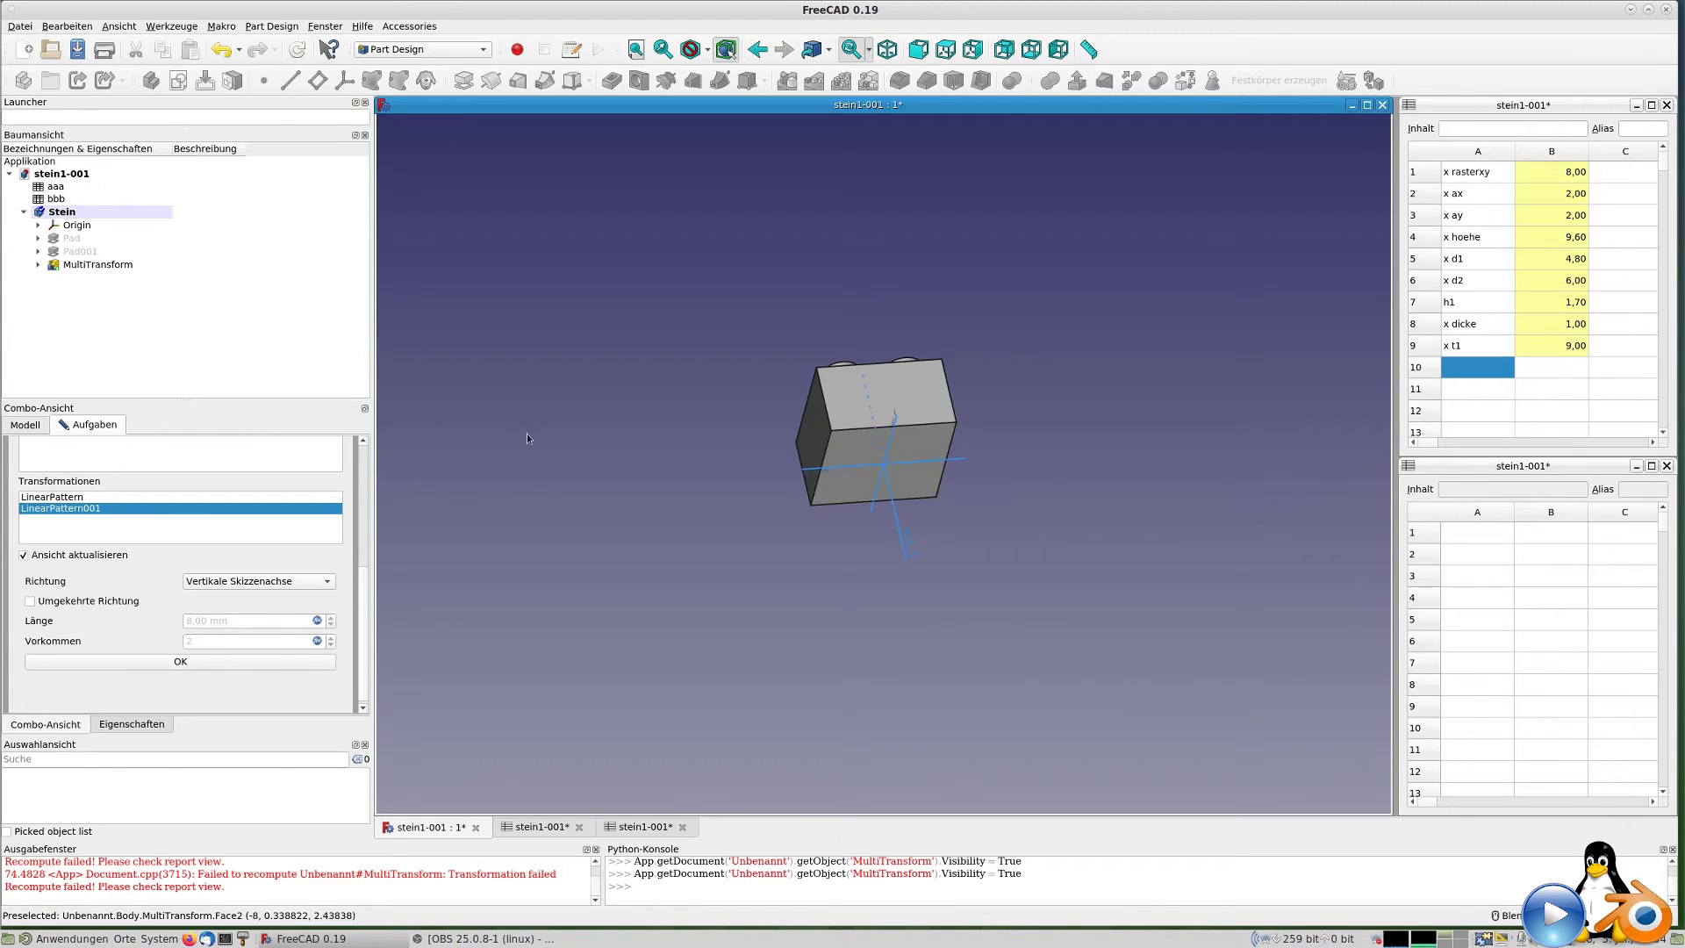
pyautogui.moveTo(530, 404)
pyautogui.mouseDown(button='middle')
pyautogui.moveTo(538, 506)
pyautogui.moveTo(1023, 375)
pyautogui.moveTo(1078, 480)
pyautogui.moveTo(695, 583)
pyautogui.moveTo(689, 514)
pyautogui.mouseUp(button='middle')
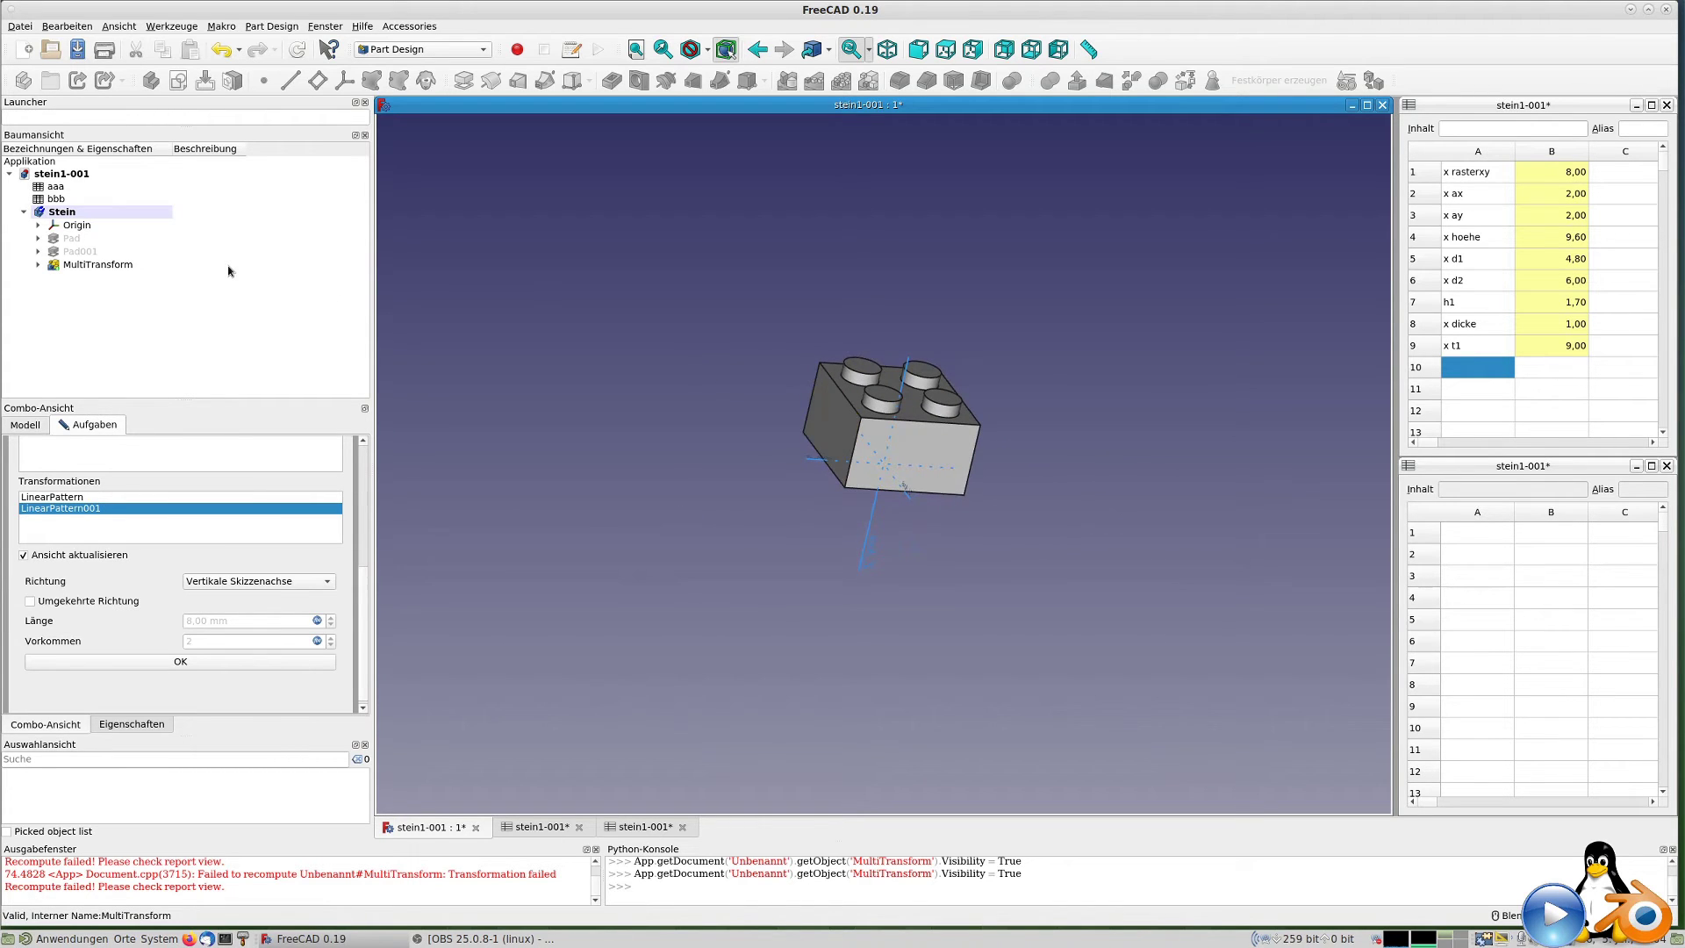
pyautogui.click(38, 225)
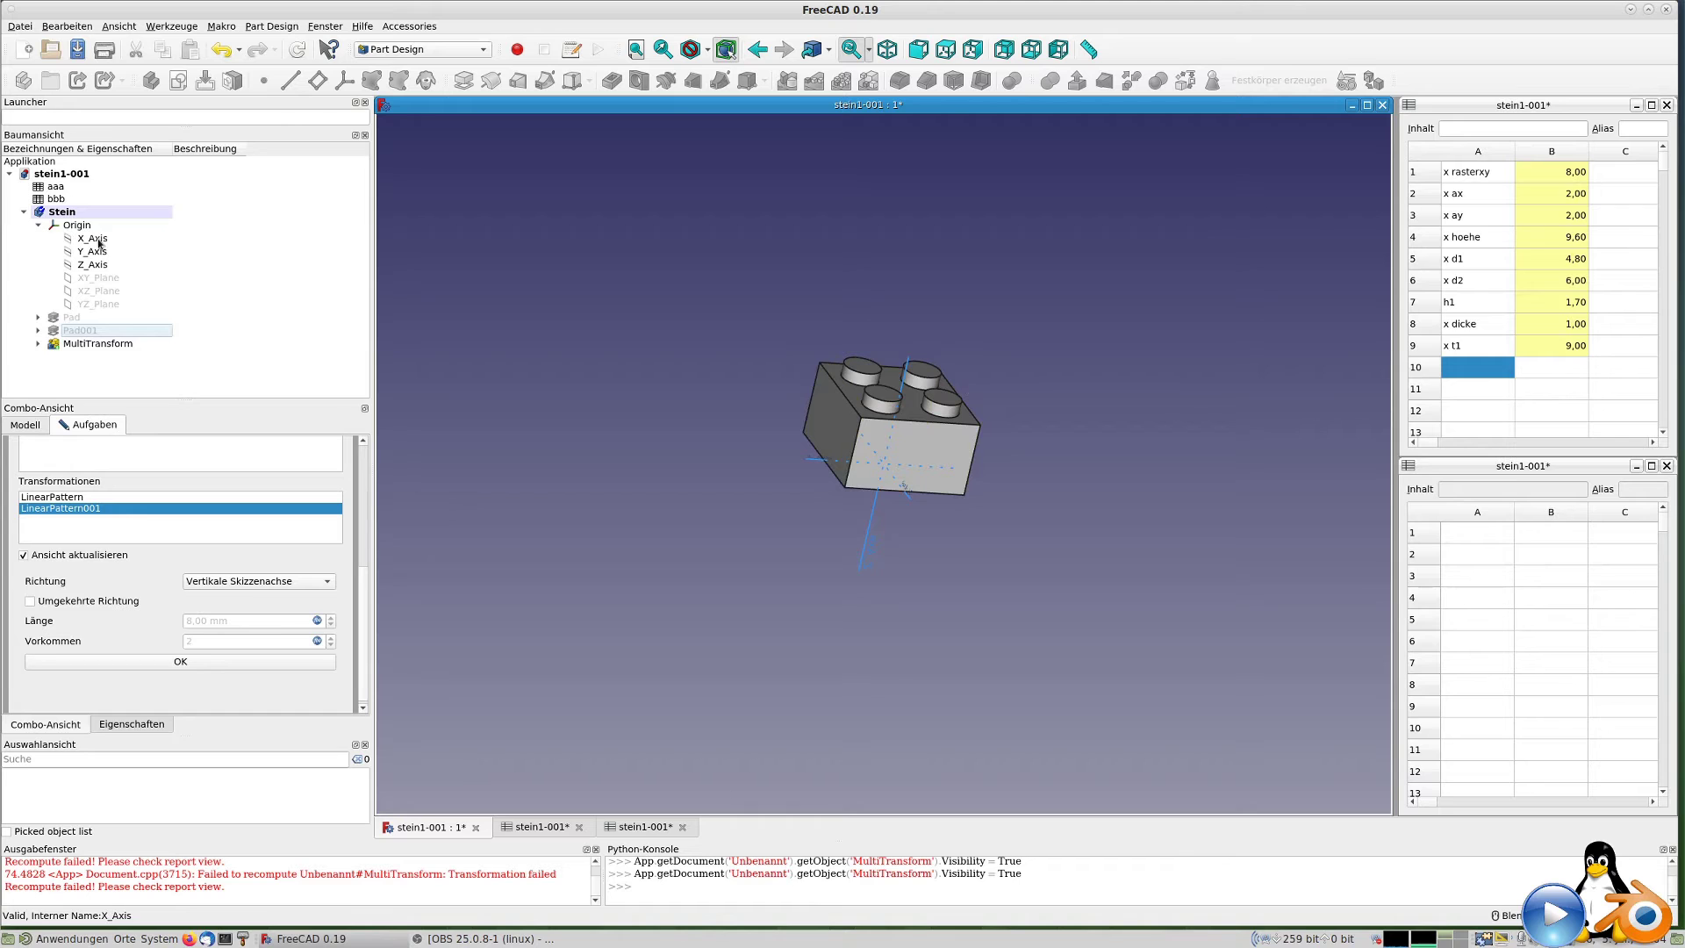
pyautogui.click(96, 278)
pyautogui.press('space')
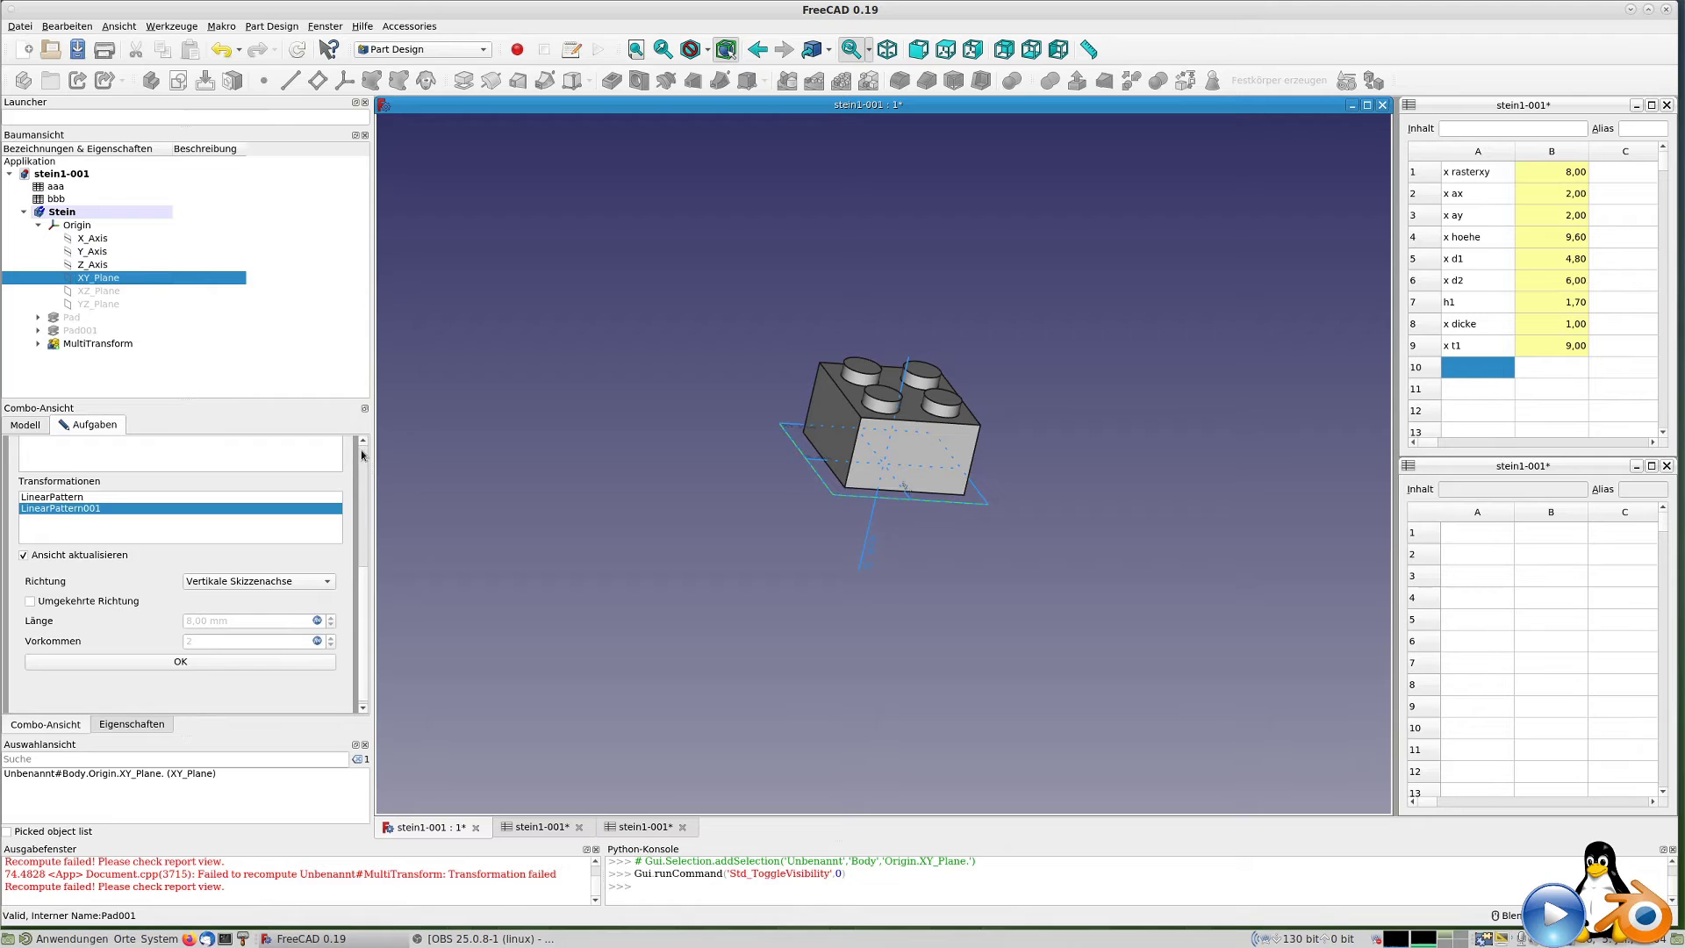
pyautogui.scroll(5, 363, 452)
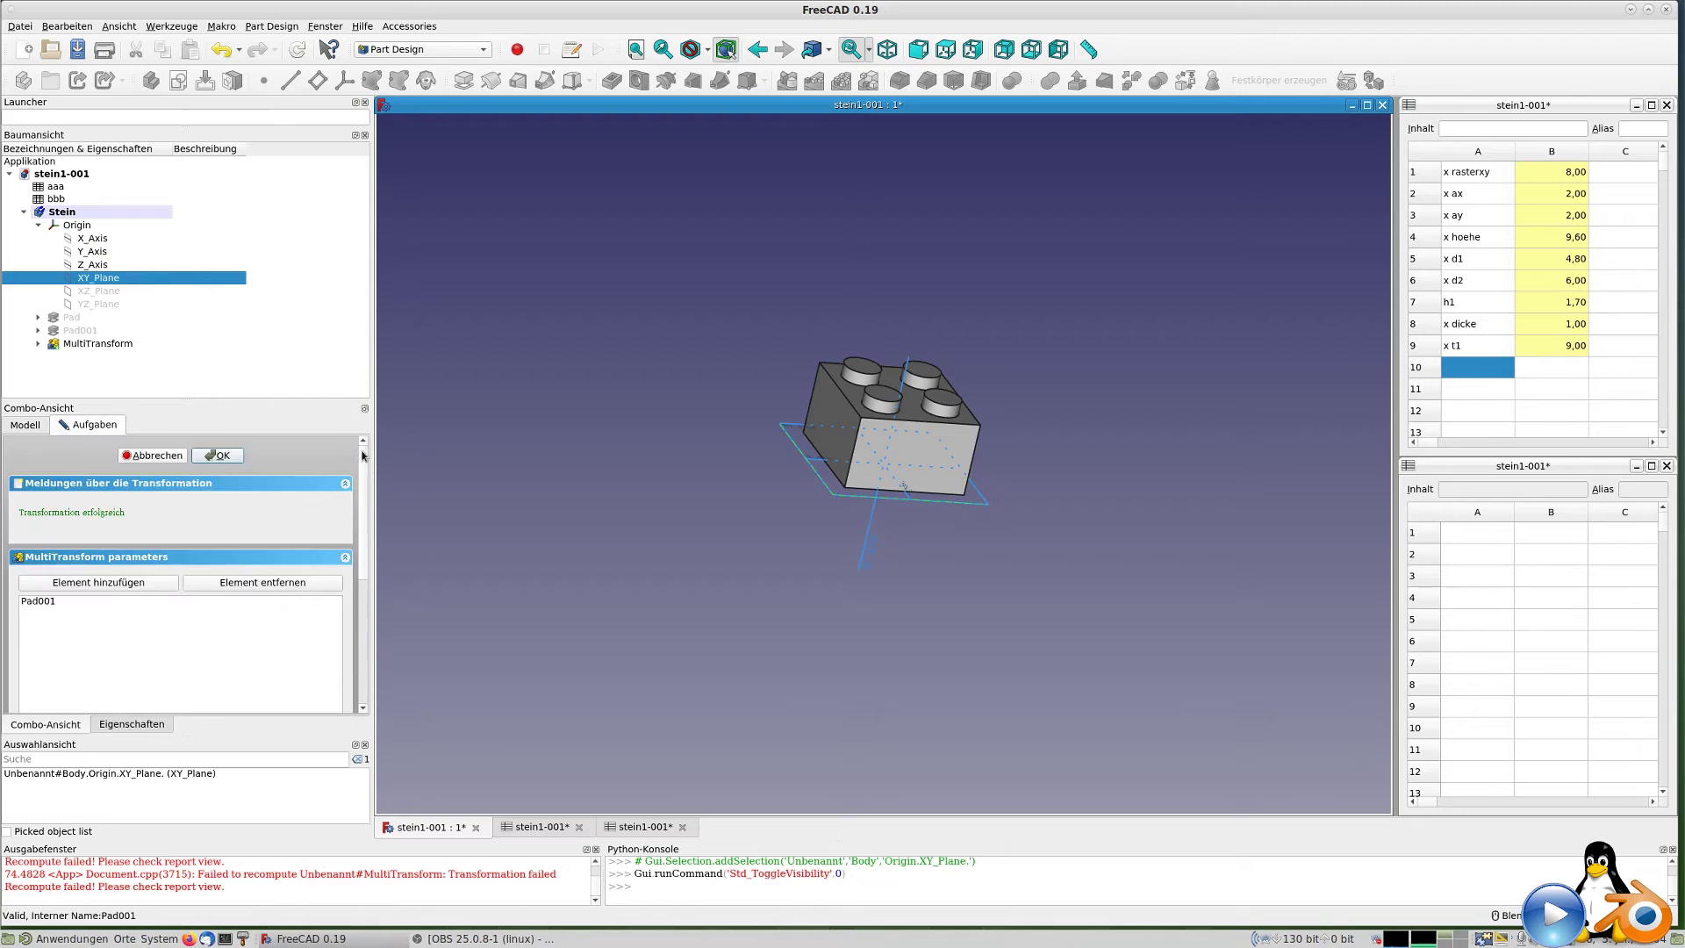
pyautogui.click(222, 455)
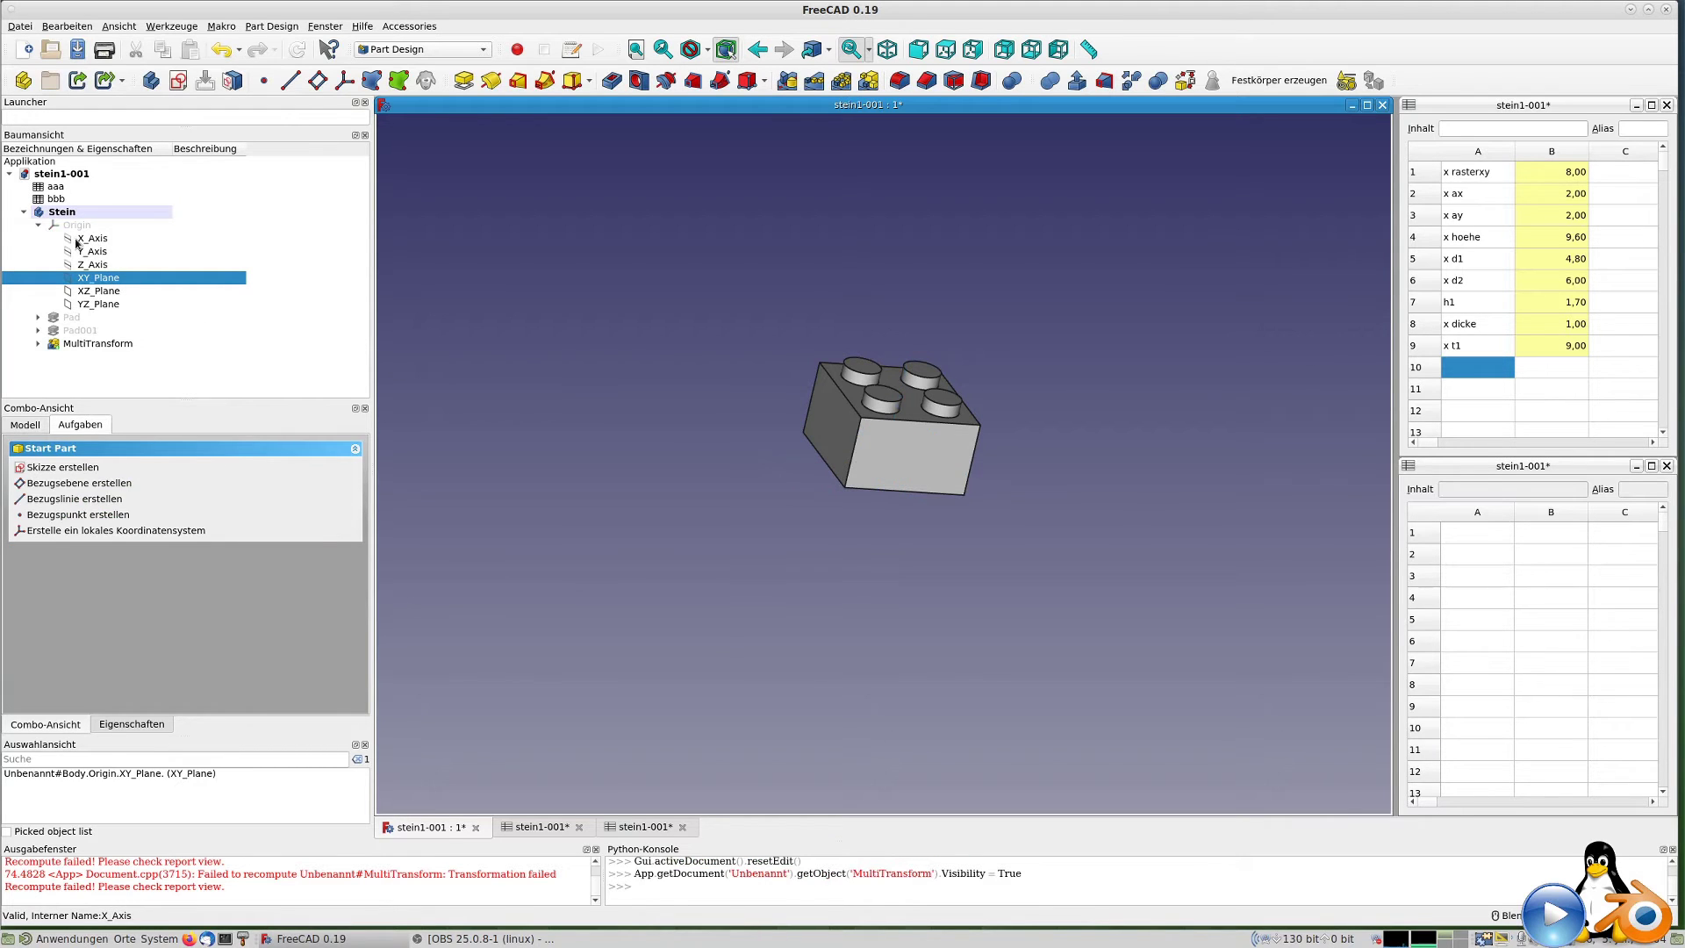
# Hide the XZ_Plane and create a datum plane attached to the XY_Plane.
pyautogui.click(77, 227)
pyautogui.press('space')
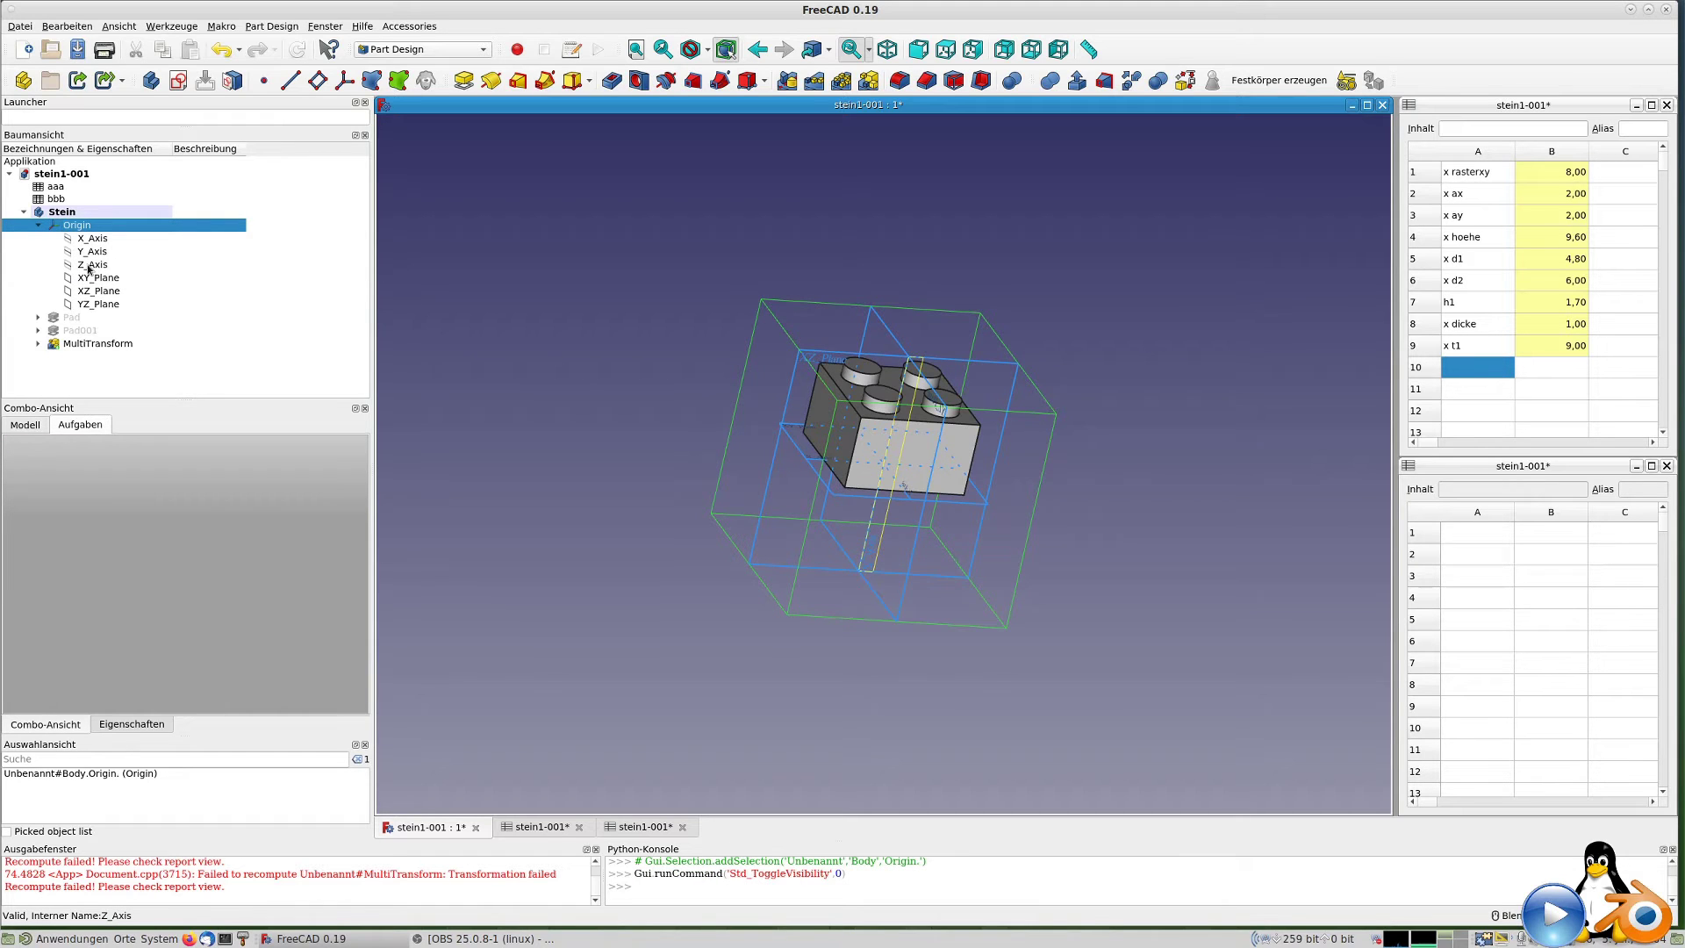
pyautogui.click(97, 290)
pyautogui.press('space')
pyautogui.press('space')
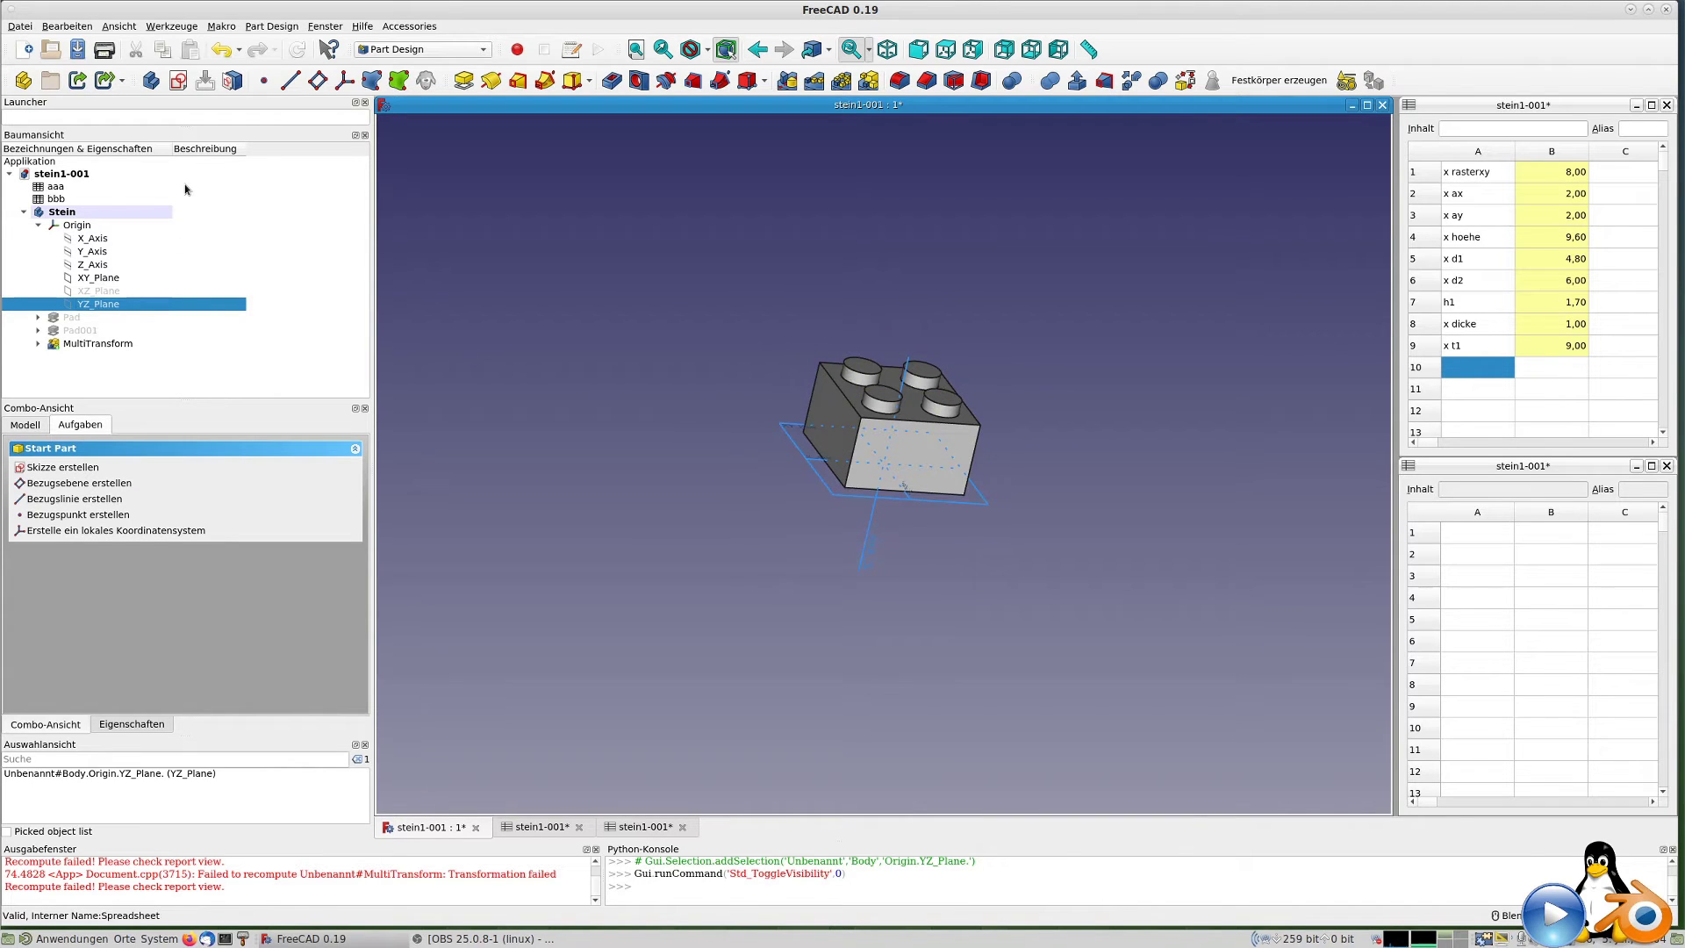
pyautogui.click(807, 462)
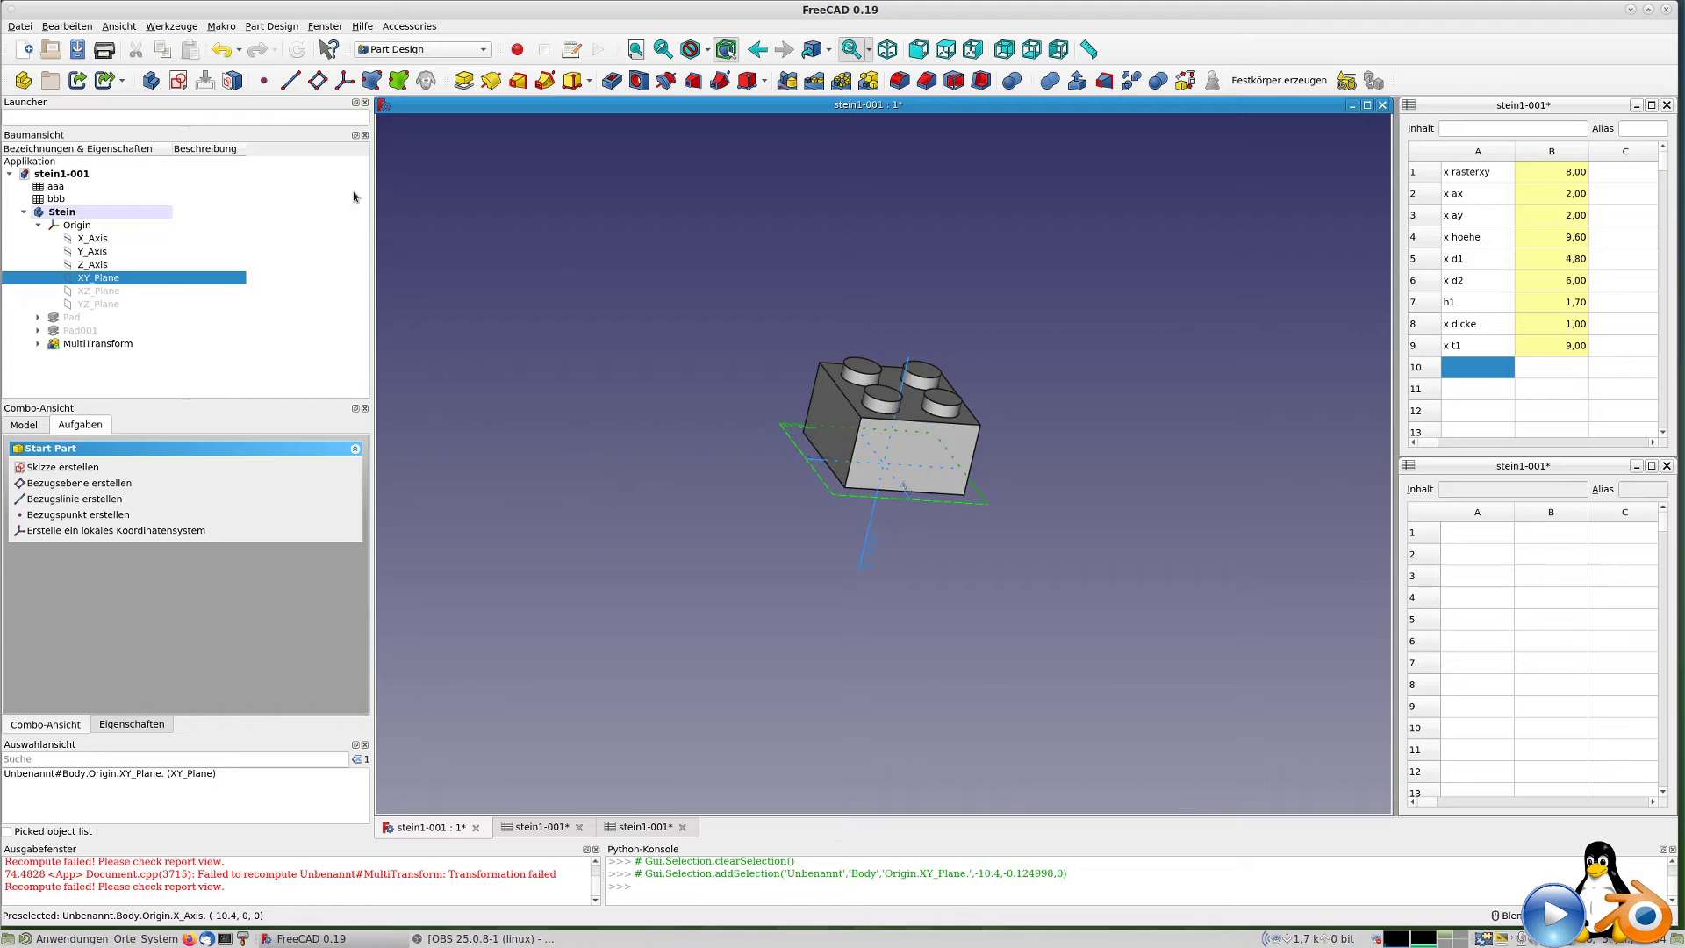
pyautogui.click(320, 85)
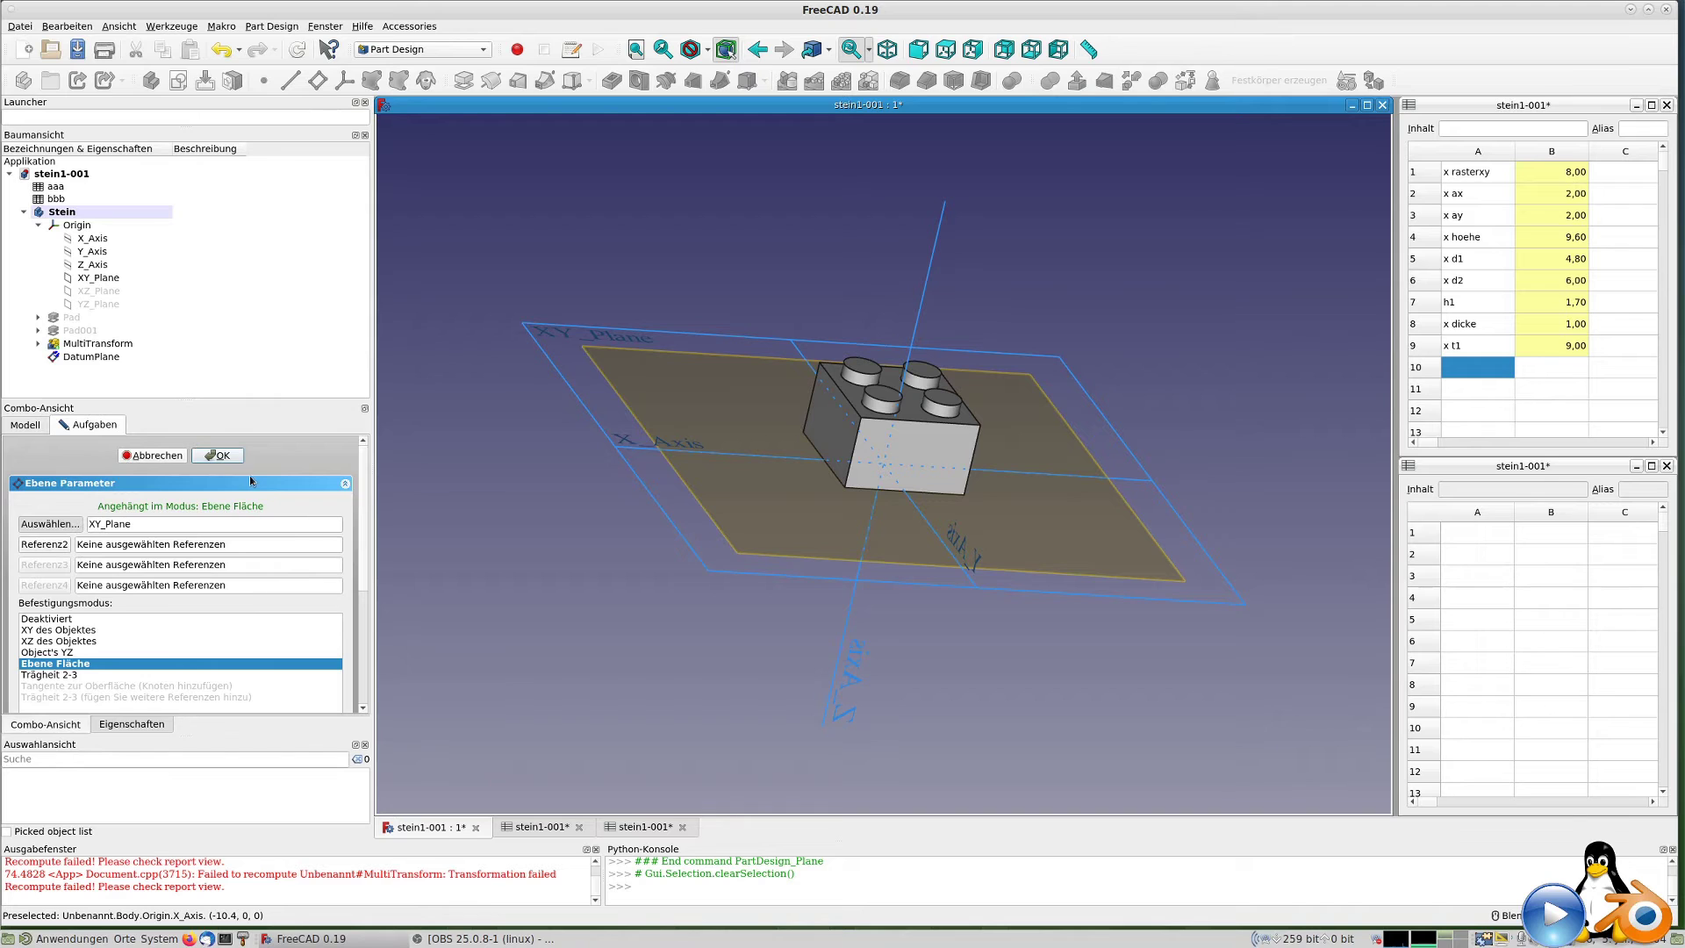
# Confirm the DatumPlane, create Sketch002 on it and close it empty.
pyautogui.click(219, 457)
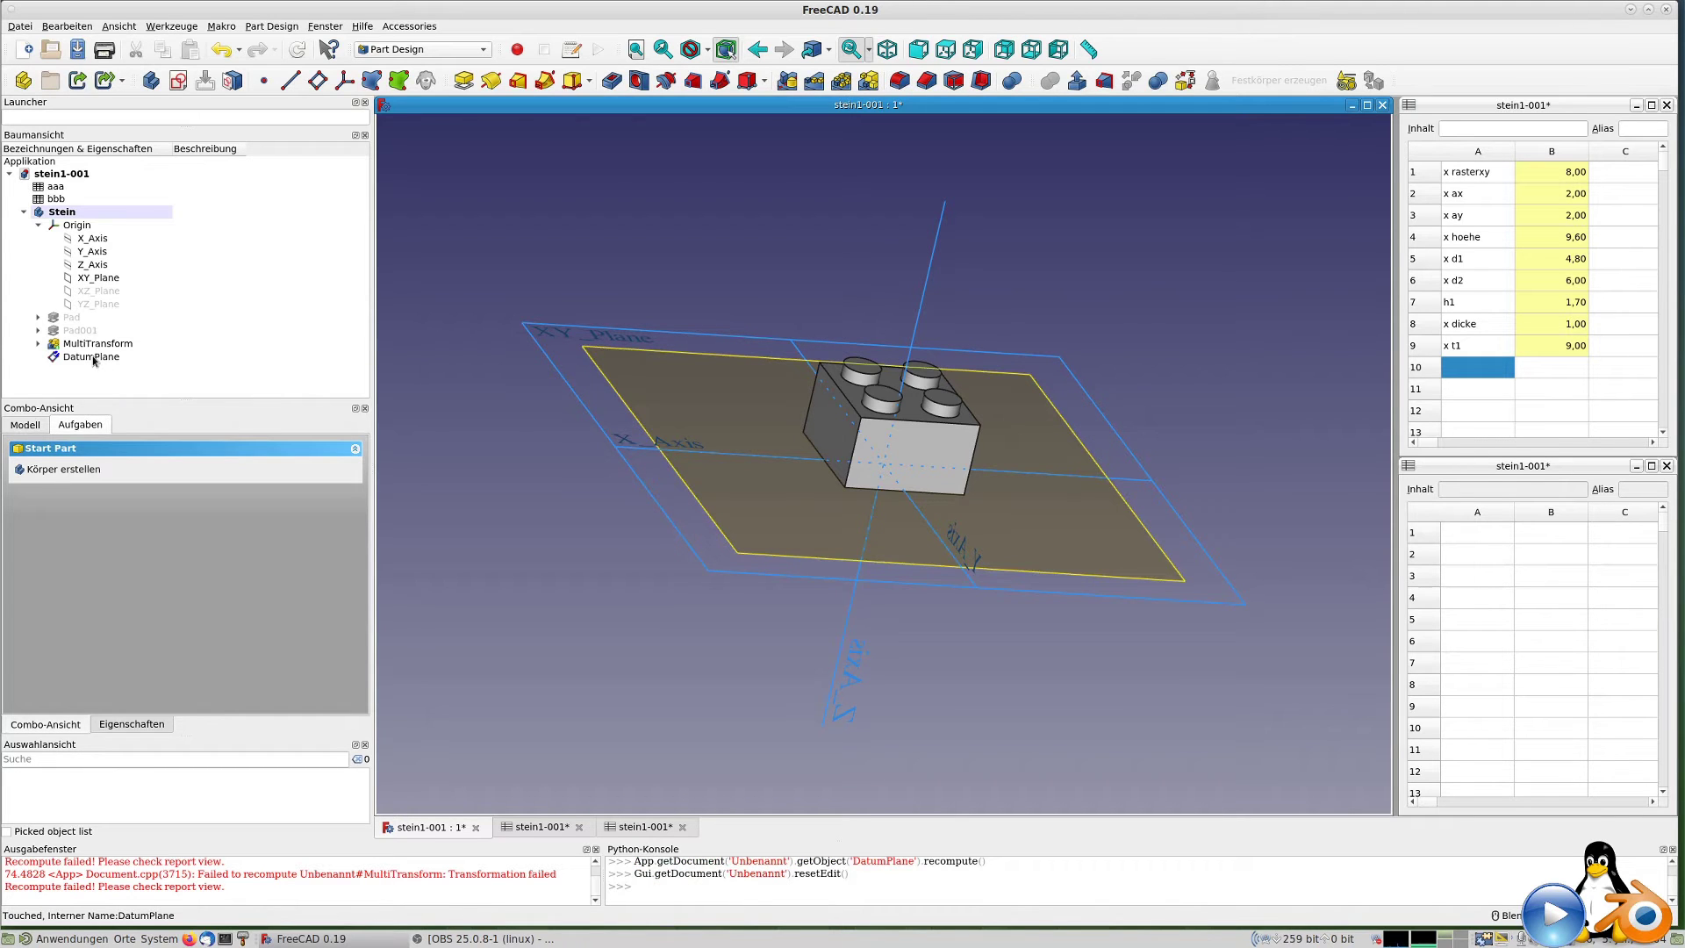
pyautogui.click(93, 357)
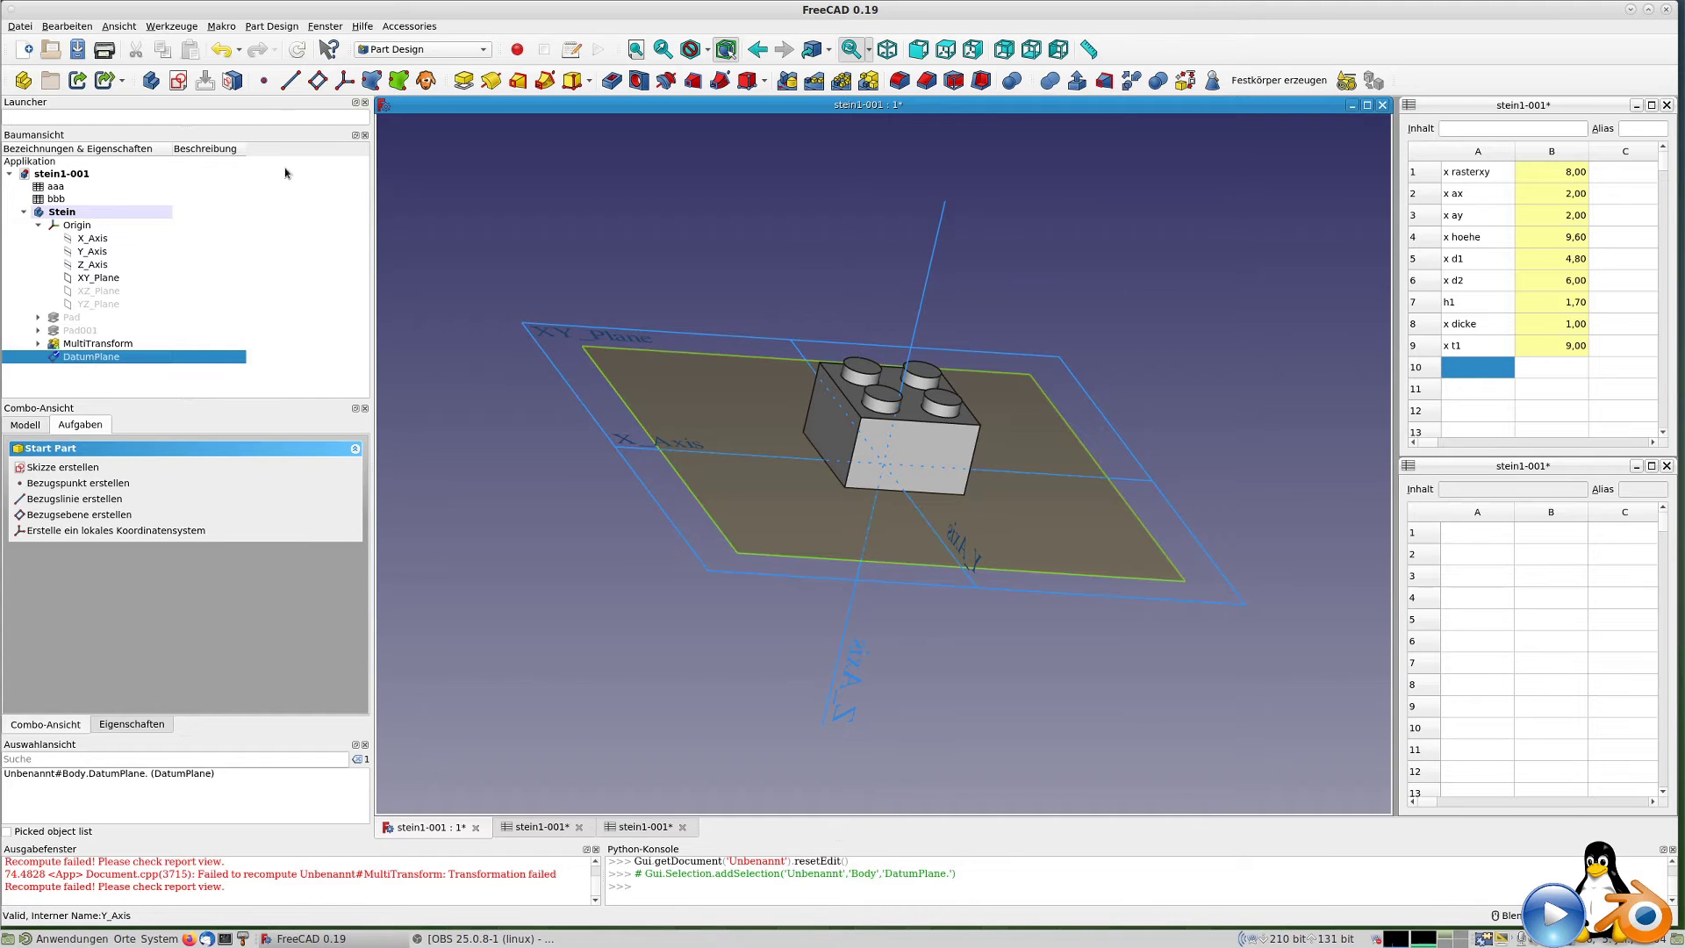
pyautogui.click(176, 81)
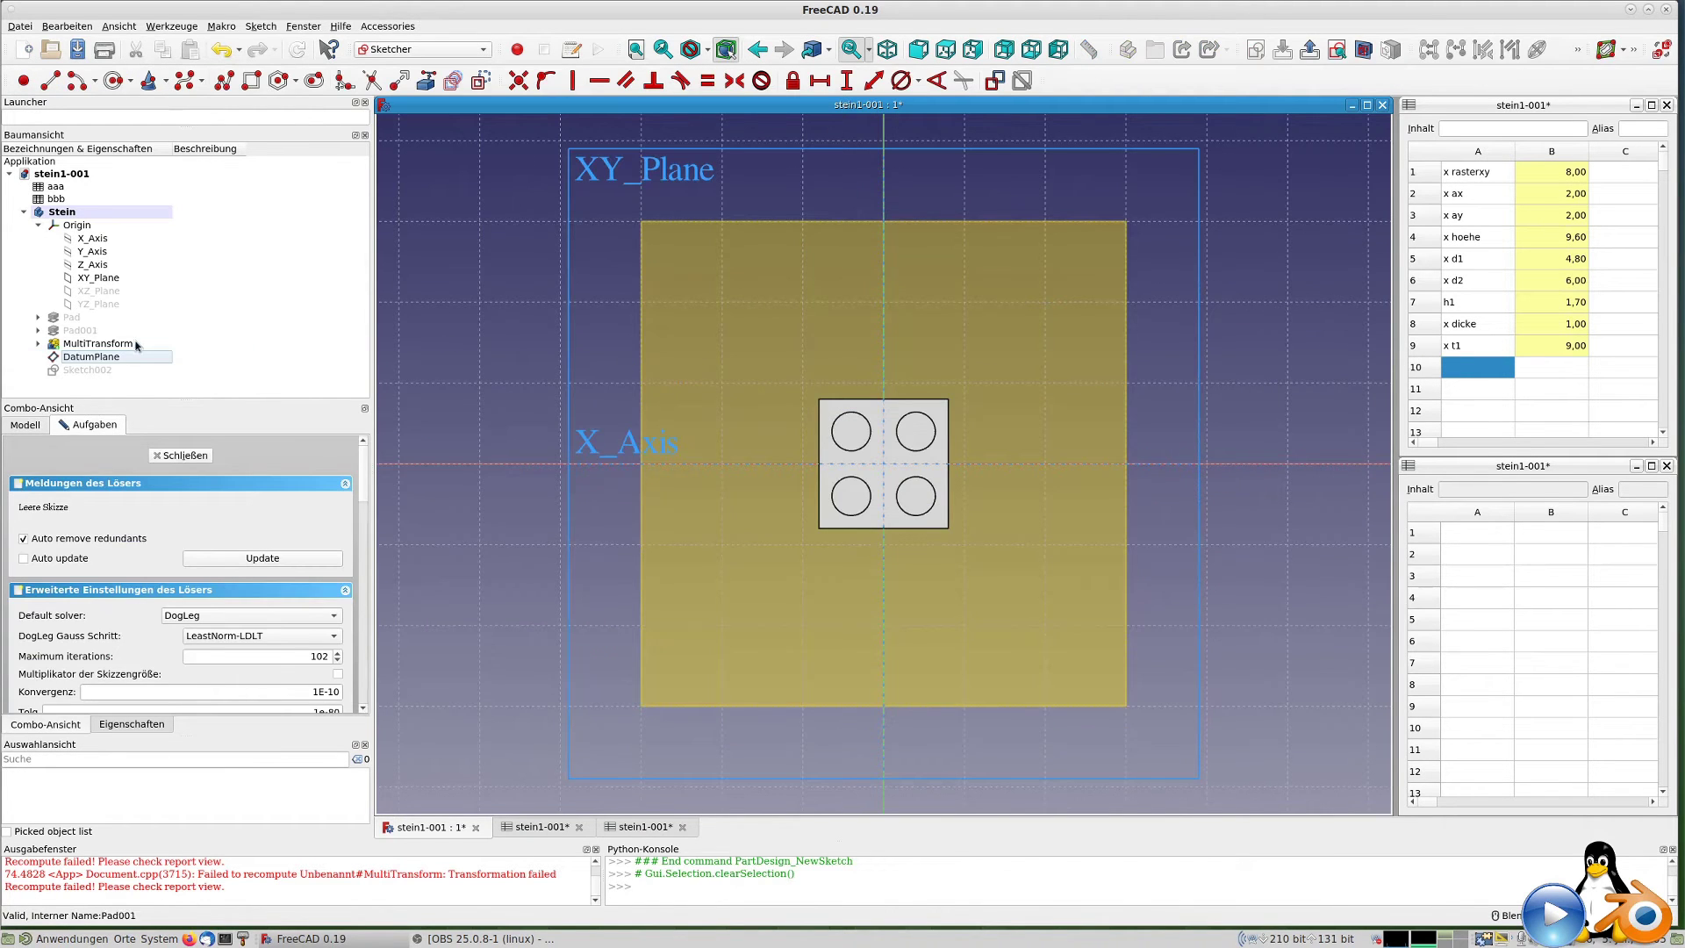
pyautogui.rightClick(104, 348)
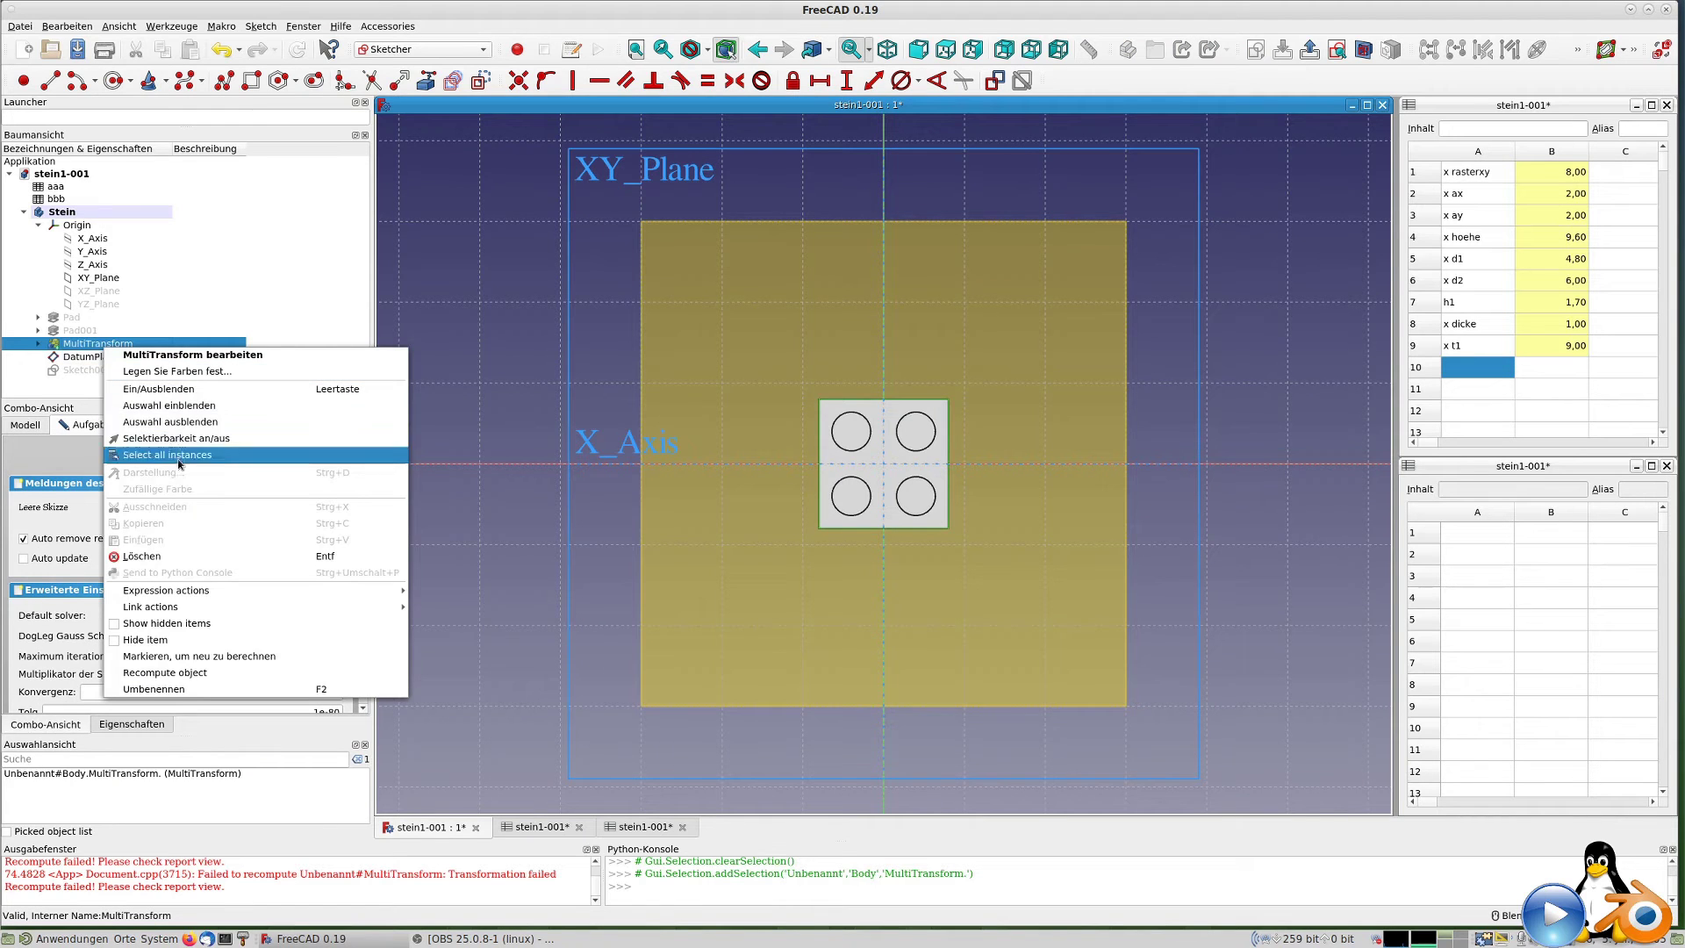
pyautogui.click(68, 472)
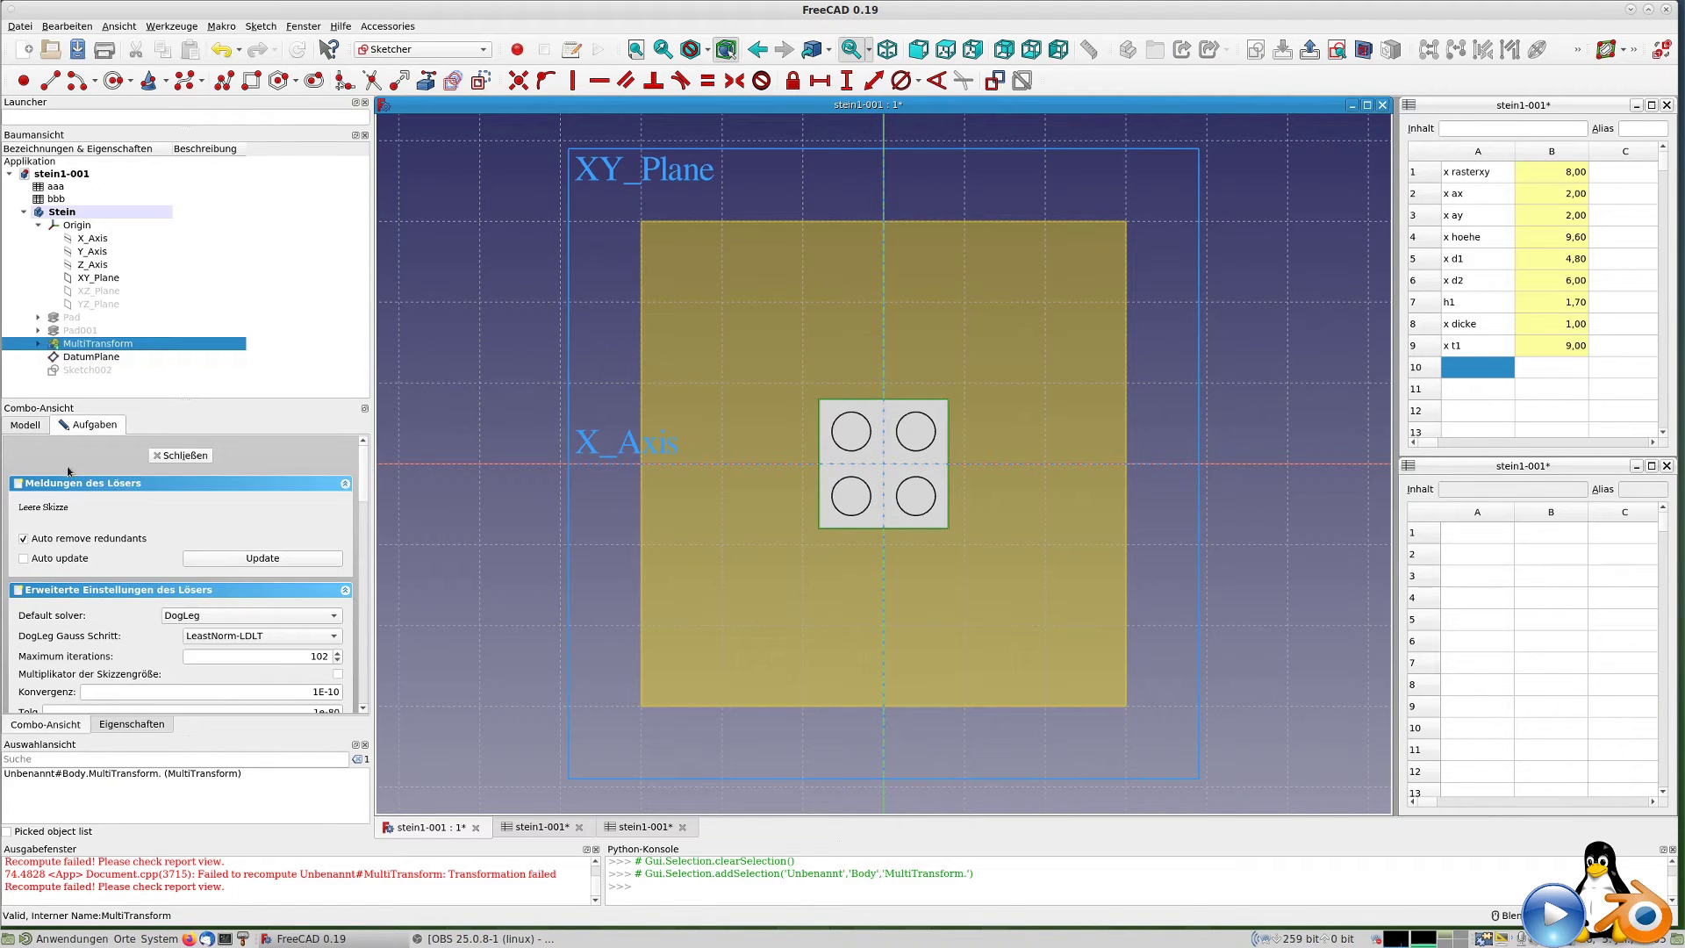
pyautogui.click(202, 456)
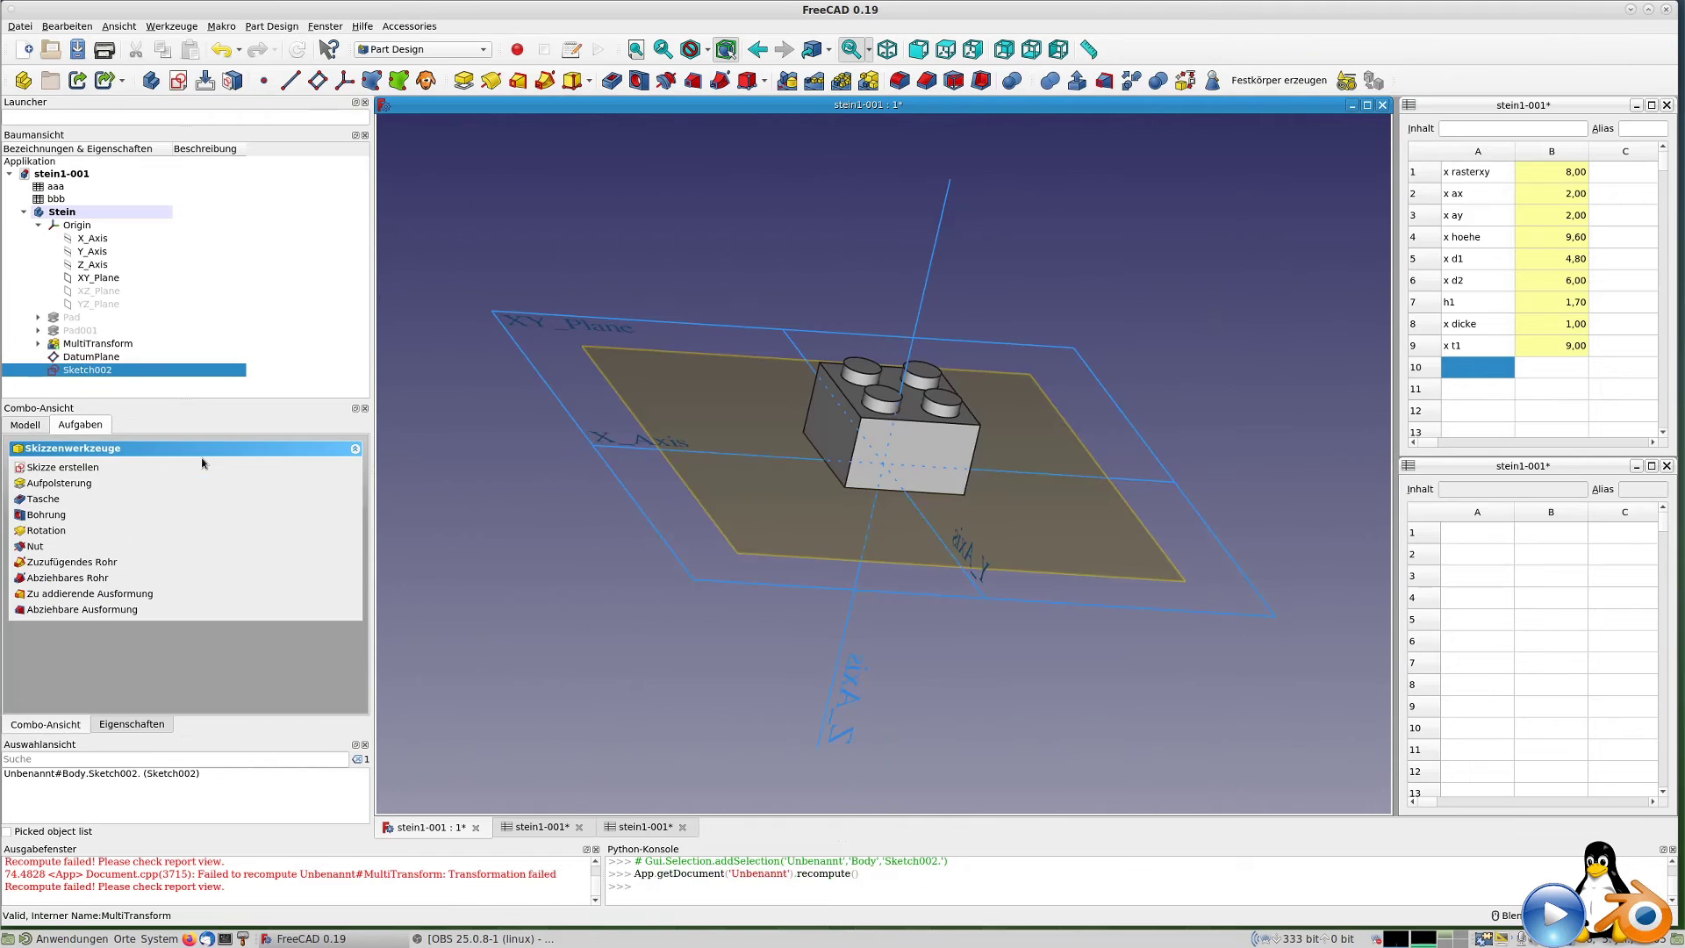
# Change the MultiTransform display mode to Wireframe in its appearance settings.
pyautogui.rightClick(93, 345)
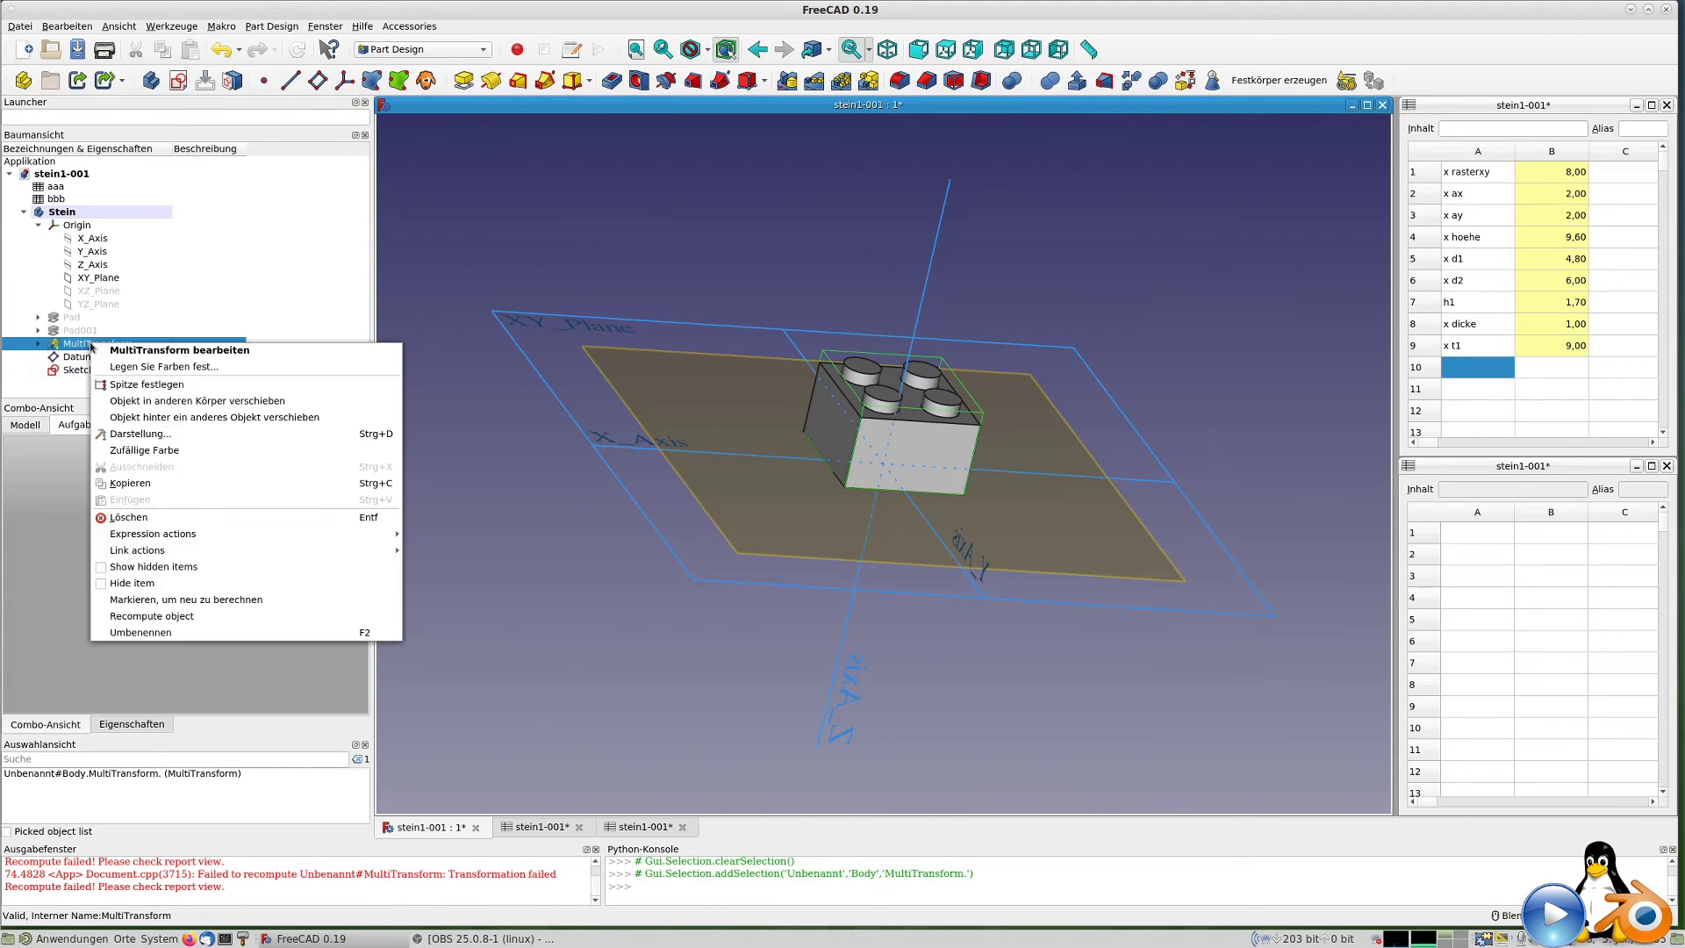
pyautogui.click(157, 438)
pyautogui.click(250, 497)
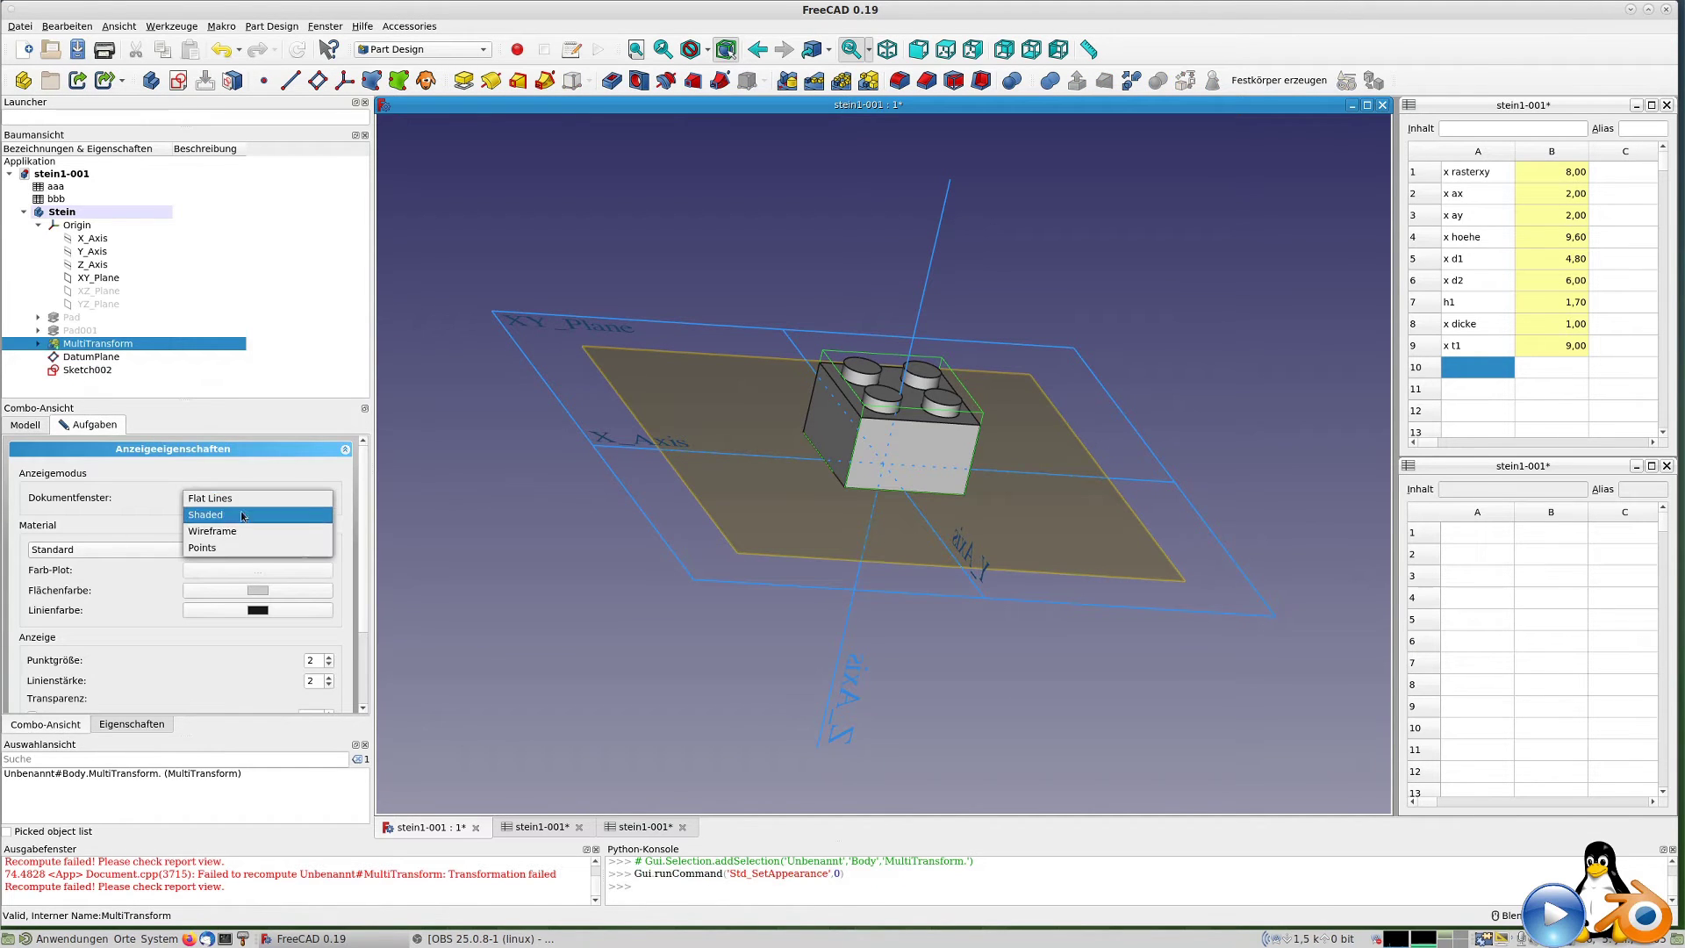
pyautogui.click(242, 532)
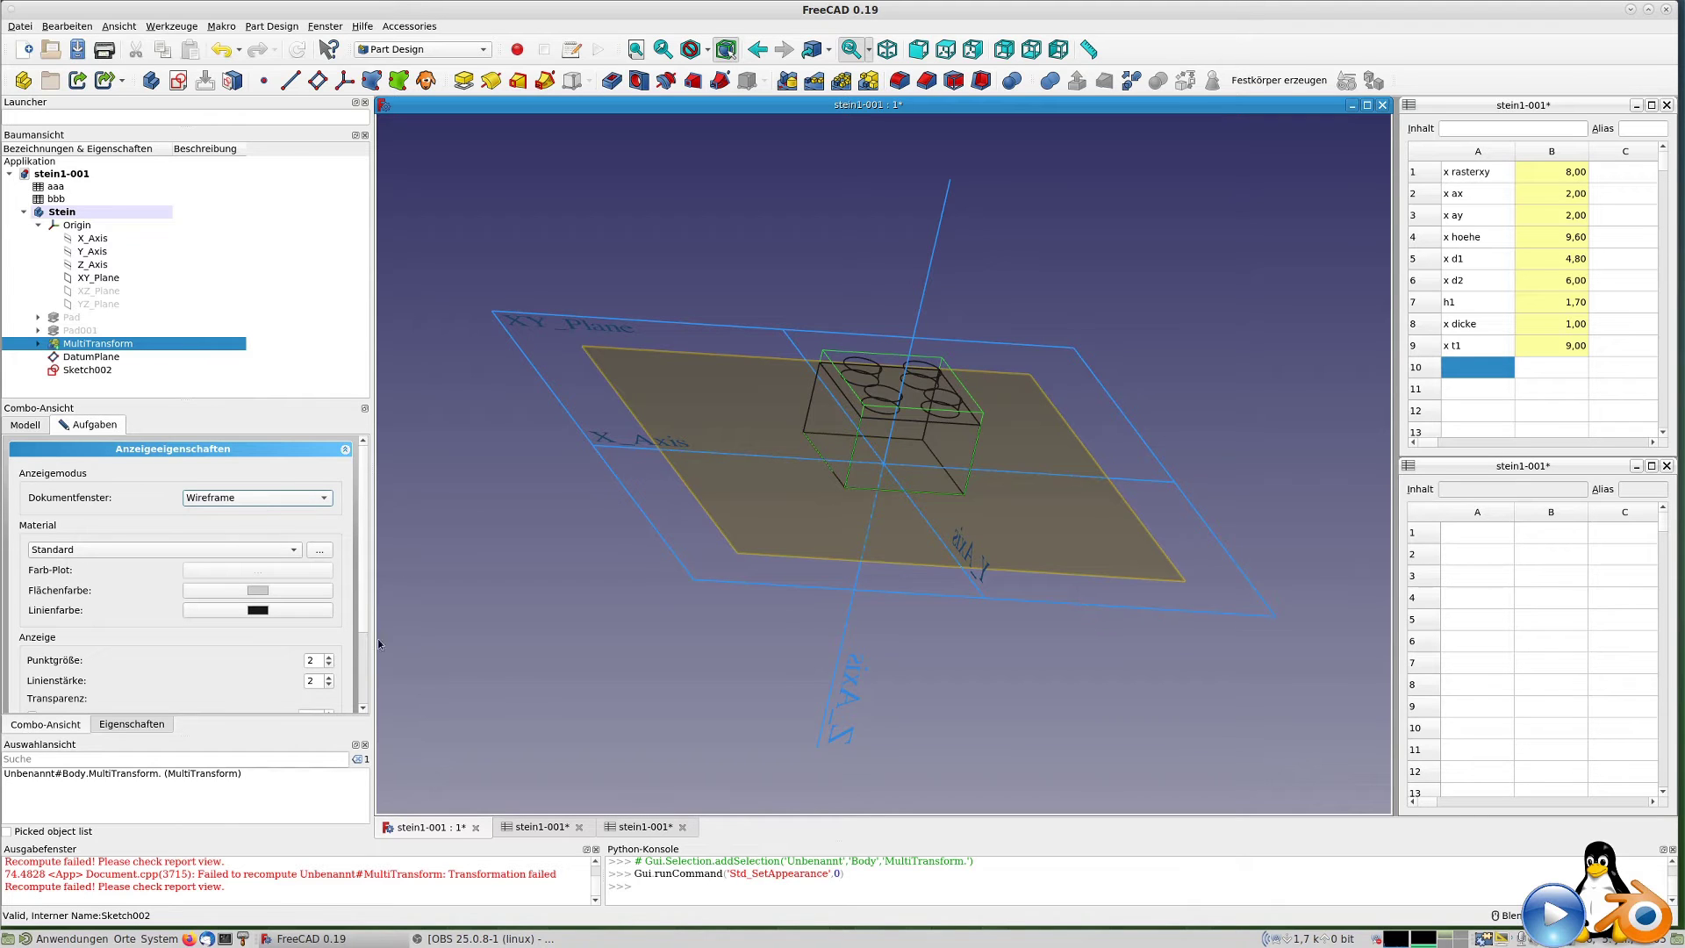
pyautogui.scroll(-2, 246, 703)
pyautogui.click(193, 697)
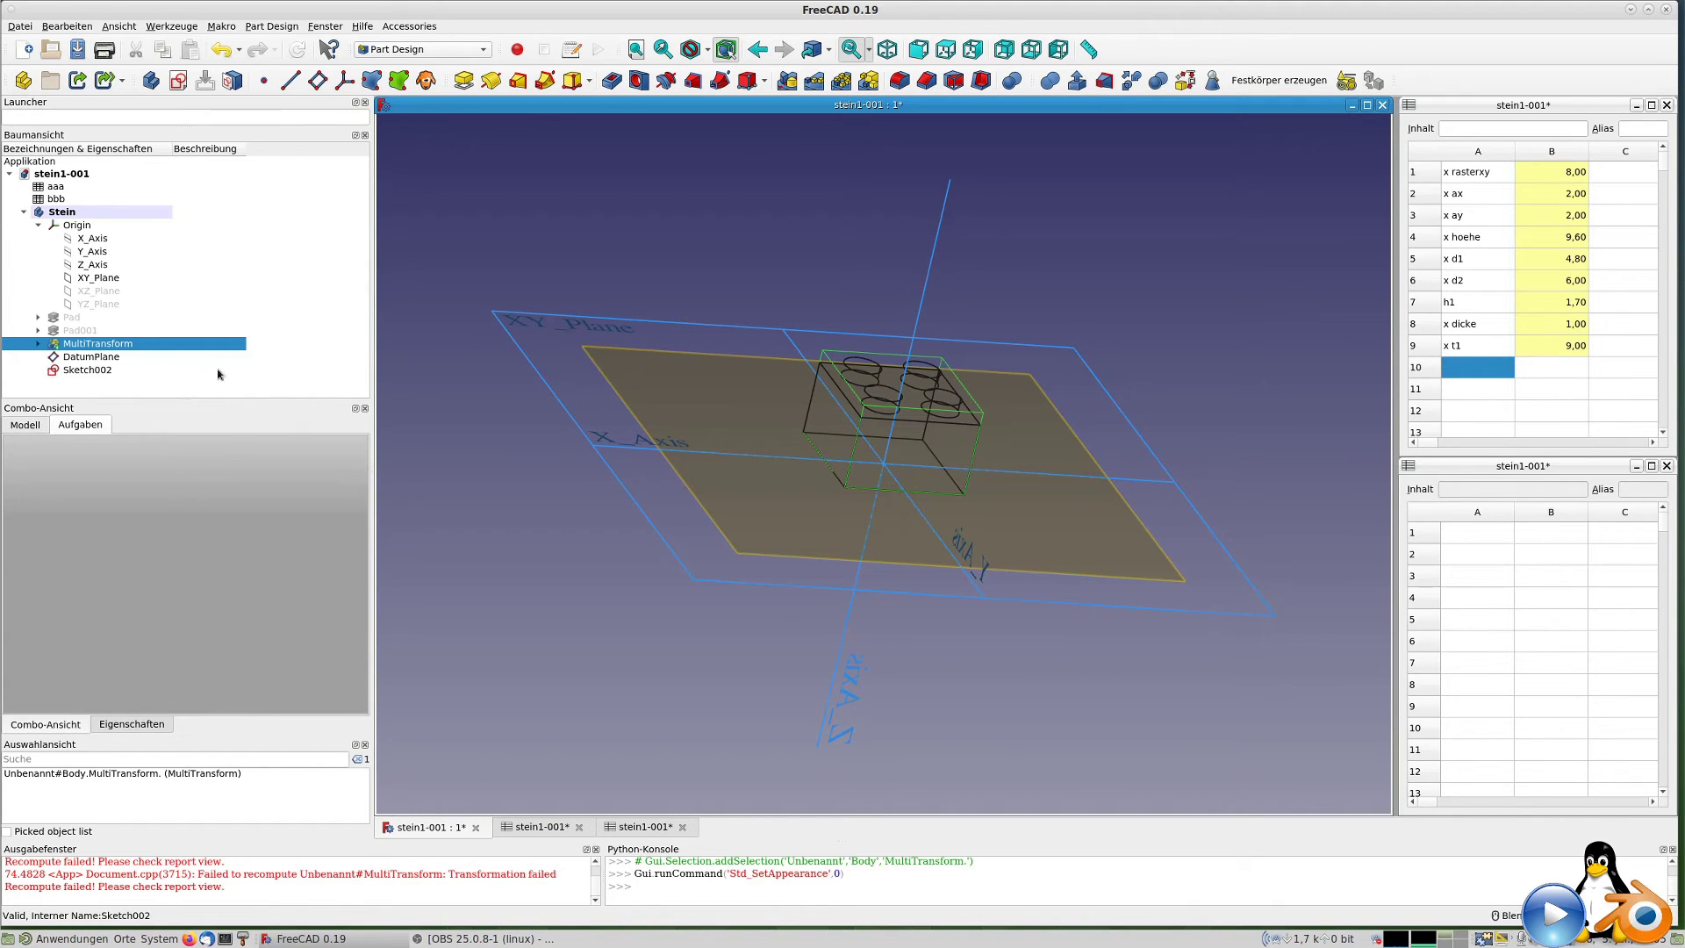
pyautogui.click(114, 374)
# Draw a rectangle inside the brick outline in Sketch002.
pyautogui.doubleClick(108, 375)
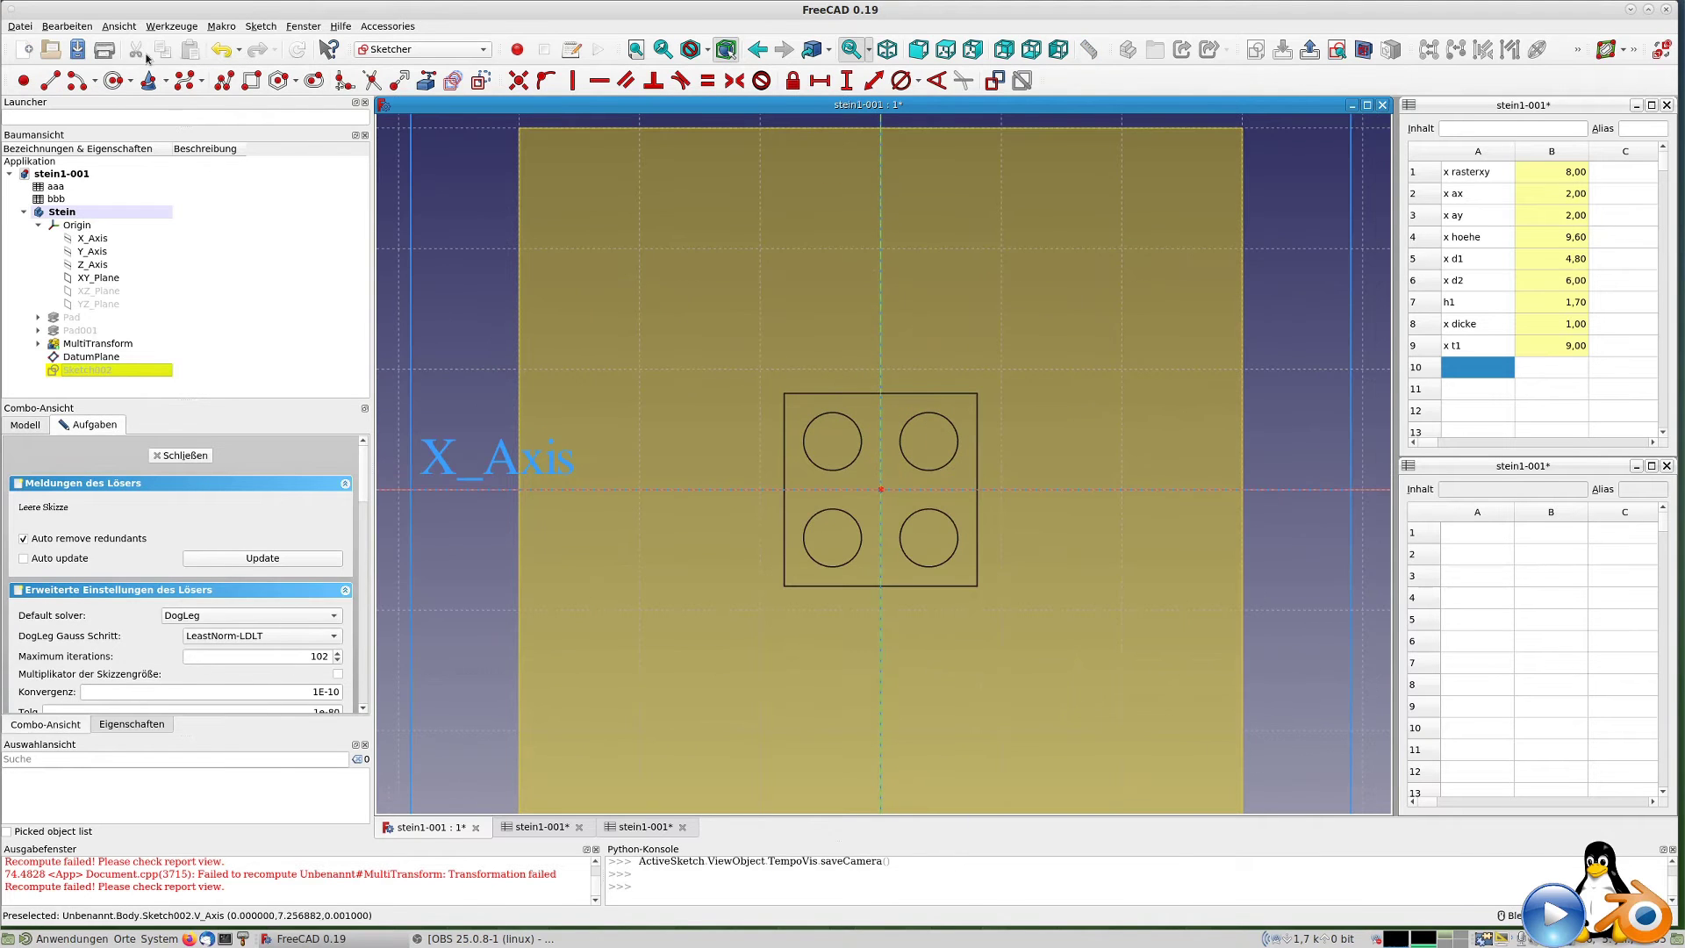
pyautogui.click(251, 80)
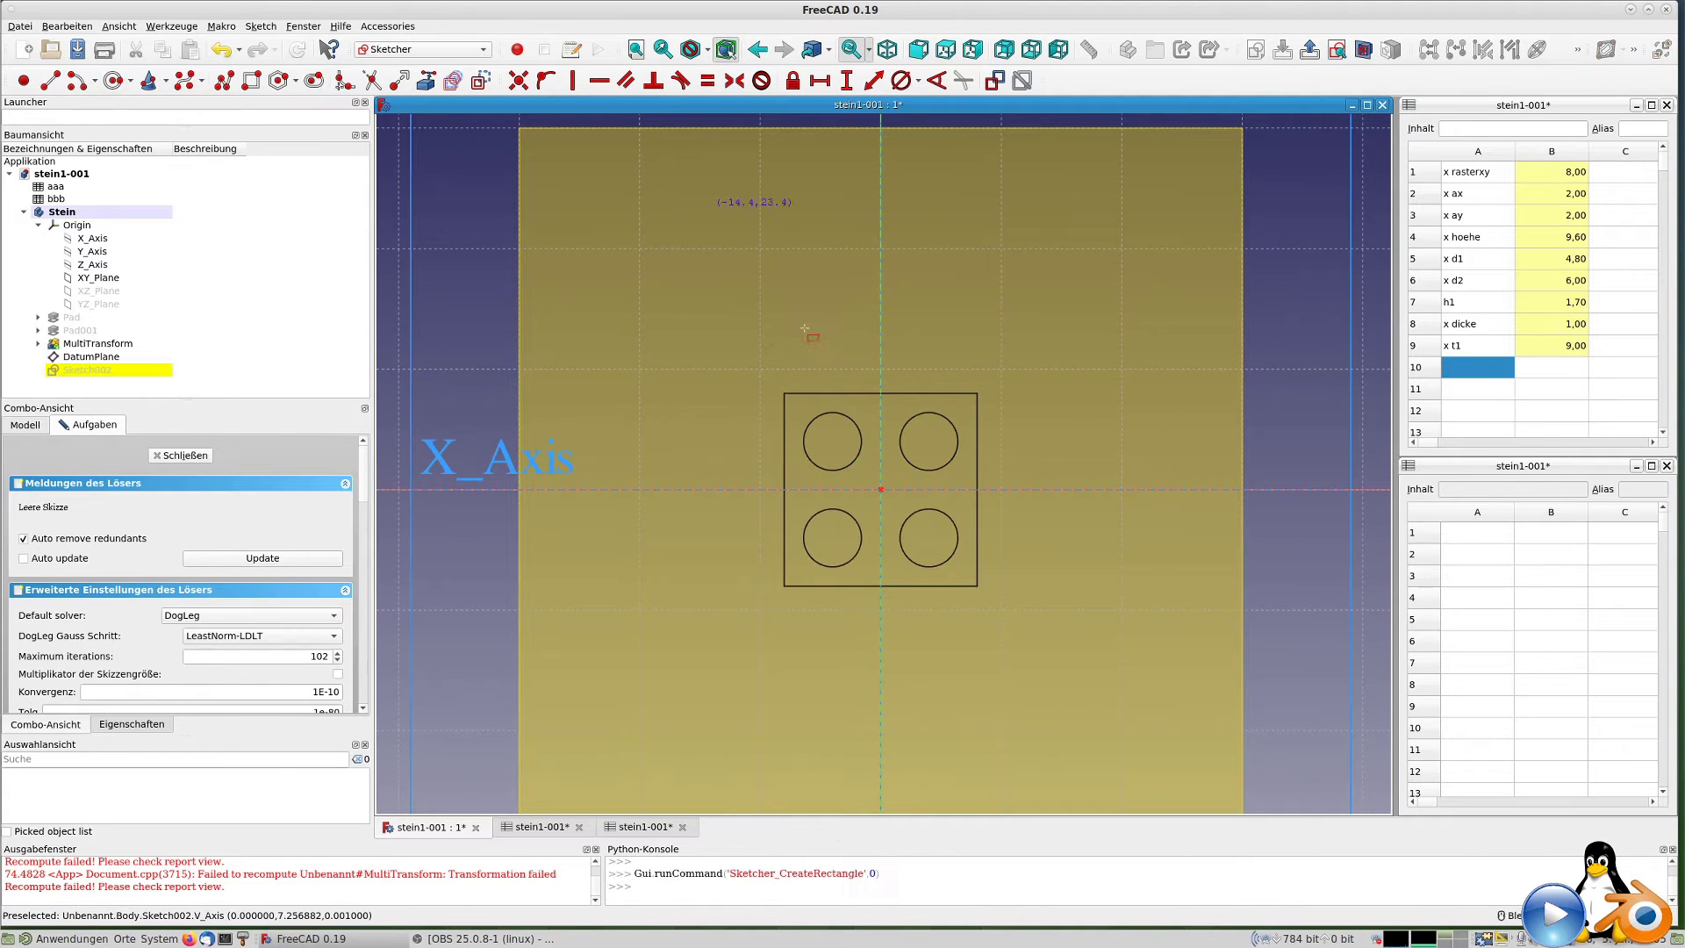
pyautogui.click(794, 403)
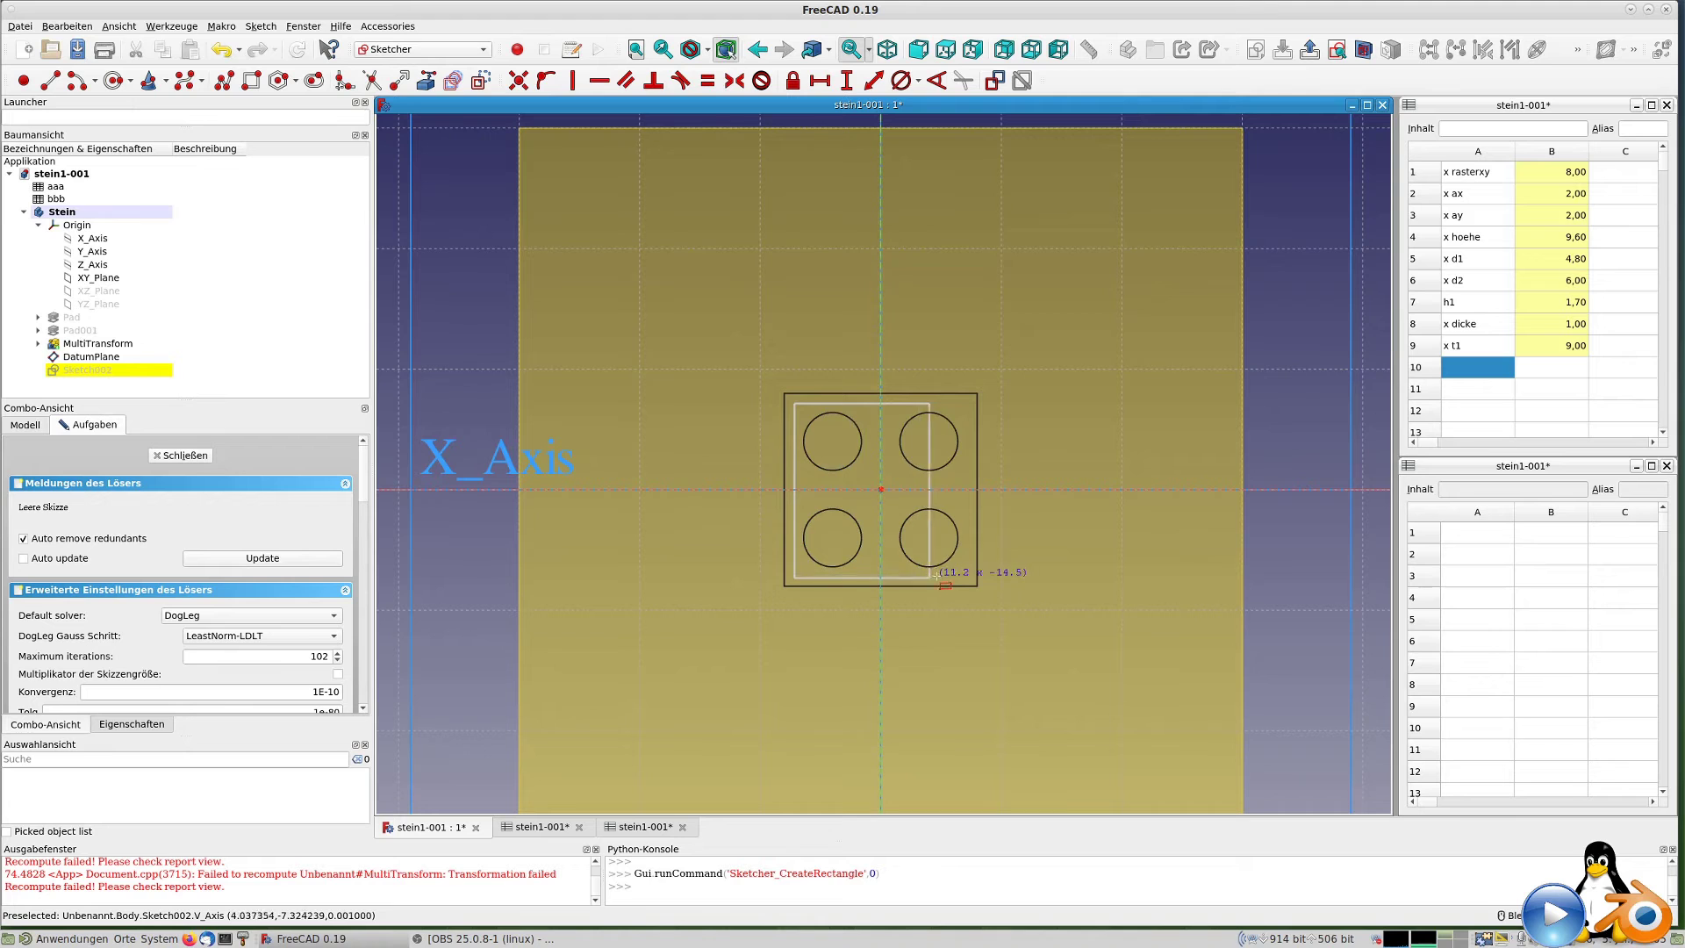
pyautogui.click(966, 574)
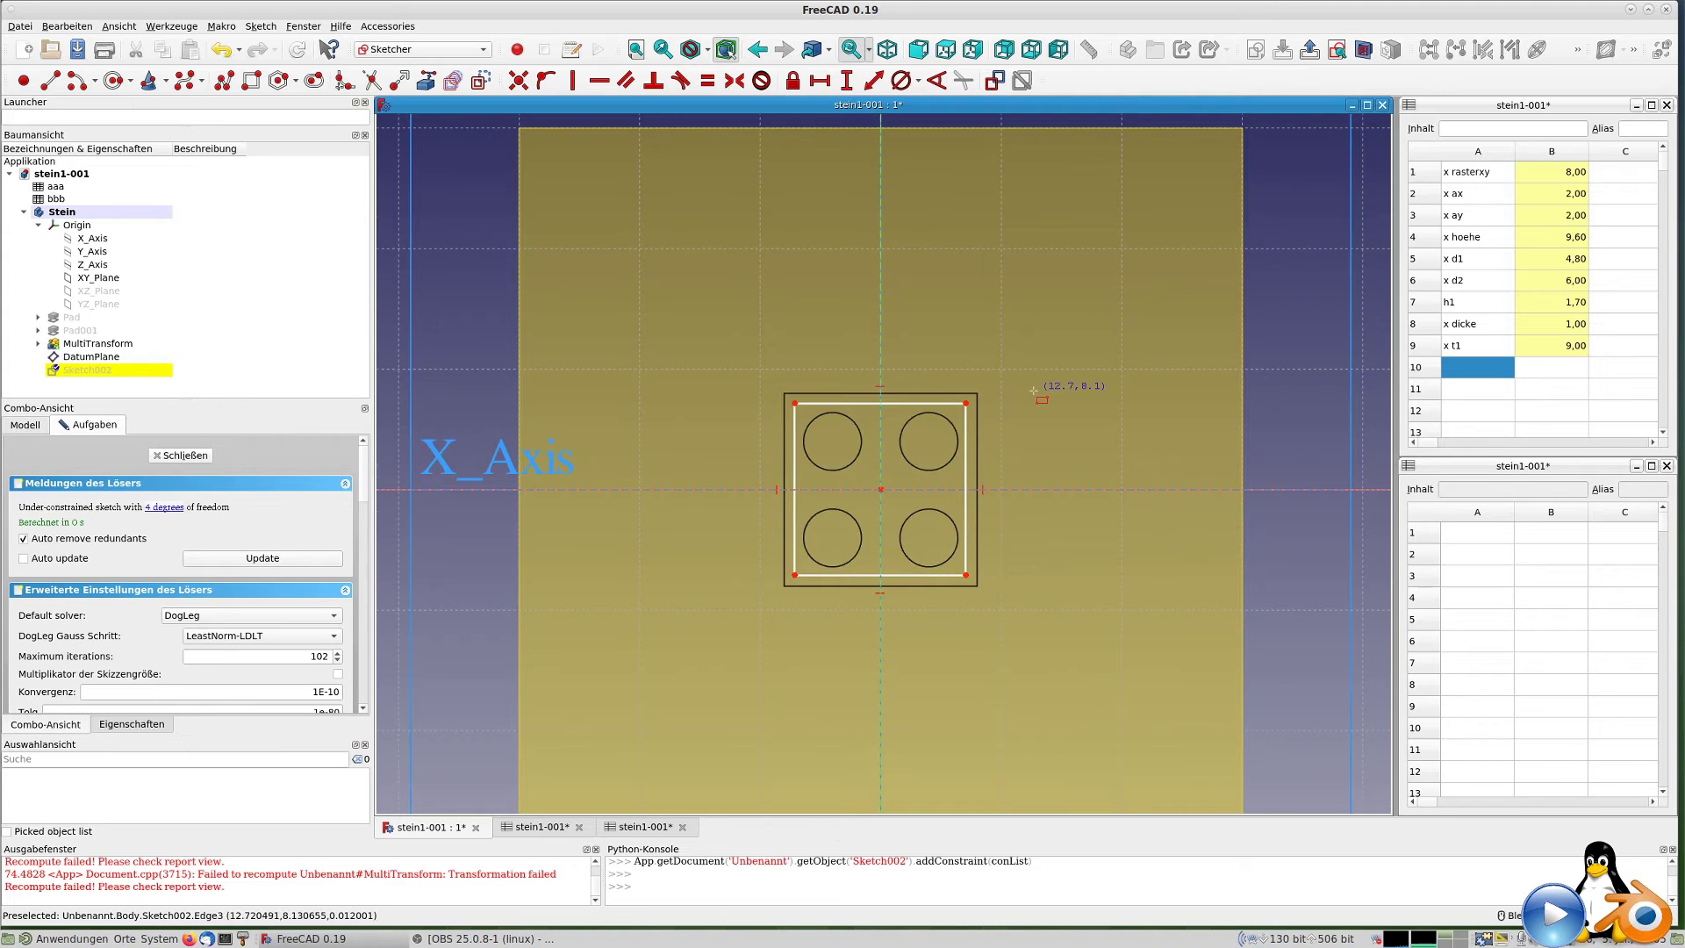
pyautogui.scroll(1, 1031, 395)
pyautogui.press('Escape')
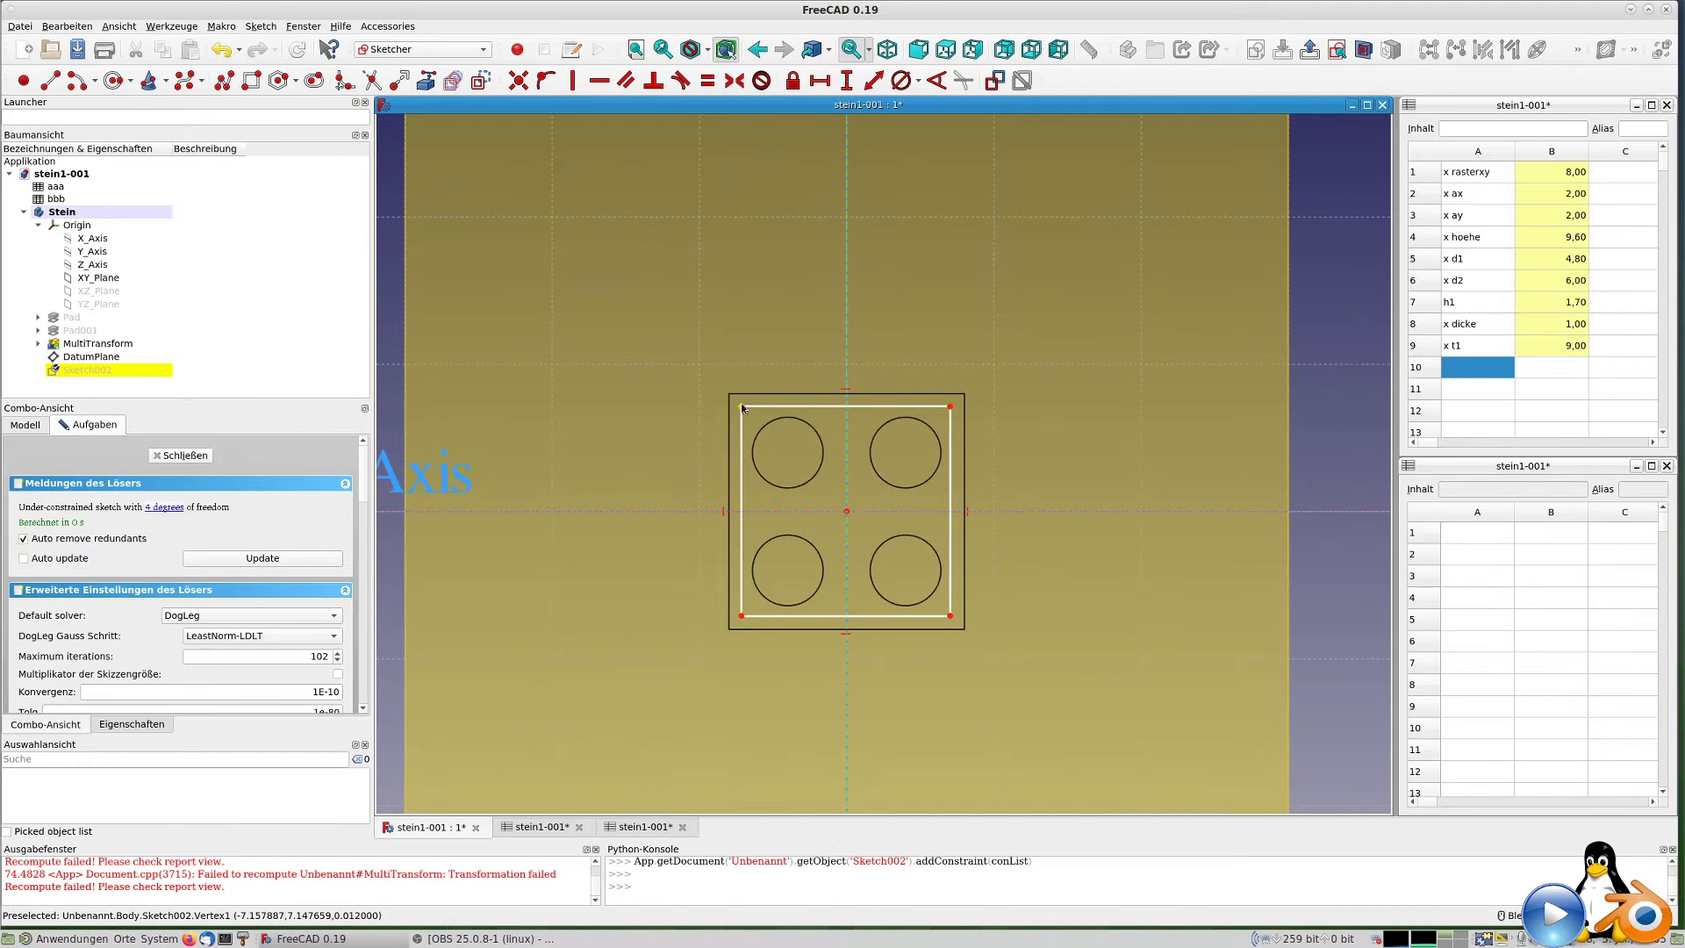
# Make the rectangle symmetric about V_Axis and H_Axis and dimension its top edge.
pyautogui.click(742, 406)
pyautogui.click(951, 406)
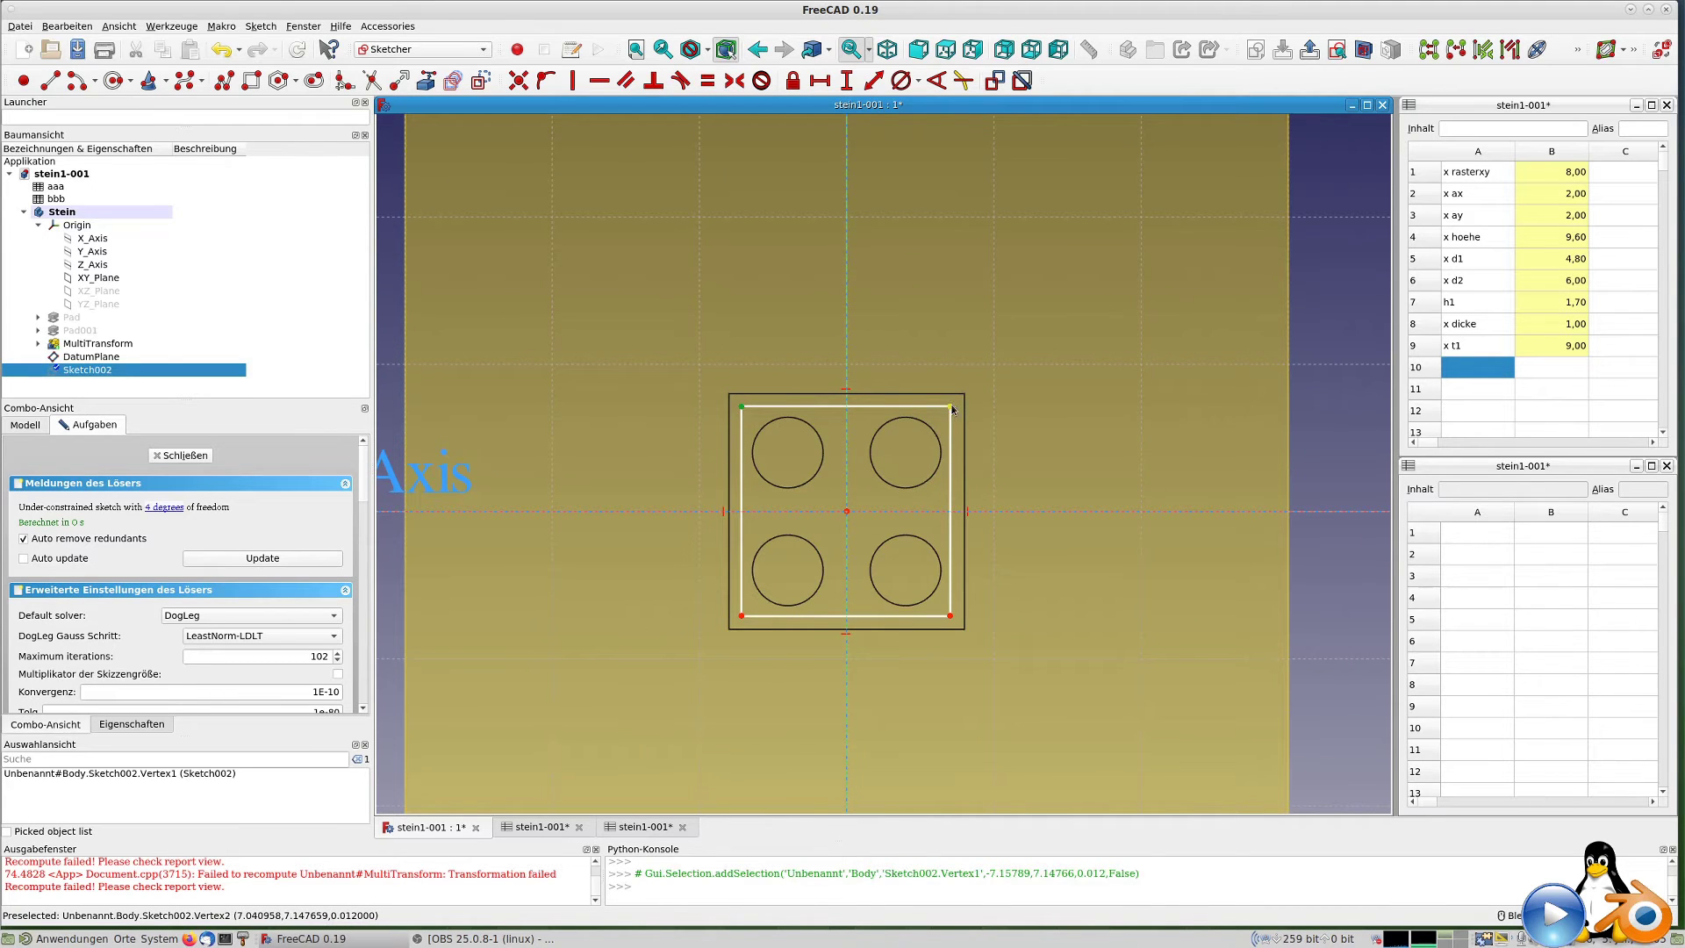
pyautogui.click(843, 282)
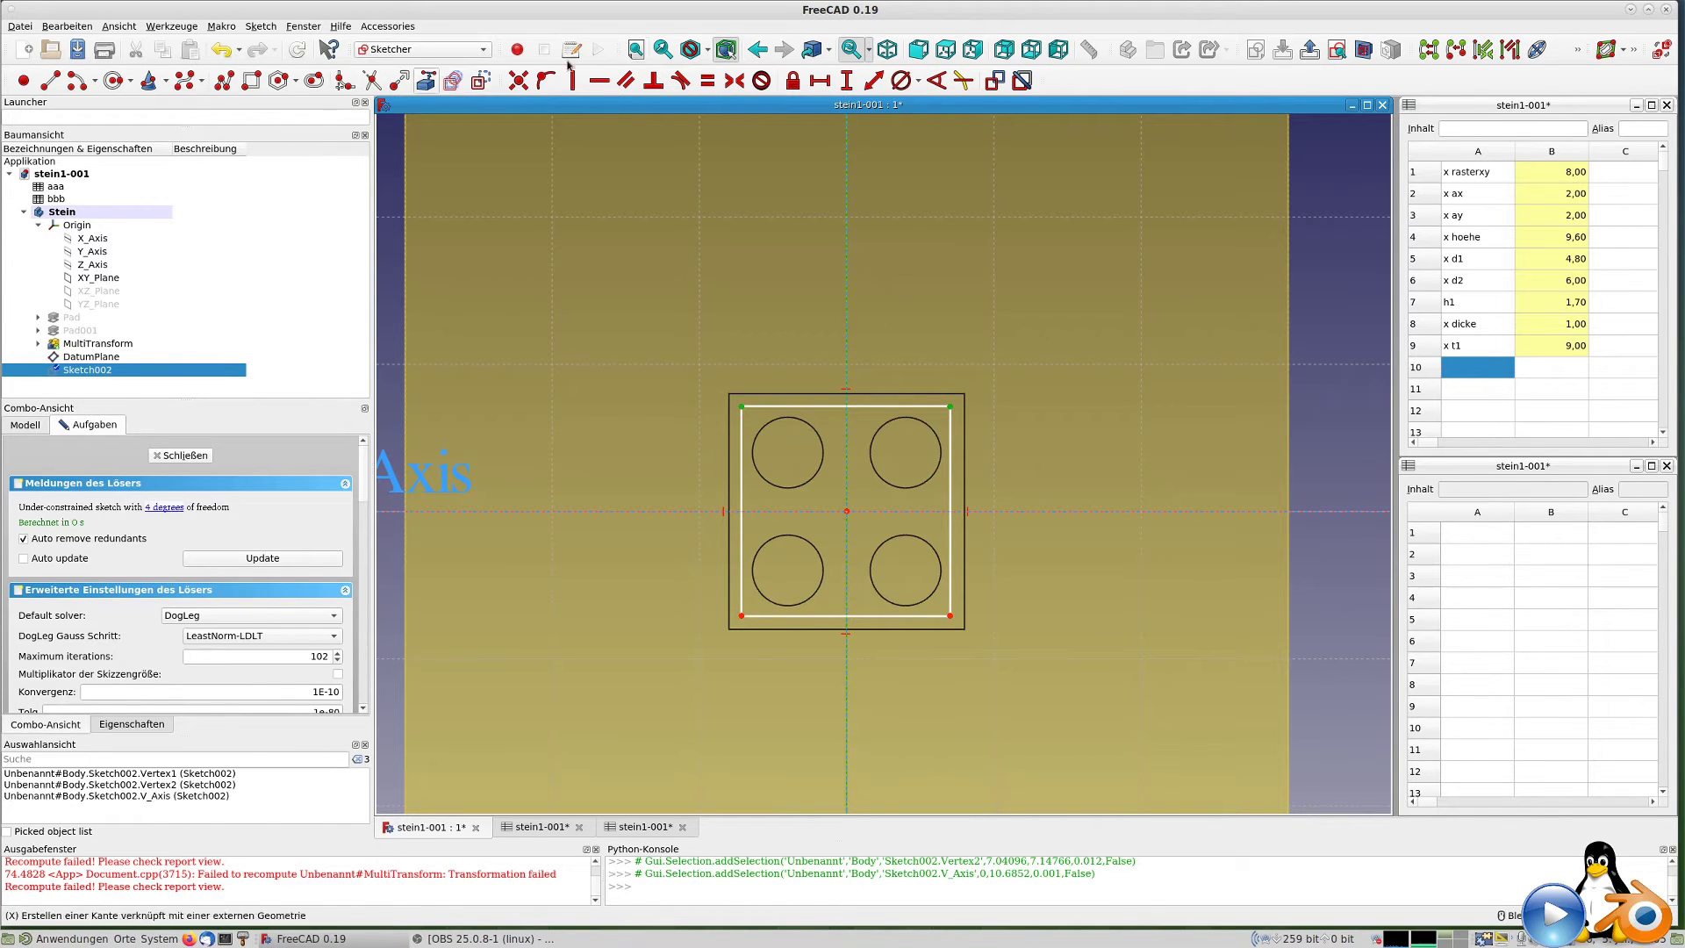
pyautogui.click(733, 80)
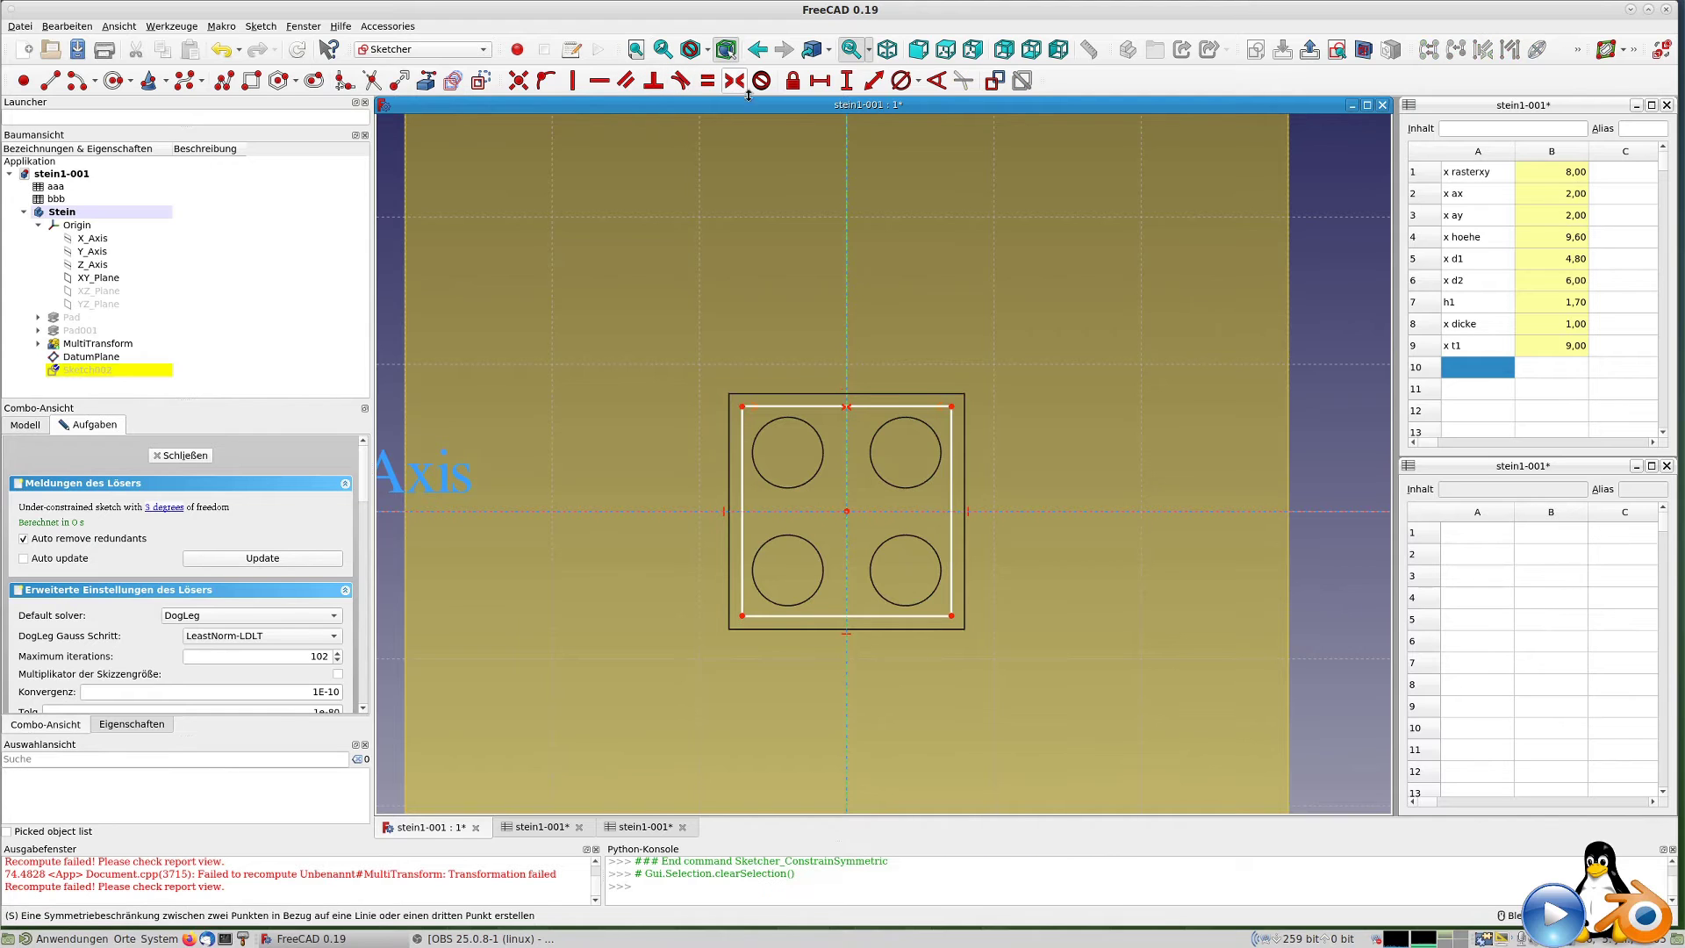
pyautogui.click(743, 407)
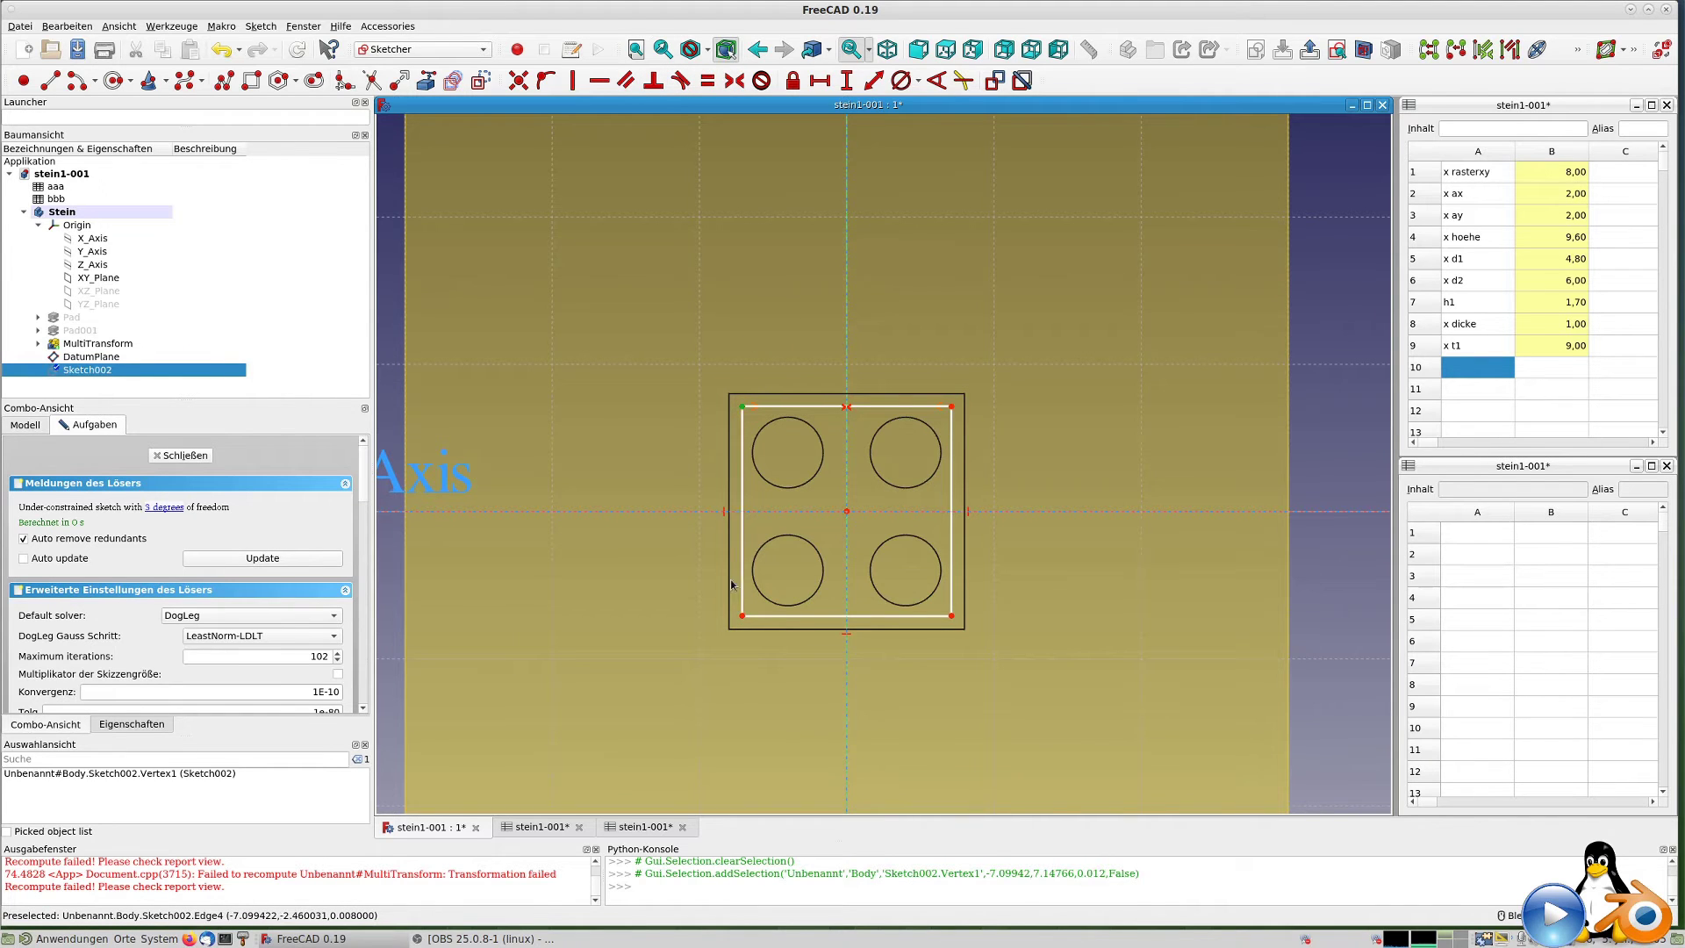
pyautogui.click(742, 616)
pyautogui.click(703, 511)
pyautogui.click(733, 79)
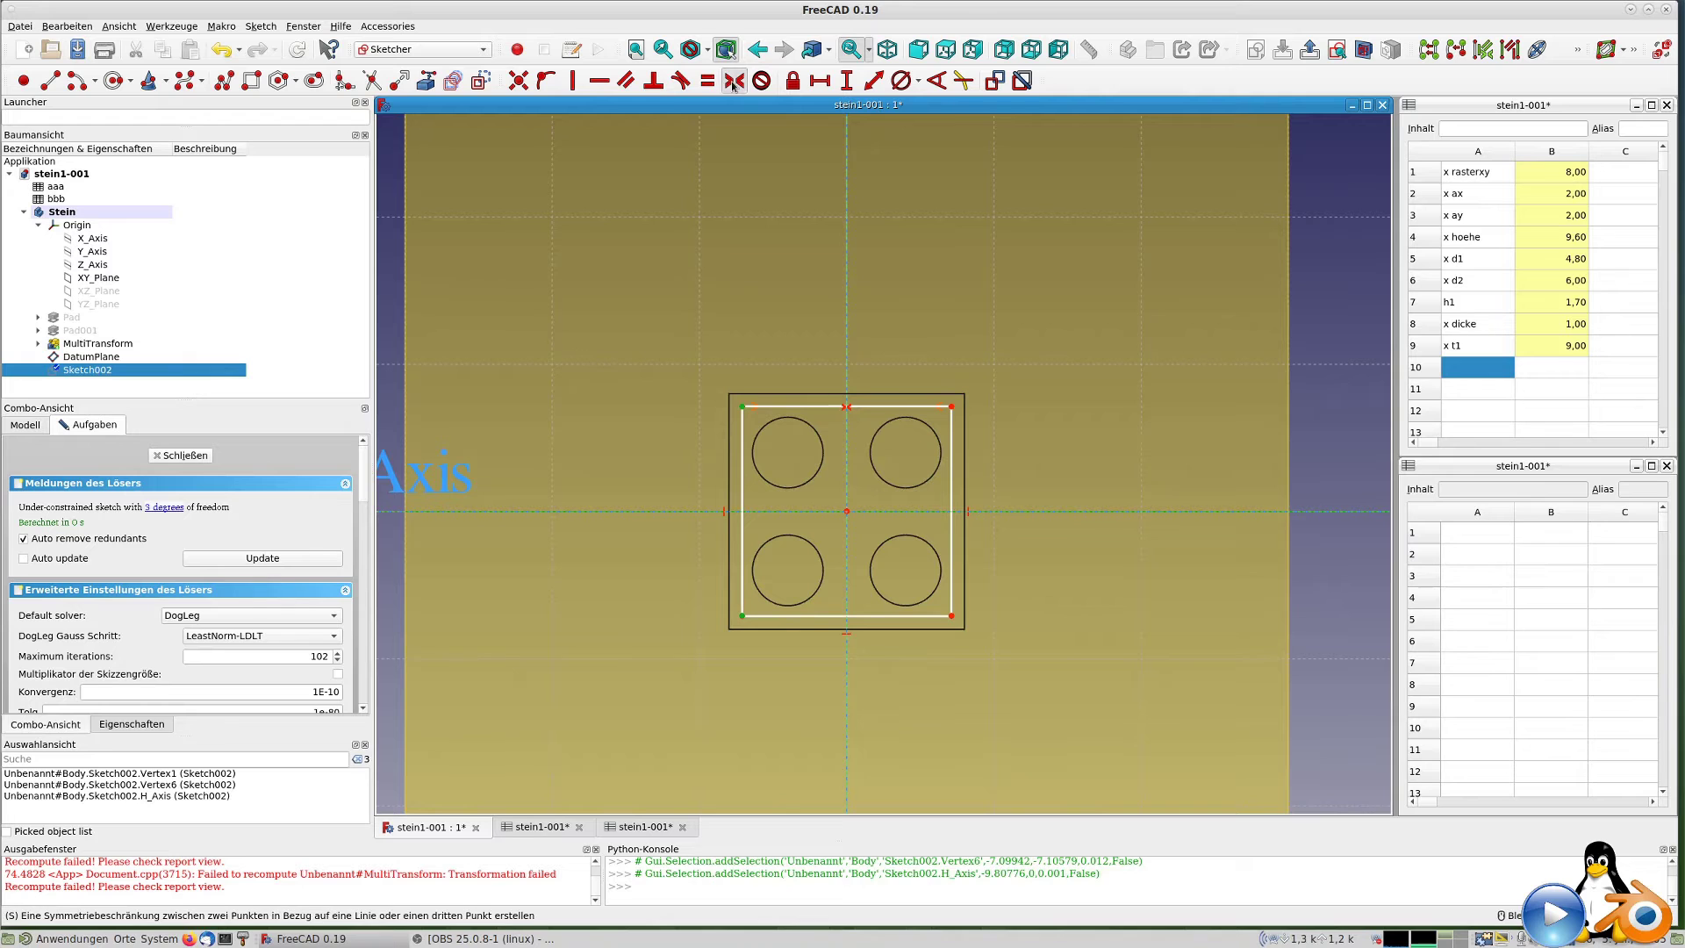
pyautogui.click(788, 408)
pyautogui.click(873, 80)
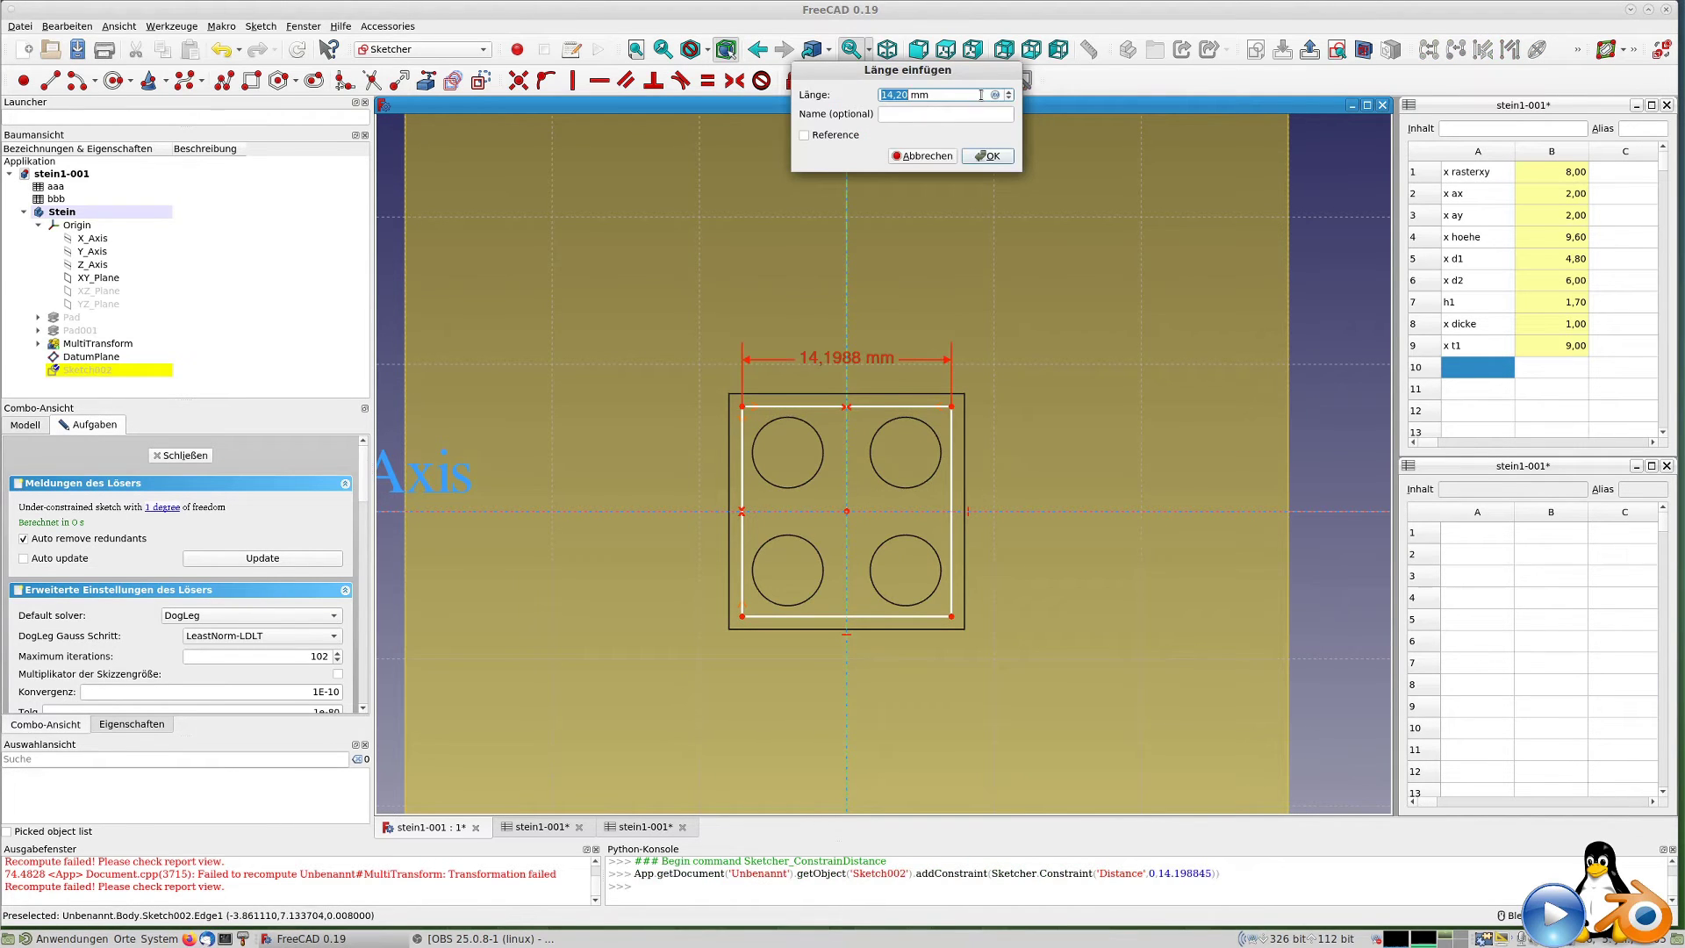
# Set the top edge length to aaa.rasterxy*aaa.ax-aaa.dicke*2, giving 14 mm.
pyautogui.click(996, 96)
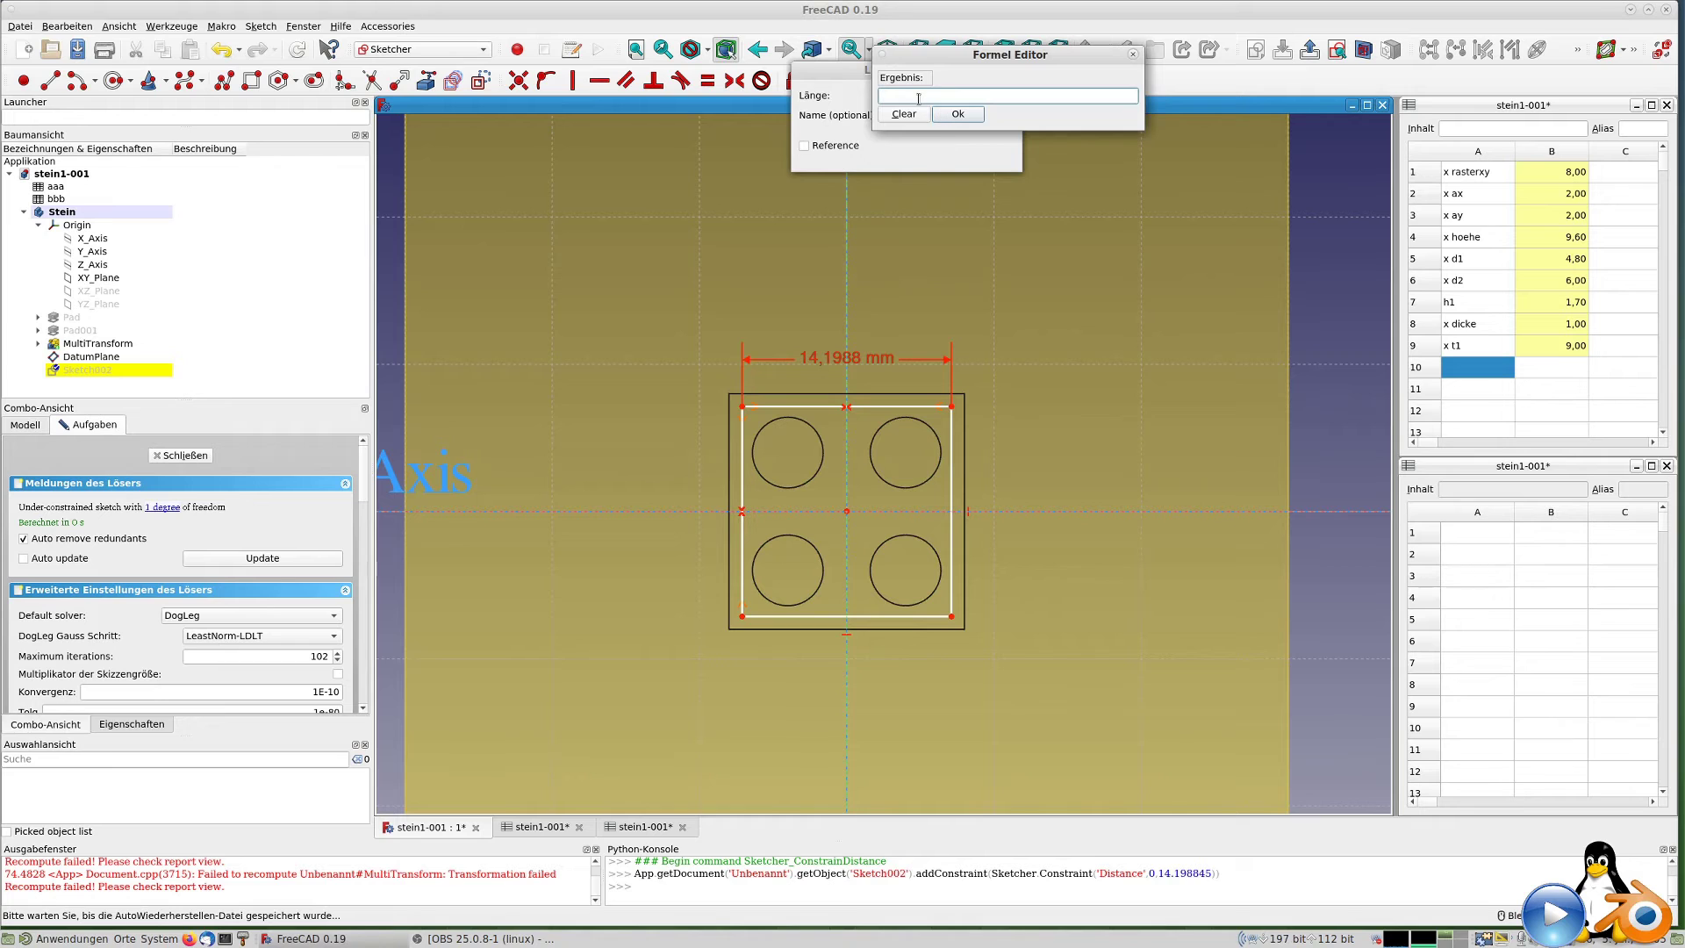
pyautogui.write('aaa.rasterxy')
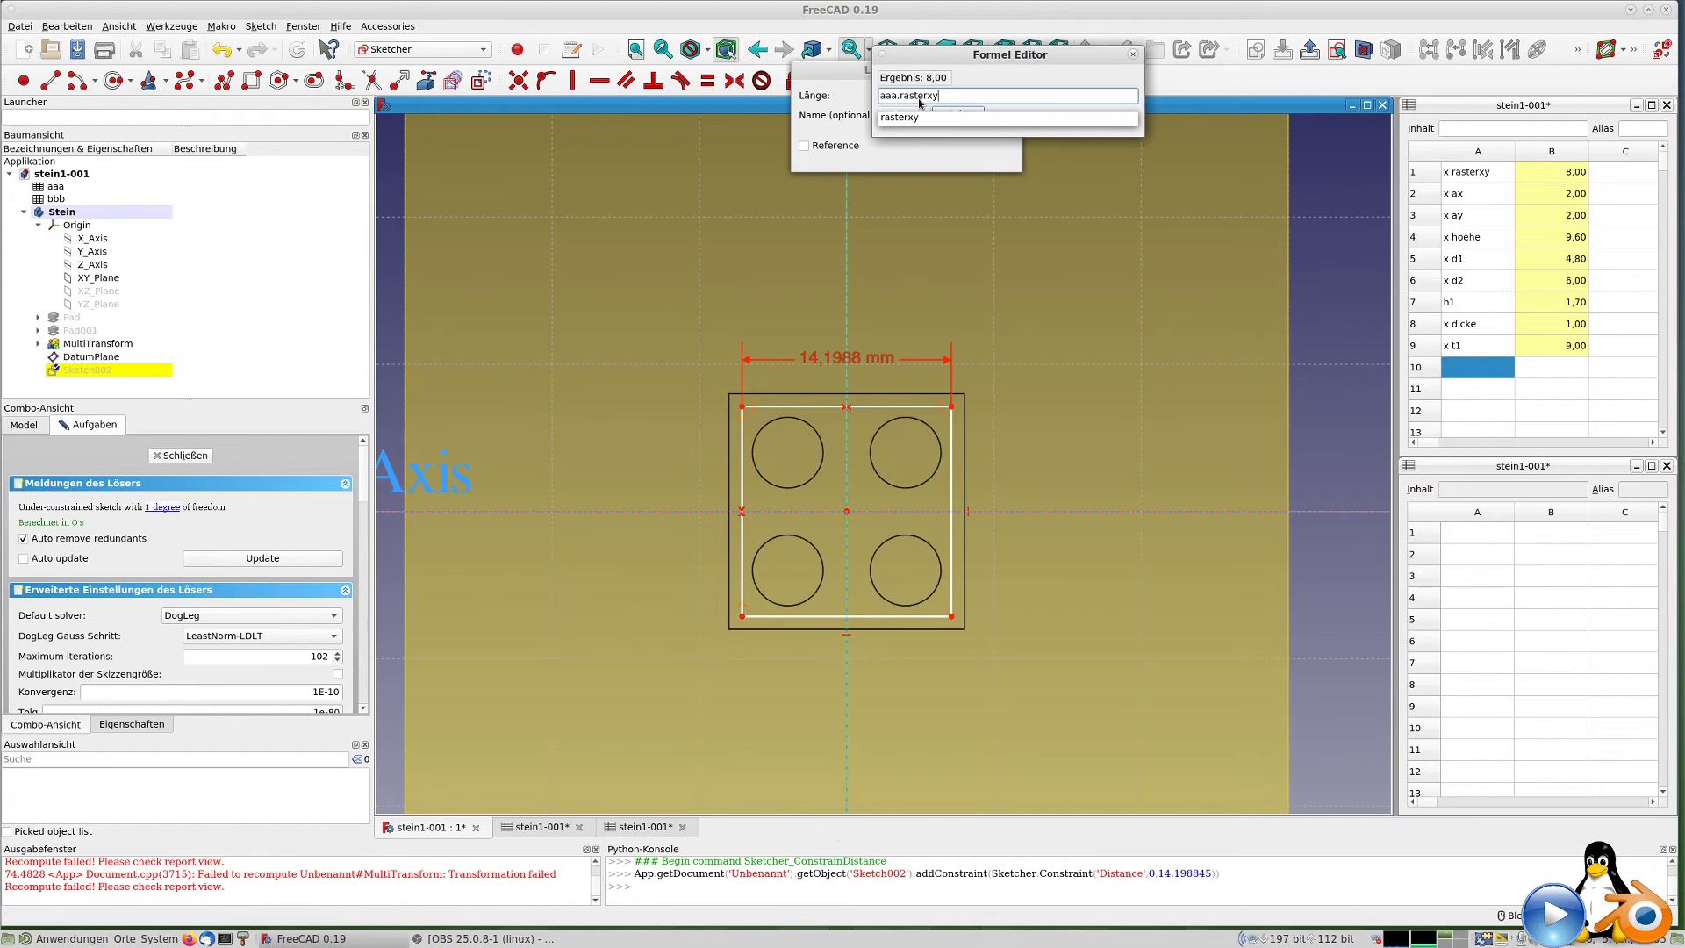
pyautogui.write('*aaa.ax')
pyautogui.write('-aaa.dicke*2')
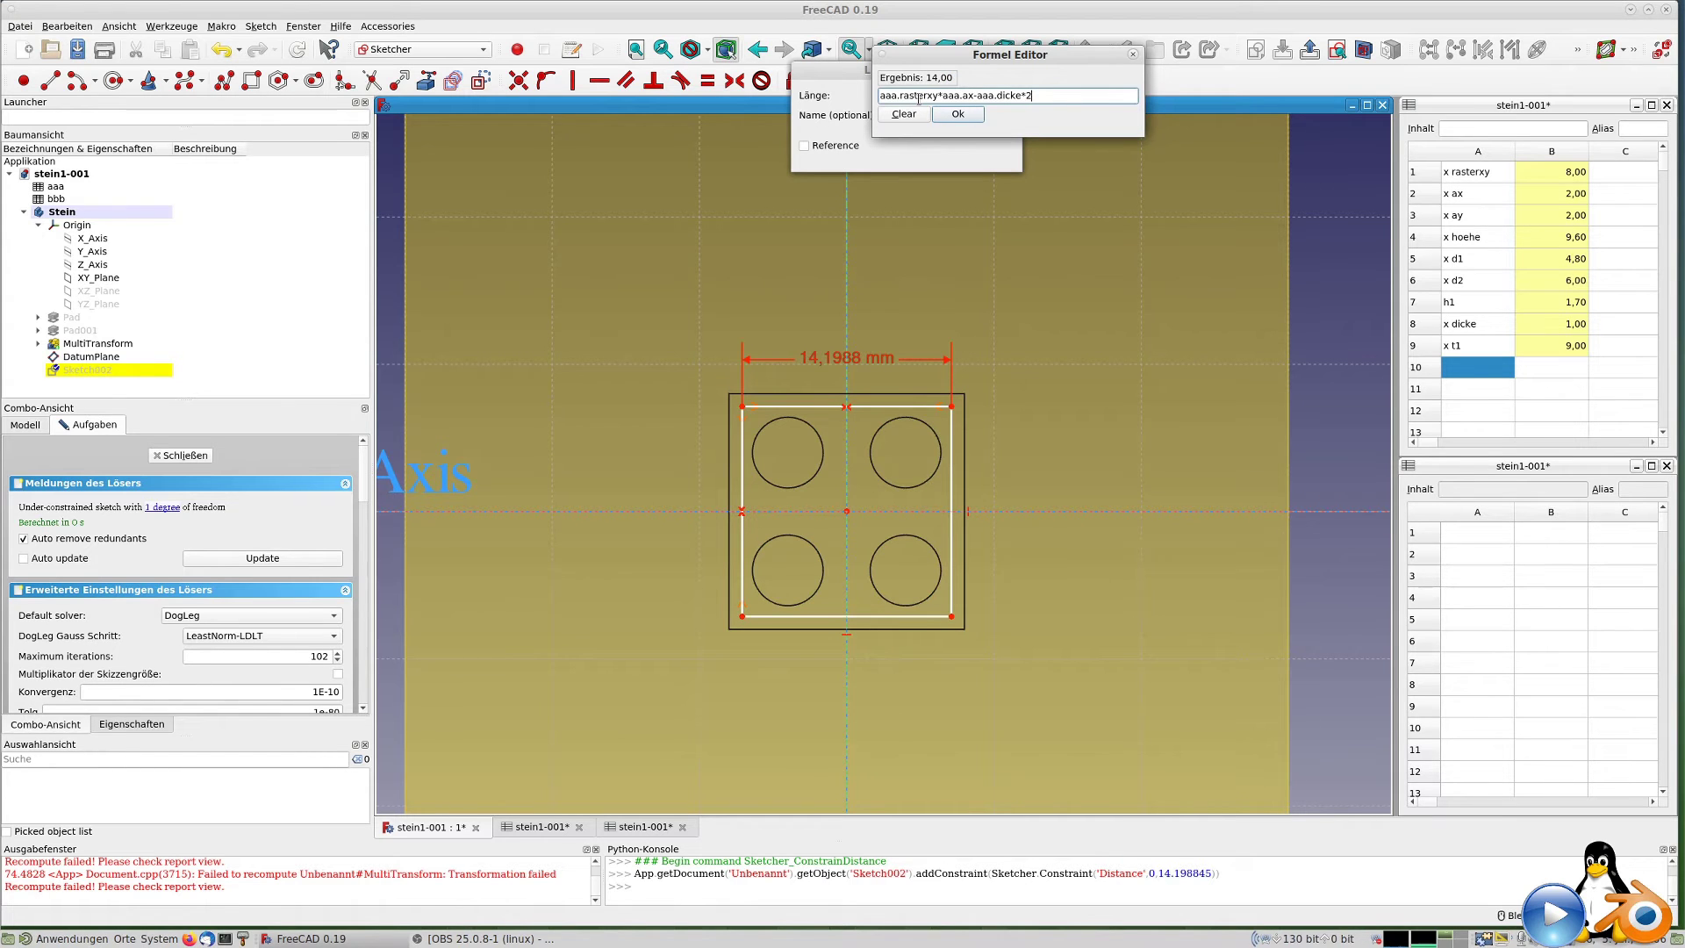
pyautogui.press('Return')
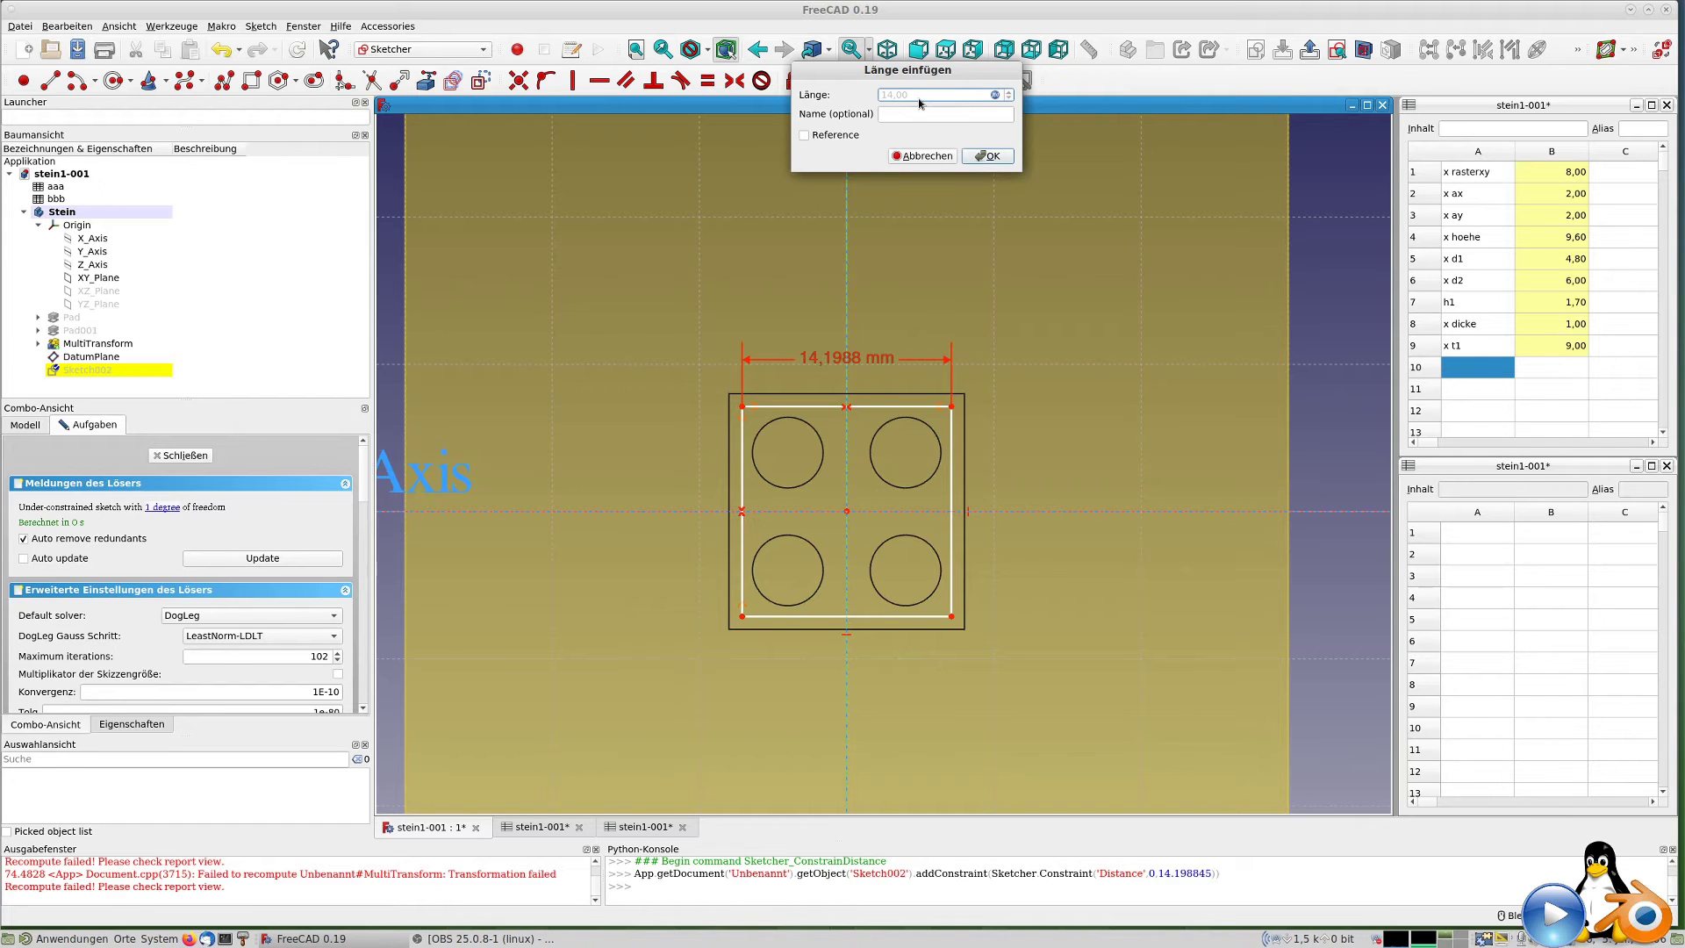
pyautogui.press('Tab')
pyautogui.press('Tab')
pyautogui.press('Tab')
pyautogui.press('Tab')
pyautogui.press('Return')
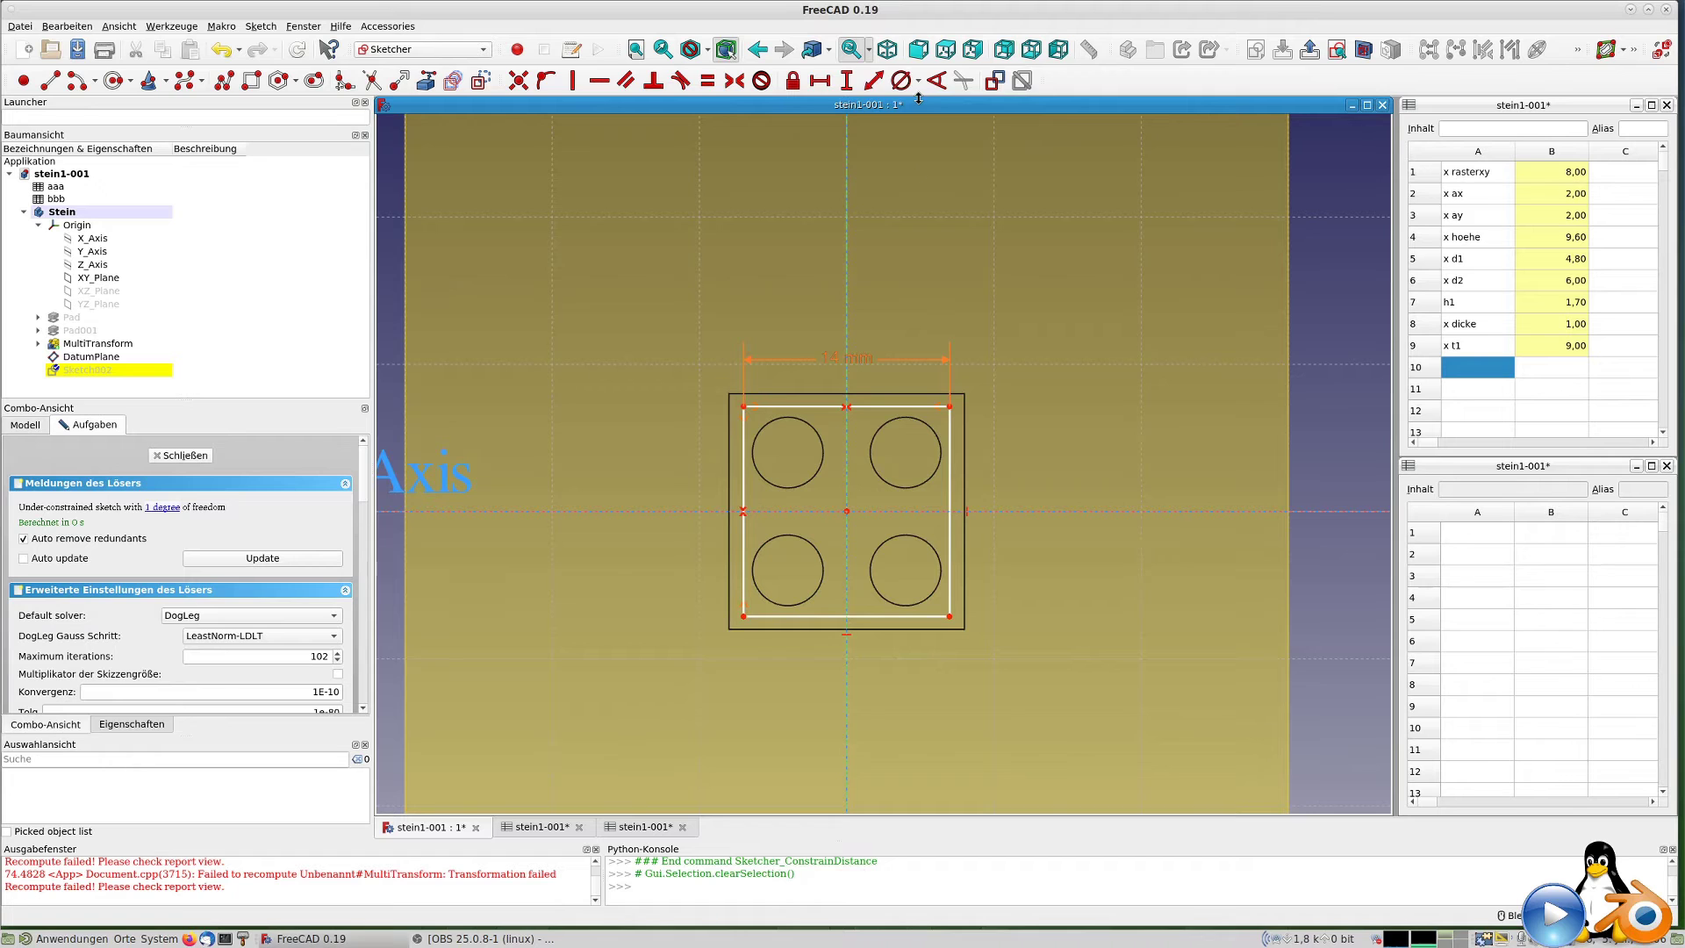
# Constrain the left edge to 14 mm with the formula aaa.rasterxy*aaa.ay-2*aaa.dicke.
pyautogui.click(744, 457)
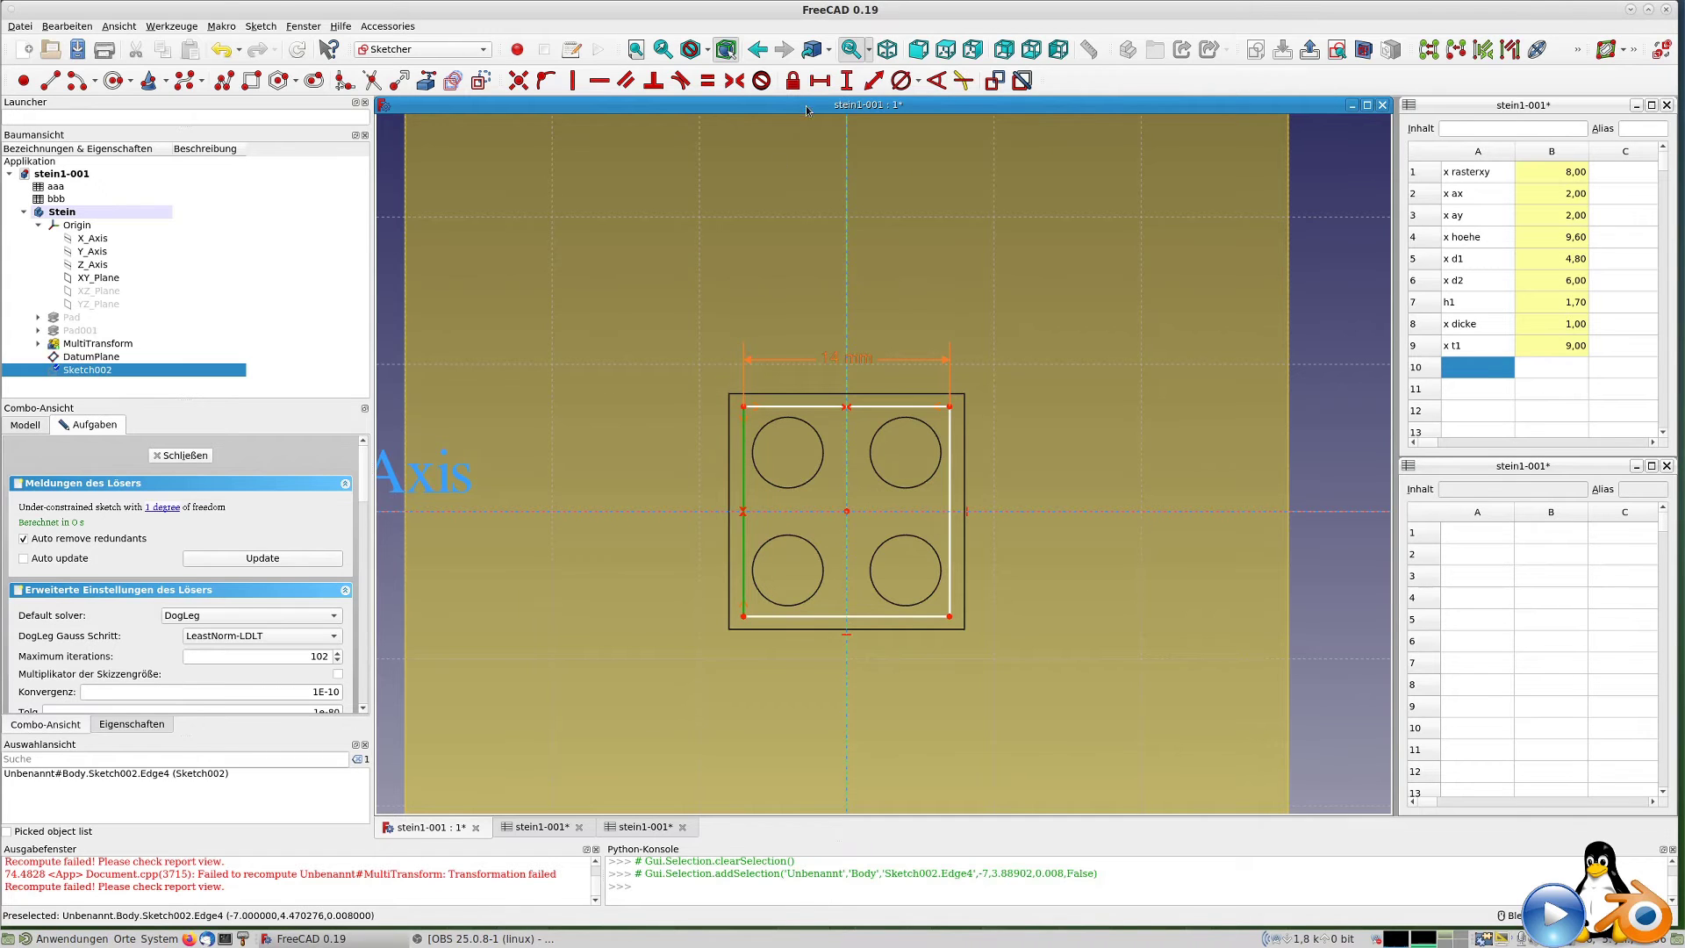
pyautogui.click(874, 80)
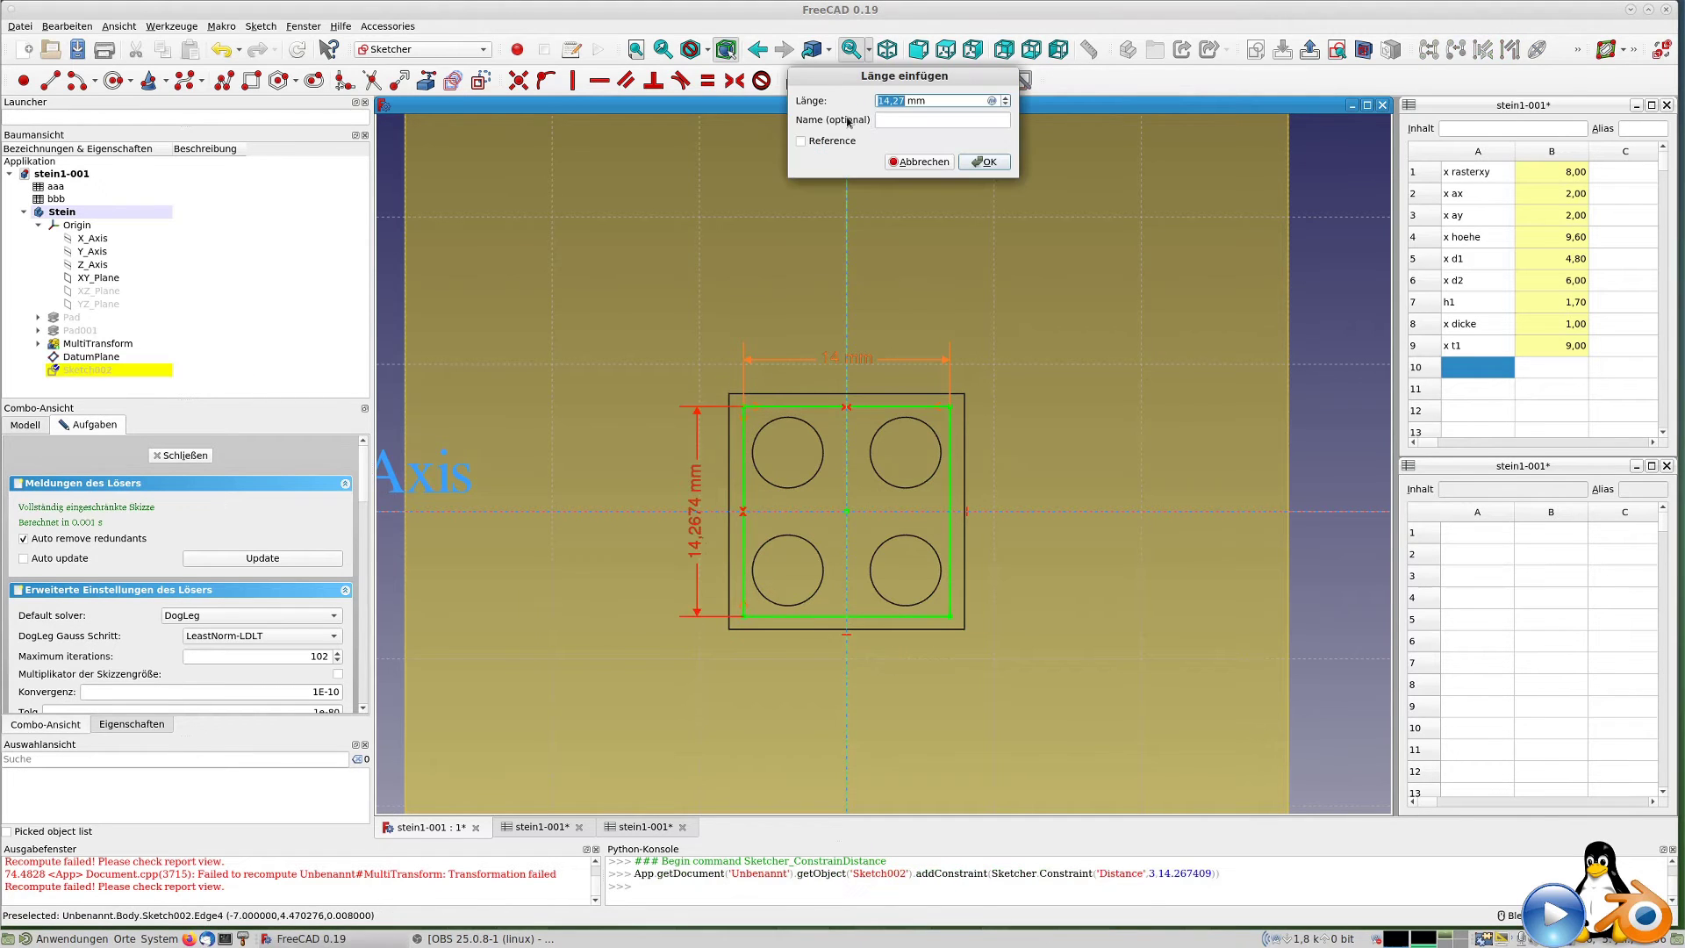
pyautogui.click(992, 102)
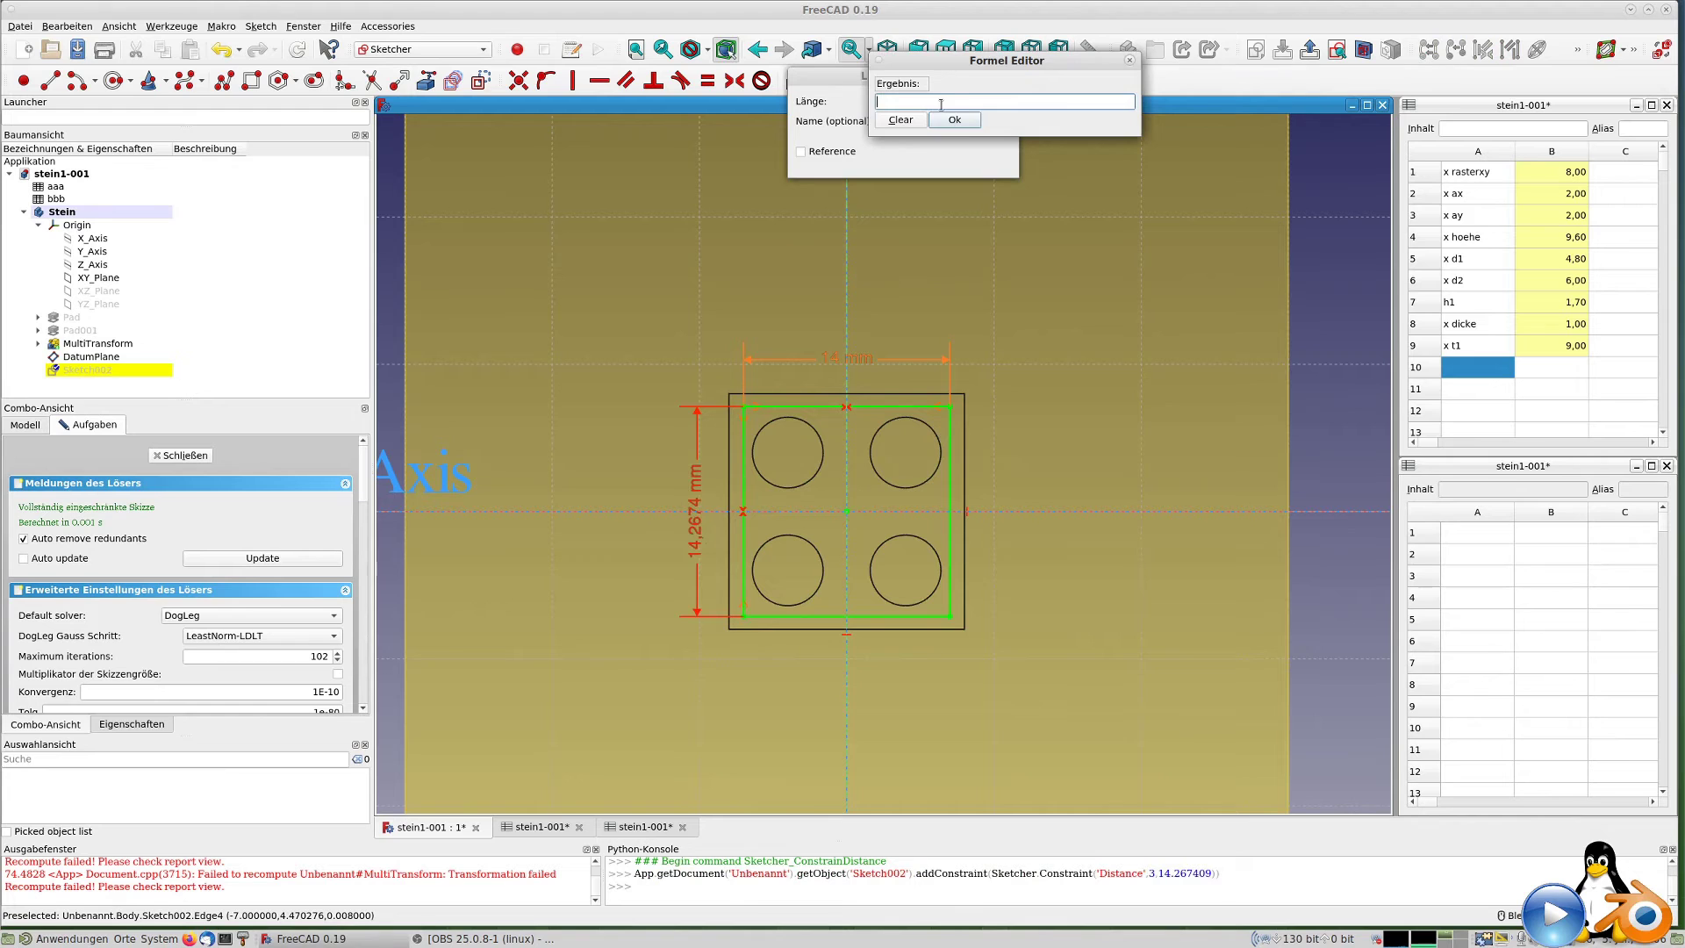
pyautogui.write('<<aaa>>.r')
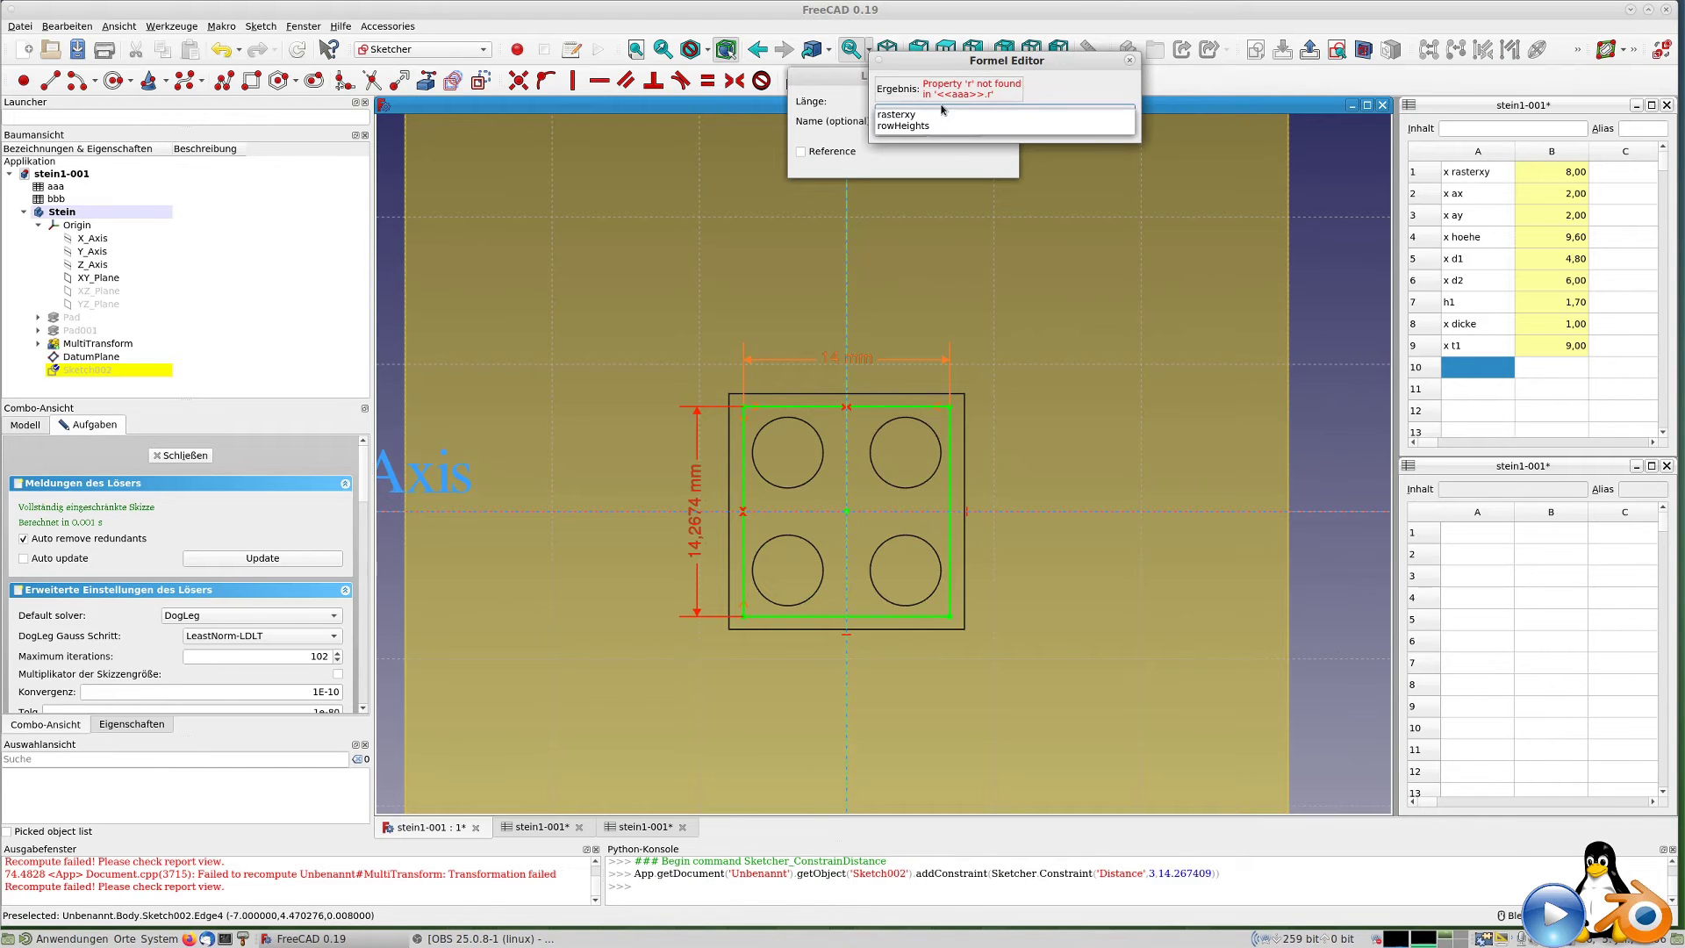
pyautogui.write('aster')
pyautogui.press('Return')
pyautogui.write('*')
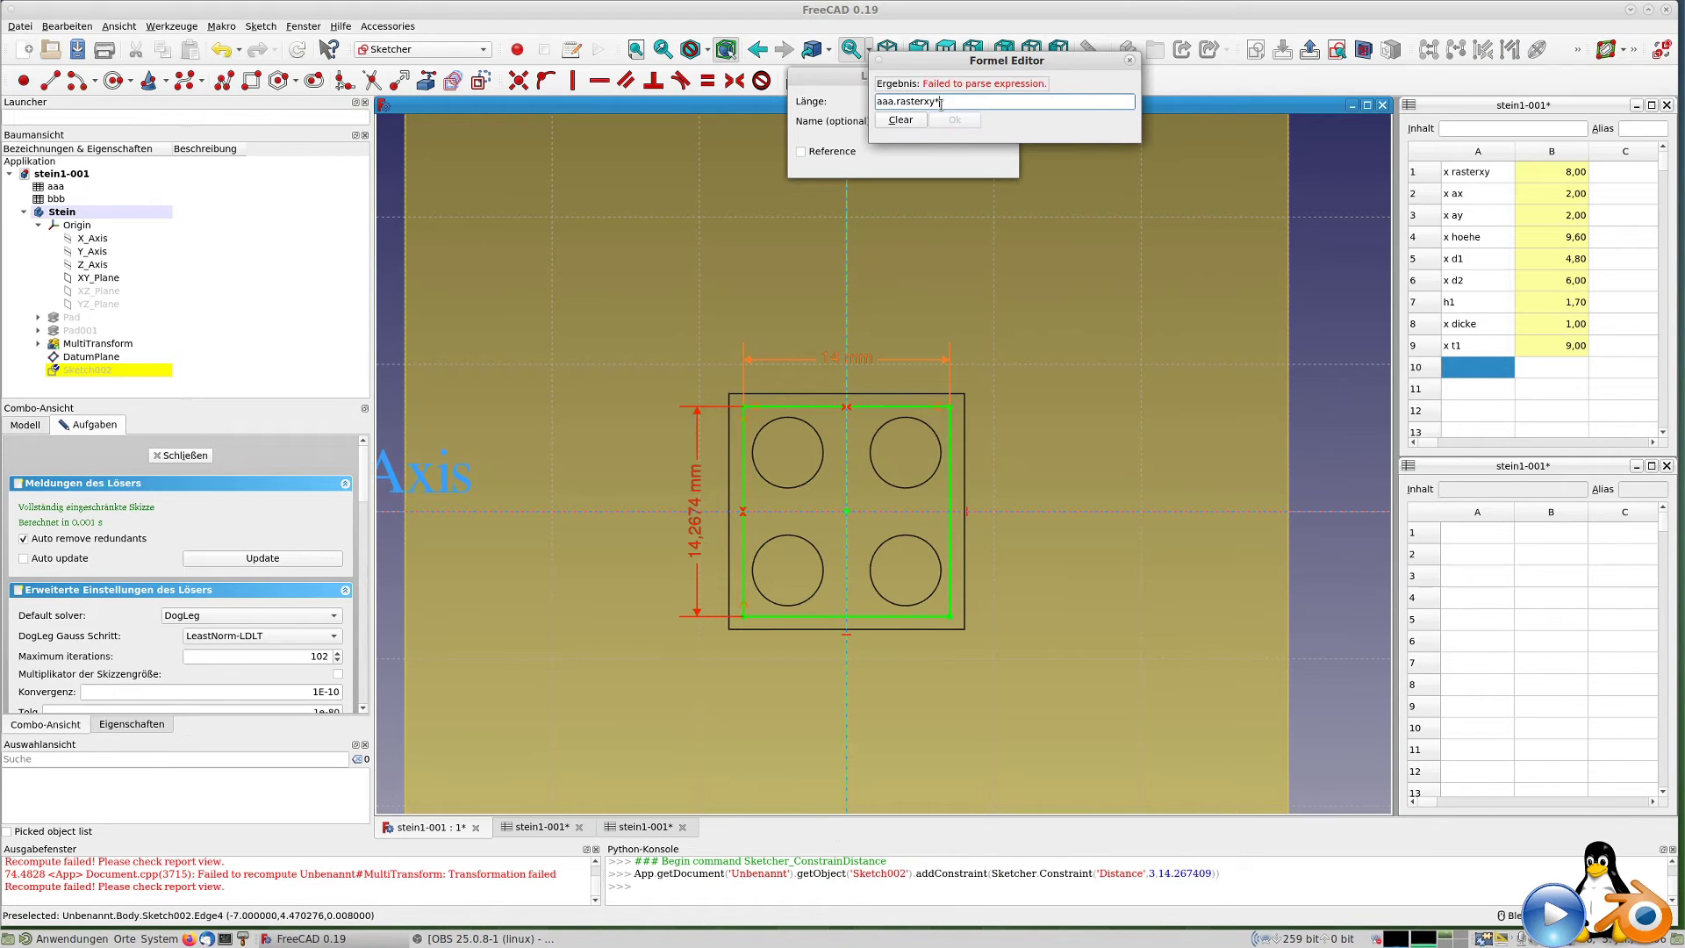
pyautogui.write('aaa.ay')
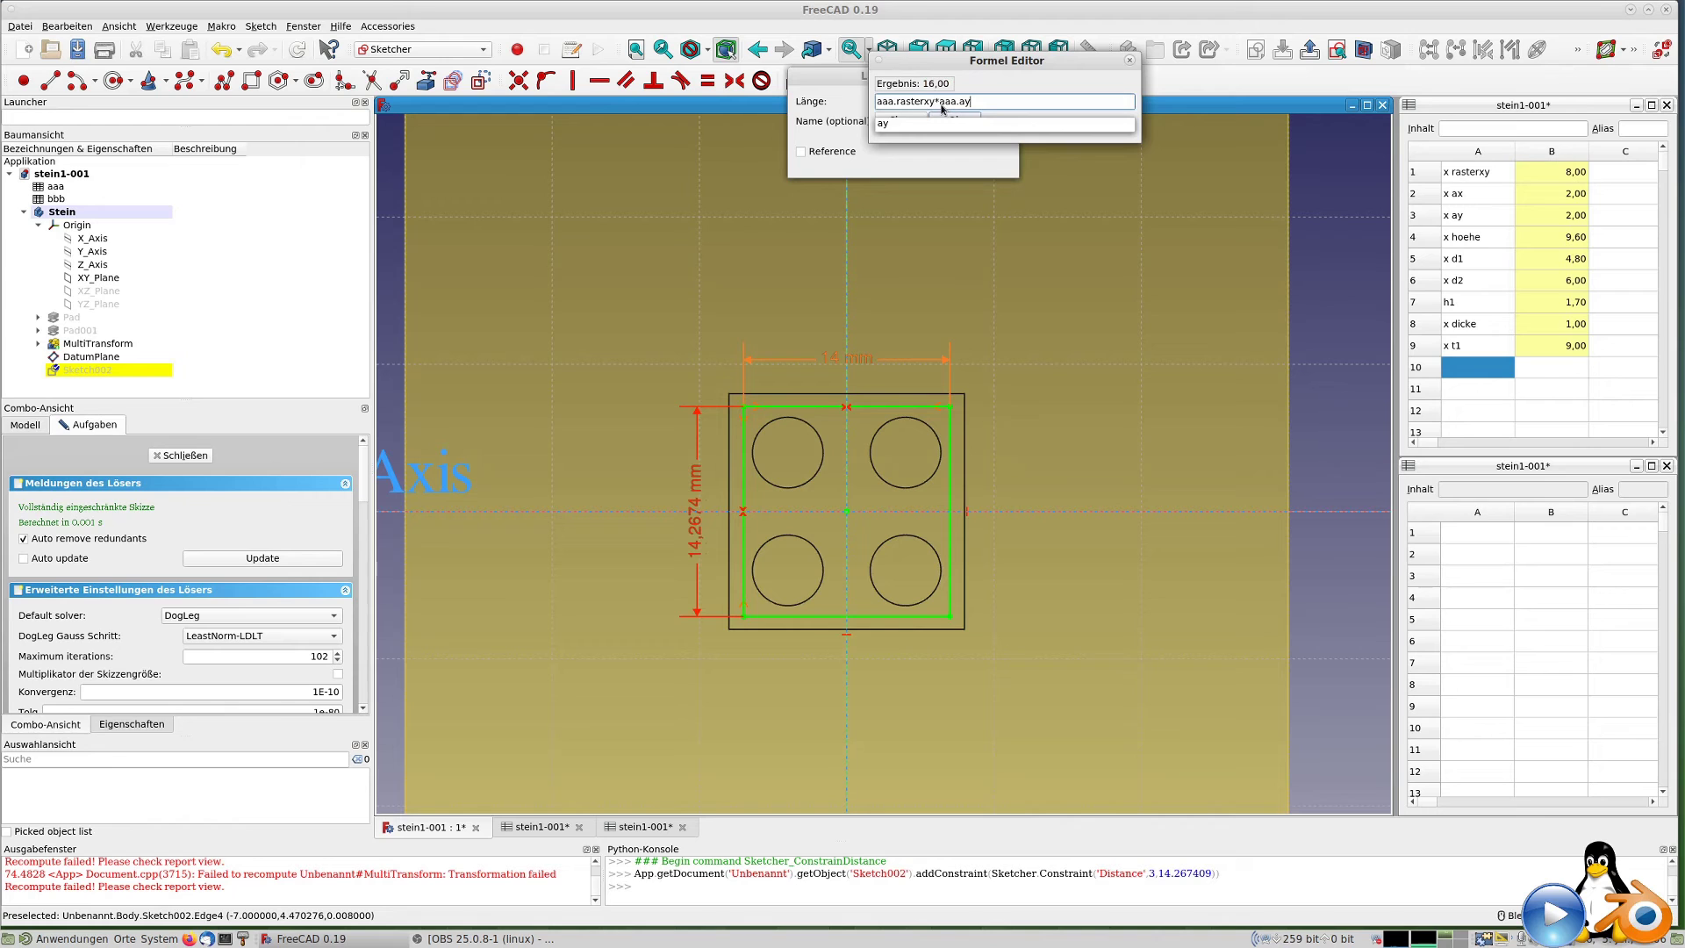
pyautogui.write('-')
pyautogui.write('2*aaa.dicke')
pyautogui.press('Return')
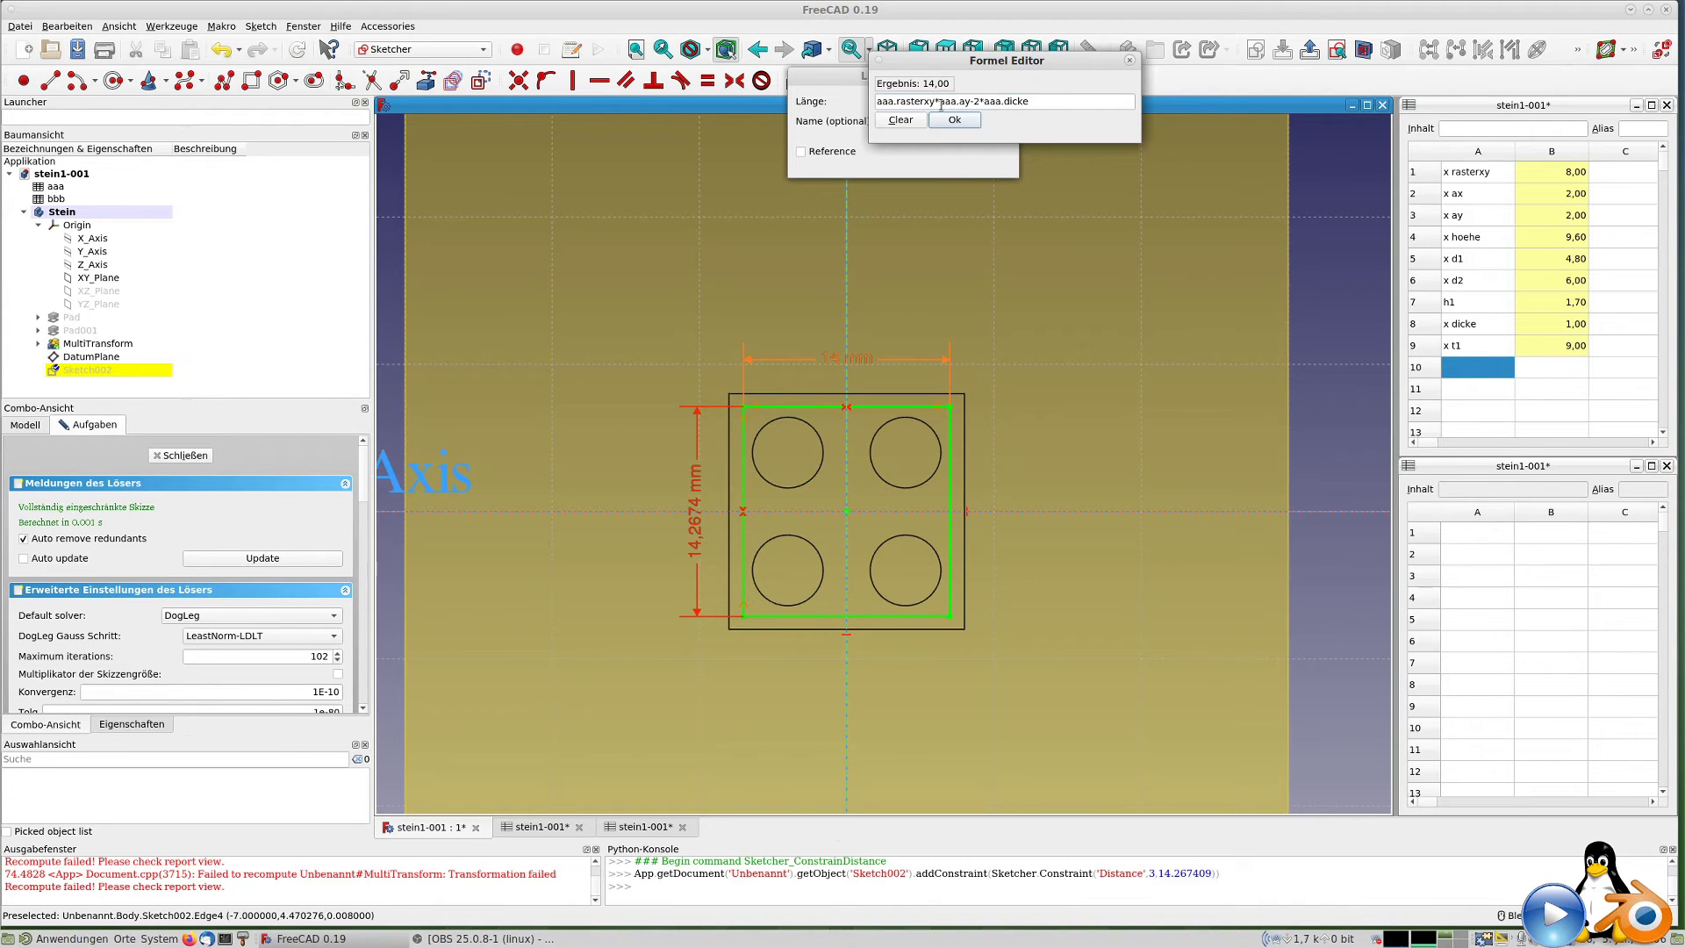
pyautogui.press('Return')
pyautogui.press('Tab')
pyautogui.press('Tab')
pyautogui.press('Tab')
pyautogui.press('Tab')
pyautogui.press('Return')
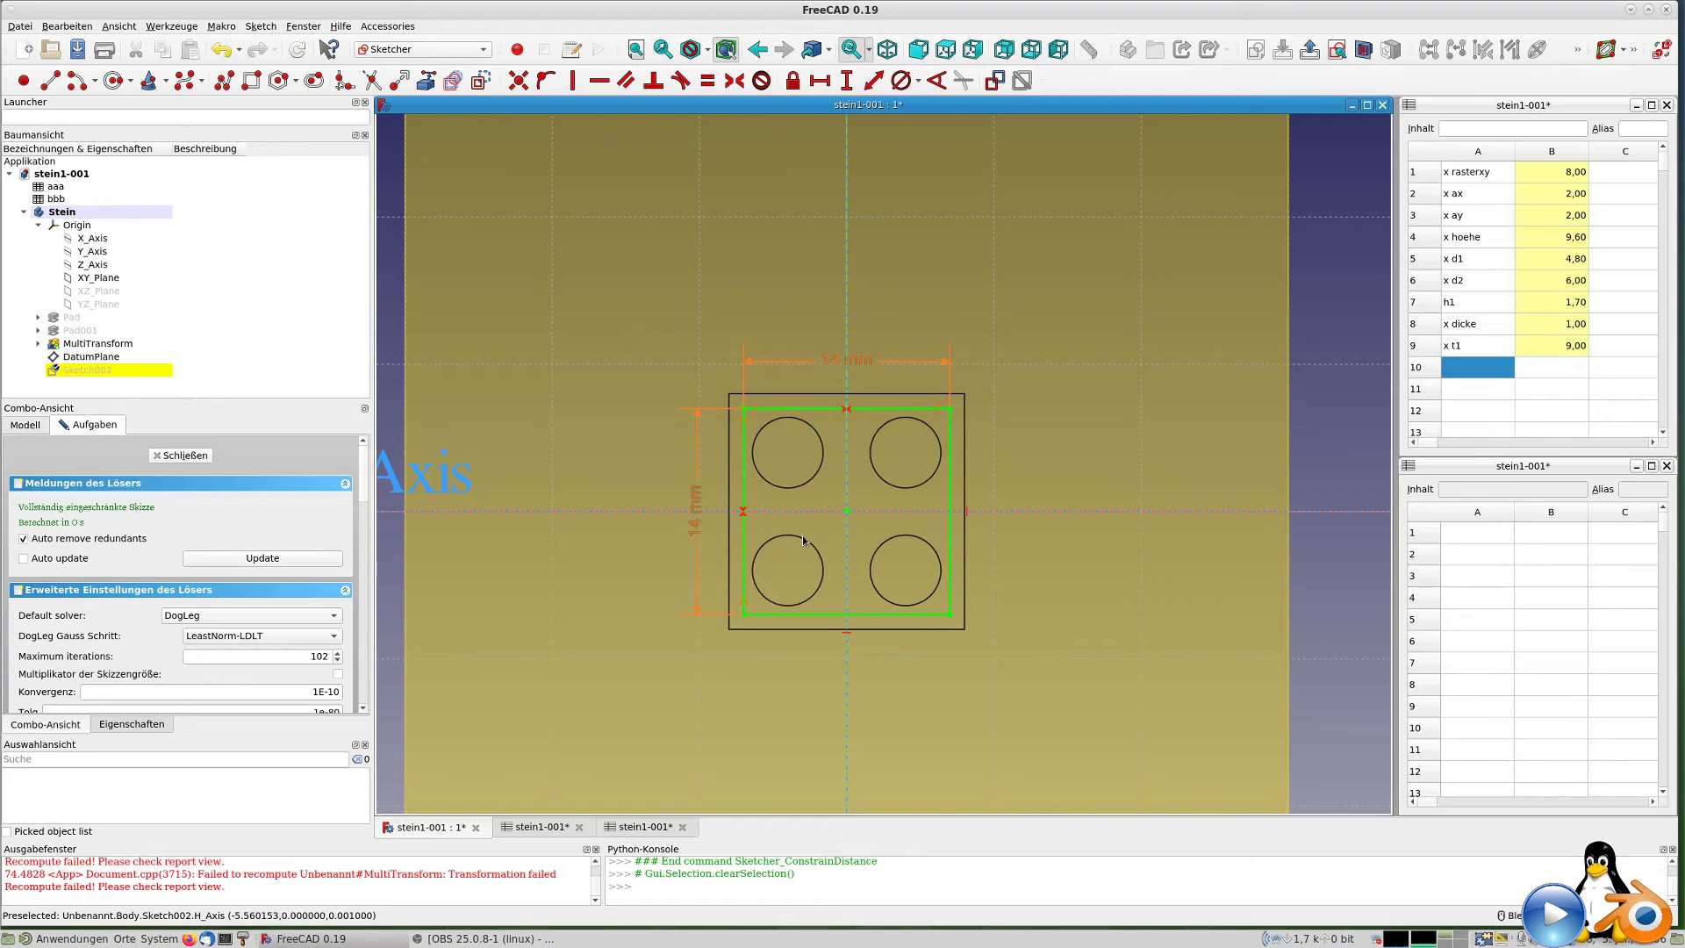
# Close Sketch002 and create a reversed Pocket from it.
pyautogui.click(183, 455)
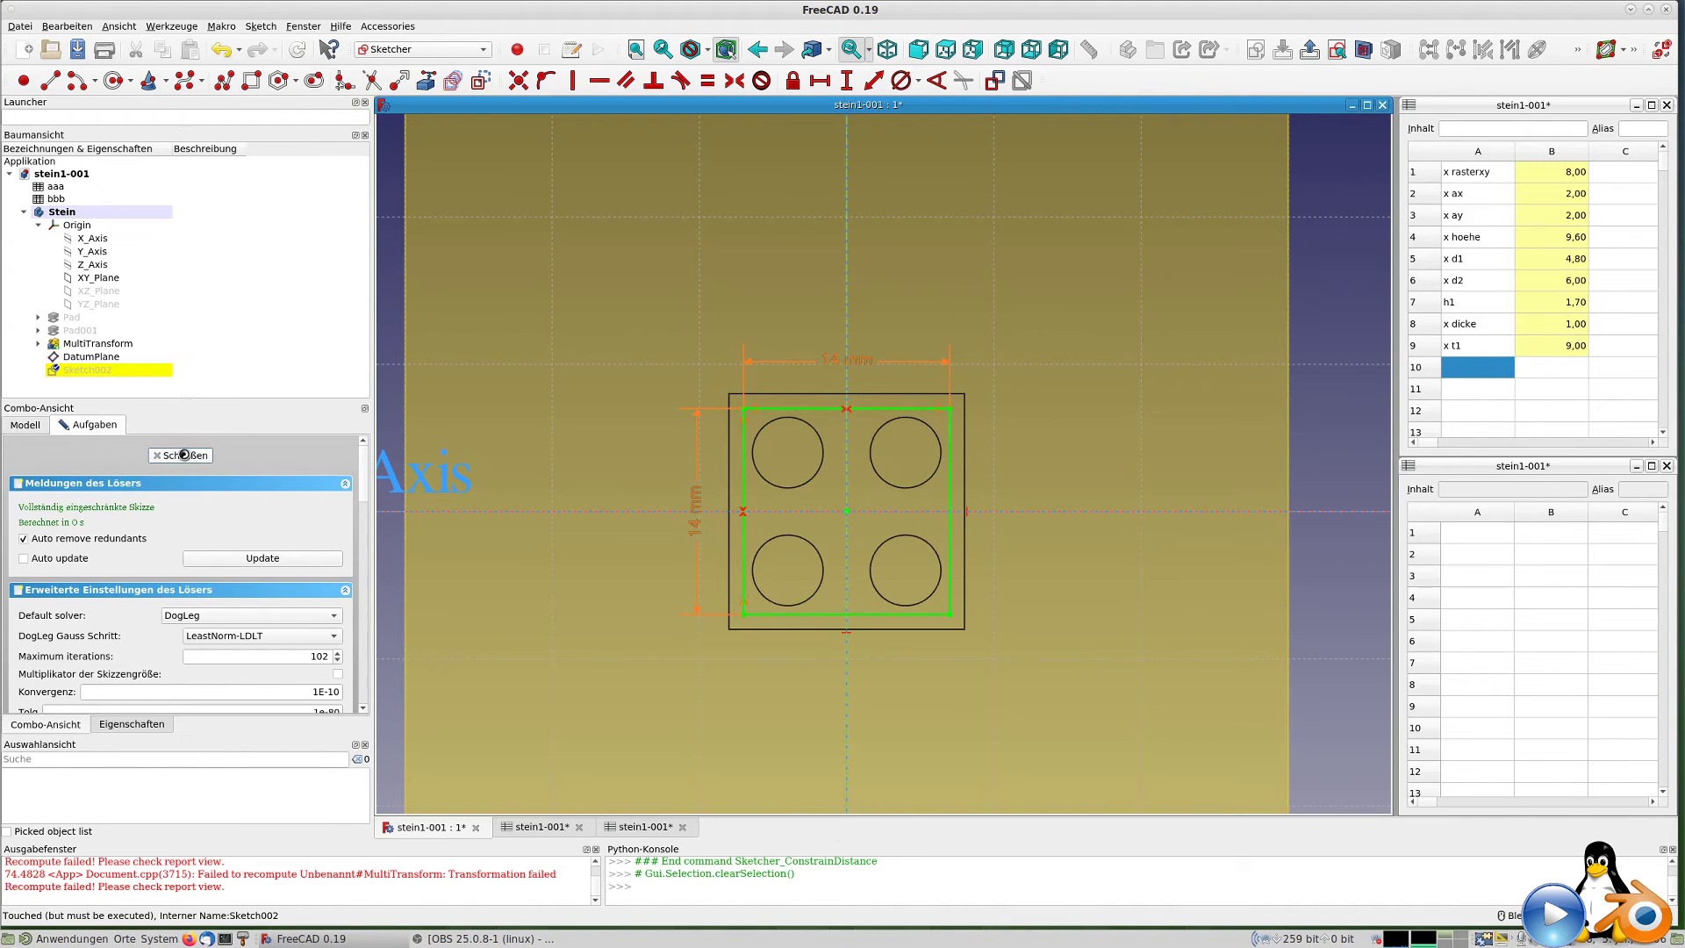
pyautogui.moveTo(983, 456); pyautogui.dragTo(1066, 440, button='middle')
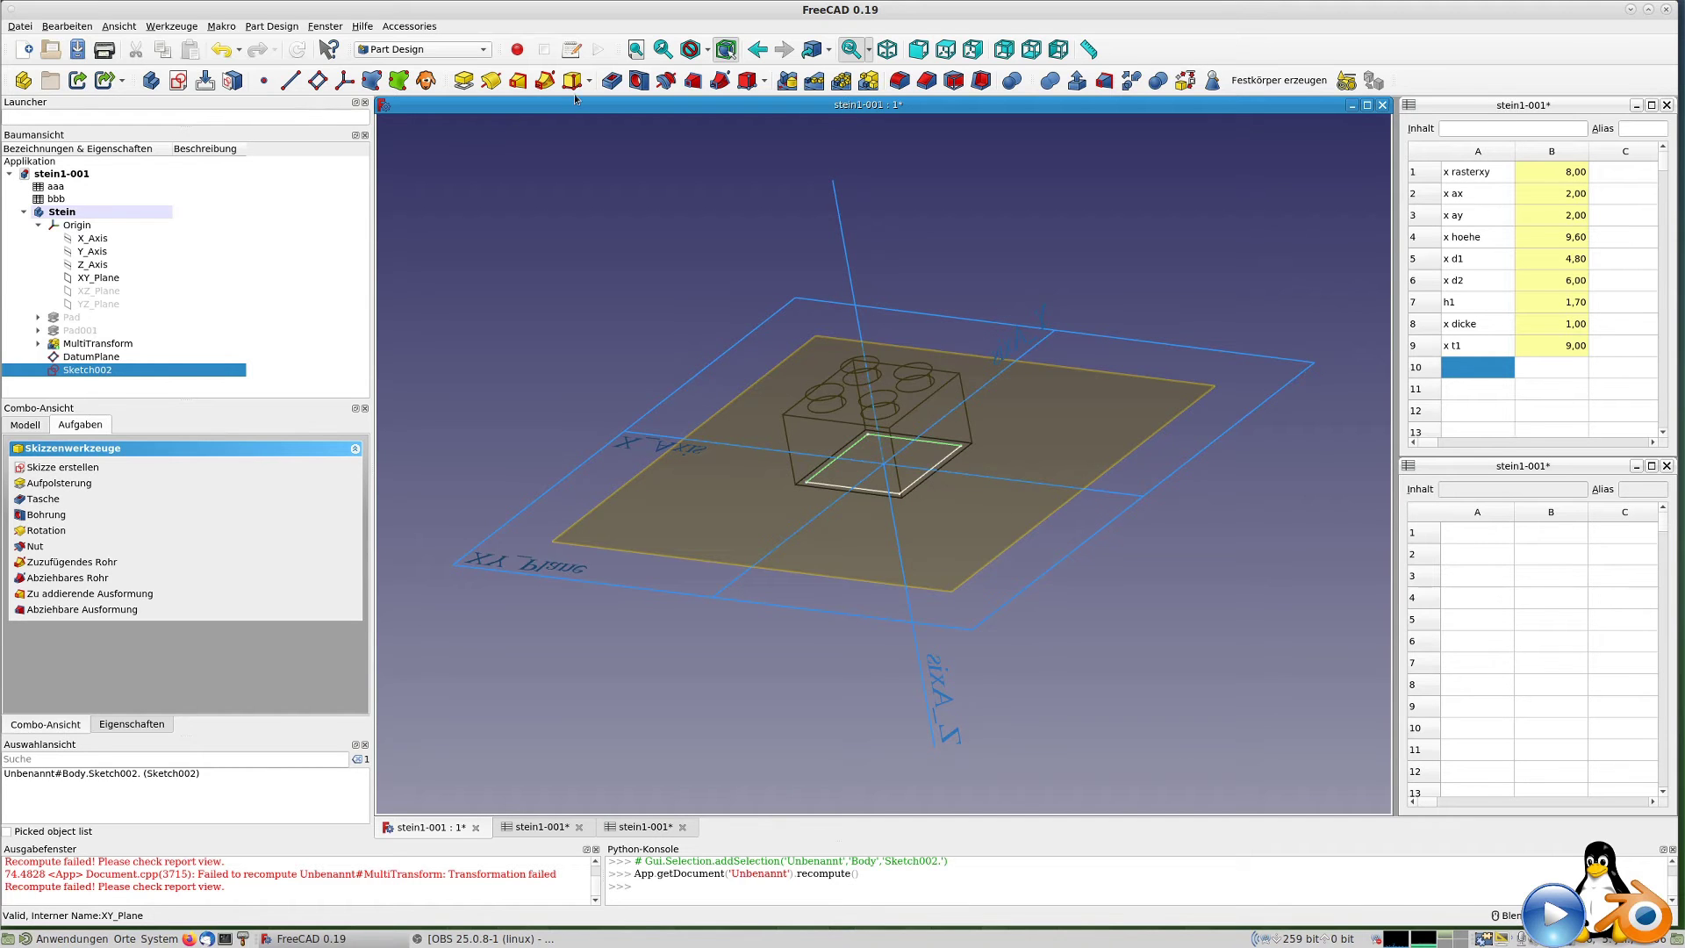
pyautogui.click(614, 83)
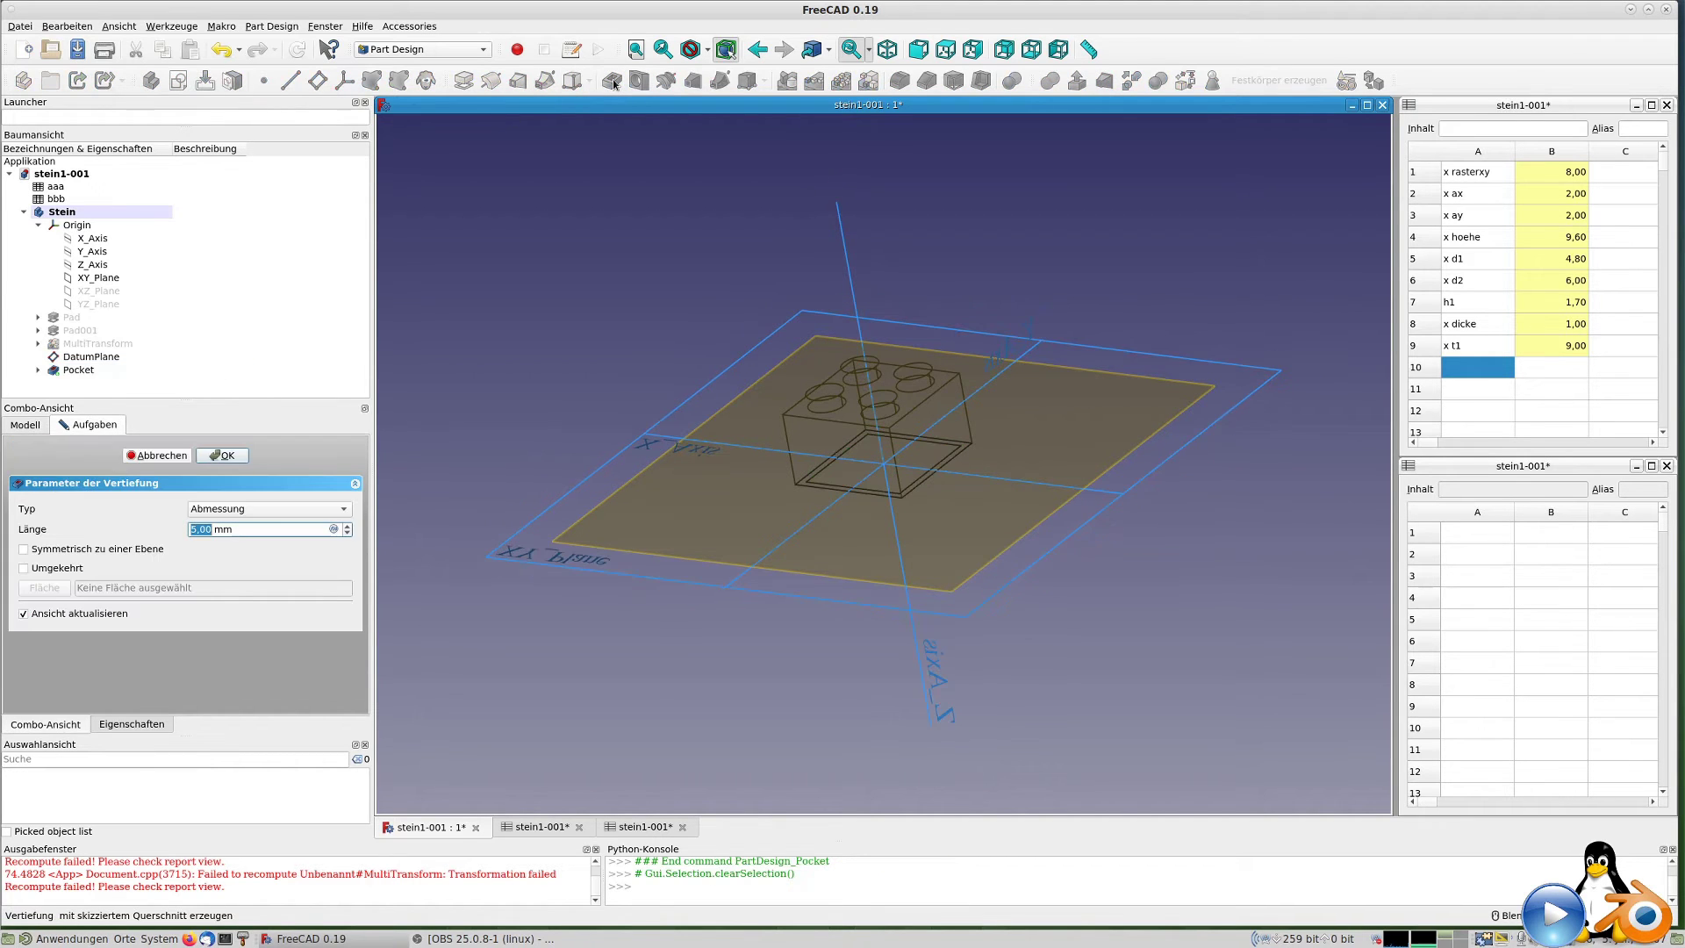
pyautogui.moveTo(949, 449); pyautogui.dragTo(1031, 344, button='middle')
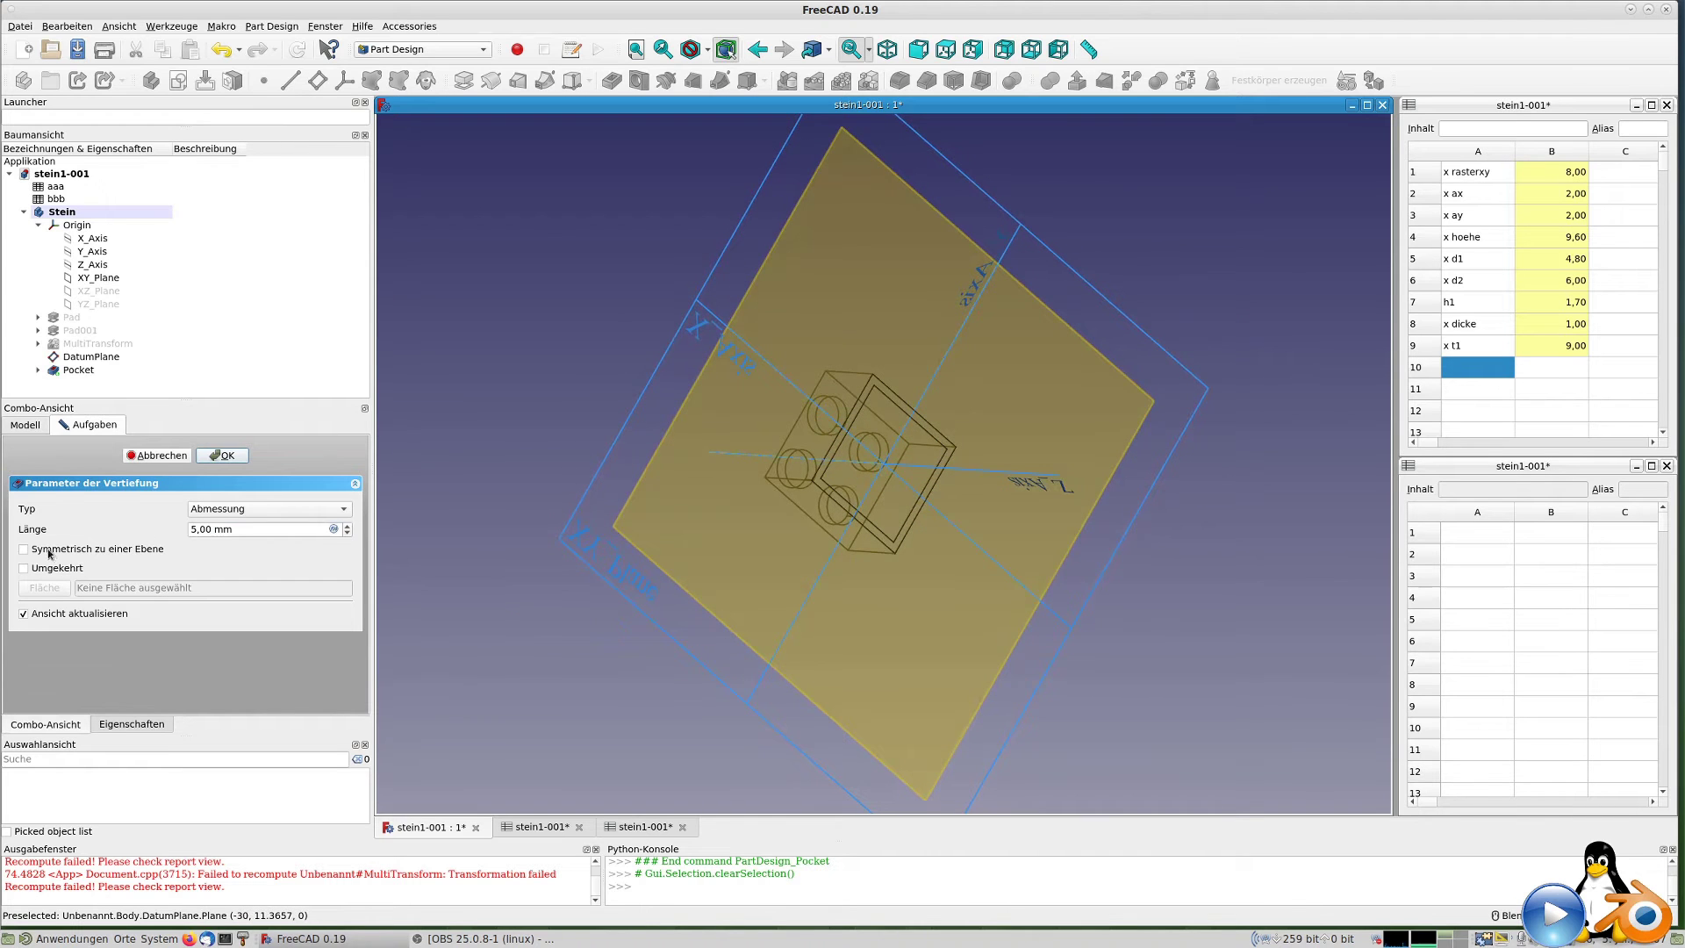
pyautogui.click(23, 567)
pyautogui.moveTo(679, 509)
pyautogui.mouseDown(button='middle')
pyautogui.moveTo(731, 671)
pyautogui.moveTo(671, 665)
pyautogui.mouseUp(button='middle')
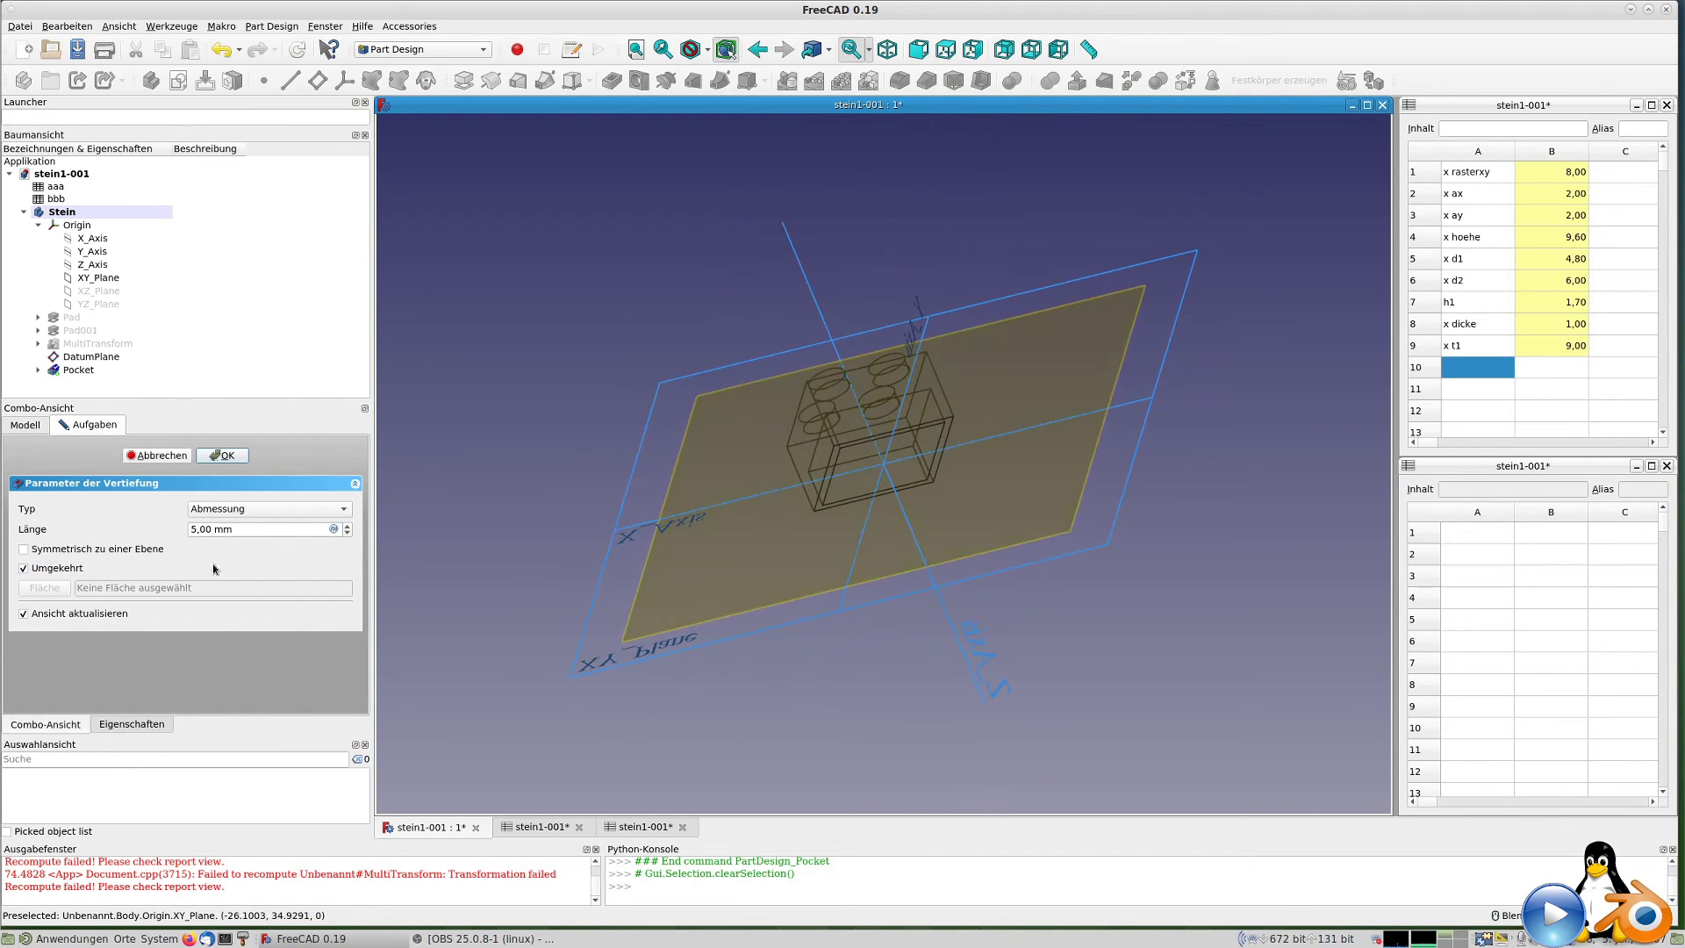
# Bind the pocket depth to aaa.t1, giving 9 mm.
pyautogui.click(332, 529)
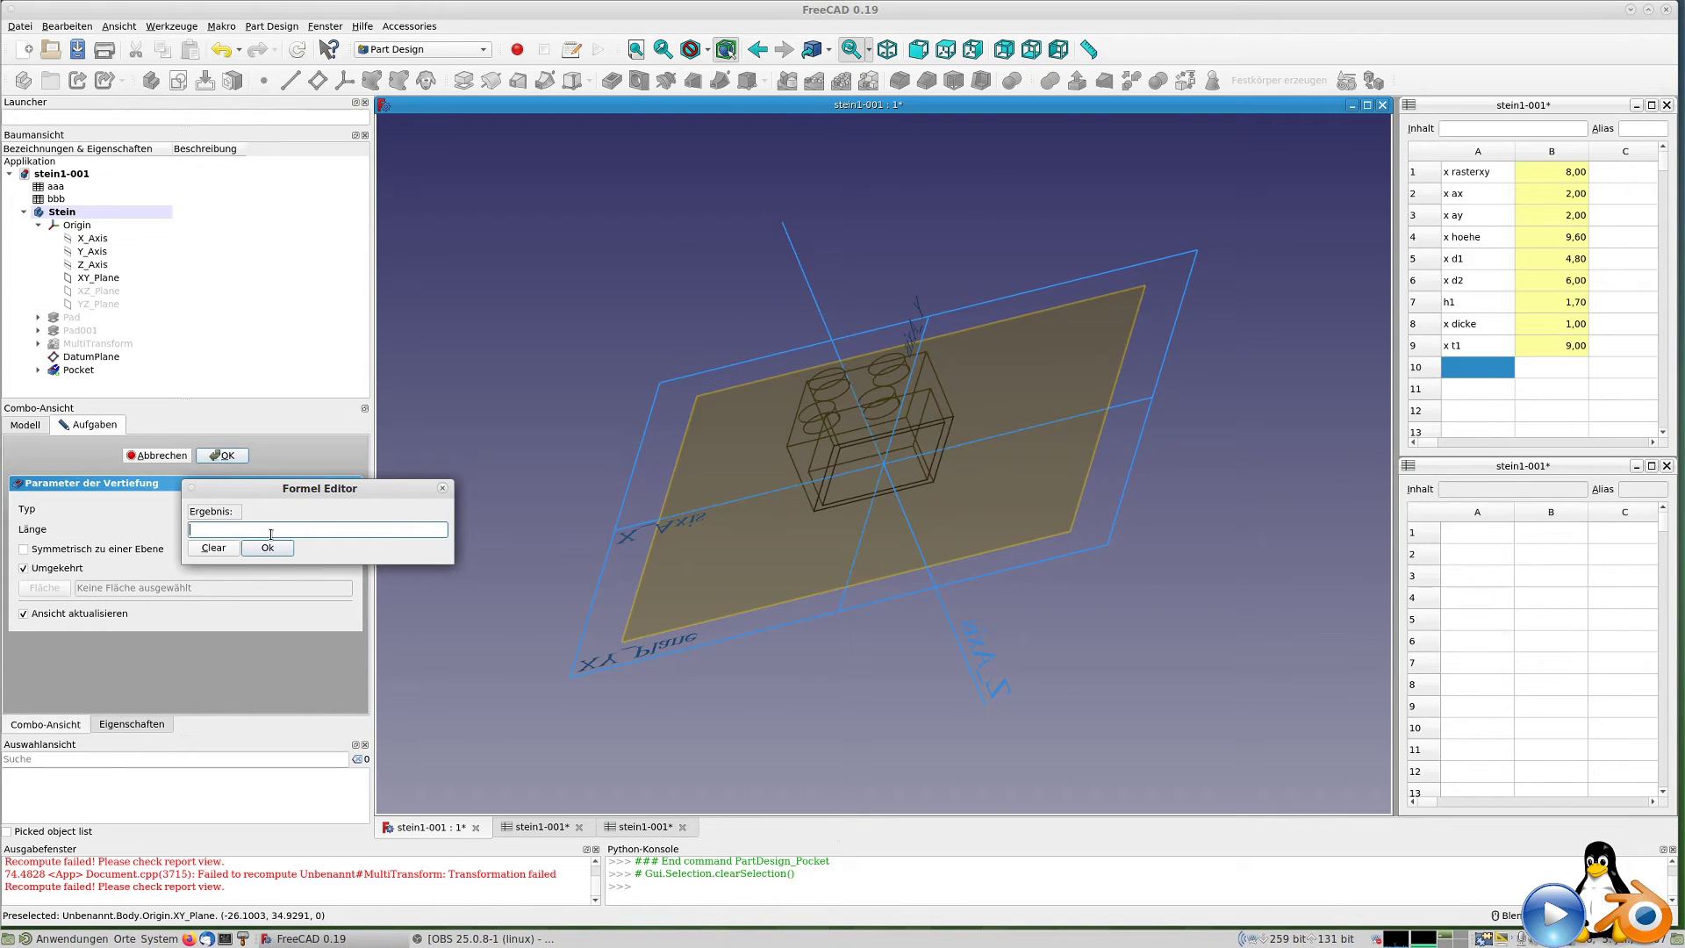
pyautogui.write('aaa.')
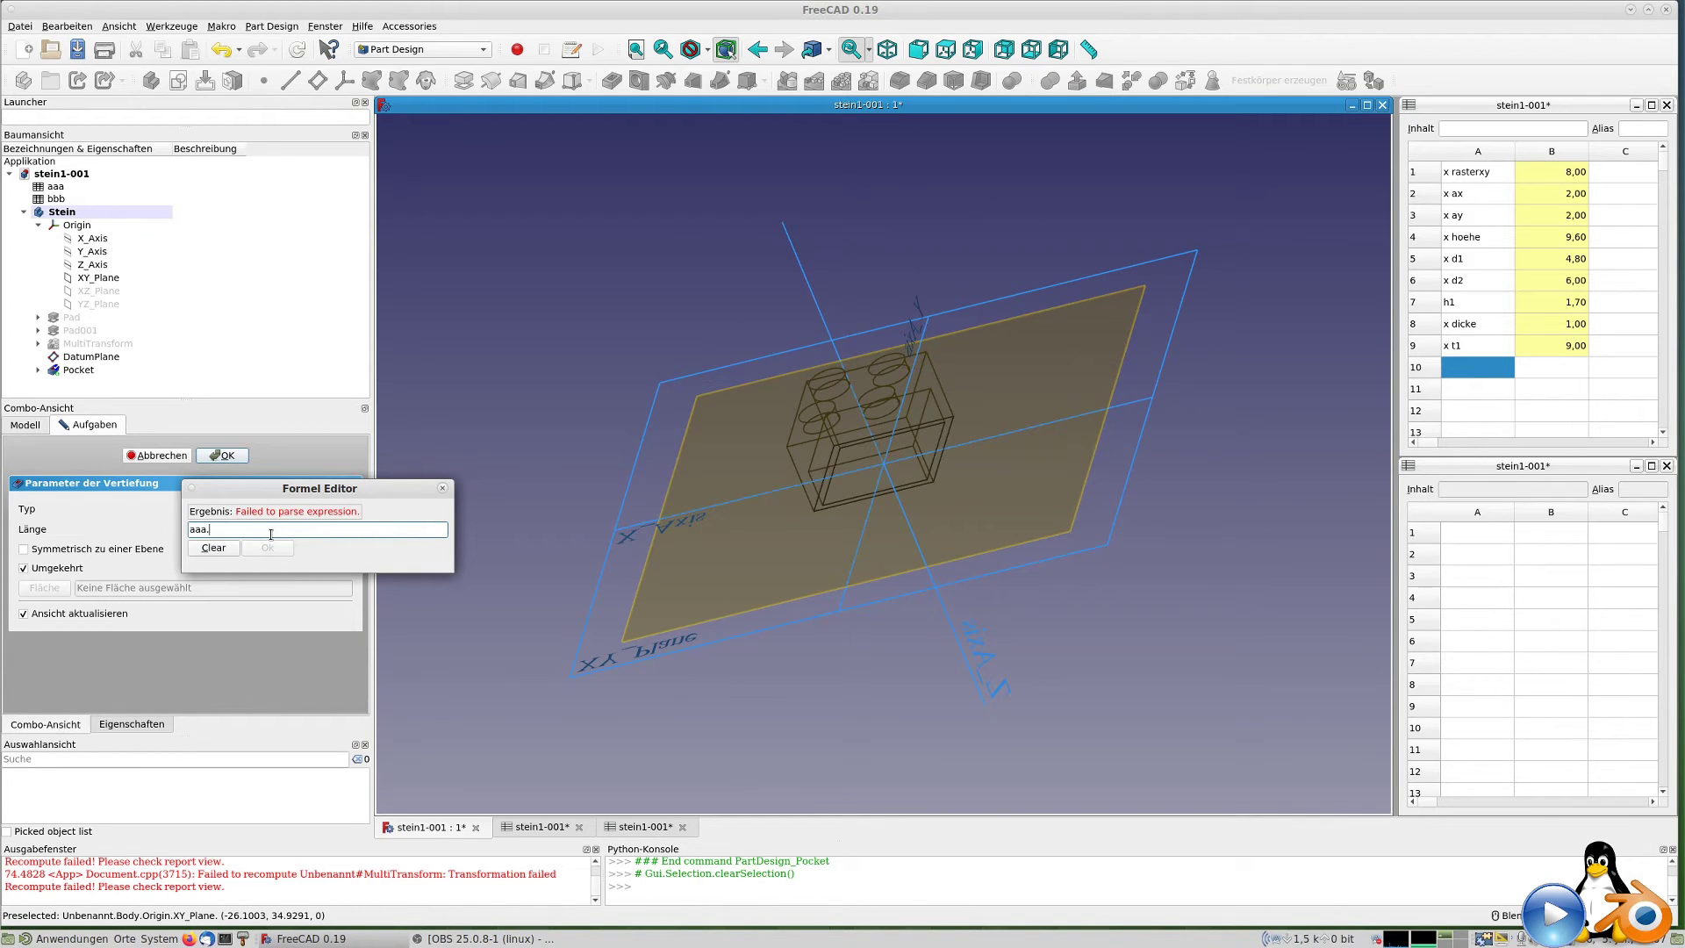
pyautogui.write('t1')
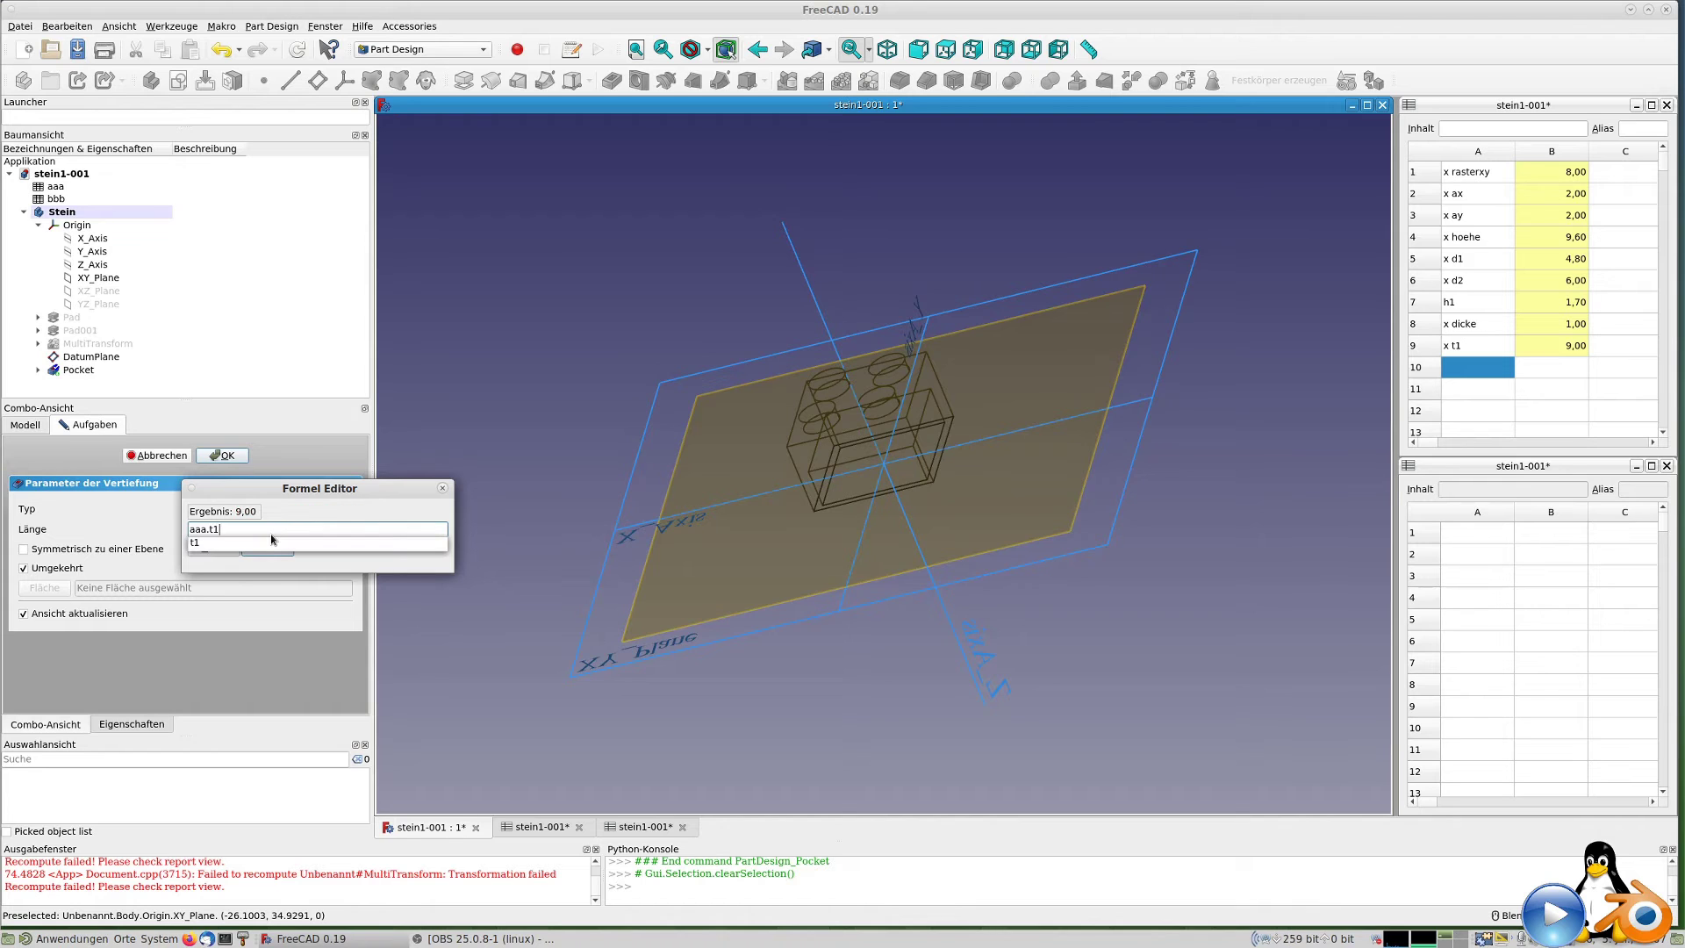
pyautogui.press('Return')
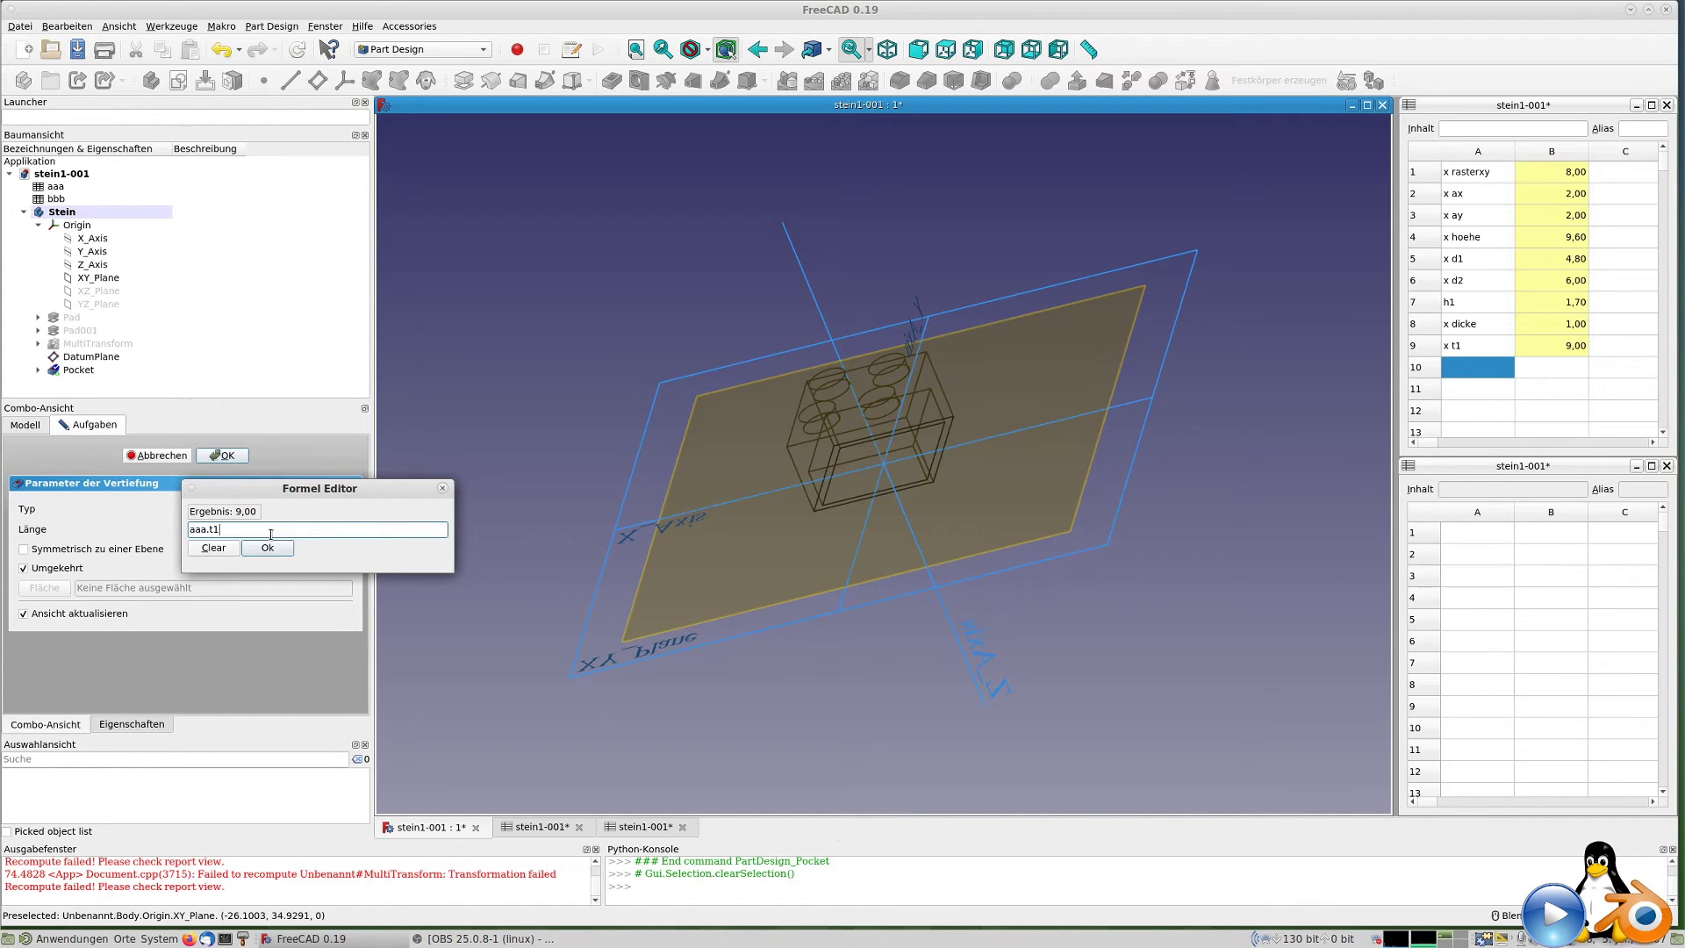
pyautogui.press('Return')
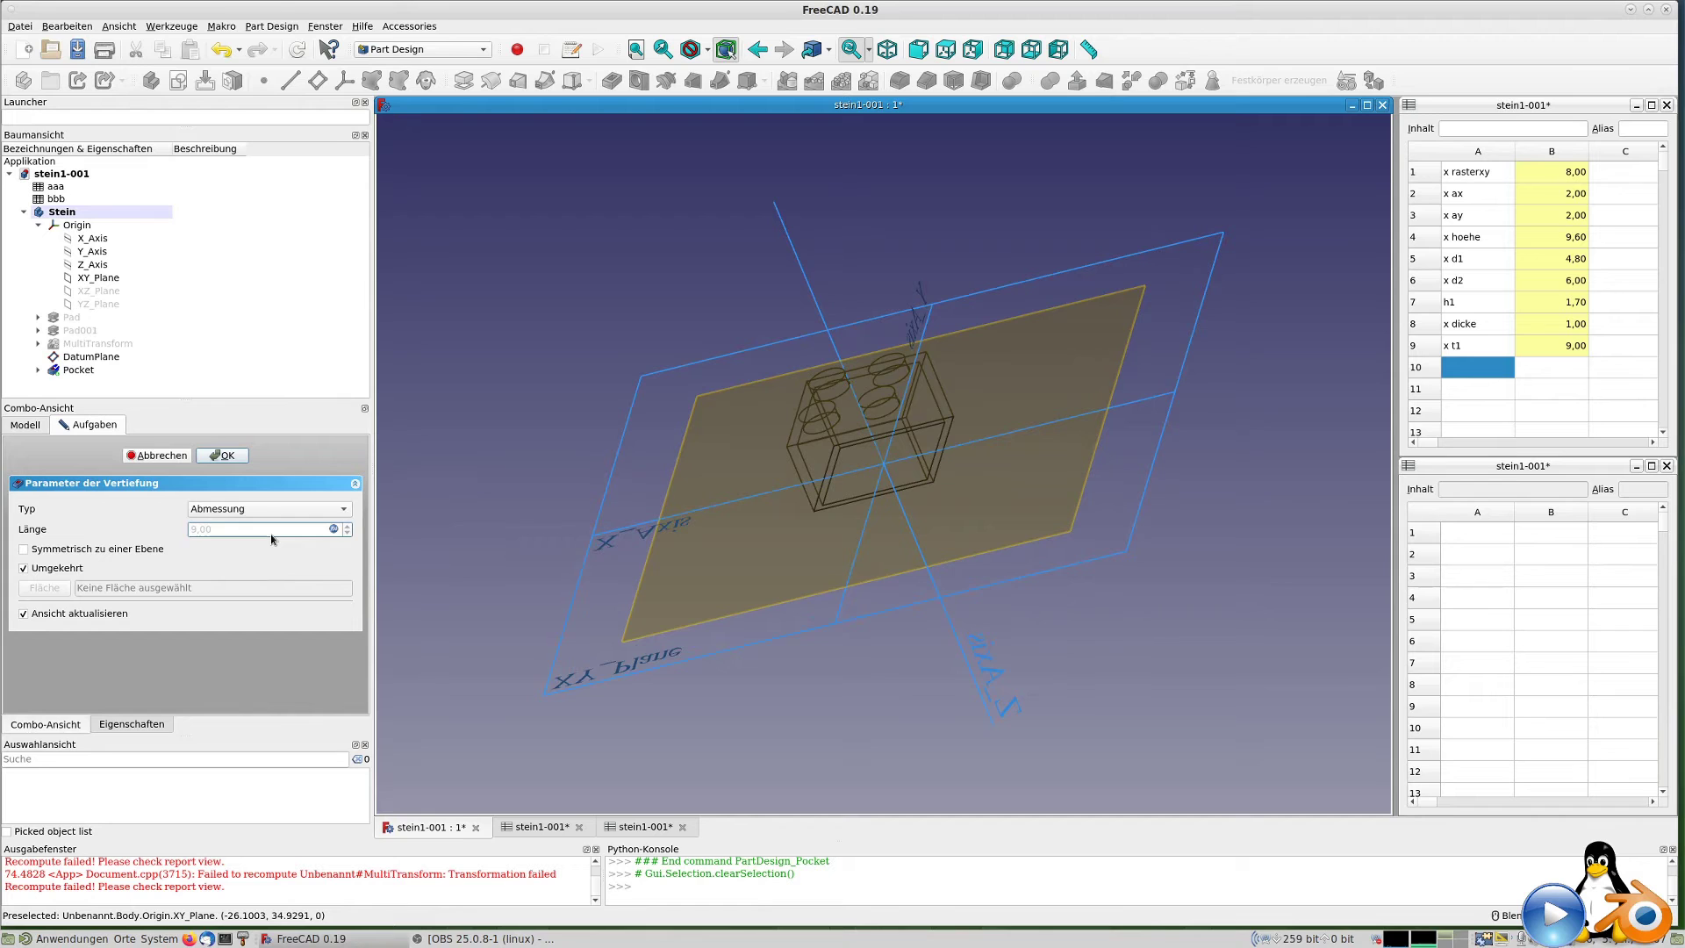
# Finish the 9 mm pocket and start a new sketch on the DatumPlane.
pyautogui.click(224, 455)
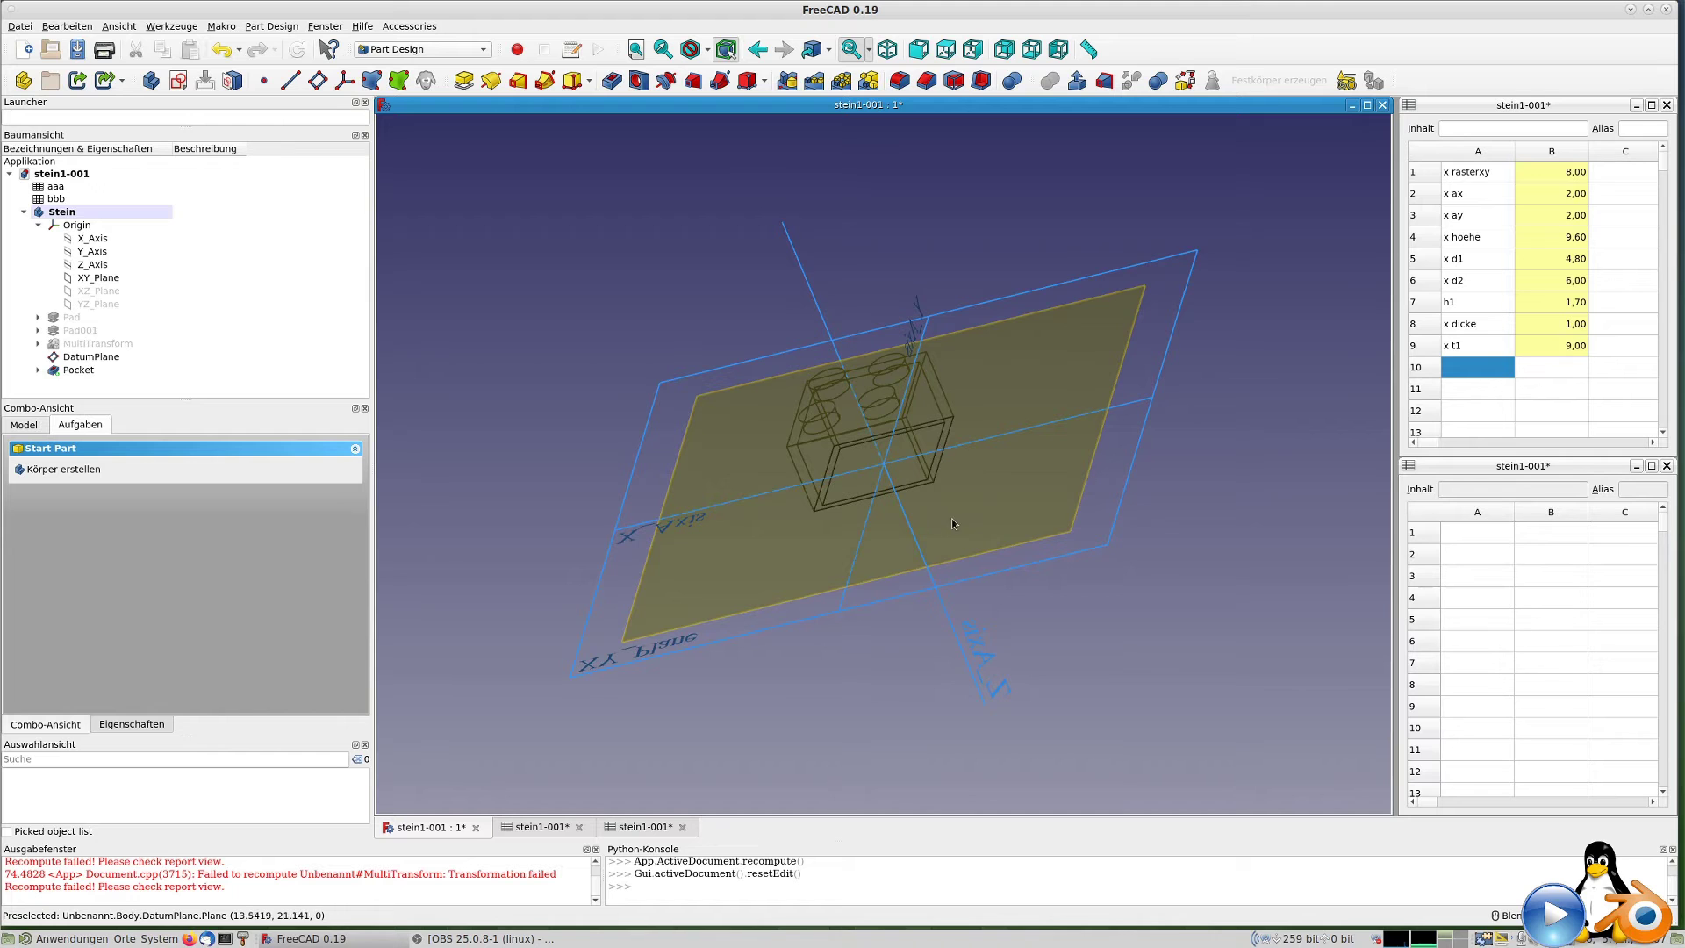
pyautogui.moveTo(965, 524); pyautogui.dragTo(691, 723, button='middle')
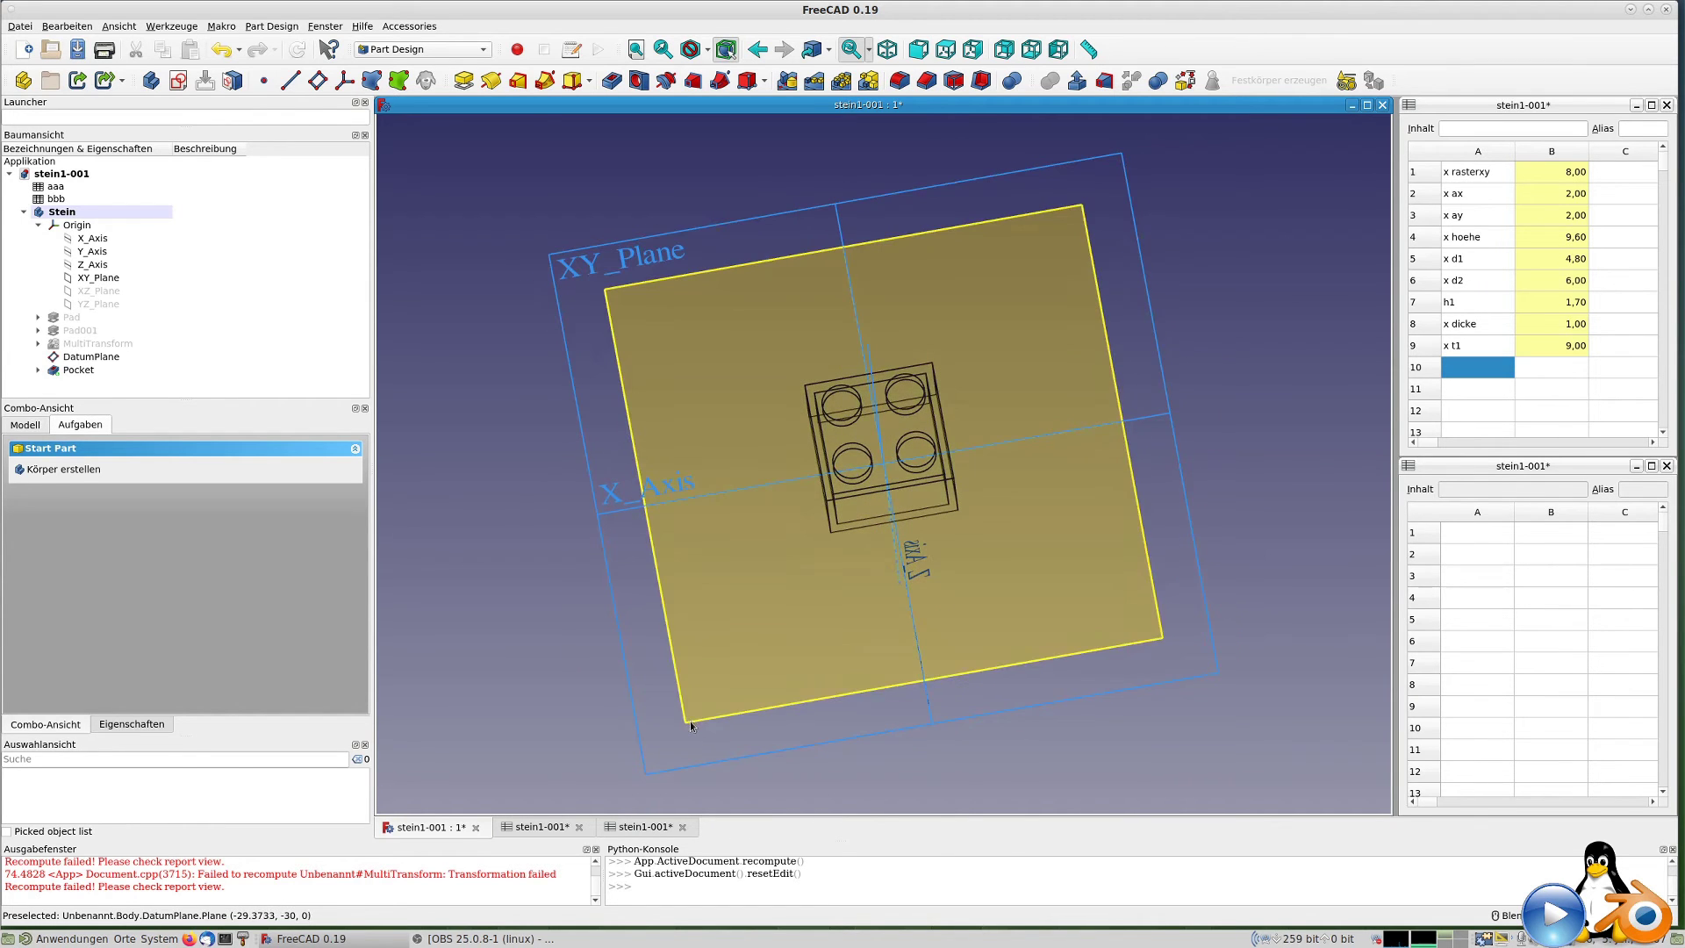
pyautogui.click(690, 723)
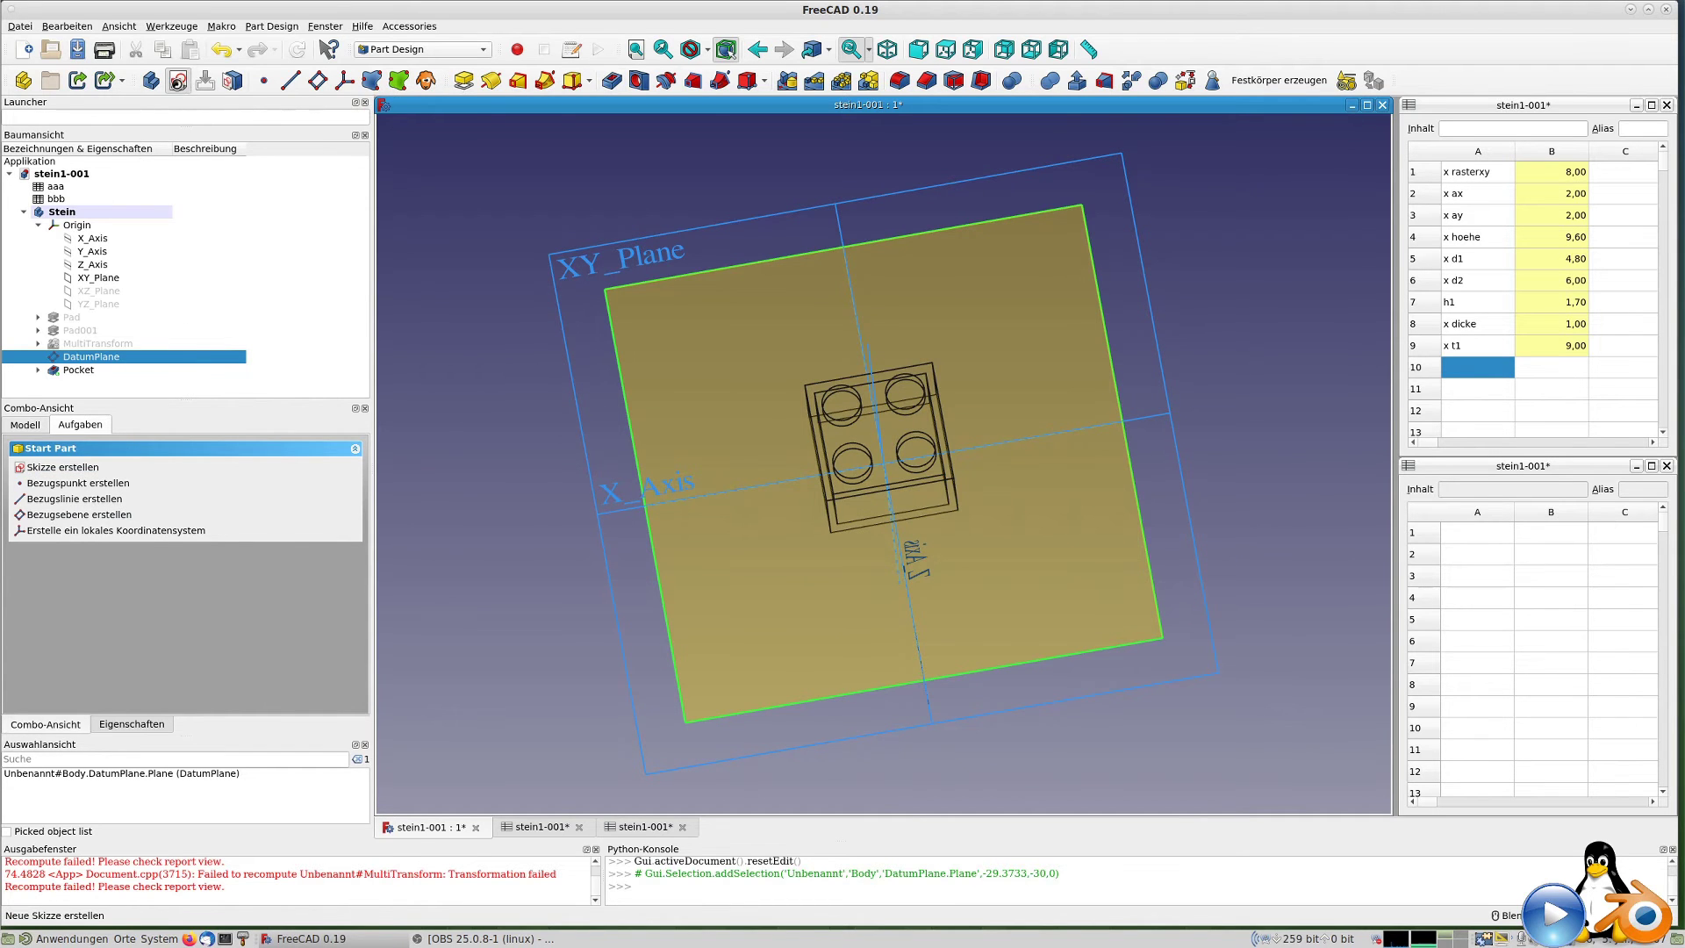
pyautogui.click(177, 81)
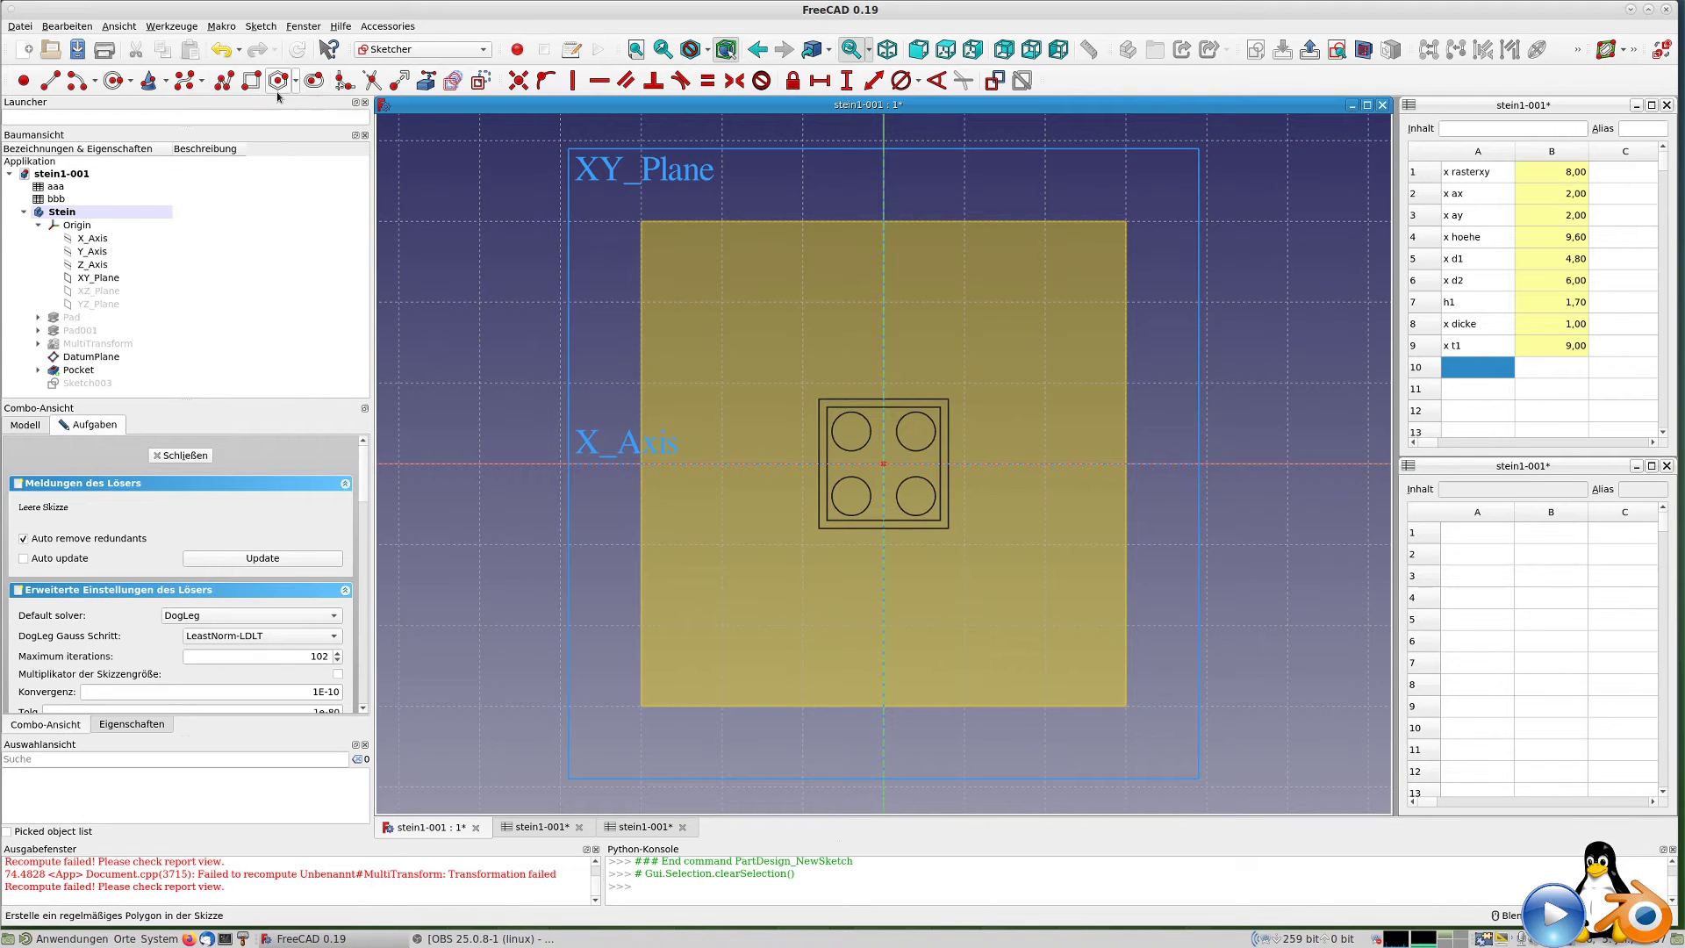
# Draw a circle on the lower-left stud and bind its diameter to aaa.d2 (6 mm).
pyautogui.click(114, 88)
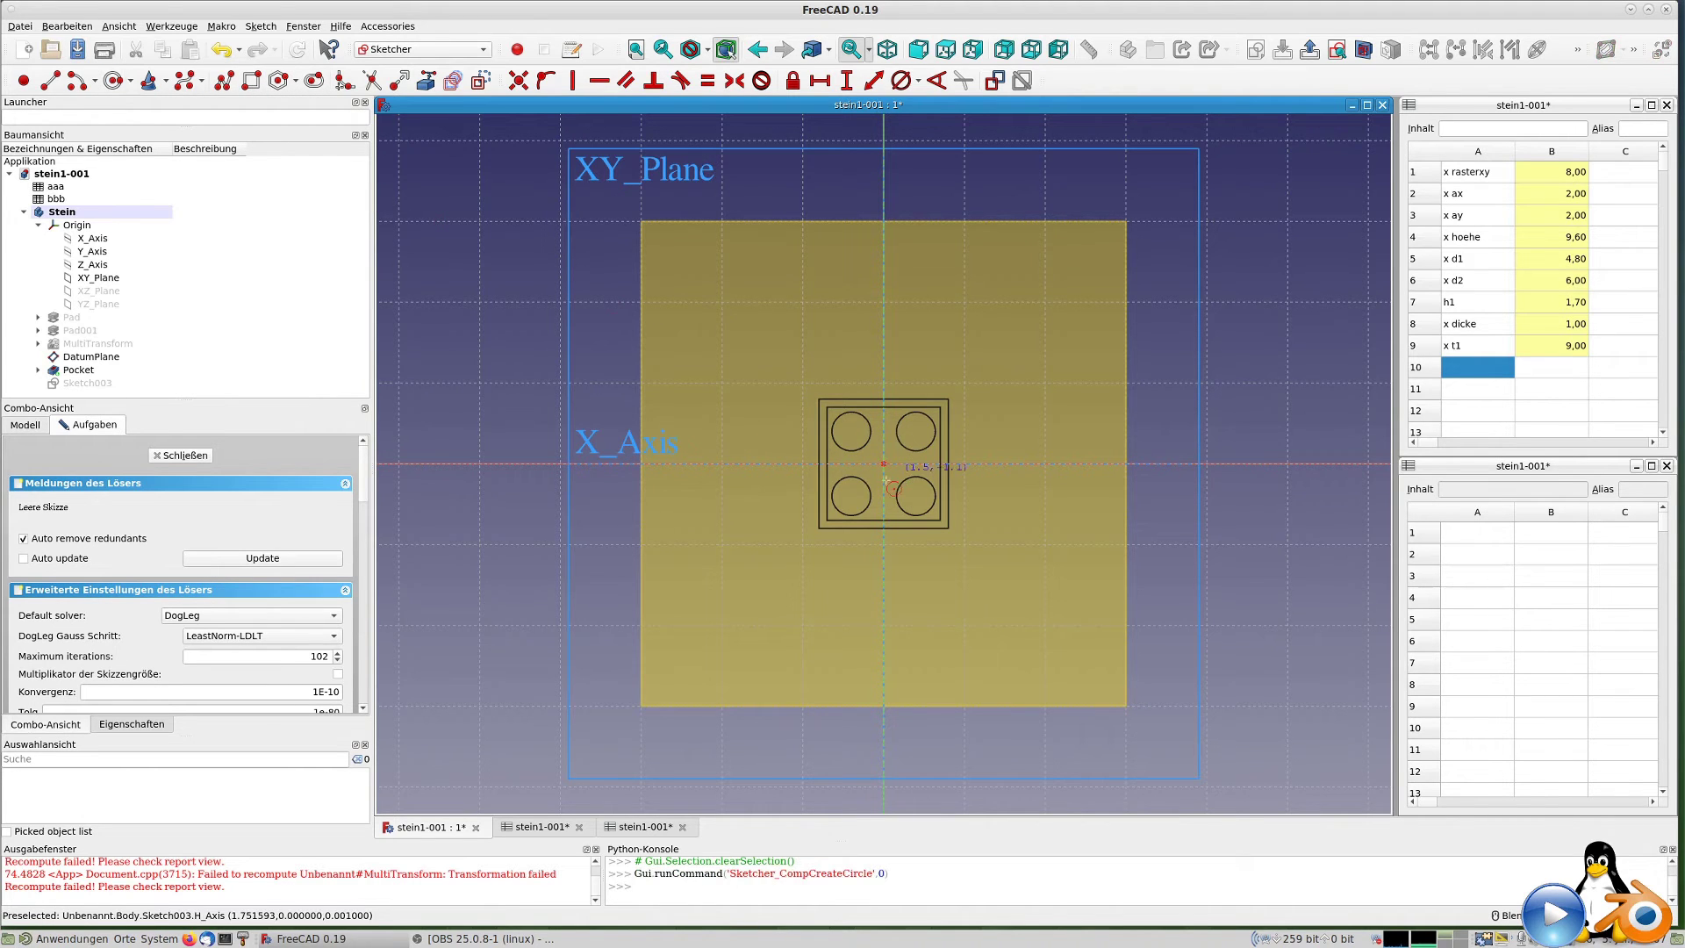
pyautogui.click(850, 497)
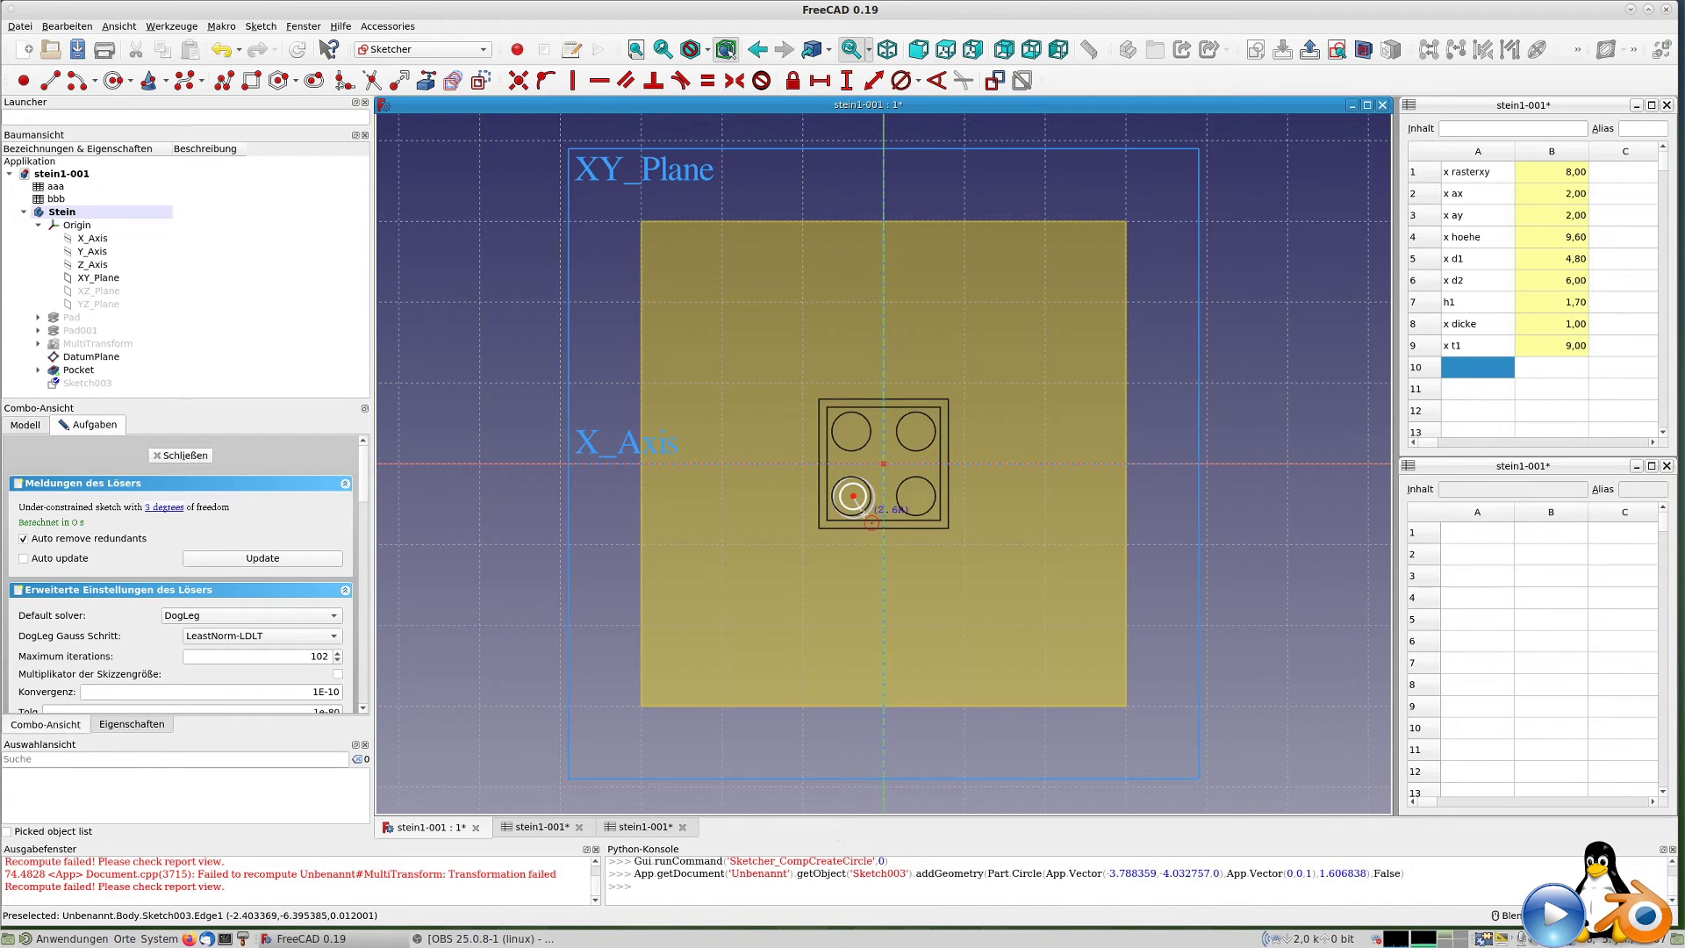
pyautogui.click(869, 518)
pyautogui.scroll(4, 899, 503)
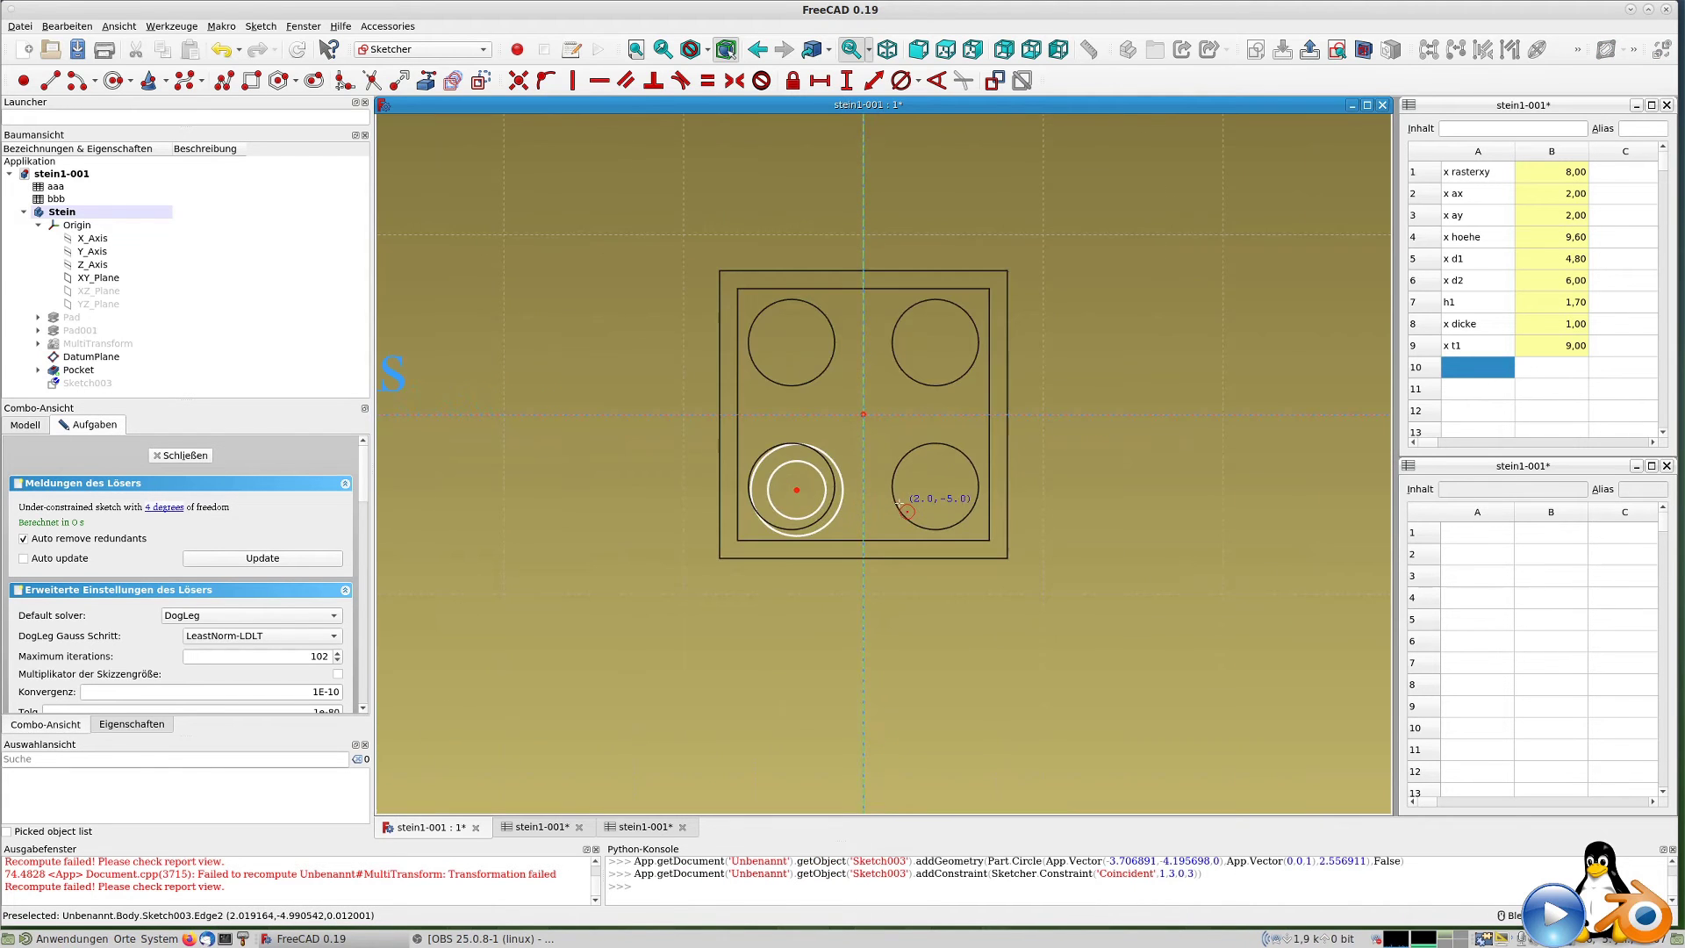
pyautogui.click(841, 500)
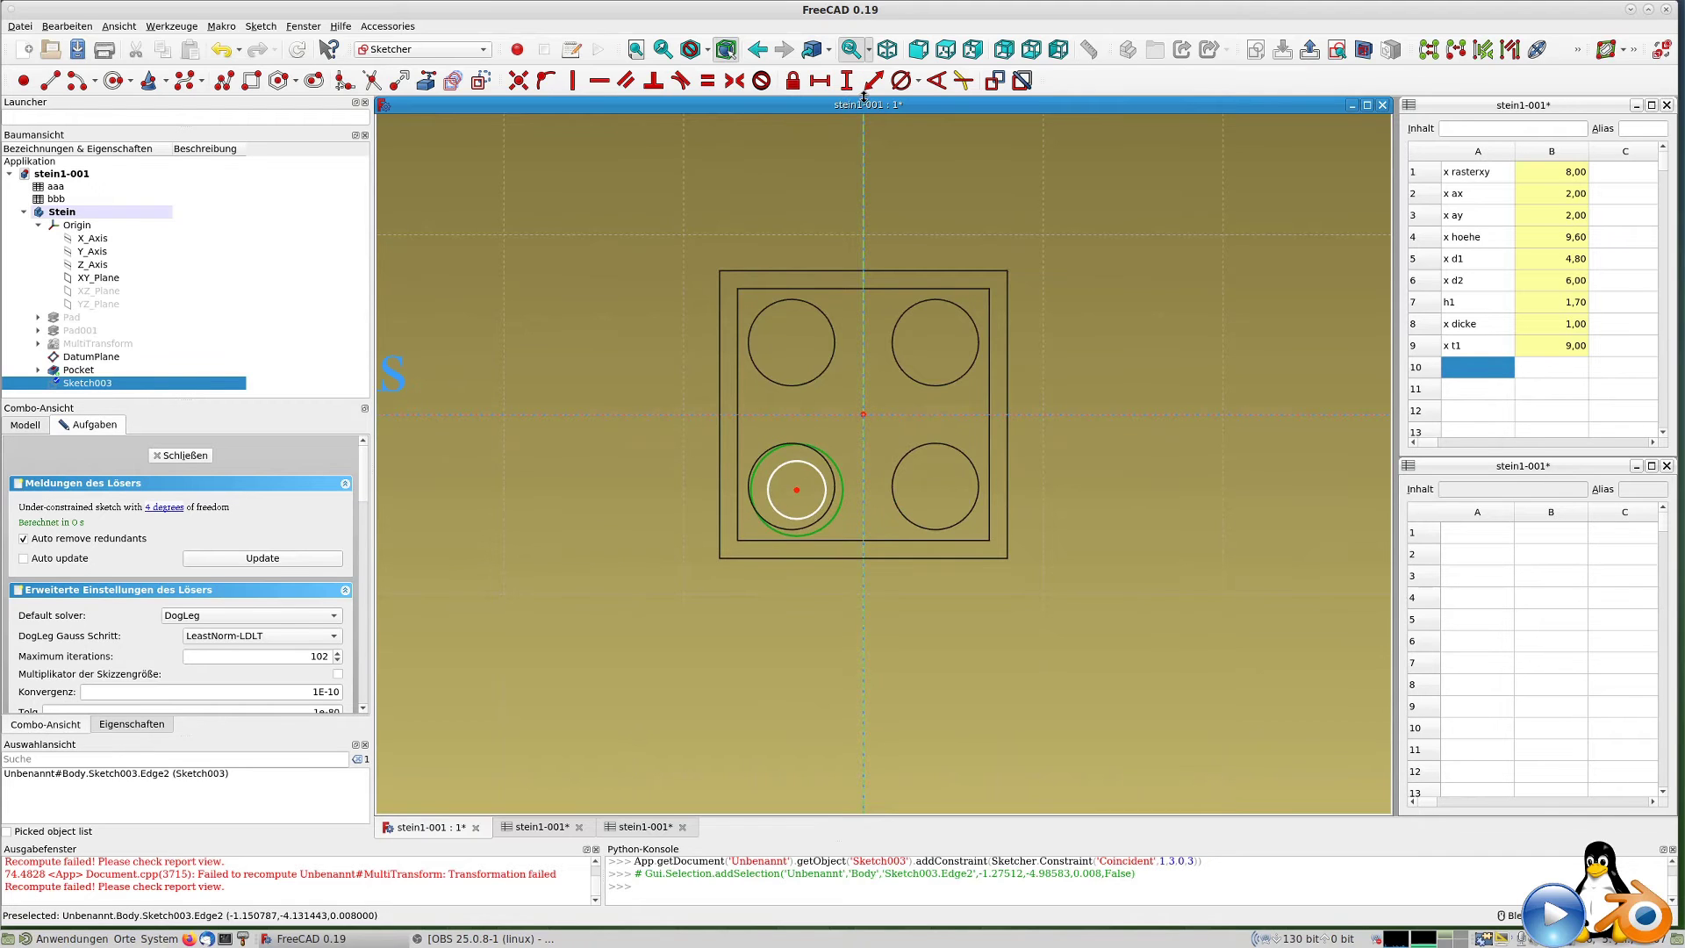
pyautogui.click(901, 80)
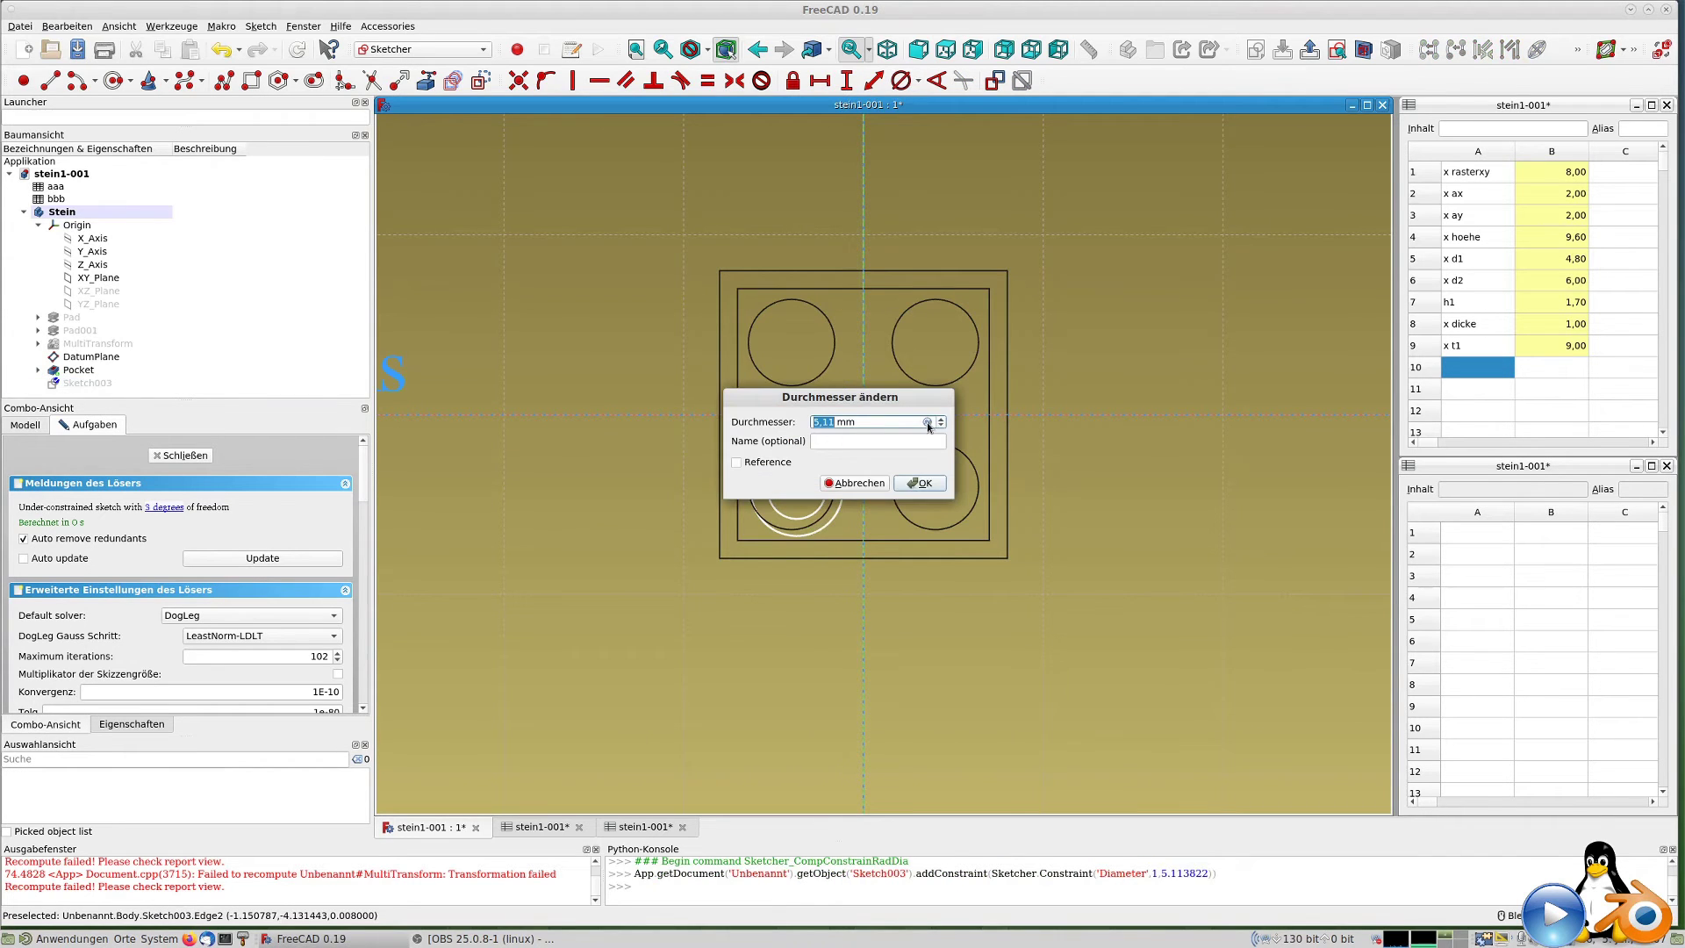
pyautogui.write('=')
pyautogui.write('aaa.d2')
pyautogui.press('Return')
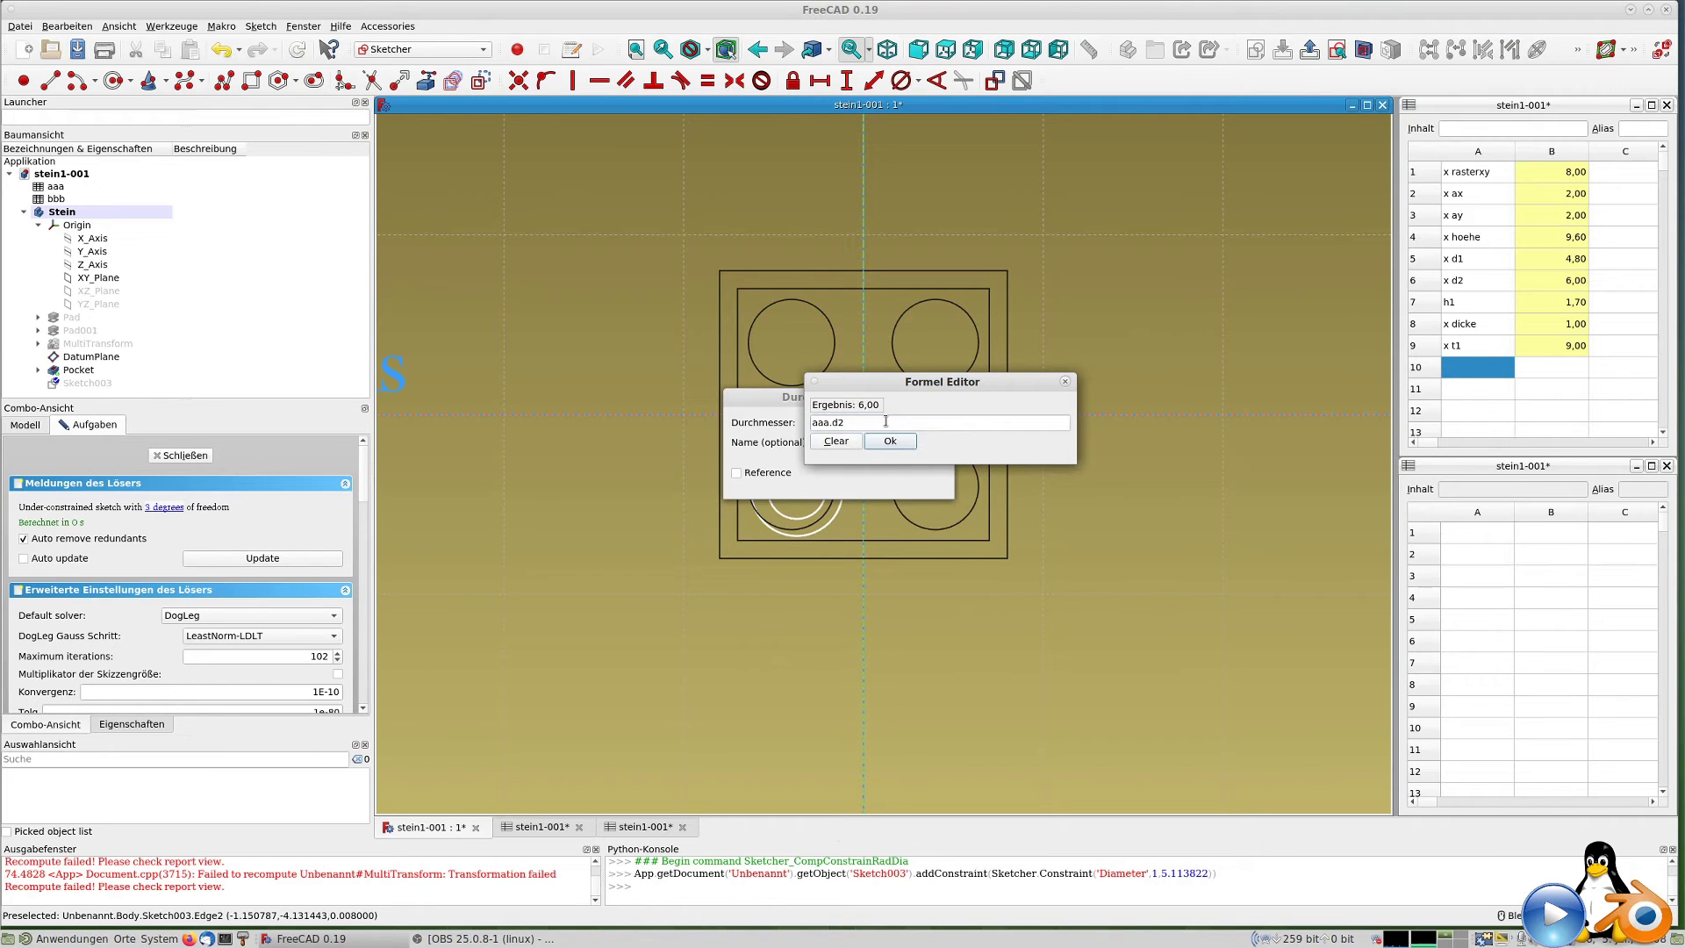
pyautogui.press('Return')
pyautogui.press('Return')
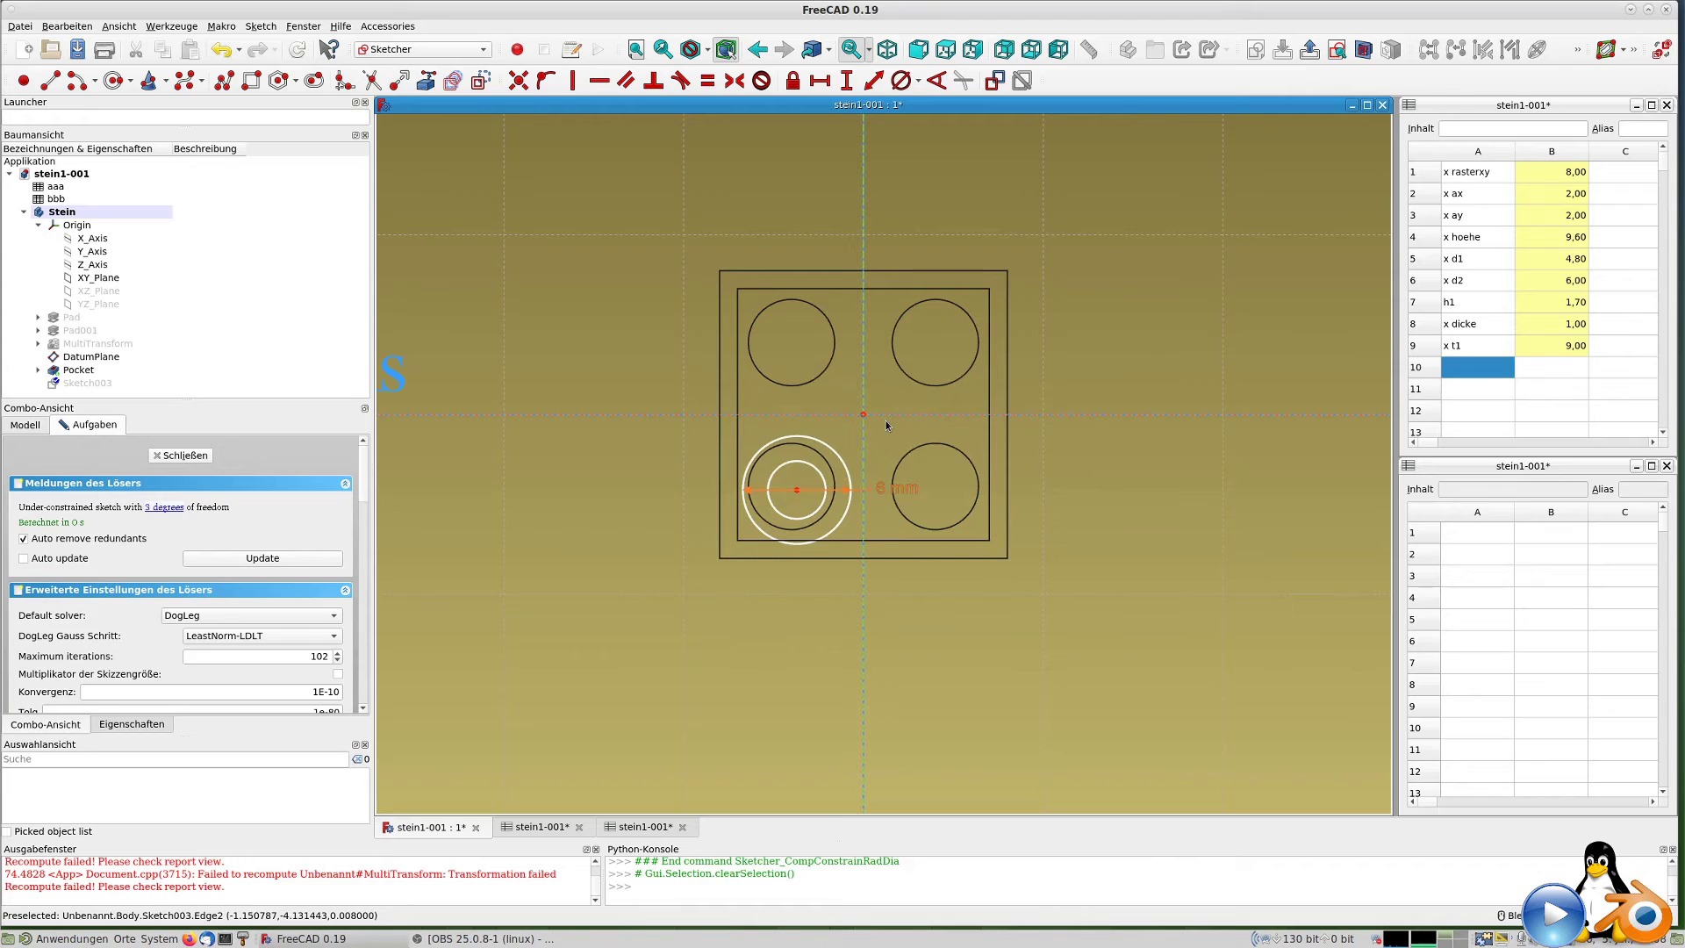
# Bind the inner concentric circle's diameter to aaa.d1, giving 4.8 mm.
pyautogui.click(821, 479)
pyautogui.click(901, 80)
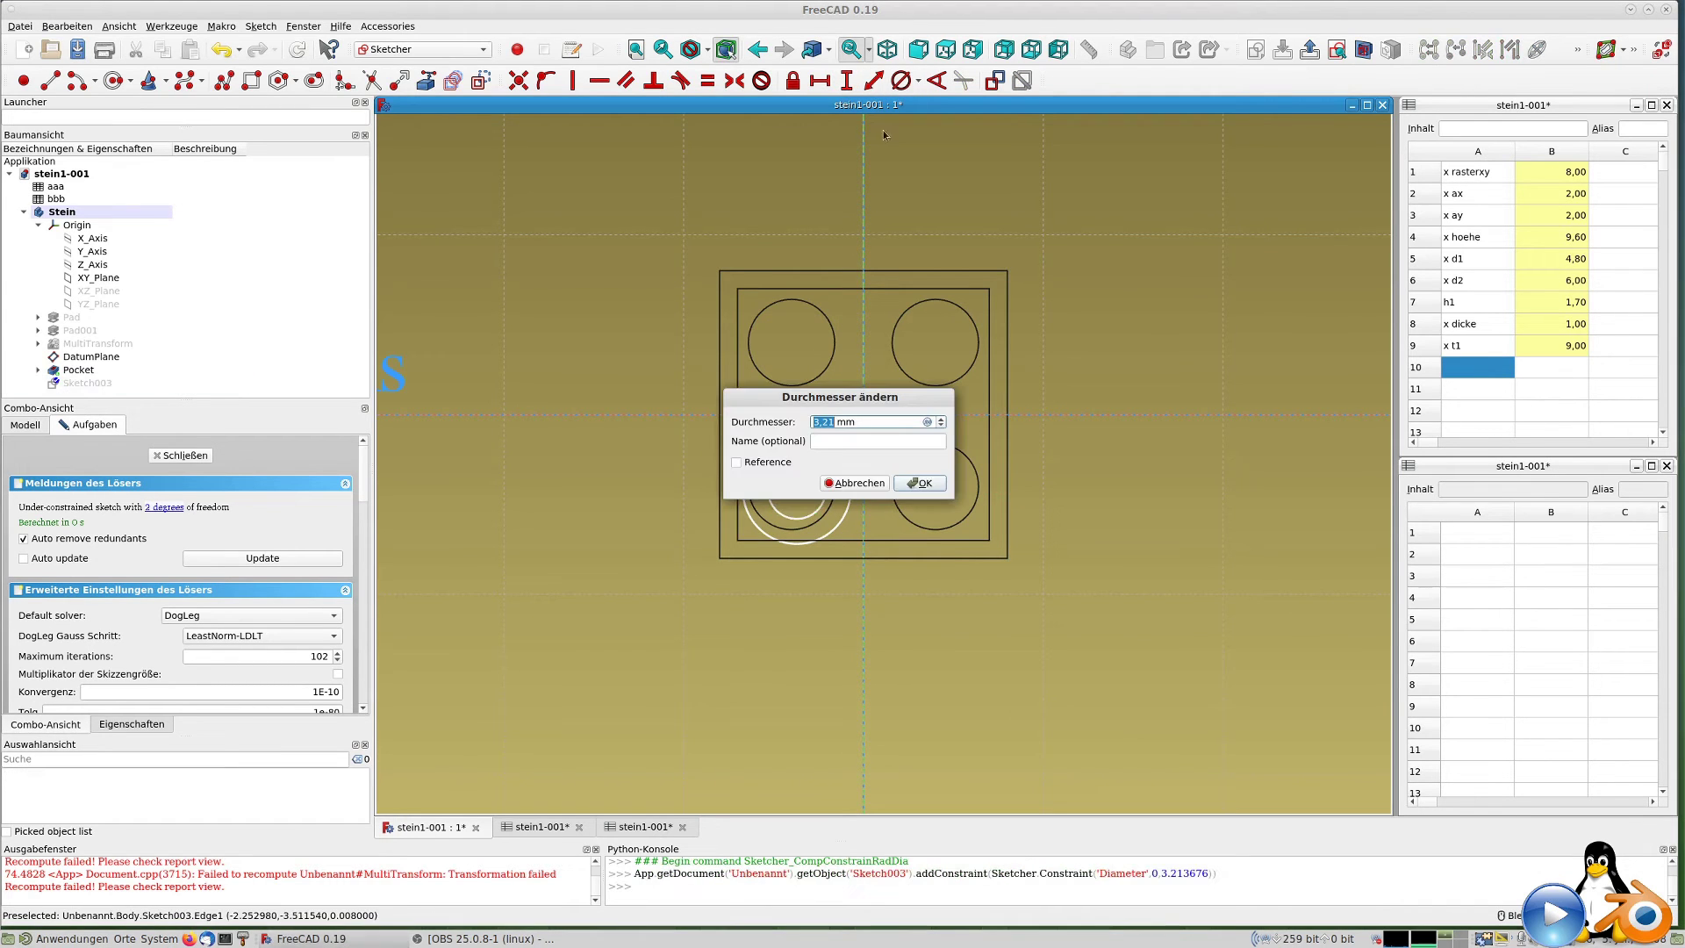
pyautogui.click(927, 423)
pyautogui.write('aaa.d1')
pyautogui.press('Return')
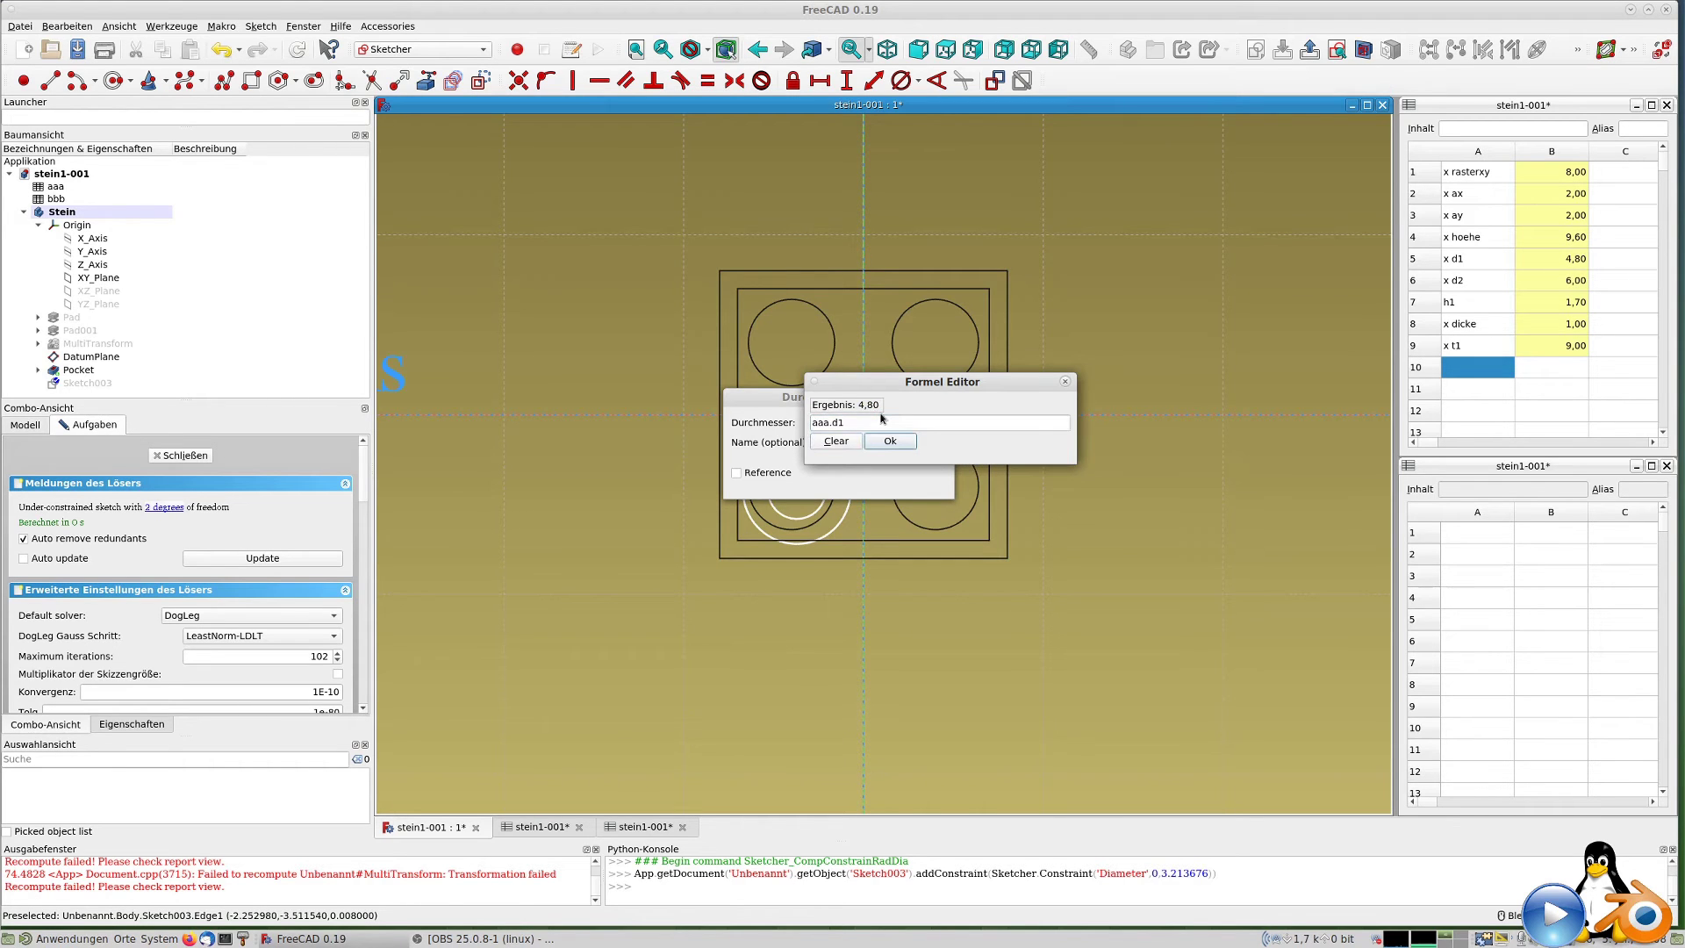
pyautogui.press('Return')
pyautogui.press('Return')
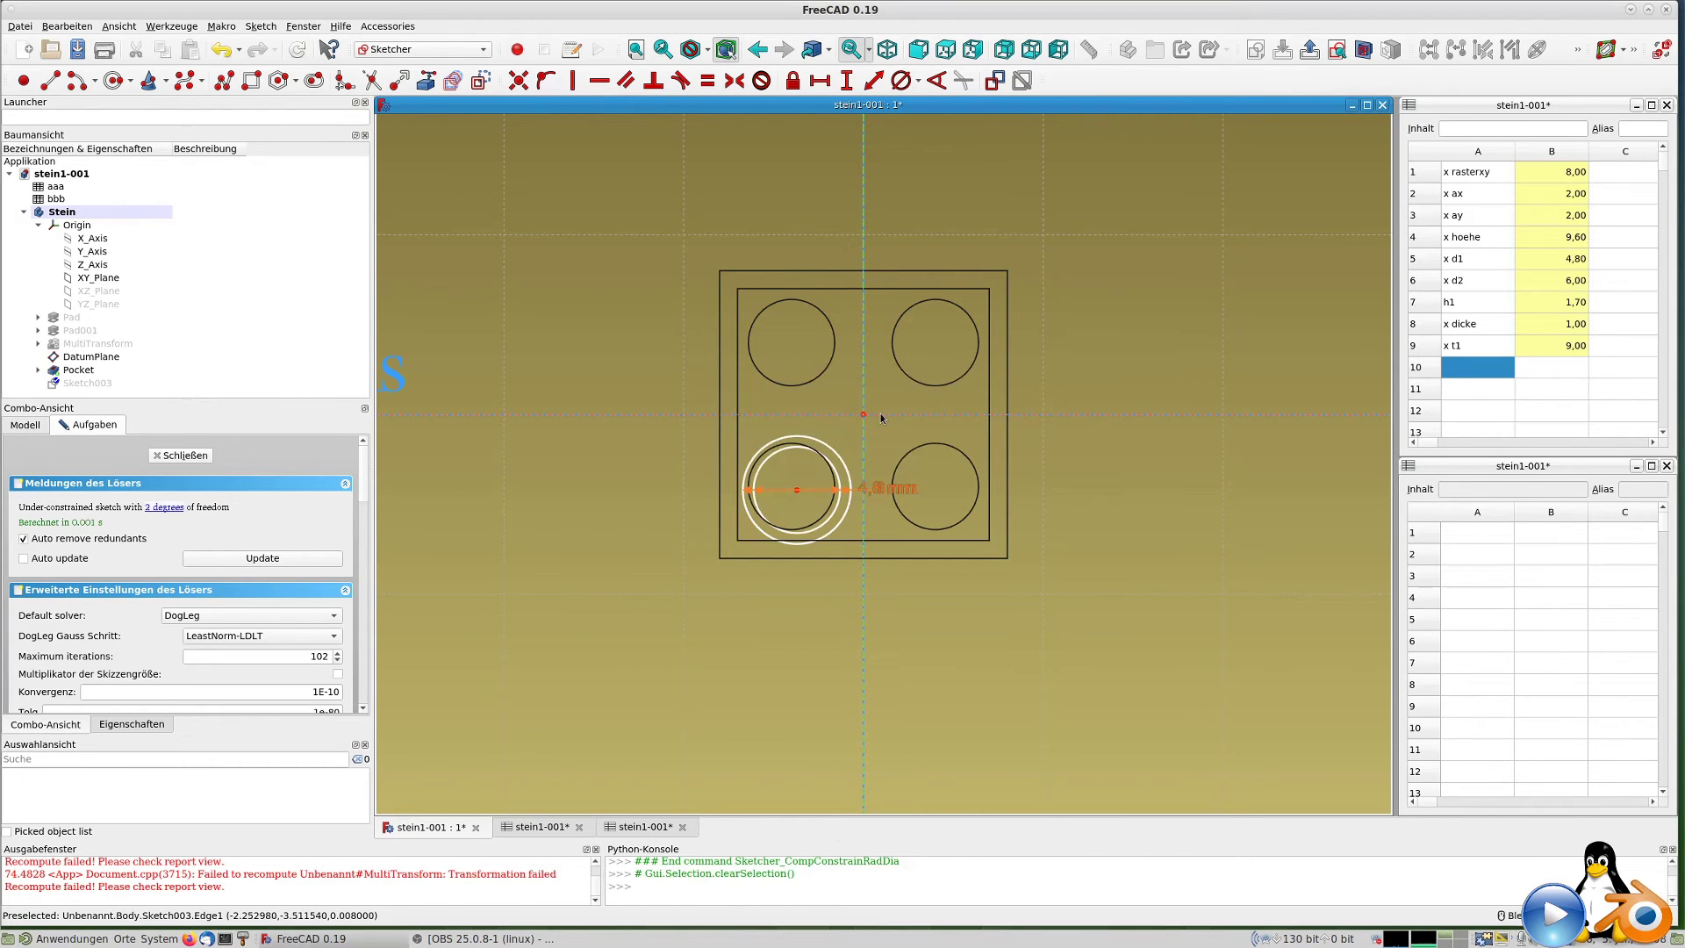
pyautogui.scroll(1, 803, 503)
pyautogui.scroll(1, 800, 492)
pyautogui.scroll(1, 799, 483)
# Fix the circle centre's horizontal distance to the vertical axis as aaa.rasterxy*(aaa.ax-1)/2 (-4 mm).
pyautogui.click(781, 487)
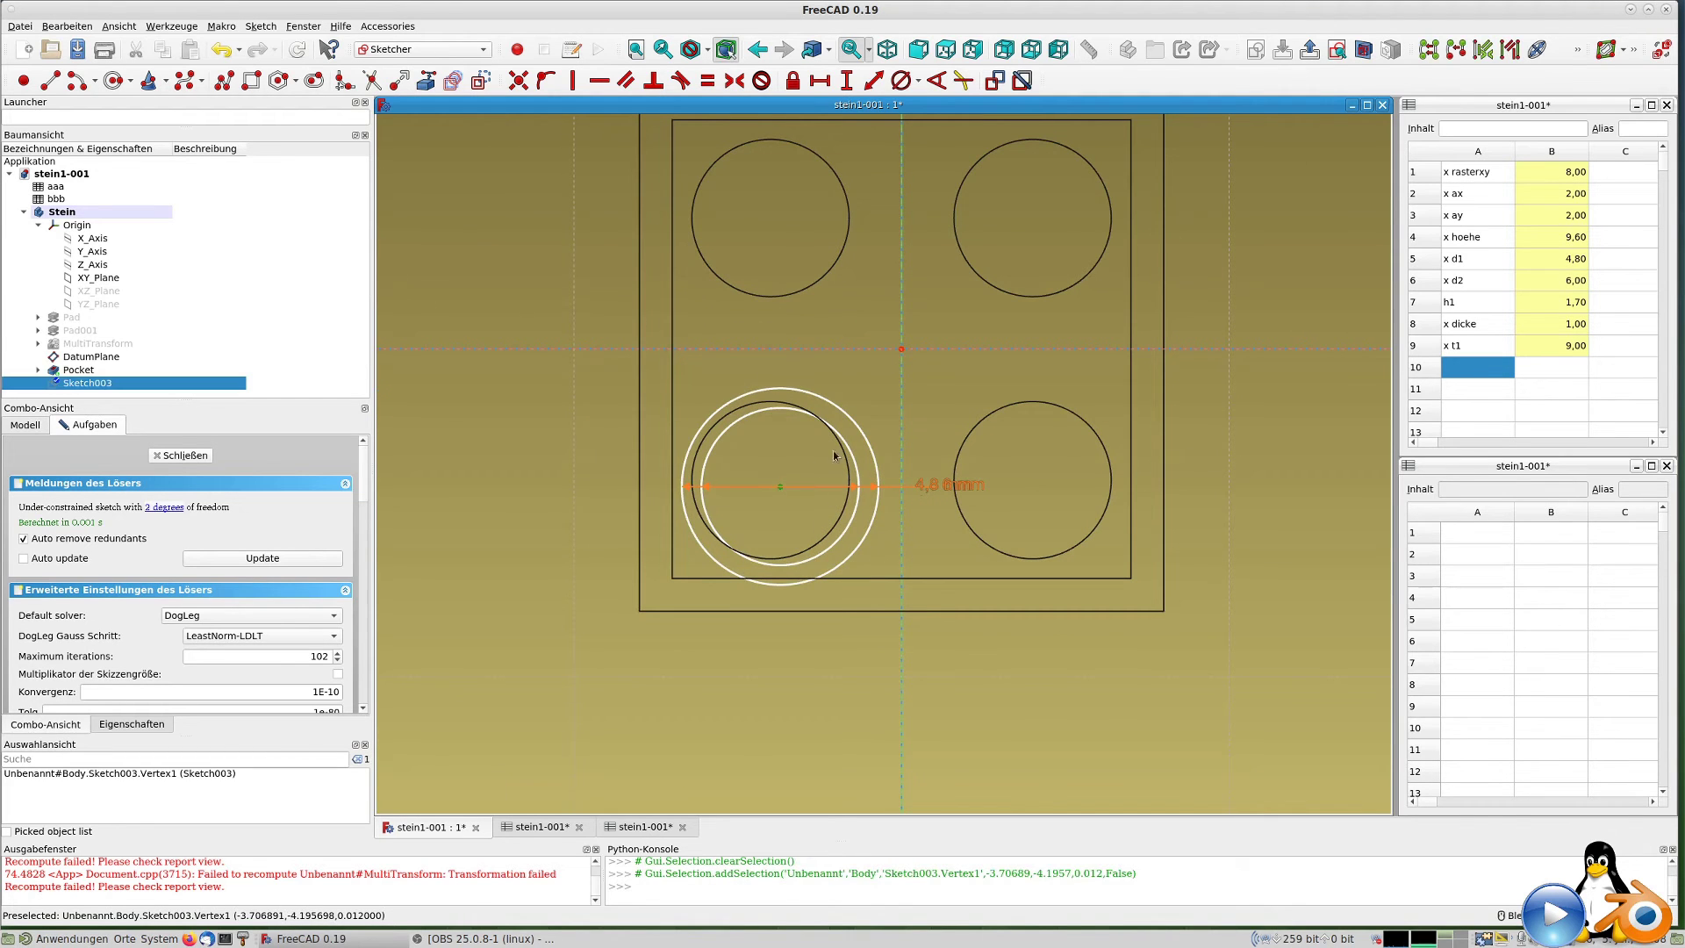
pyautogui.click(901, 403)
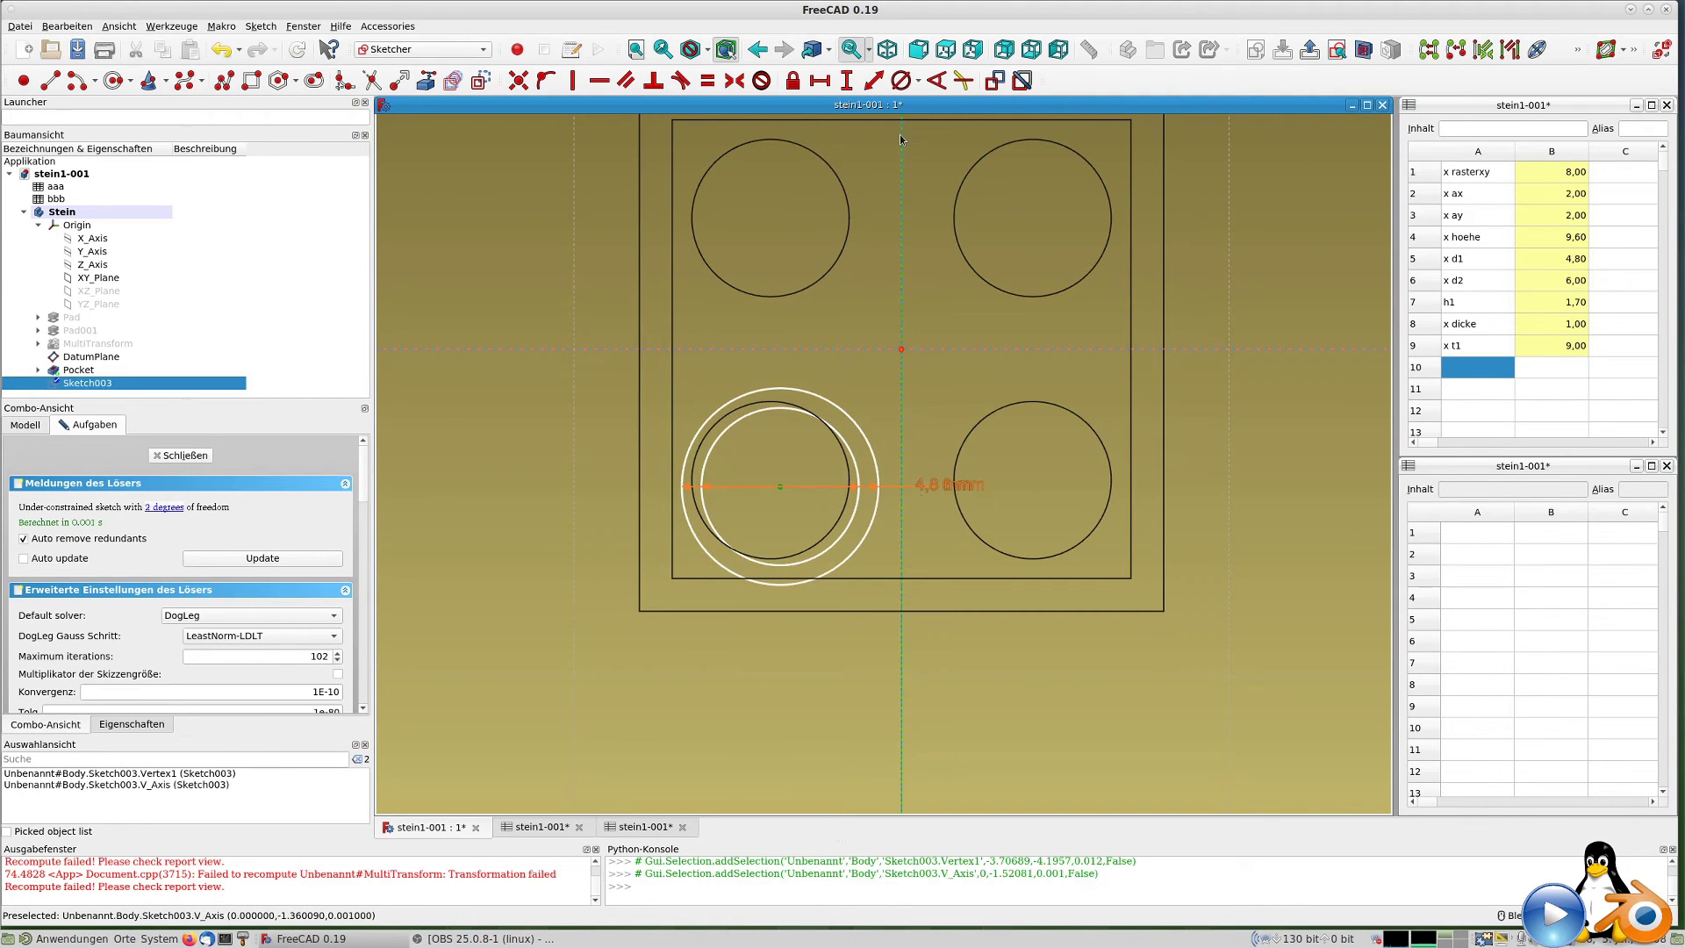
pyautogui.click(873, 80)
pyautogui.click(996, 103)
pyautogui.write('aaa.rasterxy*(aaa.ax-1)')
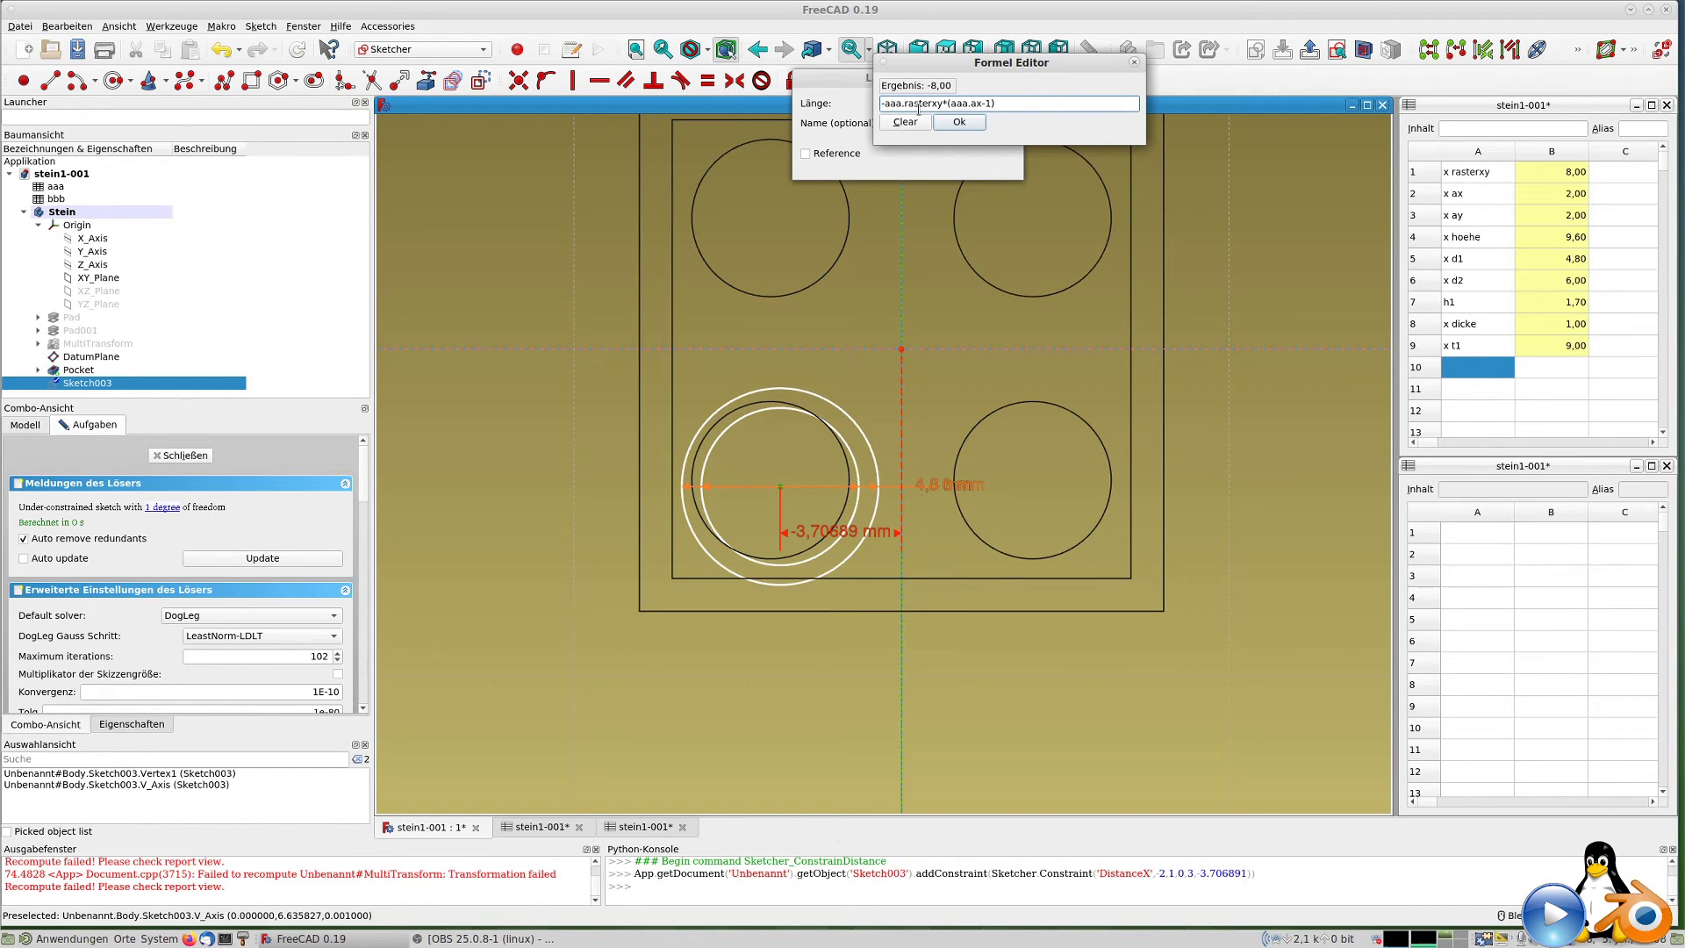
pyautogui.press('Return')
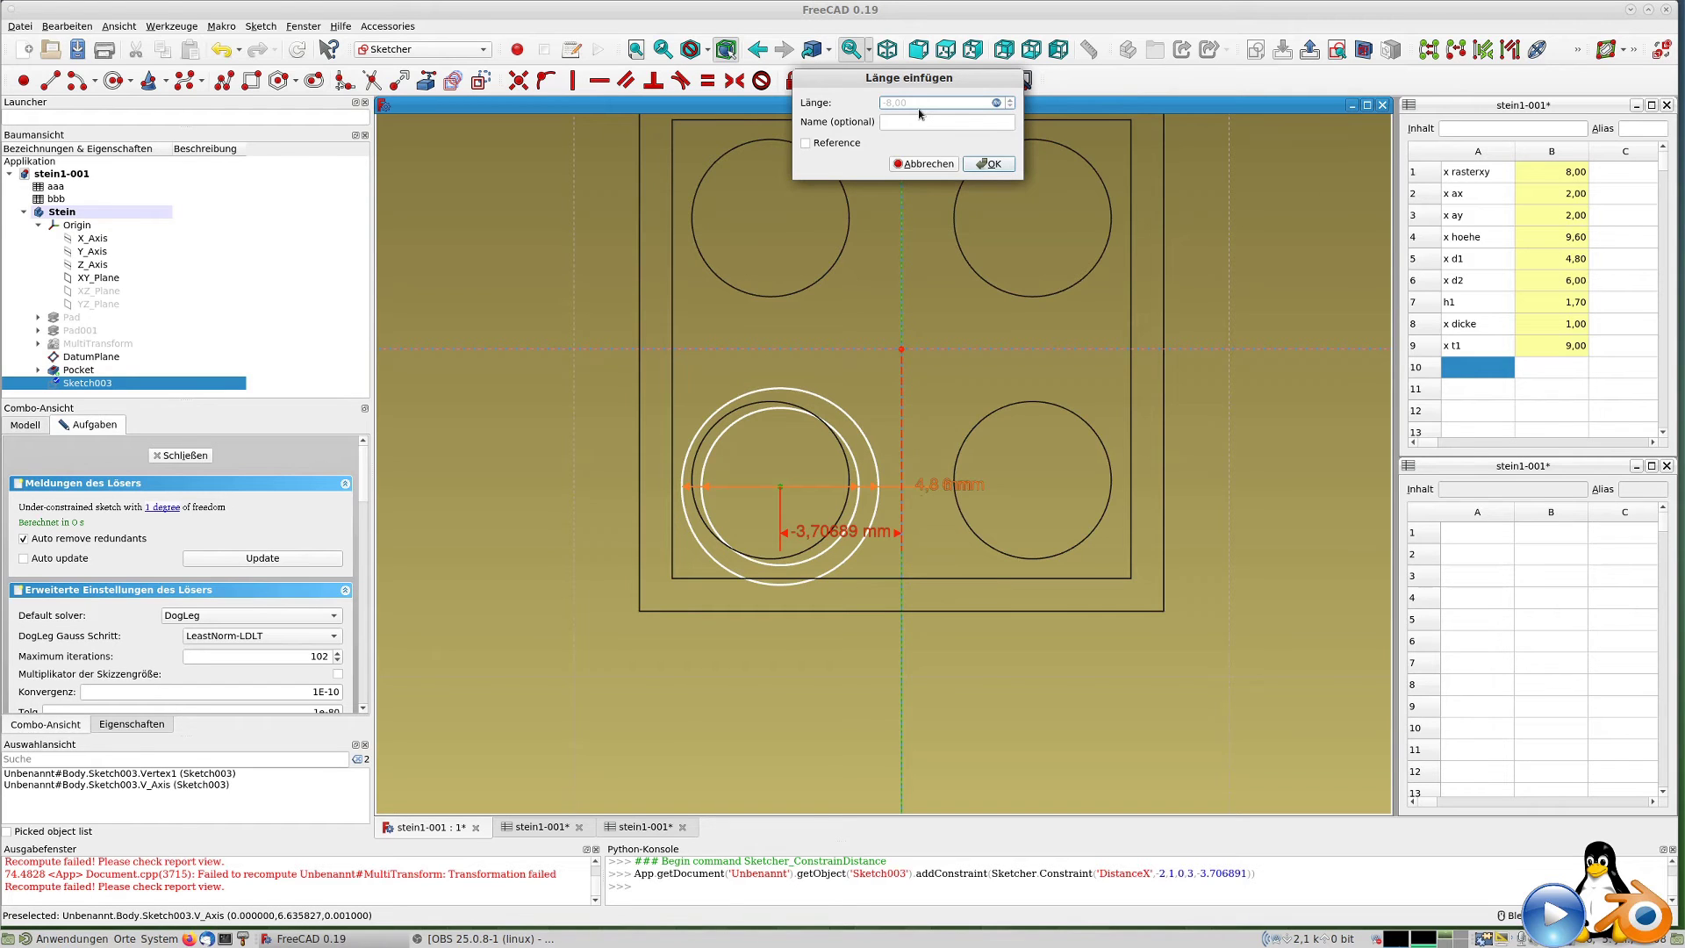
pyautogui.click(997, 104)
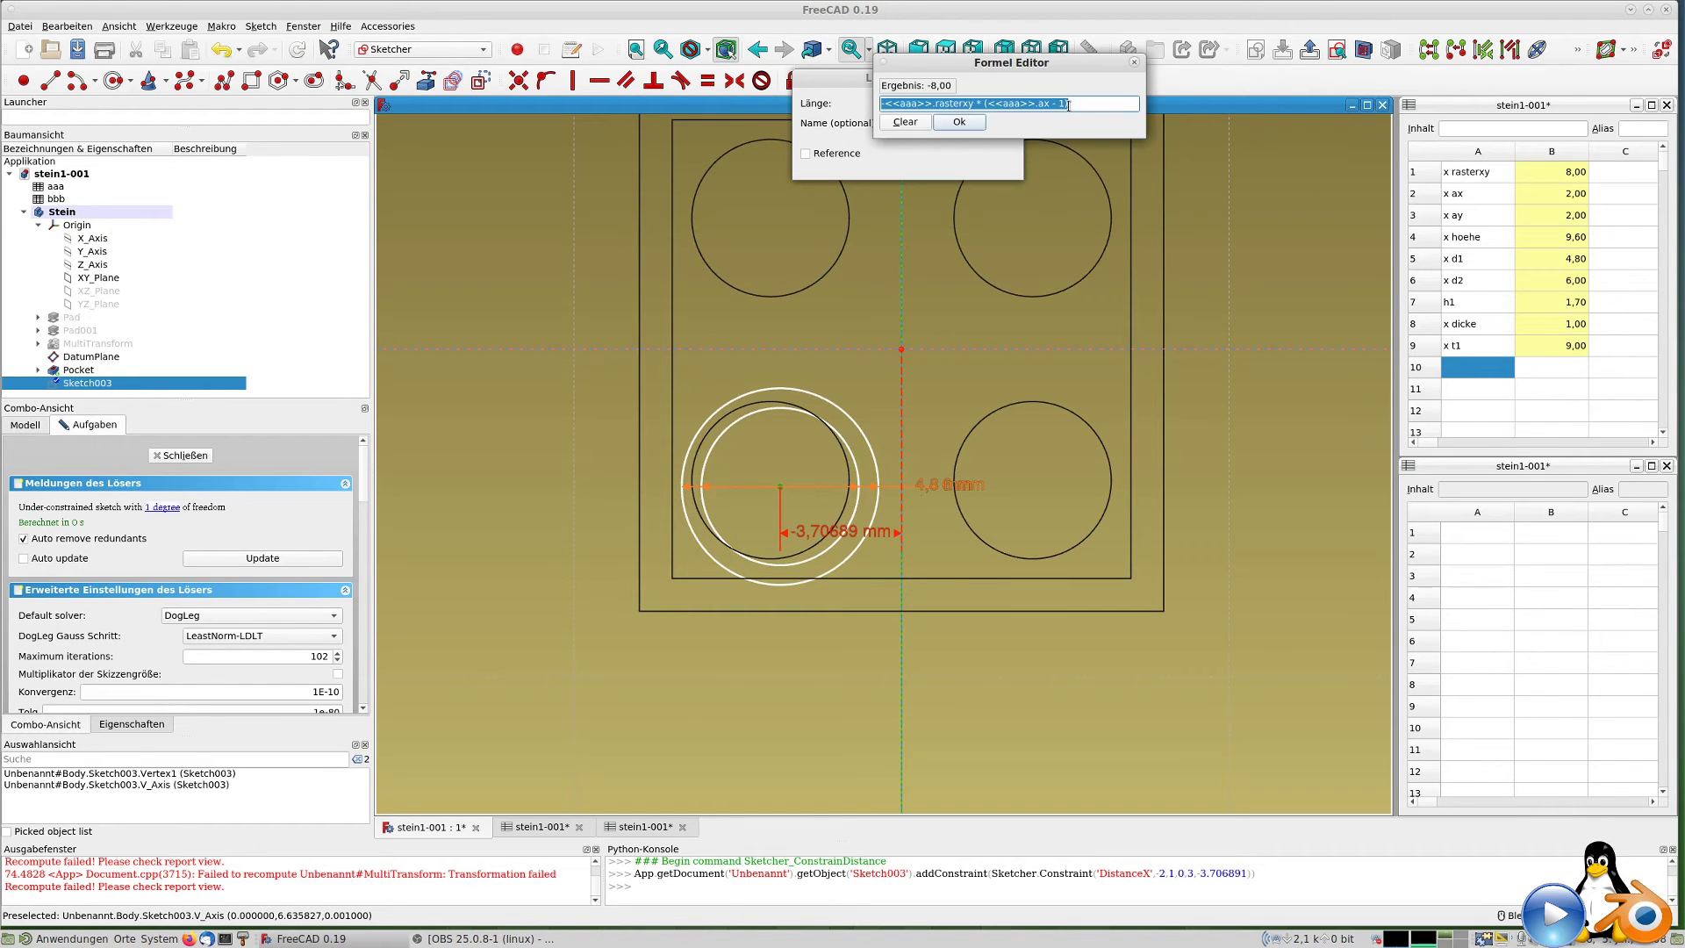
pyautogui.click(1068, 103)
pyautogui.write('/2')
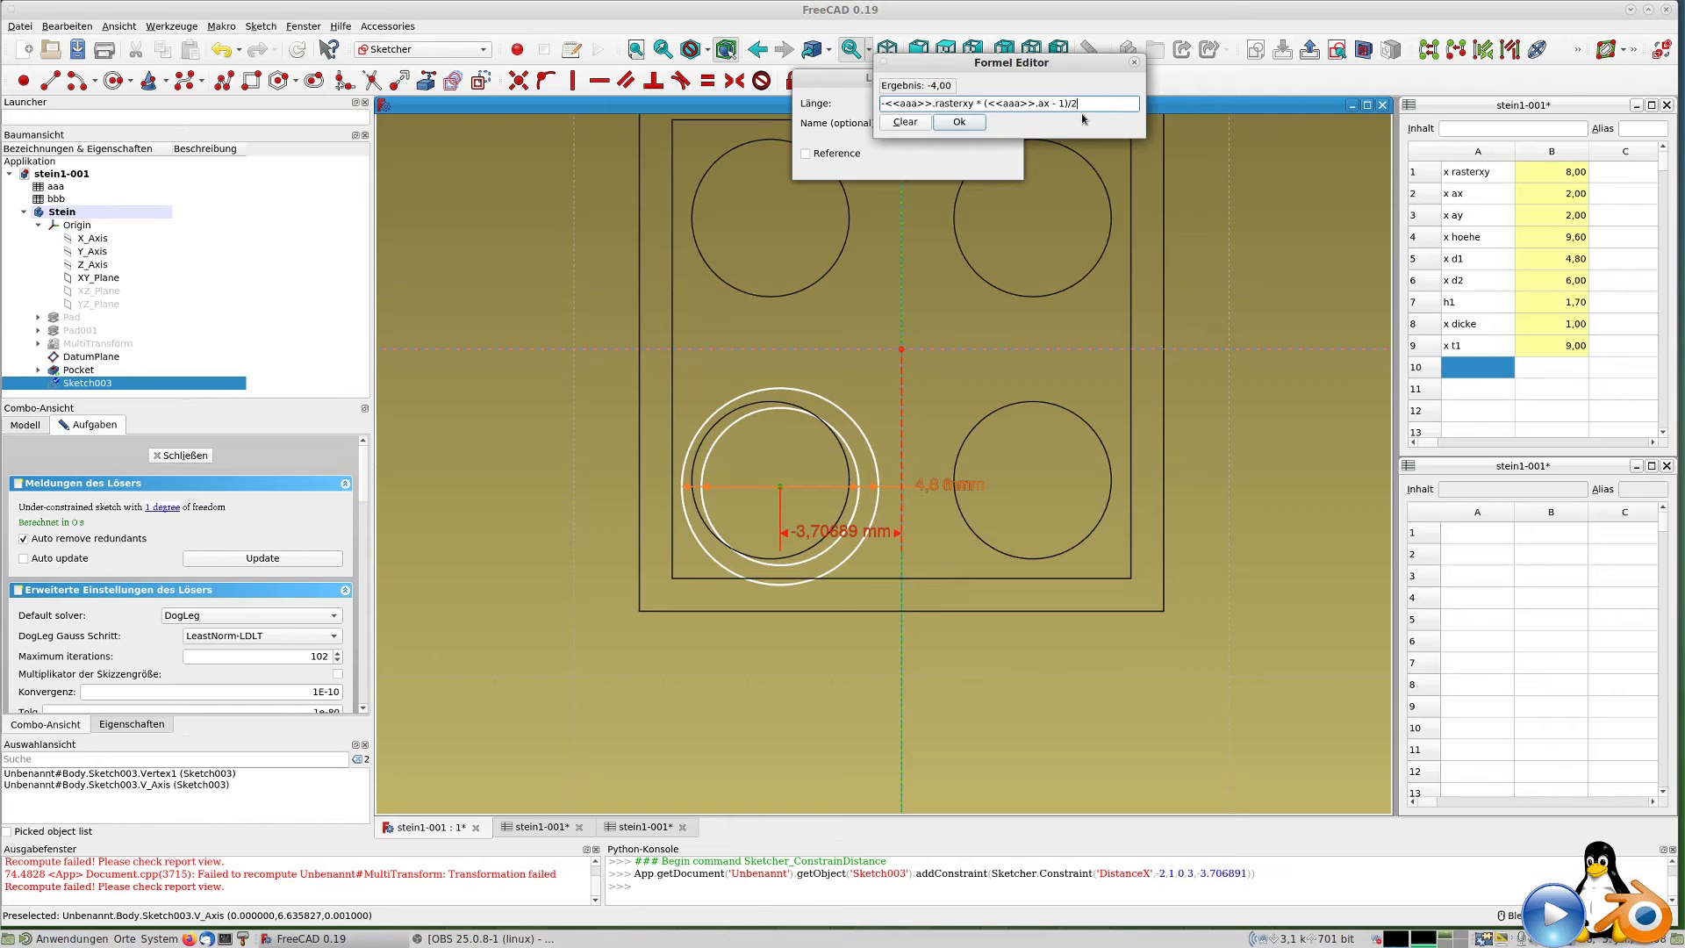
pyautogui.press('Return')
pyautogui.click(999, 164)
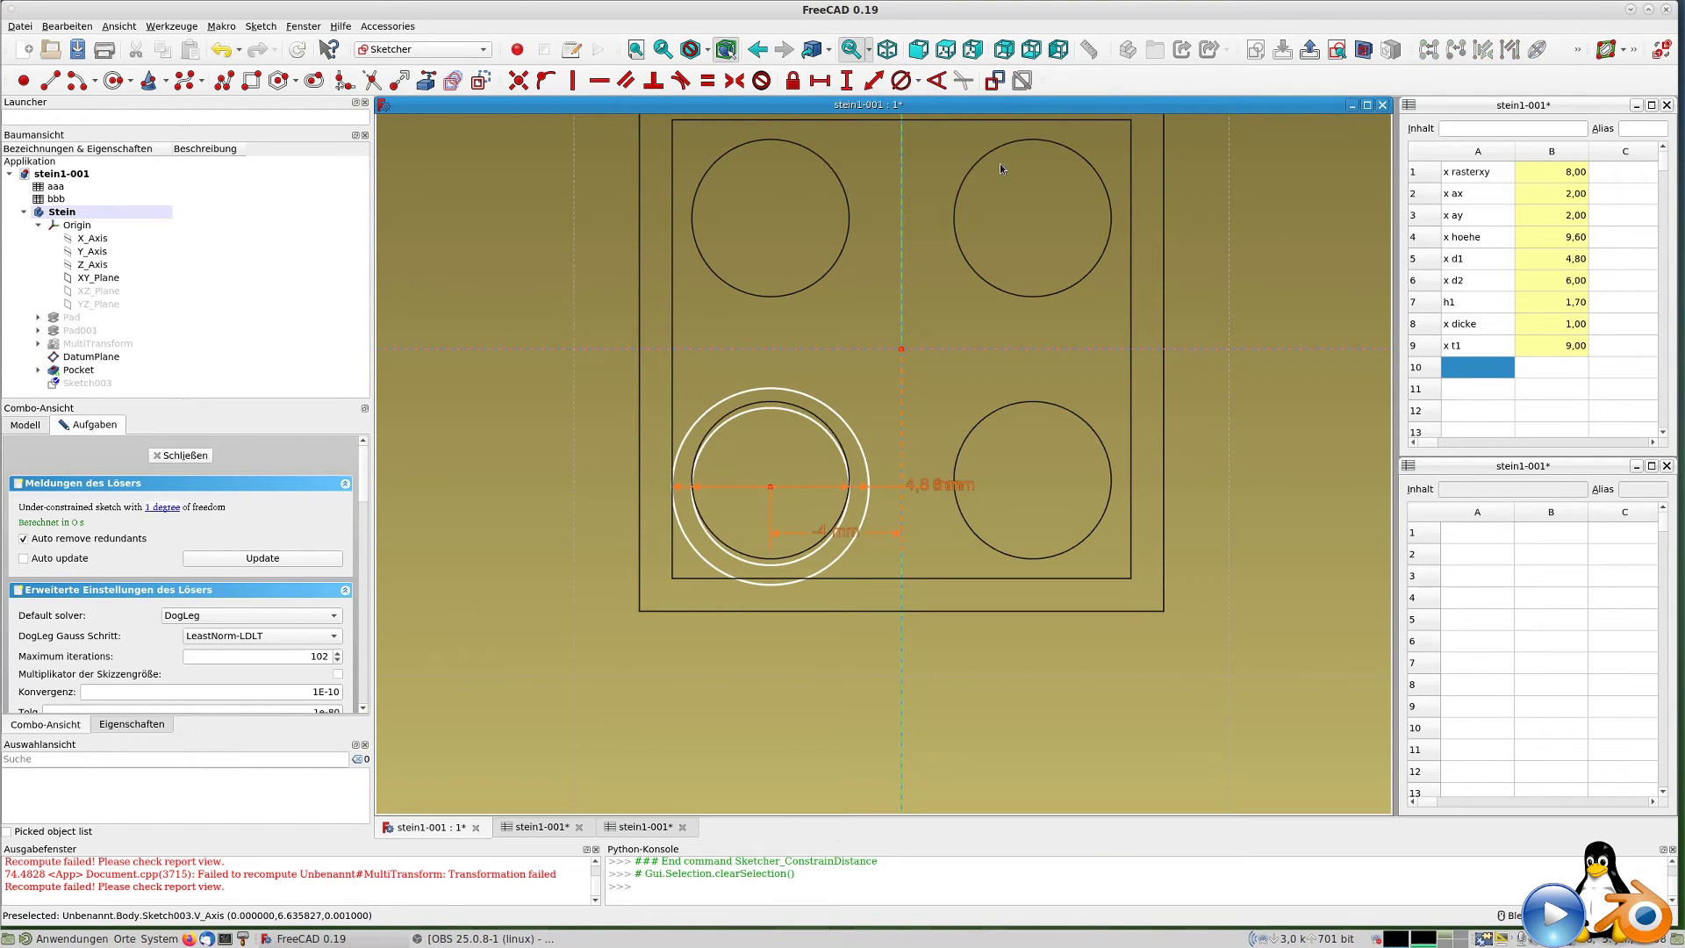
pyautogui.click(770, 485)
# Constrain the centre vertically from the horizontal axis with formula aaa.rasterxy*(aaa.ay-1)/2.
pyautogui.click(867, 349)
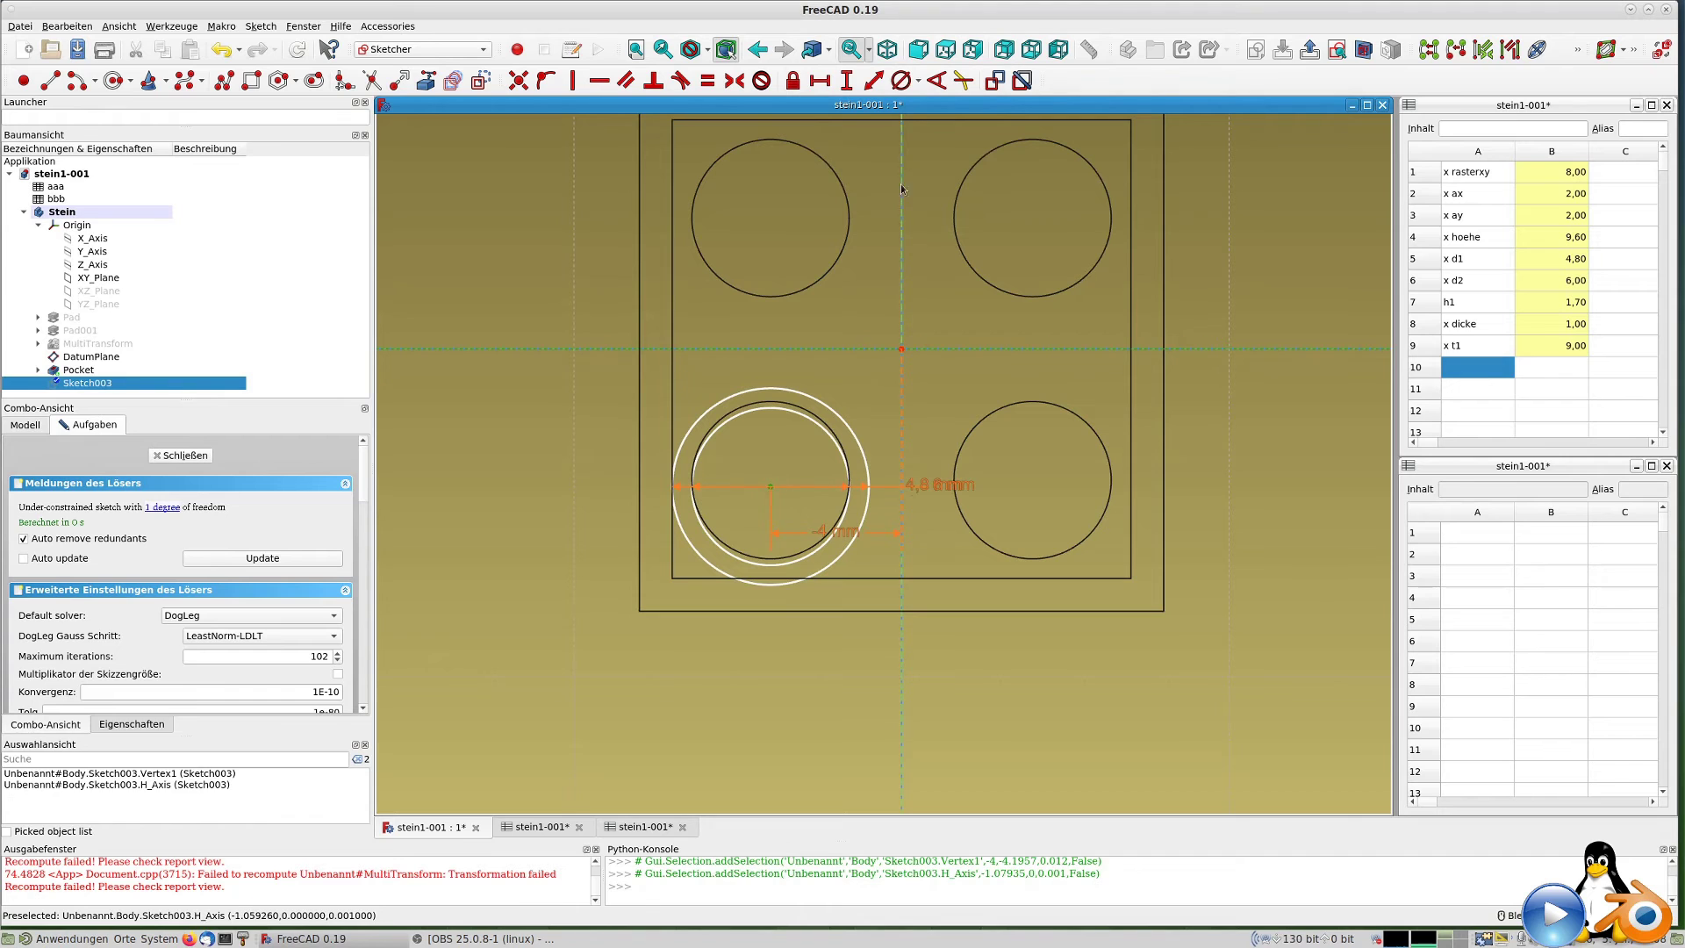
pyautogui.click(876, 84)
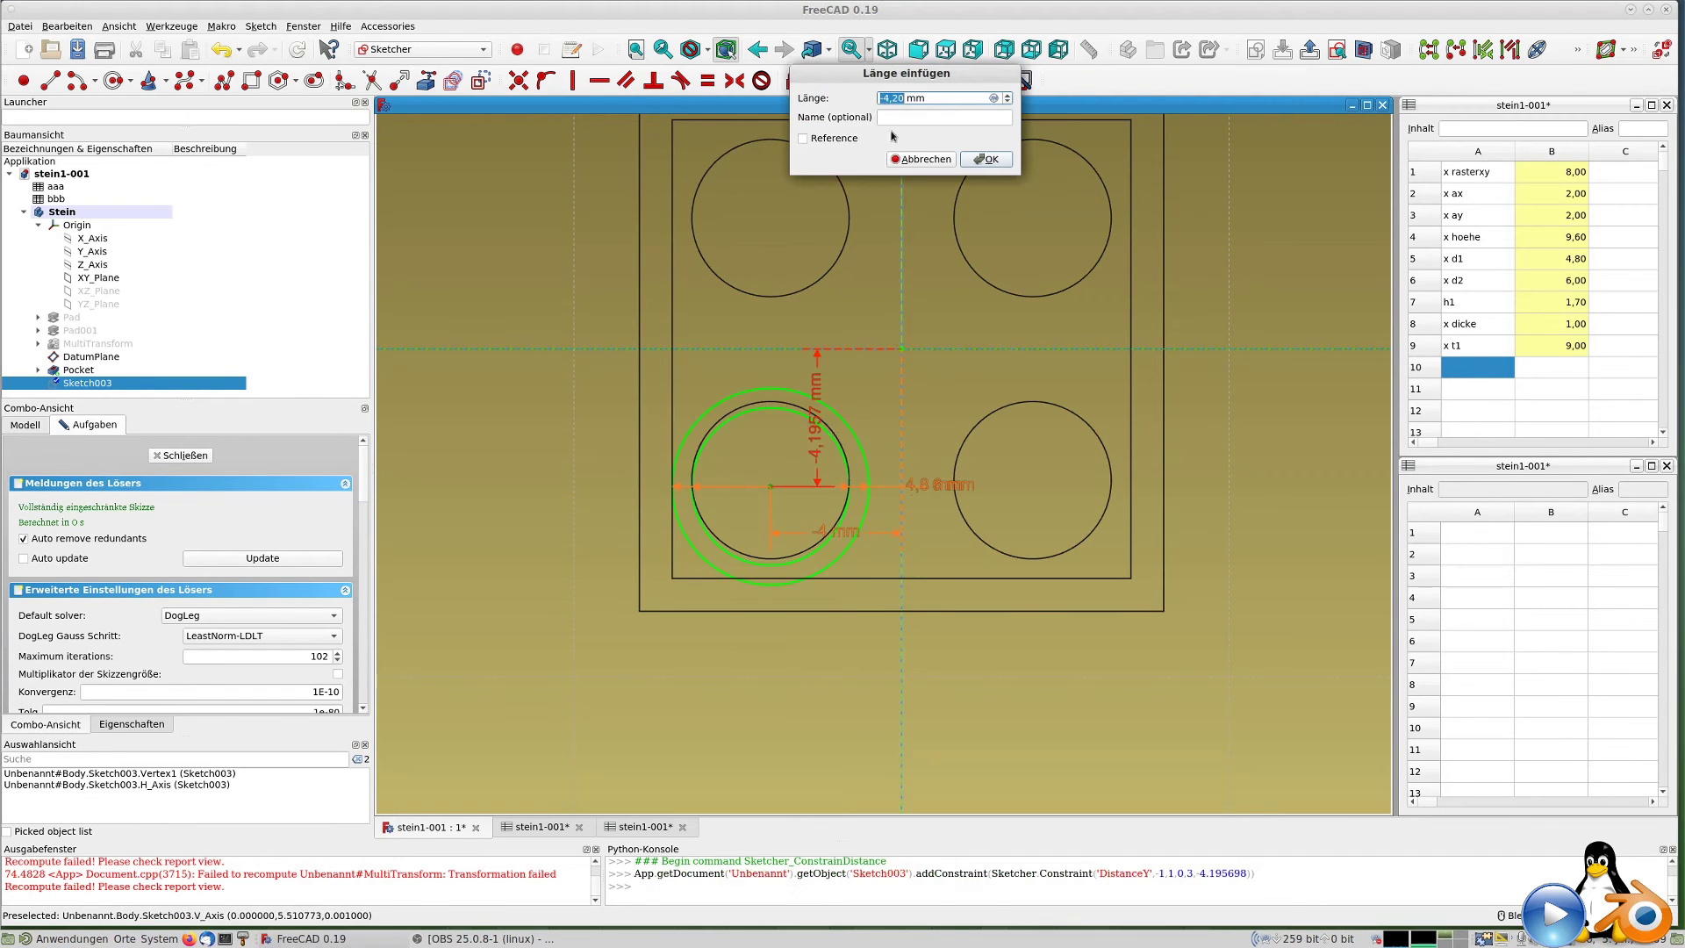
pyautogui.click(995, 99)
pyautogui.write('aaa.')
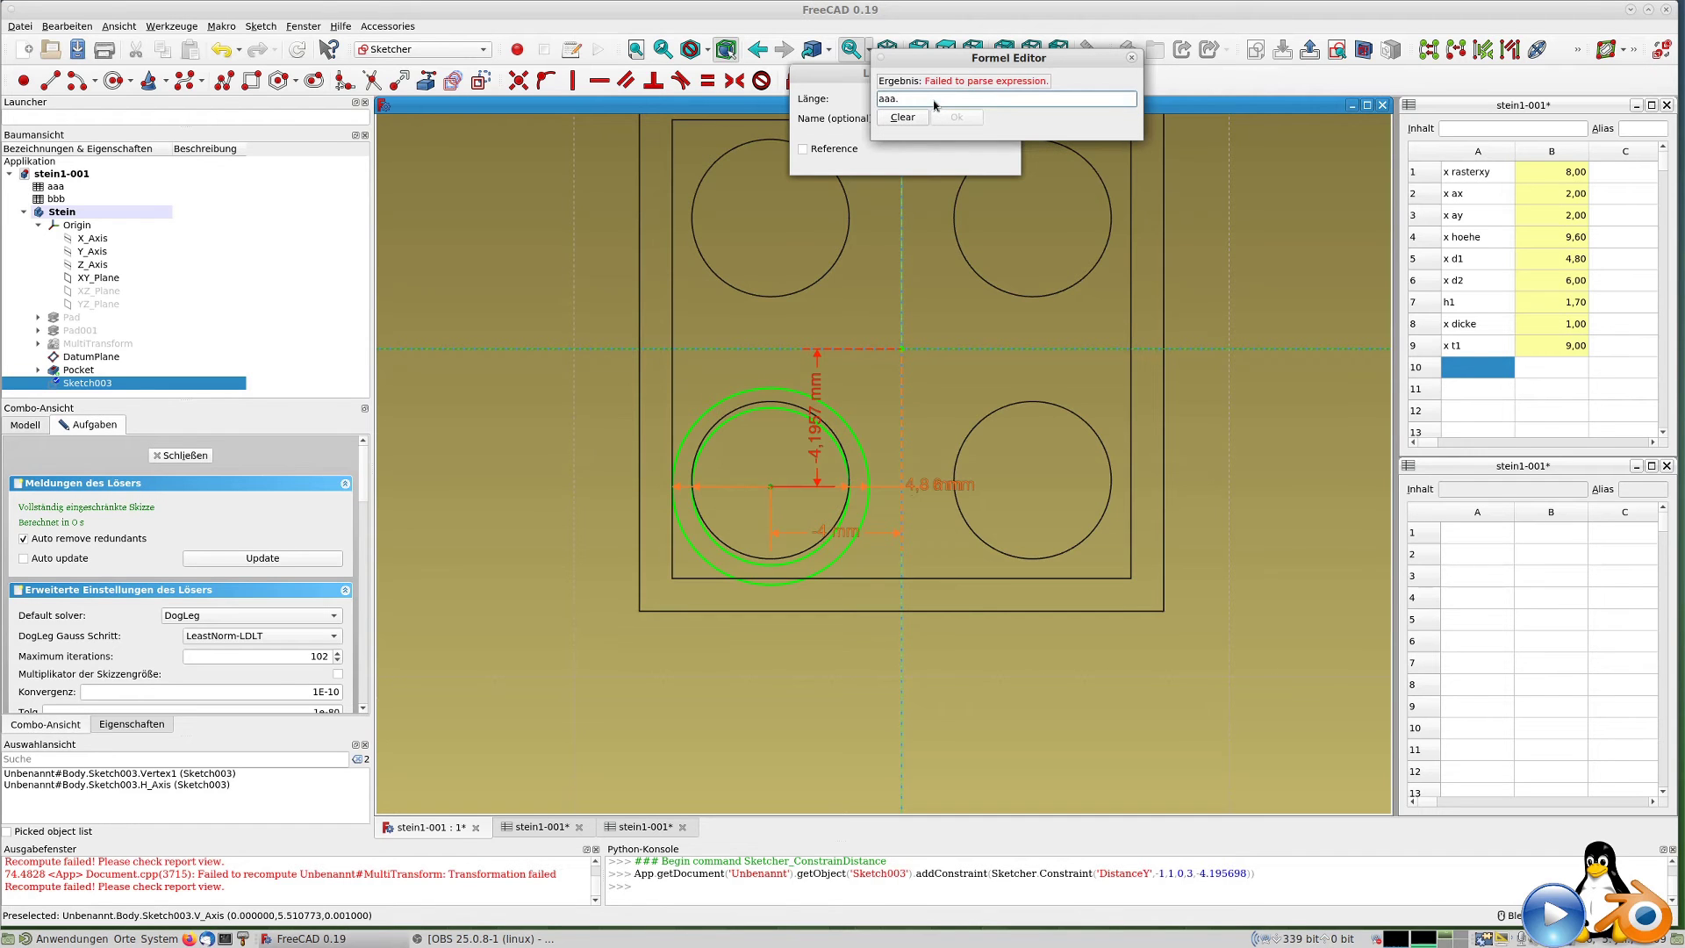
pyautogui.write('rasterxy*(aaa.')
pyautogui.write('ay')
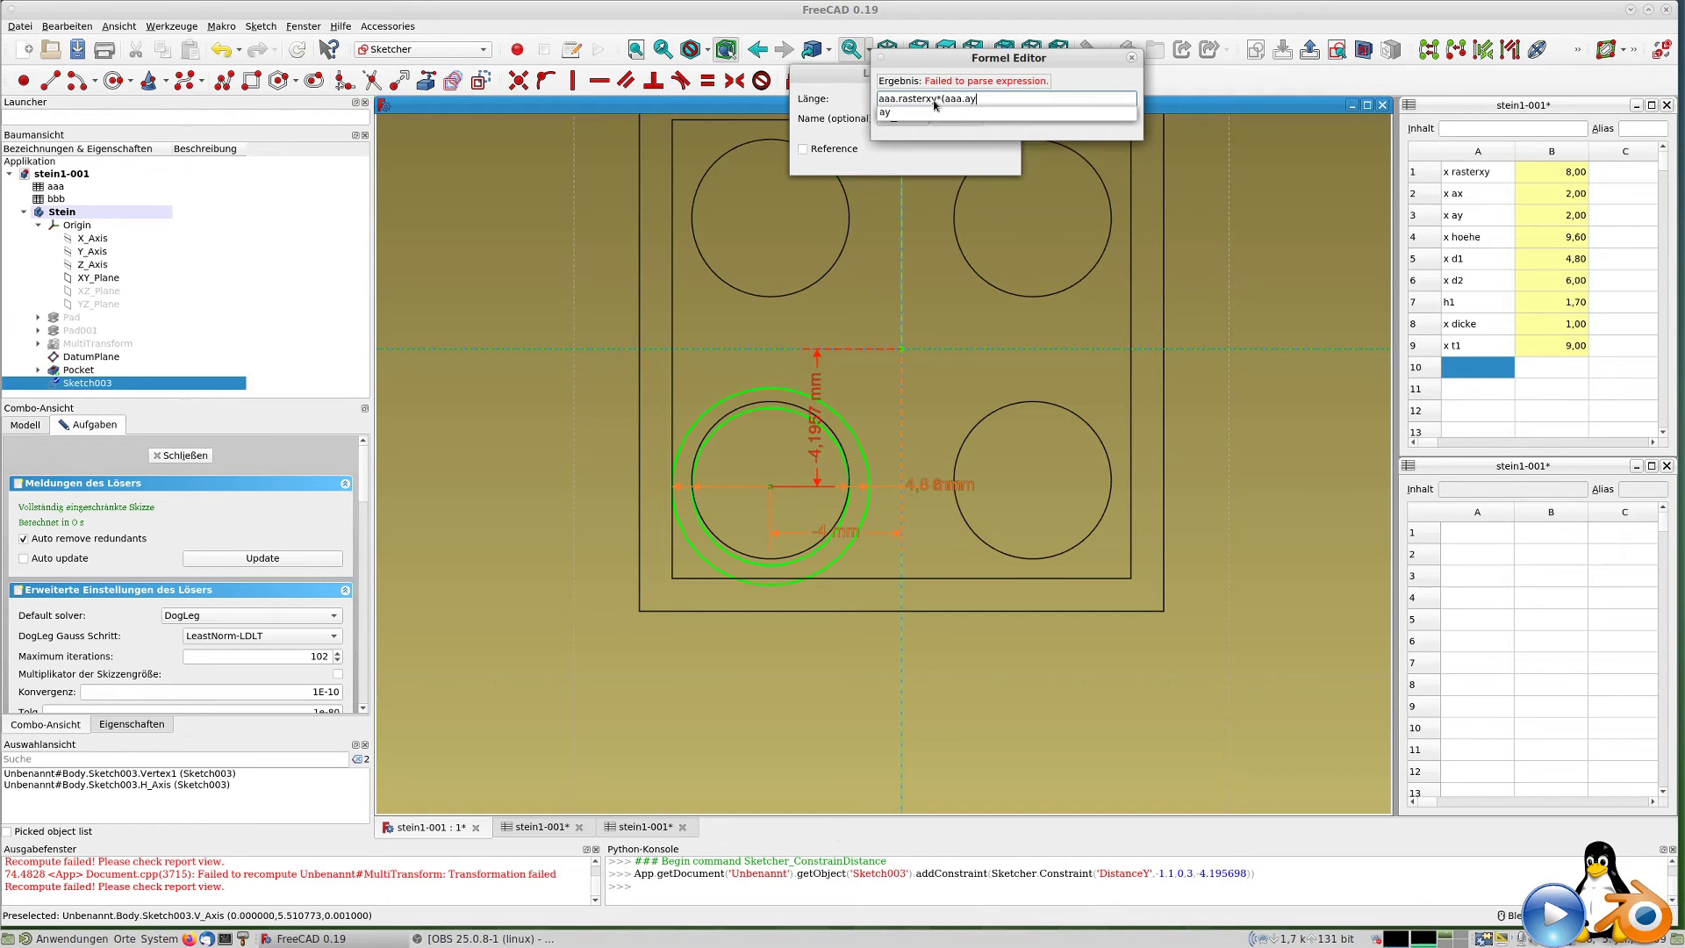
pyautogui.write('-1)/2')
pyautogui.press('Return')
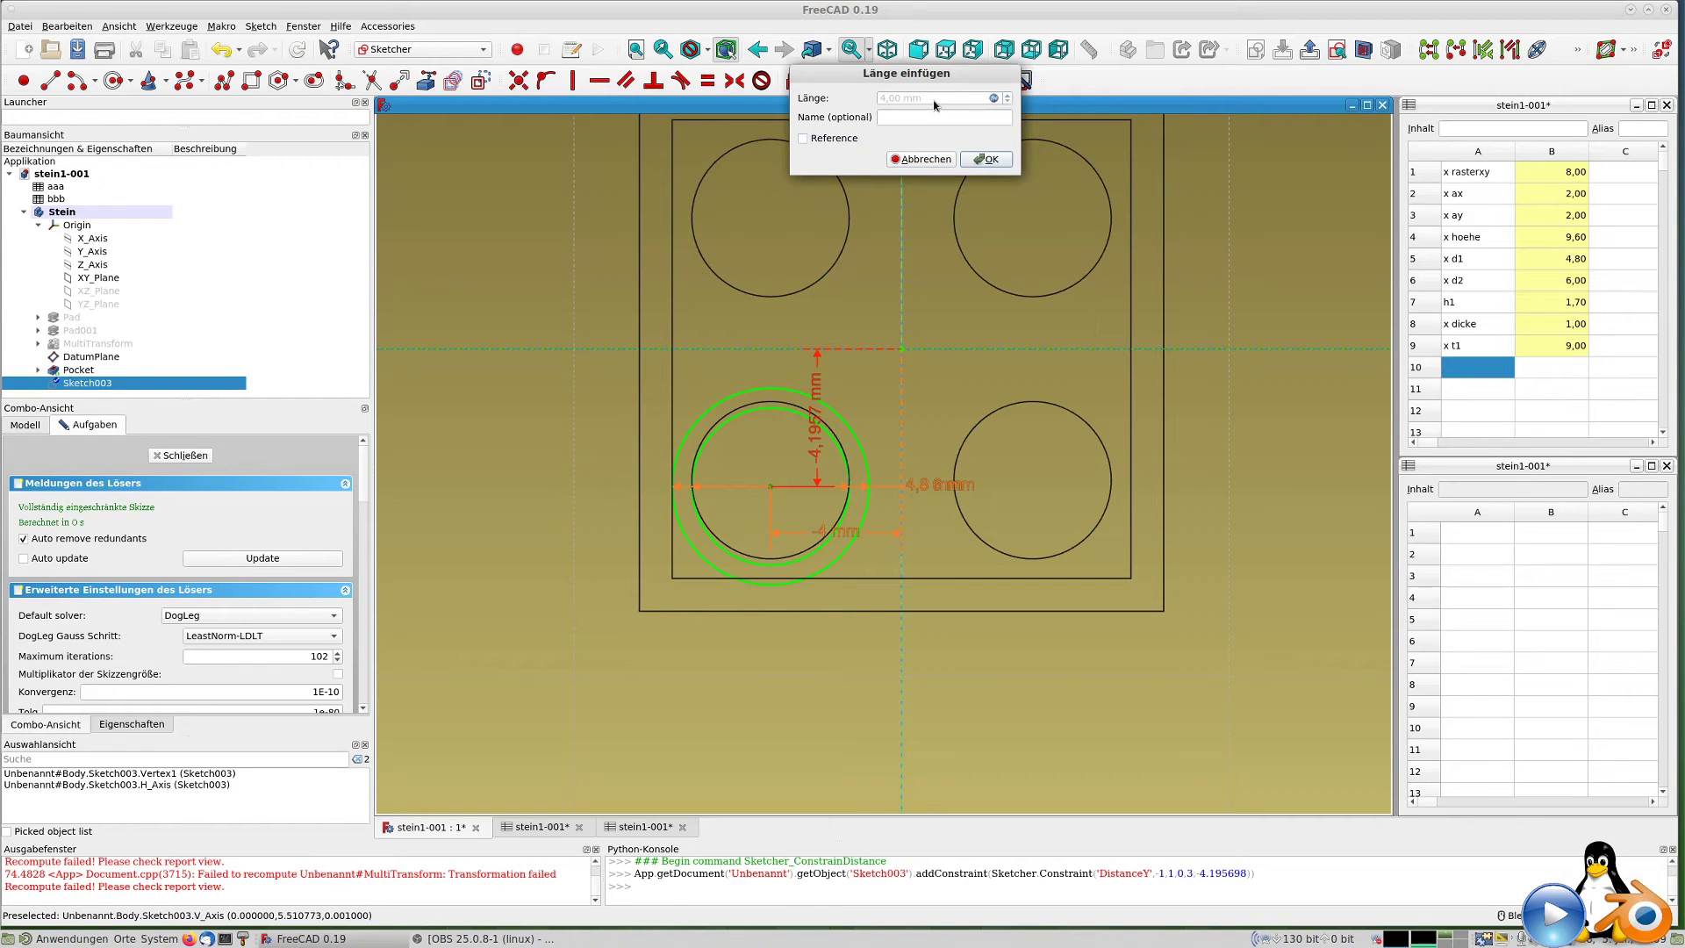
pyautogui.click(983, 160)
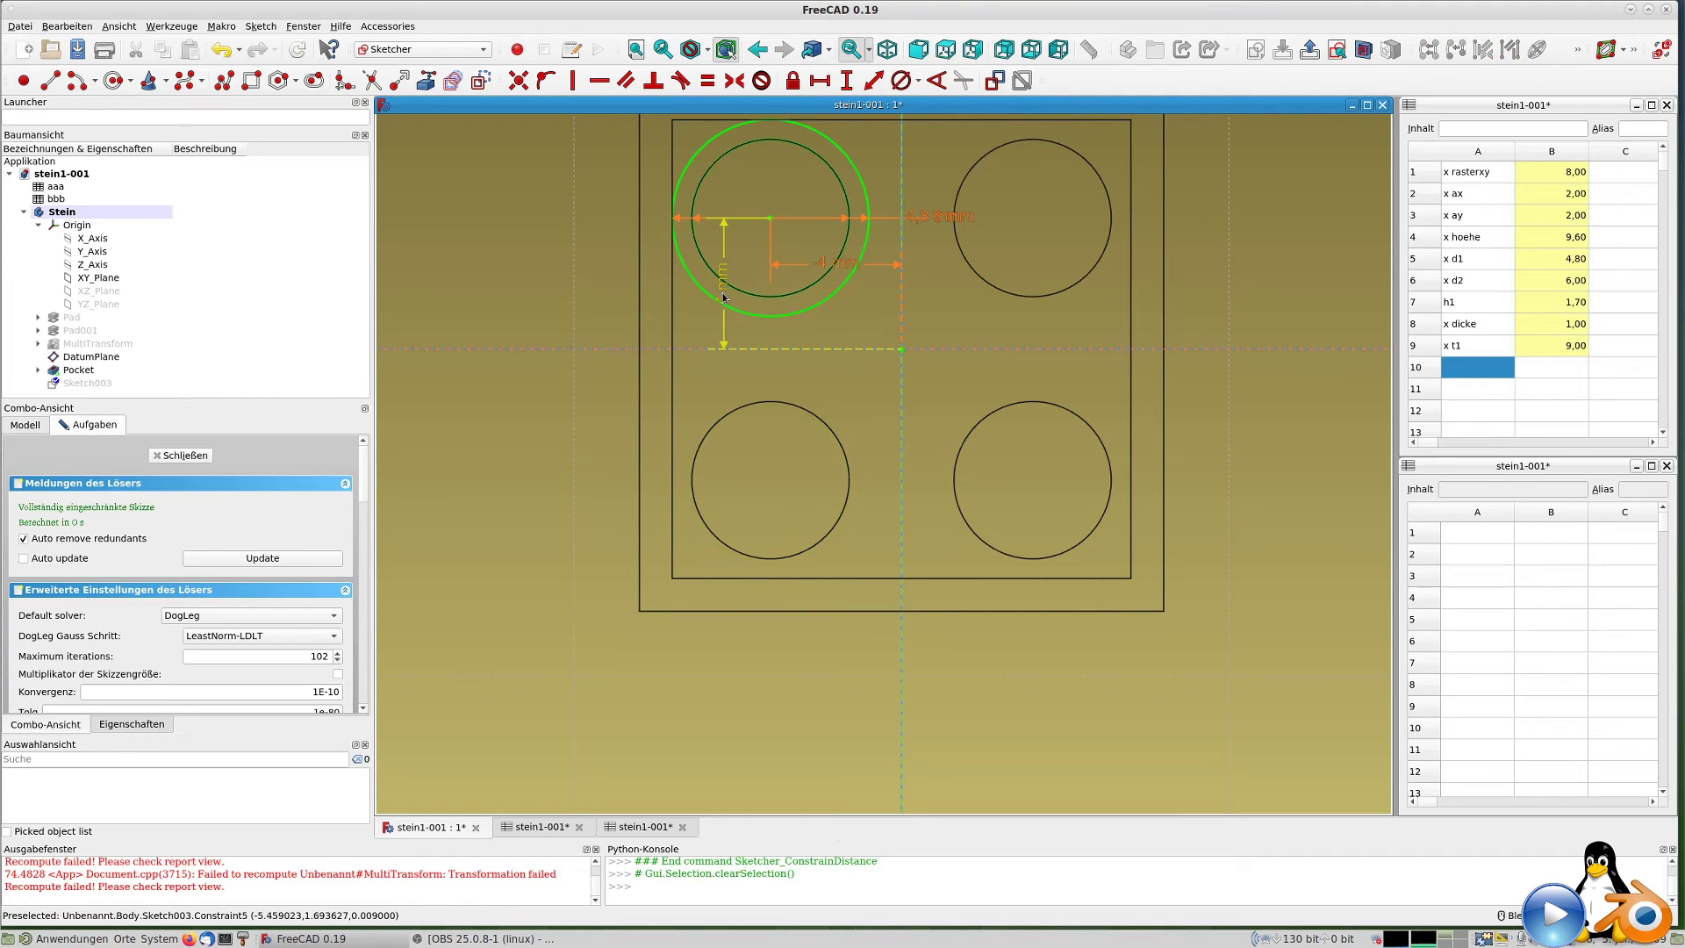
# Move the vertical dimension aside and negate its formula to give -4 mm.
pyautogui.moveTo(723, 296); pyautogui.dragTo(571, 339)
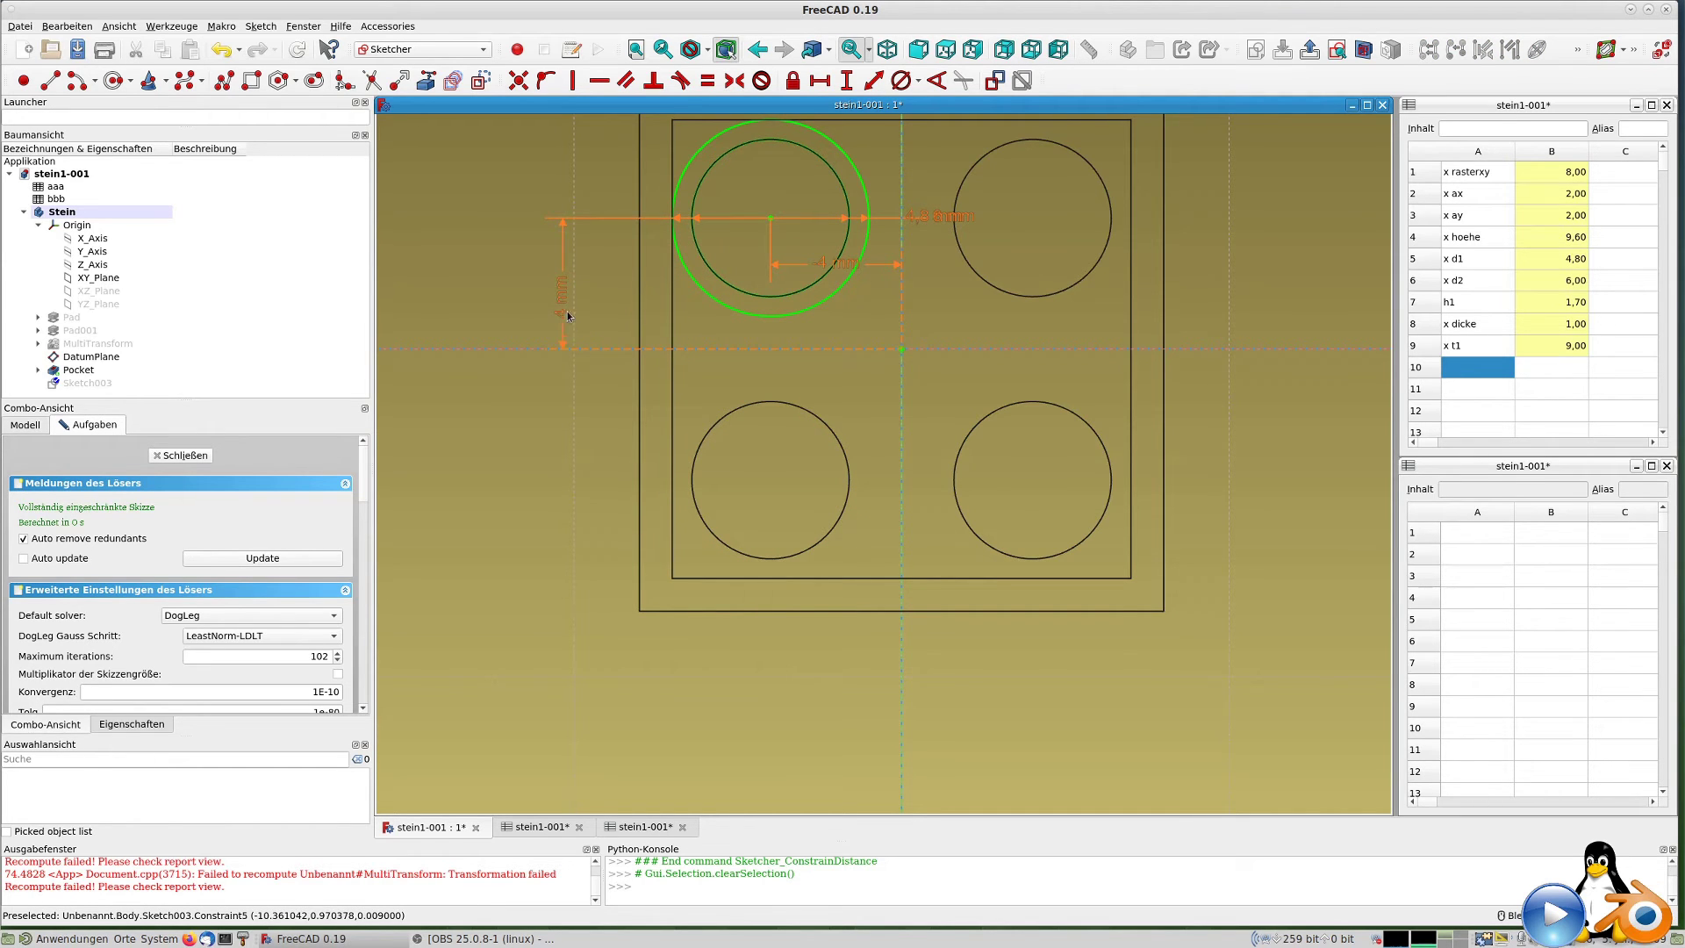
pyautogui.doubleClick(566, 307)
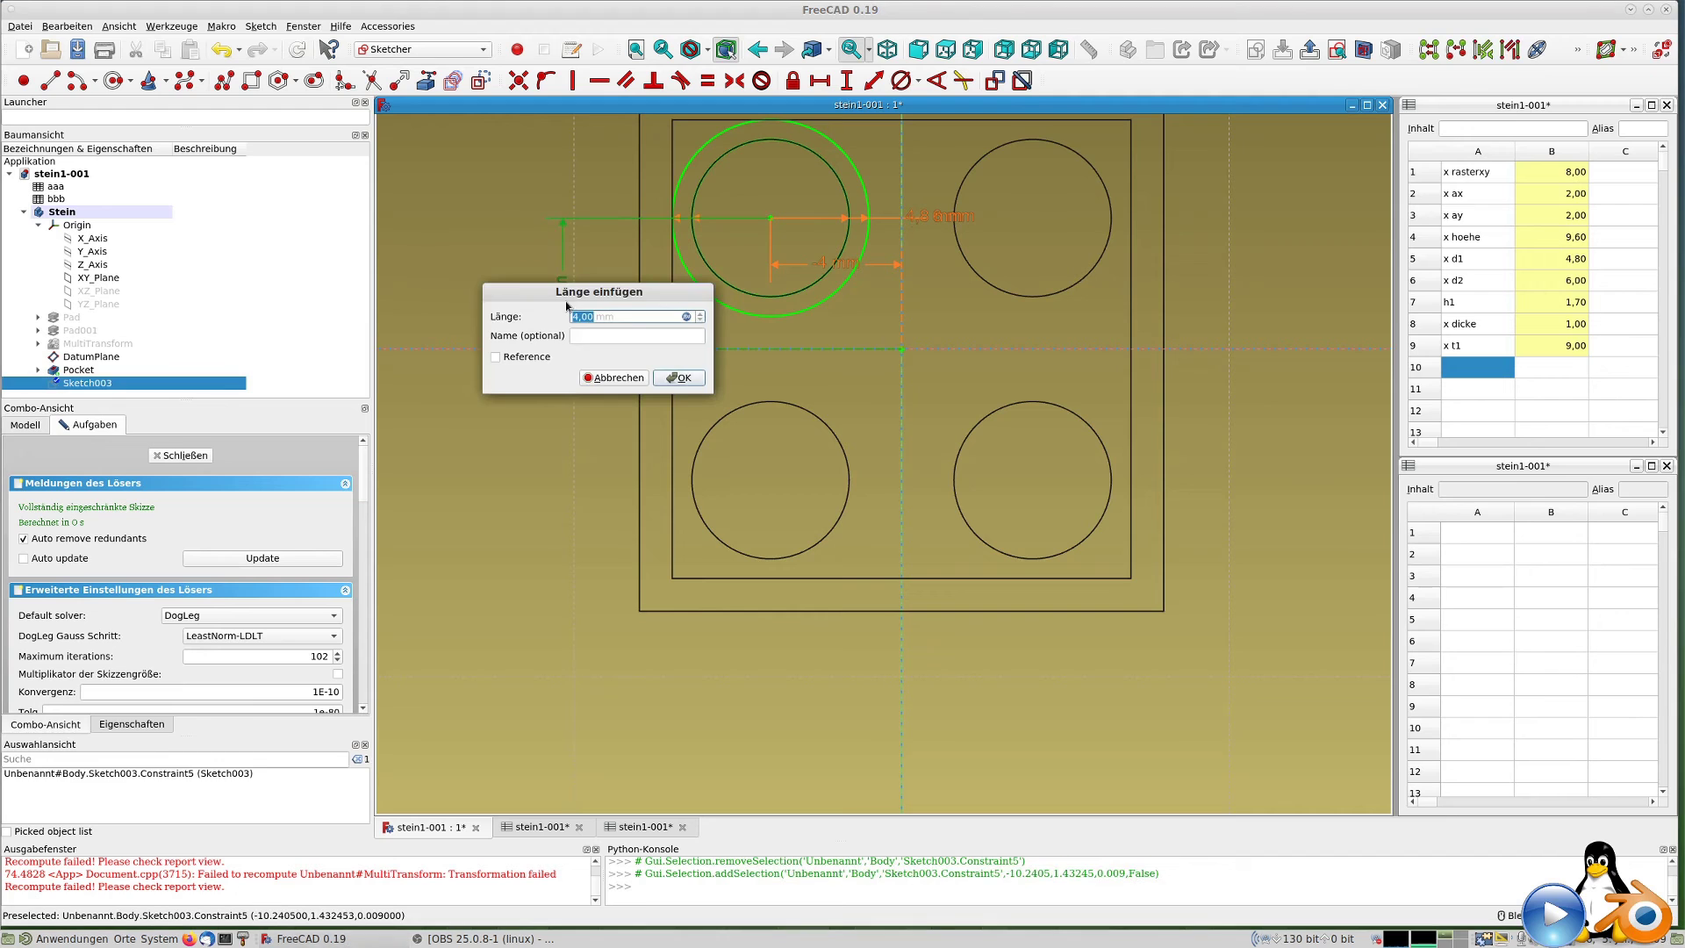
pyautogui.click(686, 316)
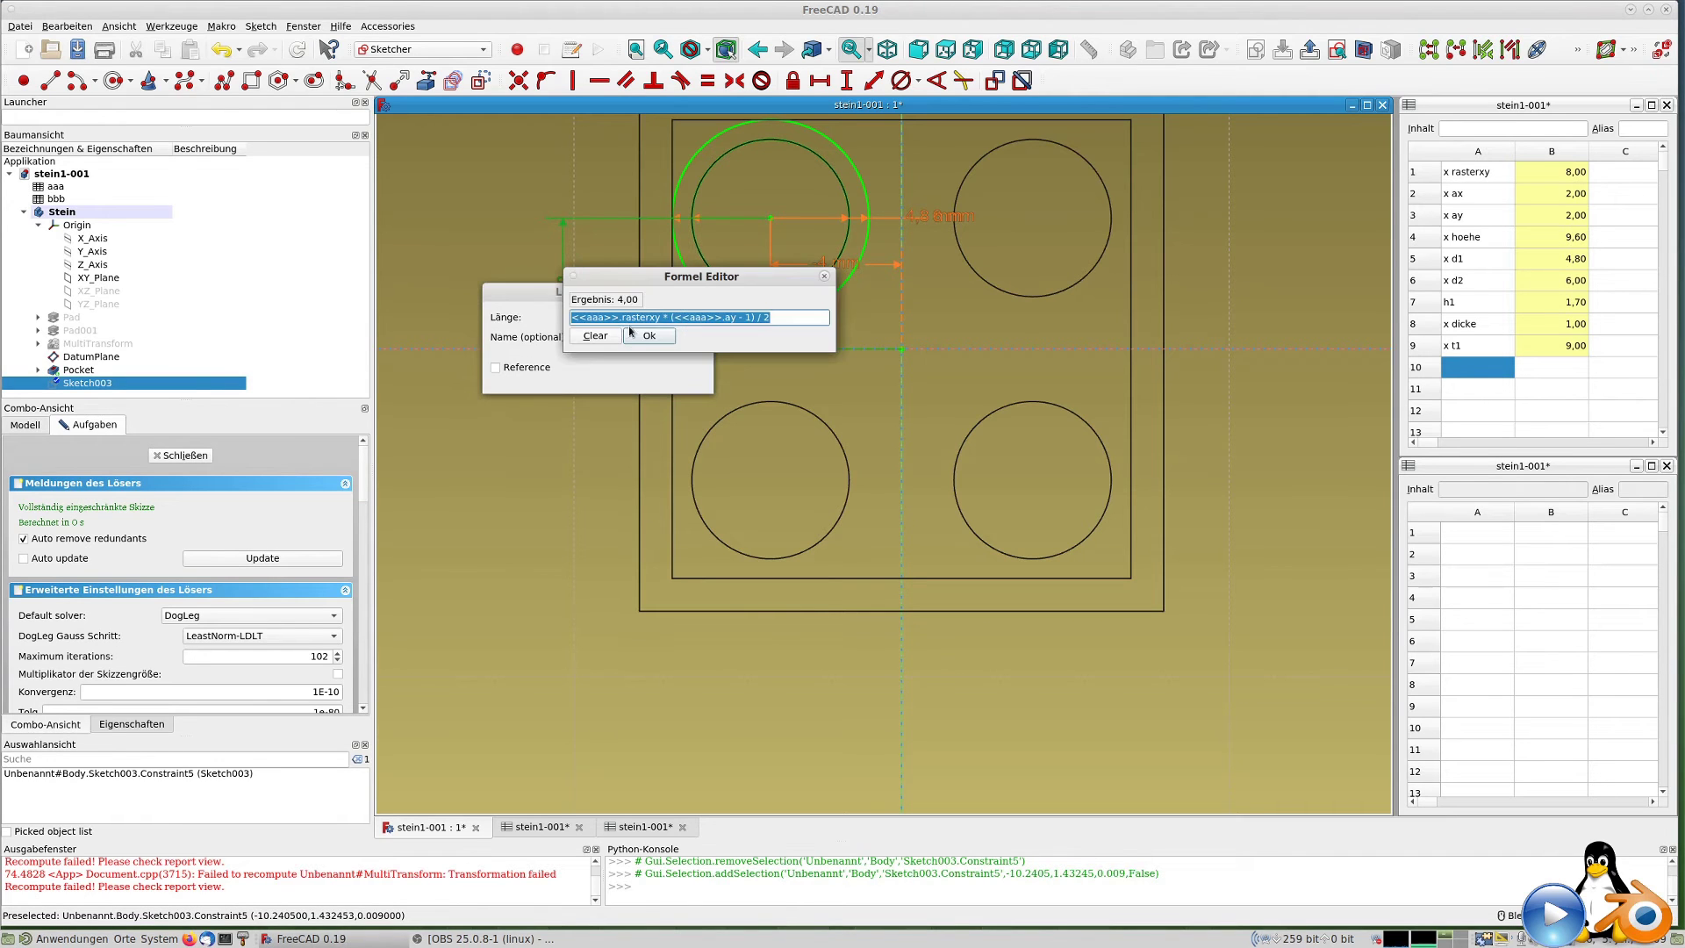
pyautogui.click(574, 318)
pyautogui.write('-')
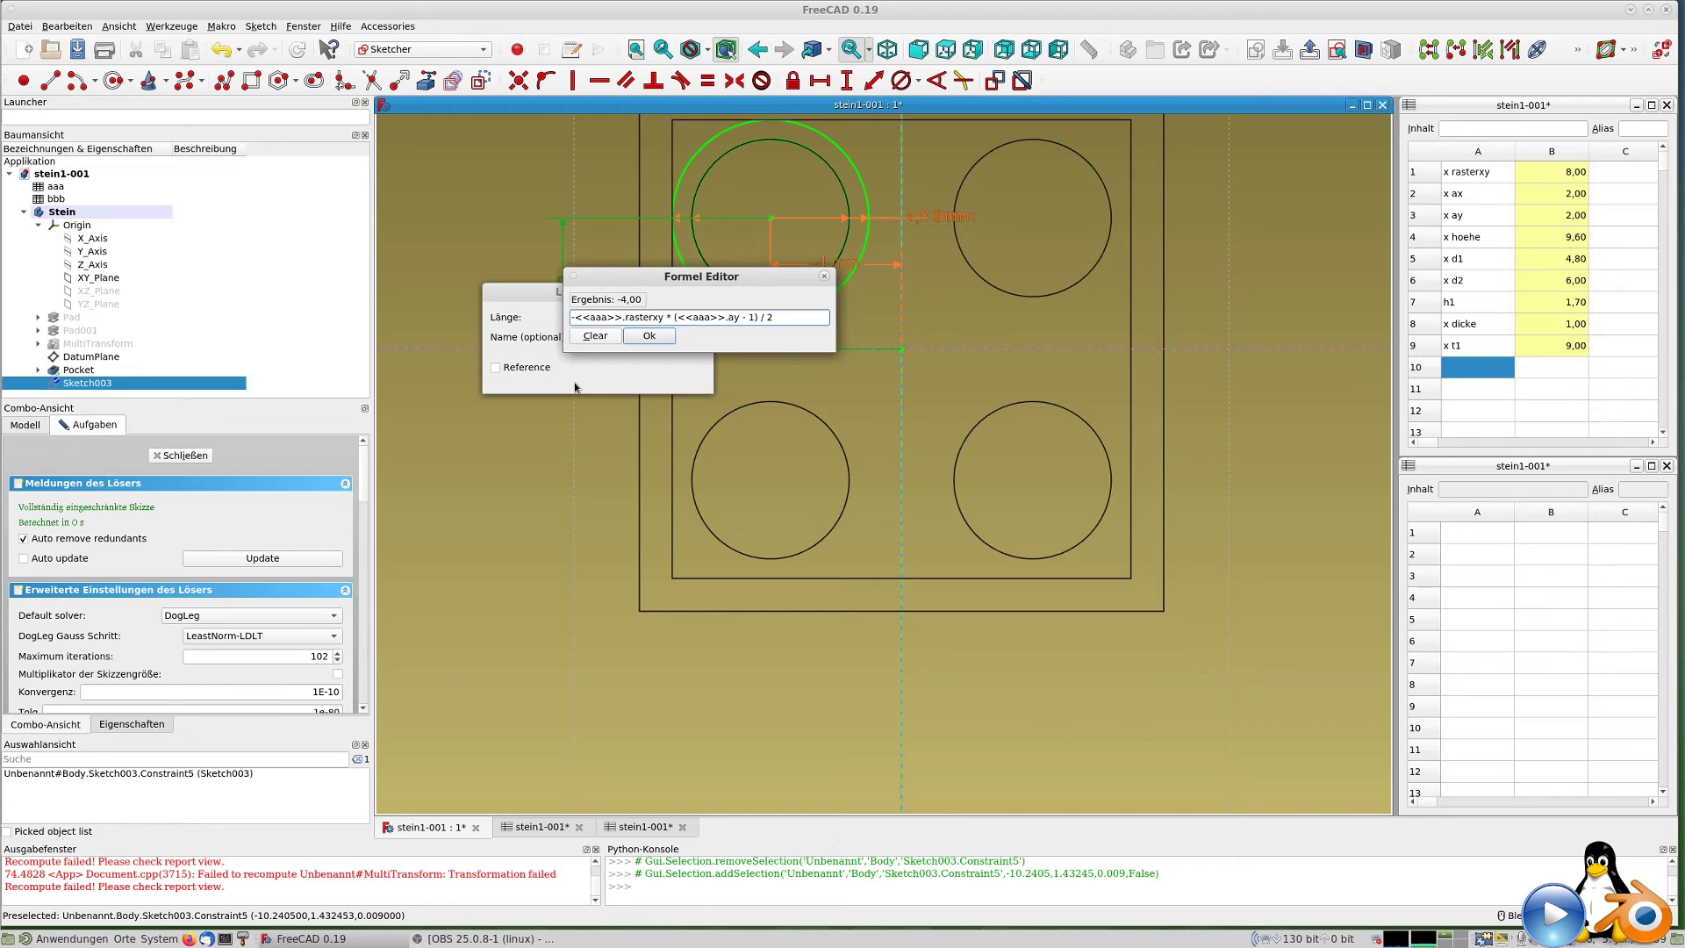
pyautogui.press('Return')
pyautogui.click(686, 376)
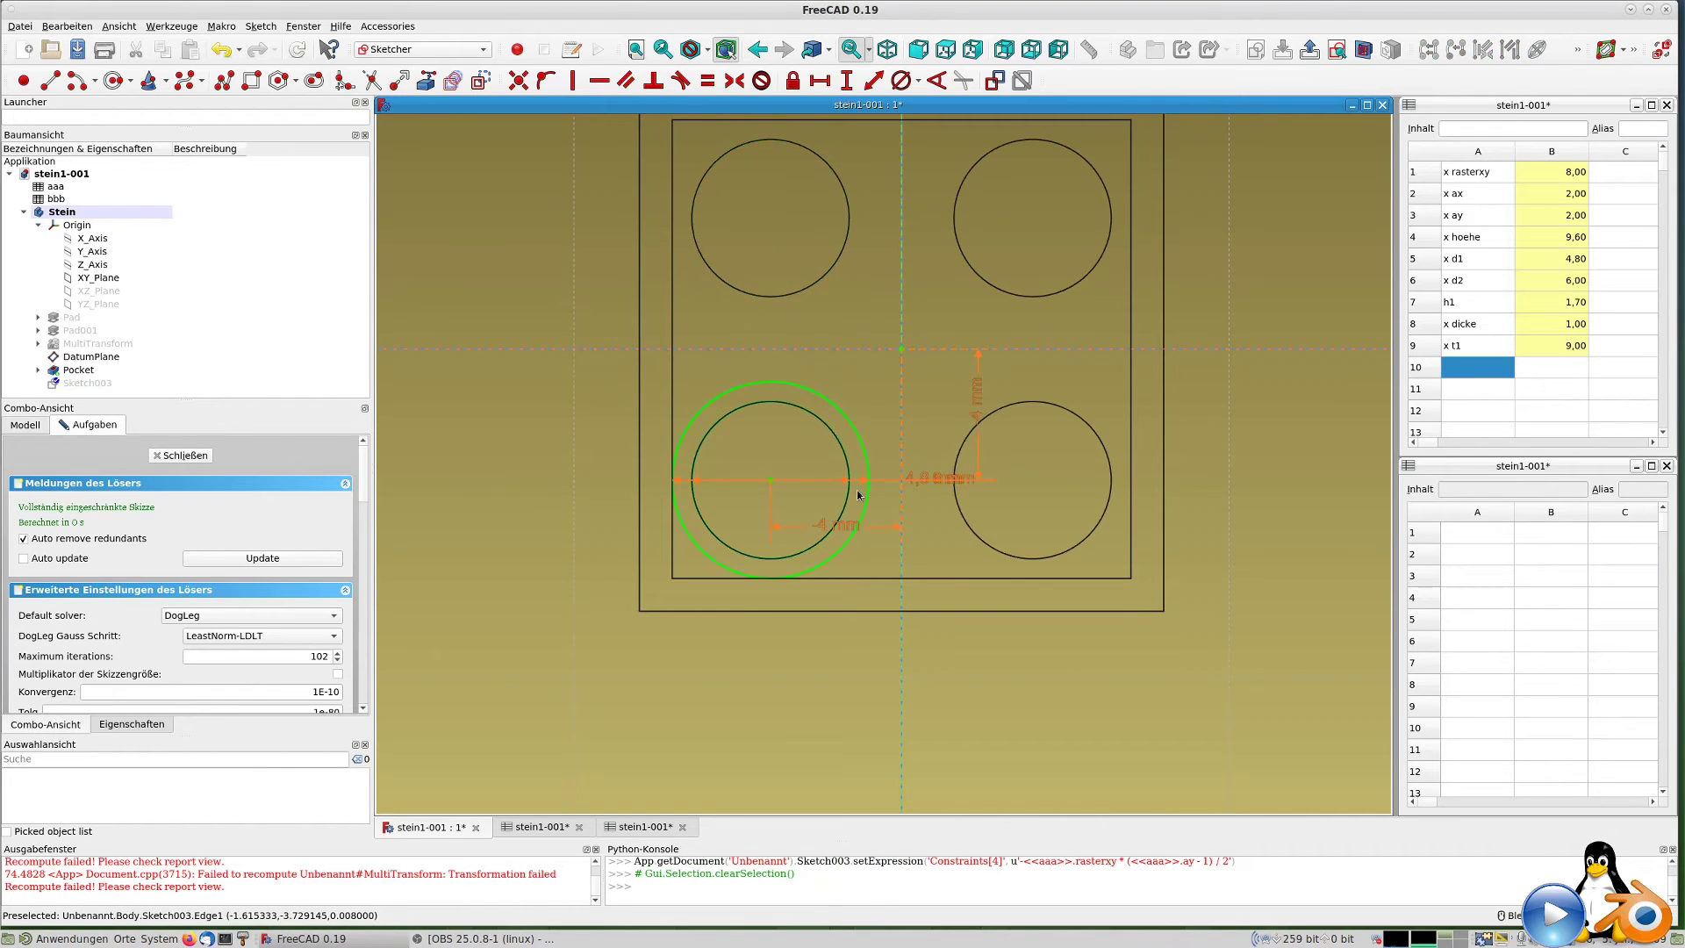
# Spread the -4 mm, 4,8 mm and 6 mm dimension labels around the circle, then close the sketch.
pyautogui.moveTo(843, 530); pyautogui.dragTo(675, 704)
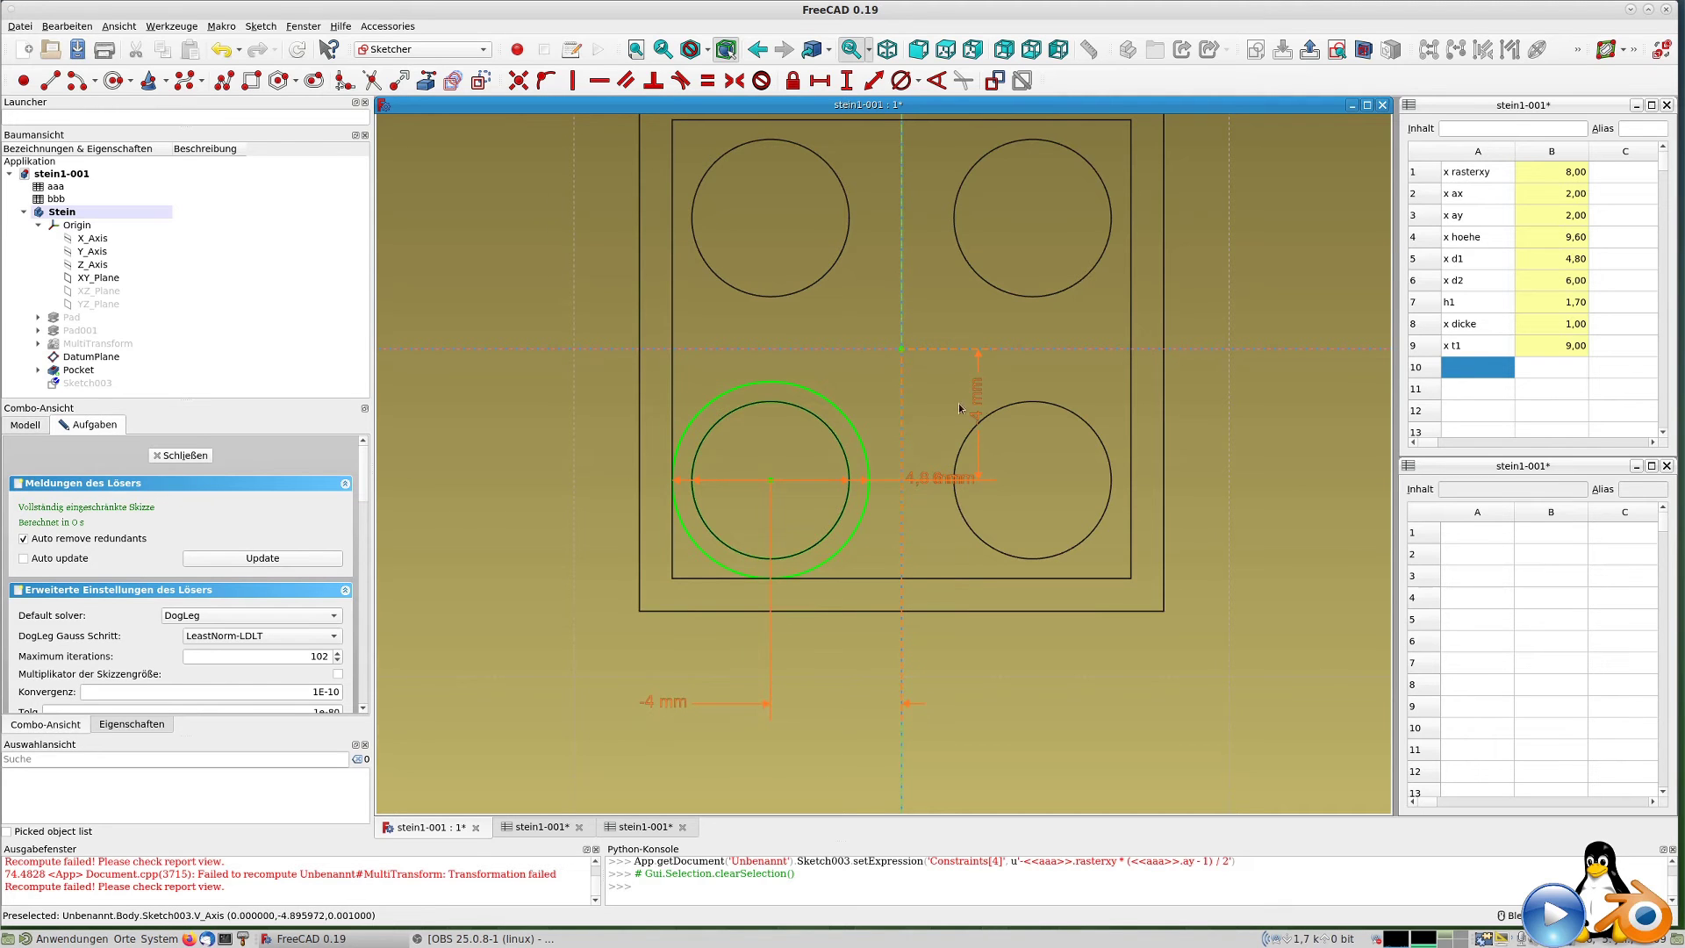
pyautogui.moveTo(976, 404); pyautogui.dragTo(520, 272)
pyautogui.moveTo(928, 479); pyautogui.dragTo(570, 625)
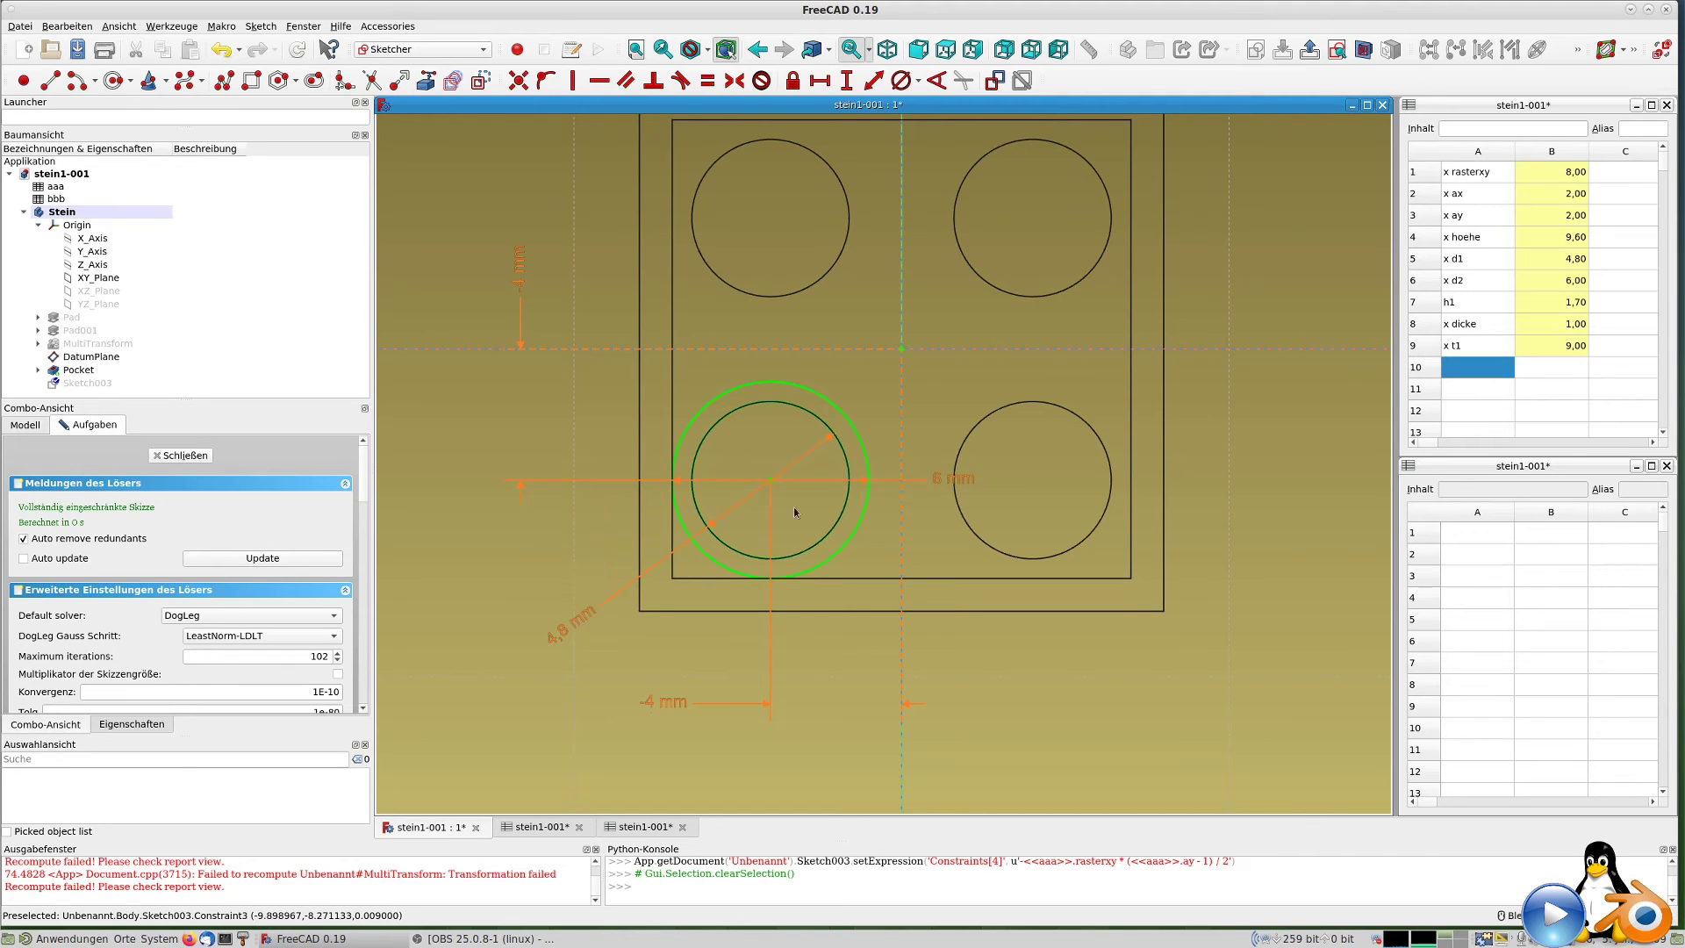
pyautogui.moveTo(926, 478); pyautogui.dragTo(884, 437)
pyautogui.moveTo(620, 452); pyautogui.dragTo(602, 535)
pyautogui.click(188, 456)
# Pad the tube sketch with length formula aaa.t1 (9 mm).
pyautogui.moveTo(651, 556)
pyautogui.mouseDown(button='middle')
pyautogui.moveTo(893, 383)
pyautogui.moveTo(500, 128)
pyautogui.mouseUp(button='middle')
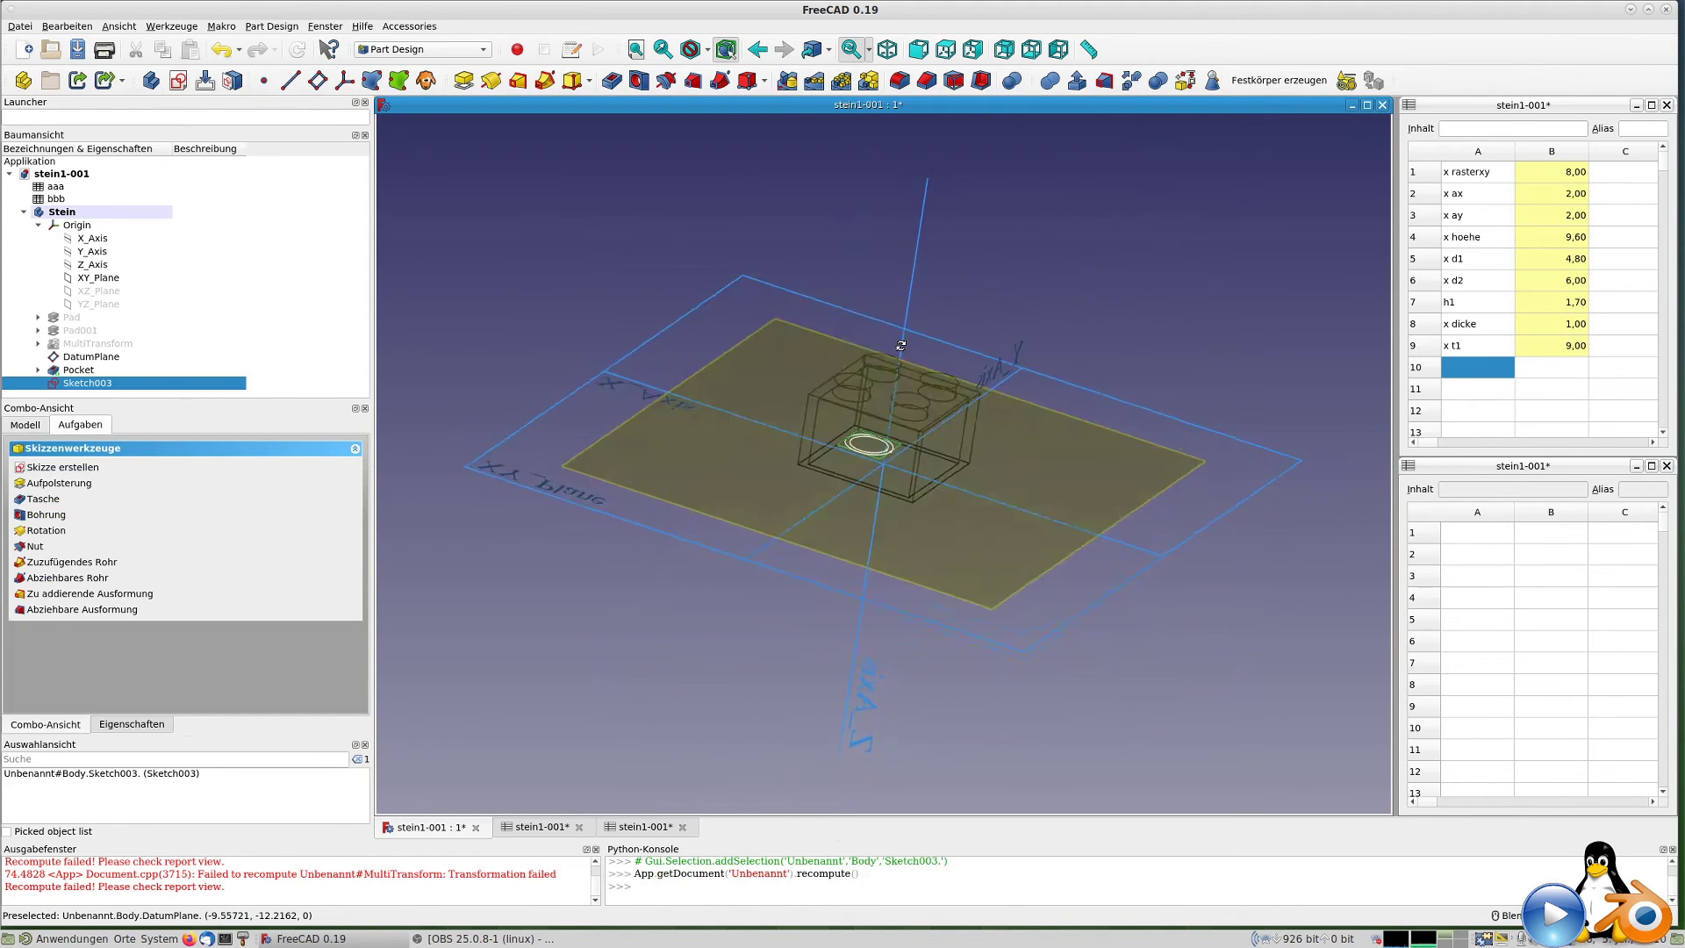
pyautogui.click(464, 82)
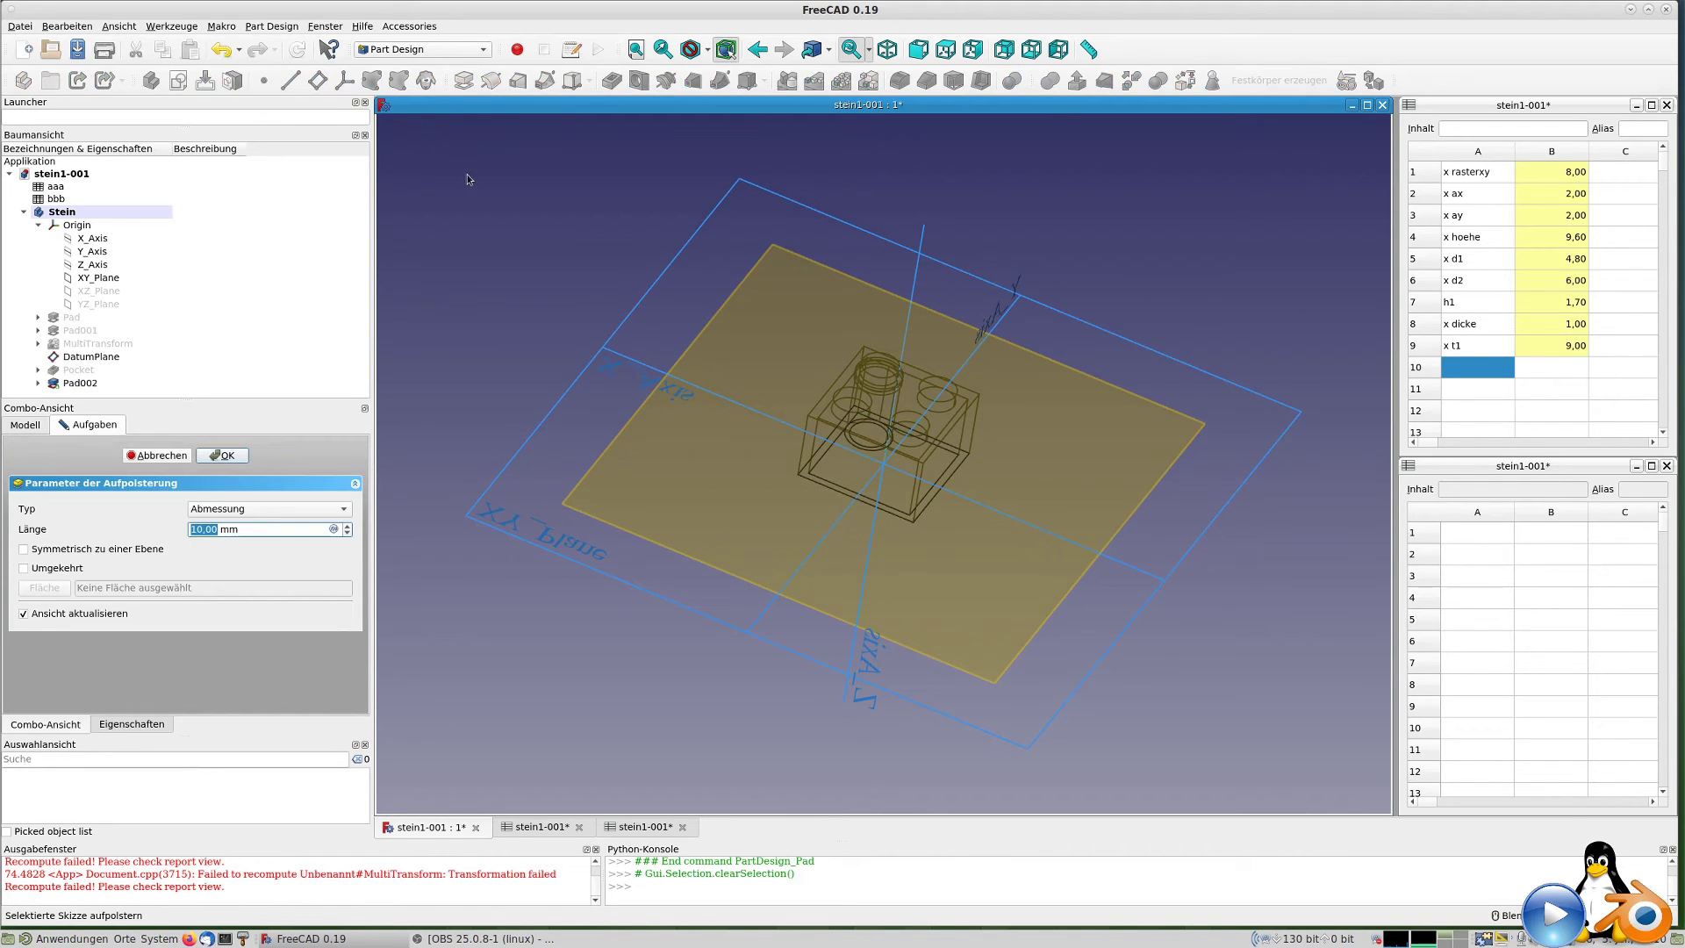
pyautogui.click(333, 530)
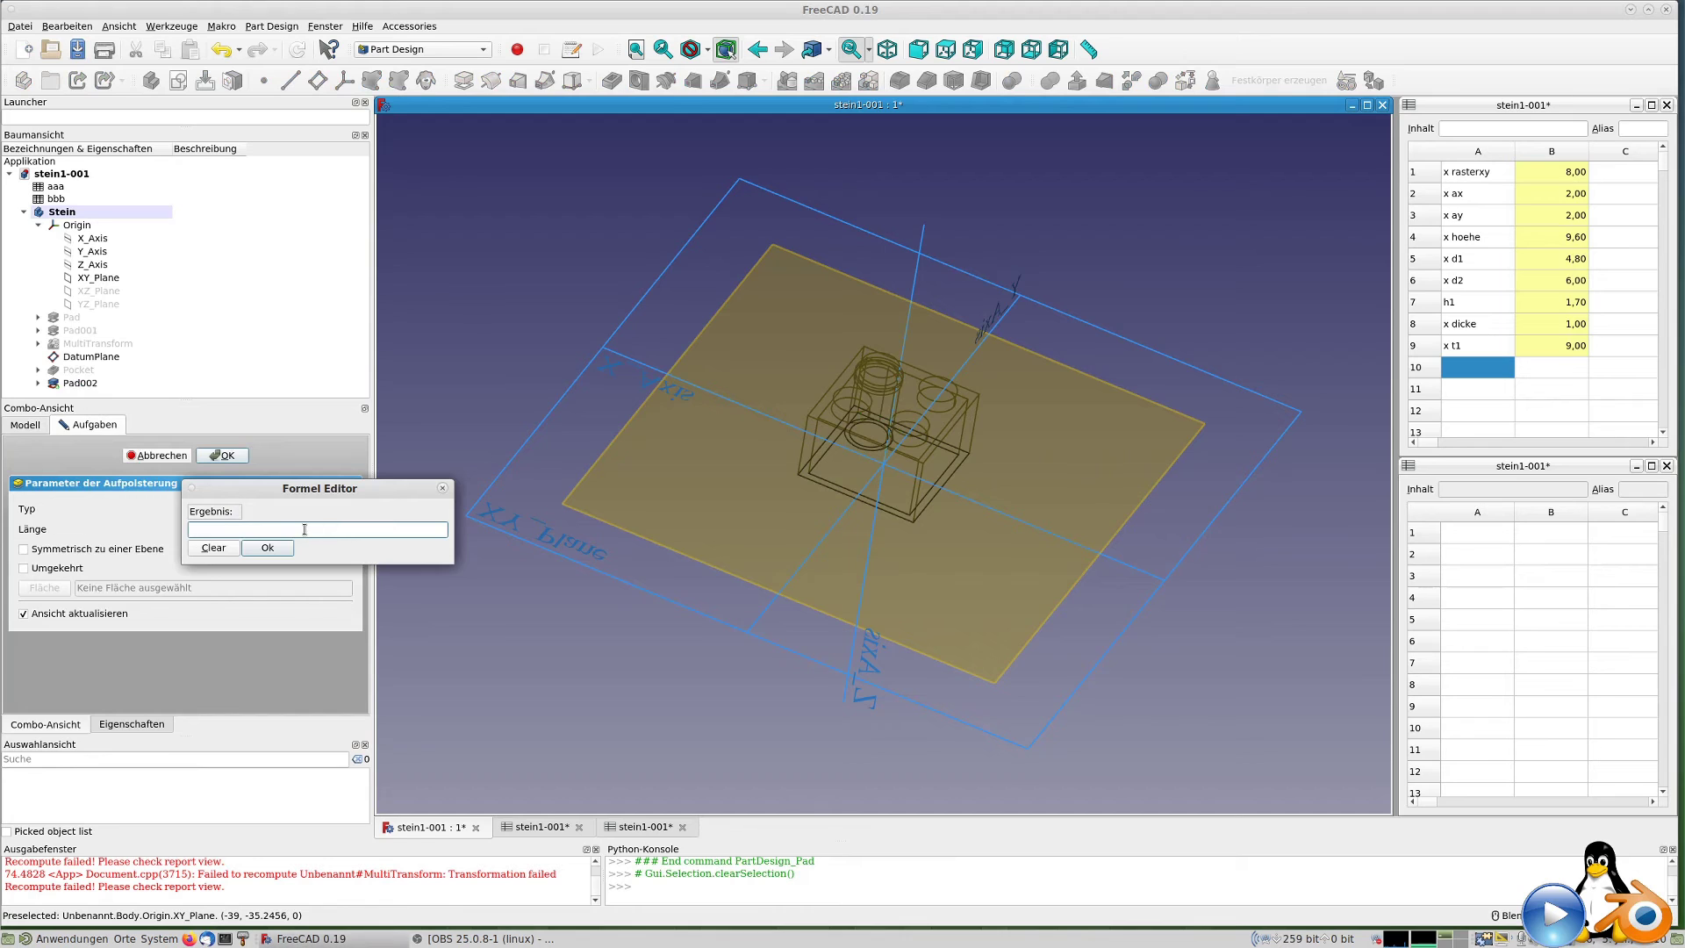
pyautogui.write('aaa.t1')
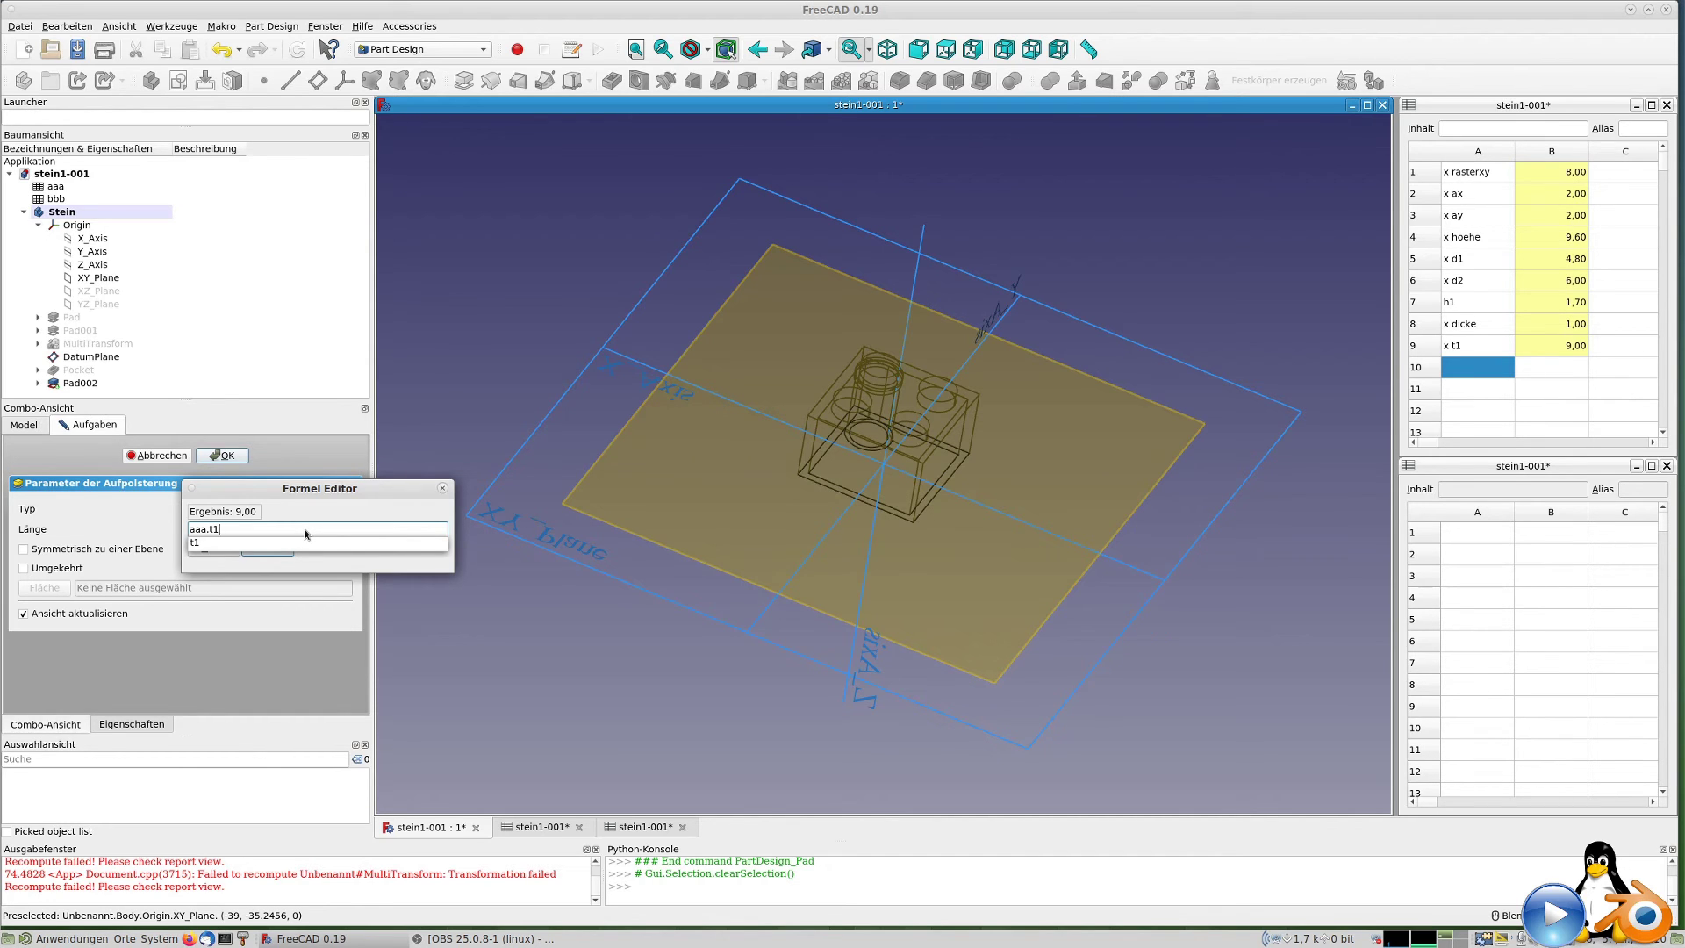
# Drive the pad length with the spreadsheet value aaa.t1 (9,00 mm).
pyautogui.click(304, 529)
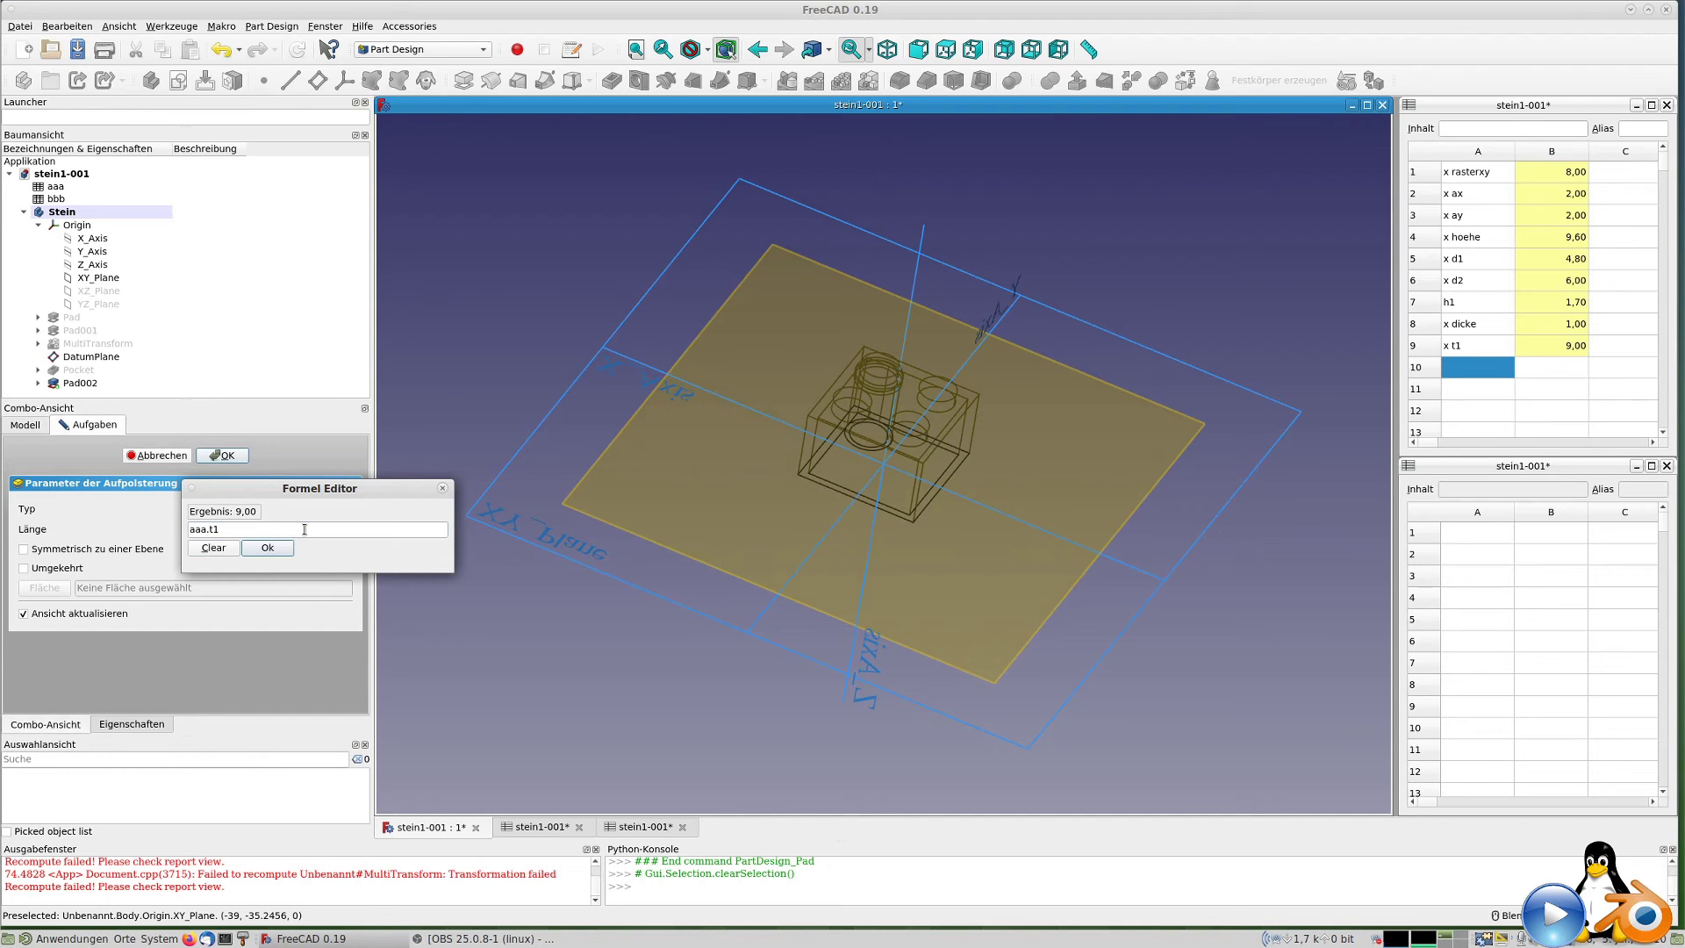
pyautogui.click(274, 547)
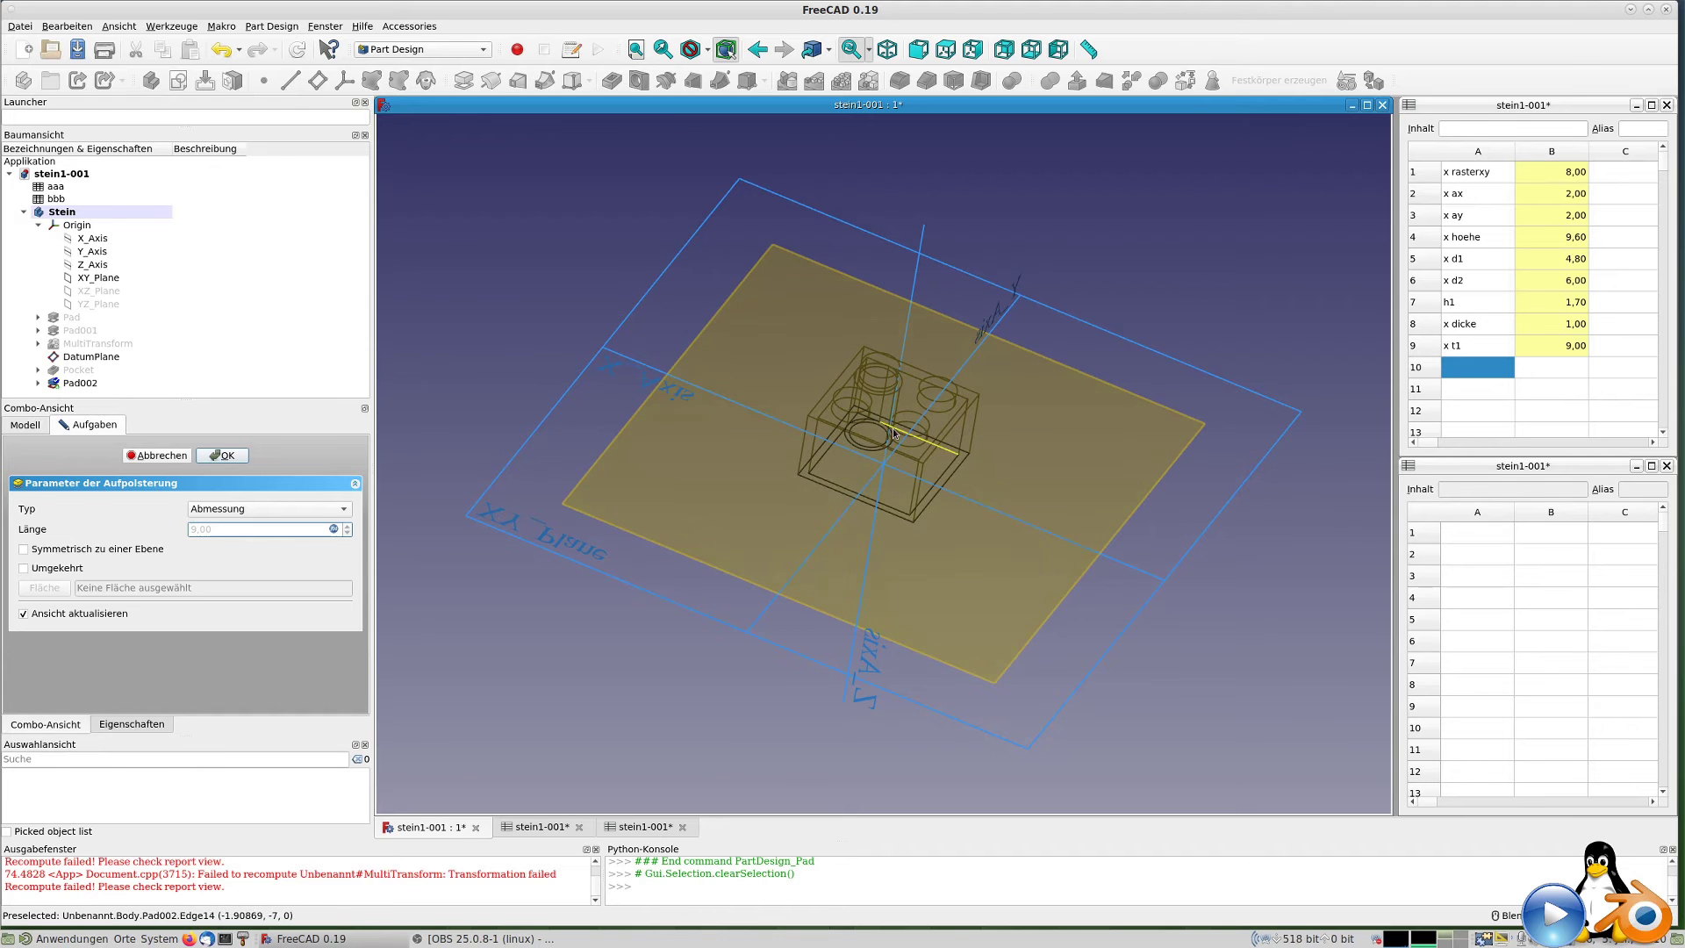
pyautogui.moveTo(876, 461); pyautogui.dragTo(886, 421, button='middle')
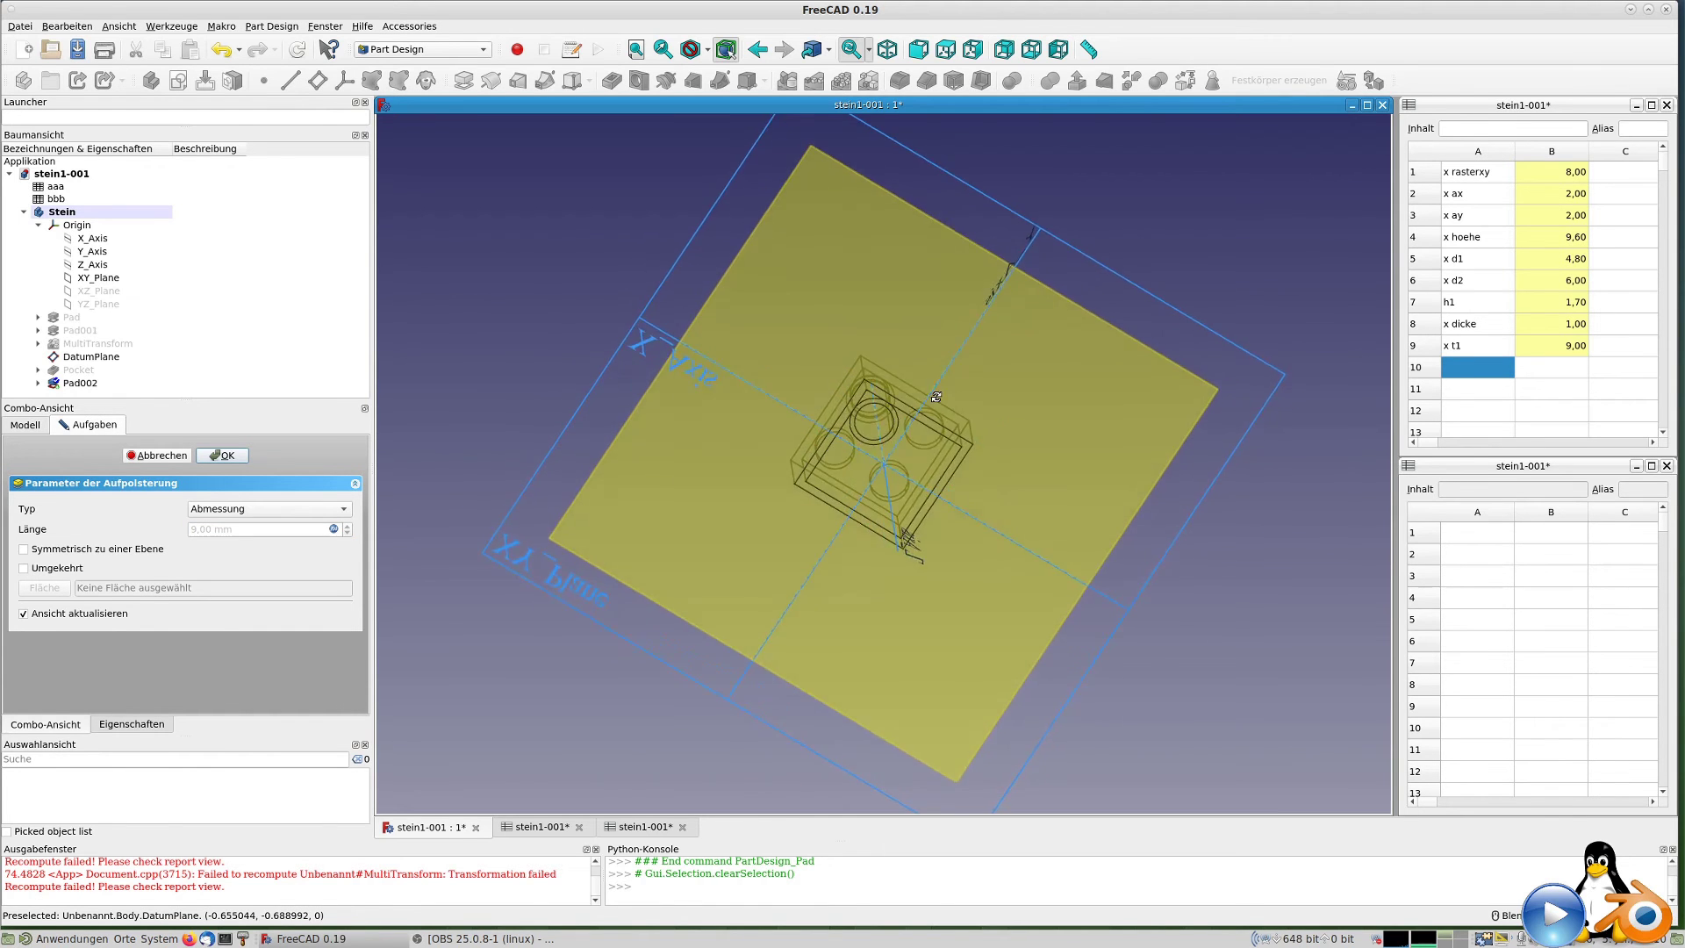
# Hide the DatumPlane and confirm Pad002 at 9 mm length.
pyautogui.click(101, 358)
pyautogui.press('space')
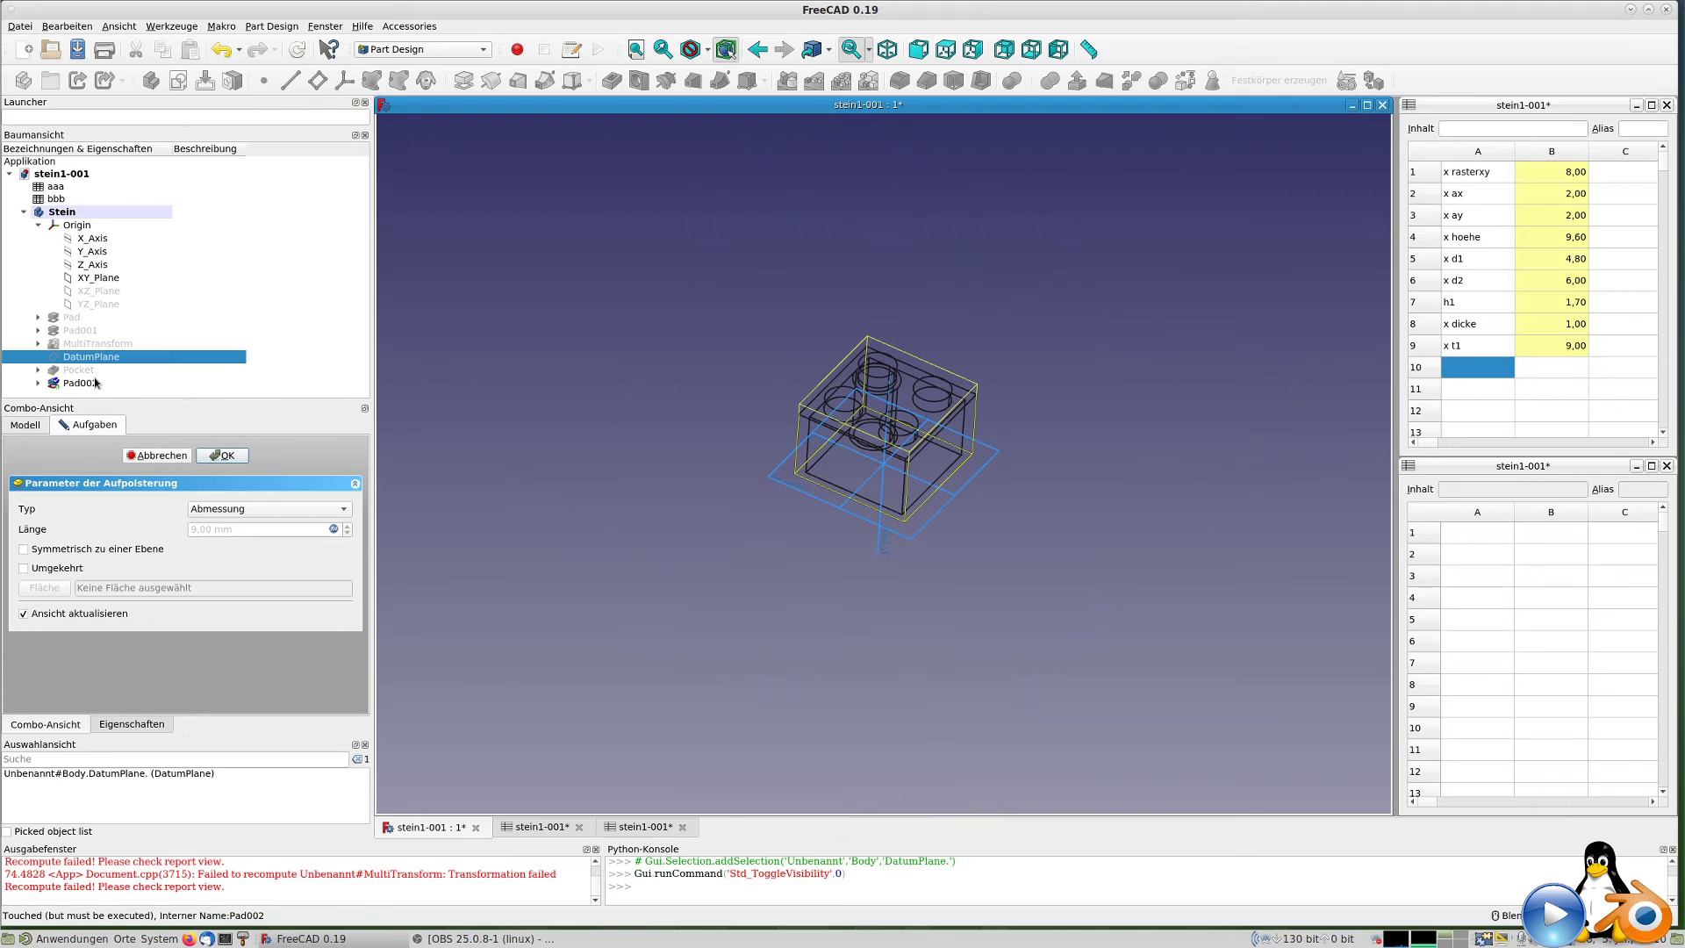
pyautogui.click(94, 384)
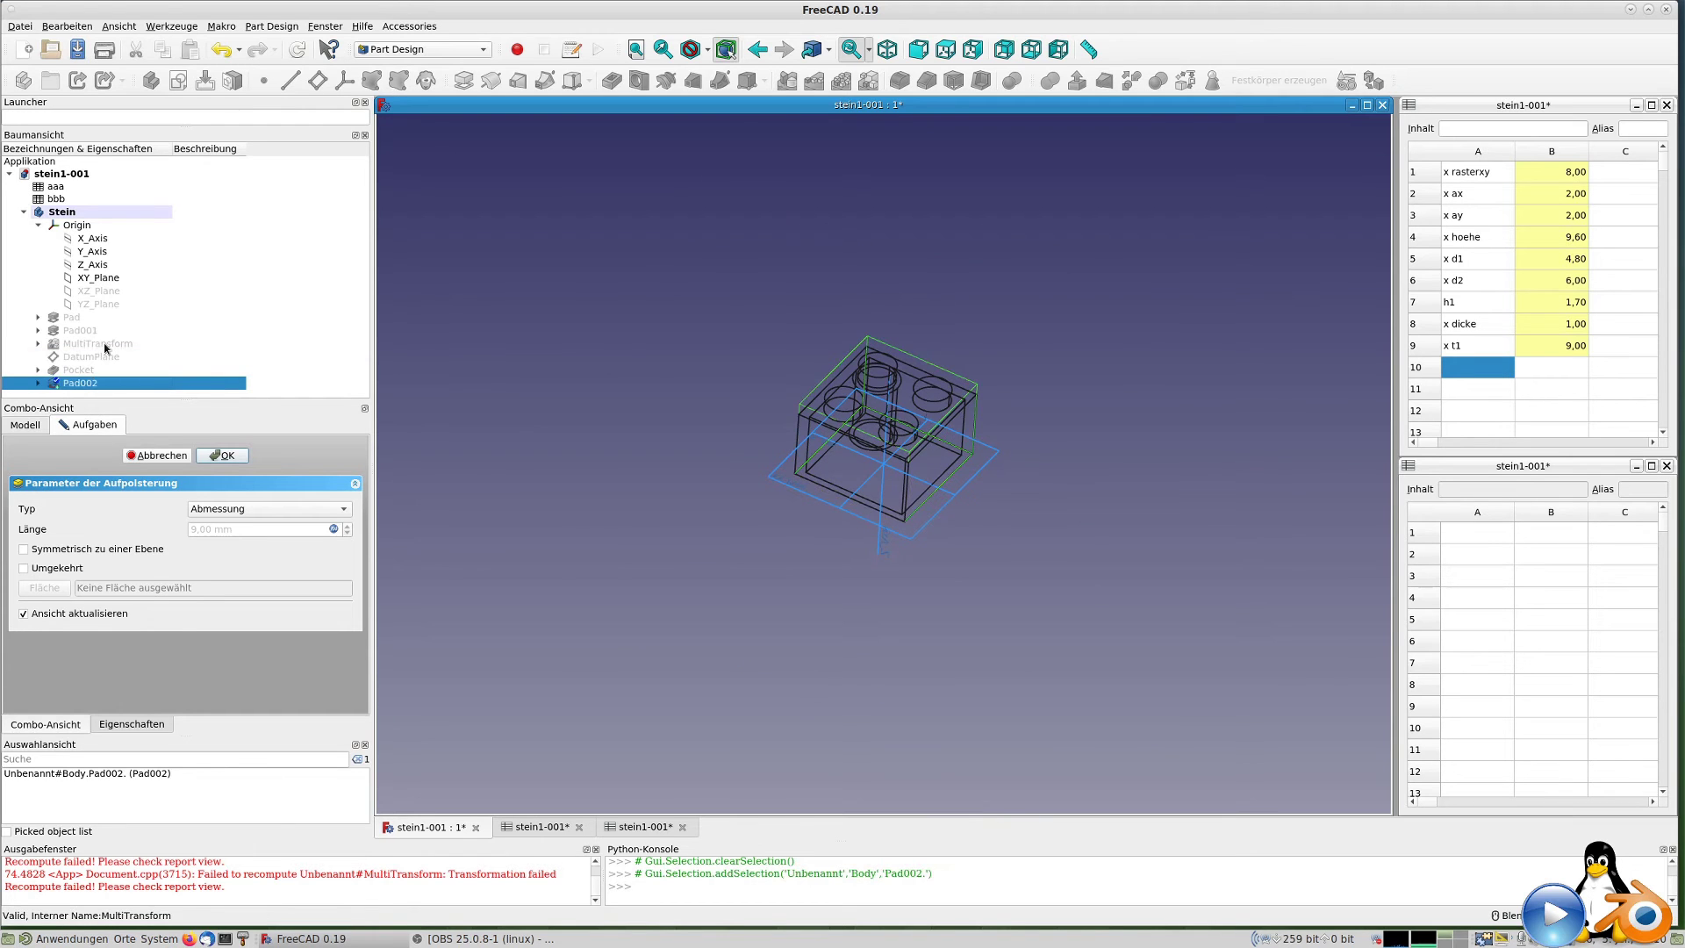
pyautogui.rightClick(105, 344)
pyautogui.click(87, 353)
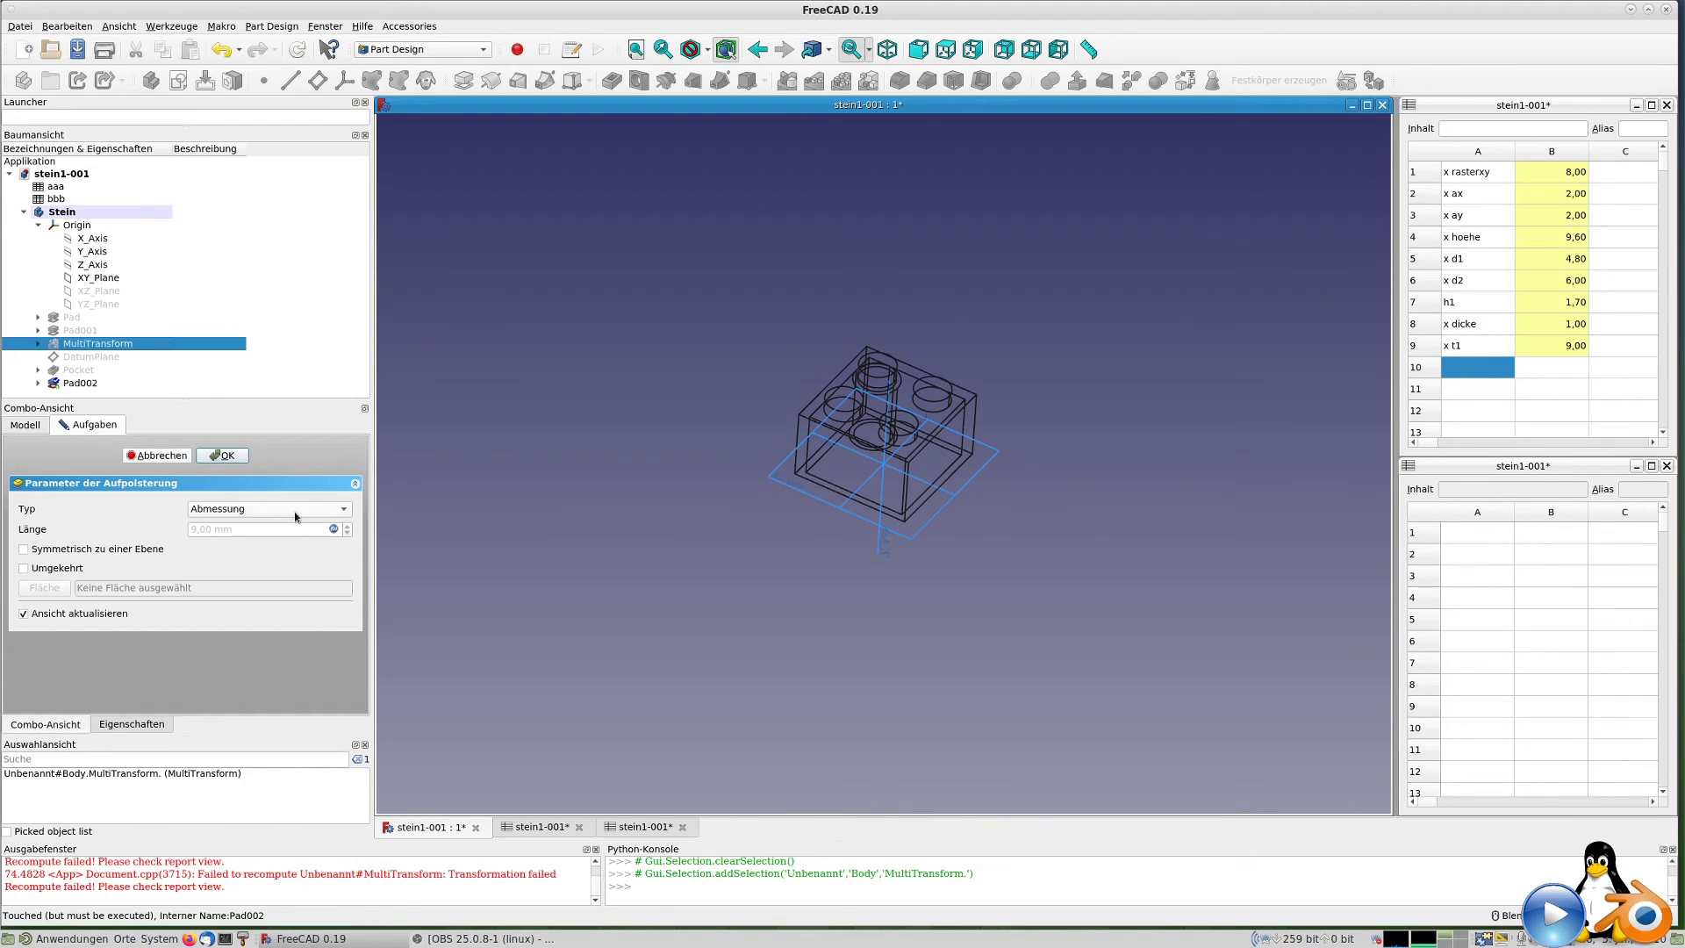
pyautogui.click(230, 456)
# Look through MultiTransform's display mode options without changing them.
pyautogui.rightClick(111, 344)
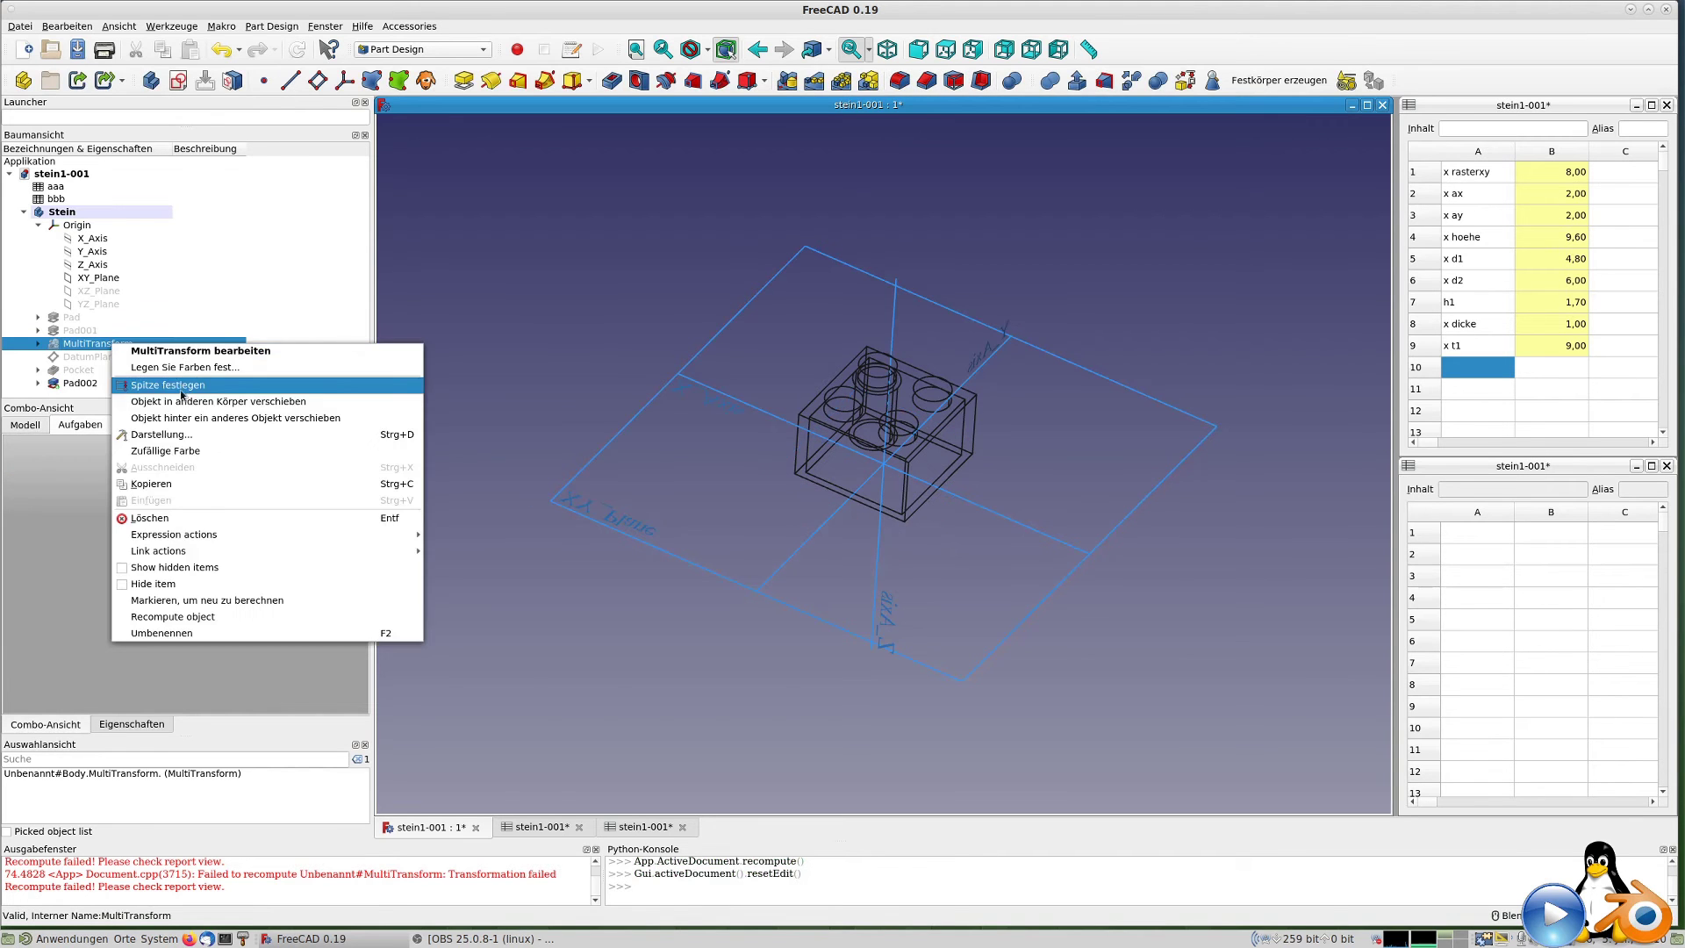
pyautogui.click(175, 434)
pyautogui.click(245, 476)
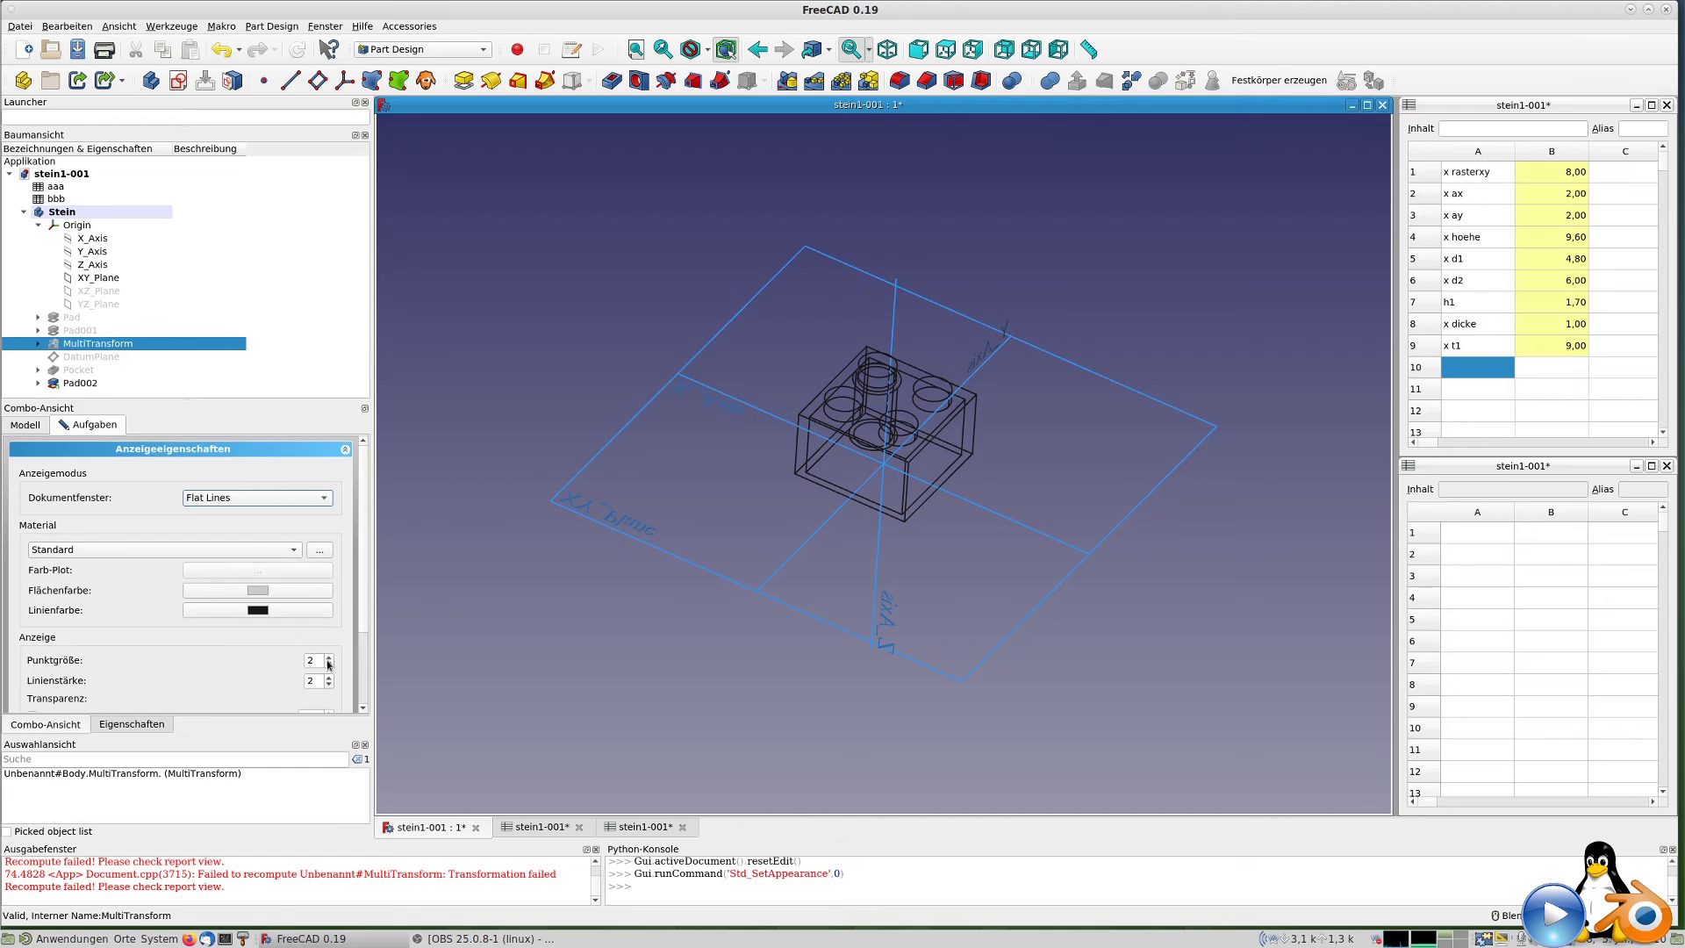
pyautogui.scroll(-2, 268, 698)
pyautogui.click(182, 694)
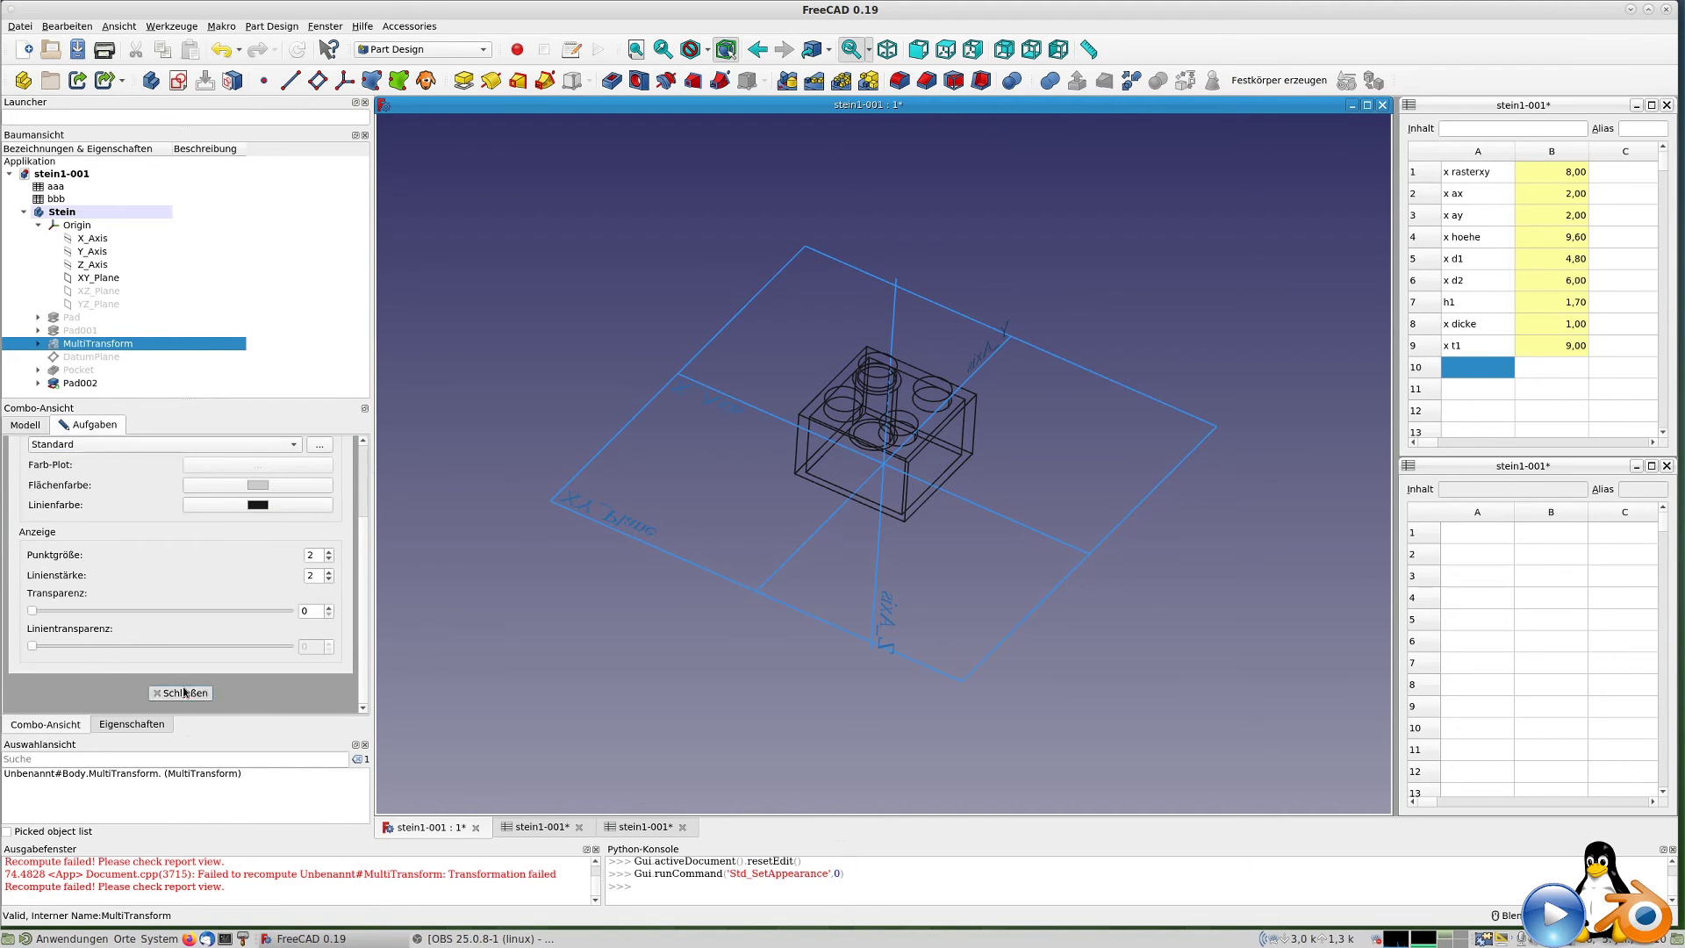
# Set Pad002's display mode to Flat Lines.
pyautogui.click(84, 384)
pyautogui.rightClick(84, 388)
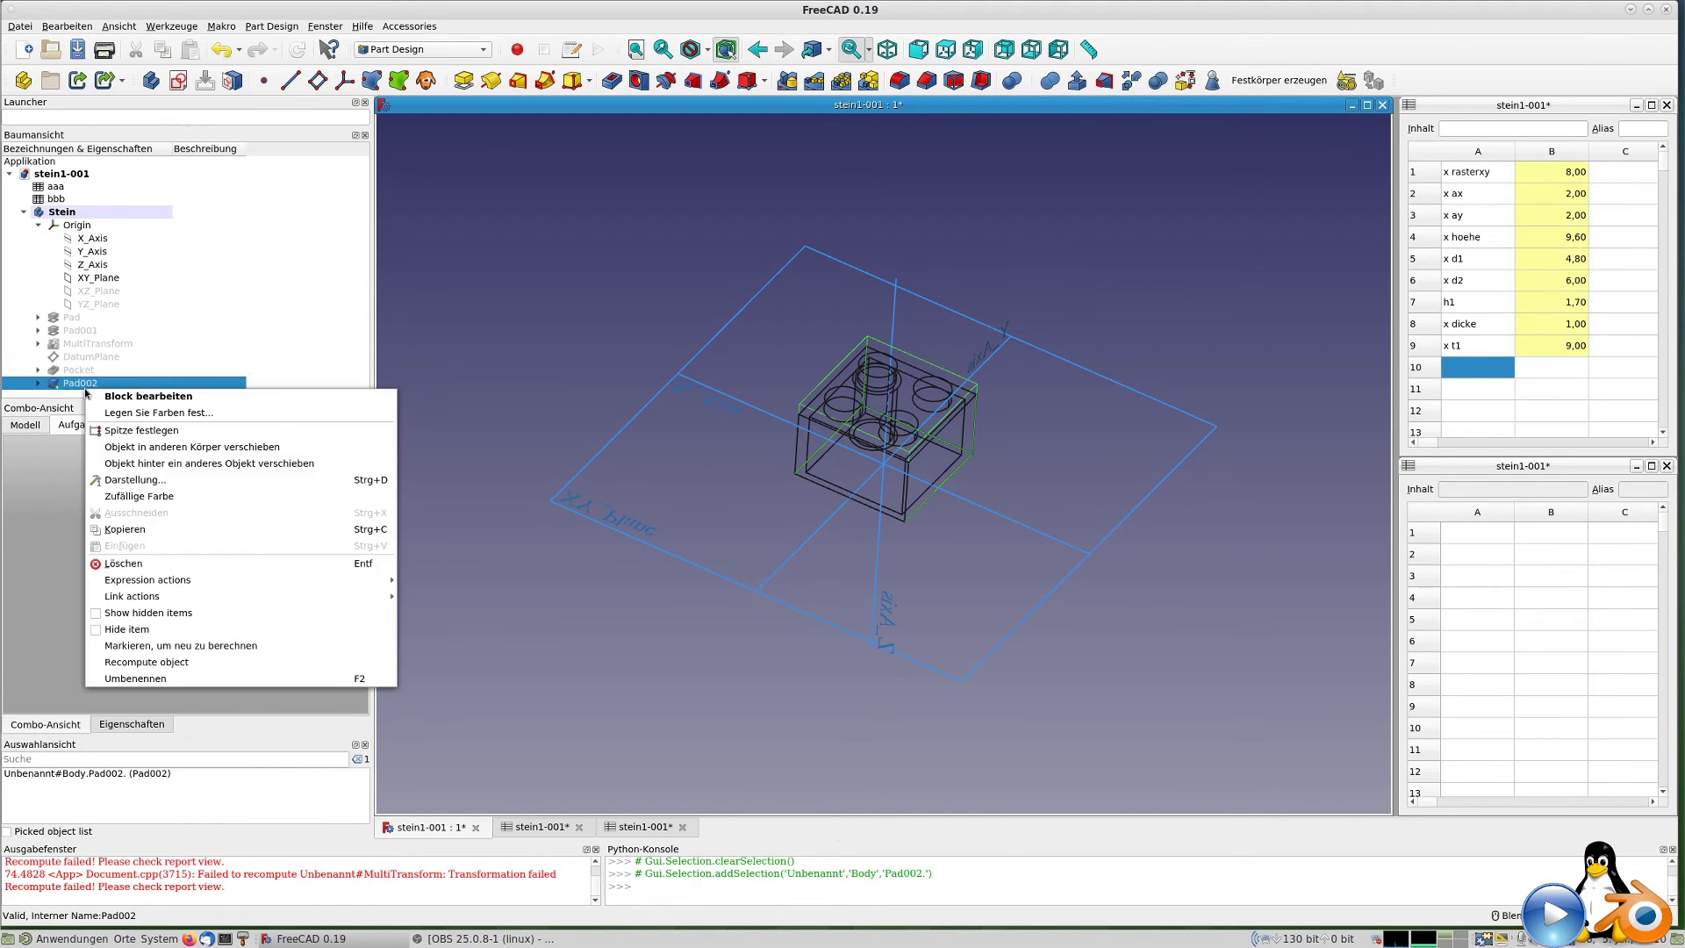
pyautogui.click(150, 488)
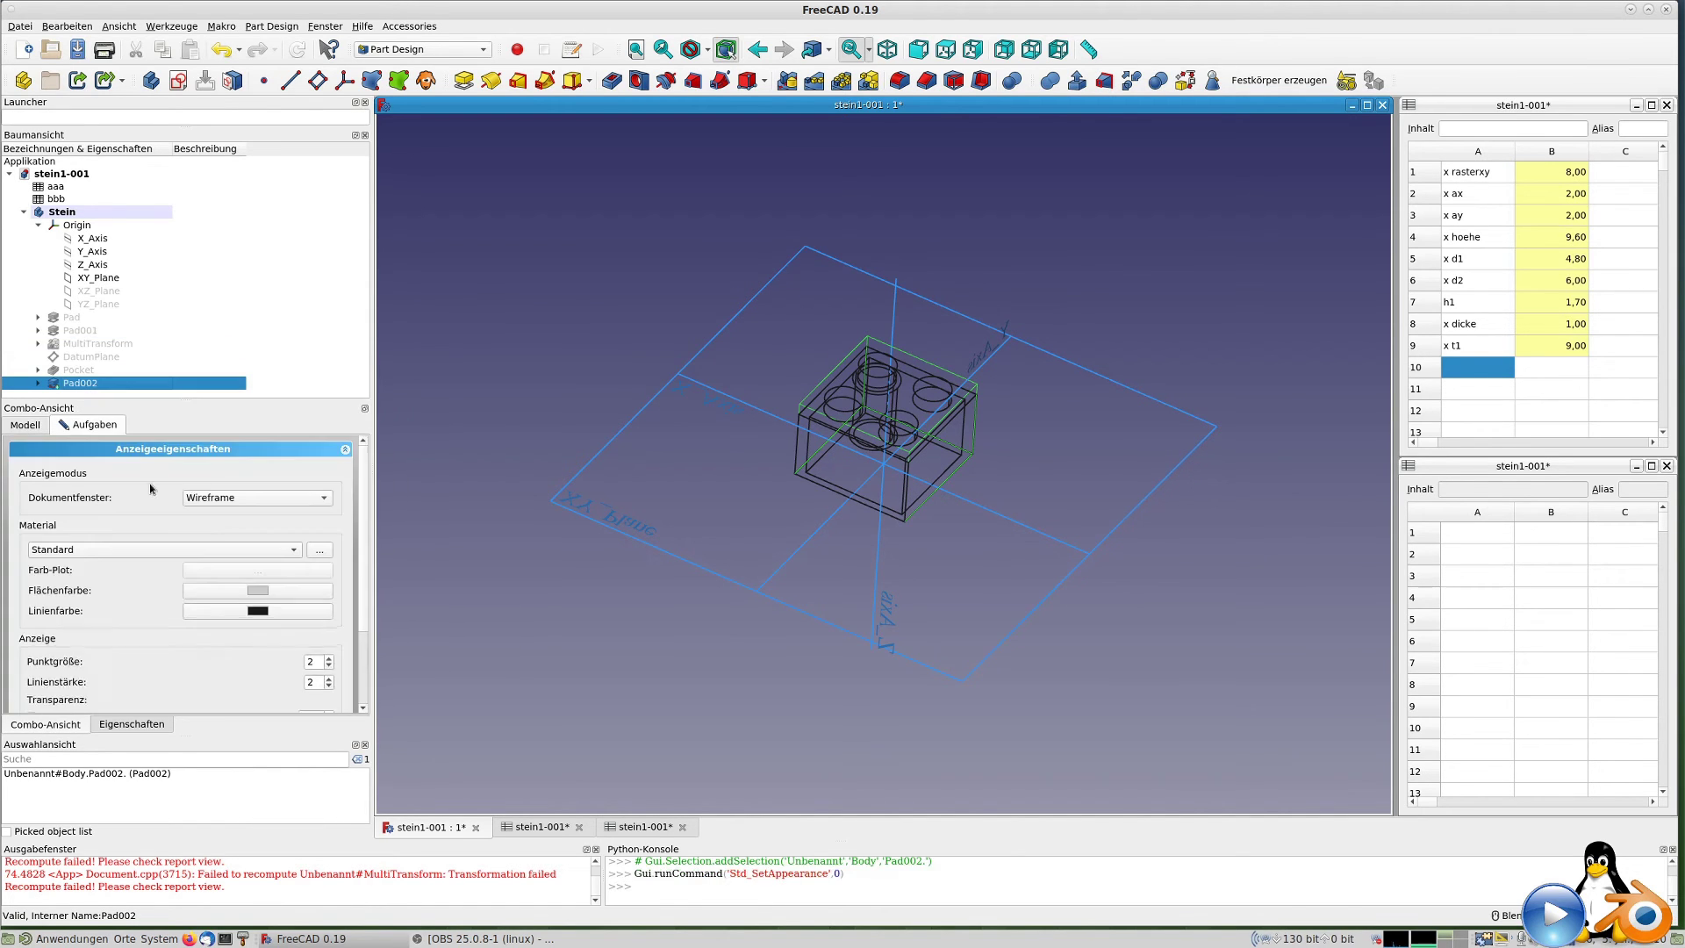
pyautogui.click(314, 498)
pyautogui.click(229, 467)
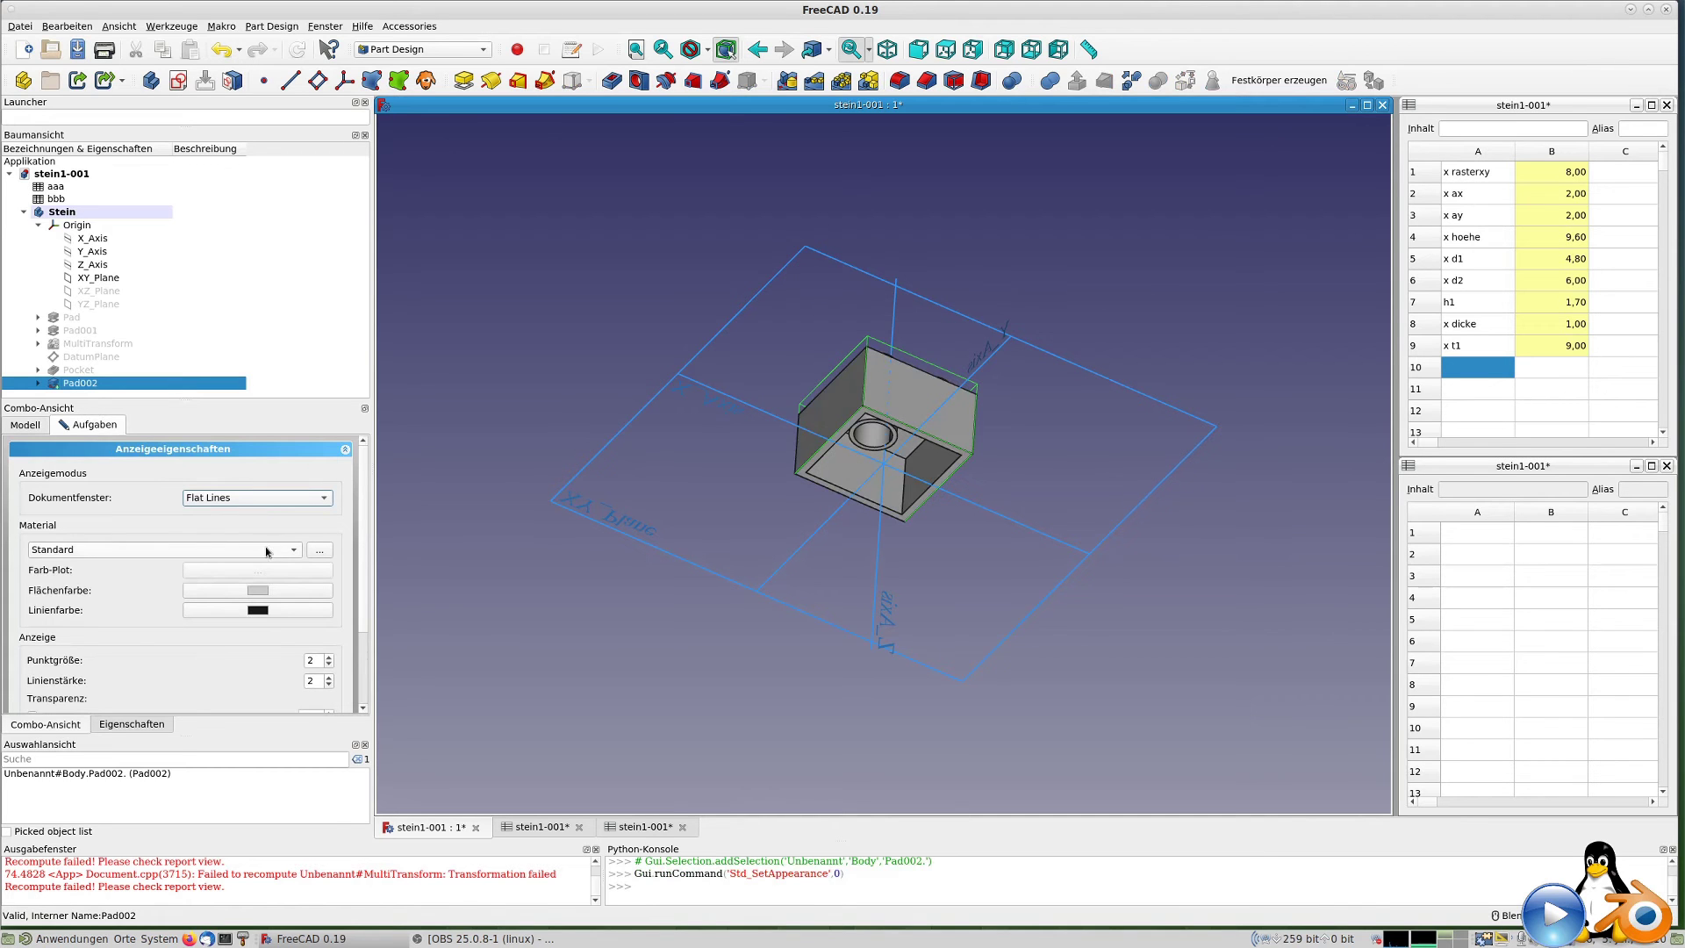
pyautogui.scroll(-2, 369, 579)
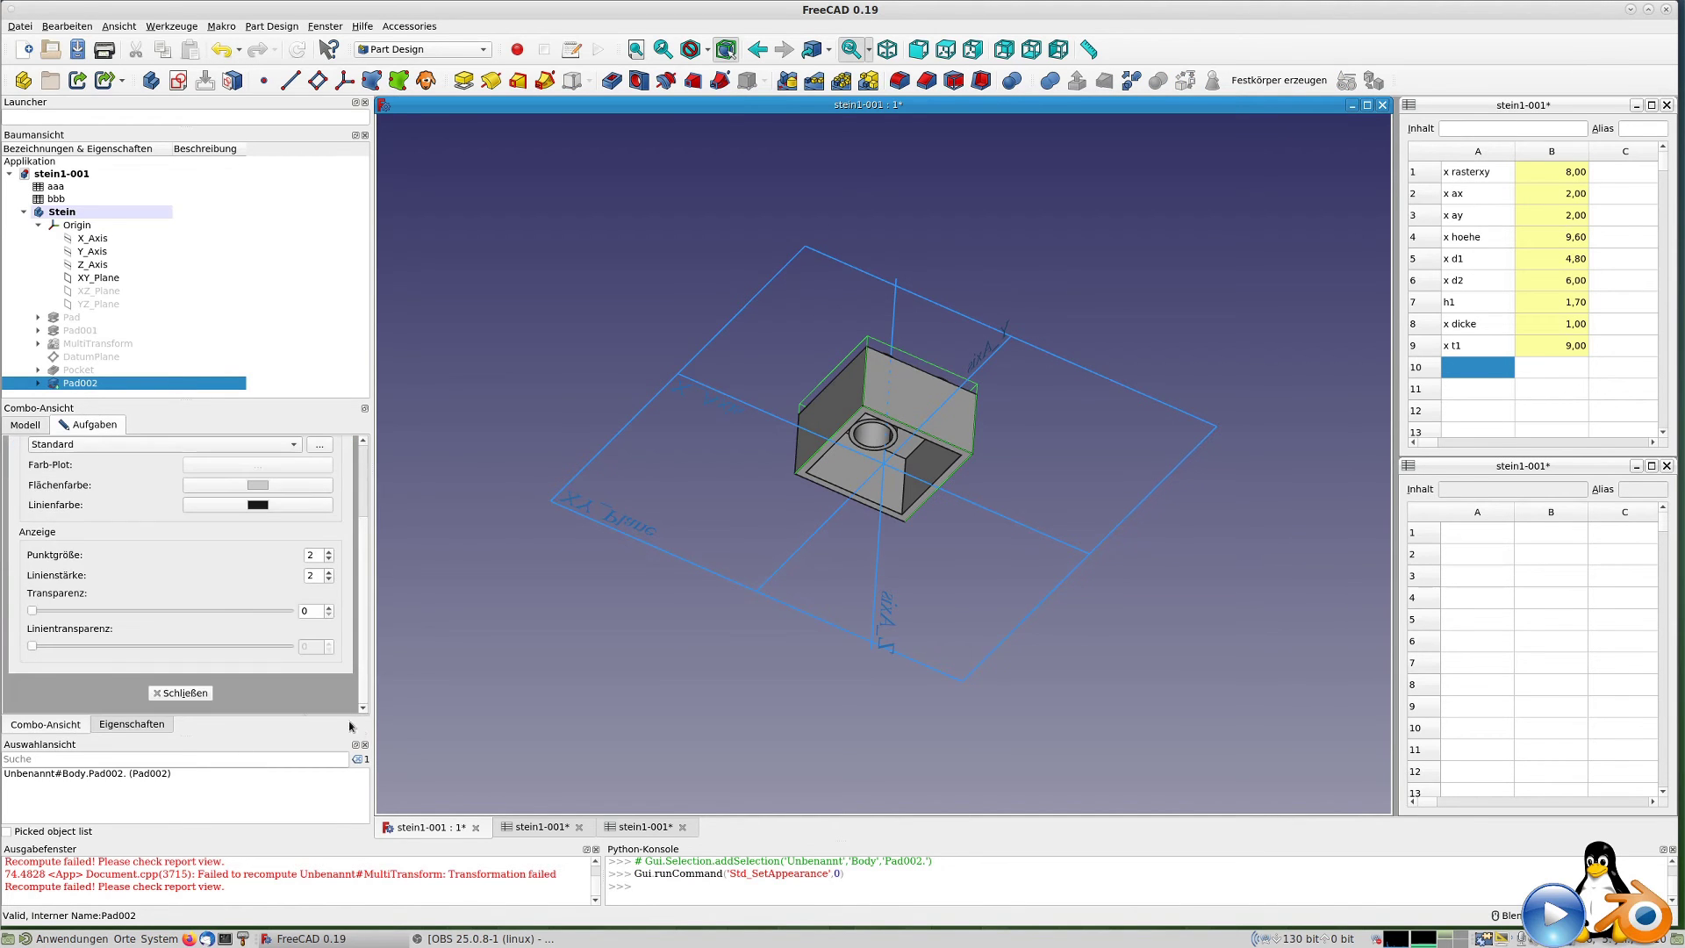
pyautogui.click(184, 695)
# Start a MultiTransform on Pad002 and add LinearPattern002 (100 mm, 2 occurrences).
pyautogui.moveTo(962, 544)
pyautogui.mouseDown(button='middle')
pyautogui.moveTo(971, 466)
pyautogui.moveTo(948, 412)
pyautogui.mouseUp(button='middle')
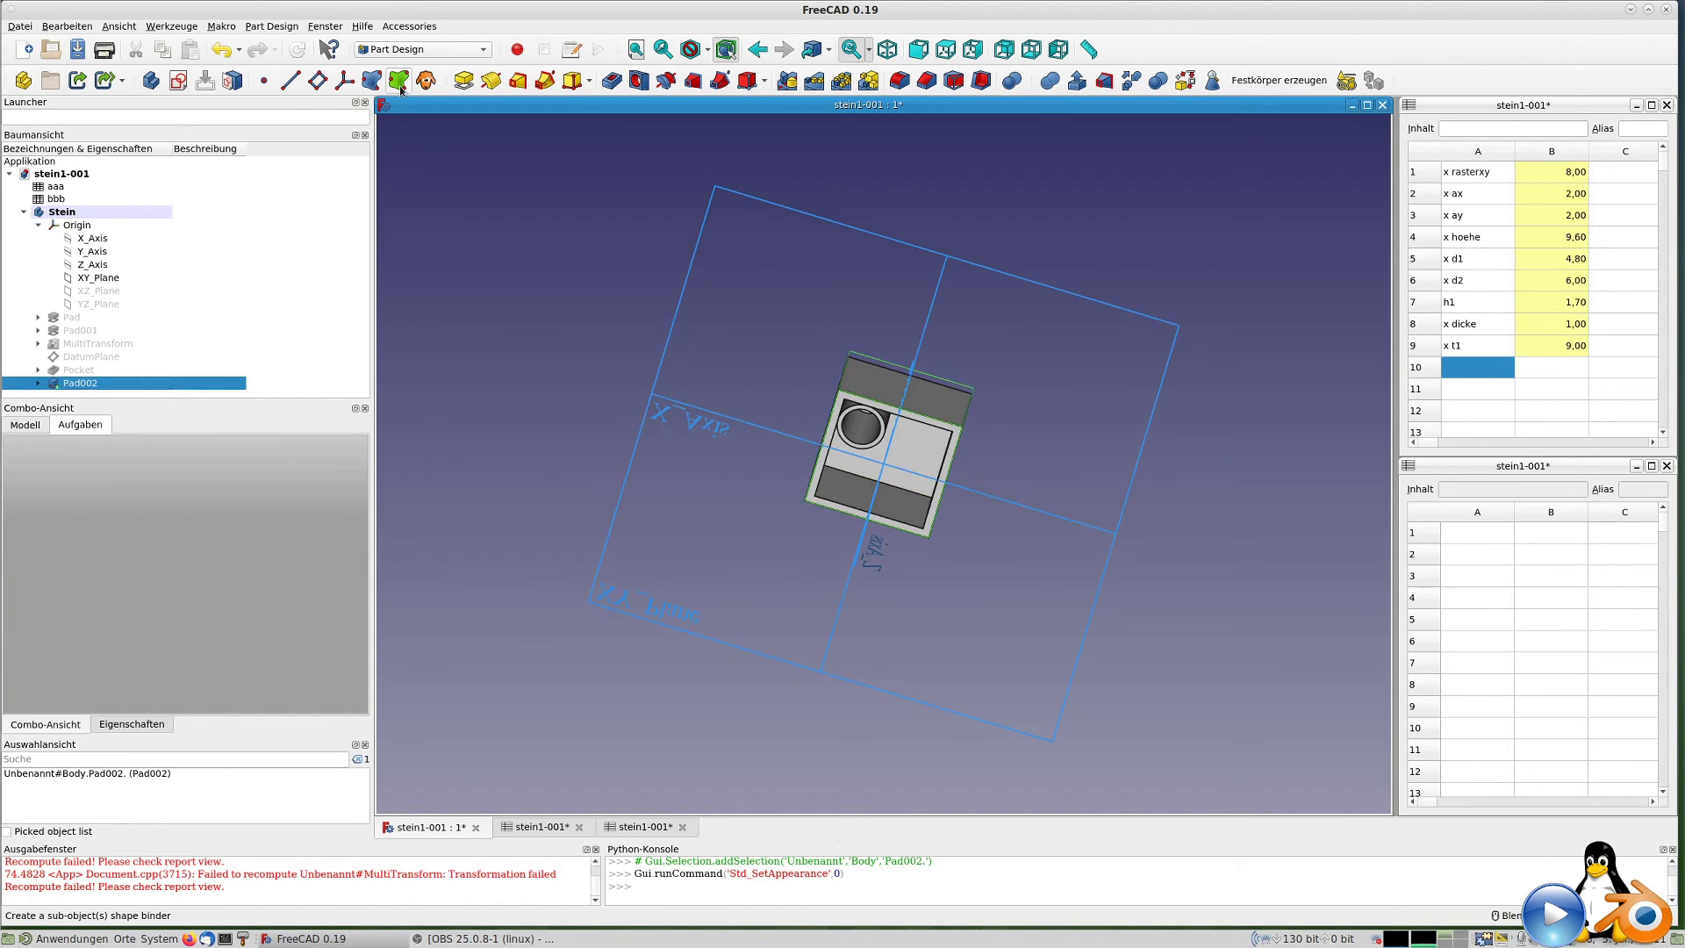
pyautogui.click(868, 82)
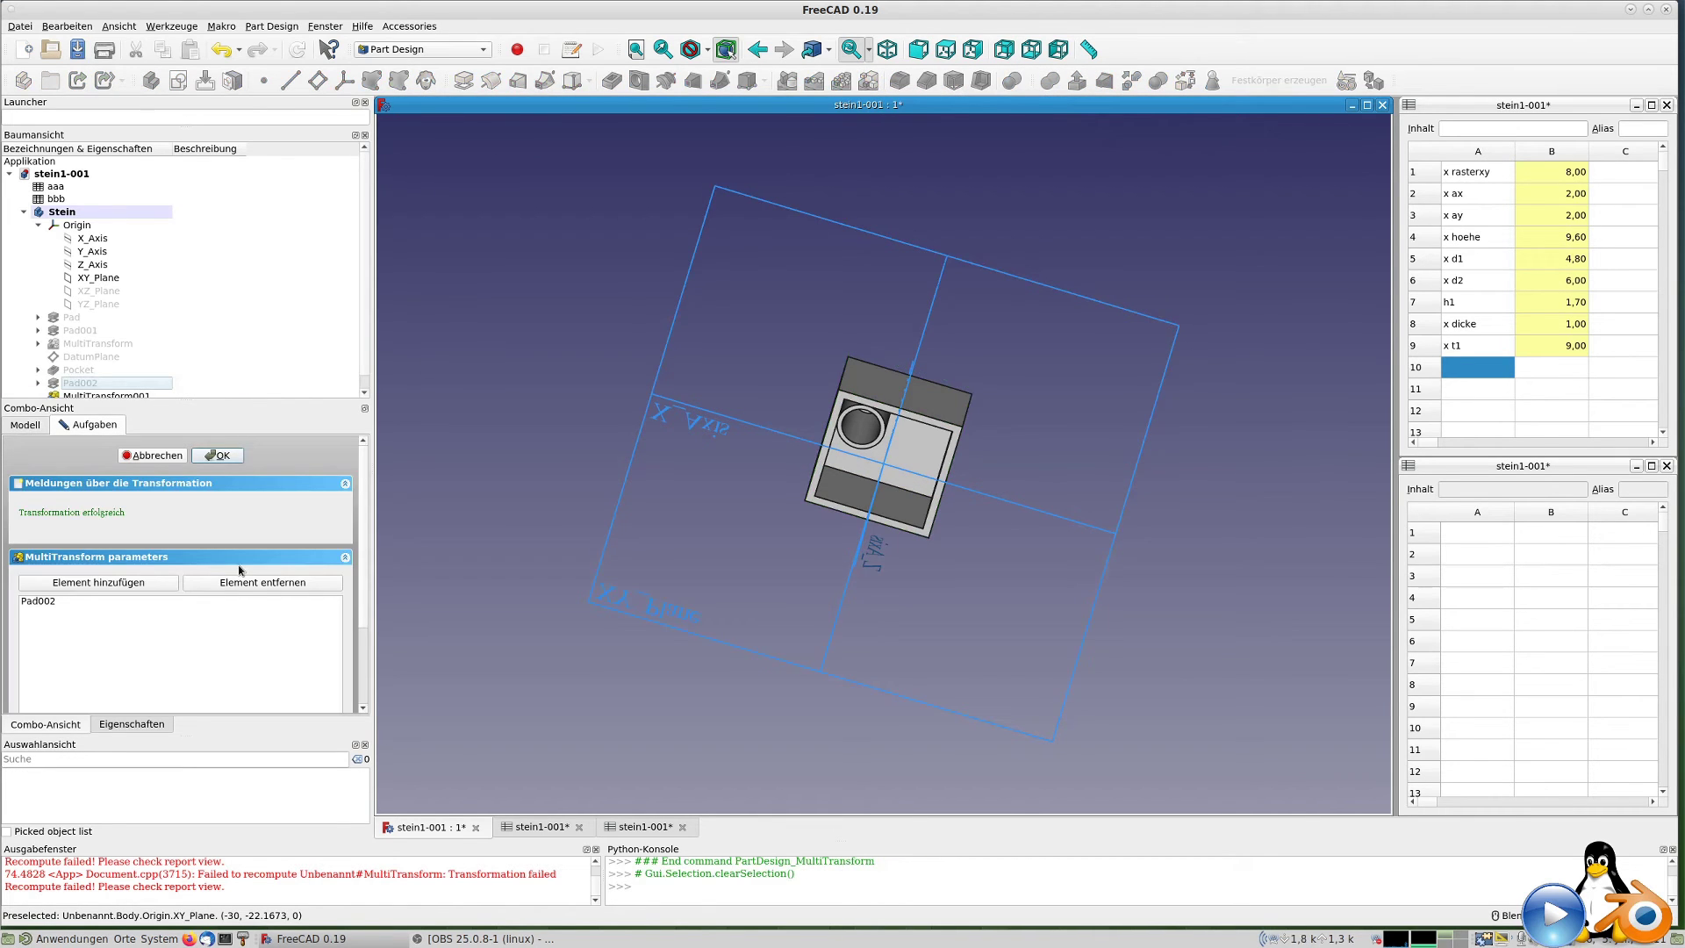
pyautogui.scroll(-3, 175, 570)
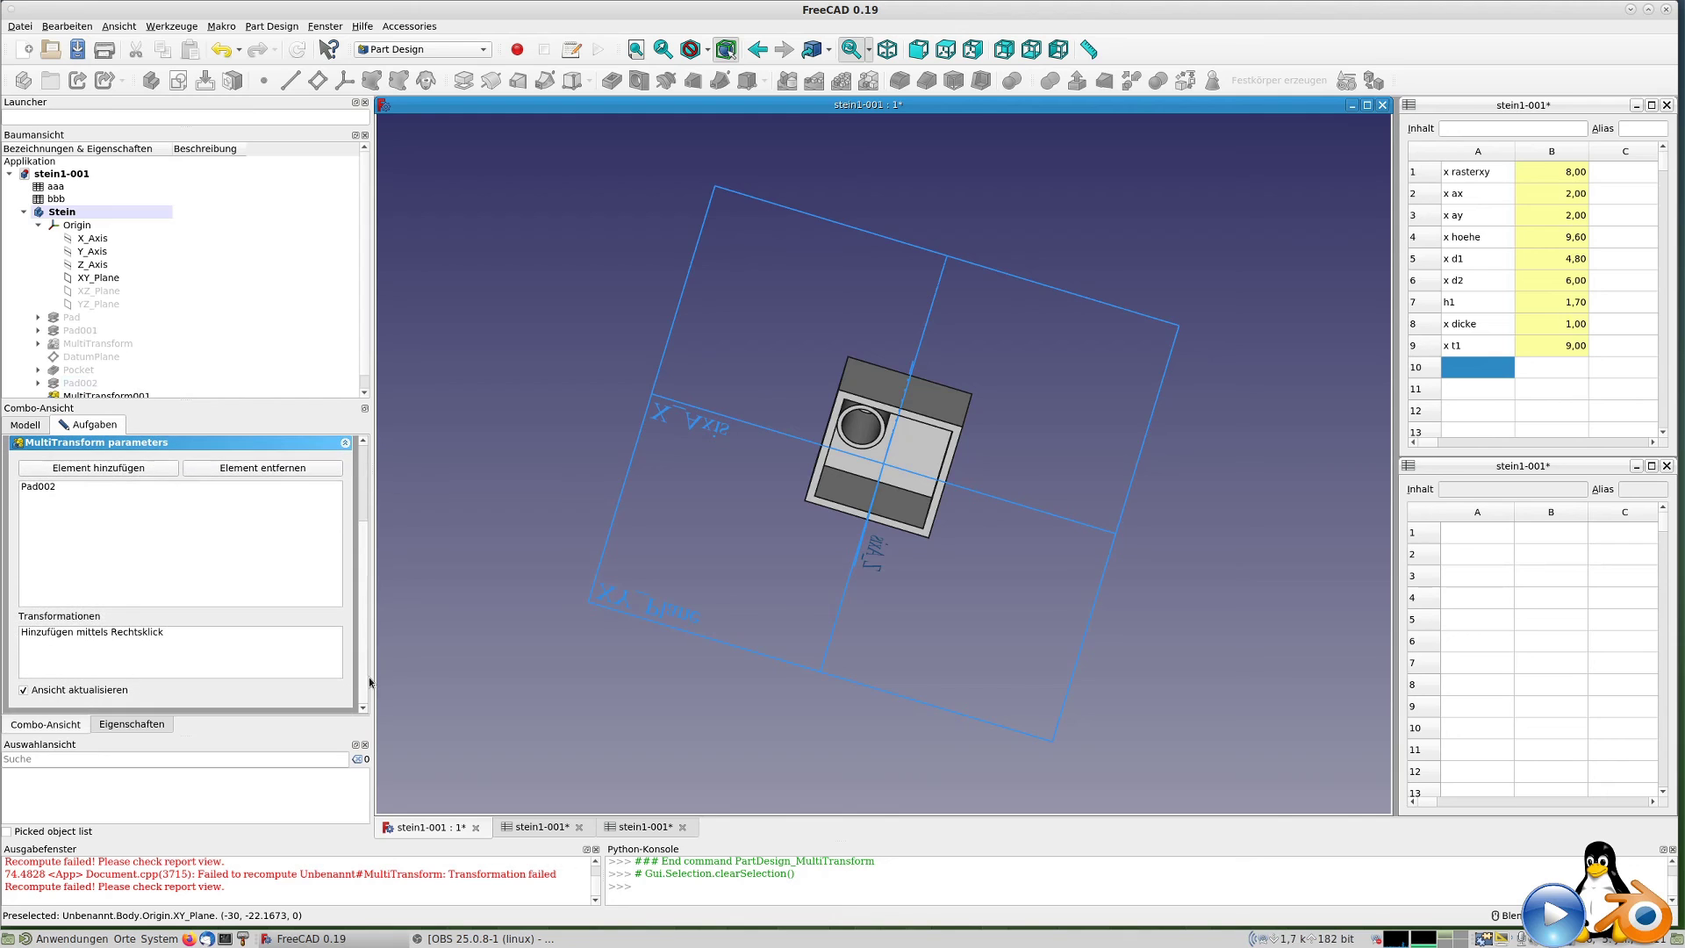
pyautogui.rightClick(179, 647)
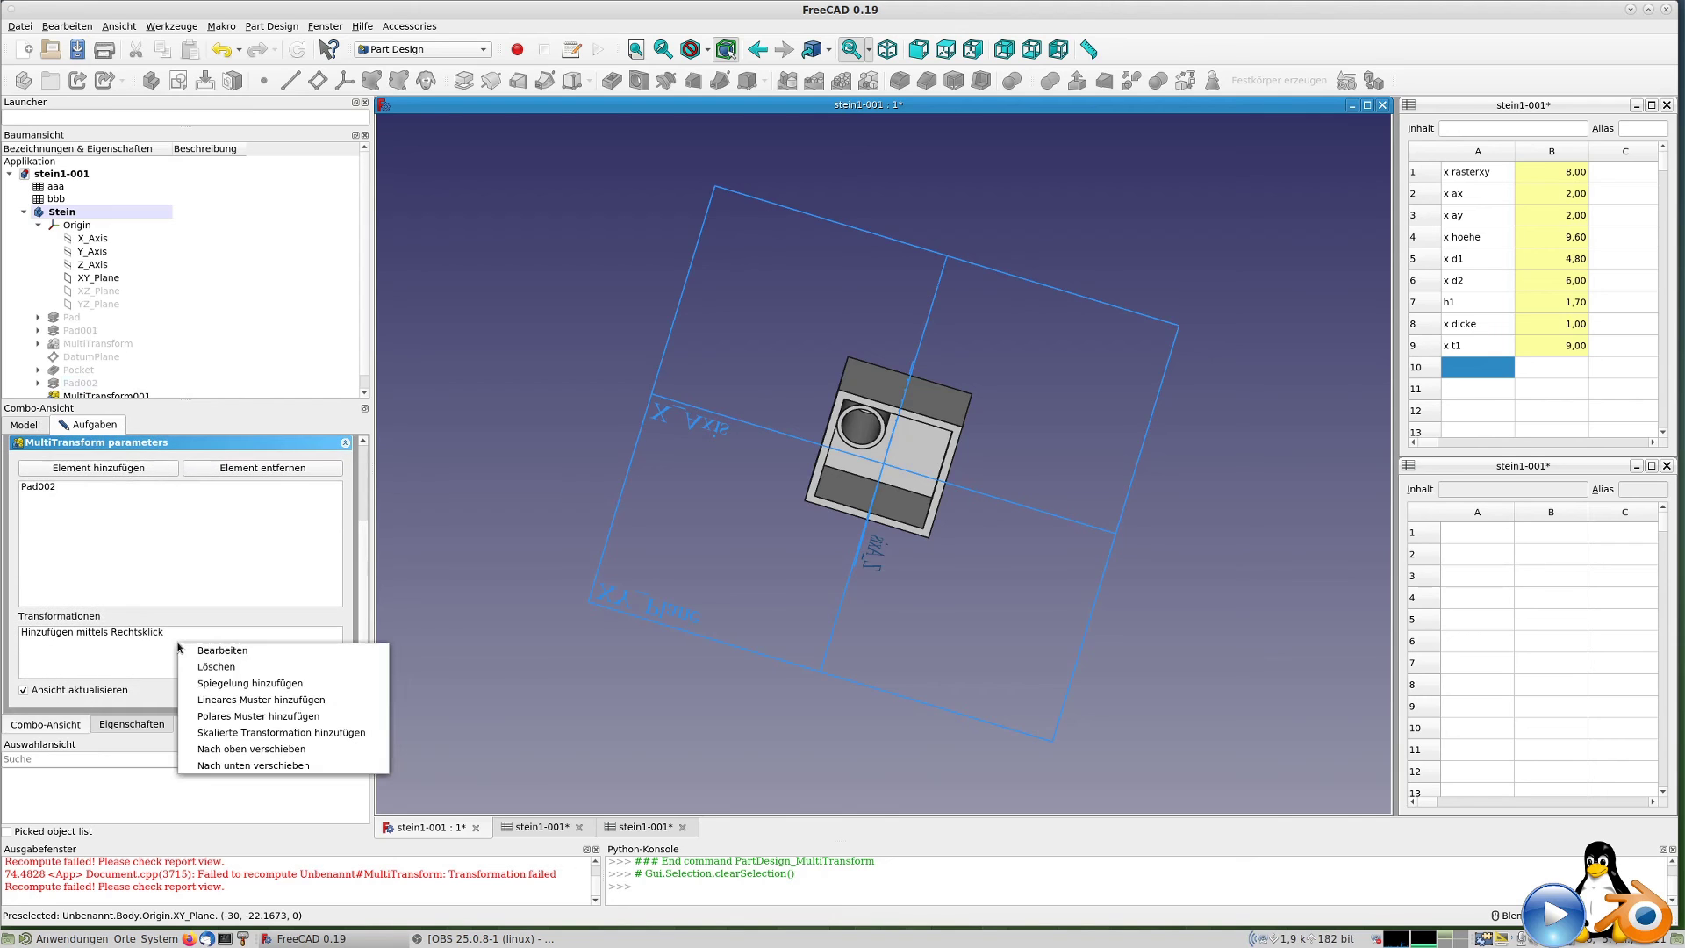
pyautogui.click(261, 700)
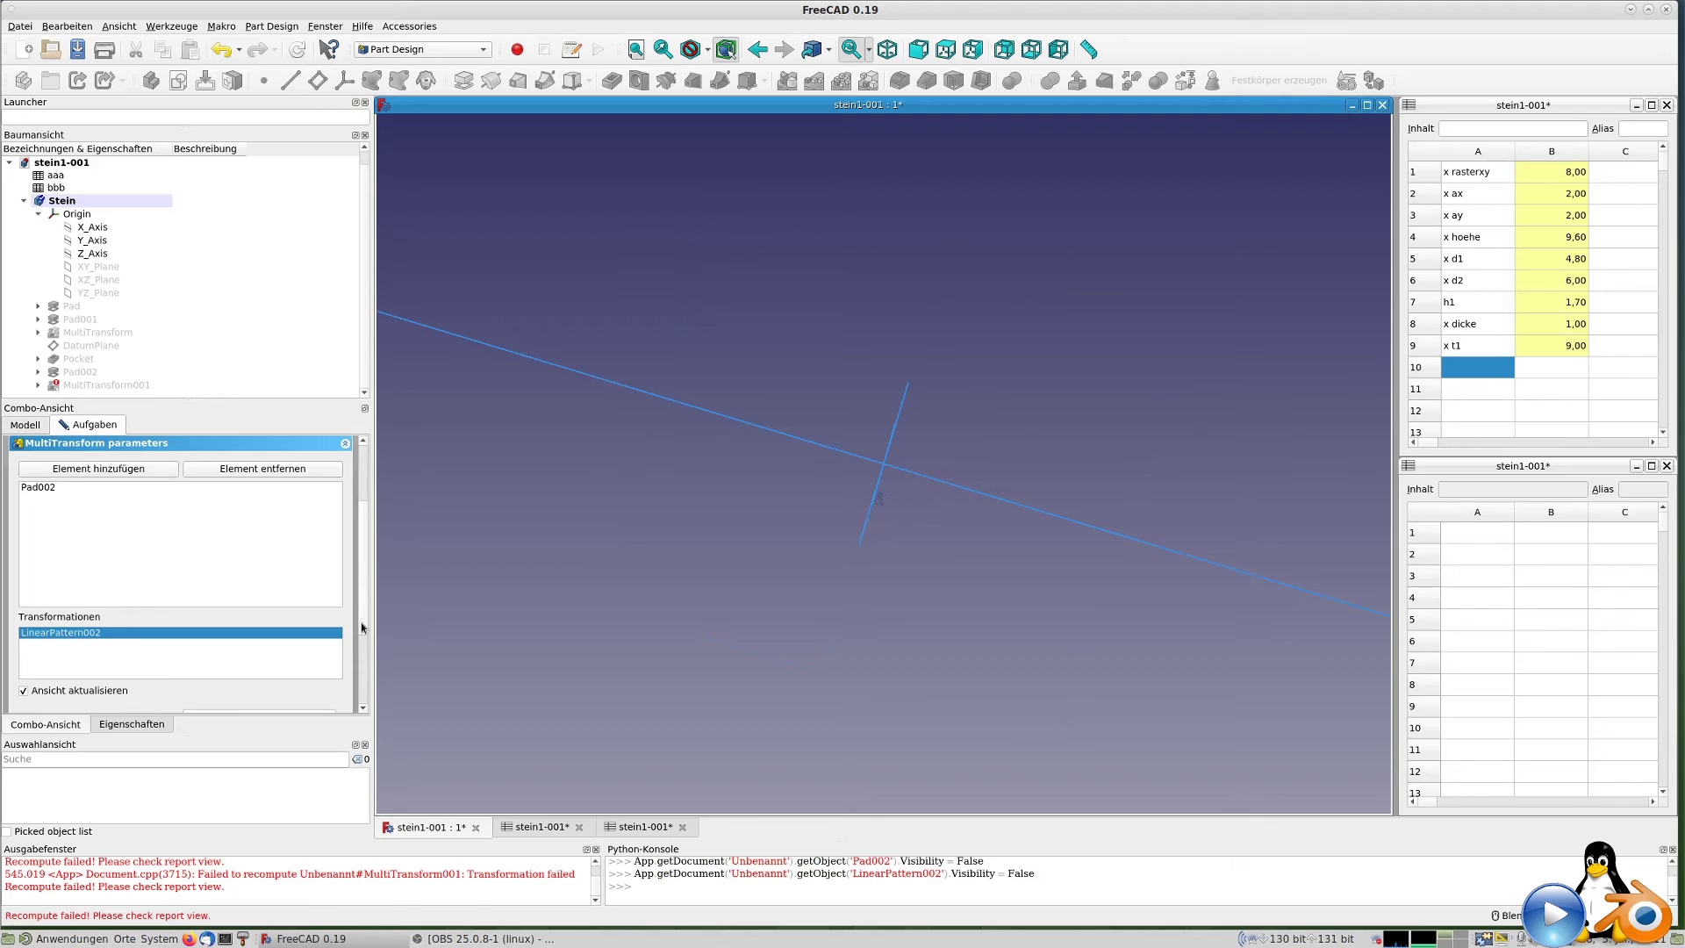
pyautogui.moveTo(364, 622); pyautogui.dragTo(364, 647)
pyautogui.scroll(-3, 364, 647)
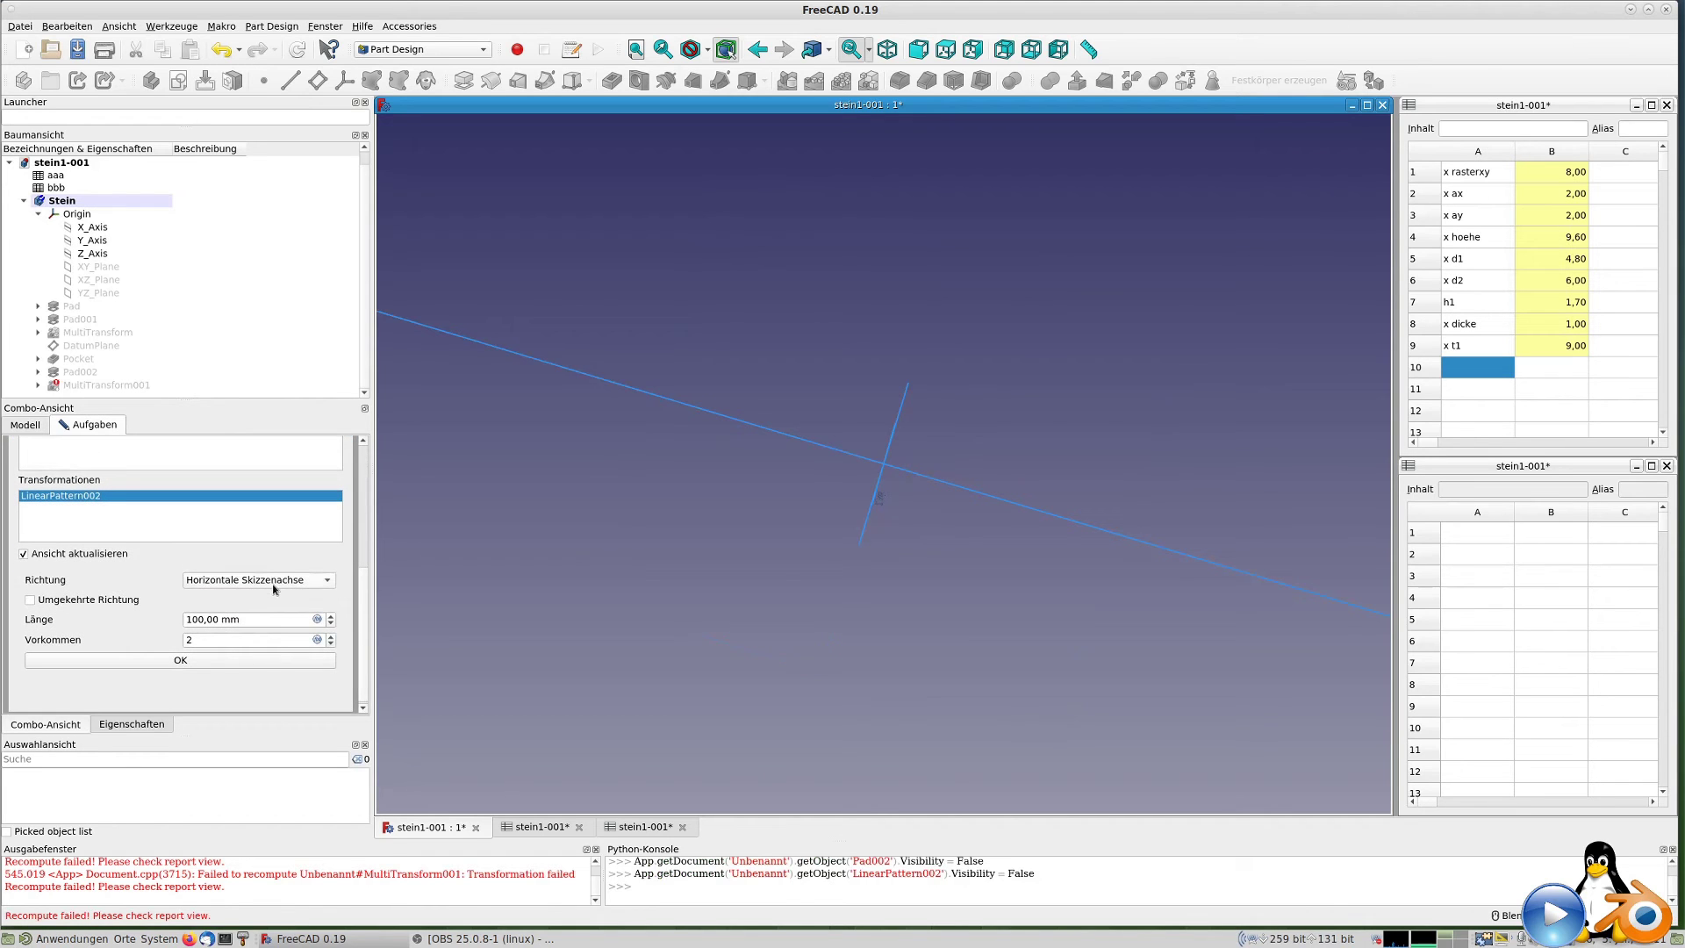
# Set LinearPattern002 length to aaa.rasterxy*(aaa.ax-1) and occurrences to aaa.ax.
pyautogui.click(317, 619)
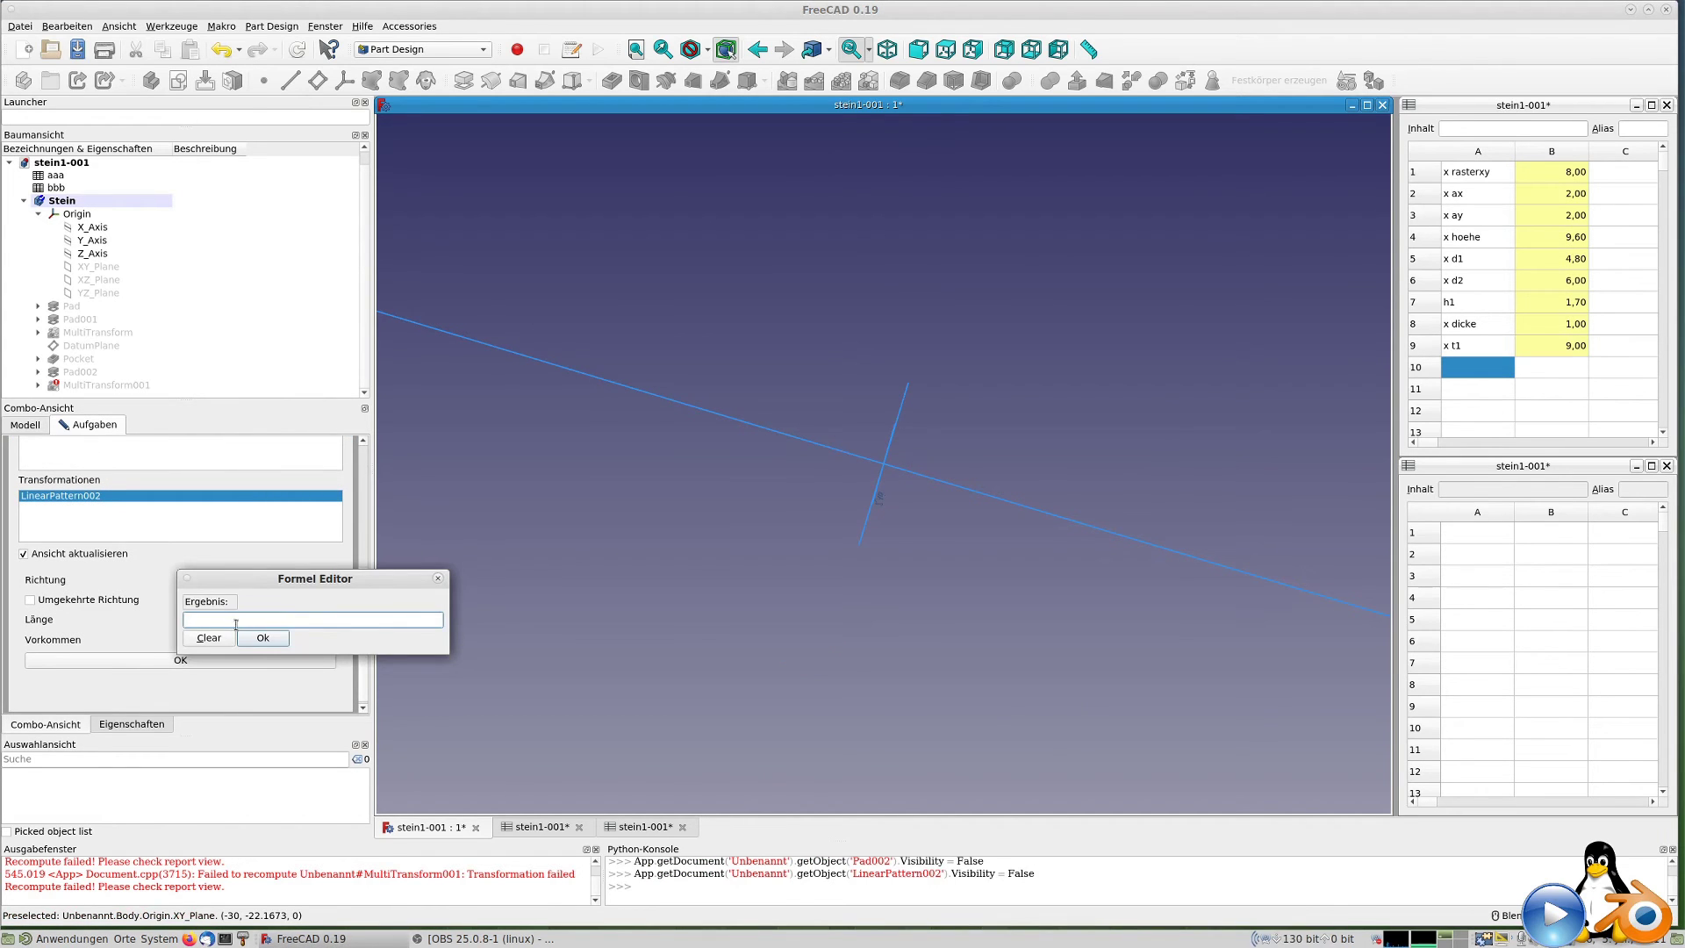
pyautogui.write('aaa.')
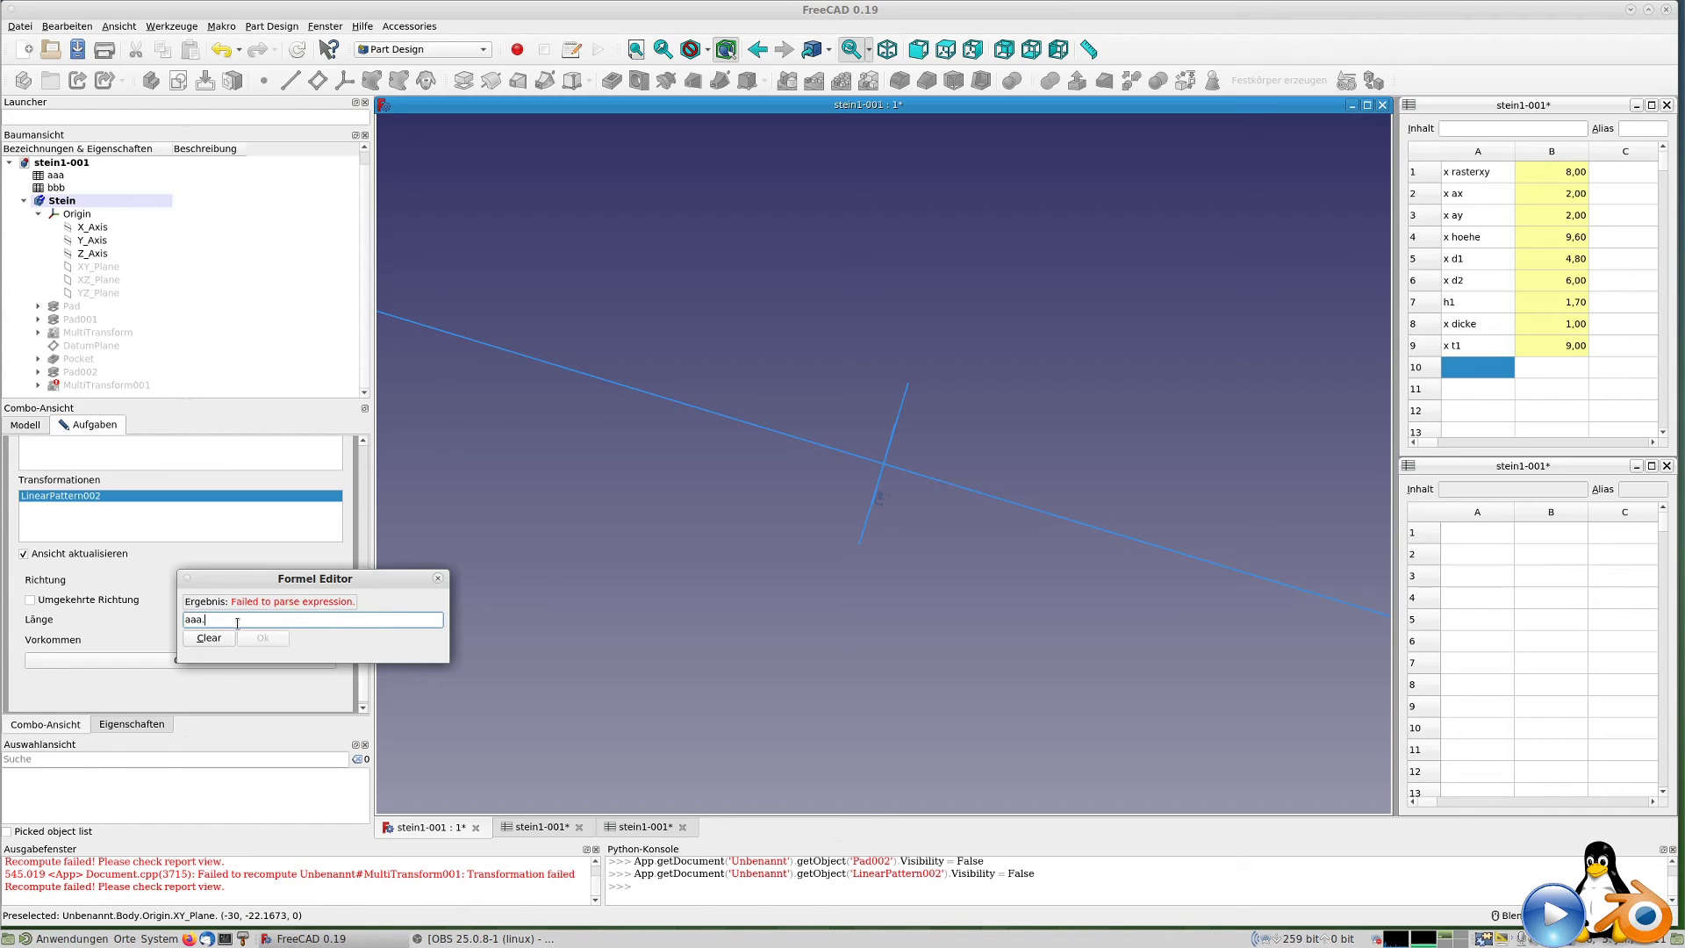
pyautogui.write('rasterx')
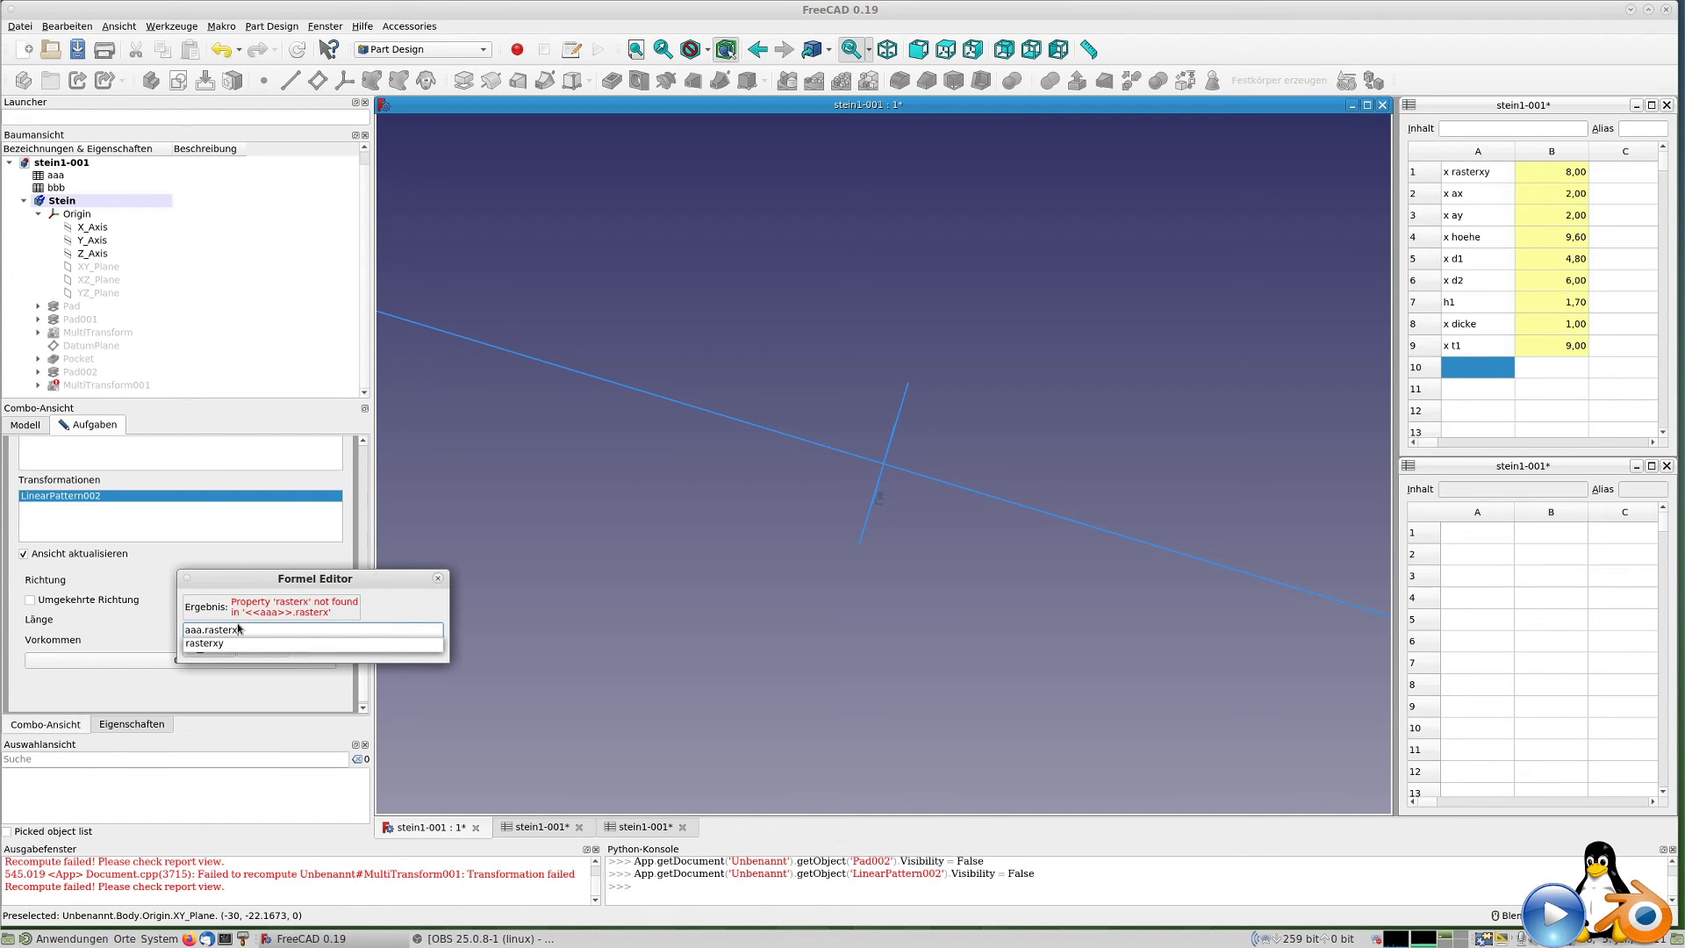
pyautogui.write('y*(')
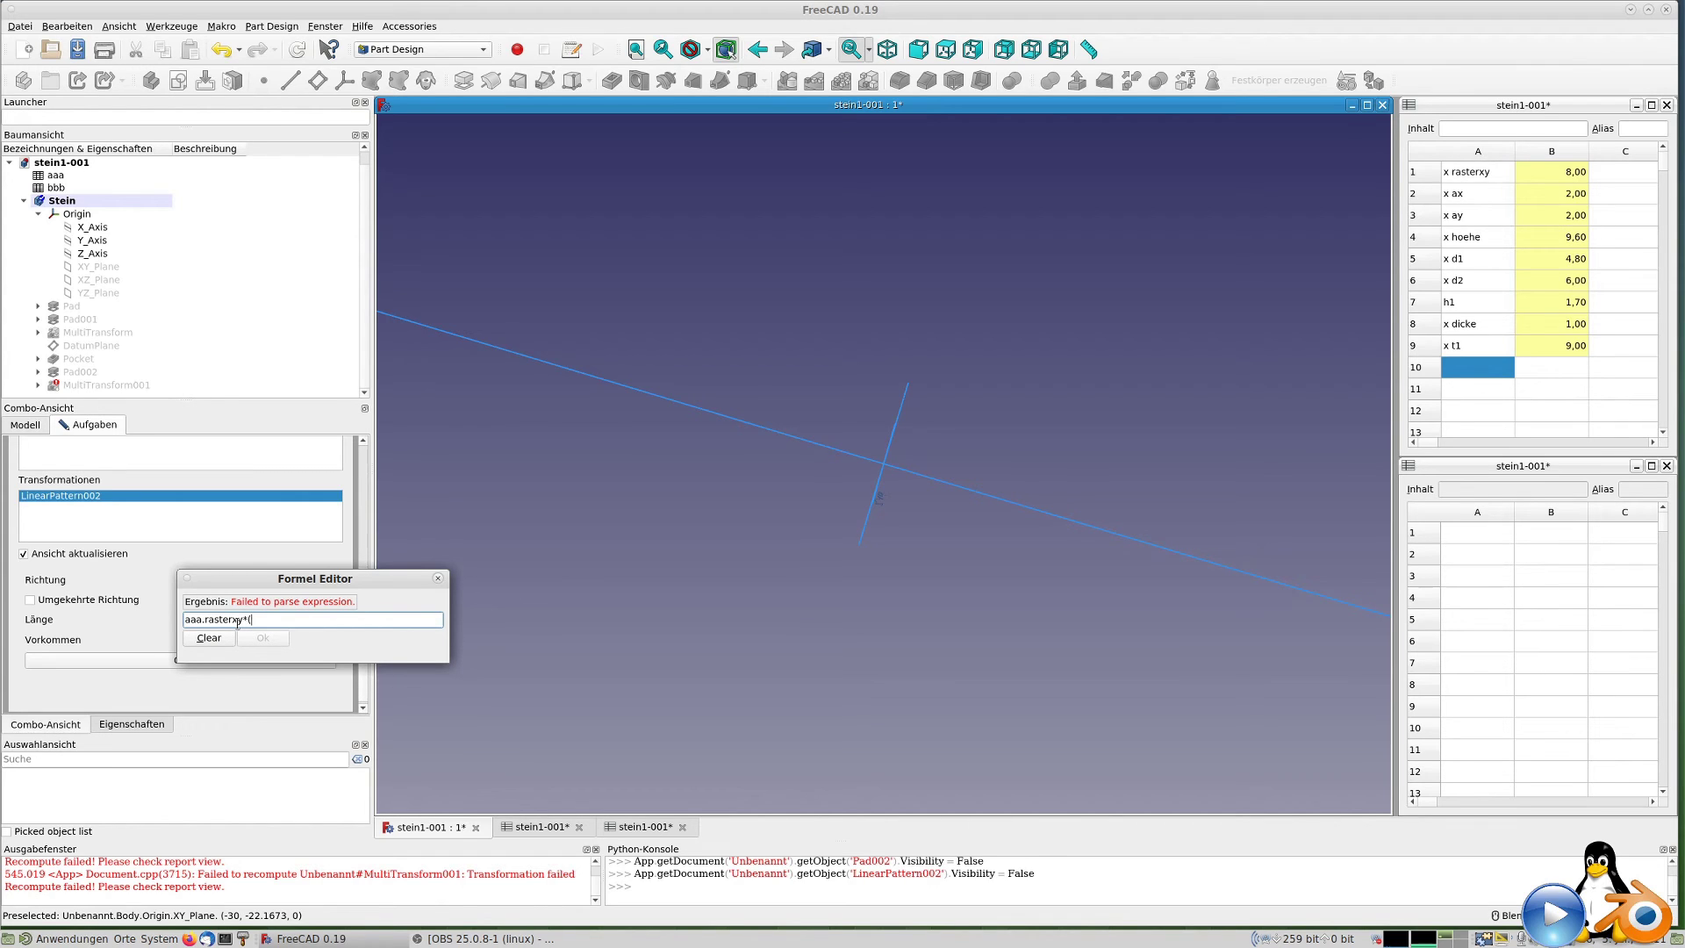
pyautogui.write('aaa.')
pyautogui.write('aaa.a')
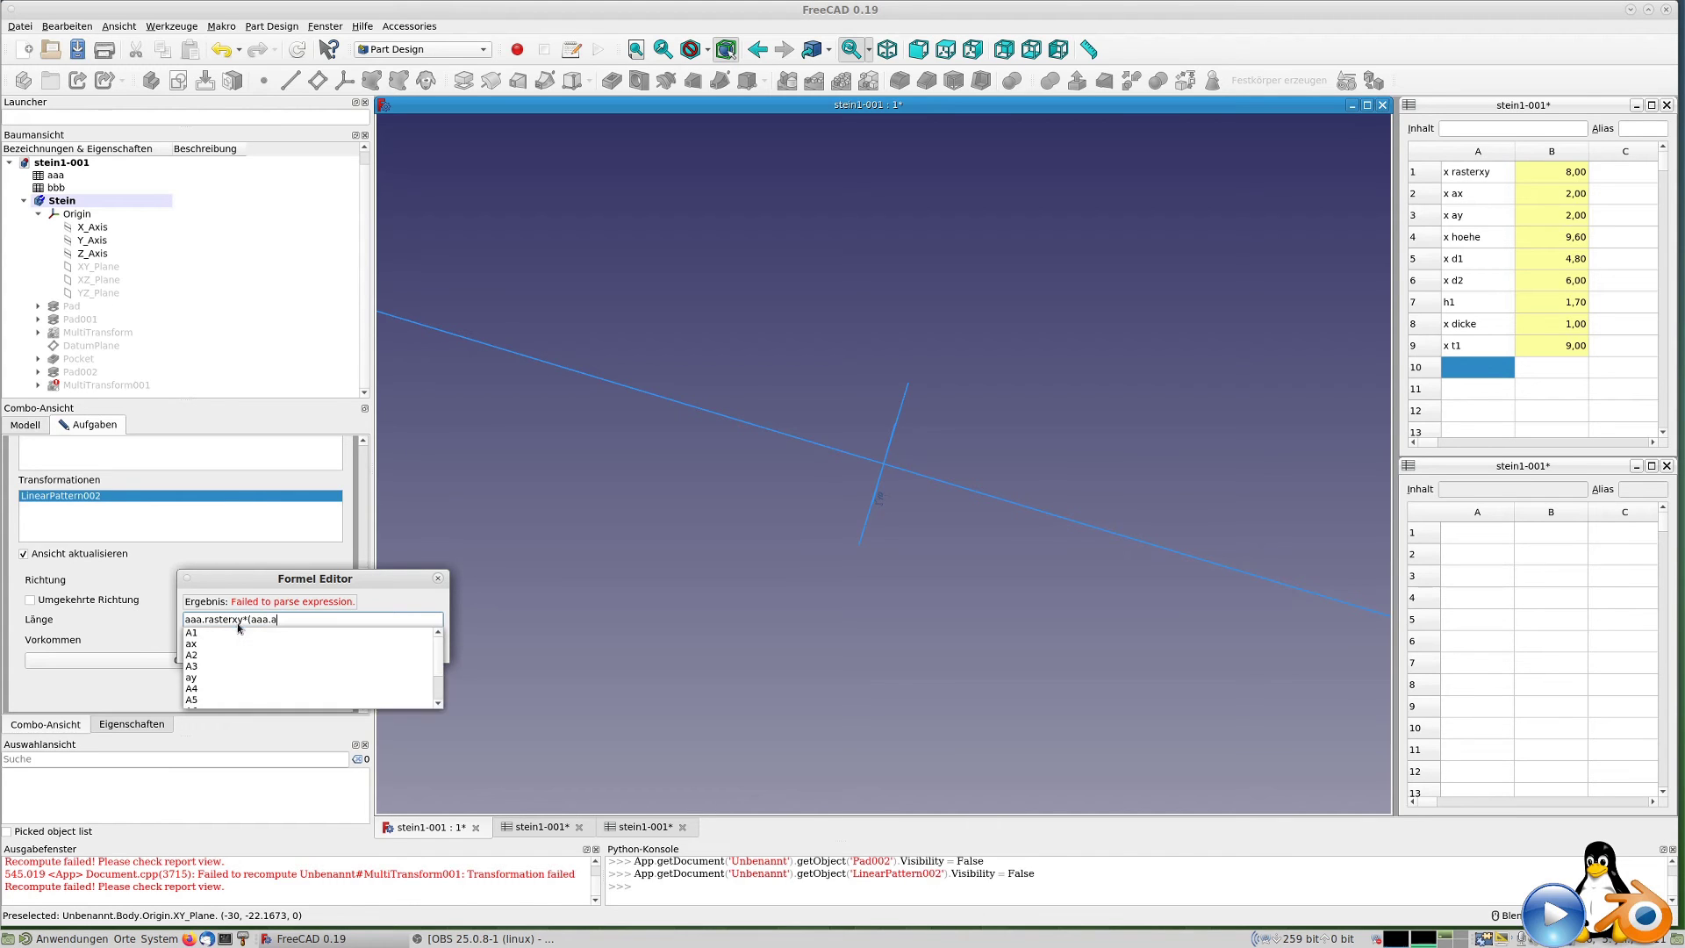
pyautogui.write('x-1)')
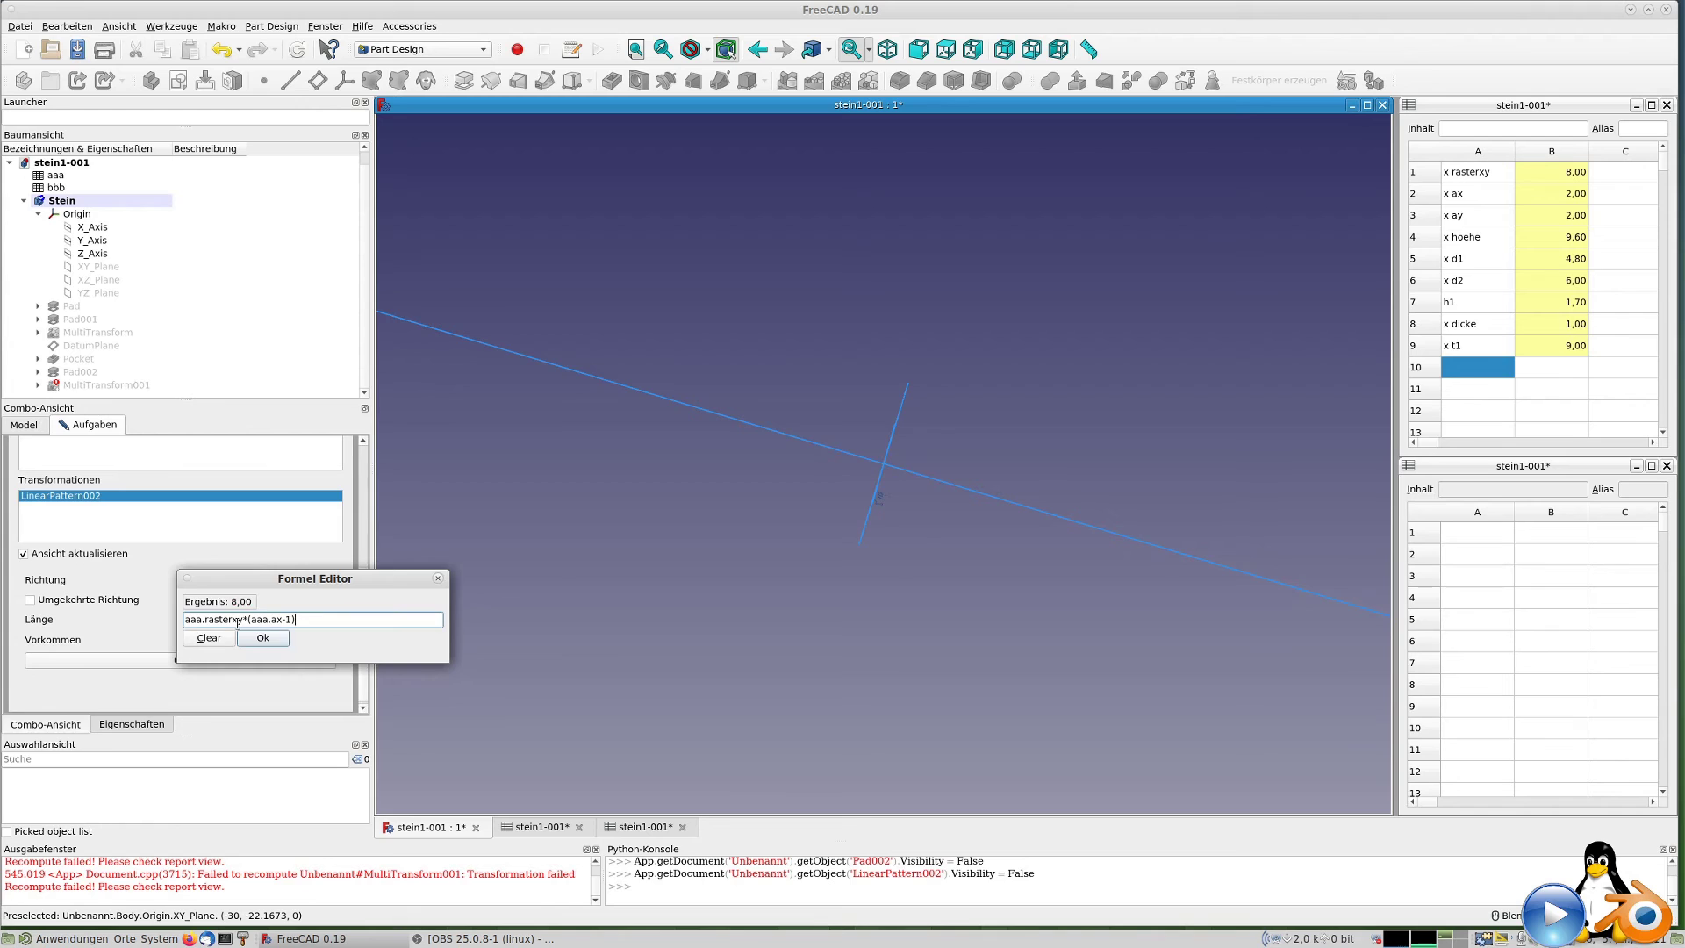
pyautogui.press('Return')
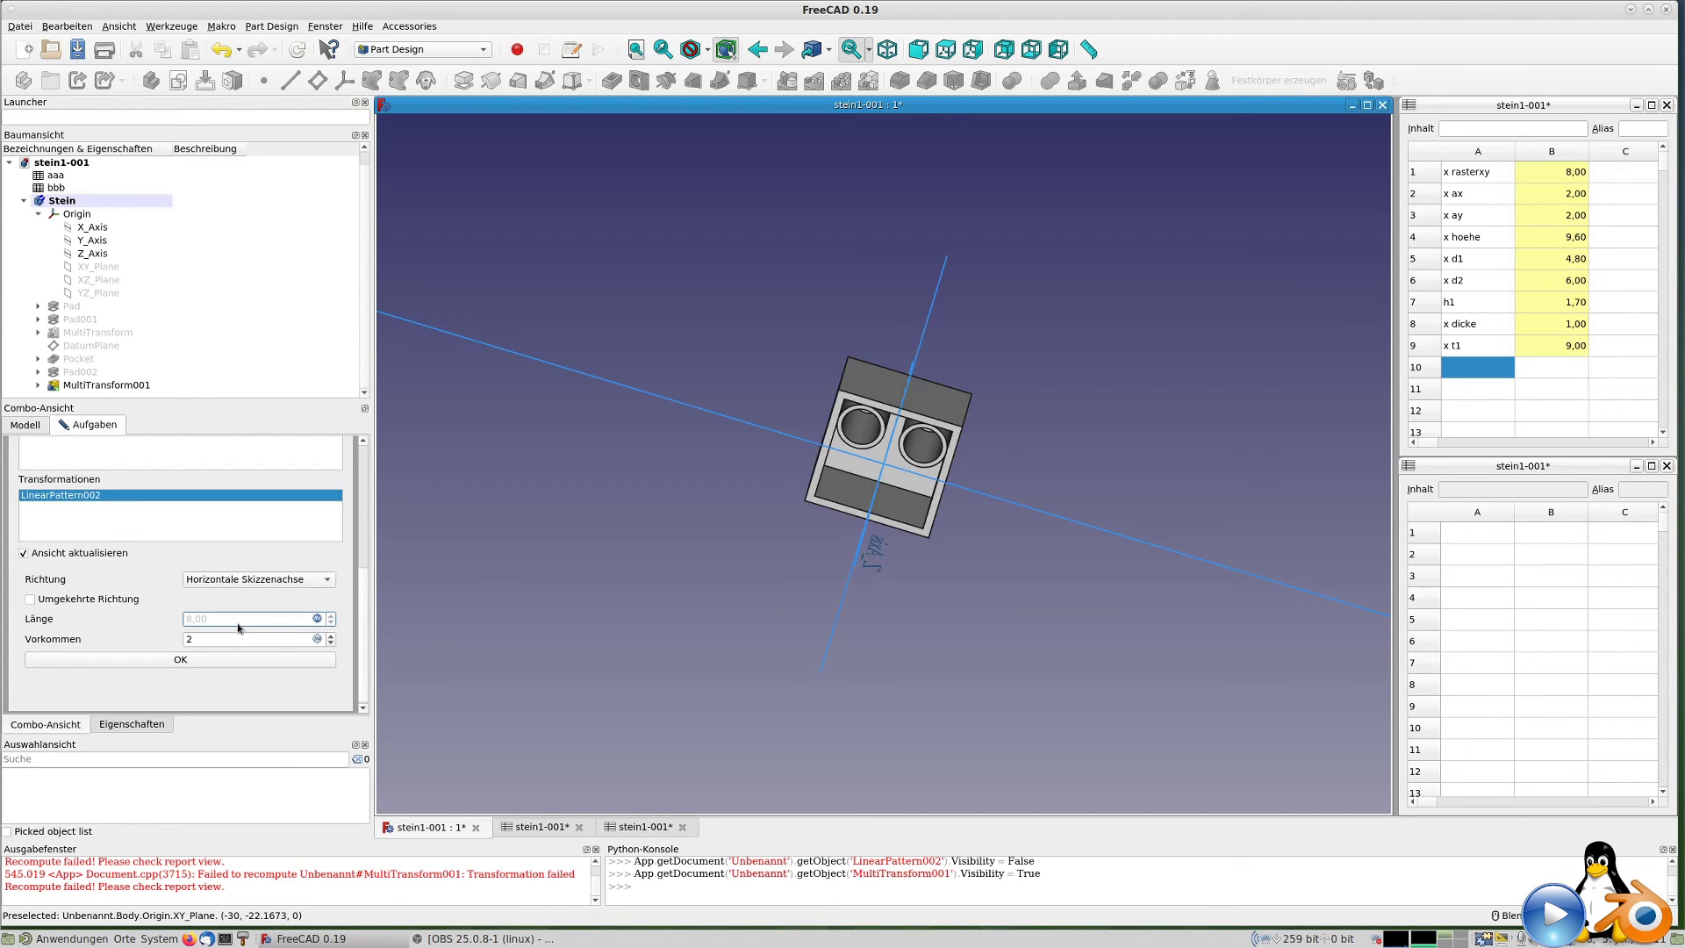
pyautogui.click(317, 638)
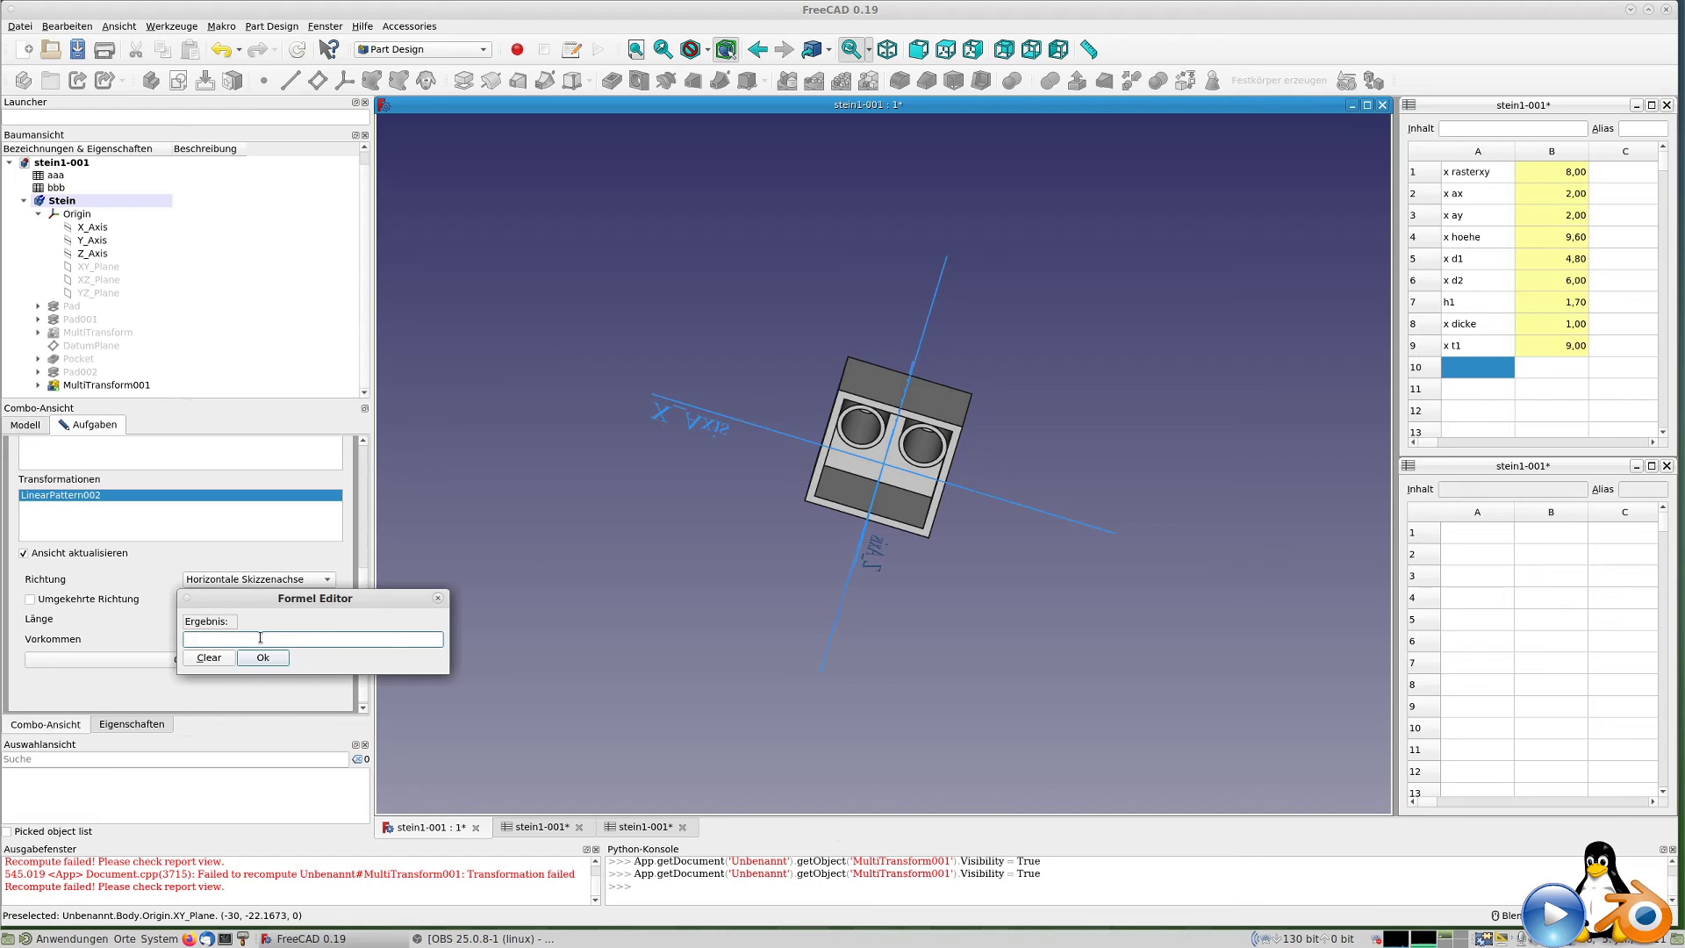
pyautogui.write('aaa.ax')
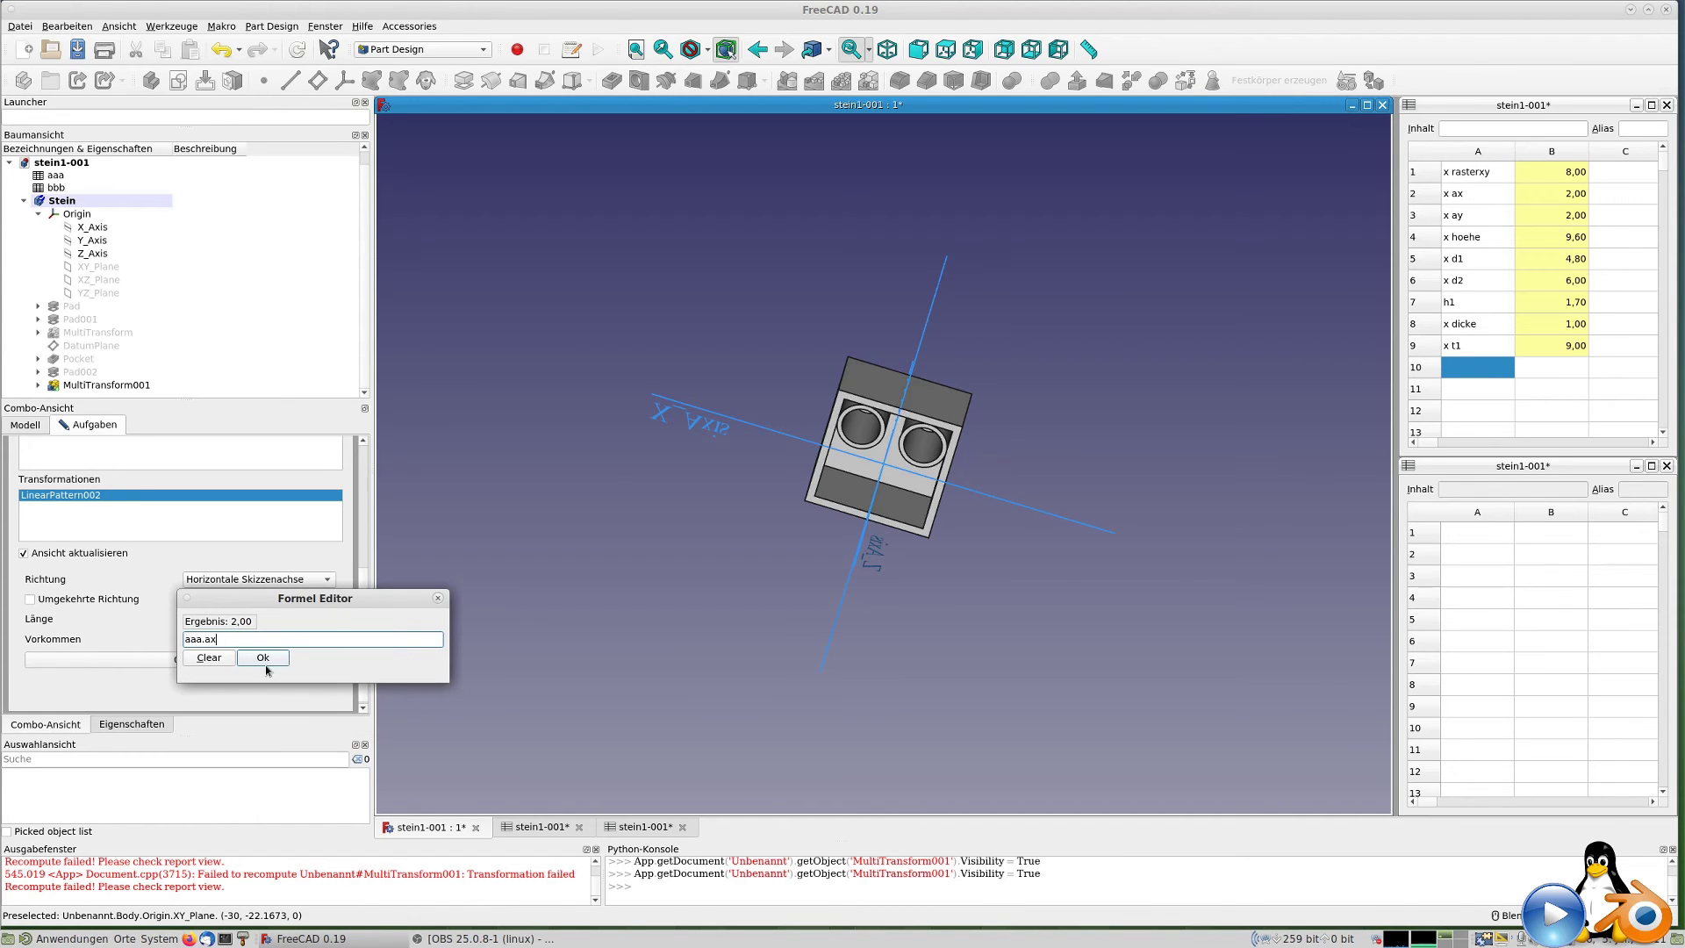
pyautogui.click(263, 658)
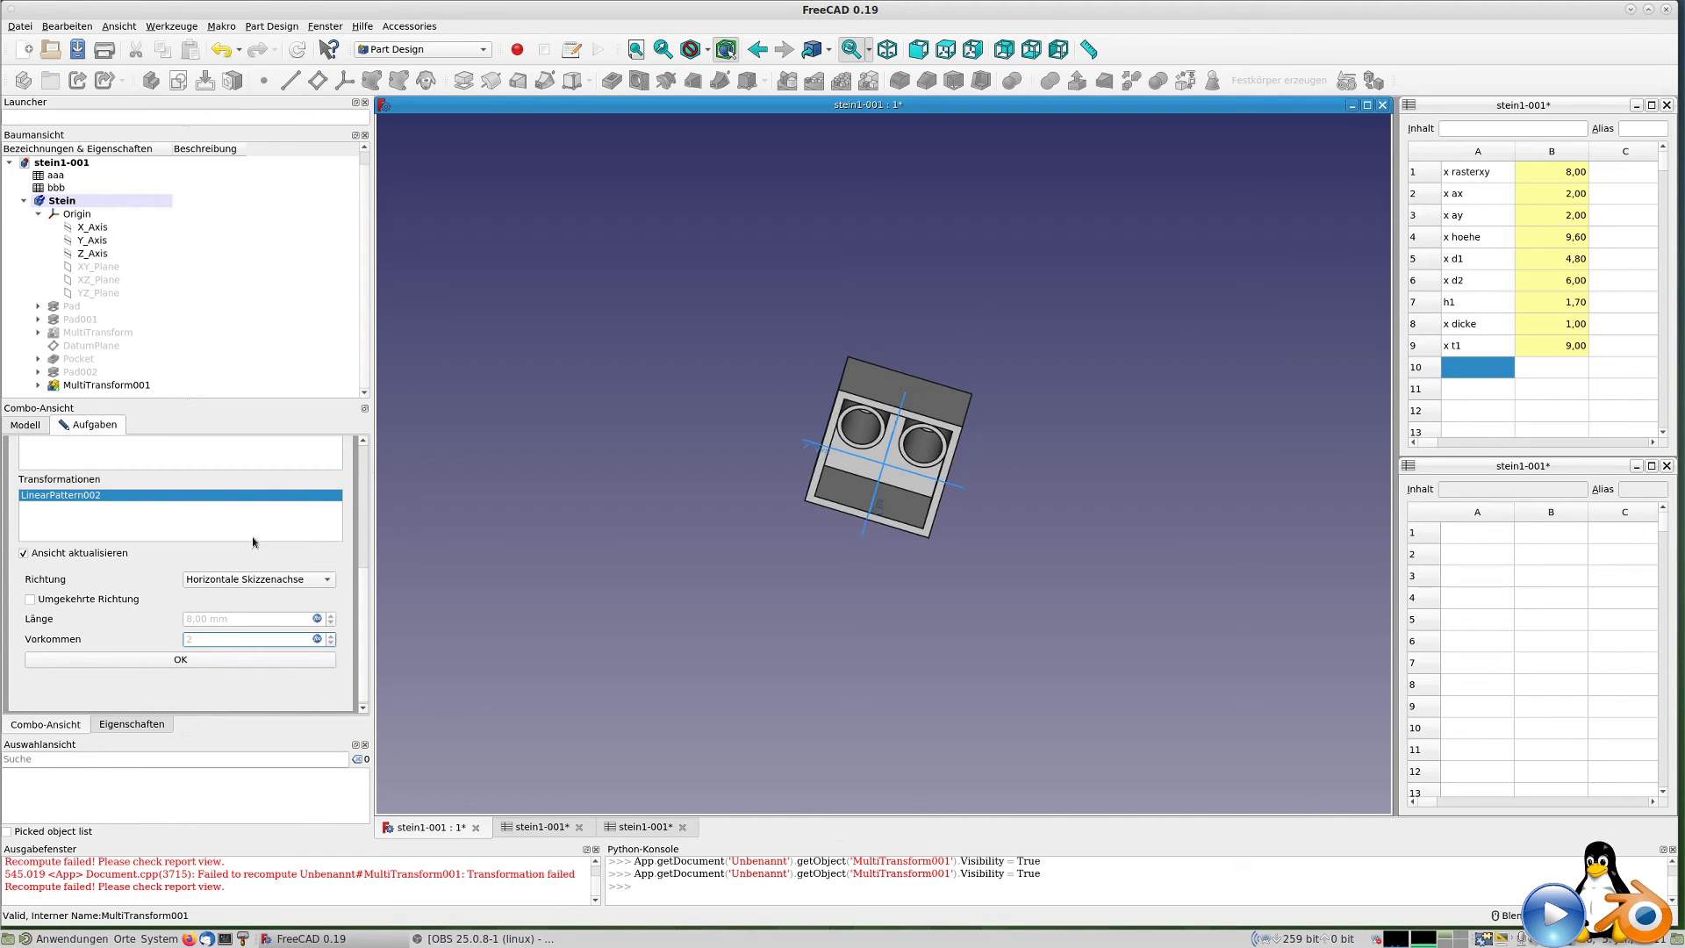
# Add a second linear pattern, LinearPattern003, along the vertical sketch axis.
pyautogui.rightClick(150, 515)
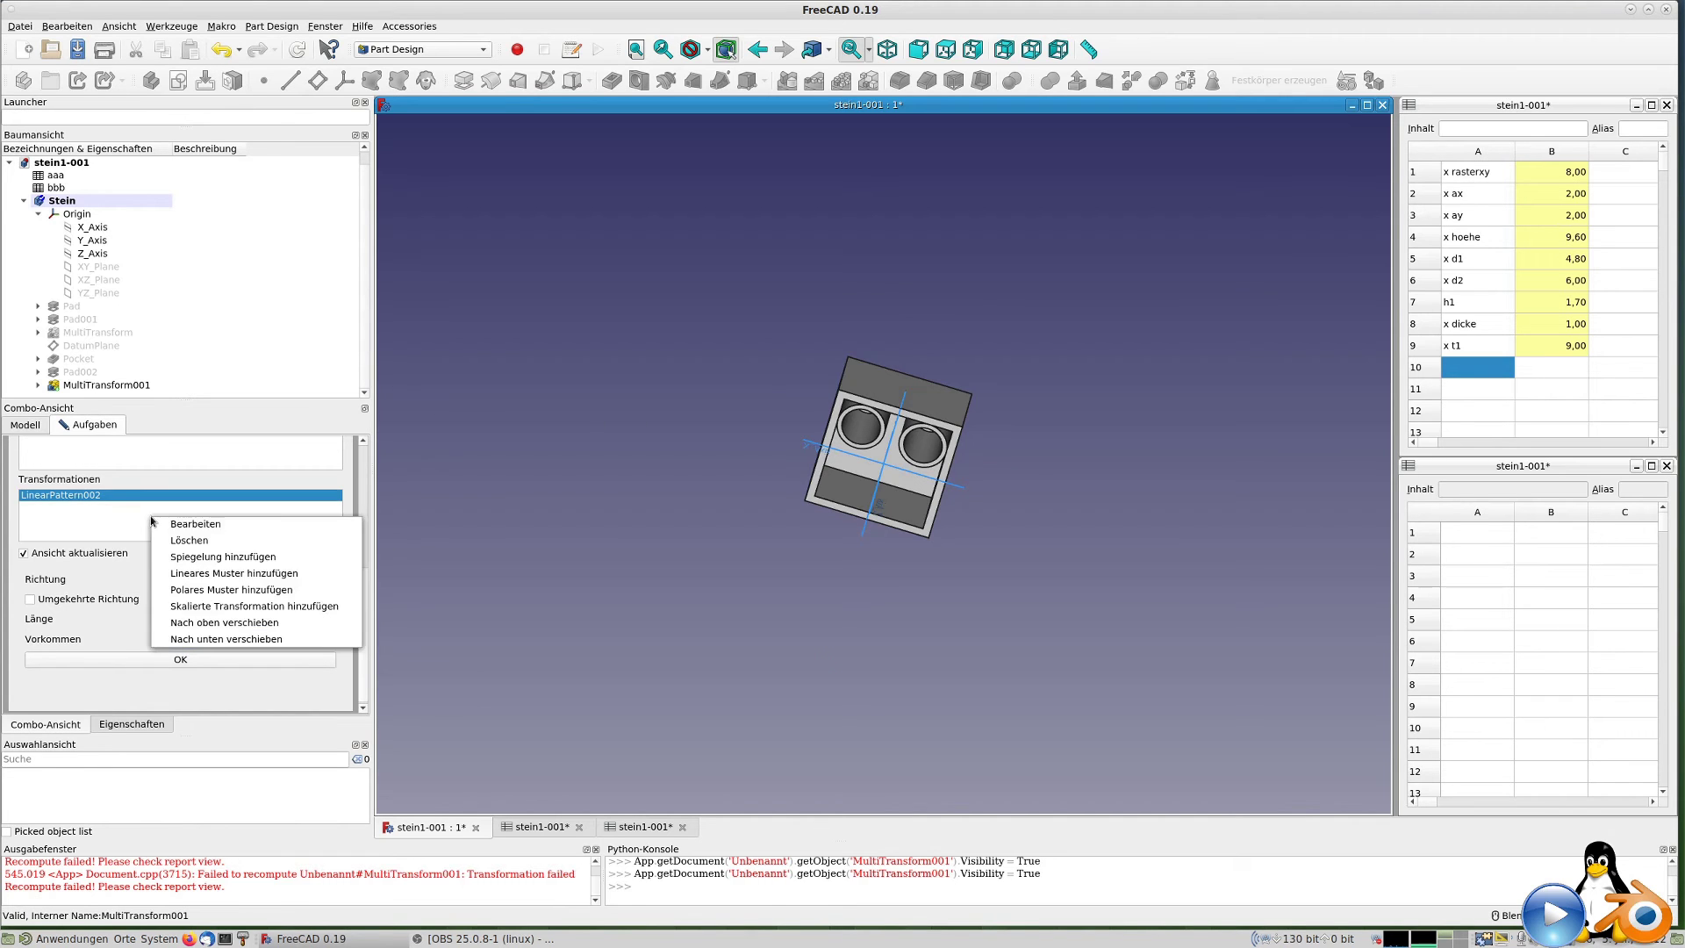
pyautogui.click(209, 574)
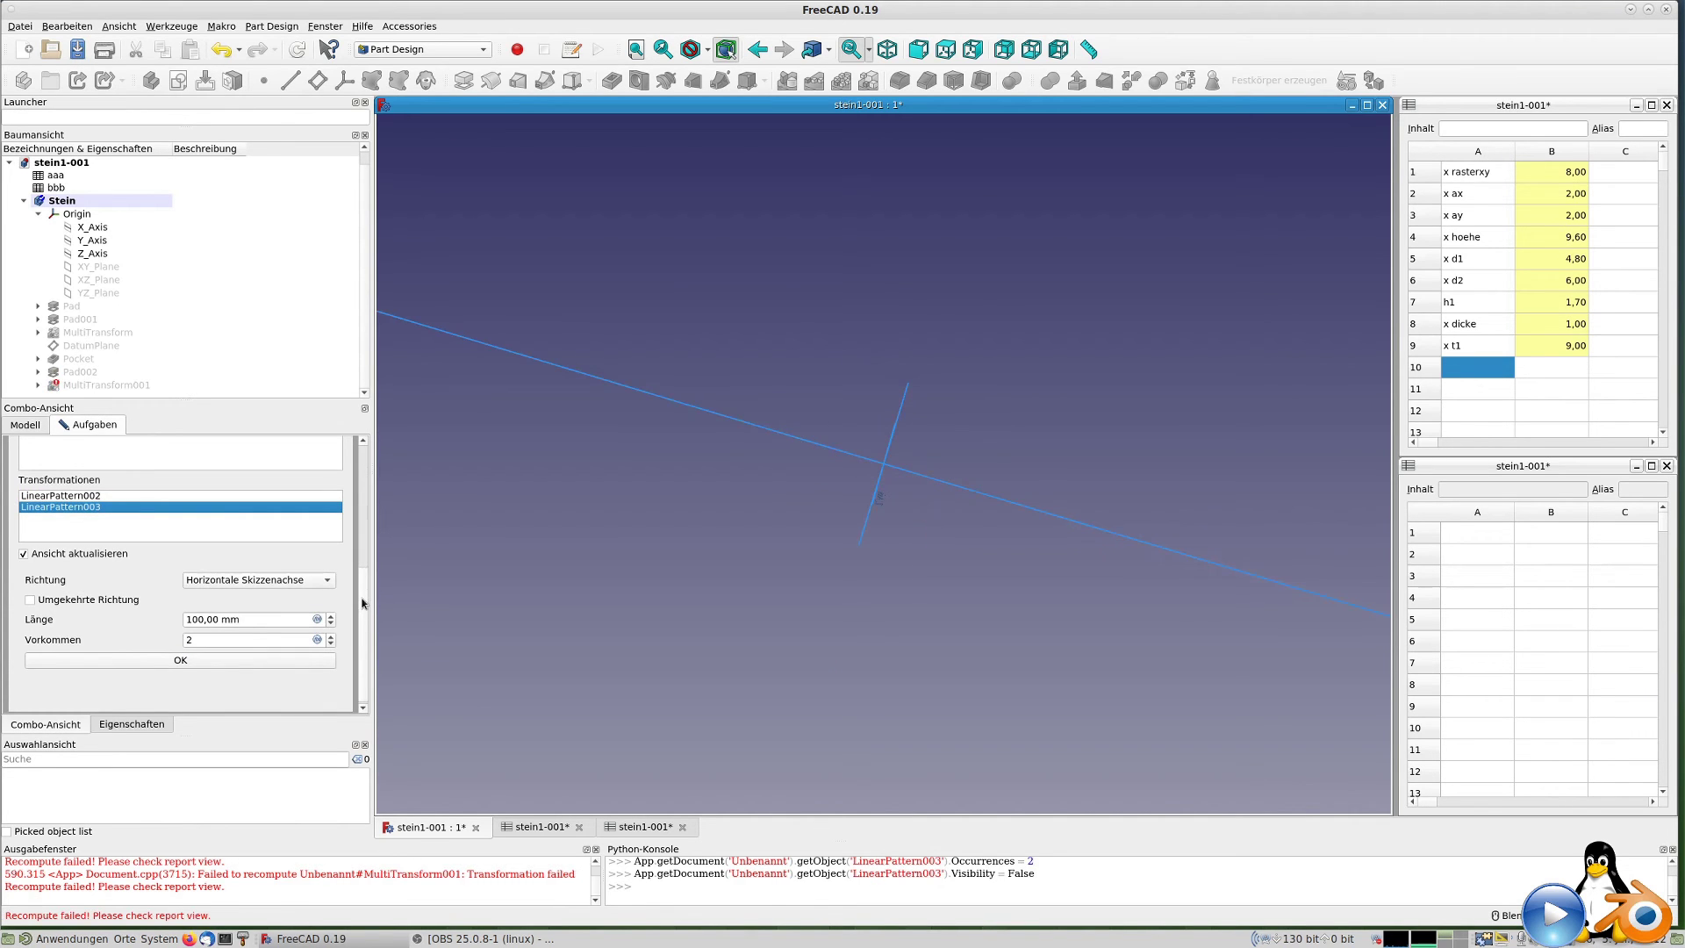
pyautogui.click(103, 496)
pyautogui.click(102, 508)
pyautogui.click(309, 582)
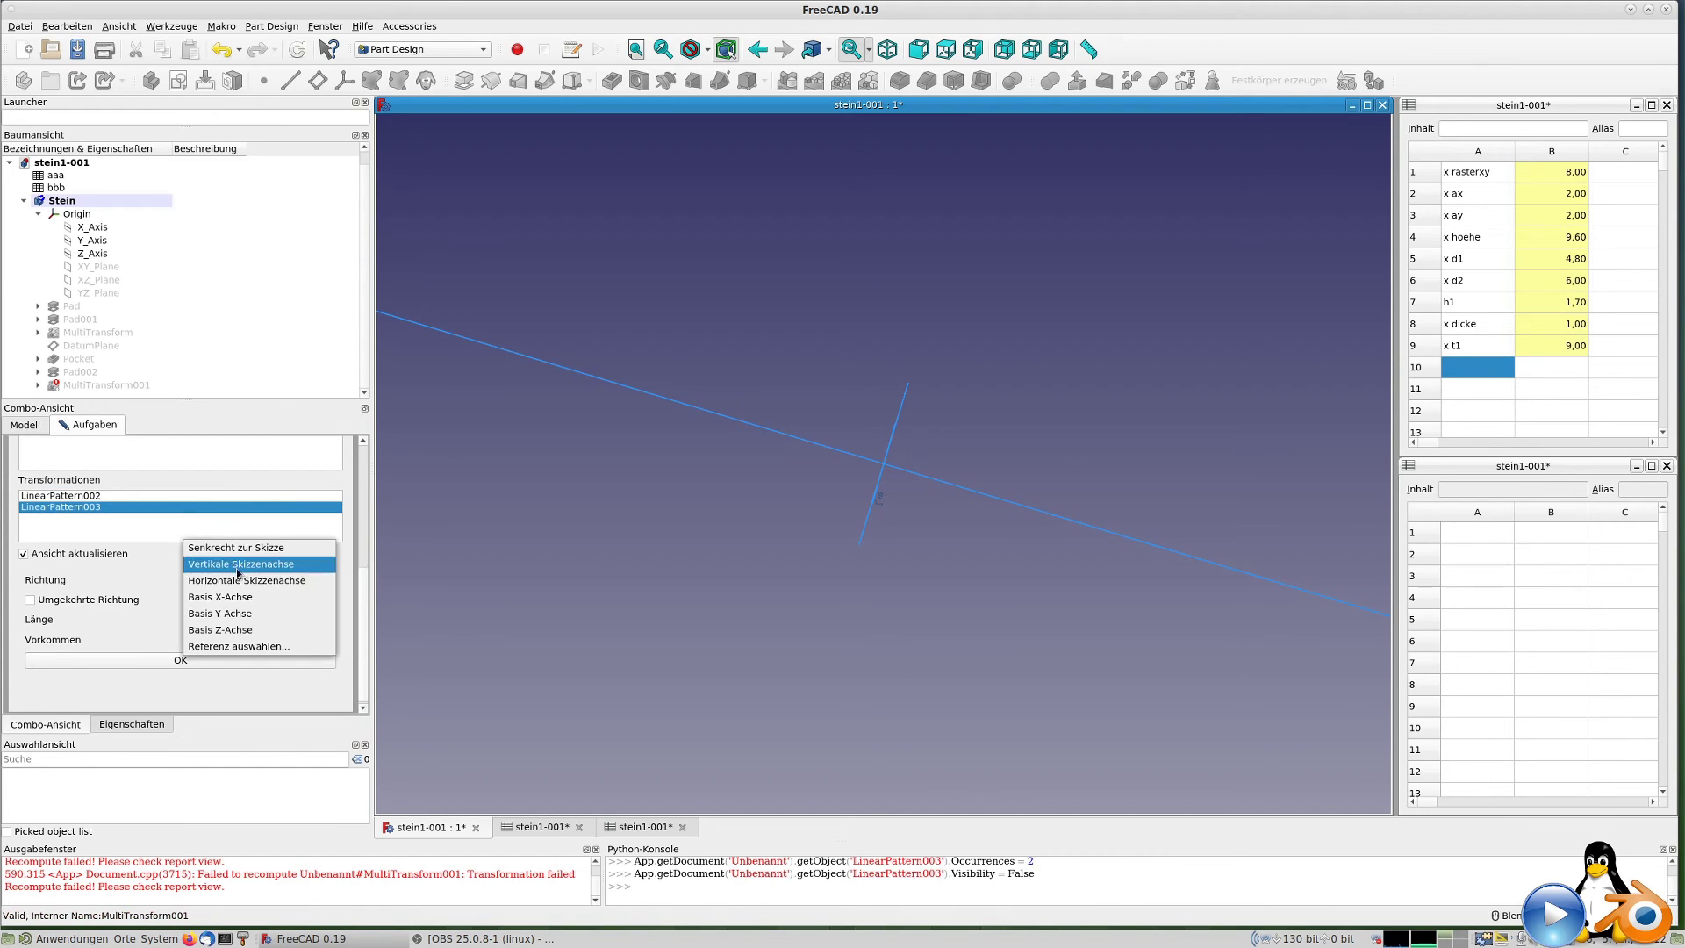
pyautogui.click(237, 567)
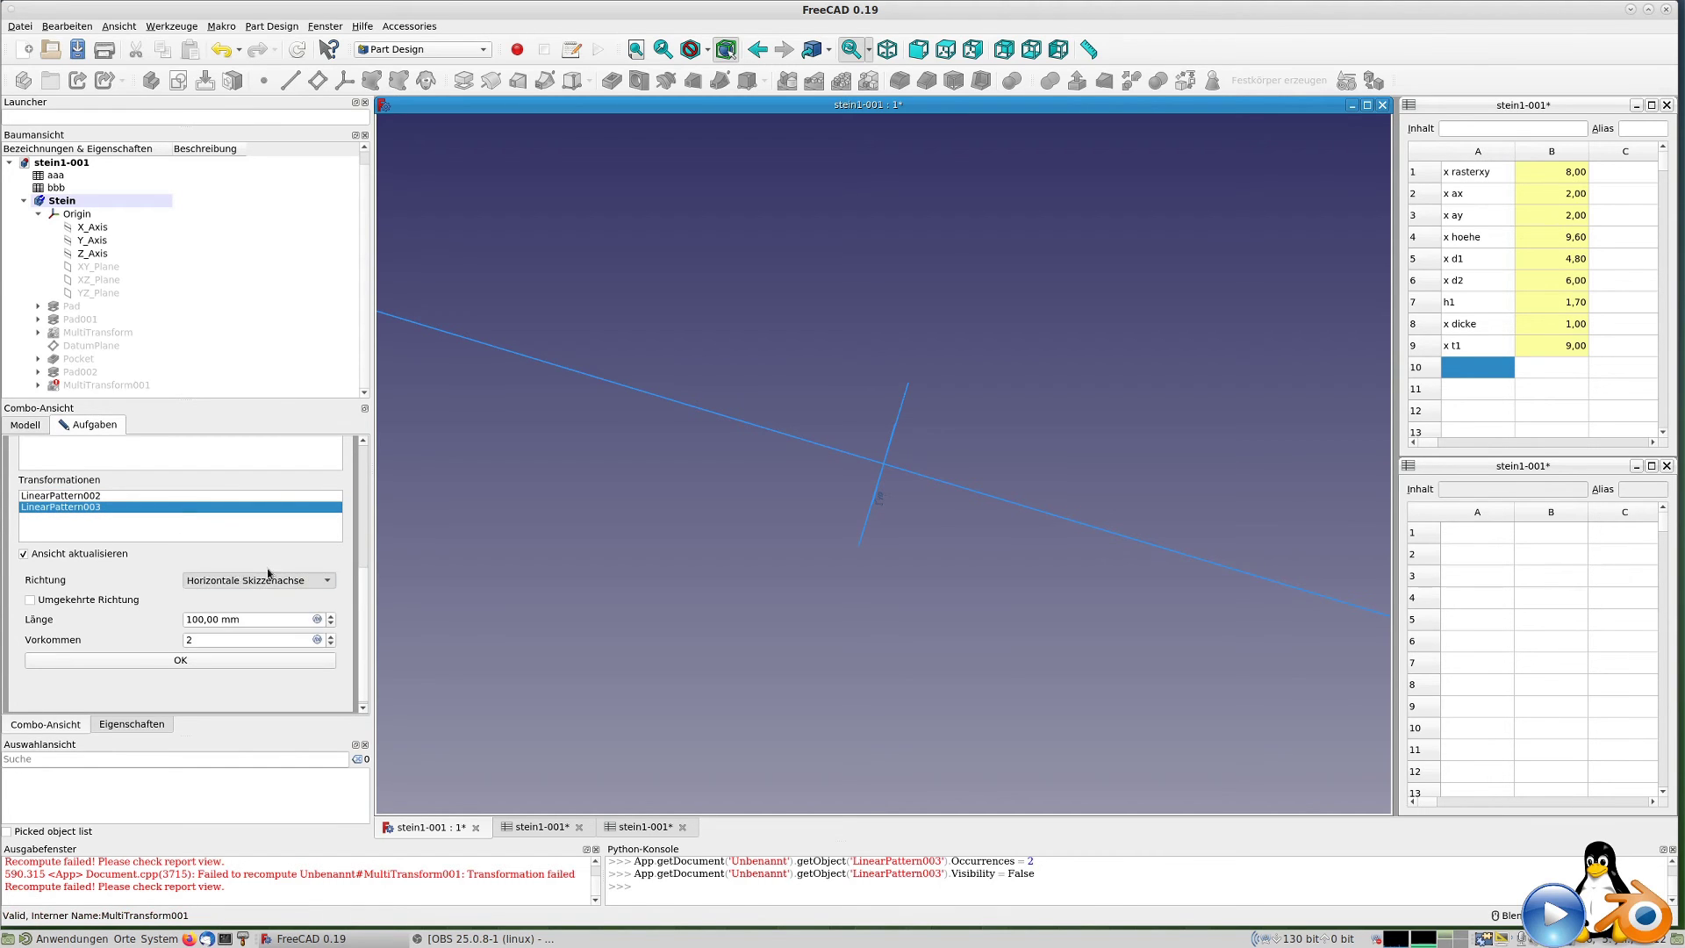
# Drive LinearPattern003 length by aaa.rasterxy*(aaa.ay-1) and occurrences by aaa.ay.
pyautogui.click(317, 618)
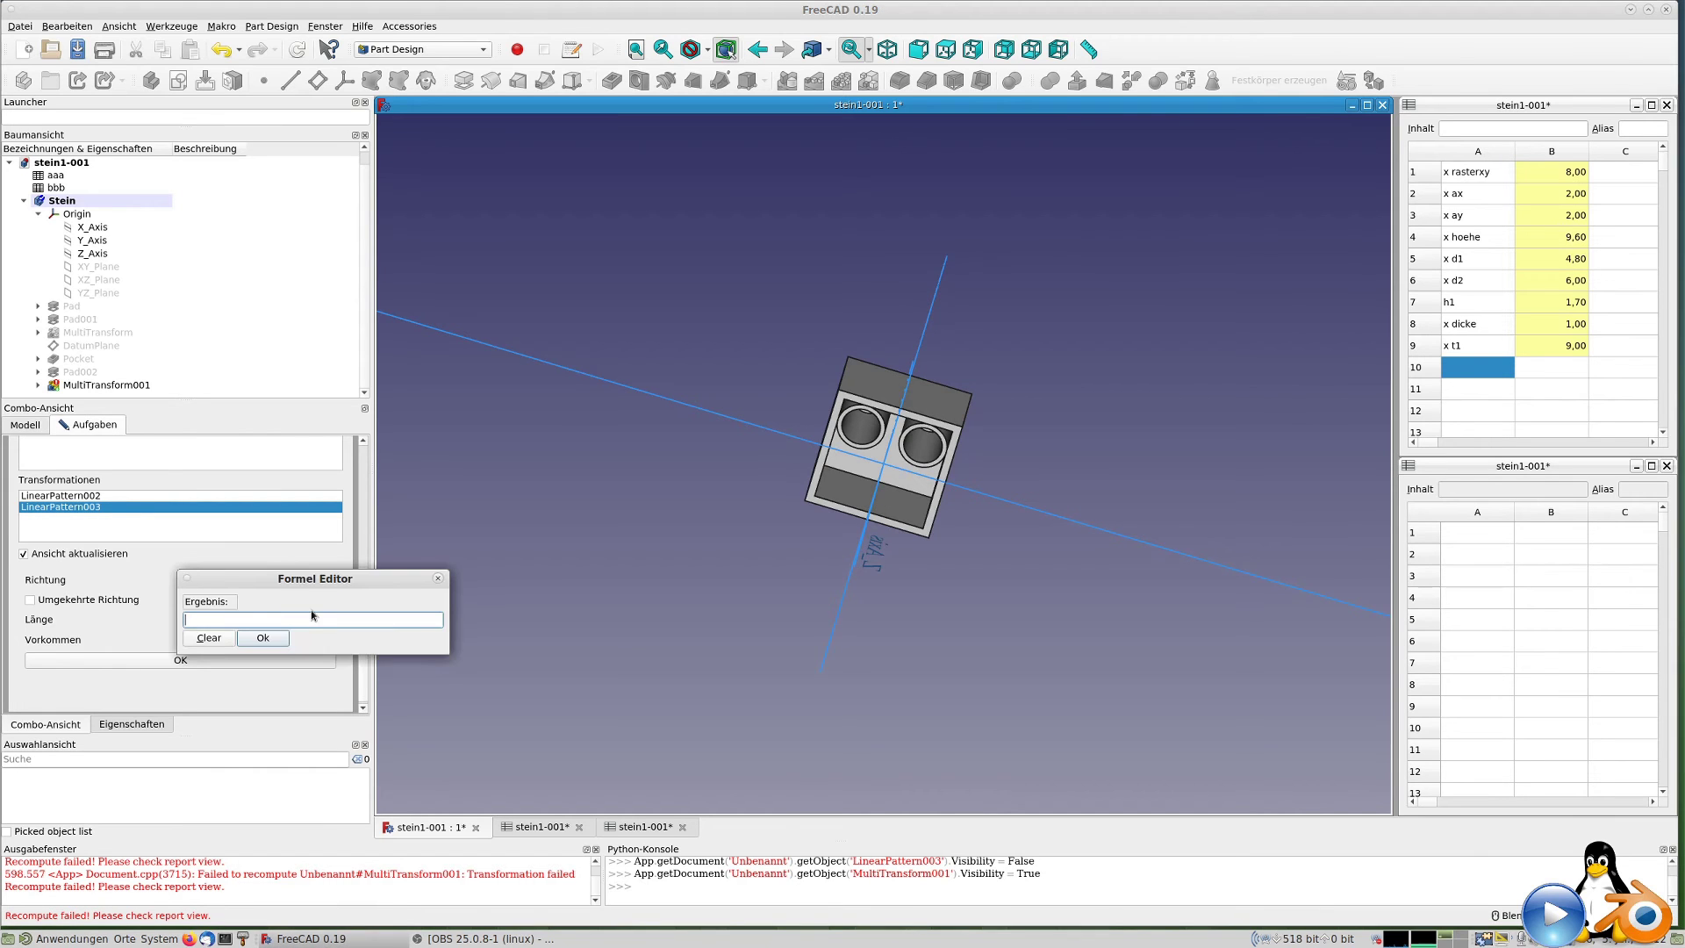
pyautogui.write('aaa.rasterxy*(a')
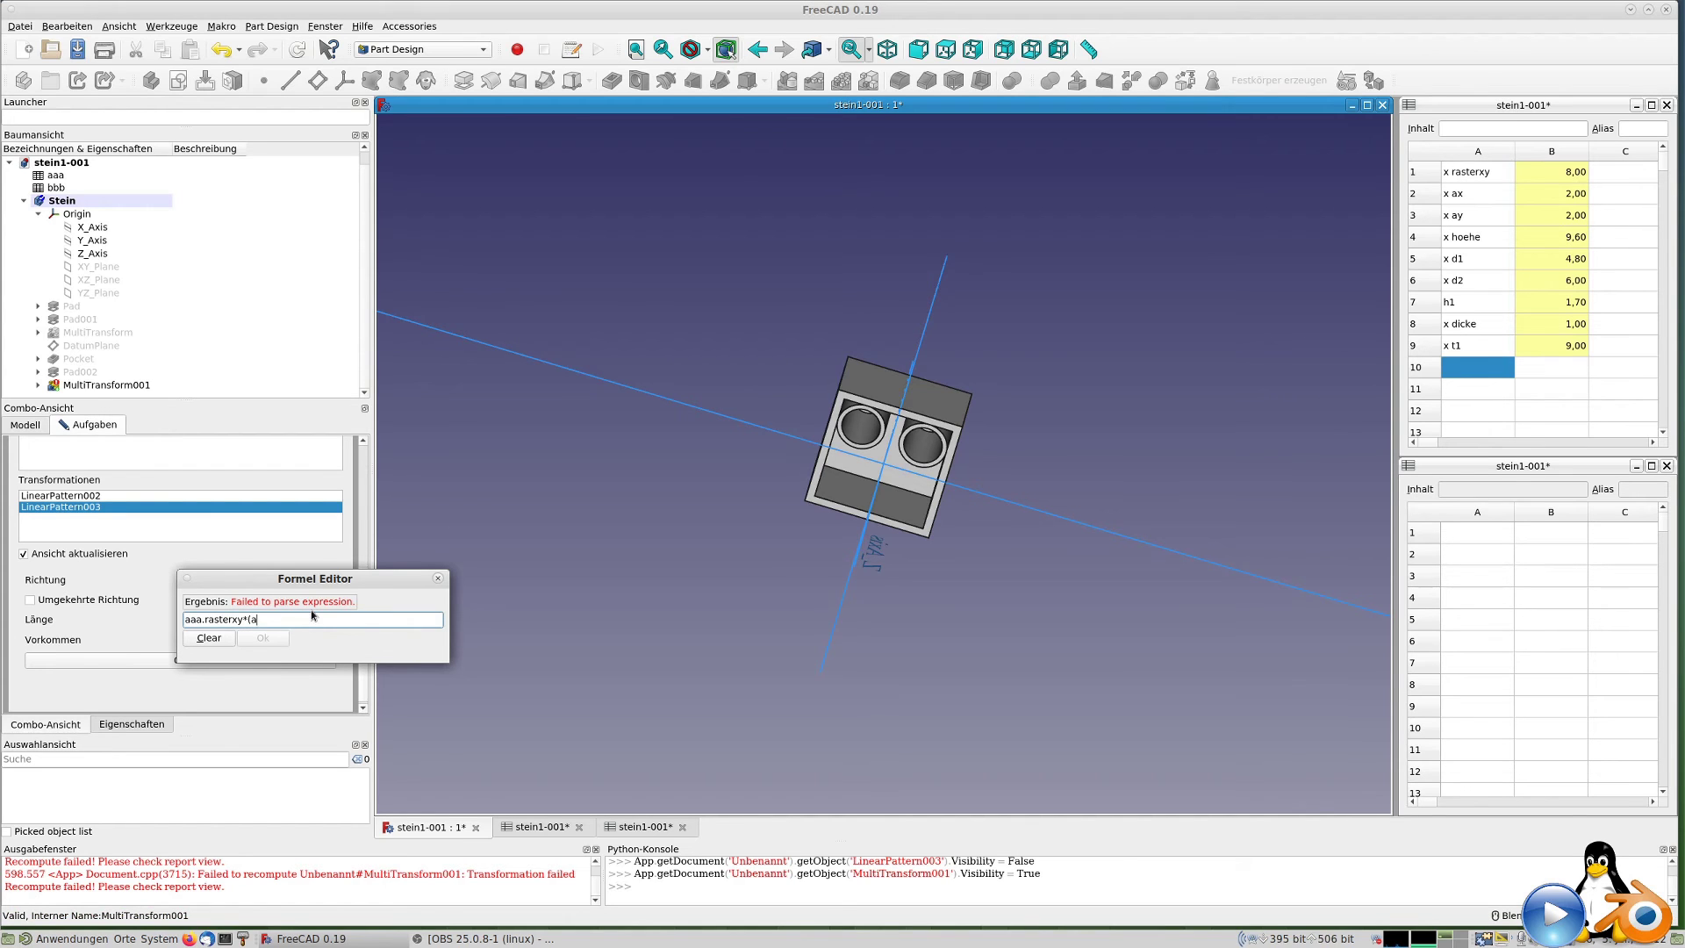
pyautogui.write('aa.ay-1)')
pyautogui.press('Return')
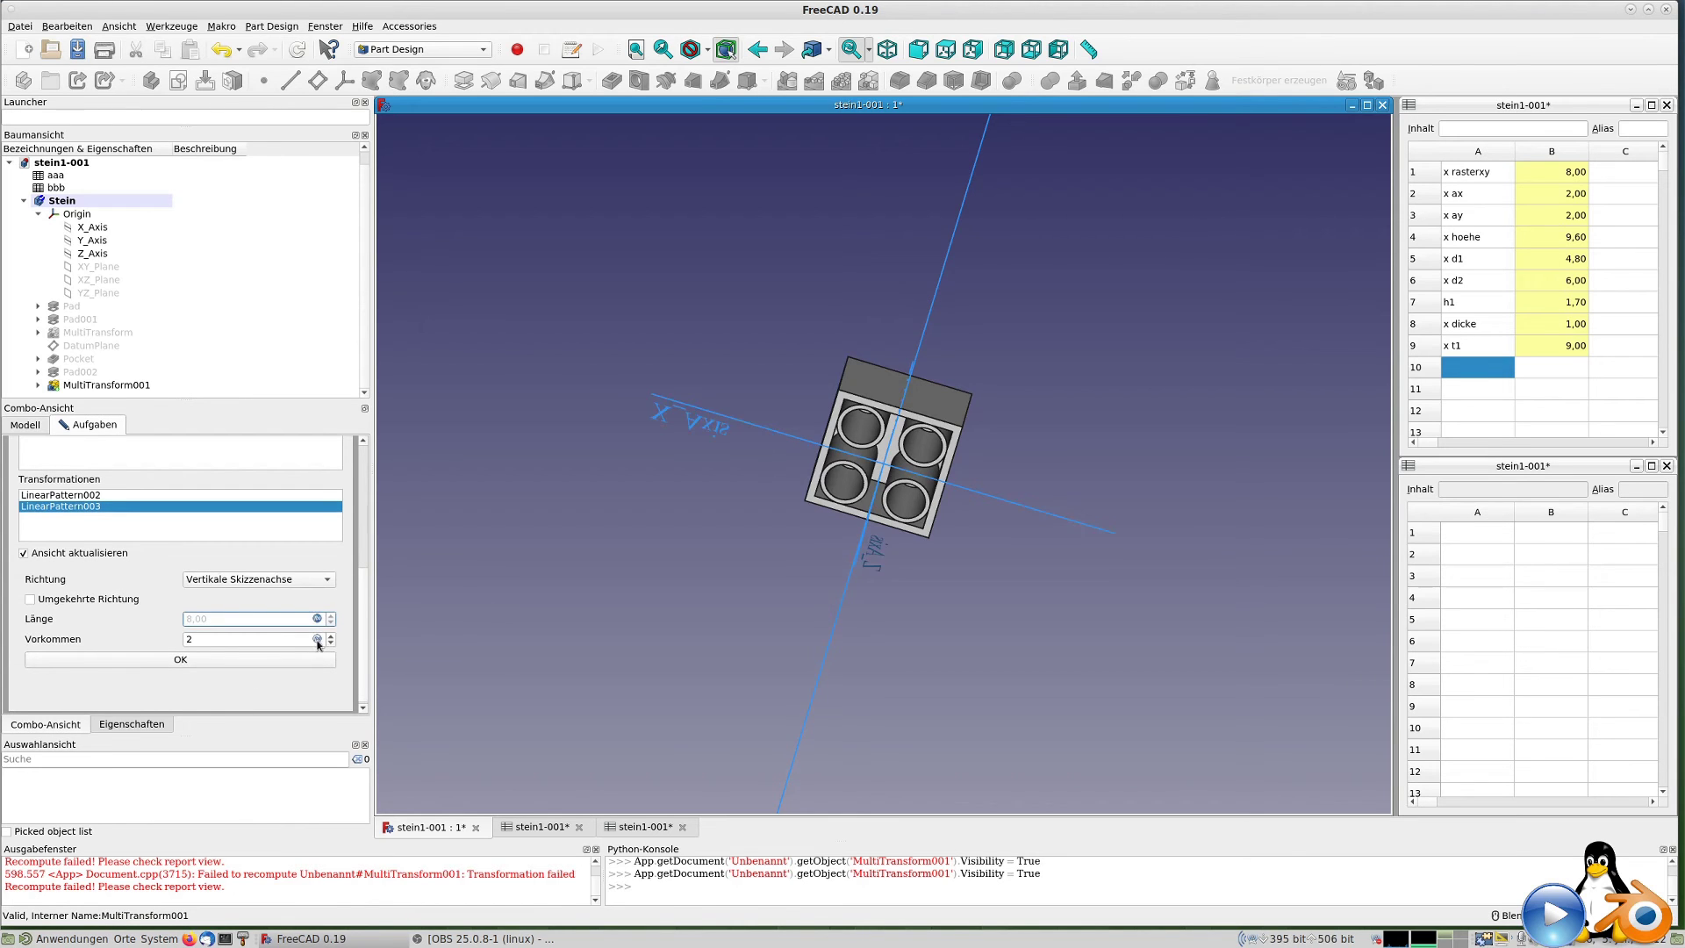
pyautogui.click(317, 638)
pyautogui.write('aa')
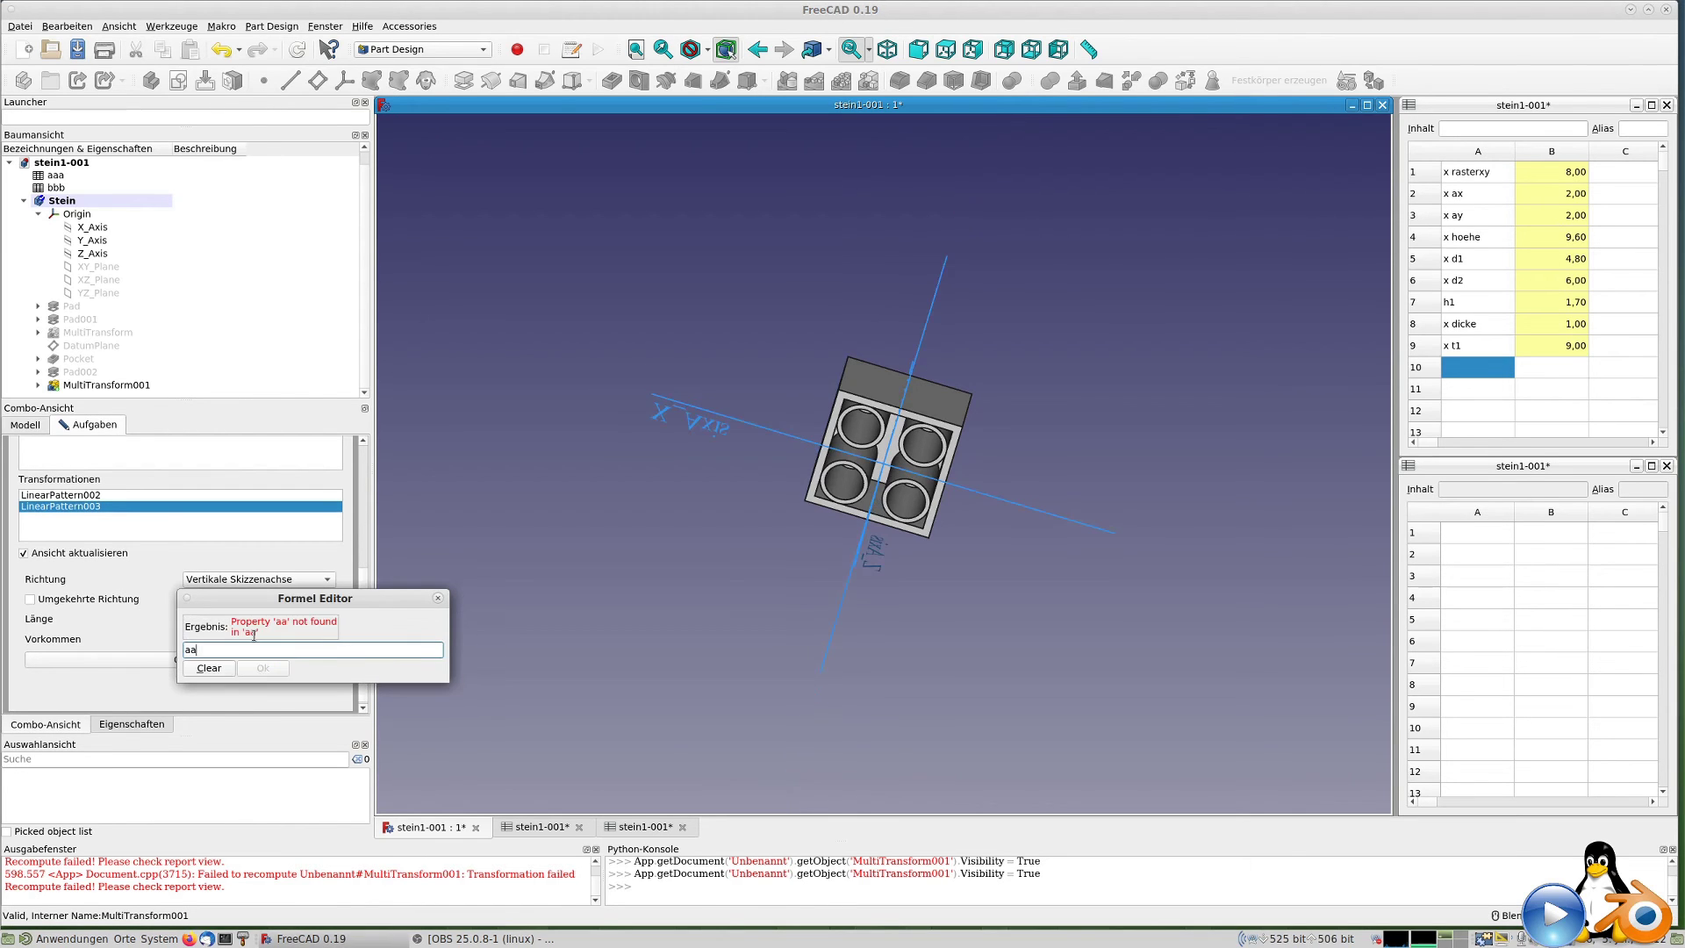
pyautogui.write('a.ay')
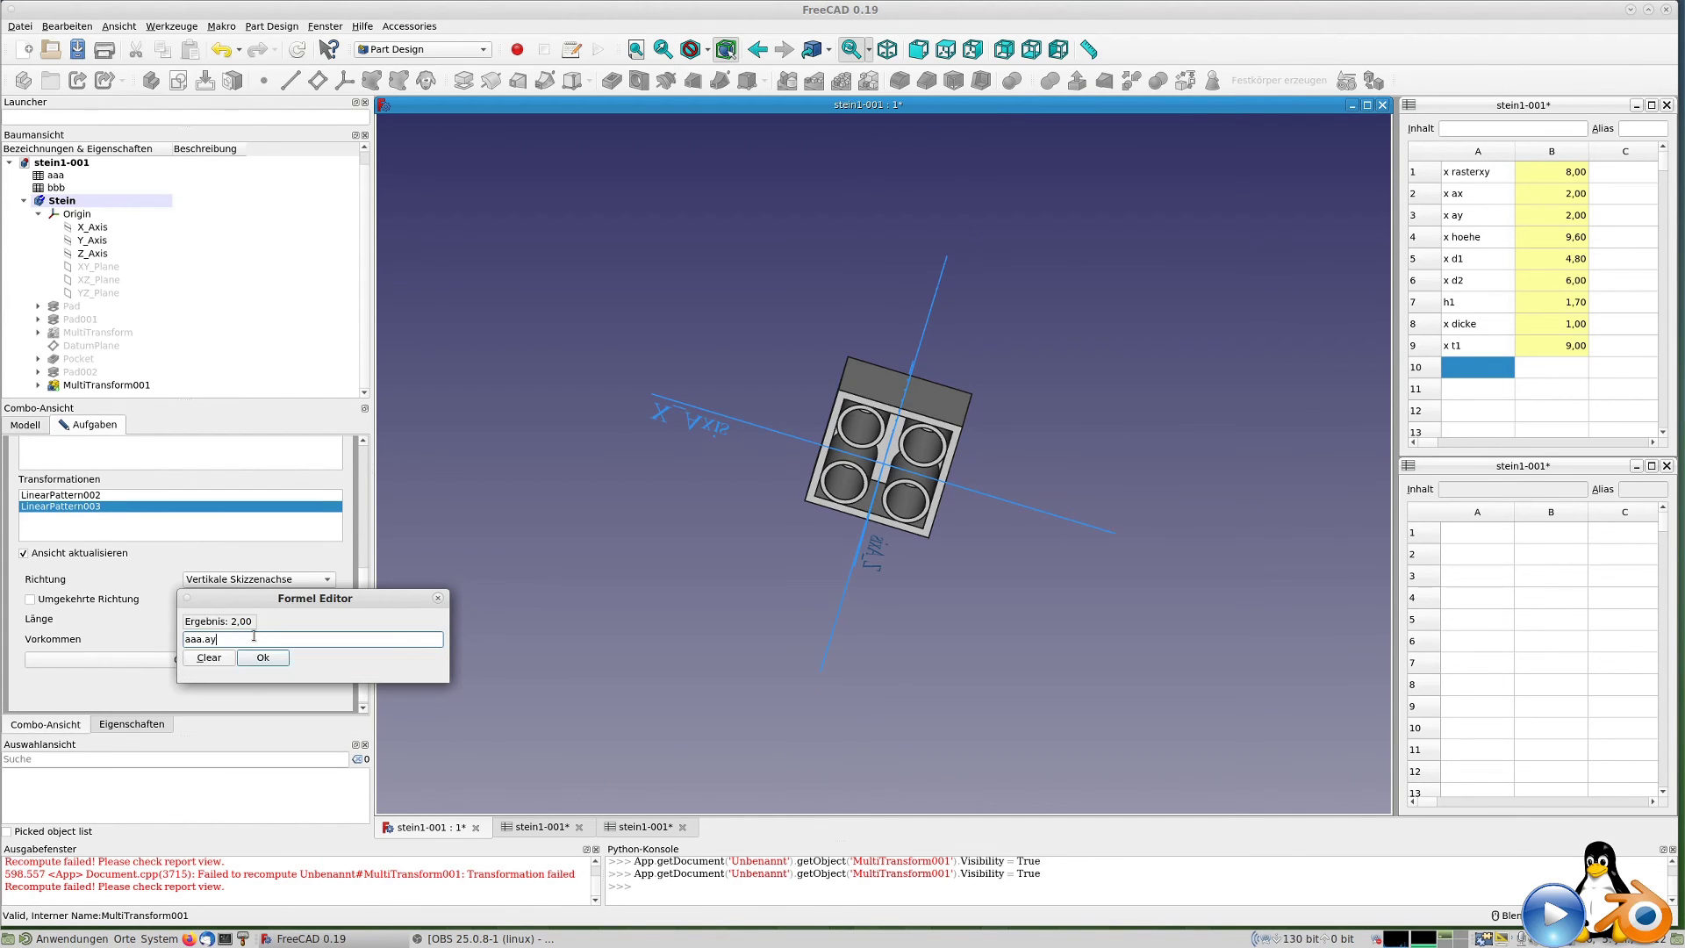
pyautogui.click(263, 658)
pyautogui.moveTo(719, 426)
pyautogui.mouseDown(button='middle')
pyautogui.moveTo(801, 434)
pyautogui.moveTo(799, 447)
pyautogui.mouseUp(button='middle')
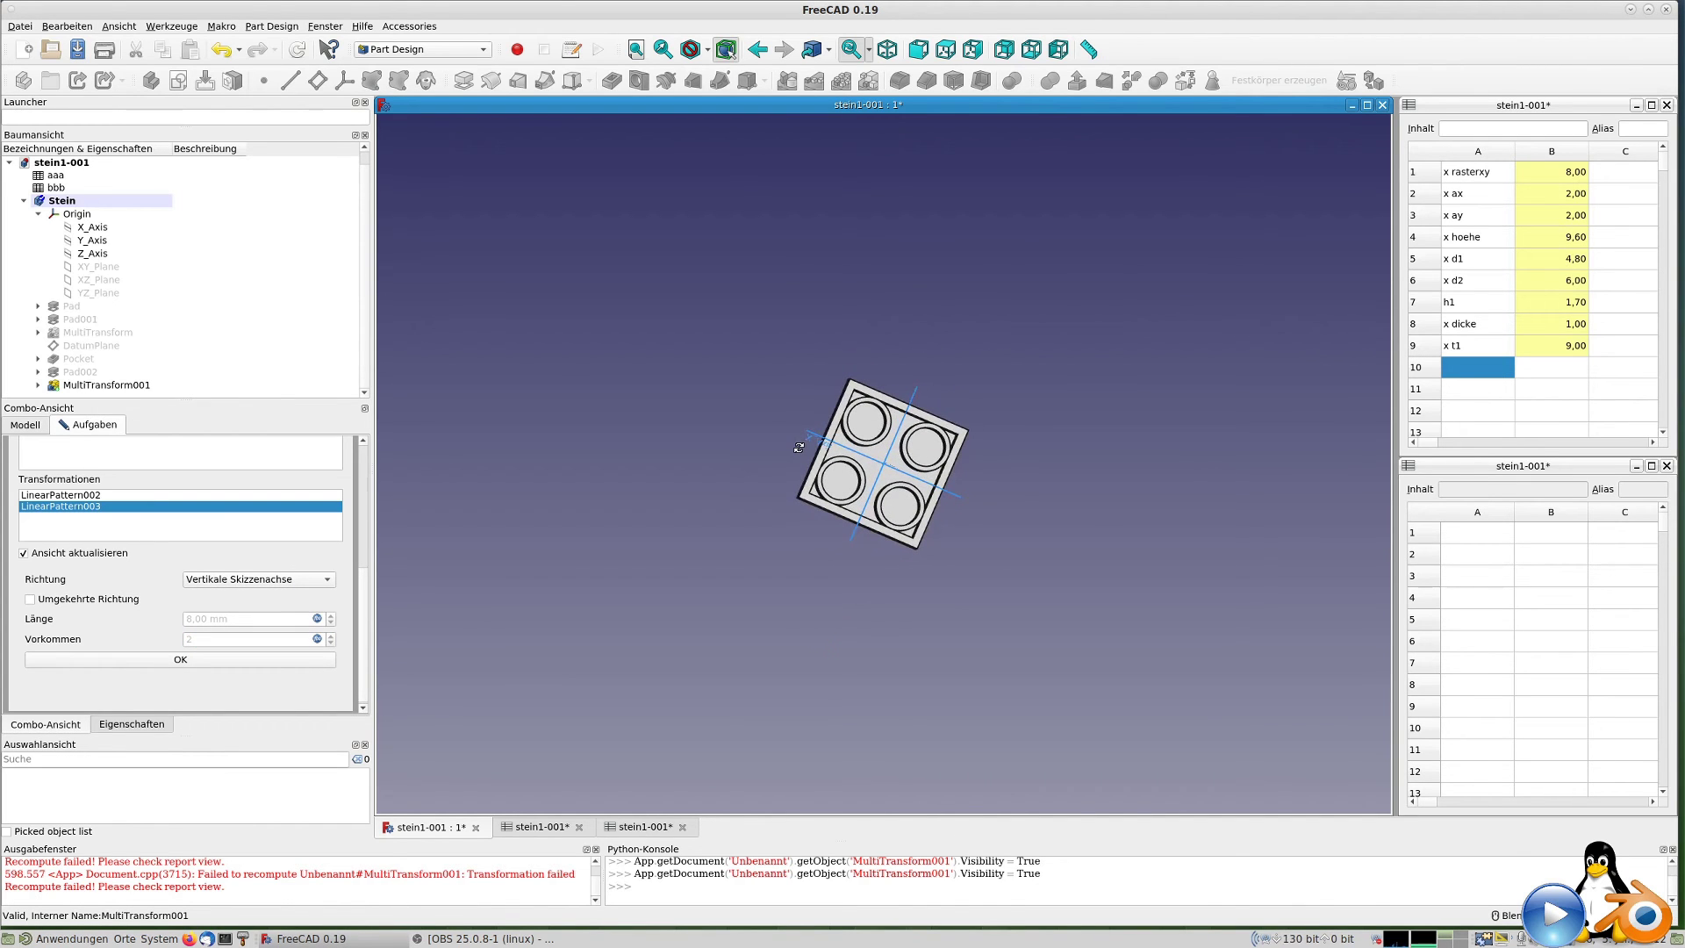
# Orbit the view to show the brick's four studs and front face.
pyautogui.moveTo(799, 448)
pyautogui.mouseDown(button='middle')
pyautogui.moveTo(786, 590)
pyautogui.moveTo(802, 602)
pyautogui.moveTo(865, 549)
pyautogui.moveTo(1094, 483)
pyautogui.moveTo(1035, 456)
pyautogui.mouseUp(button='middle')
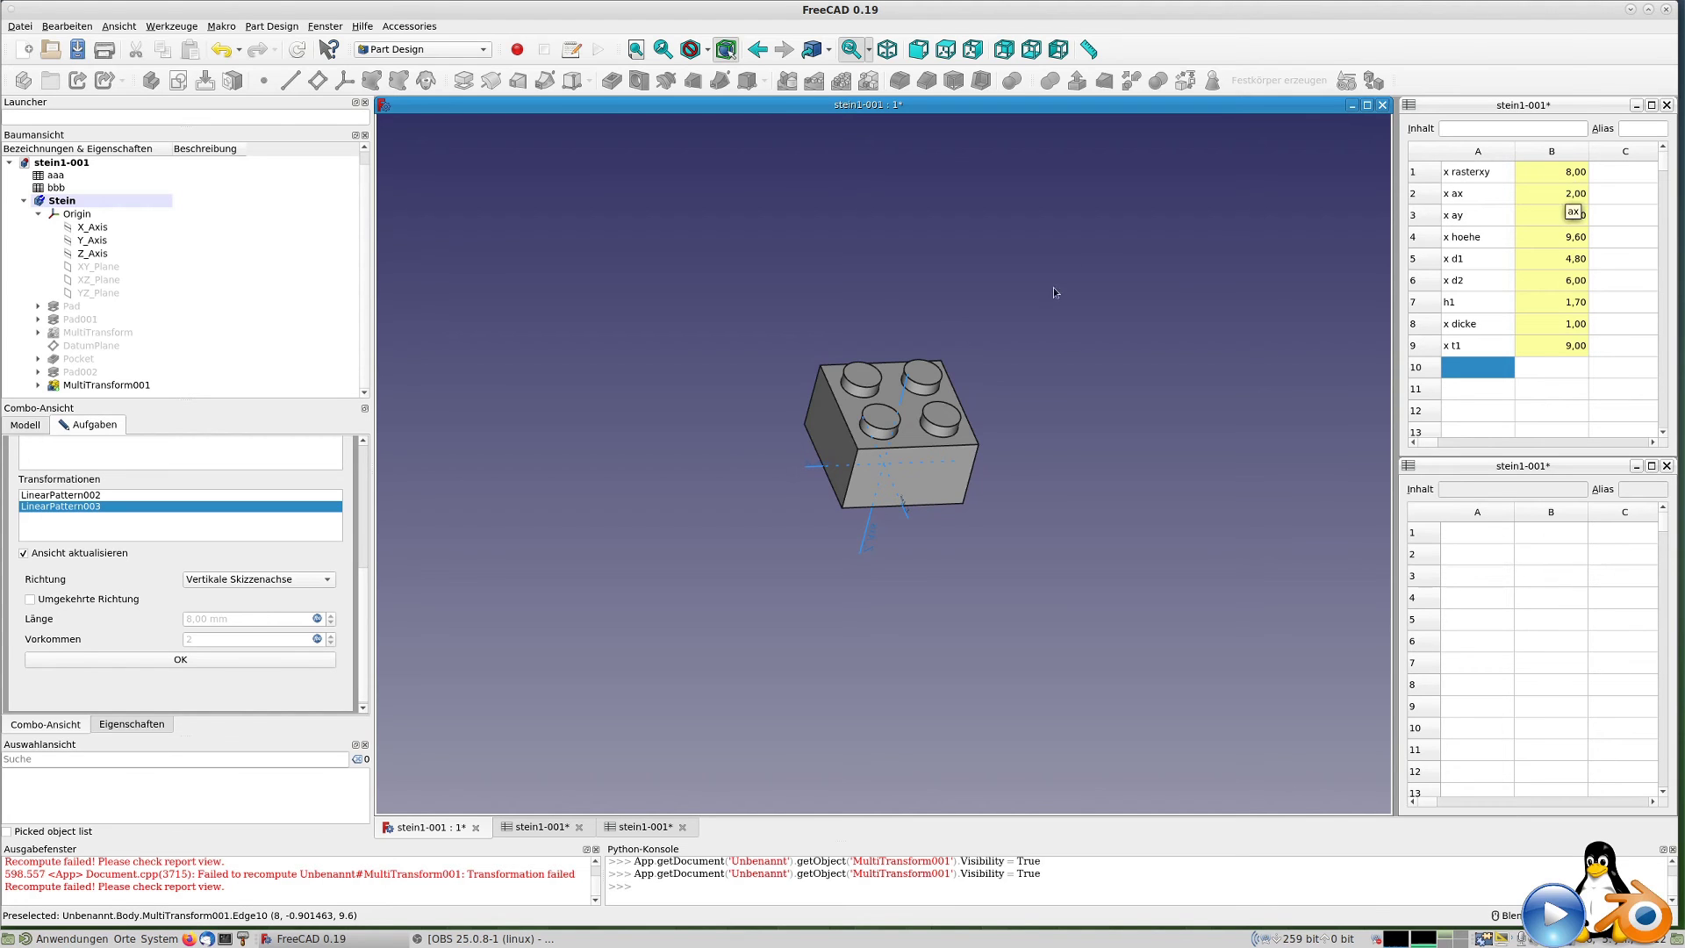
# Try ax = 3 in spreadsheet cell B2 and check the brick.
pyautogui.click(1552, 196)
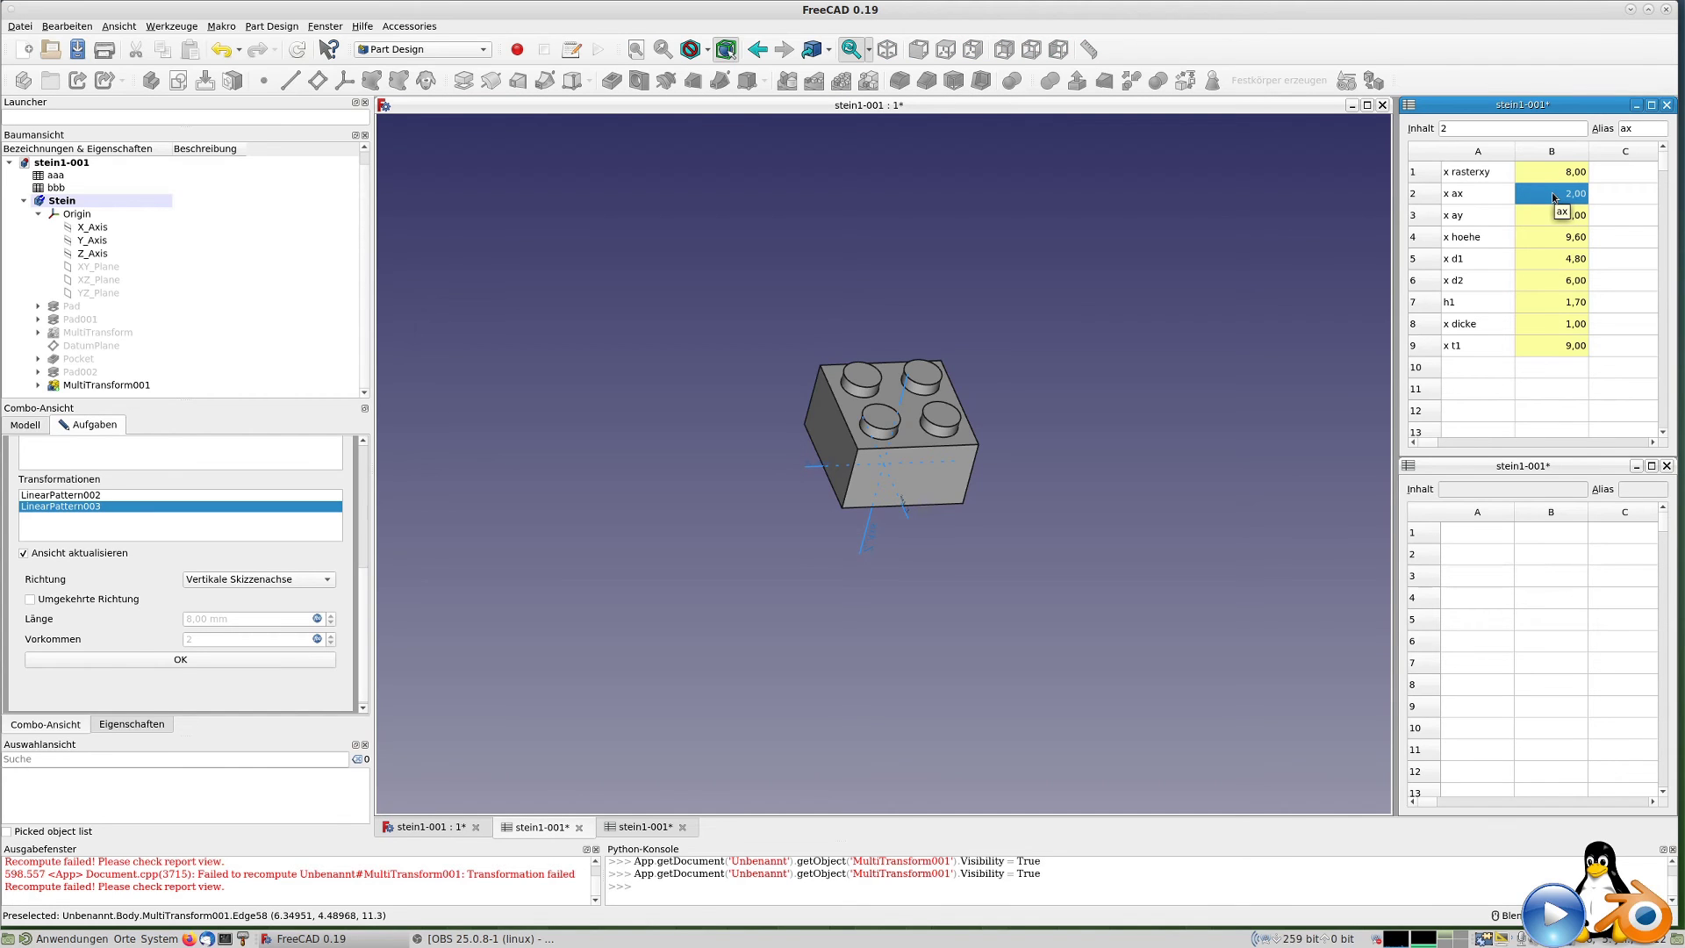
pyautogui.write('3')
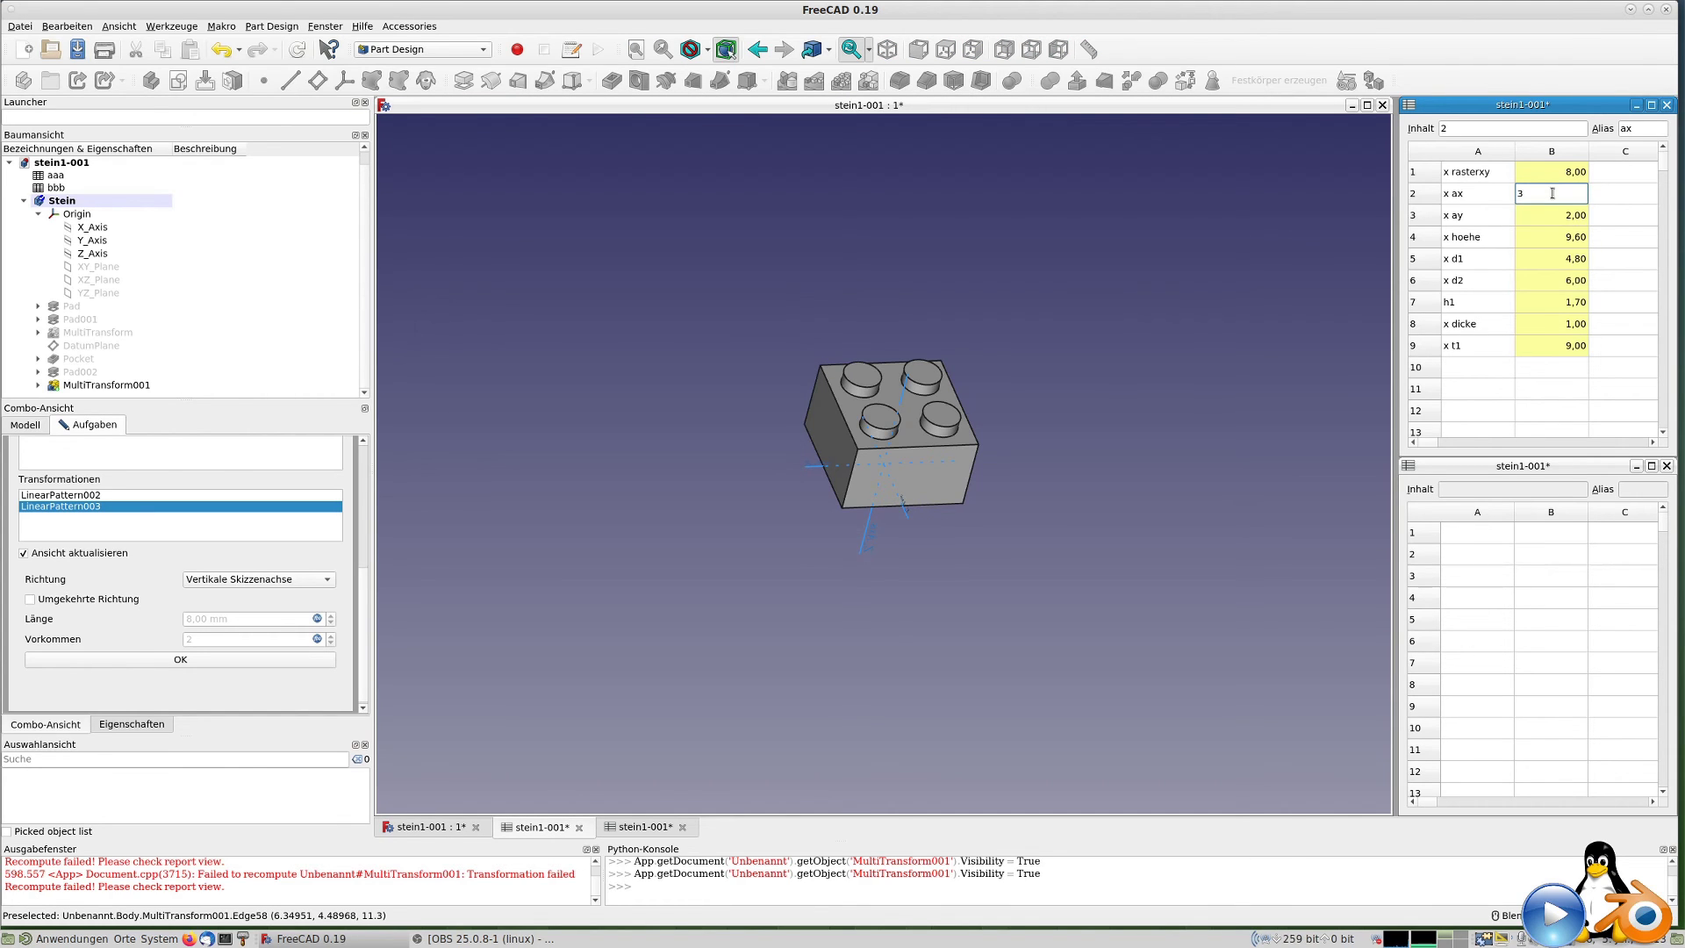
pyautogui.press('Return')
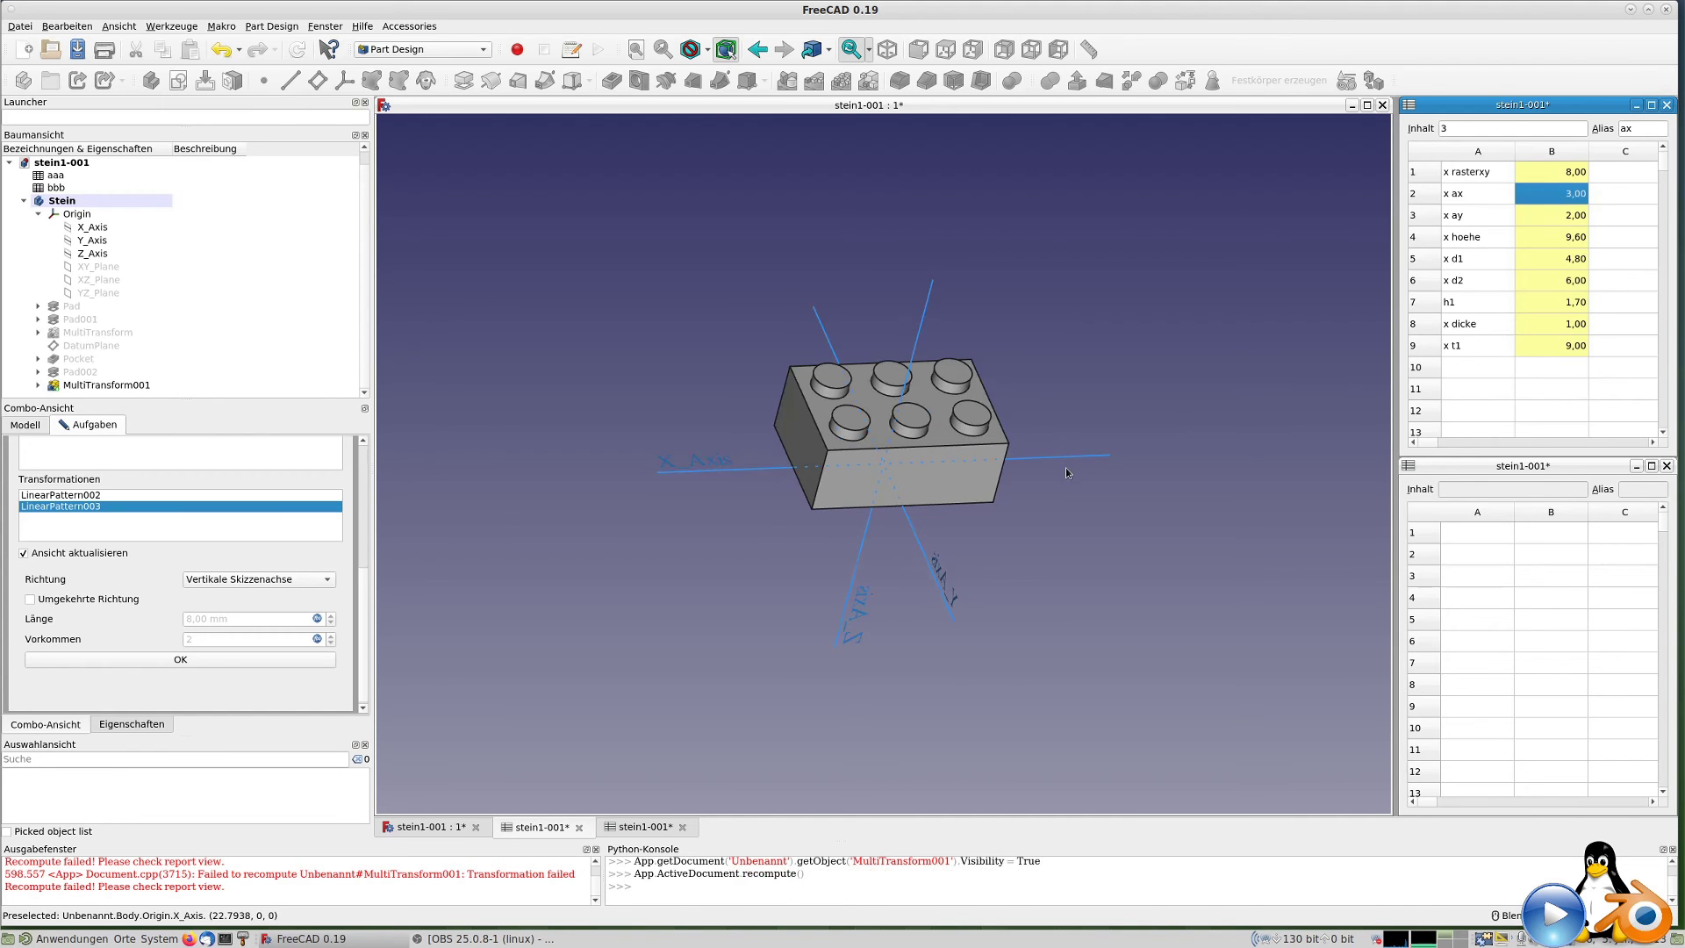
pyautogui.moveTo(1066, 502)
pyautogui.mouseDown(button='middle')
pyautogui.moveTo(1024, 279)
pyautogui.moveTo(1054, 499)
pyautogui.mouseUp(button='middle')
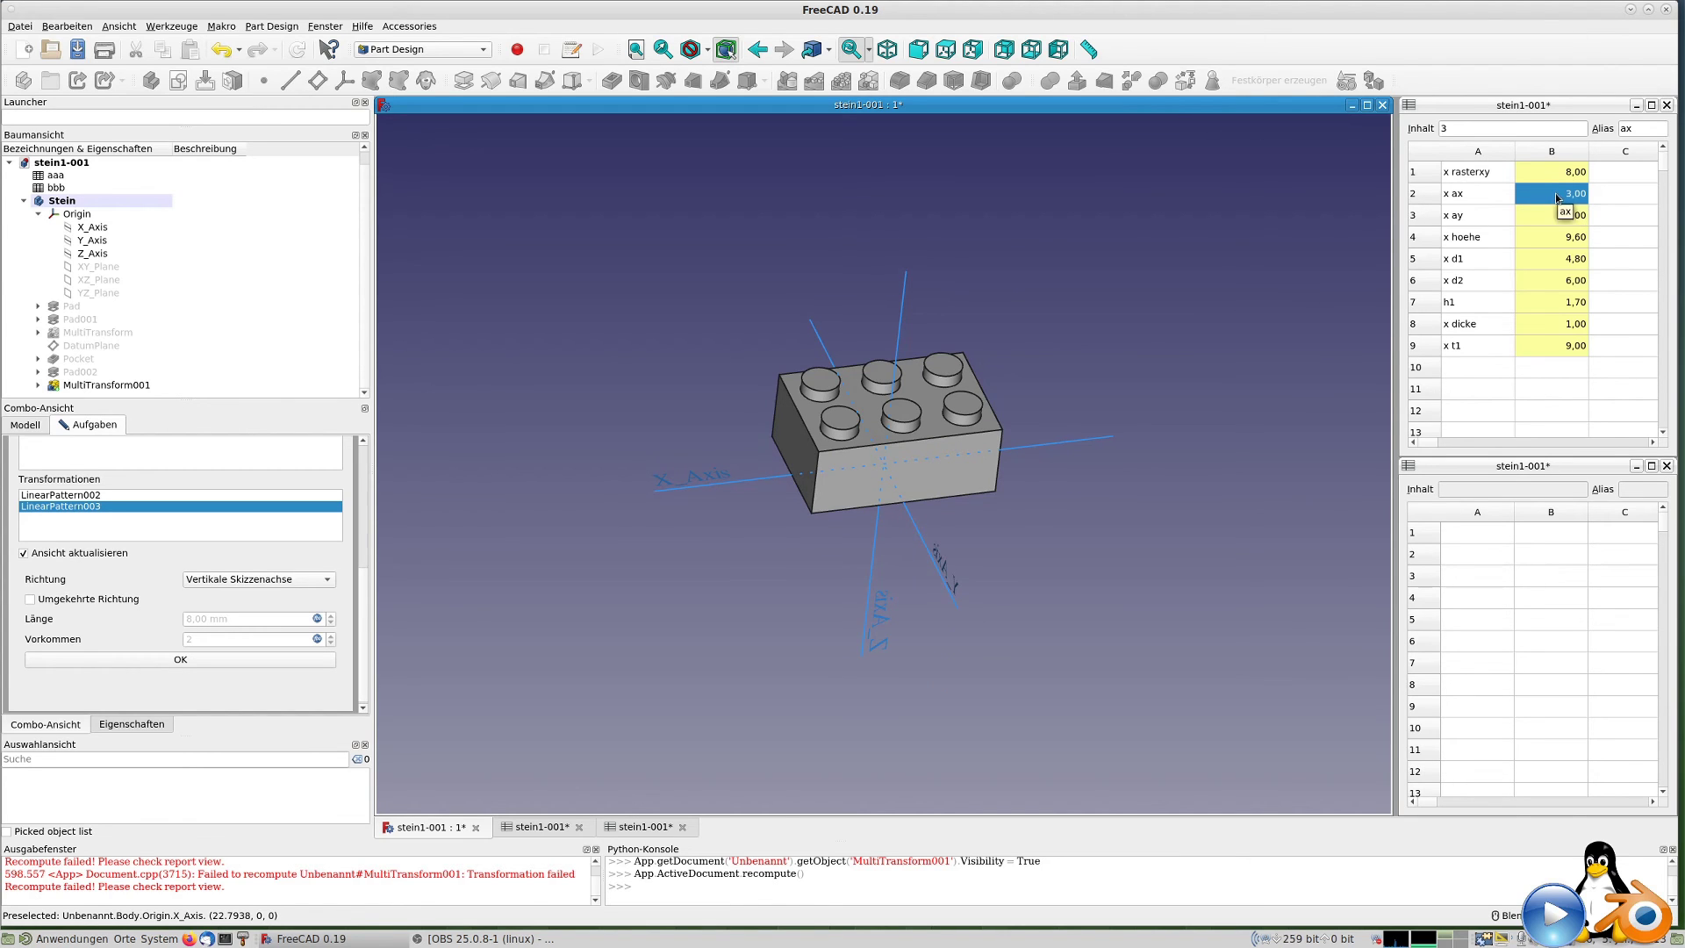
# Set ax to 10 and ay to 8, turning the brick into a 10x8 plate.
pyautogui.click(1558, 198)
pyautogui.write('10')
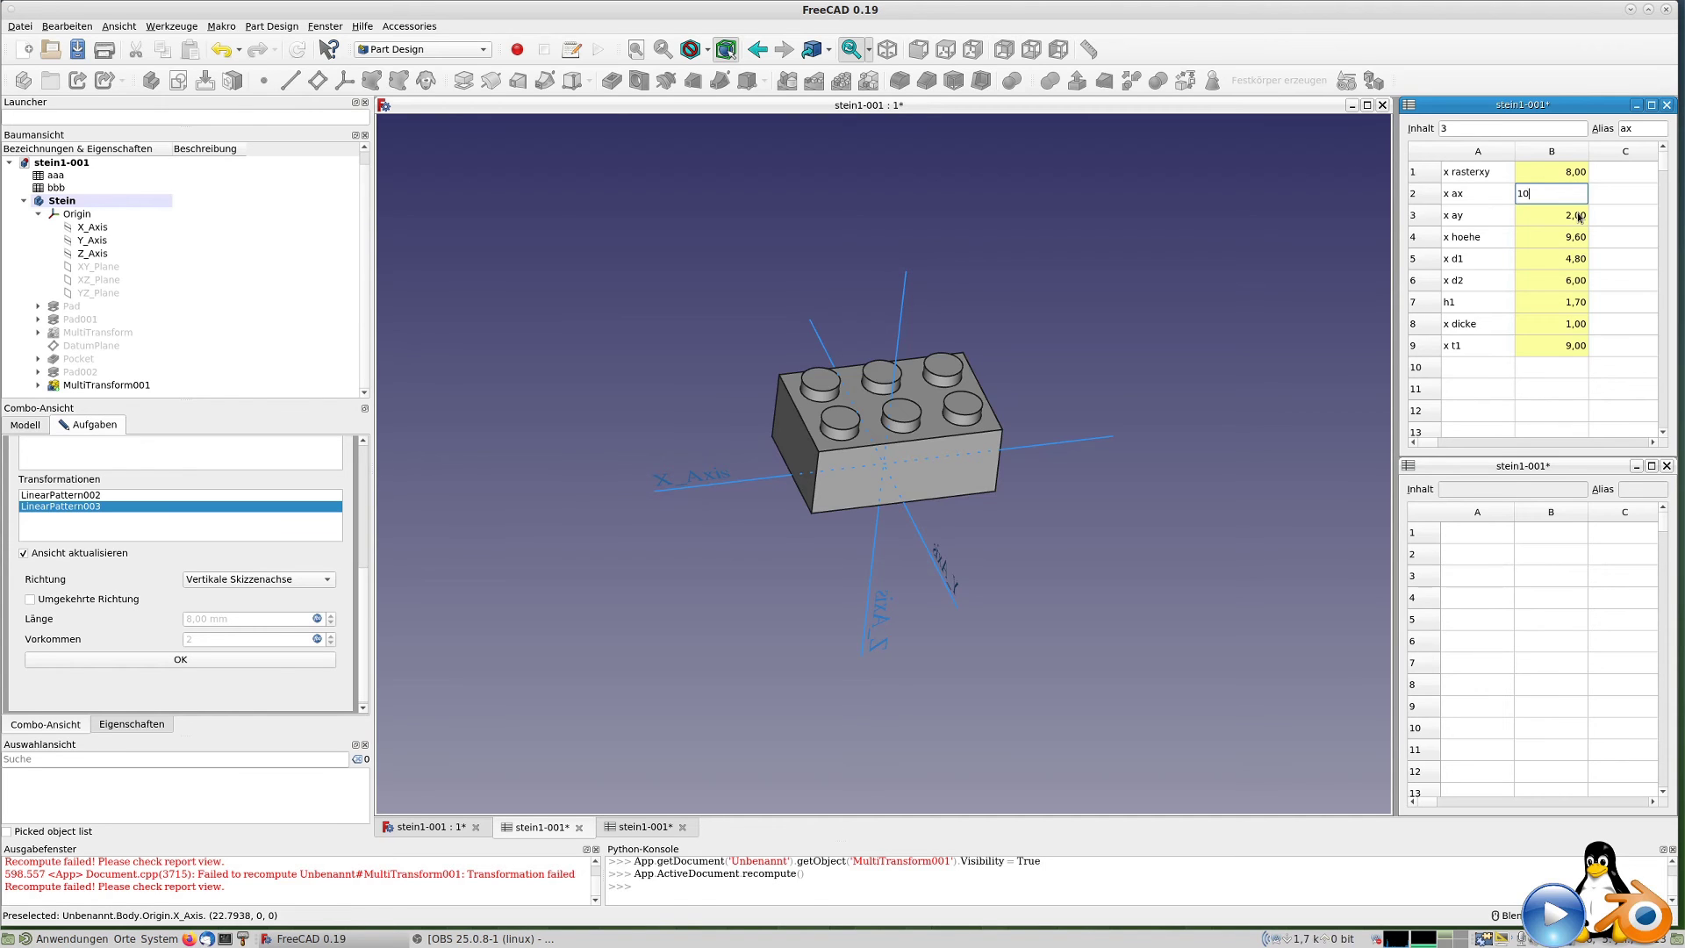
pyautogui.click(1579, 216)
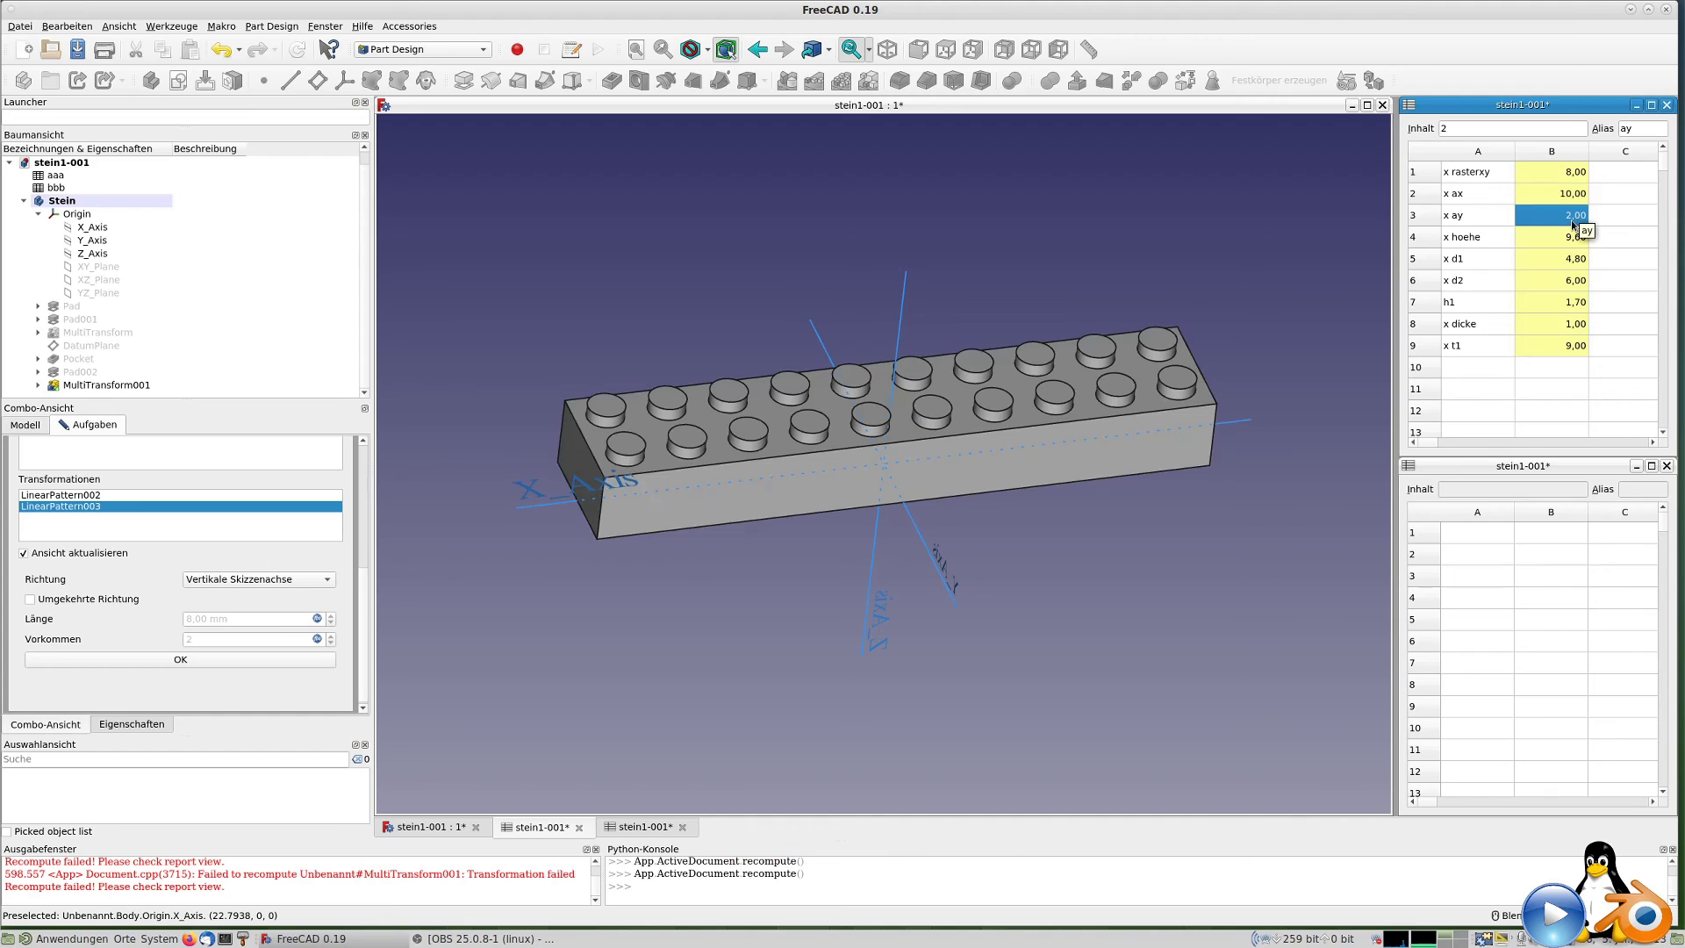
pyautogui.write('8')
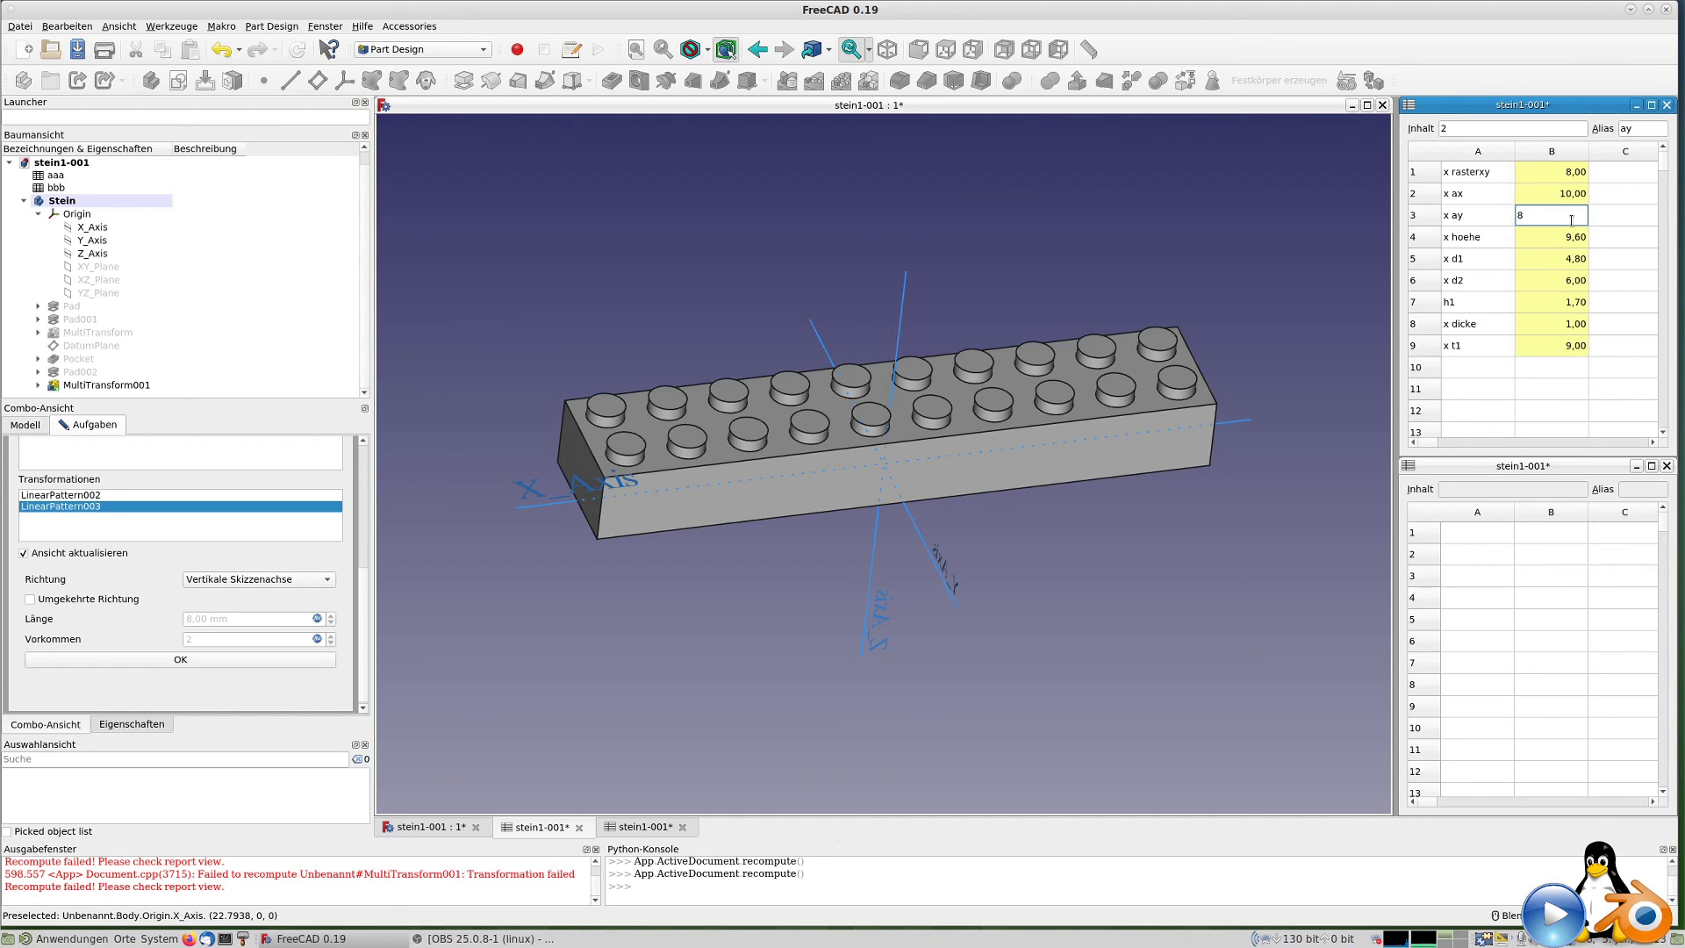
pyautogui.press('Return')
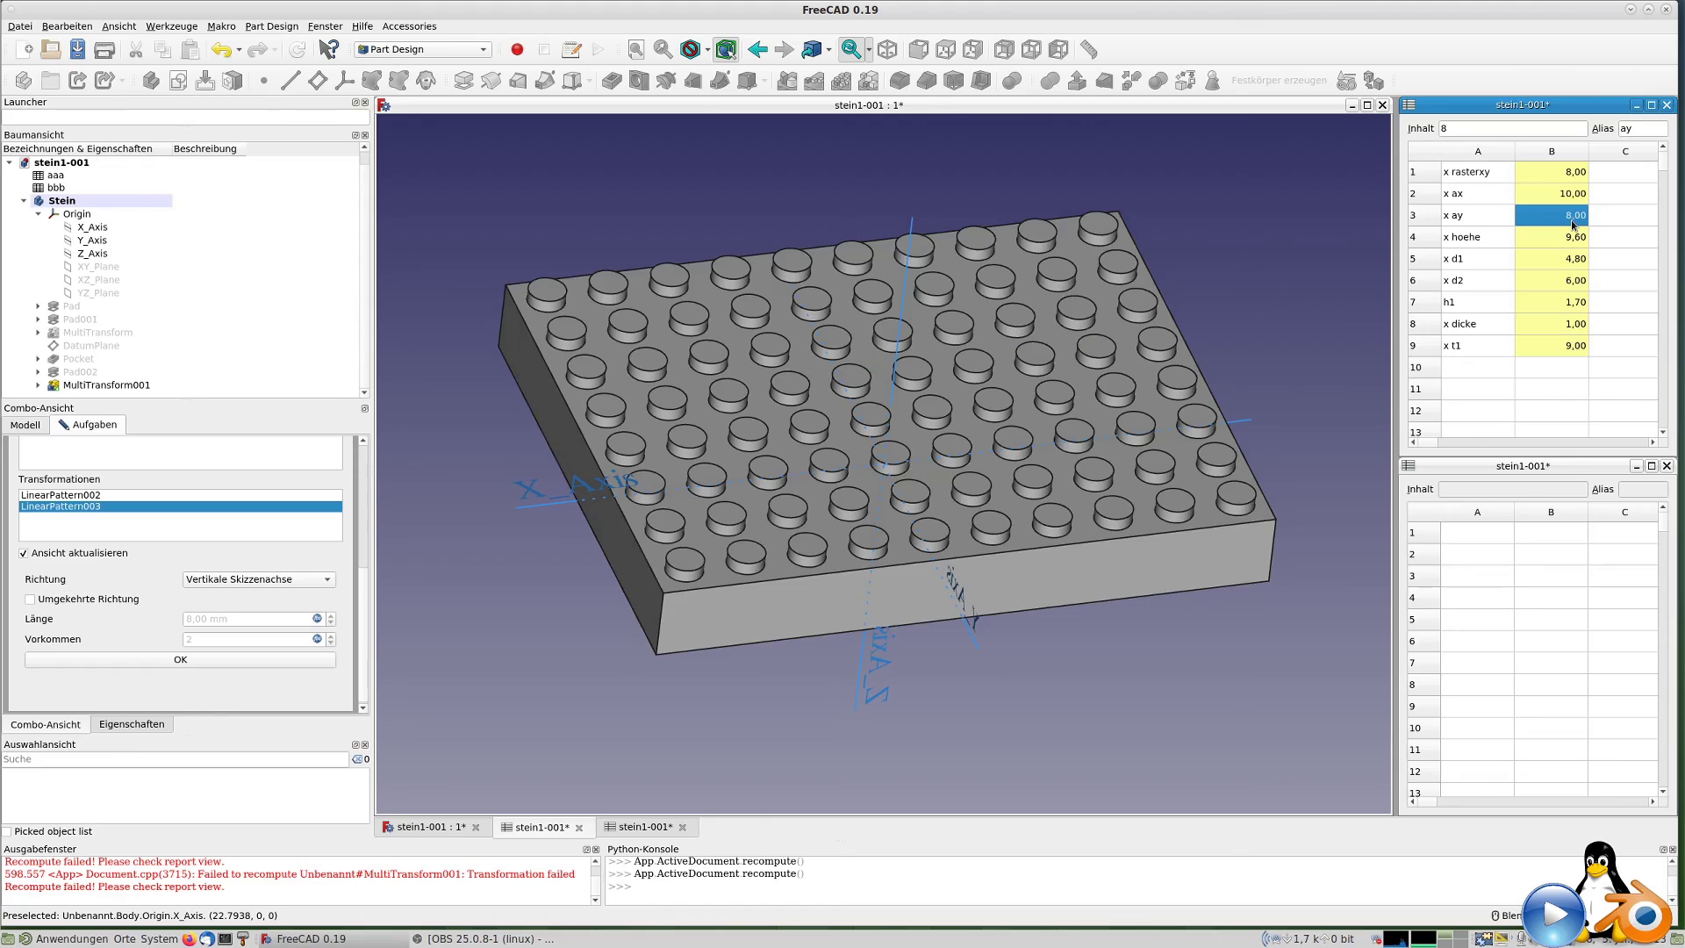
pyautogui.moveTo(1142, 586)
pyautogui.mouseDown(button='middle')
pyautogui.moveTo(1081, 327)
pyautogui.moveTo(1076, 469)
pyautogui.moveTo(982, 422)
pyautogui.mouseUp(button='middle')
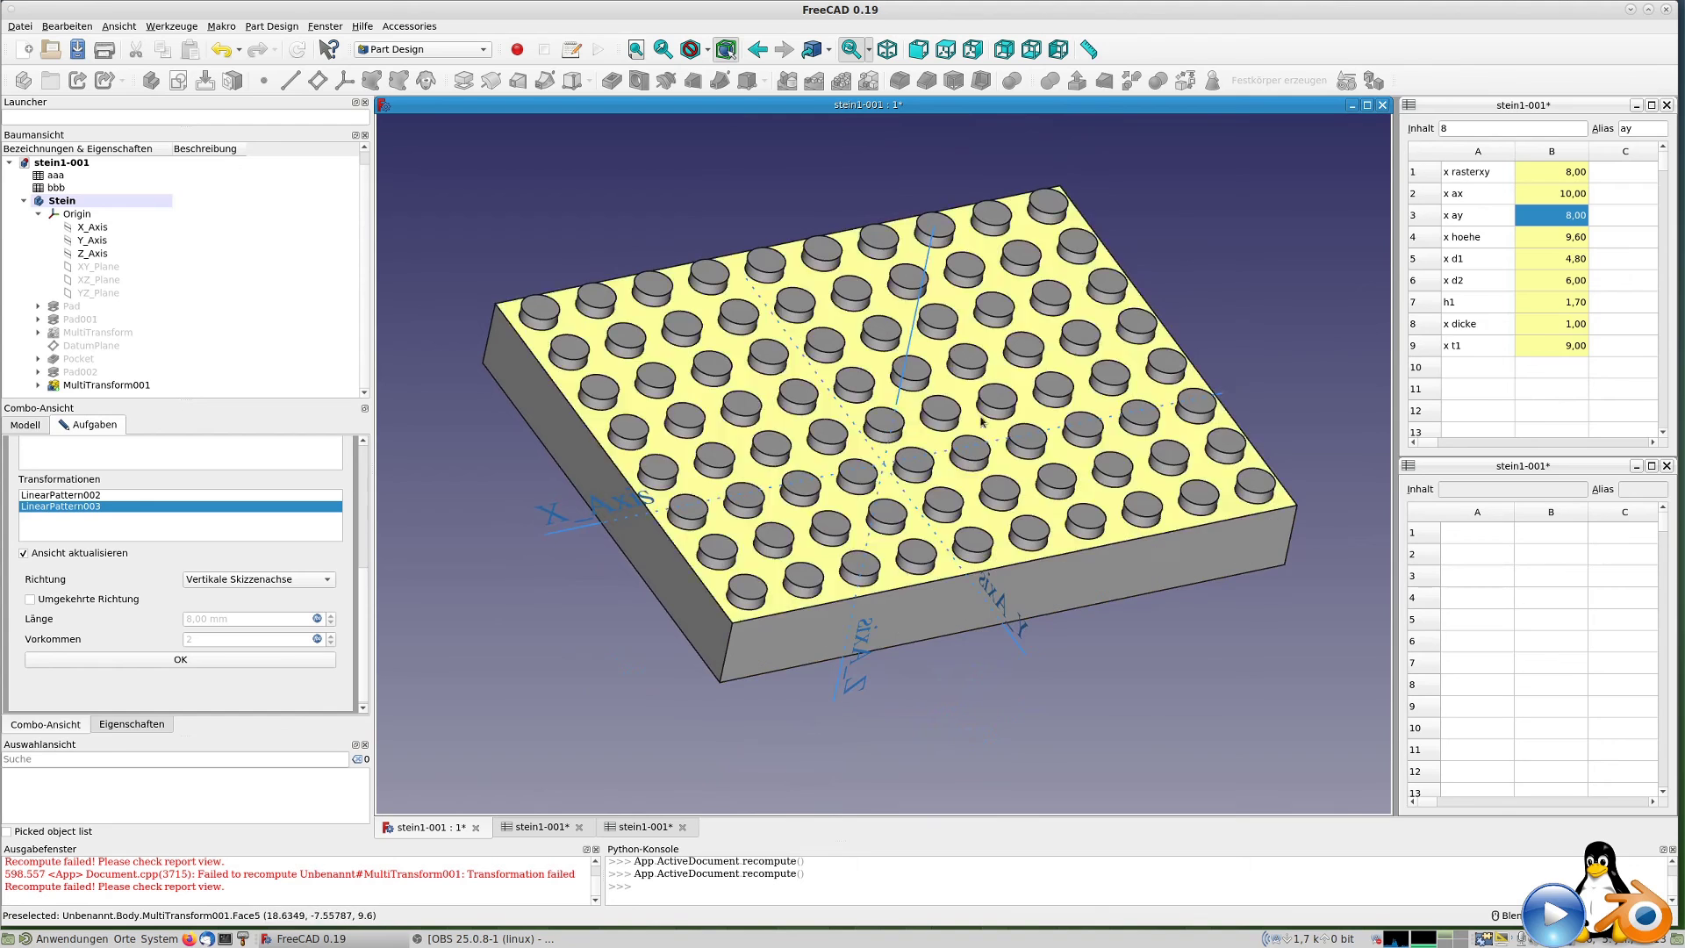
# Export the Stein body as the STL file stein10x8 in the Lego folder.
pyautogui.click(96, 386)
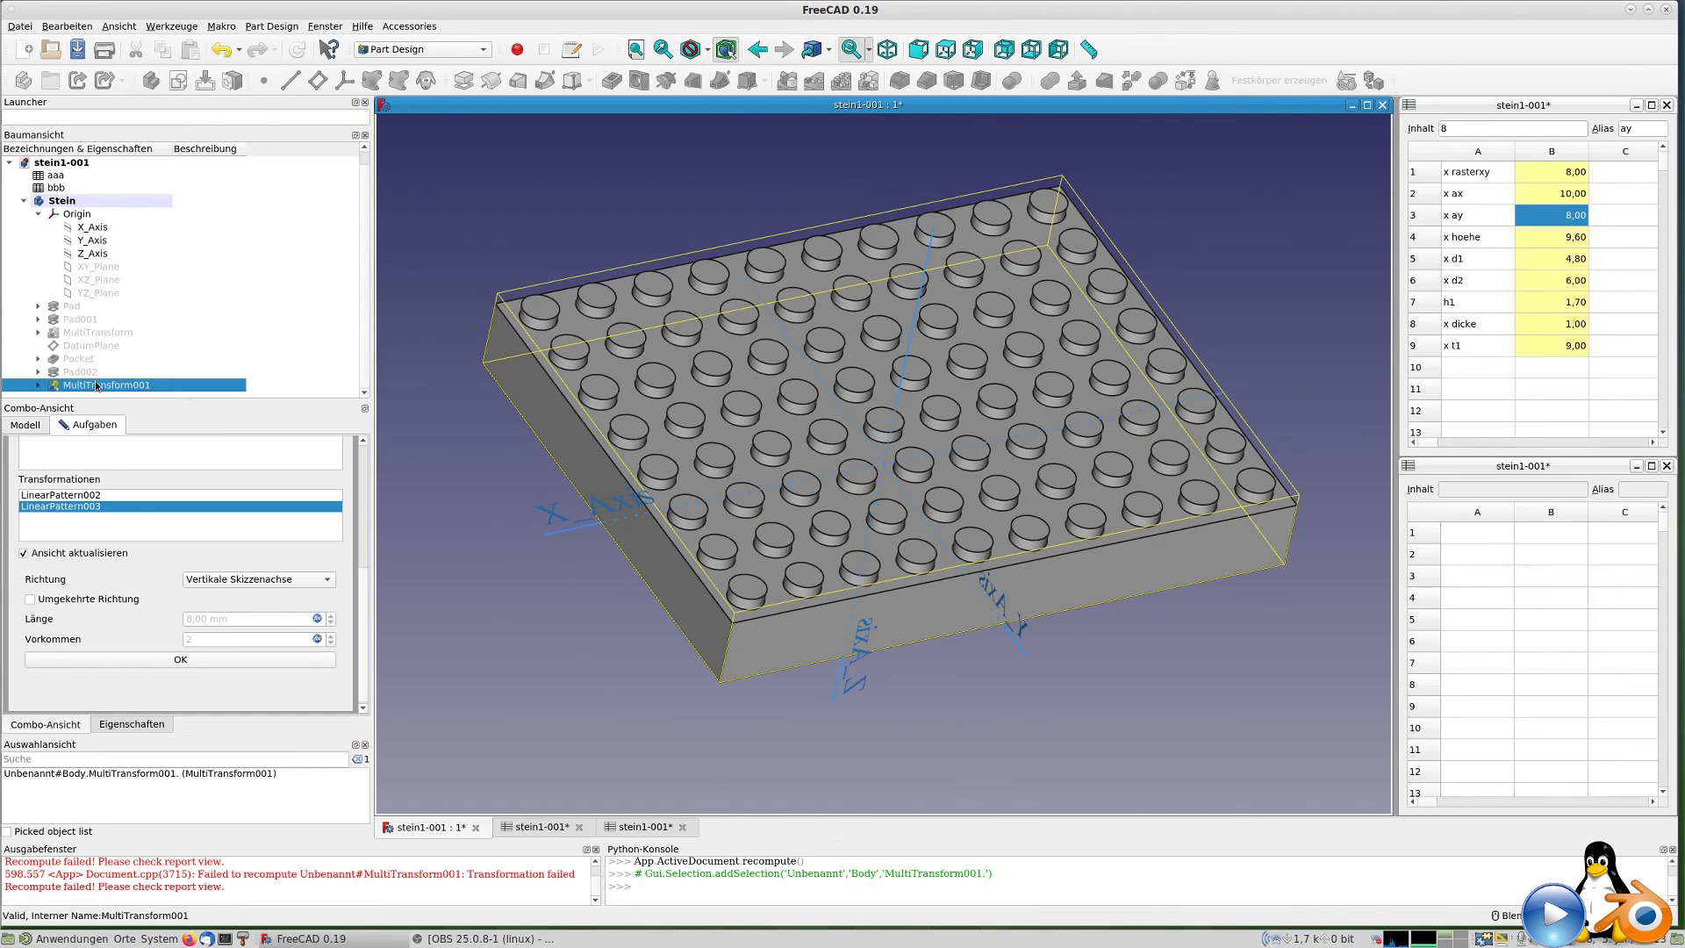
pyautogui.click(78, 204)
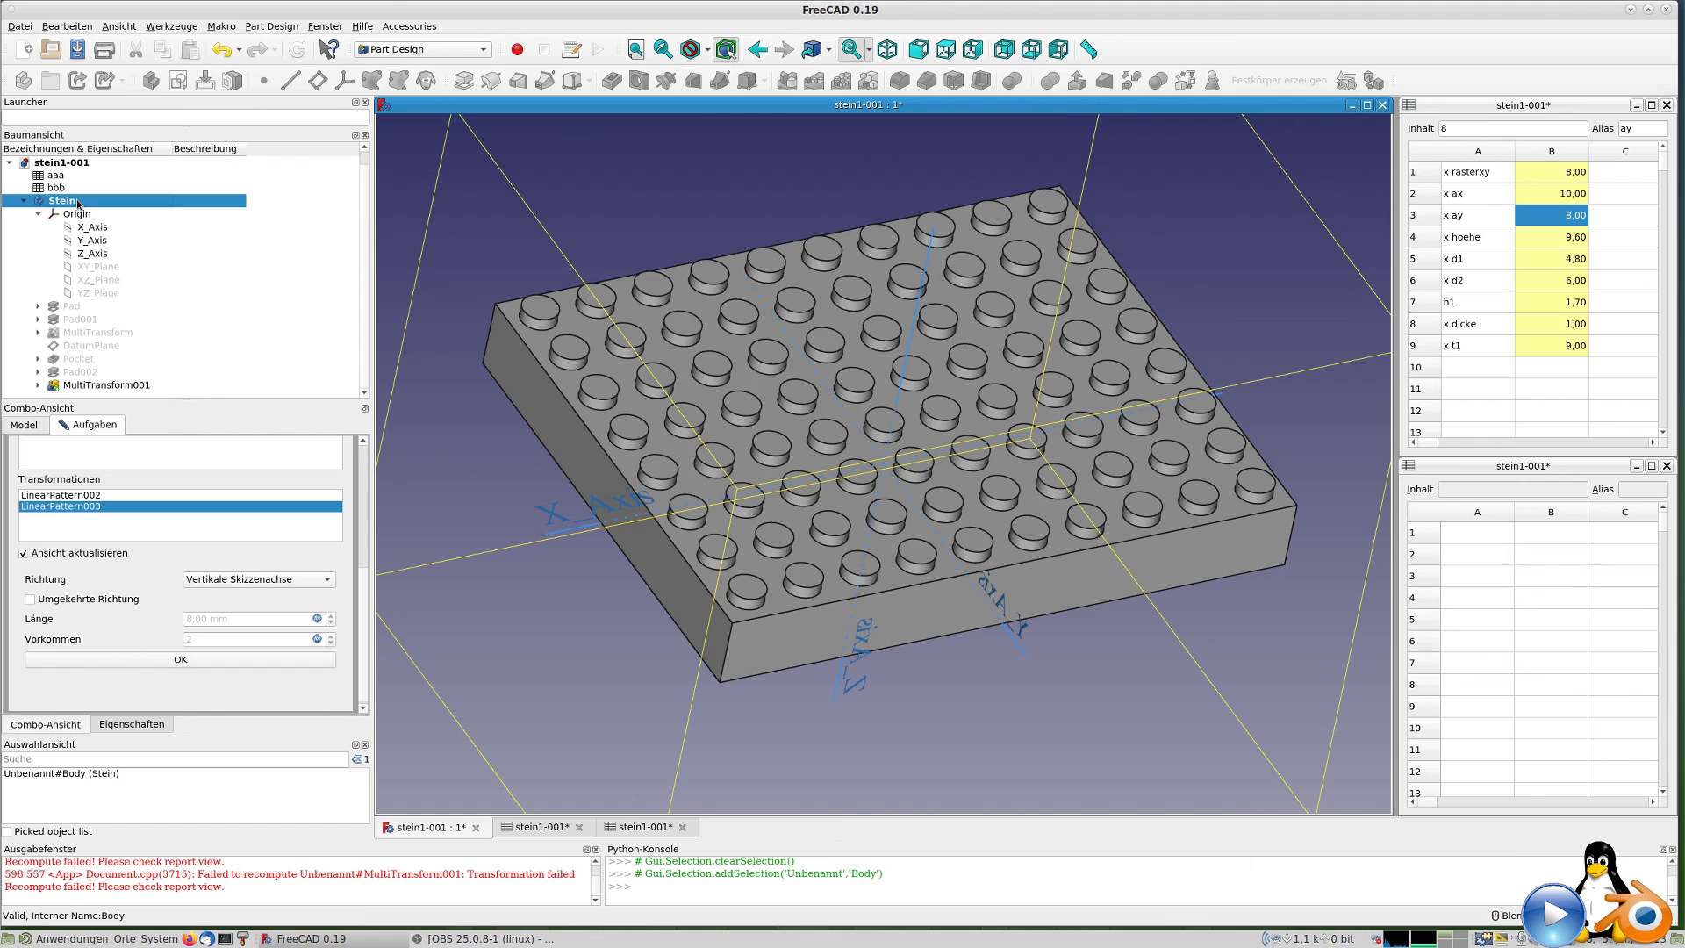
pyautogui.hotkey('ctrl', 'e')
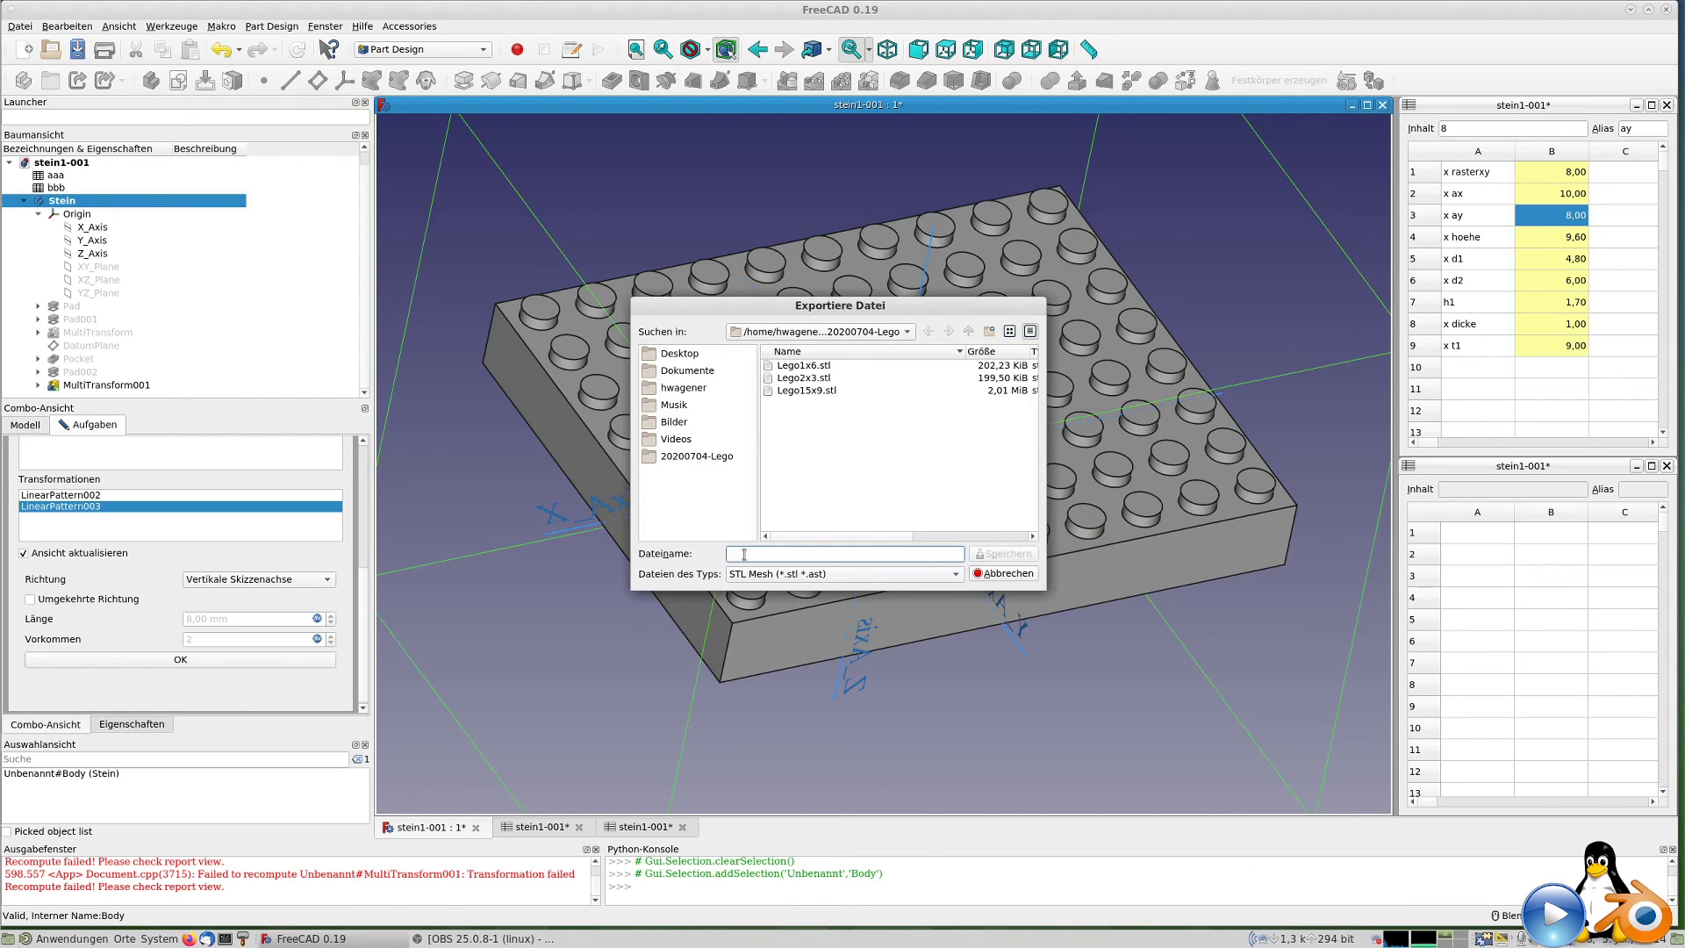
pyautogui.write('stein')
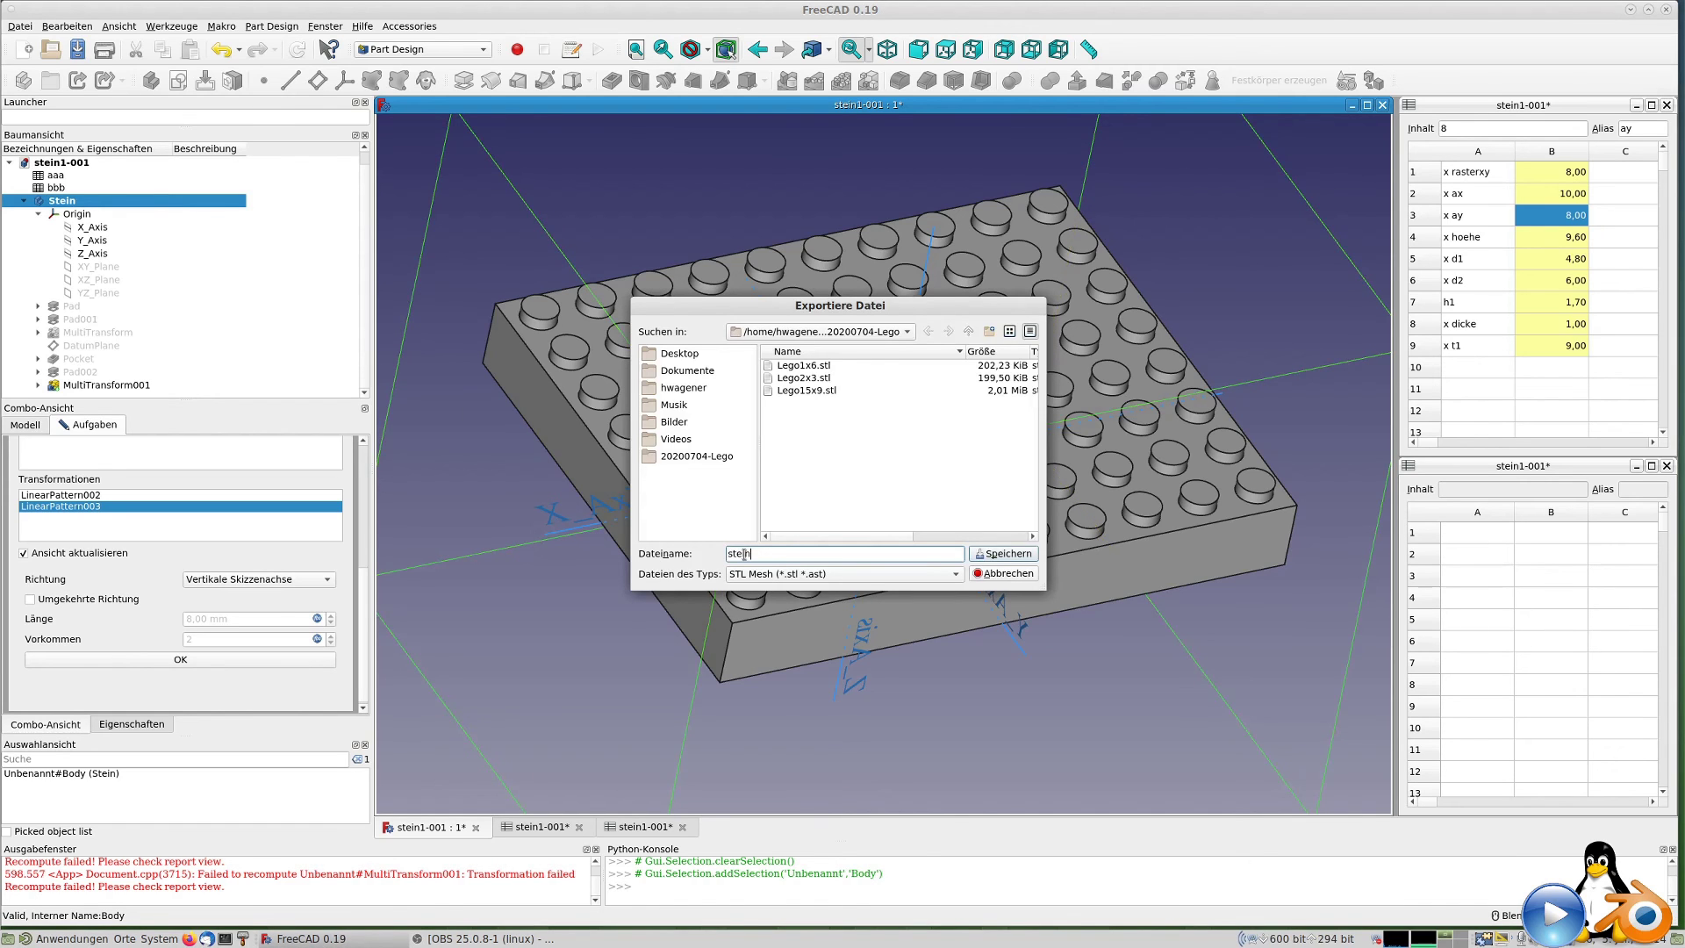
pyautogui.write('10x8')
pyautogui.press('Return')
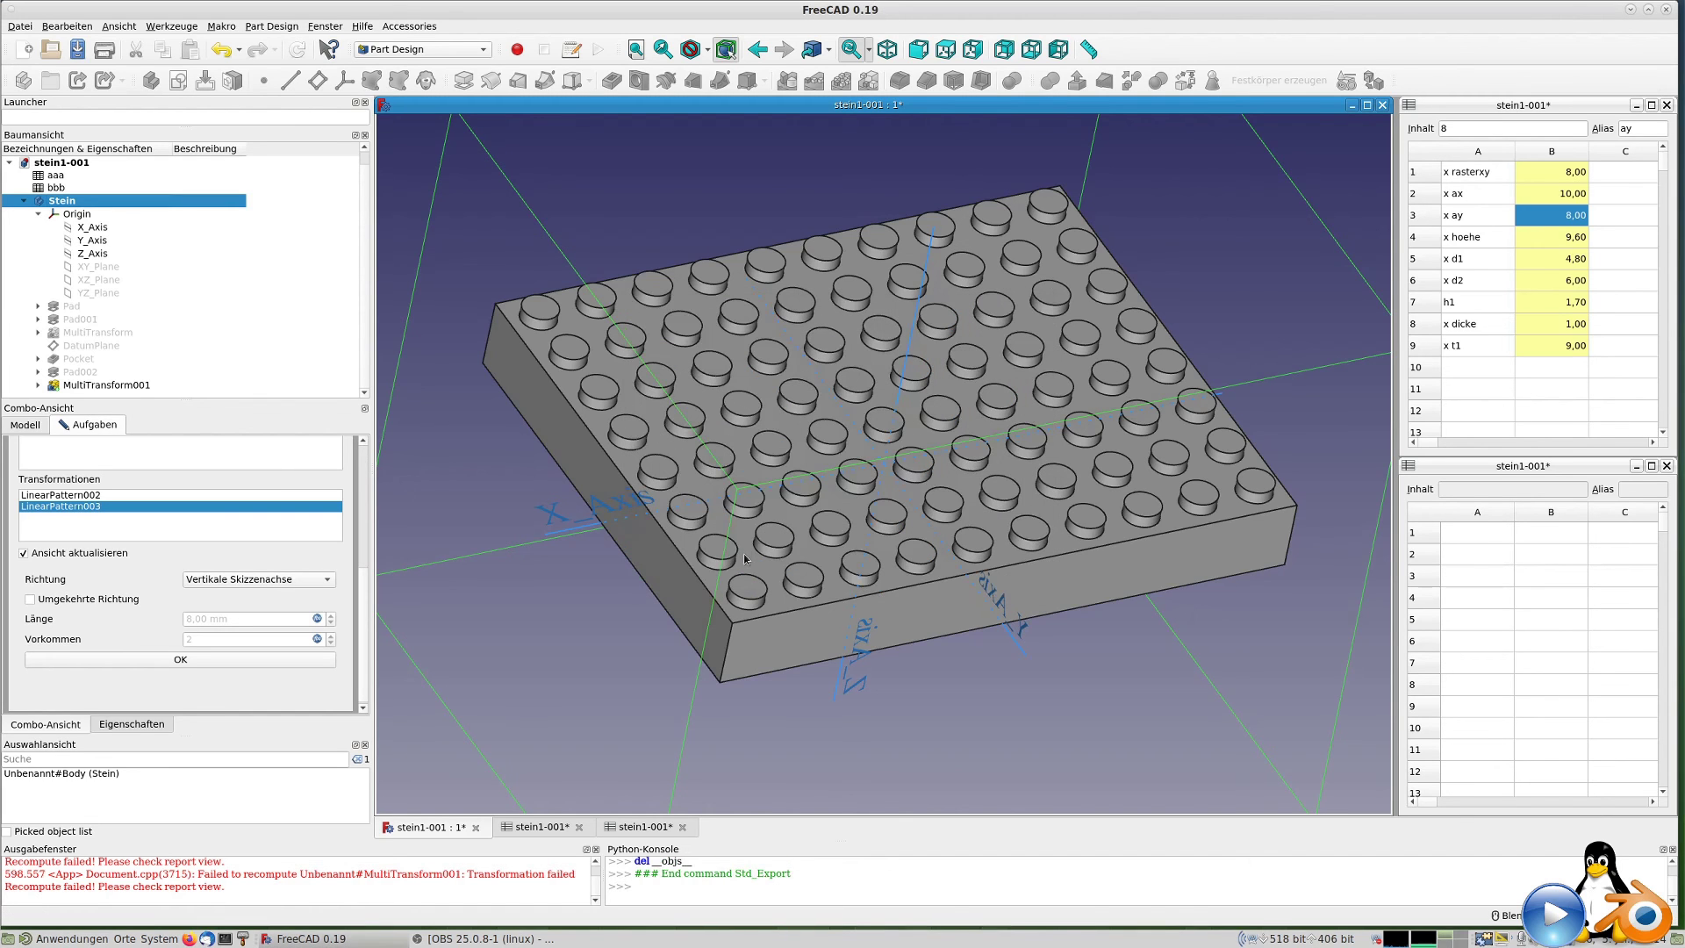
# Launch Ultimaker Cura from the BlenderStarter launcher.
pyautogui.press('super+b')
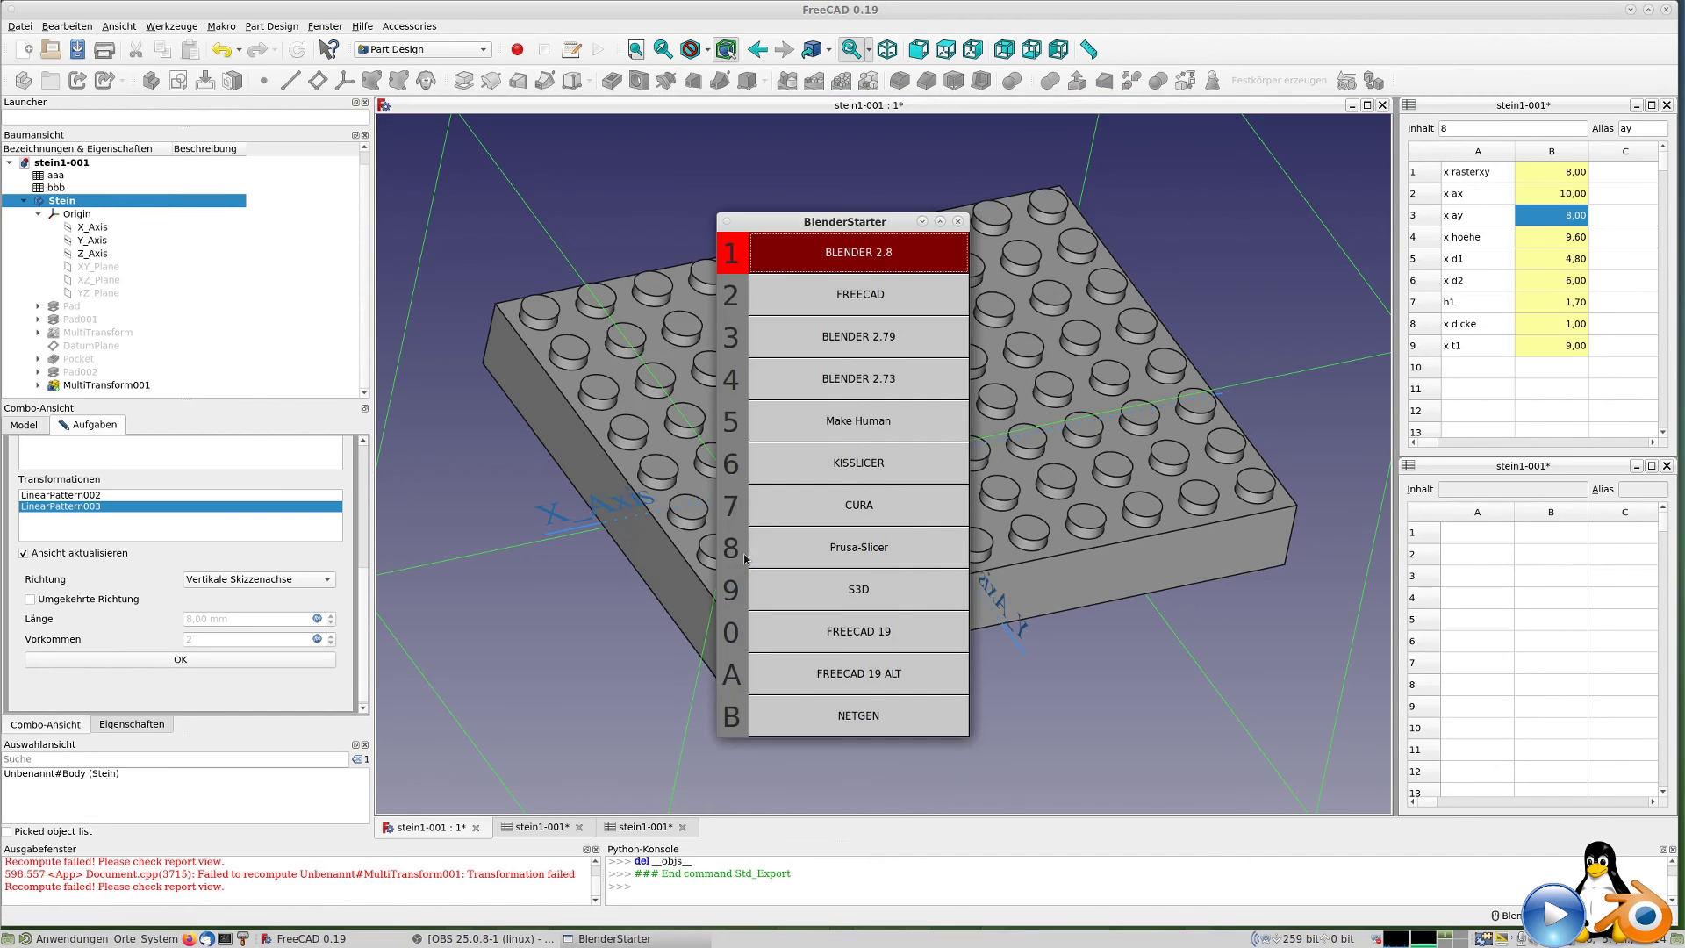
pyautogui.press('Escape')
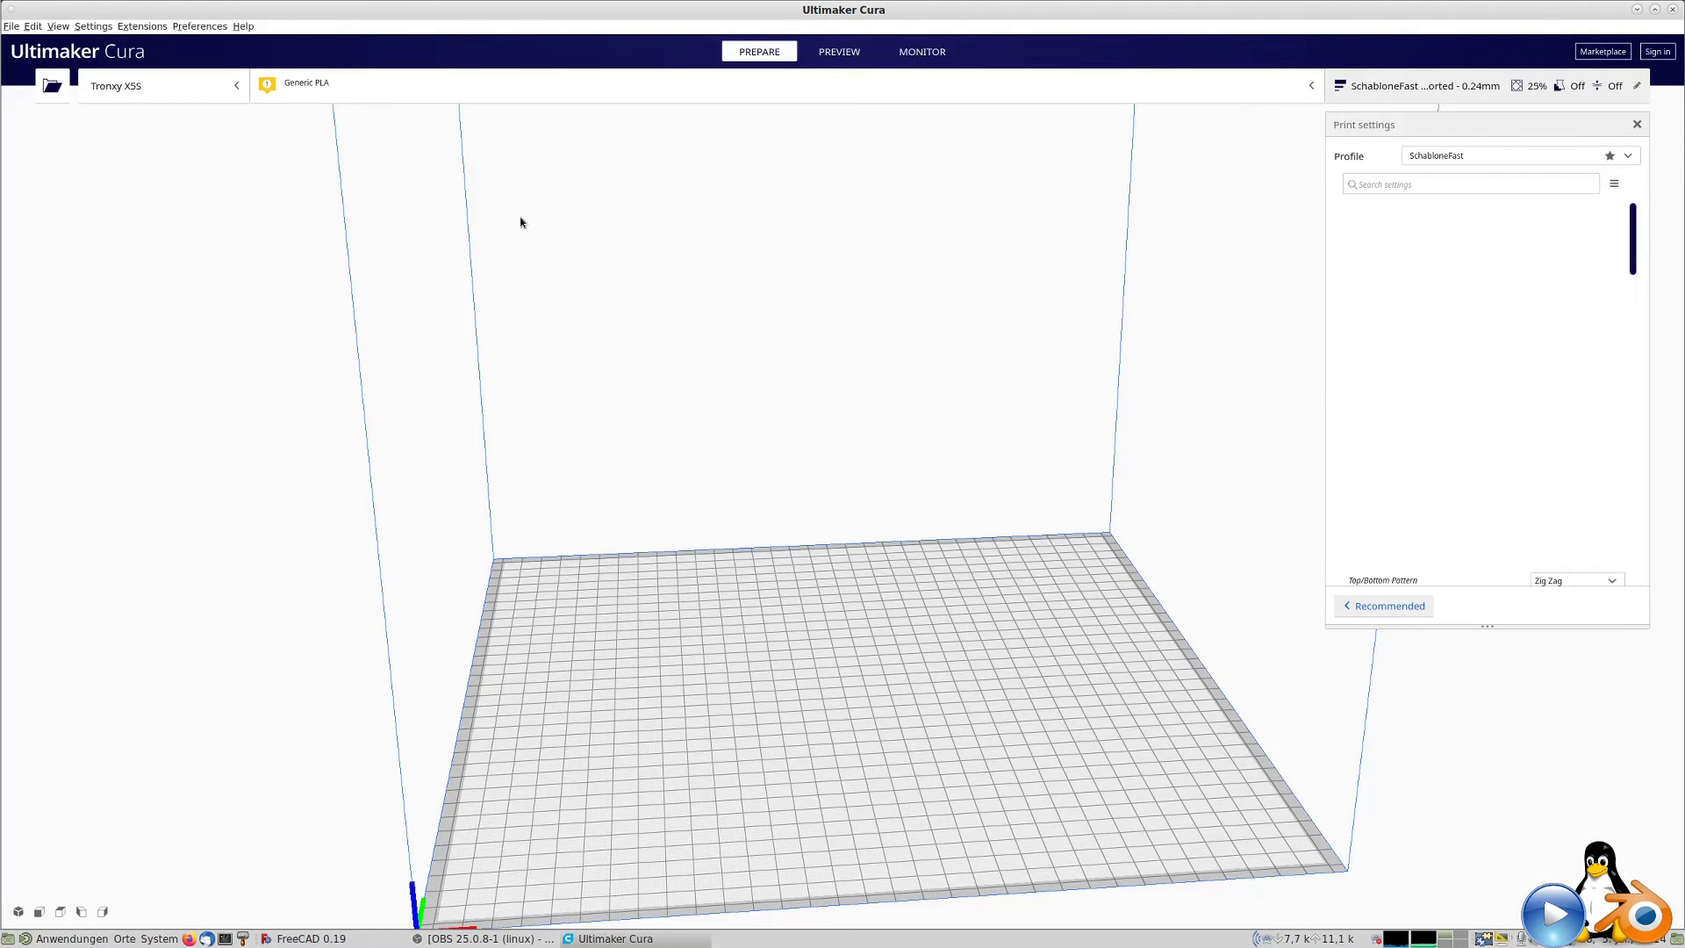
# Load stein10x8.stl into Cura and select the 80 x 64 x 11.3 mm plate.
pyautogui.hotkey('ctrl', 'o')
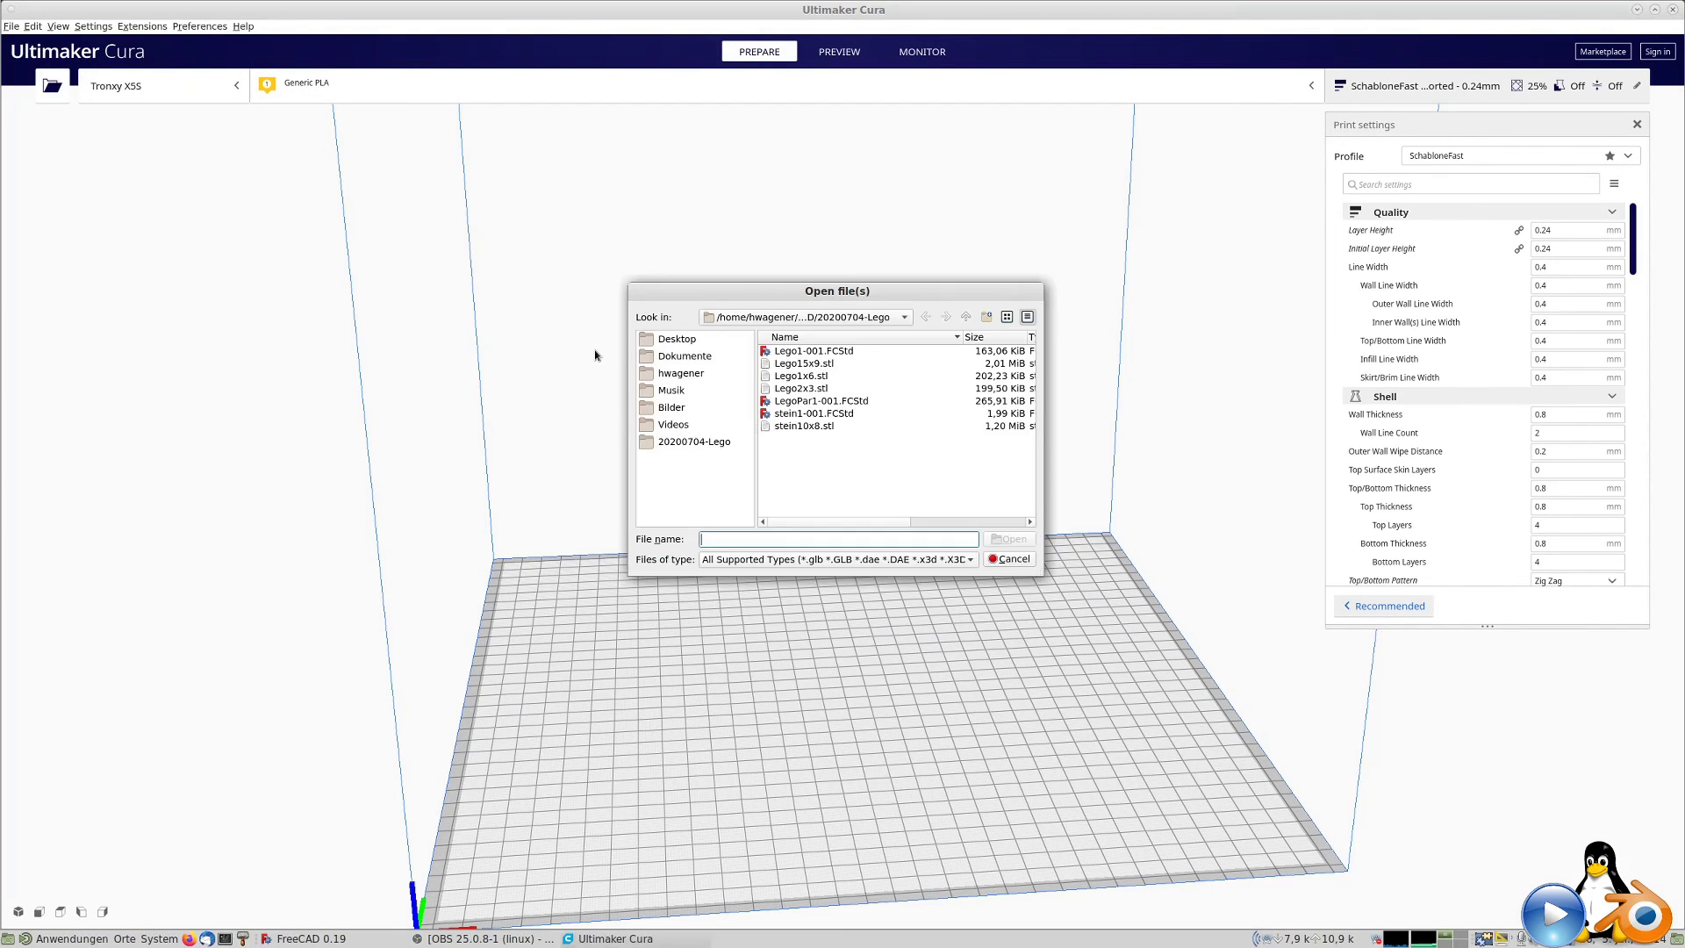
pyautogui.click(806, 428)
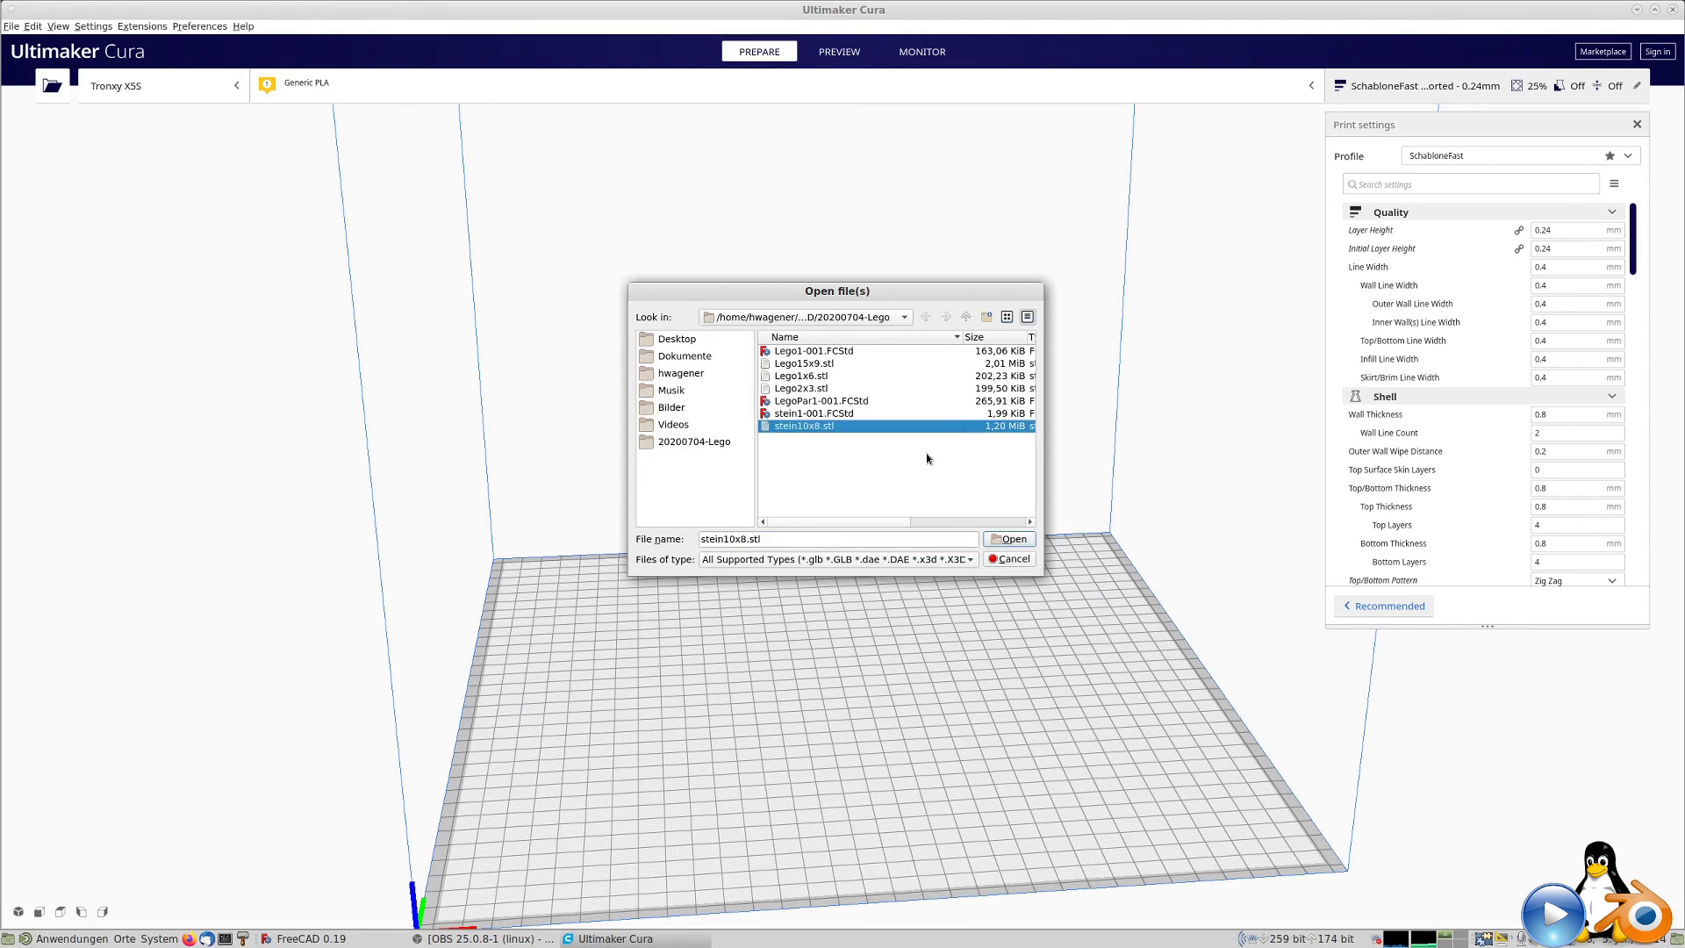
pyautogui.click(1021, 540)
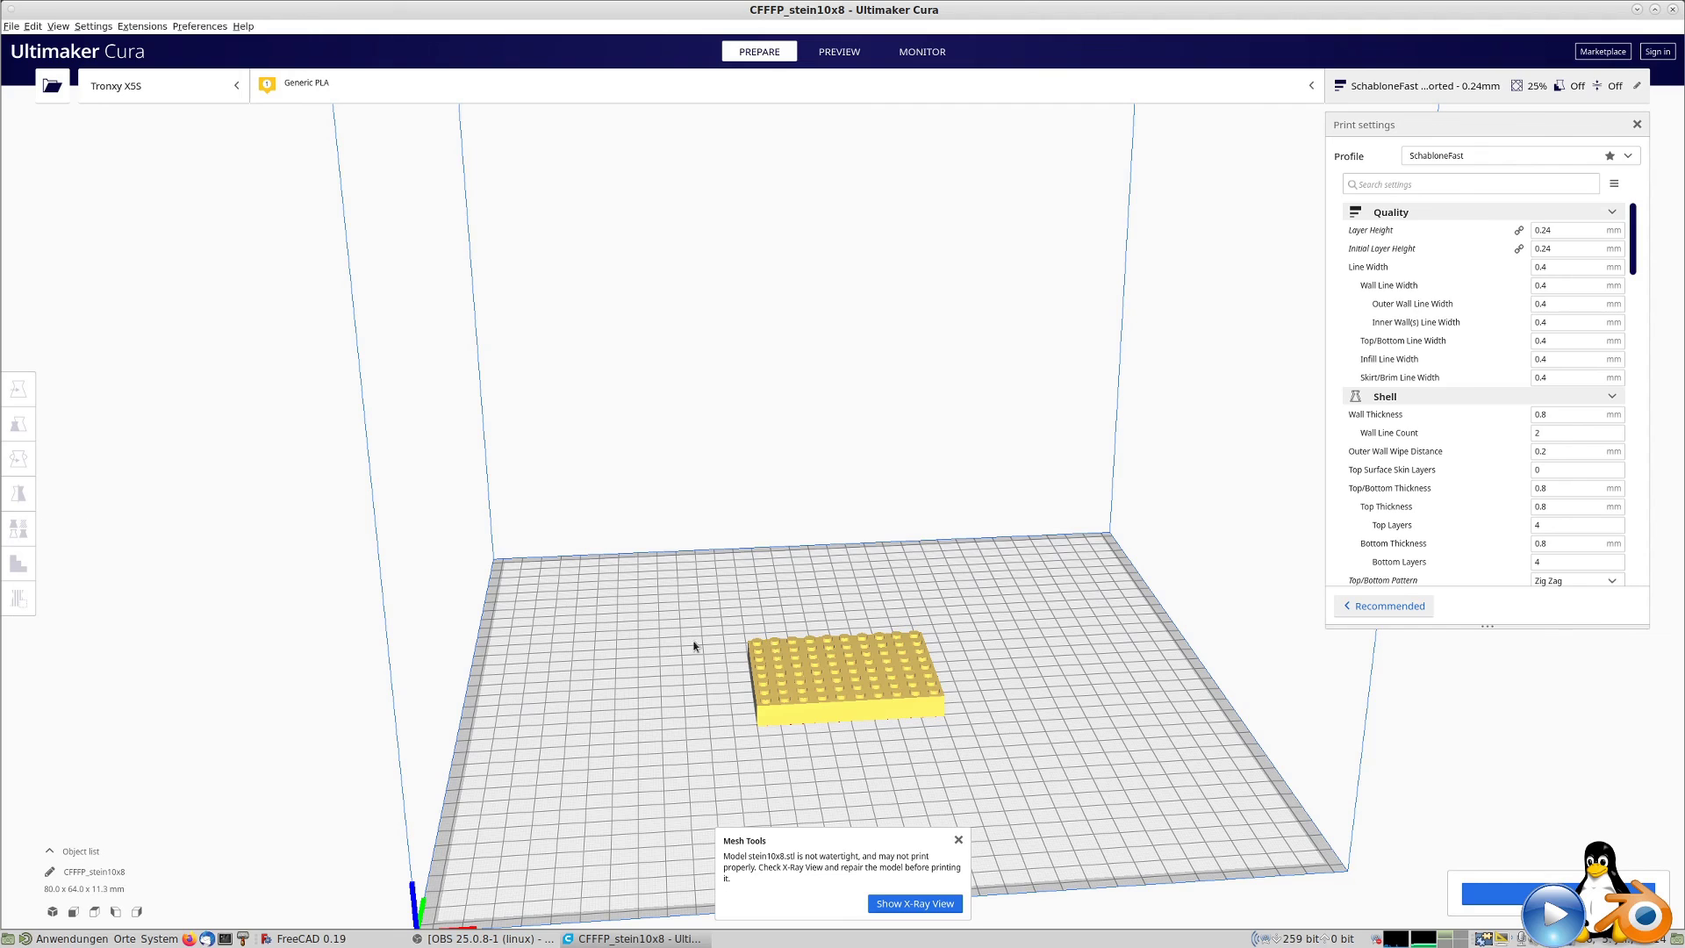
pyautogui.click(818, 659)
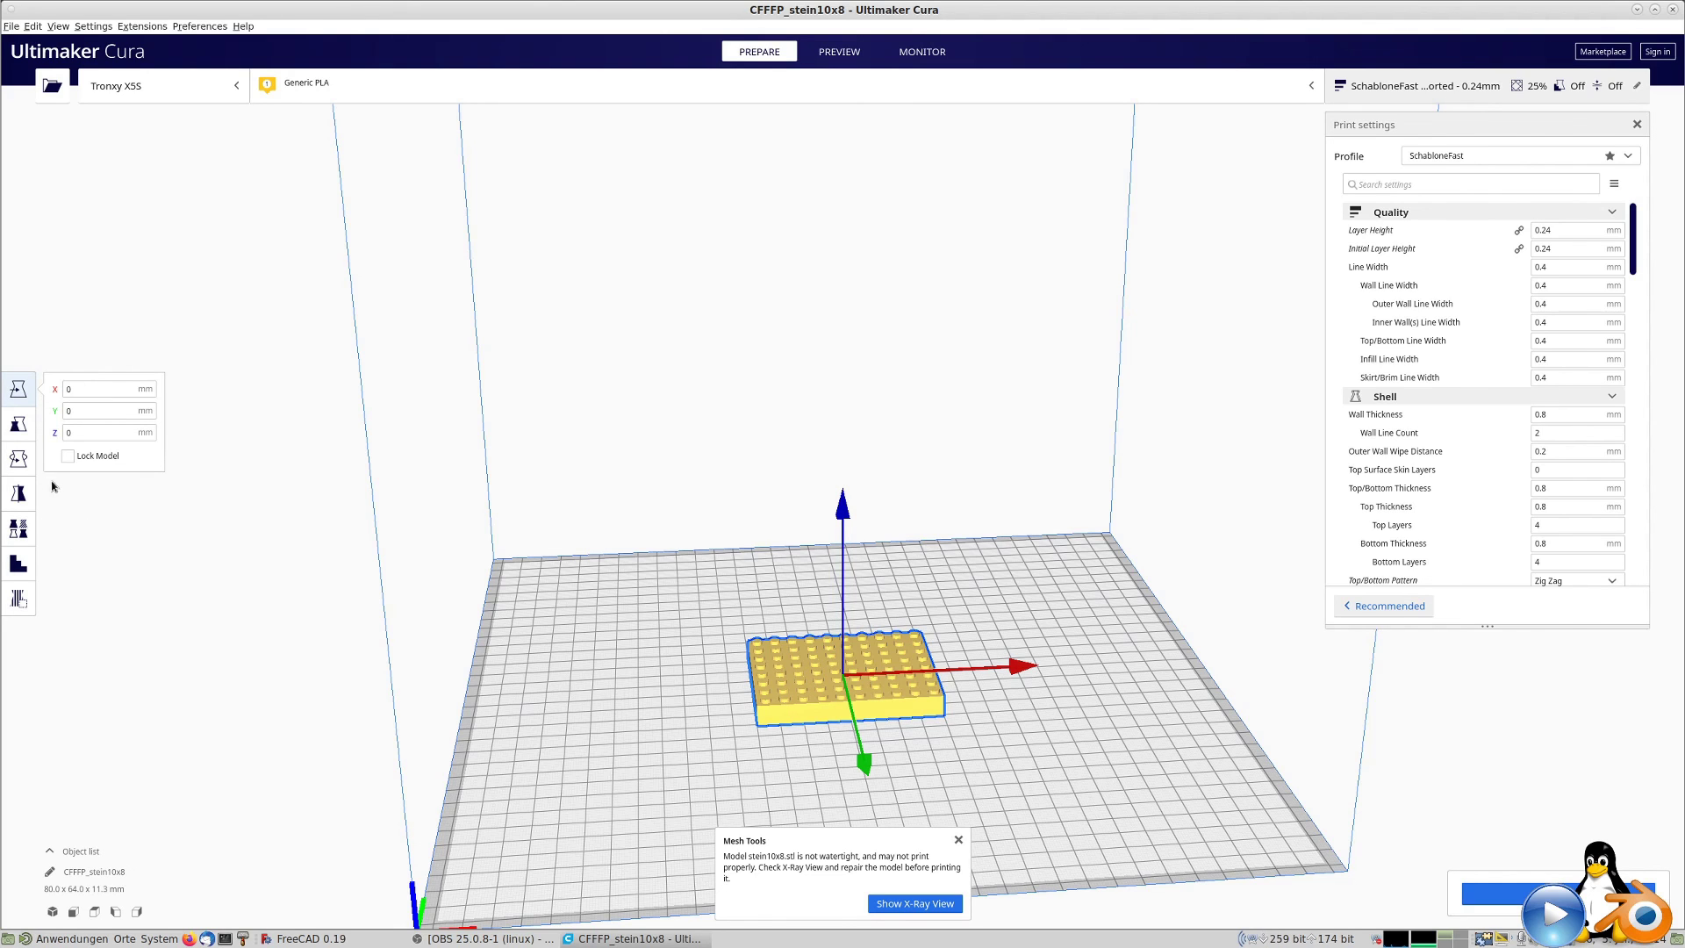
# Scale the plate uniformly to 200% (160 x 128 x 22.6 mm) and slice it, estimating 7 h 32 min.
pyautogui.click(19, 427)
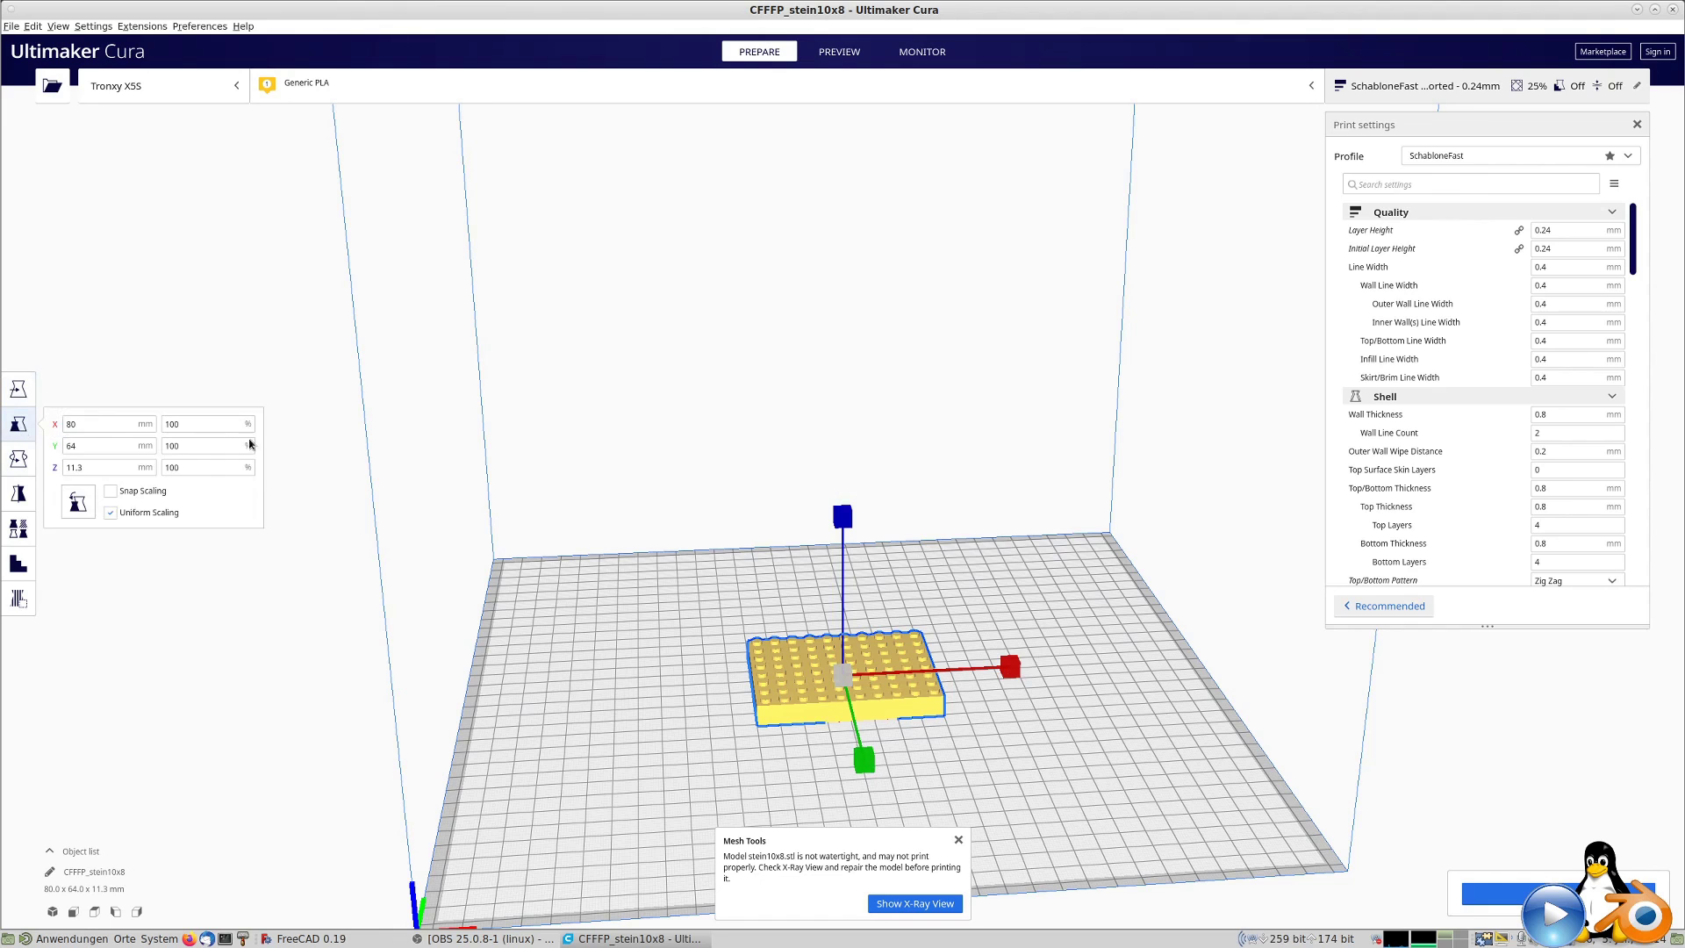
pyautogui.doubleClick(172, 423)
pyautogui.write('2')
pyautogui.press('Return')
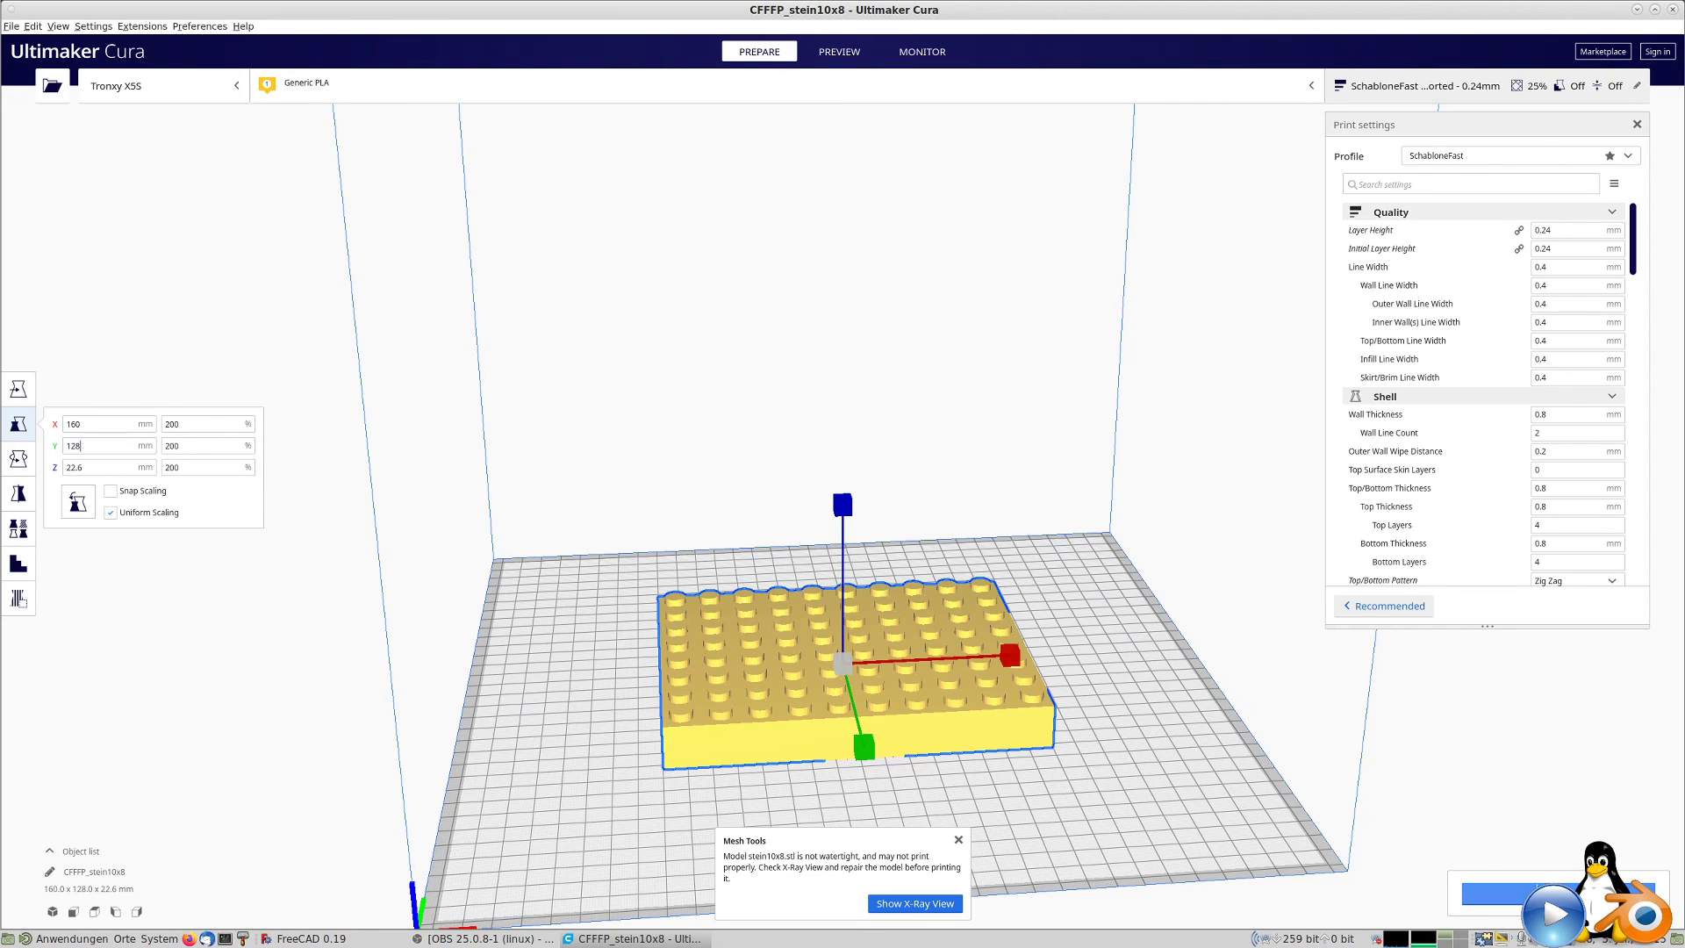
pyautogui.click(1510, 894)
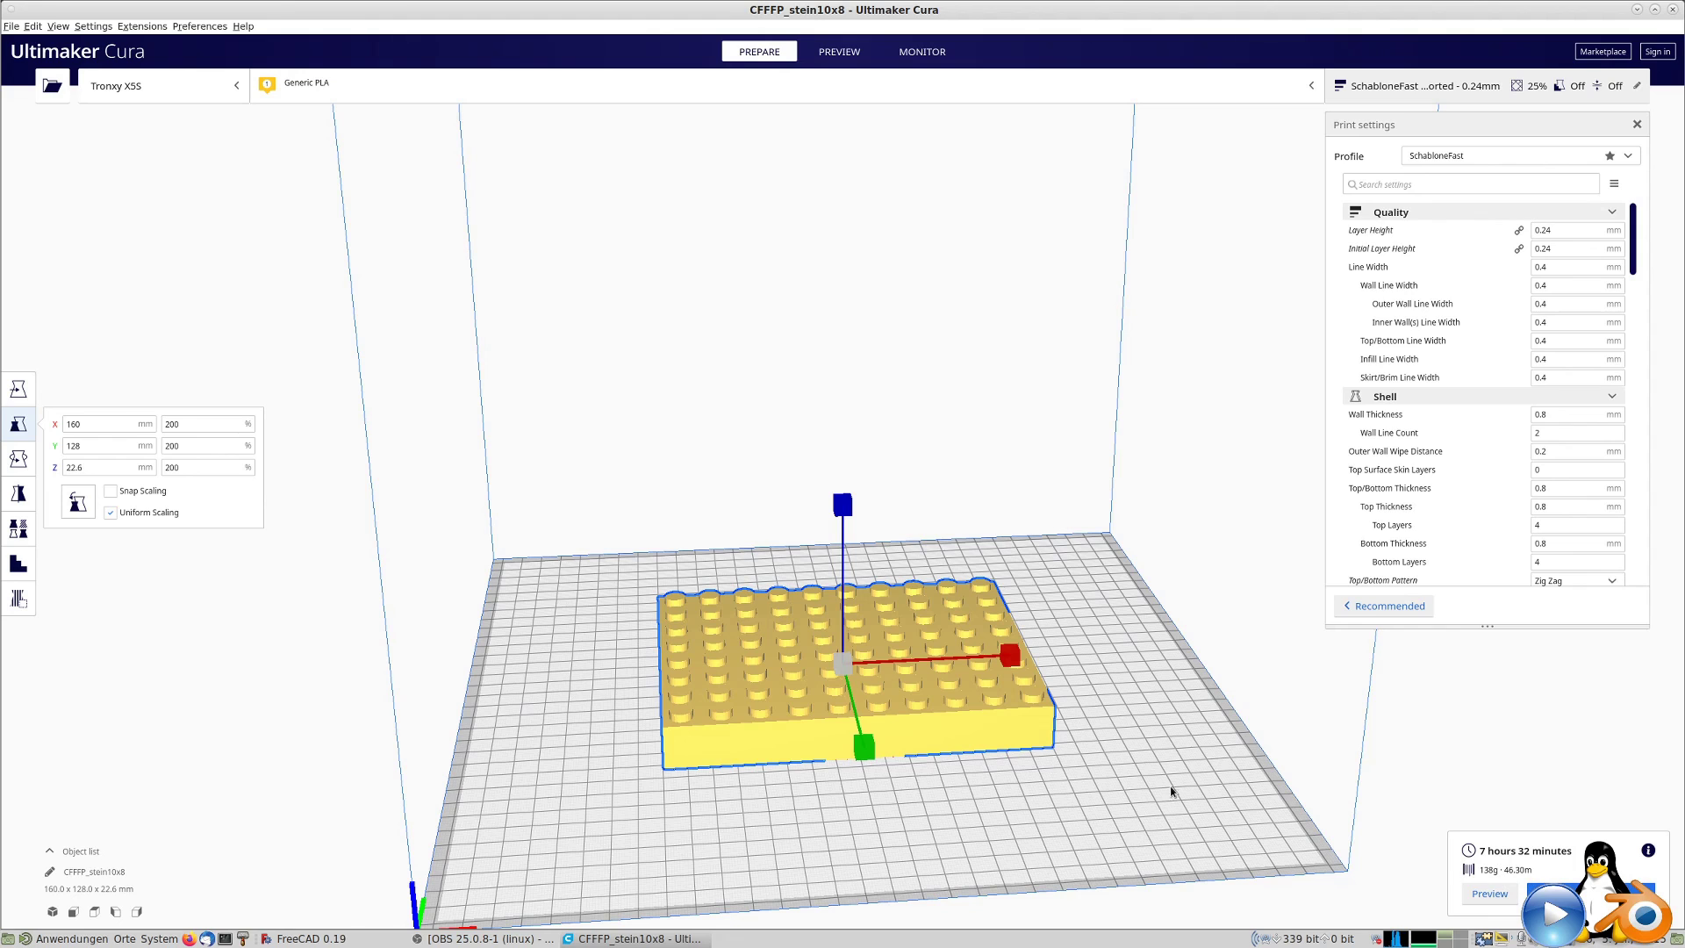
# Preview the sliced plate from layer 1, then reveal layers up to 18 and 41, viewed from above.
pyautogui.click(1489, 899)
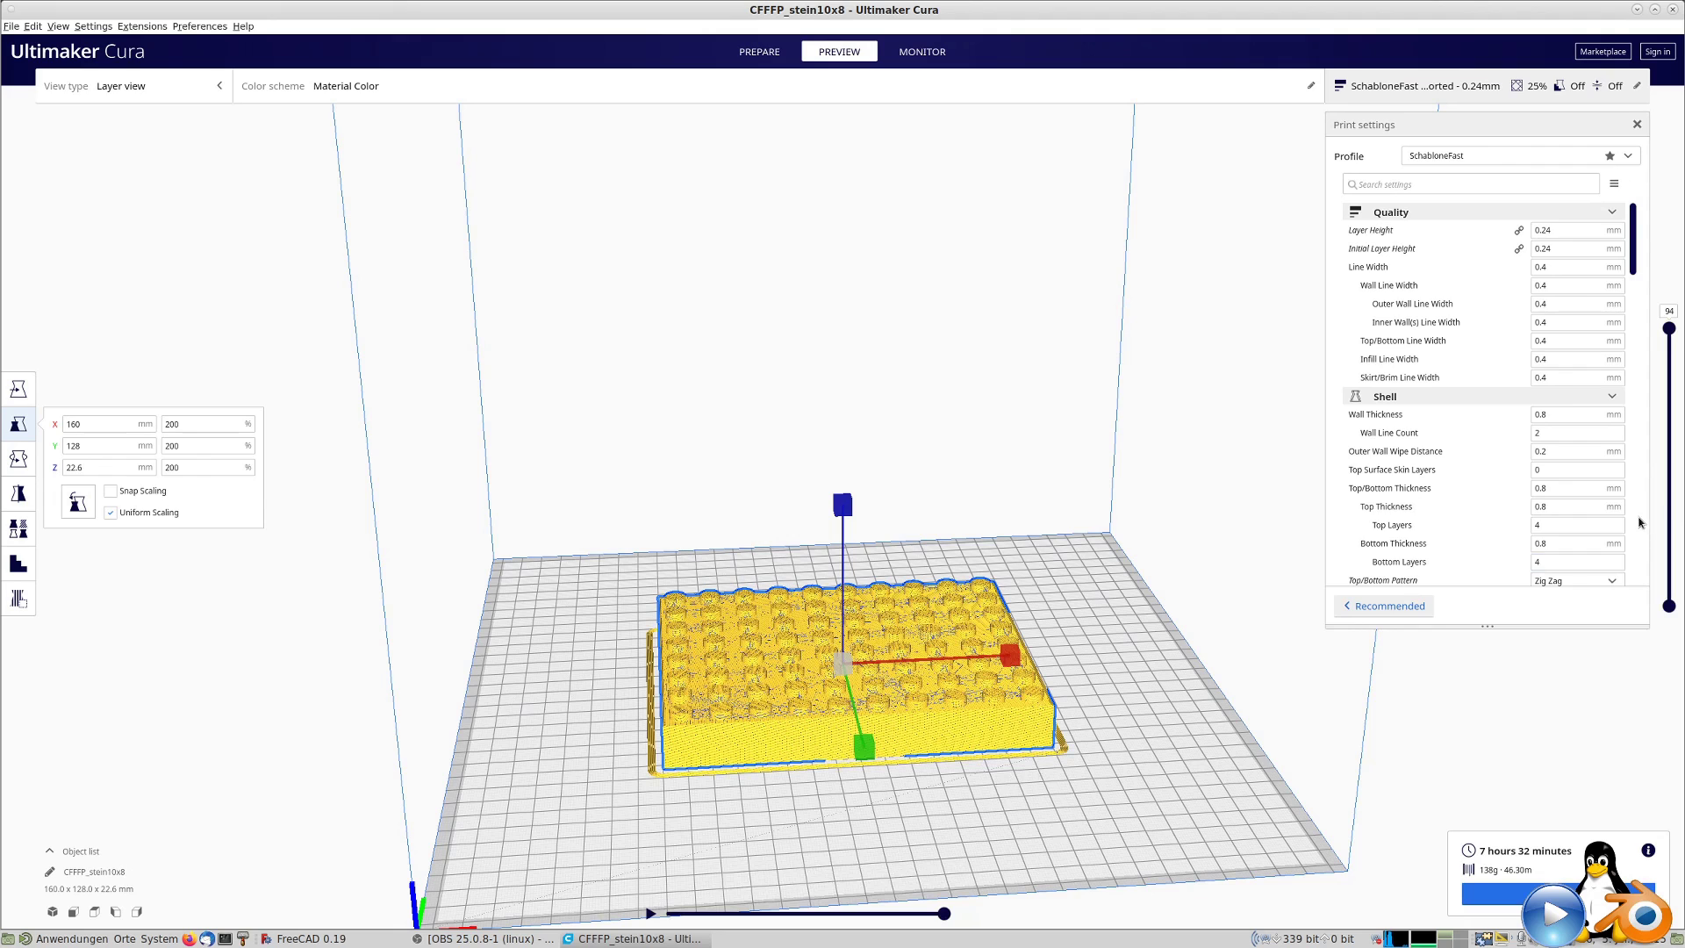
pyautogui.moveTo(1669, 328); pyautogui.dragTo(1669, 586)
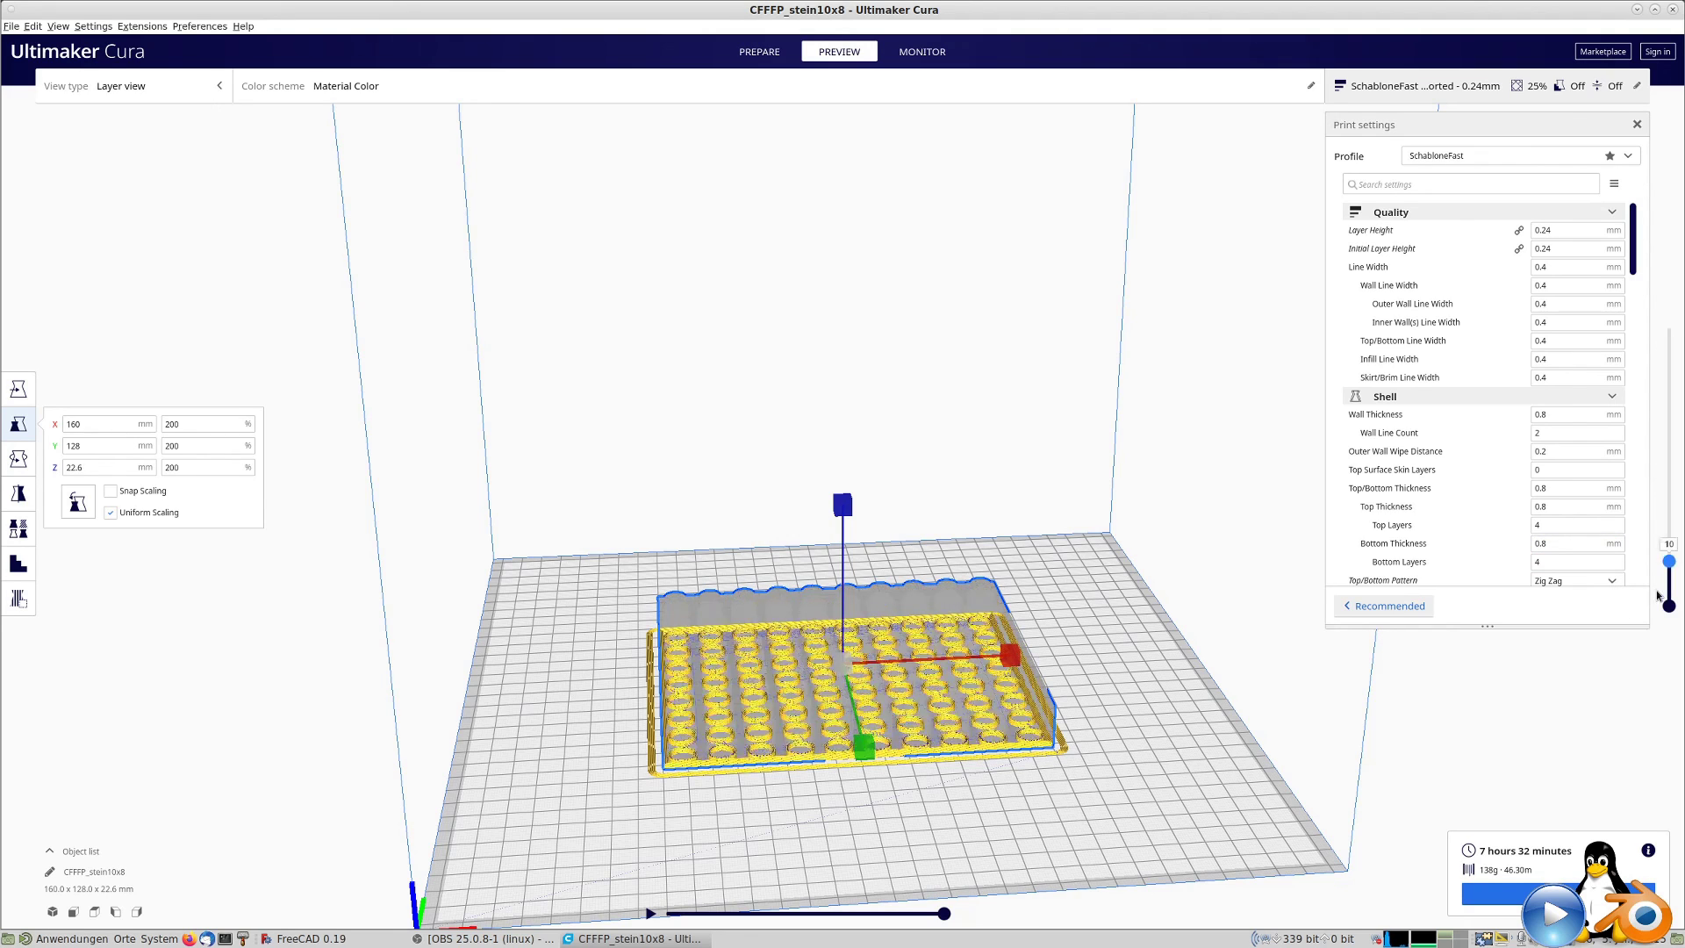
pyautogui.moveTo(1209, 681)
pyautogui.mouseDown(button='right')
pyautogui.moveTo(1204, 742)
pyautogui.moveTo(1185, 681)
pyautogui.moveTo(1154, 670)
pyautogui.moveTo(1155, 716)
pyautogui.mouseUp(button='right')
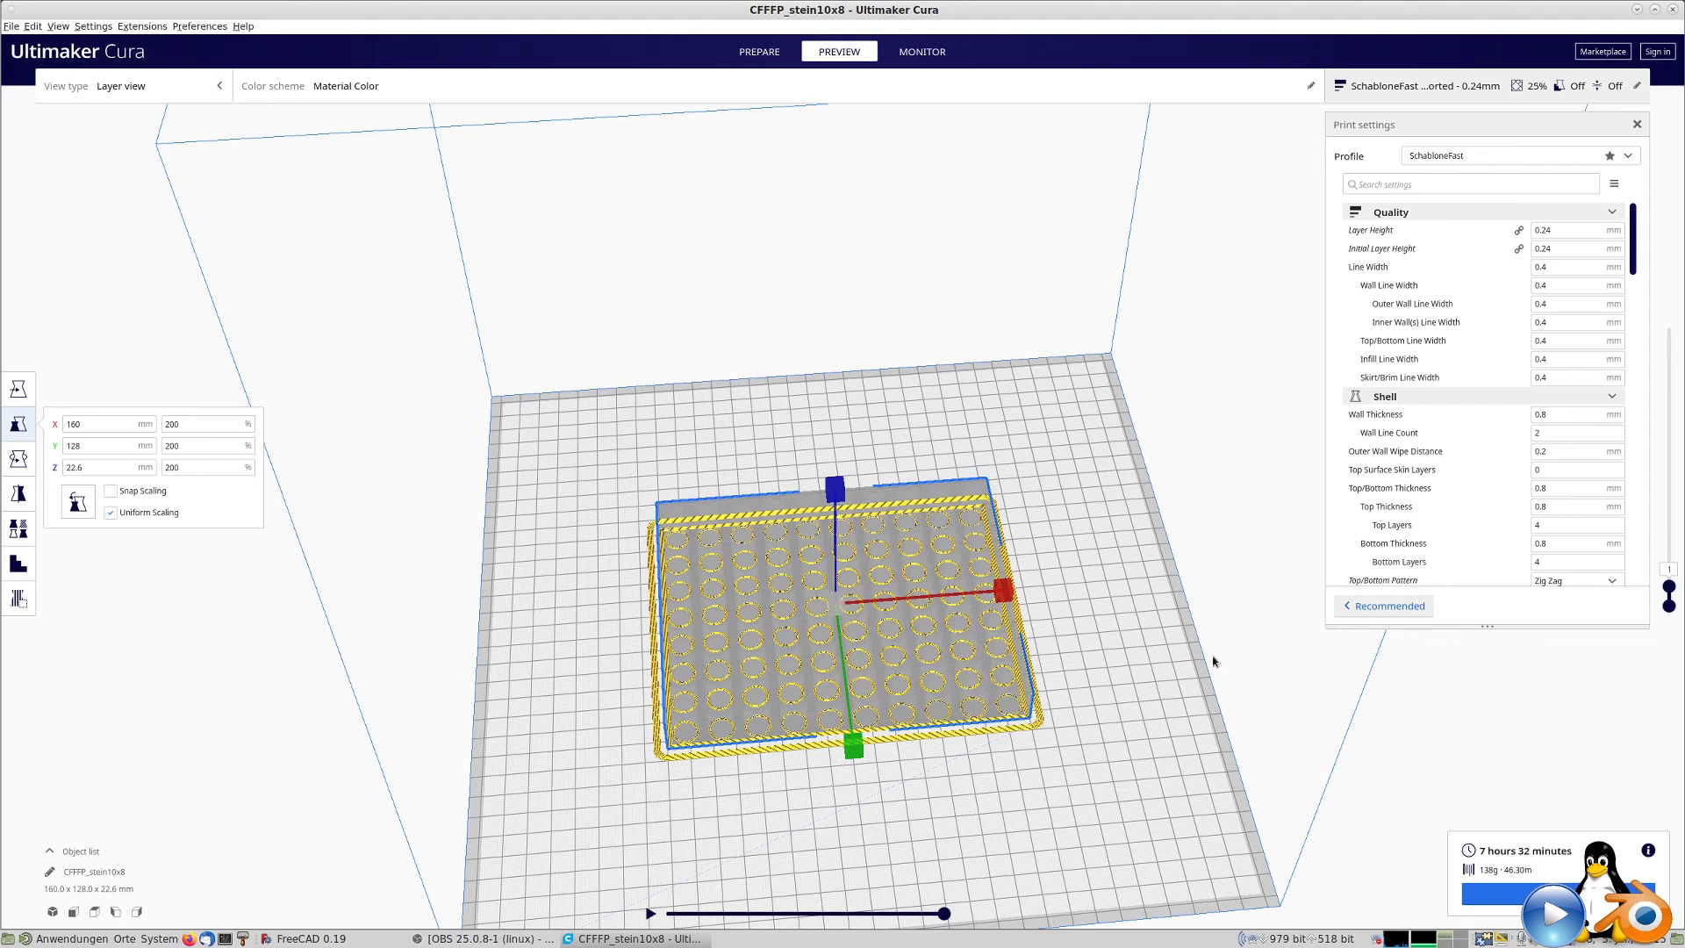
pyautogui.click(1171, 628)
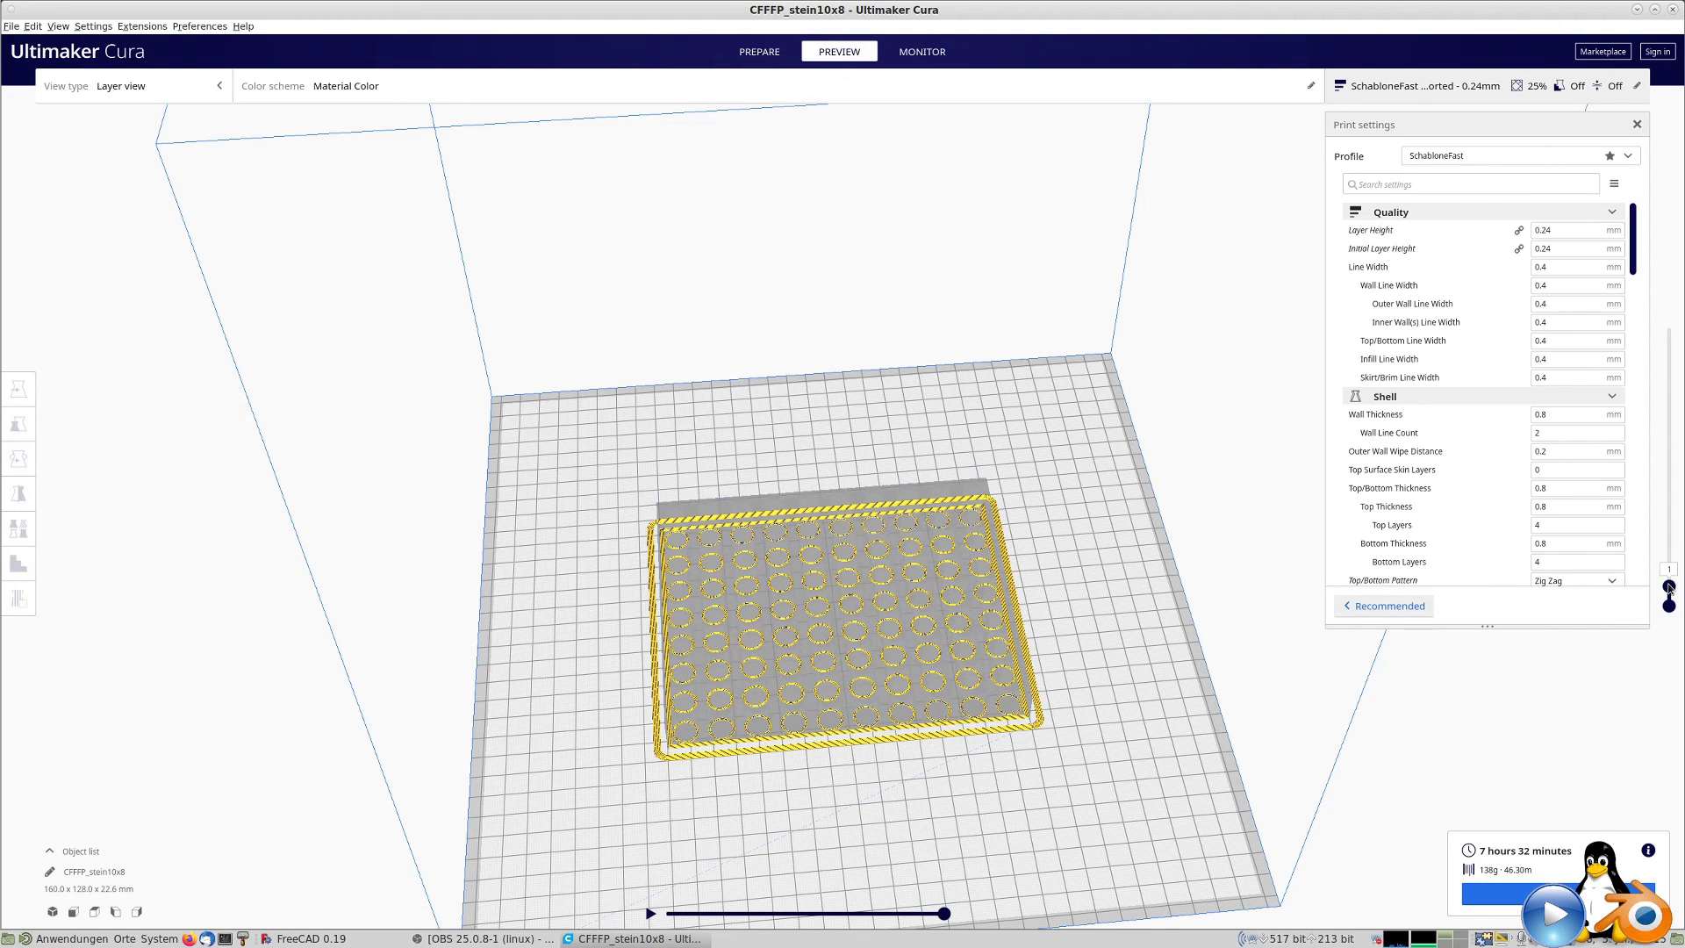
pyautogui.moveTo(1672, 584)
pyautogui.mouseDown()
pyautogui.moveTo(1675, 323)
pyautogui.moveTo(1669, 586)
pyautogui.mouseUp()
pyautogui.moveTo(1669, 586)
pyautogui.mouseDown()
pyautogui.moveTo(1669, 327)
pyautogui.moveTo(1657, 669)
pyautogui.mouseUp()
# In FreeCAD, set spreadsheet cell B2 (ax) to 1, then 2, recomputing the brick to two studs wide.
pyautogui.click(328, 940)
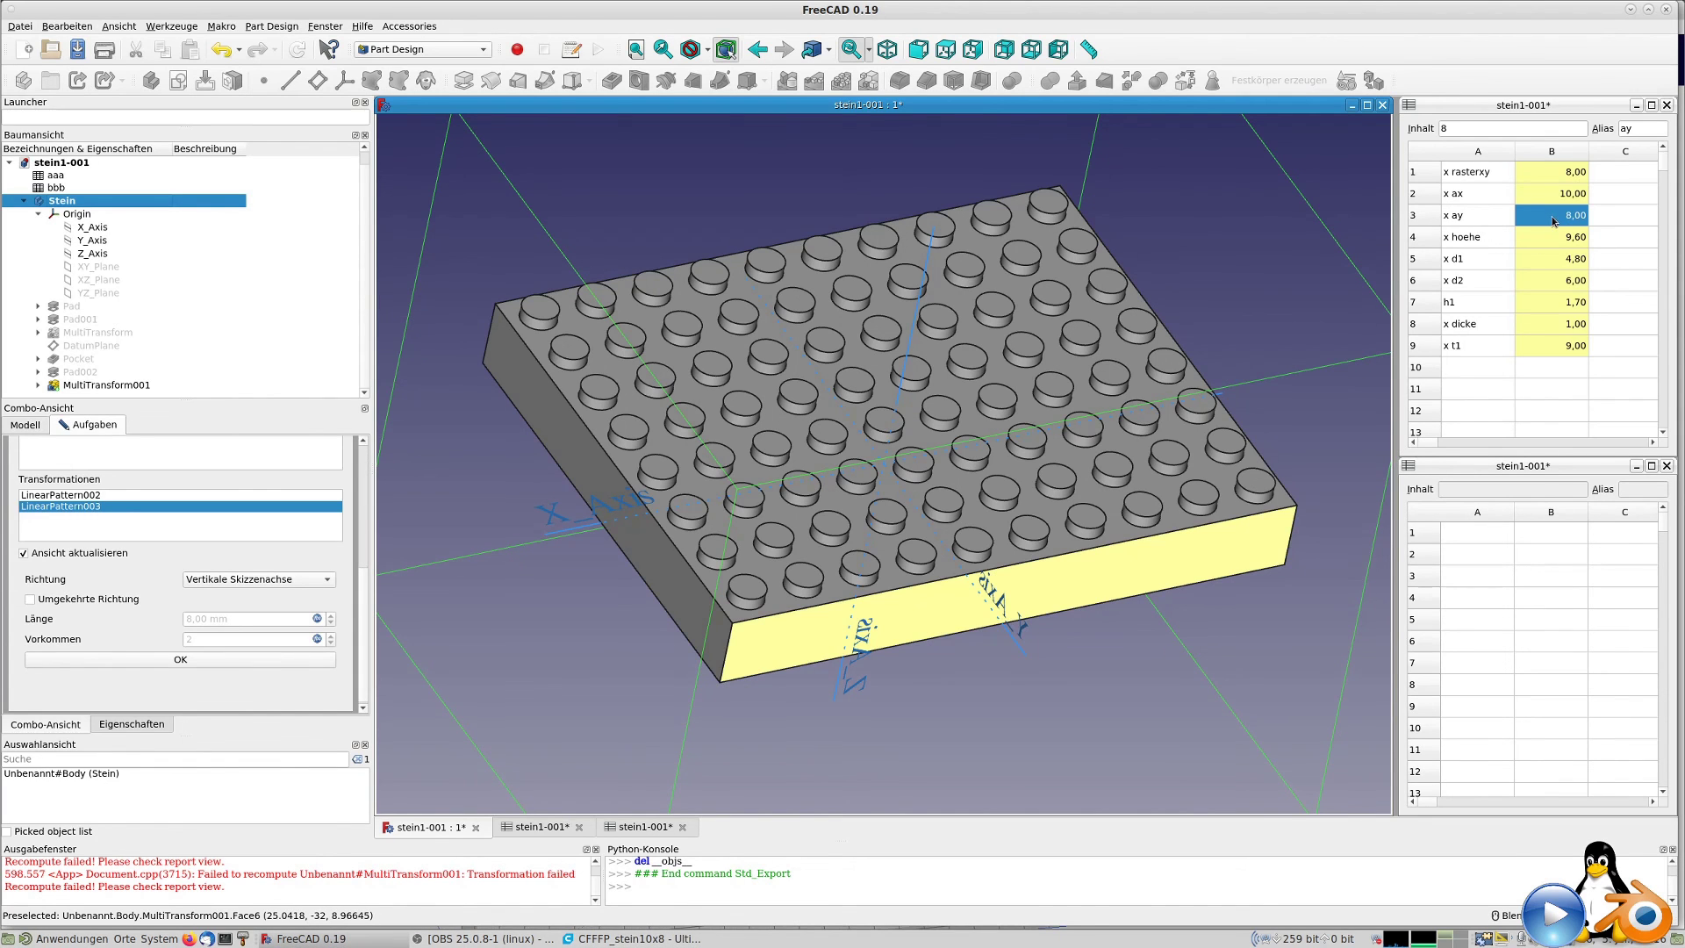
pyautogui.click(1553, 221)
pyautogui.click(1549, 195)
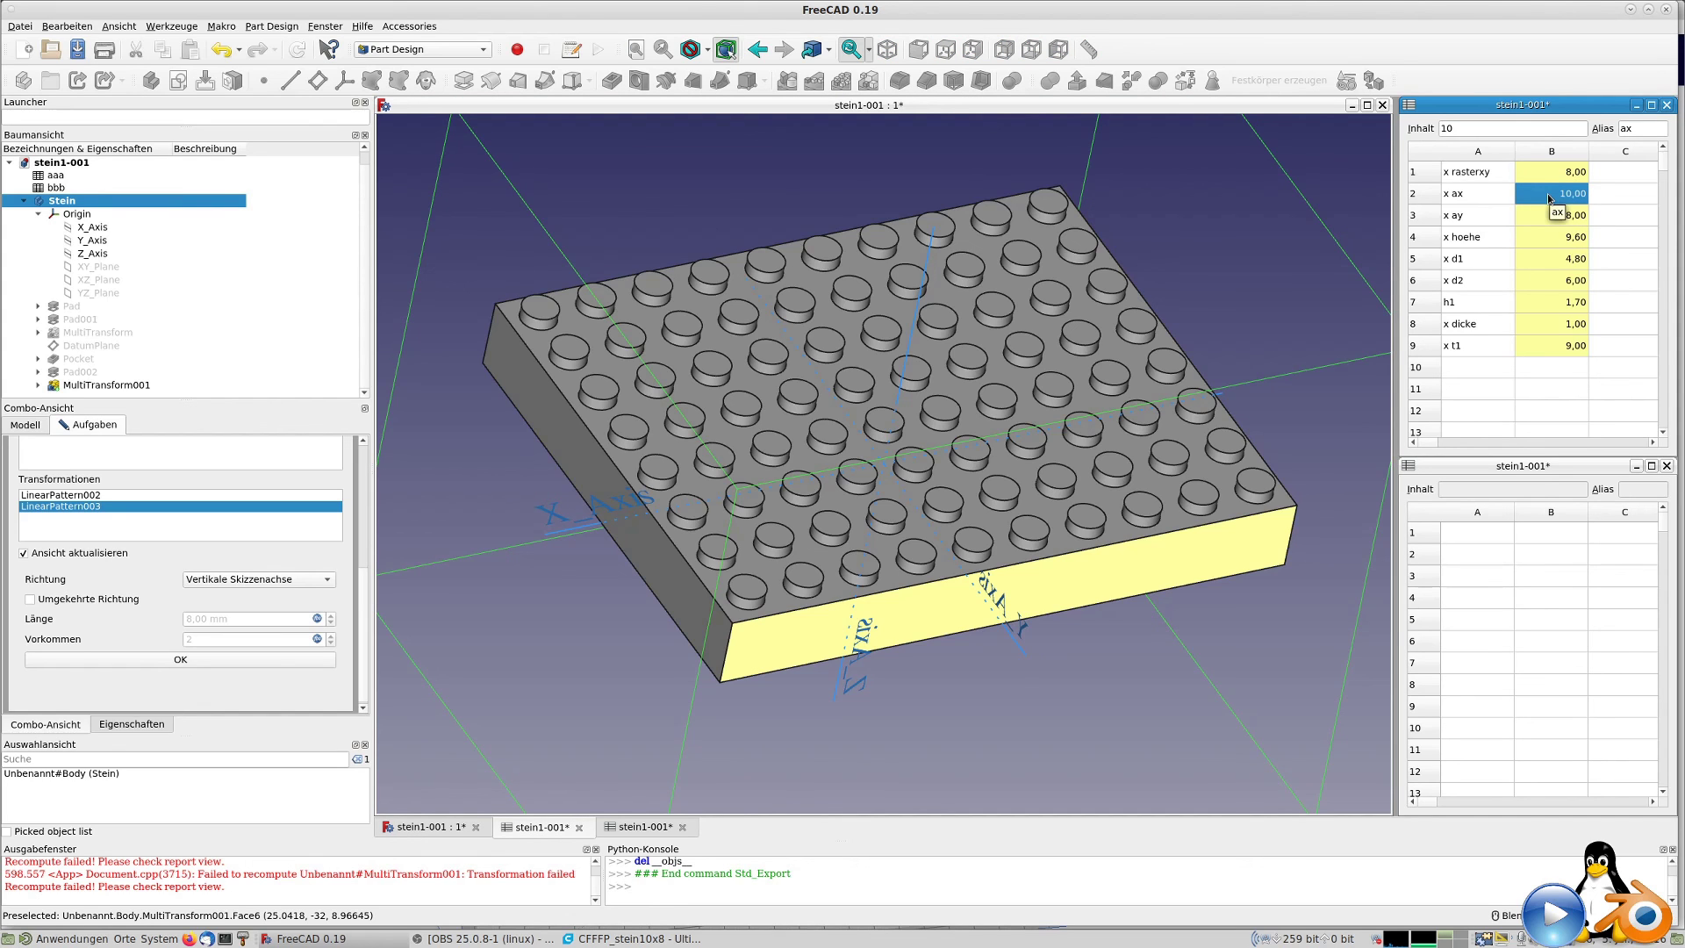
pyautogui.write('1')
pyautogui.press('Return')
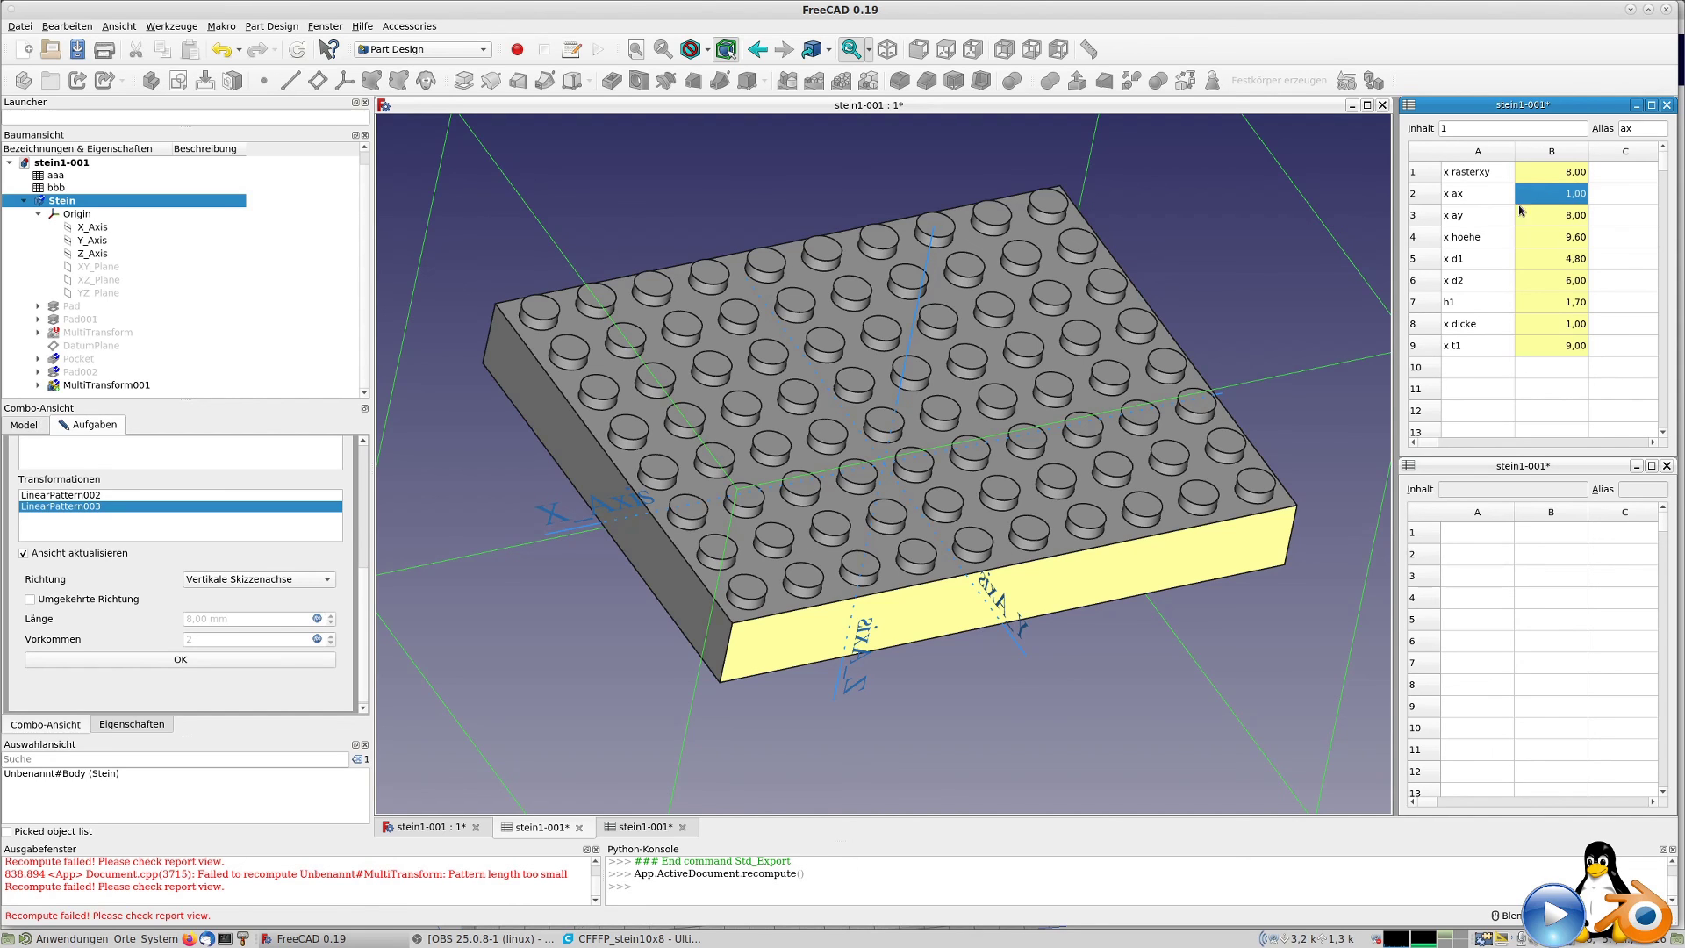
pyautogui.click(38, 332)
pyautogui.write('2')
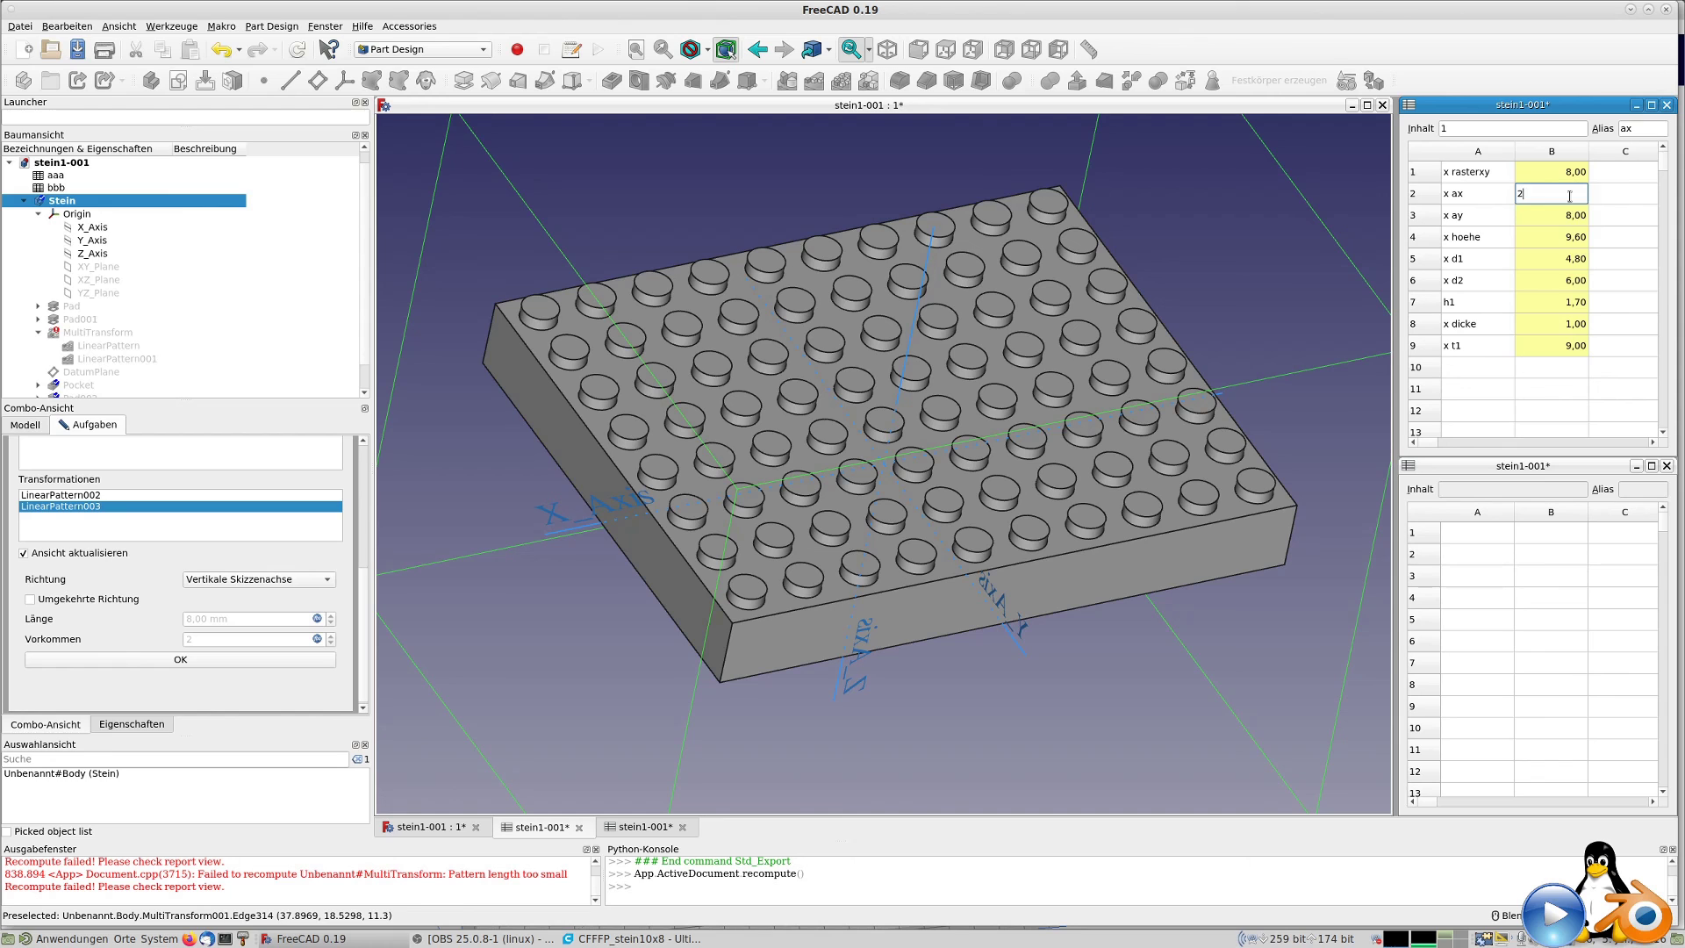
pyautogui.press('Return')
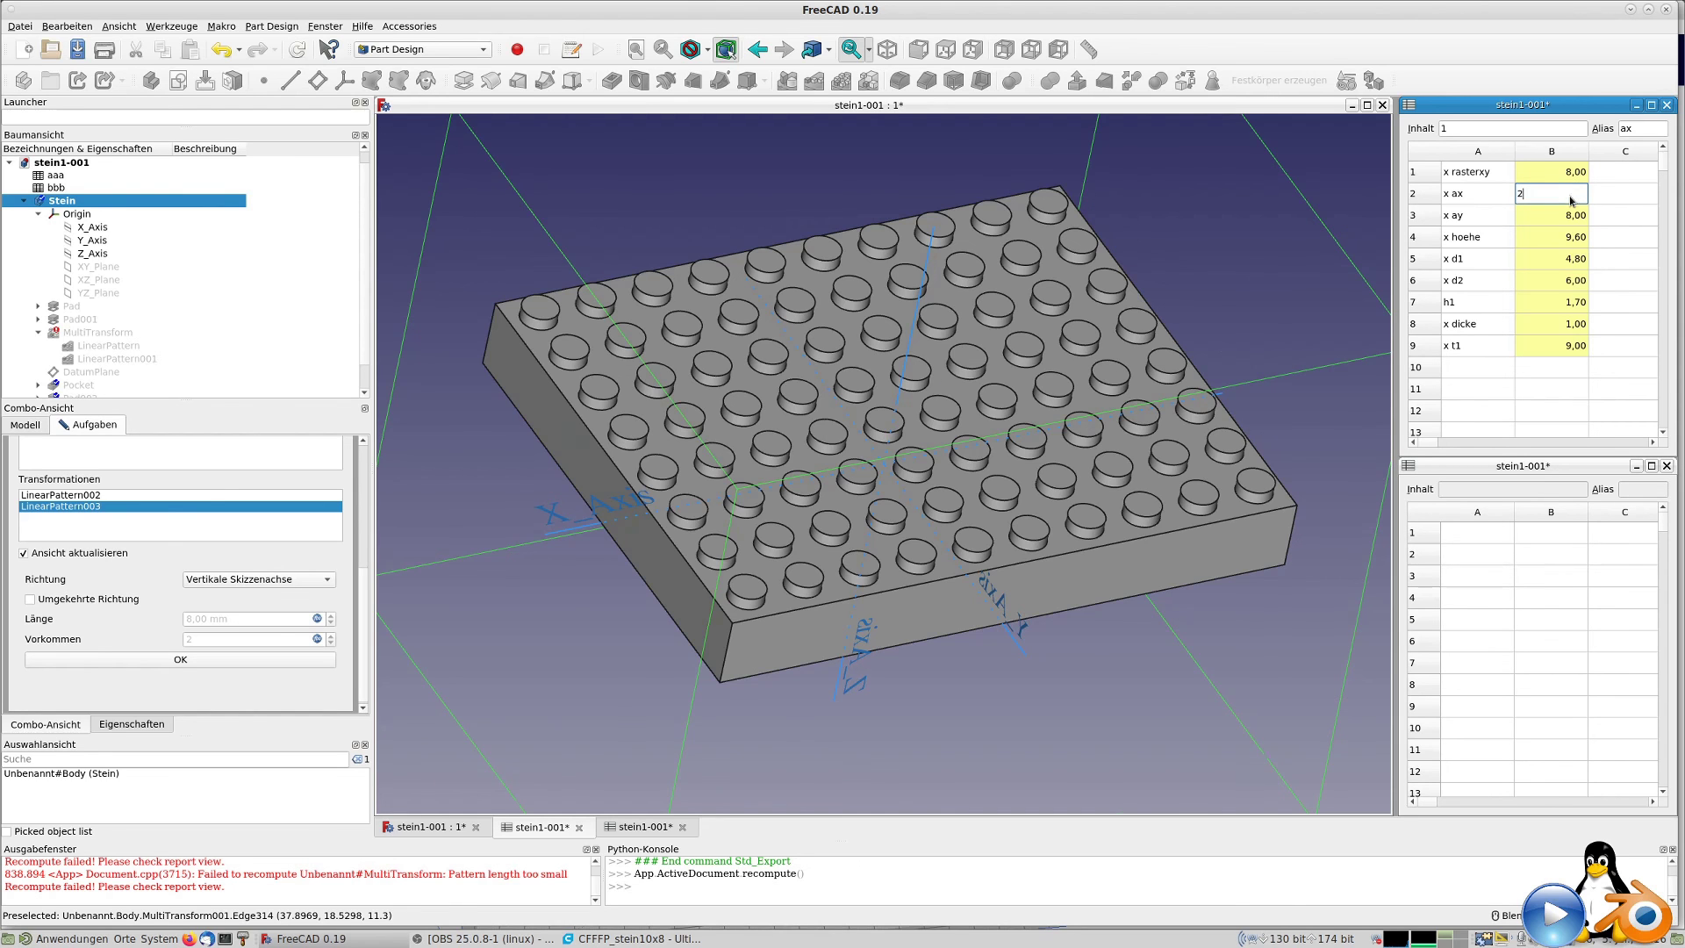